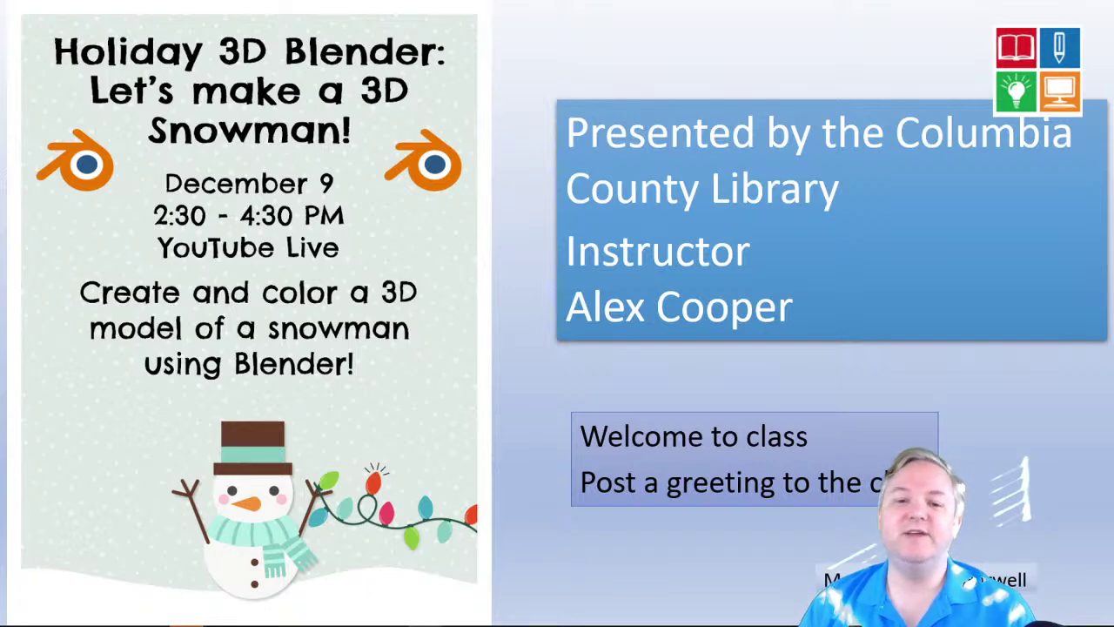
# Advance the slideshow to the 'Welcome to class!' slide inviting questions in the chat.
pyautogui.click(649, 339)
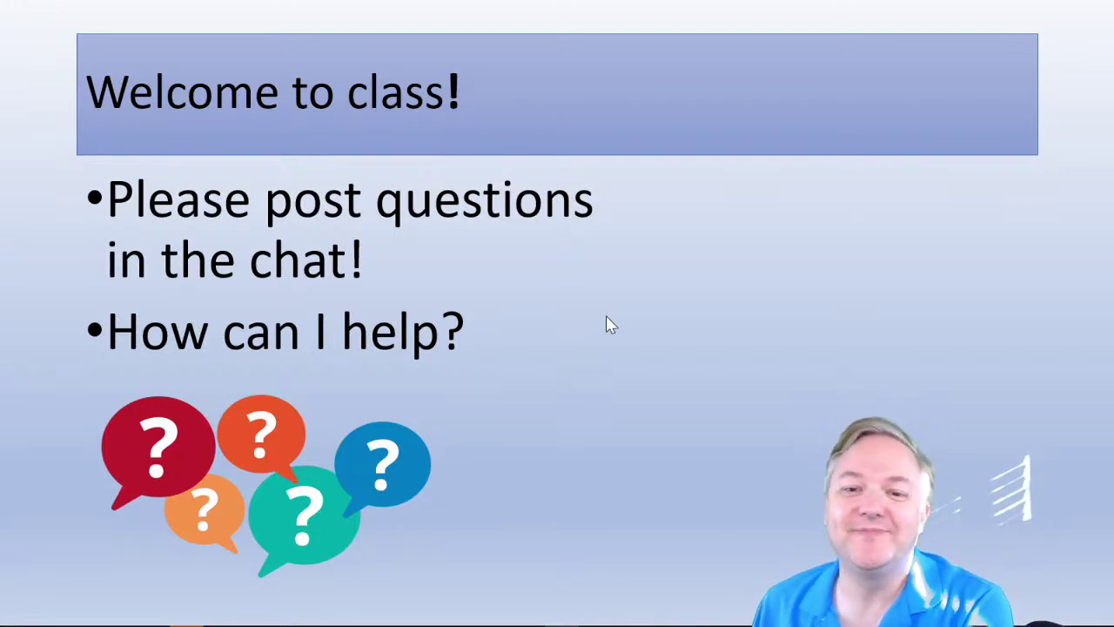
# Advance to the December Online Classes slide listing Columbia County Library, Harlem and Grovetown sessions.
pyautogui.click(555, 315)
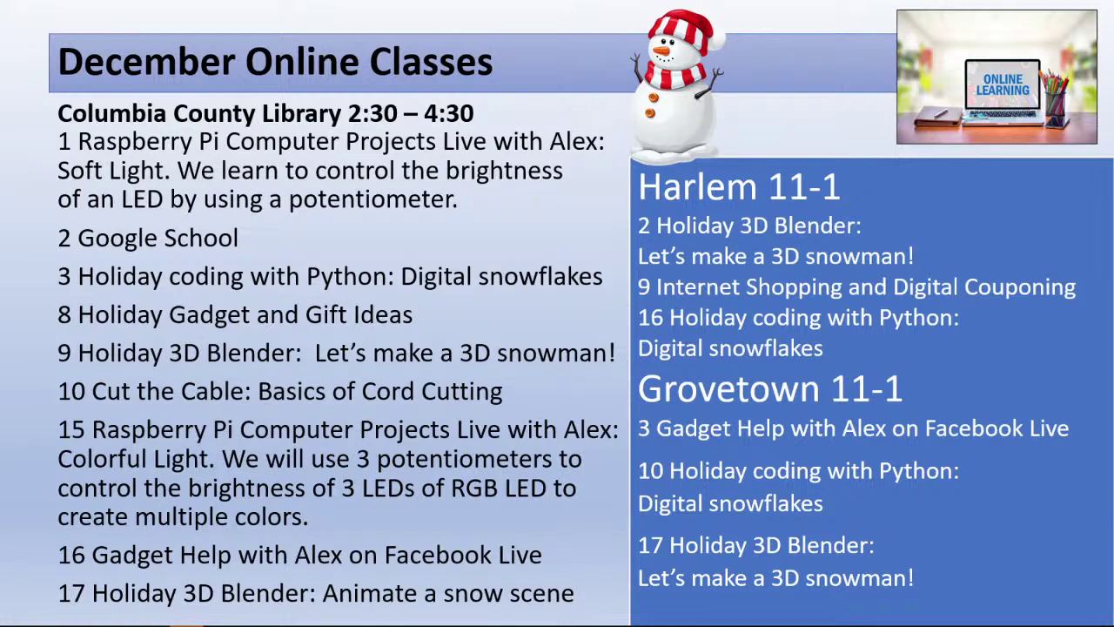
# Advance to the 'How to use Libby' slide on borrowing free ebooks and audiobooks.
pyautogui.click(604, 296)
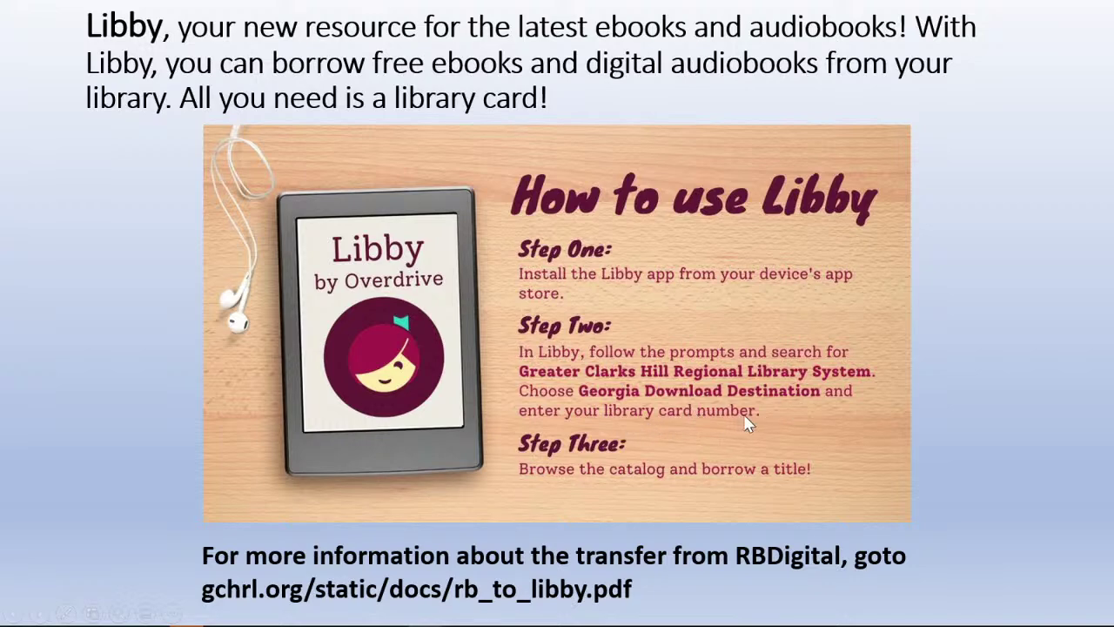
# Return the slideshow to the 'Holiday 3D Blender: Let's make a 3D Snowman!' title slide.
pyautogui.click(152, 352)
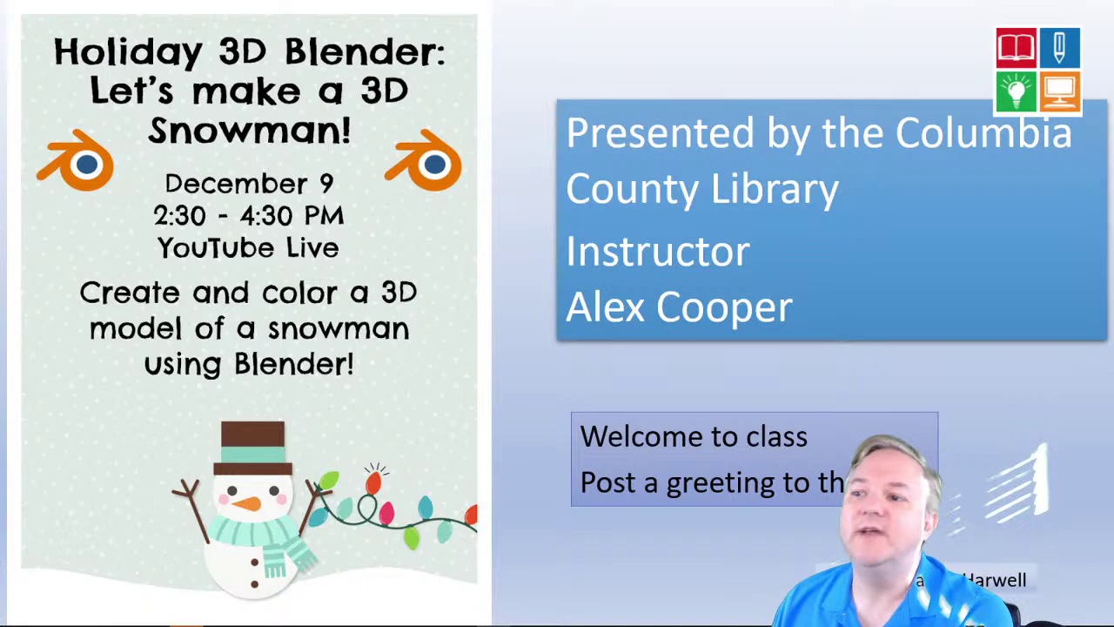
# In Firefox, copy the blender.org address from the address bar.
pyautogui.hotkey('alt', 'Tab')
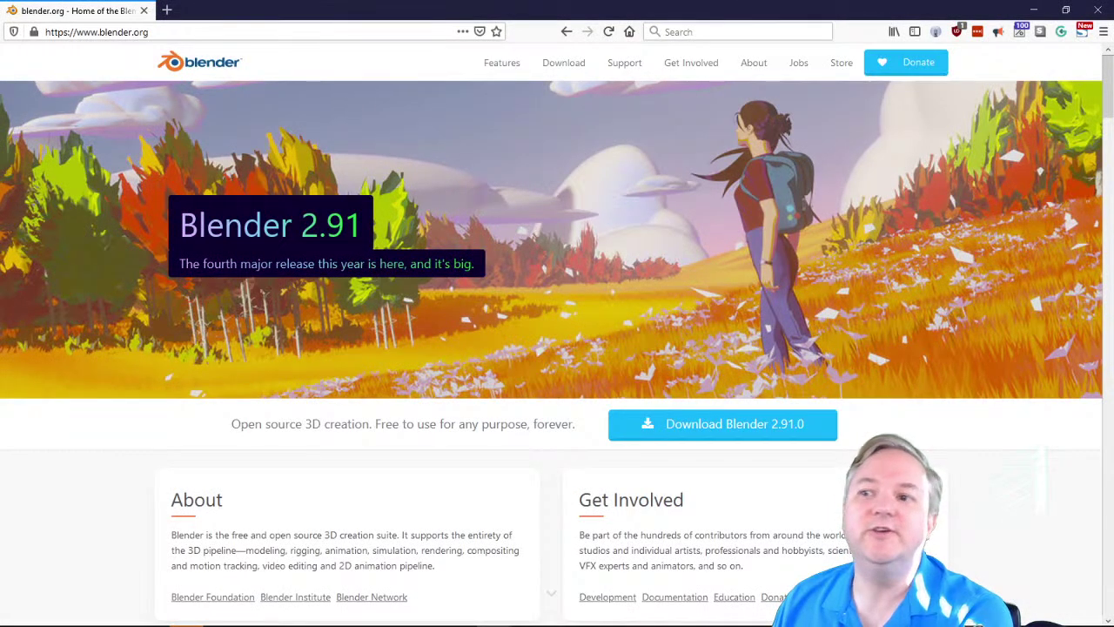
pyautogui.click(96, 31)
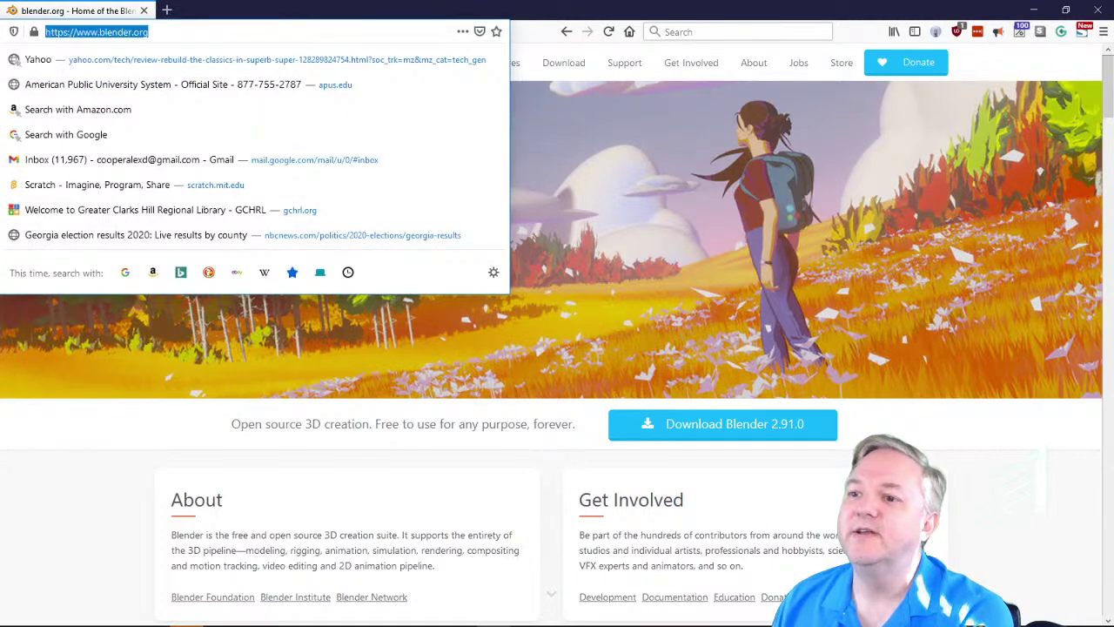
pyautogui.doubleClick(116, 31)
pyautogui.rightClick(116, 33)
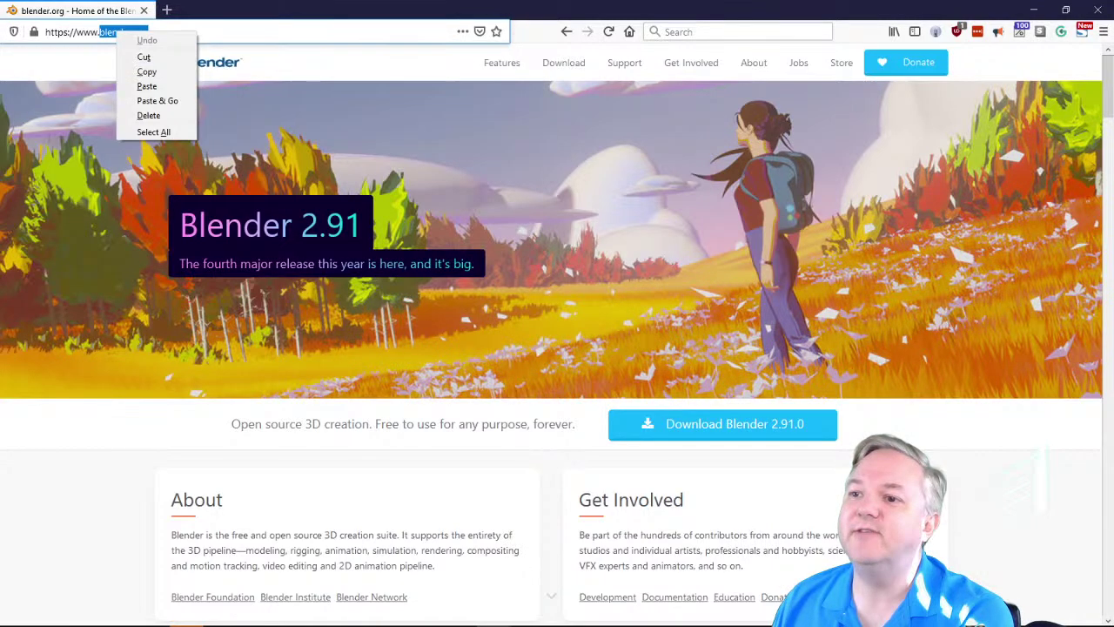
pyautogui.click(146, 72)
# Scroll down the blender.org home page to the Blender Cloud subscription area.
pyautogui.hotkey('alt', 'Tab')
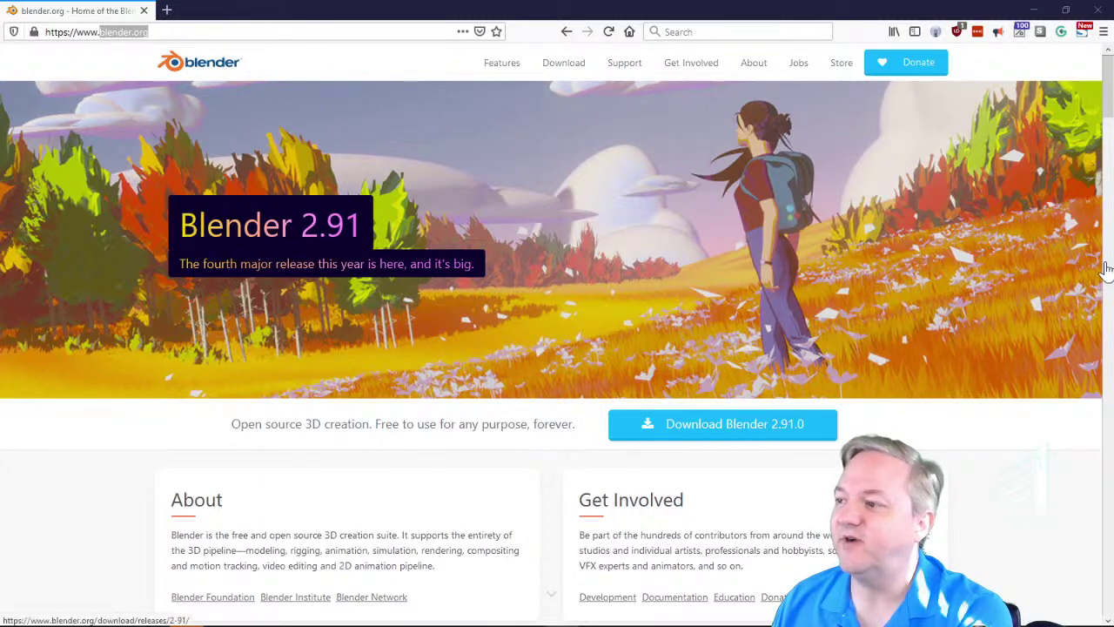
pyautogui.moveTo(1107, 98); pyautogui.dragTo(1109, 177)
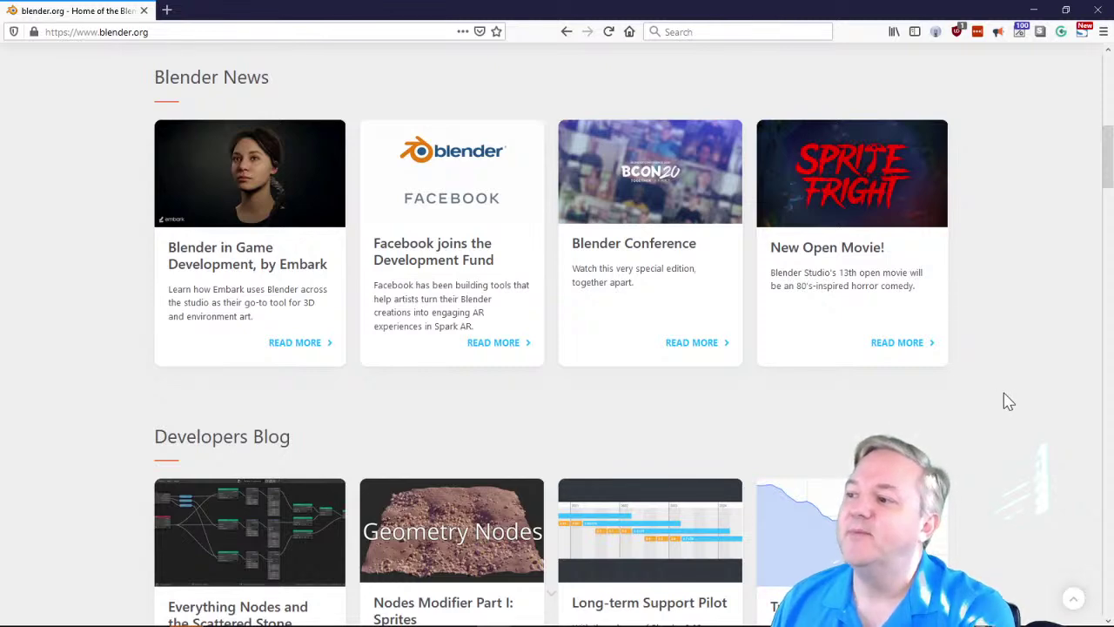
pyautogui.moveTo(1106, 173)
pyautogui.mouseDown()
pyautogui.moveTo(1101, 304)
pyautogui.moveTo(1070, 418)
pyautogui.moveTo(1067, 556)
pyautogui.mouseUp()
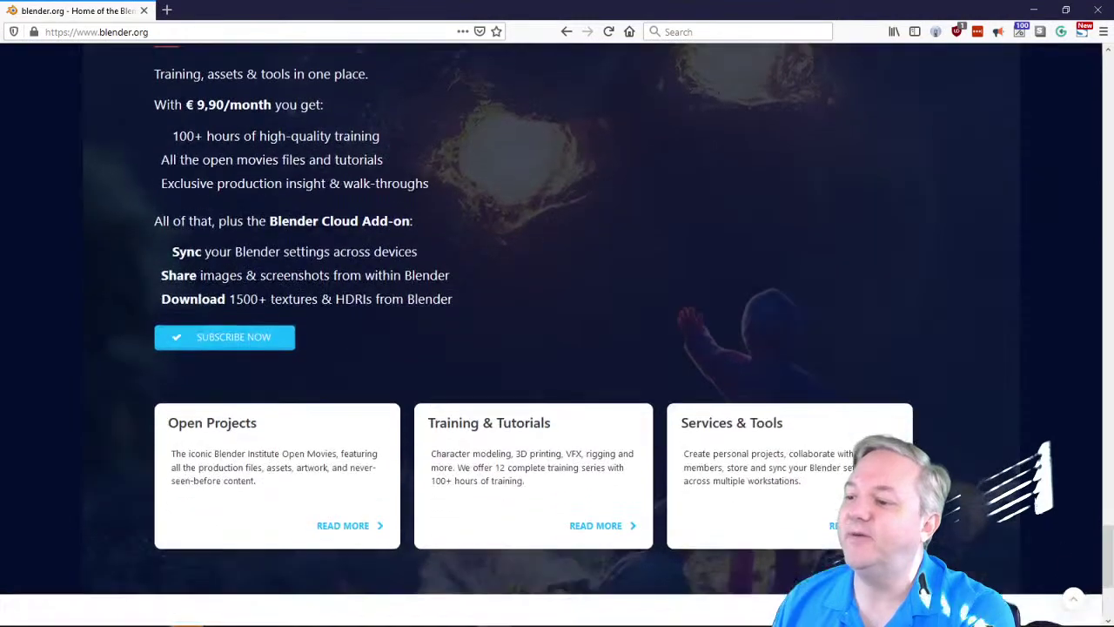
# Open the Blender Cloud training and tutorials page and scroll through its course list.
pyautogui.click(587, 533)
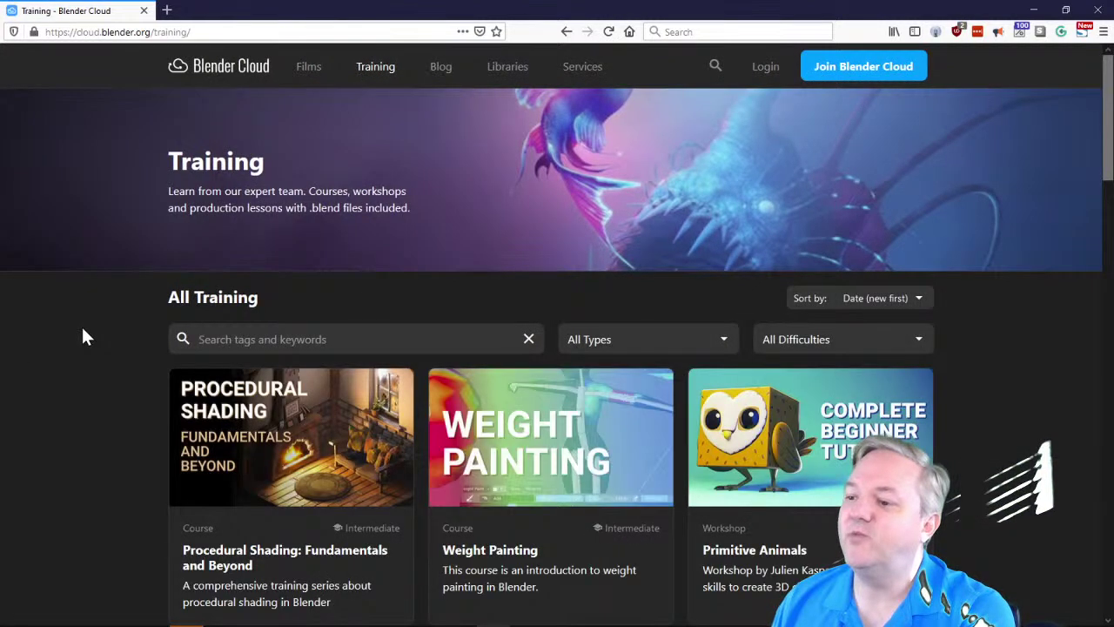
pyautogui.scroll(-3, 83, 329)
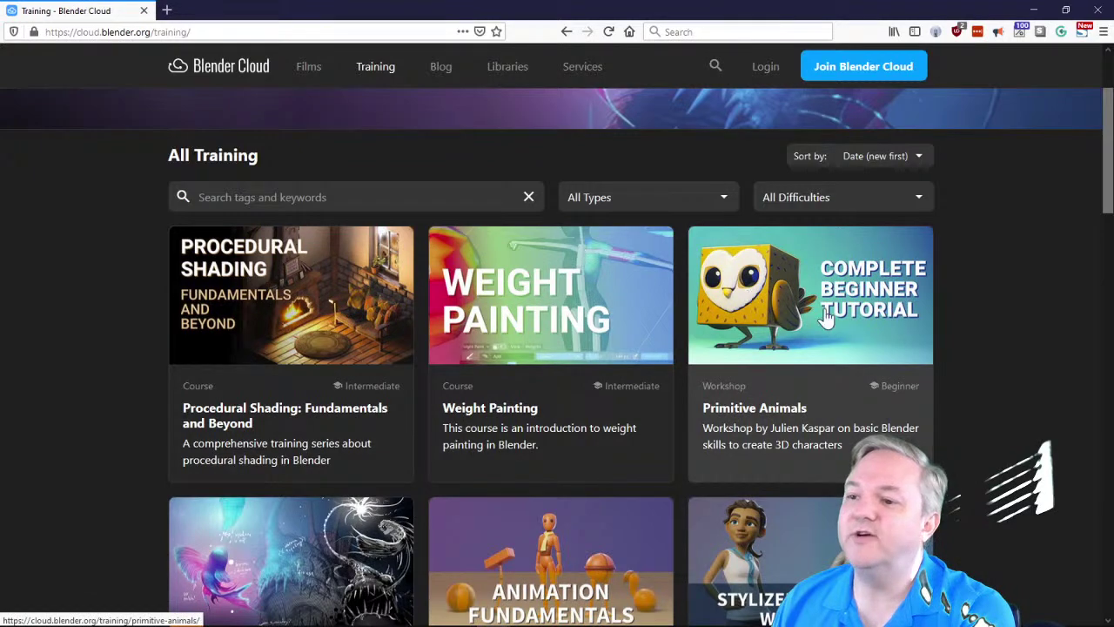
pyautogui.scroll(-1, 1003, 401)
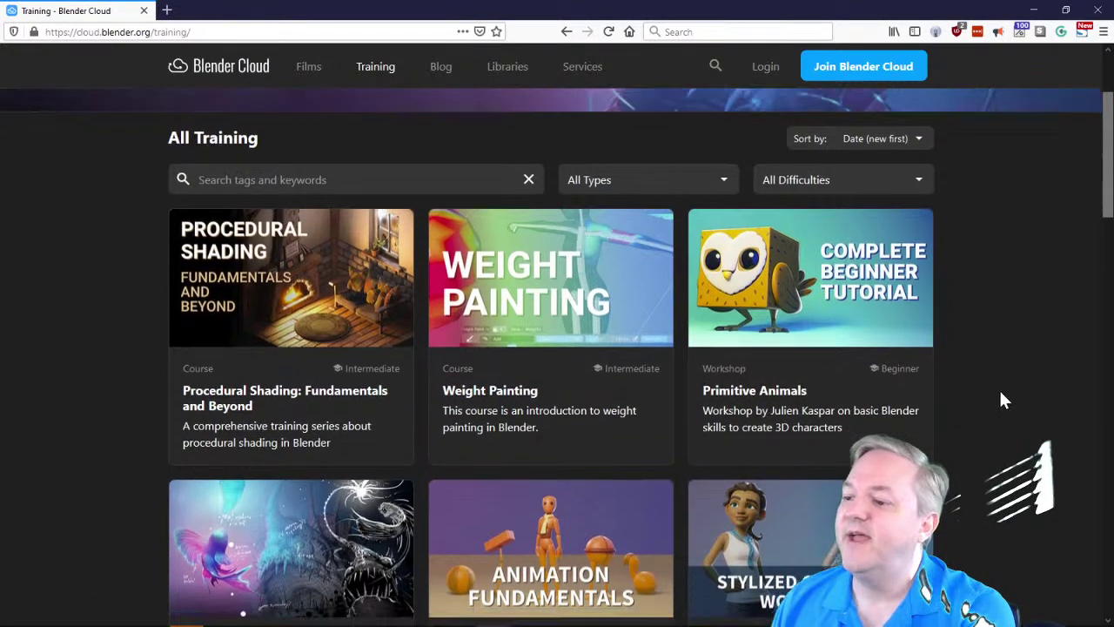
pyautogui.scroll(-2, 1001, 396)
pyautogui.scroll(-3, 1001, 396)
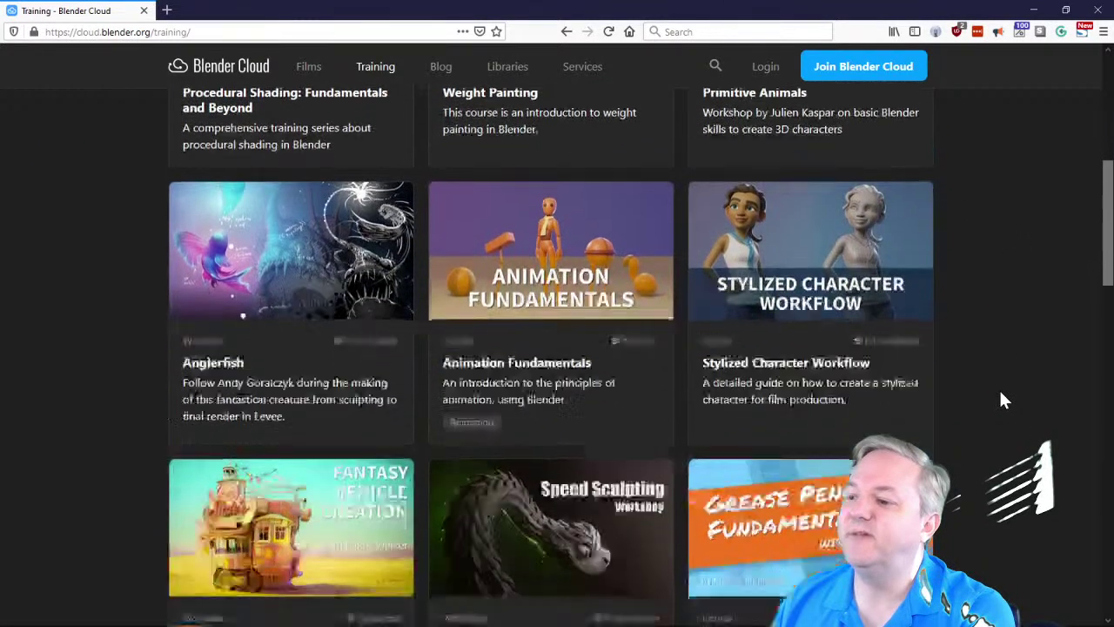
pyautogui.scroll(-3, 1001, 399)
pyautogui.scroll(-1, 1104, 284)
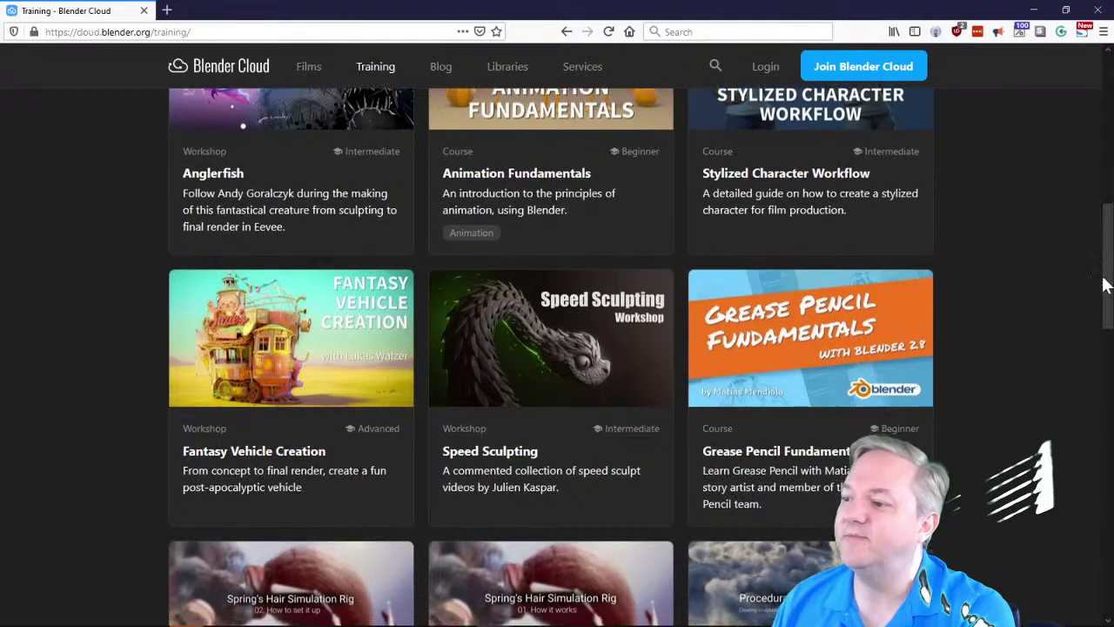
pyautogui.moveTo(1104, 285); pyautogui.dragTo(1060, 433)
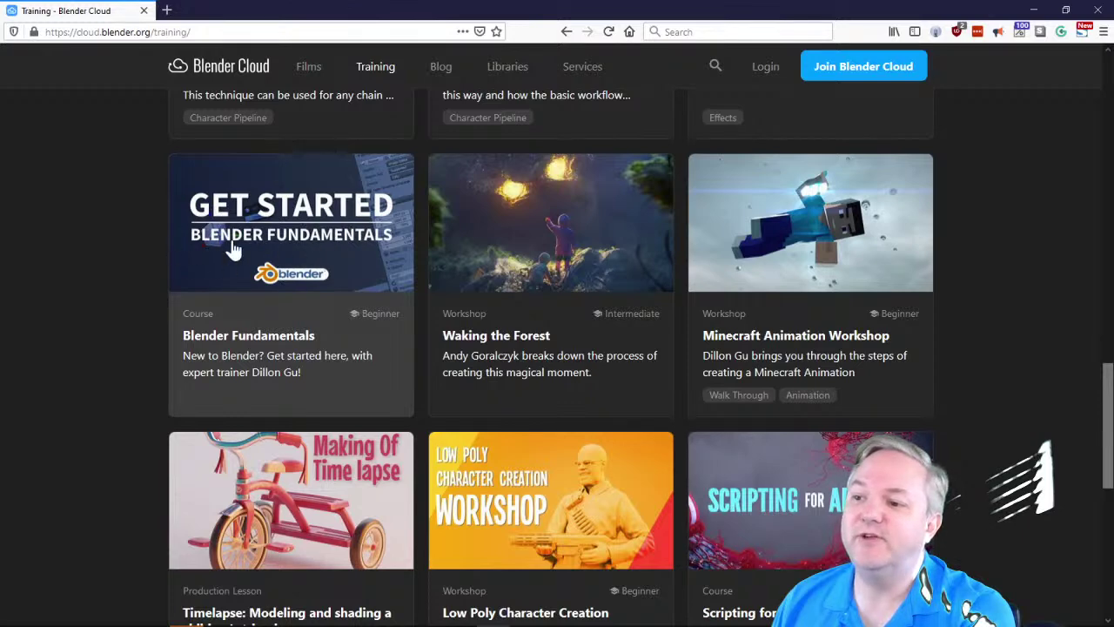
# Browse Blender Fundamentals through First Steps and Introduction to the Object Select lesson.
pyautogui.click(197, 346)
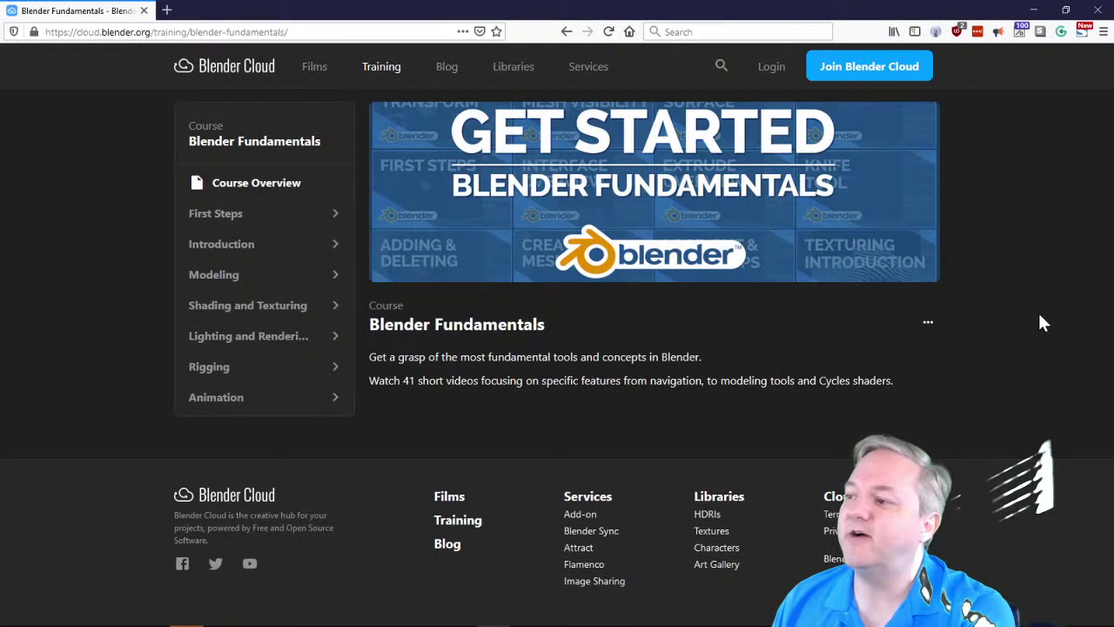
pyautogui.click(241, 218)
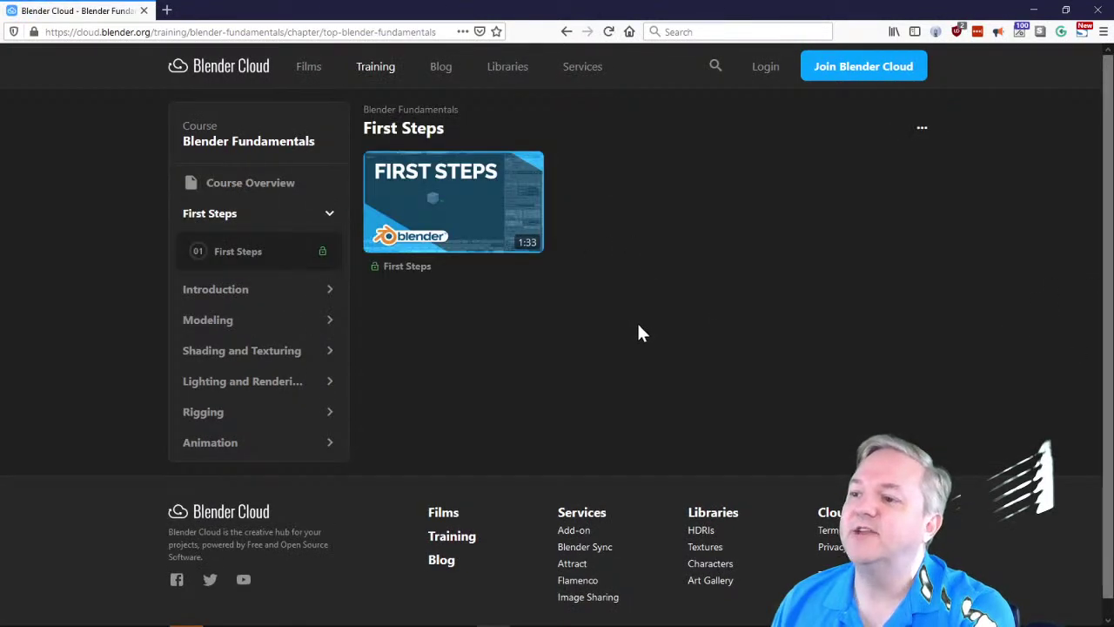
pyautogui.click(218, 290)
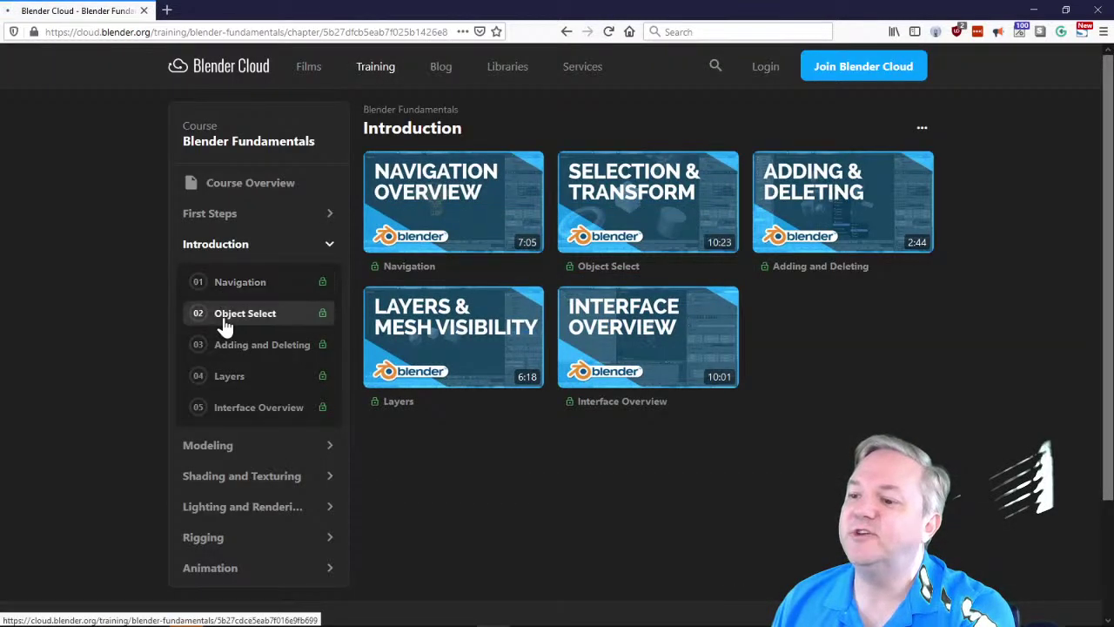
pyautogui.click(223, 314)
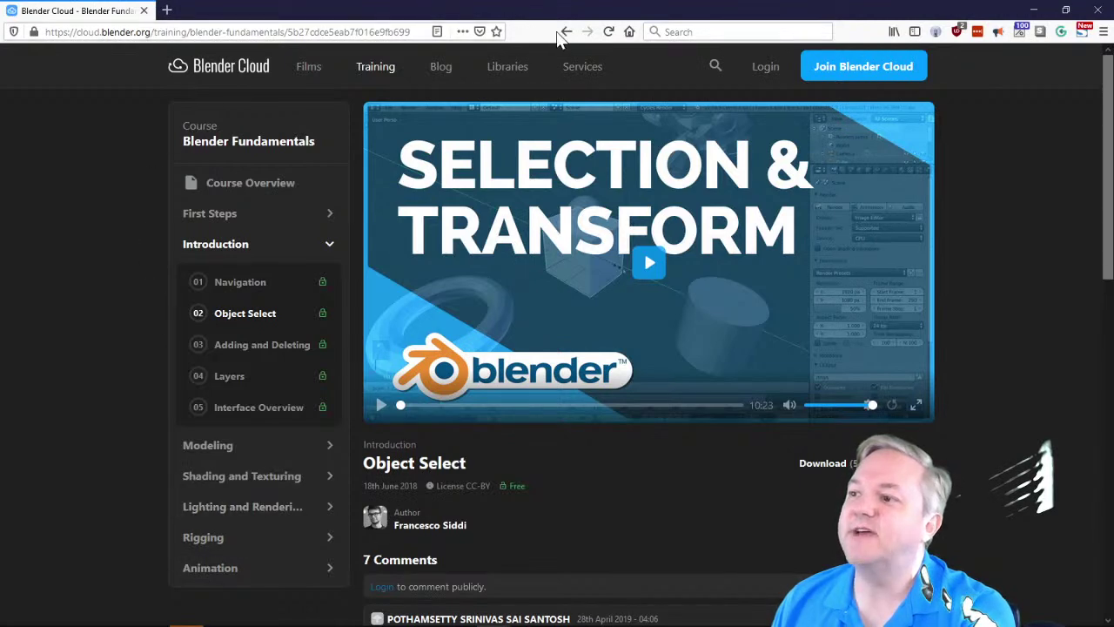
# Go back page by page to the Blender Cloud Training listing.
pyautogui.click(565, 33)
pyautogui.click(565, 33)
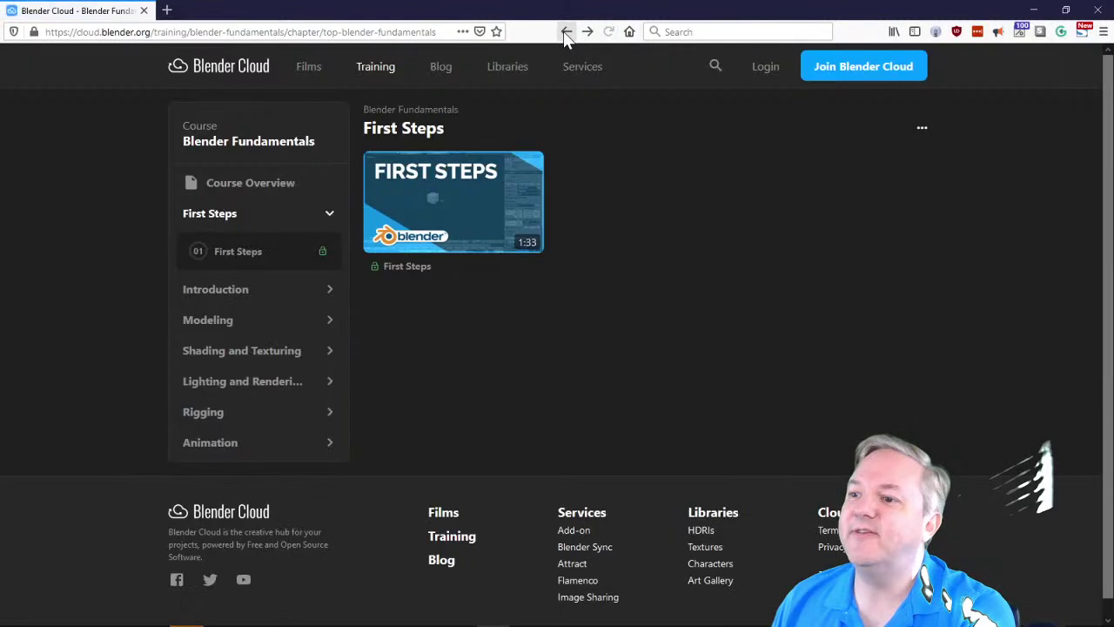
pyautogui.click(564, 32)
pyautogui.click(565, 33)
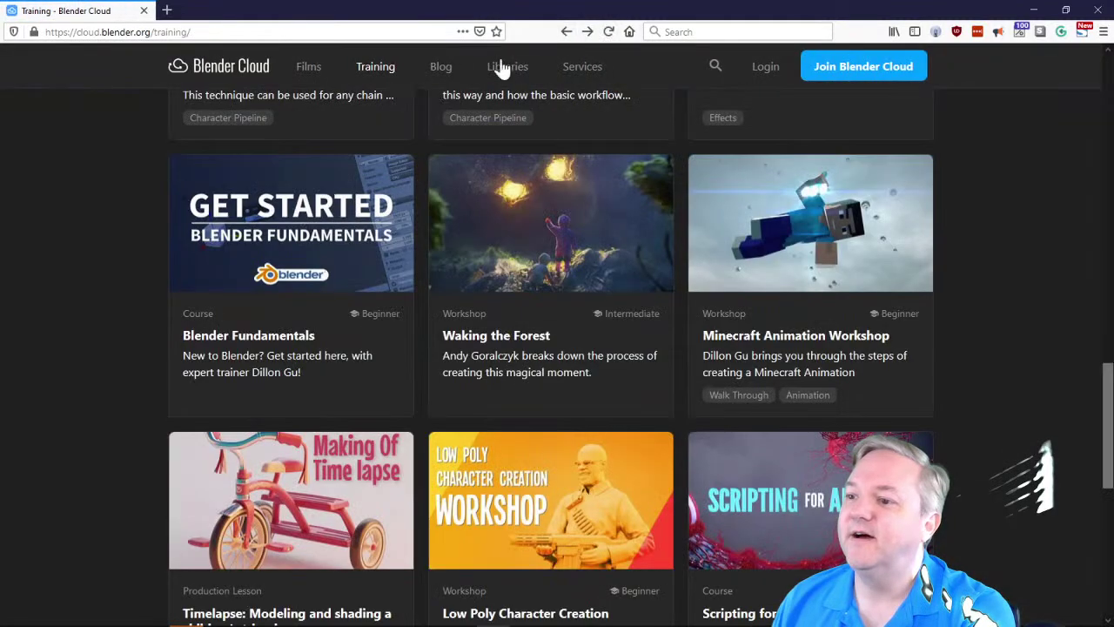
pyautogui.scroll(-5, 1027, 372)
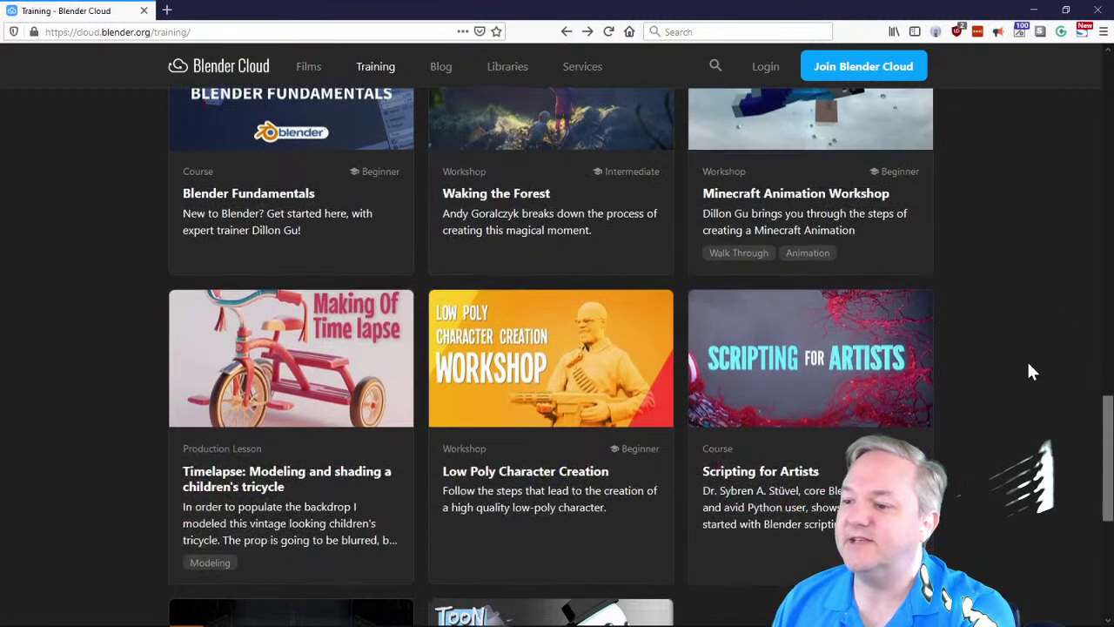
pyautogui.scroll(10, 1027, 372)
pyautogui.scroll(10, 1029, 372)
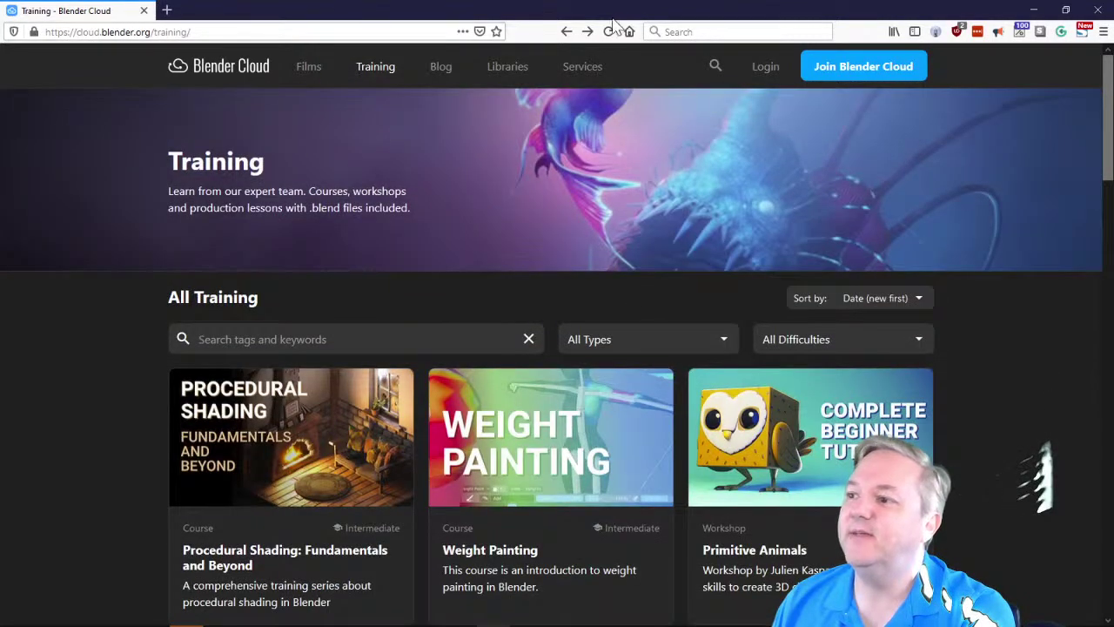
# Return to the blender.org home page and scroll back up it.
pyautogui.click(565, 32)
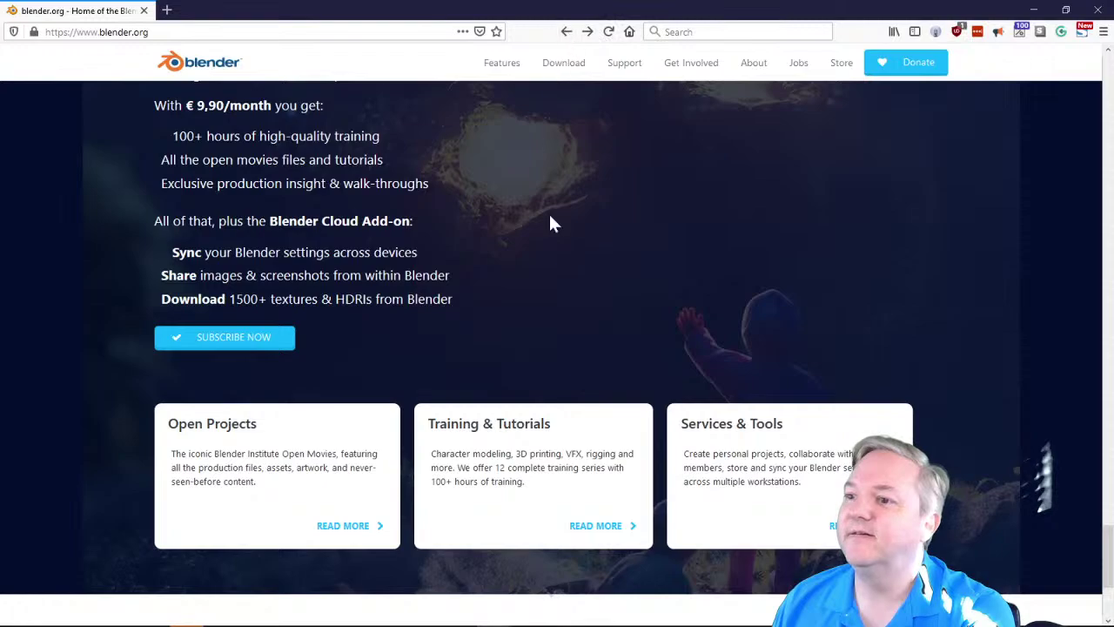
pyautogui.scroll(15, 582, 258)
pyautogui.scroll(12, 587, 262)
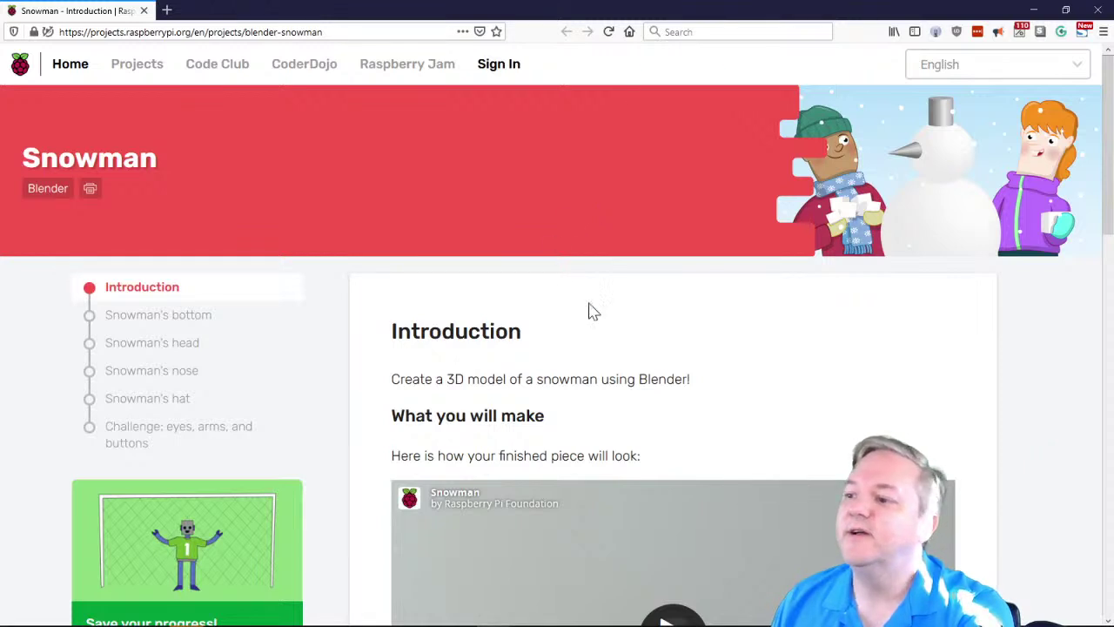
# Load the interactive 3D snowman preview and spin it until the nose faces left.
pyautogui.moveTo(1108, 185); pyautogui.dragTo(1109, 277)
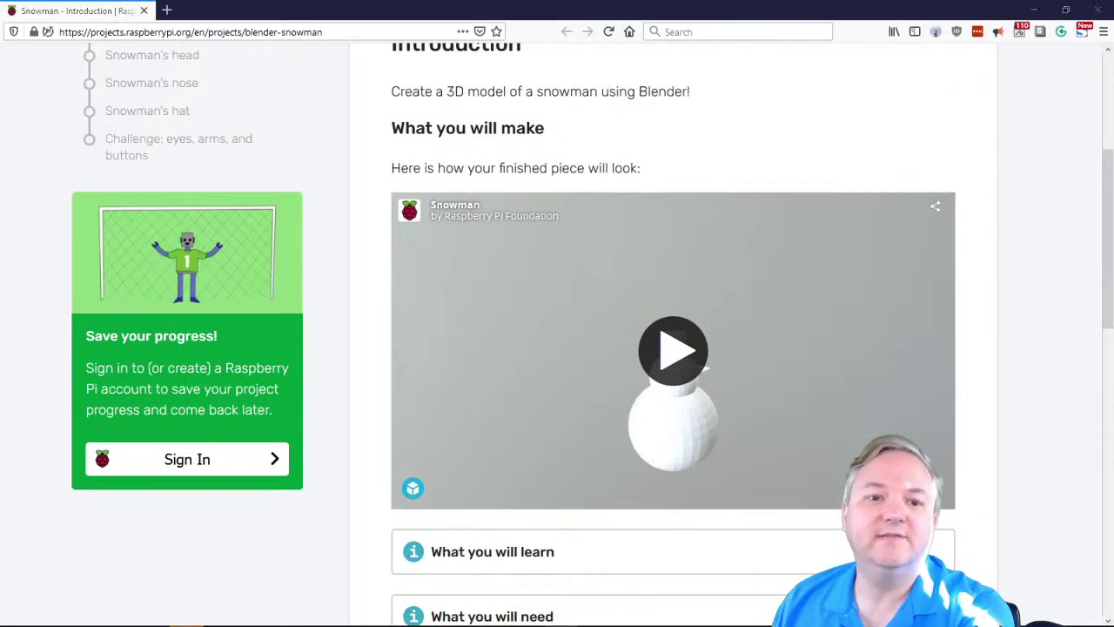
pyautogui.click(684, 366)
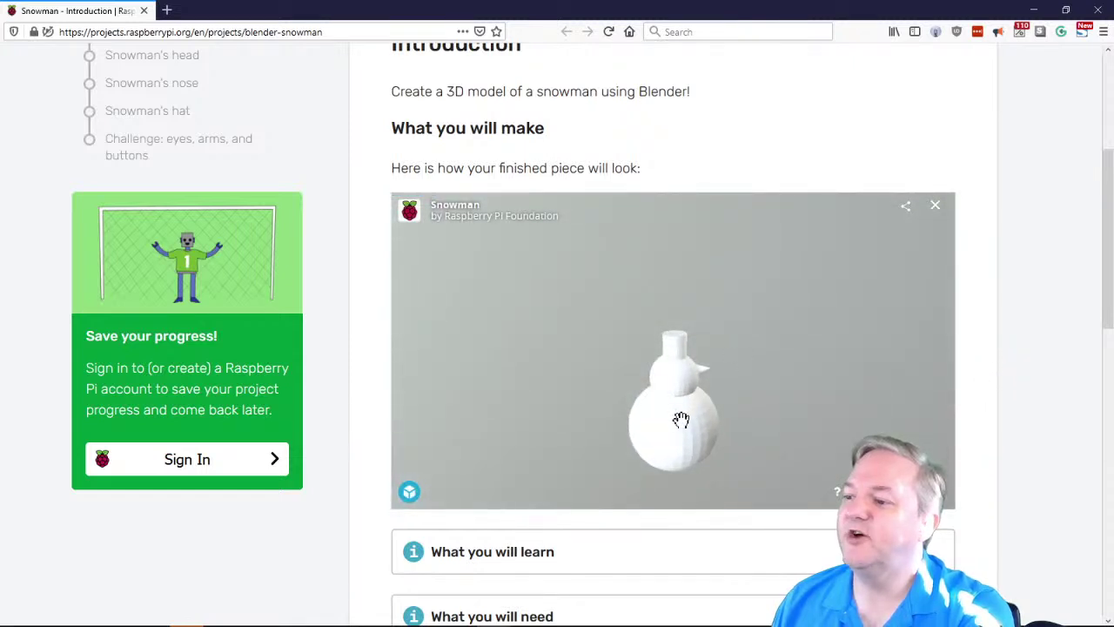
pyautogui.moveTo(686, 428); pyautogui.dragTo(522, 373)
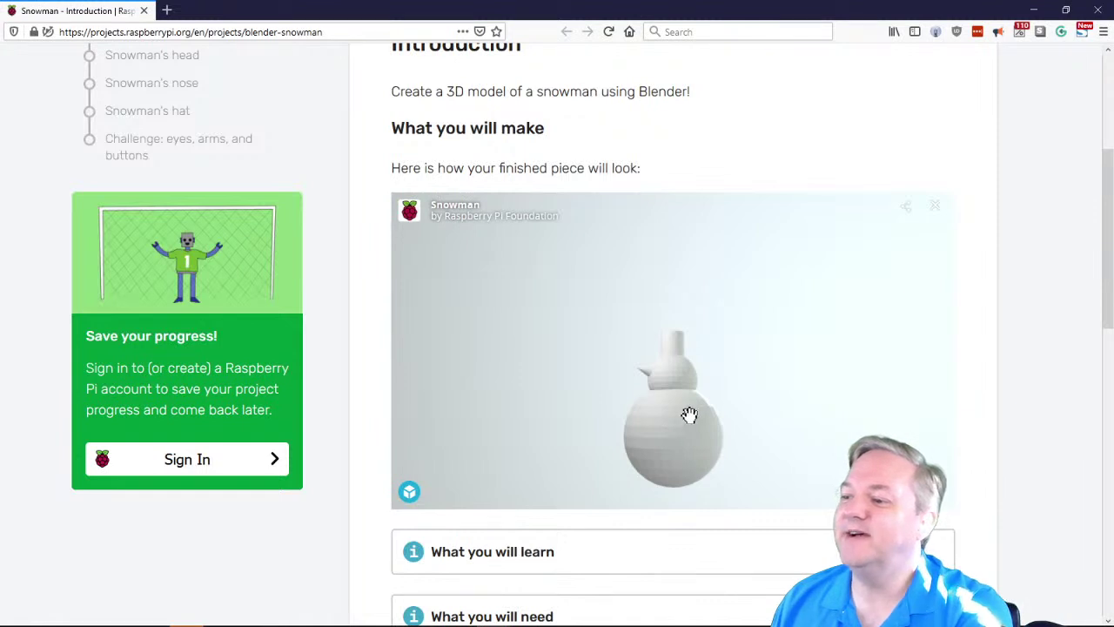
pyautogui.moveTo(688, 410)
pyautogui.mouseDown()
pyautogui.moveTo(609, 445)
pyautogui.moveTo(455, 440)
pyautogui.mouseUp()
pyautogui.moveTo(675, 414)
pyautogui.mouseDown()
pyautogui.moveTo(567, 420)
pyautogui.moveTo(514, 409)
pyautogui.mouseUp()
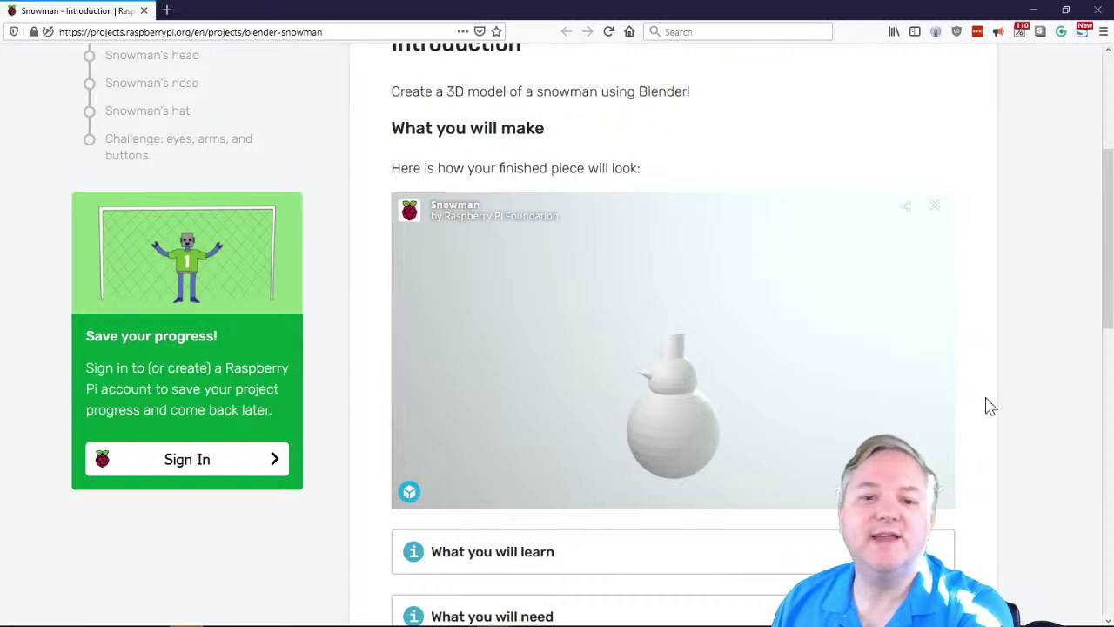
# Zoom the Firefox page to 120%.
pyautogui.scroll(-3, 987, 409)
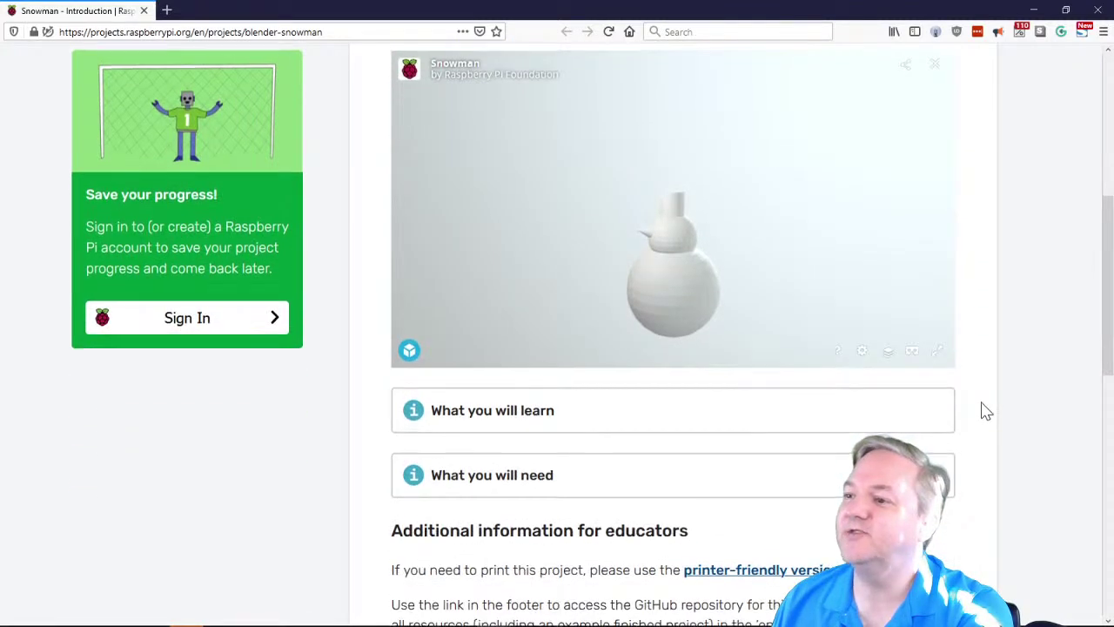
pyautogui.scroll(6, 987, 409)
pyautogui.scroll(-2, 983, 409)
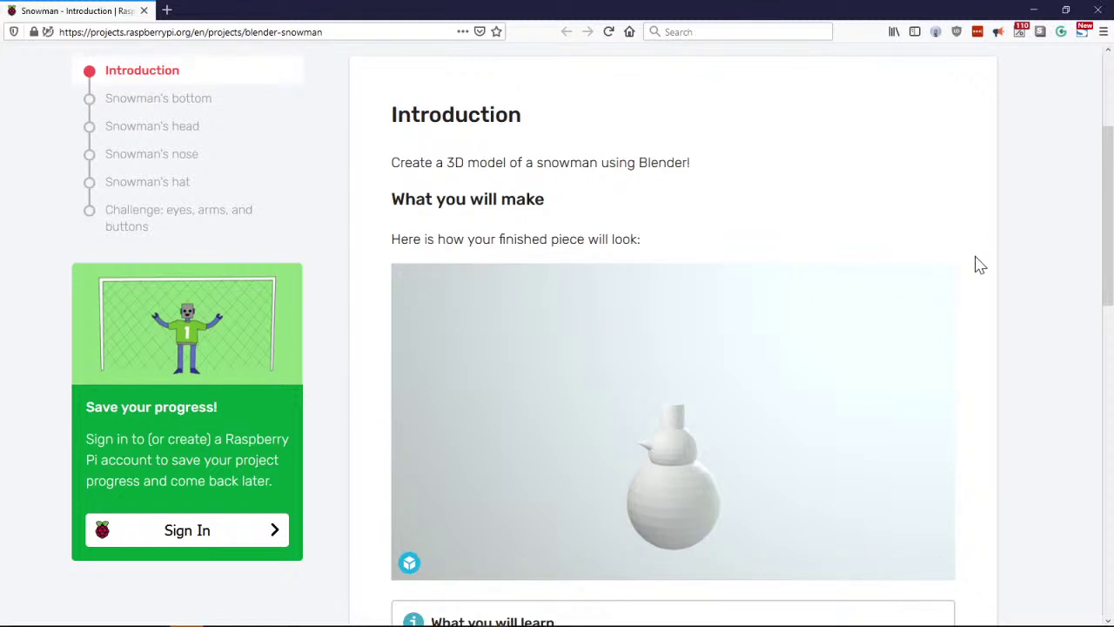
pyautogui.click(1102, 32)
pyautogui.click(1067, 152)
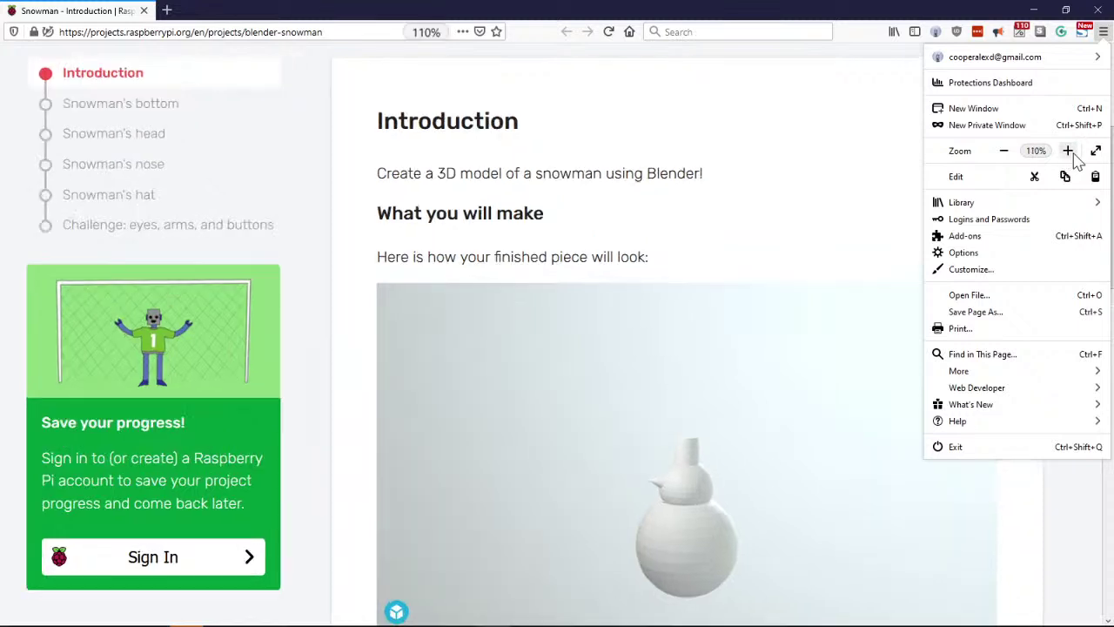
pyautogui.click(1067, 153)
pyautogui.click(821, 182)
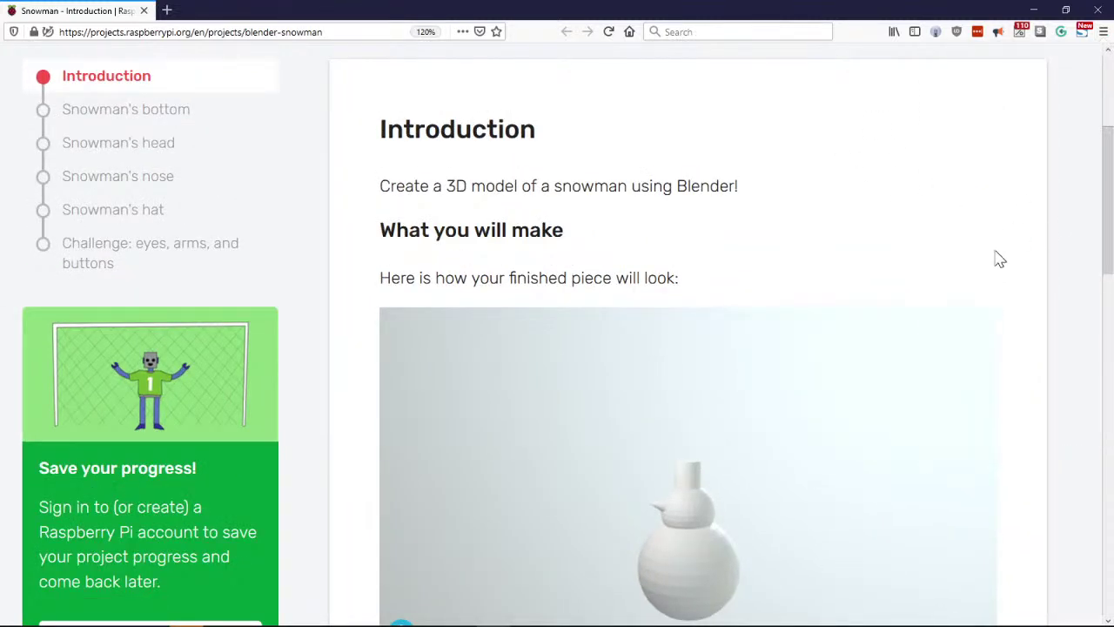
# Expand the 'What you will learn' and 'What you will need' sections and read to the bottom.
pyautogui.scroll(-2, 1005, 244)
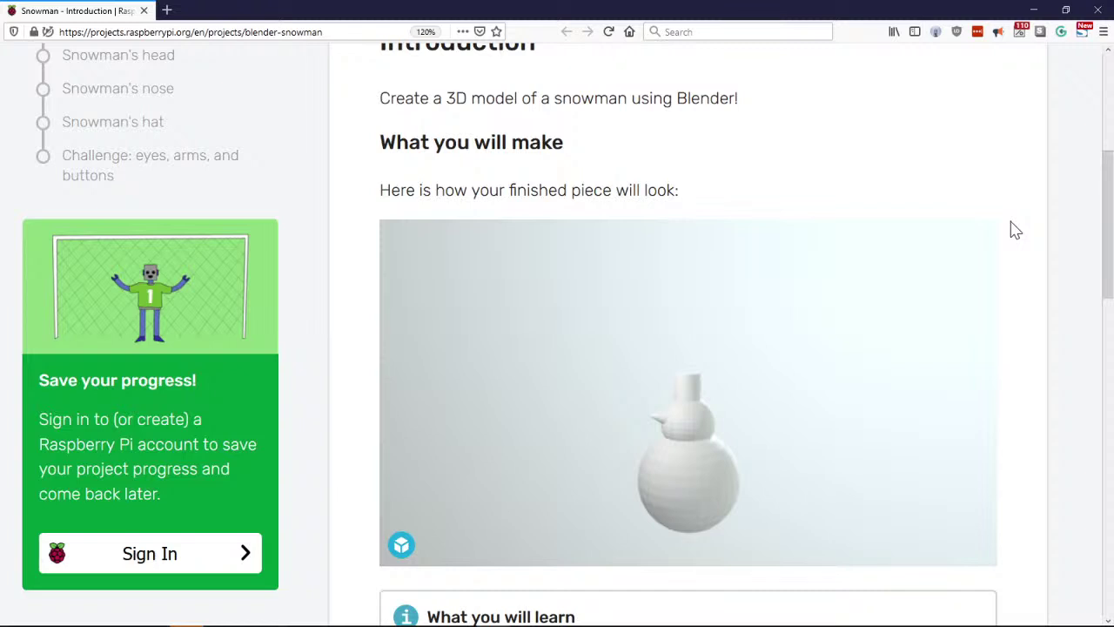
pyautogui.scroll(-4, 1009, 228)
pyautogui.moveTo(706, 281)
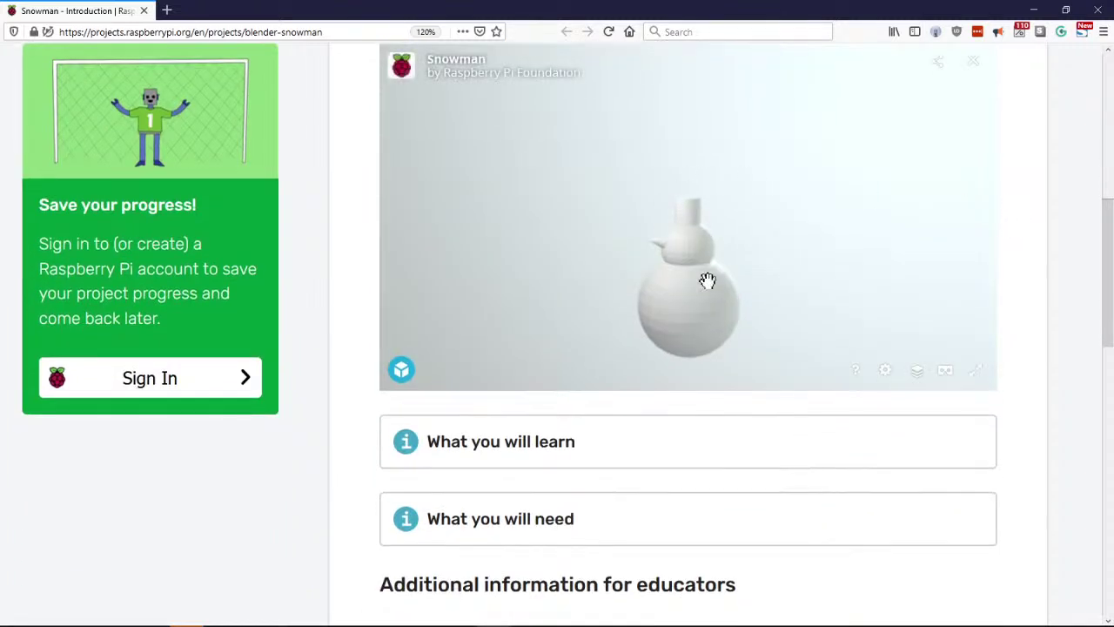
pyautogui.scroll(-4, 1018, 235)
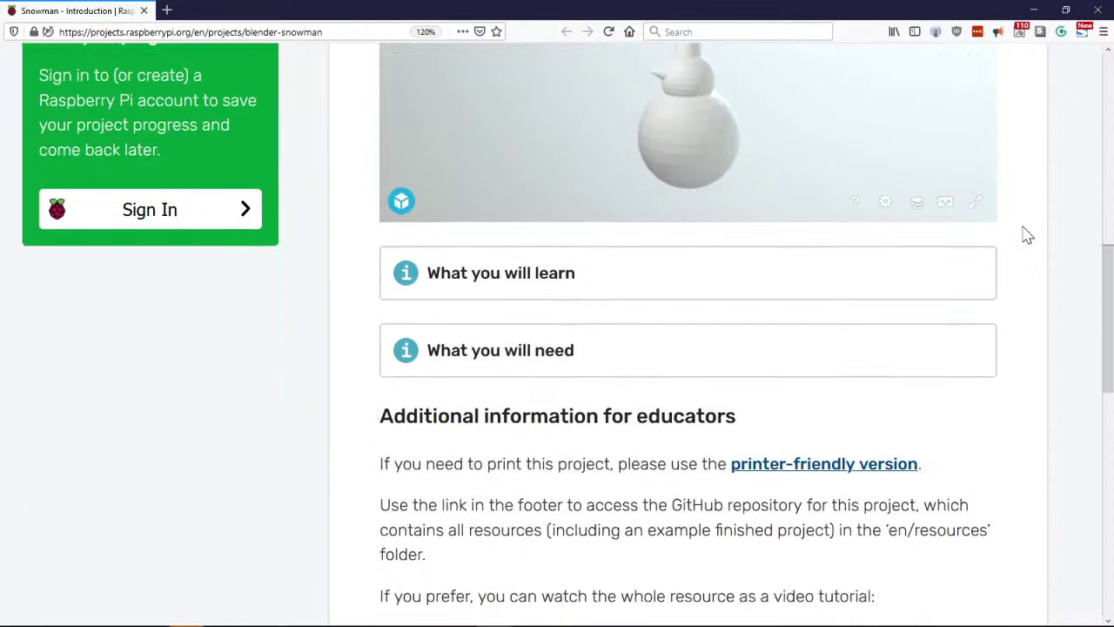
pyautogui.click(623, 268)
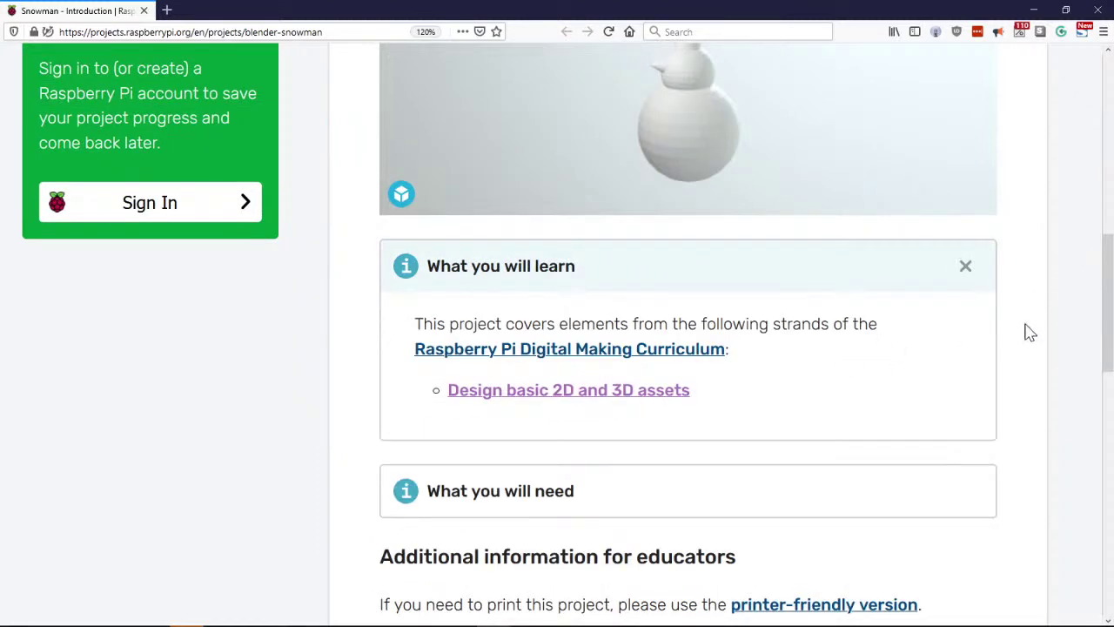
pyautogui.scroll(-5, 1028, 333)
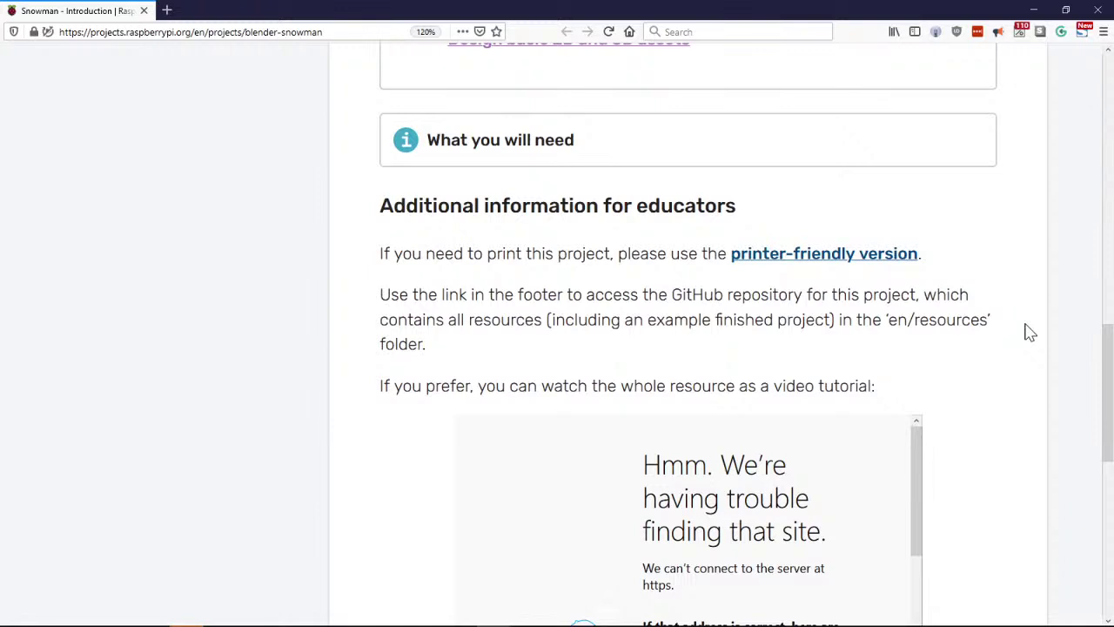
pyautogui.click(902, 154)
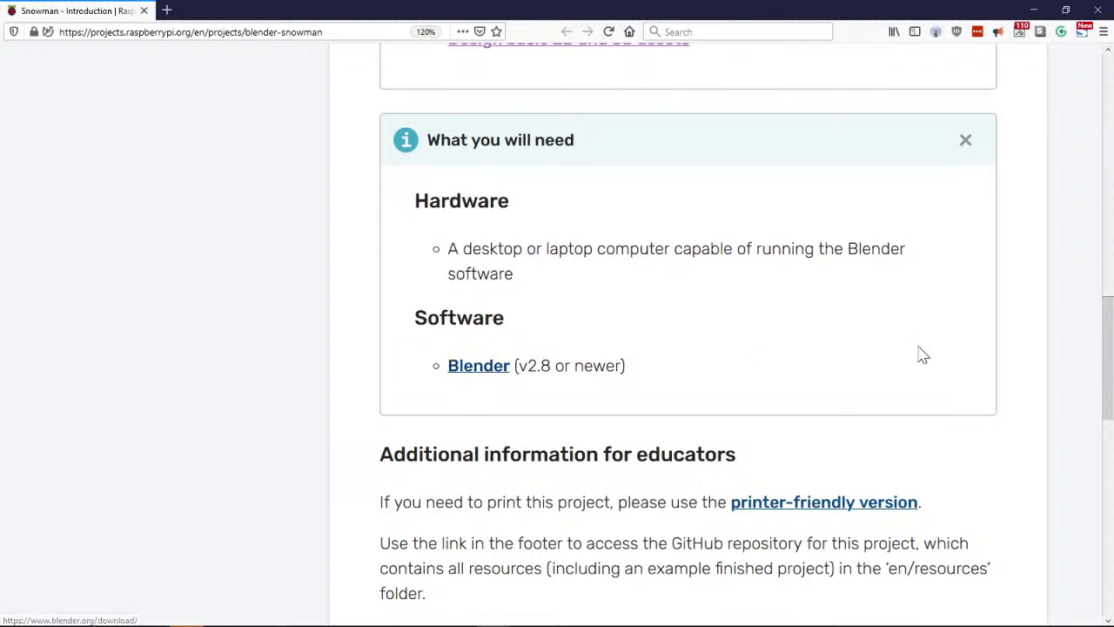
pyautogui.scroll(-3, 1030, 312)
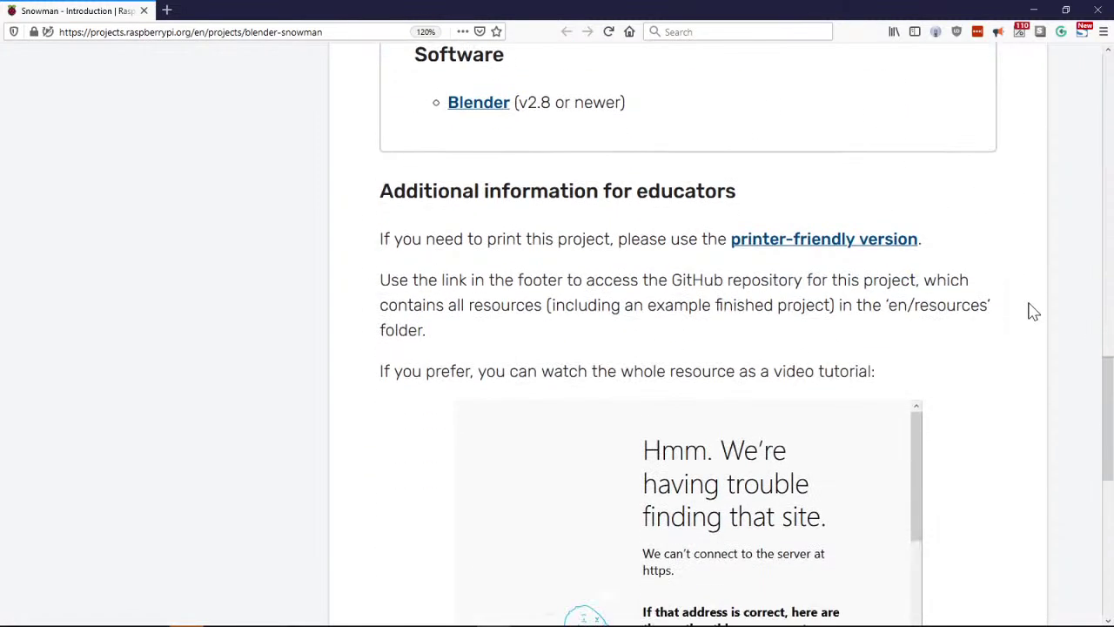
pyautogui.scroll(-1, 1030, 311)
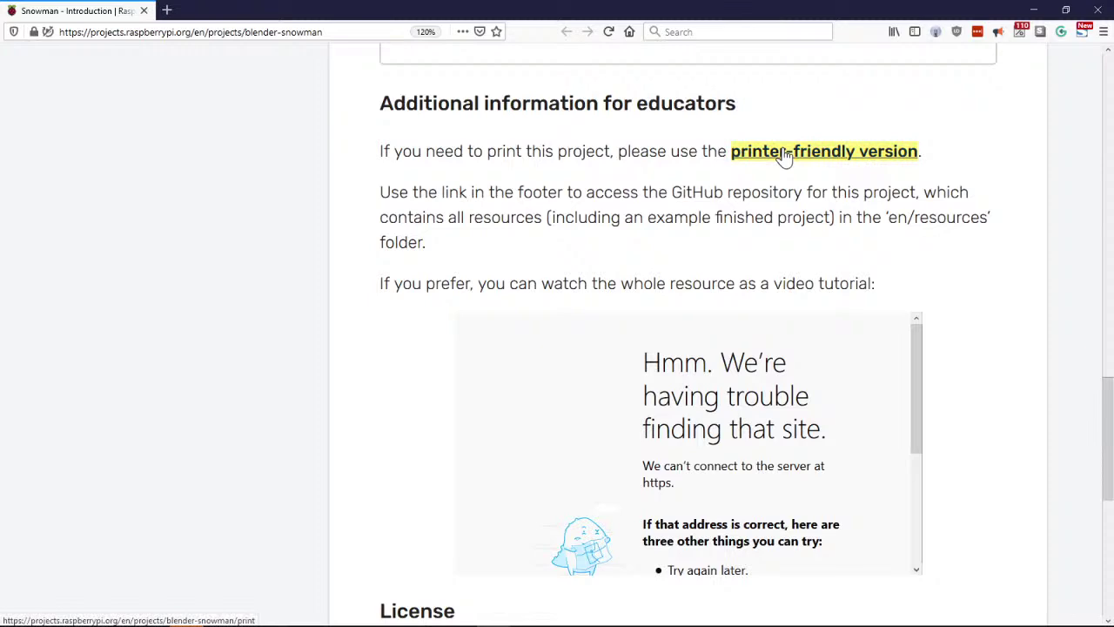
pyautogui.scroll(-4, 1017, 331)
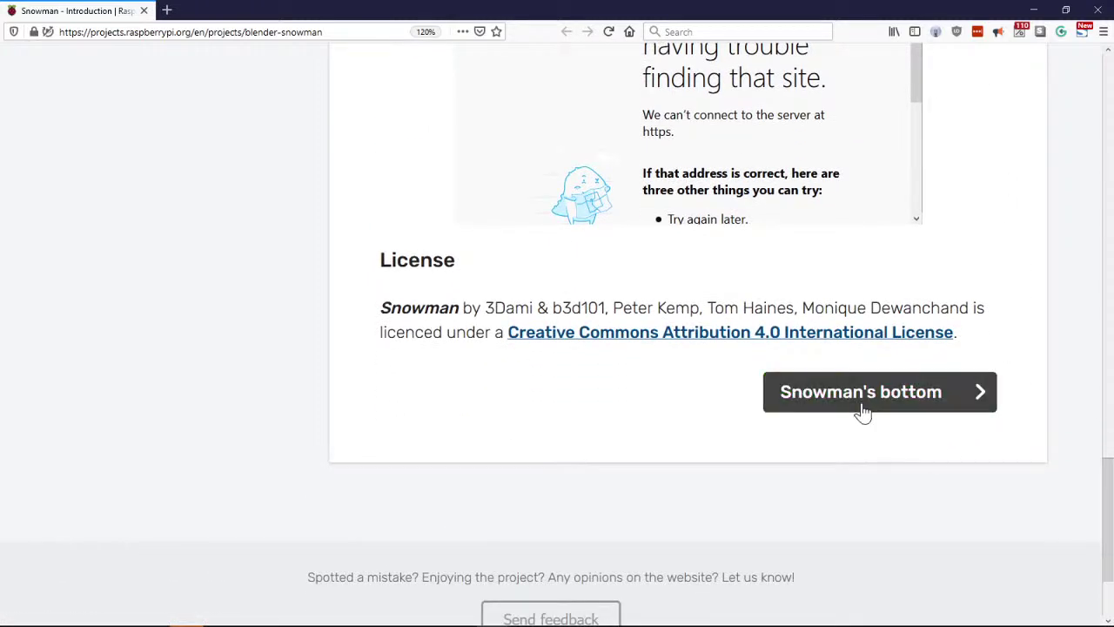
# Go to the 'Snowman's bottom' step, dismiss Blender's splash screen, and minimise Blender.
pyautogui.click(861, 411)
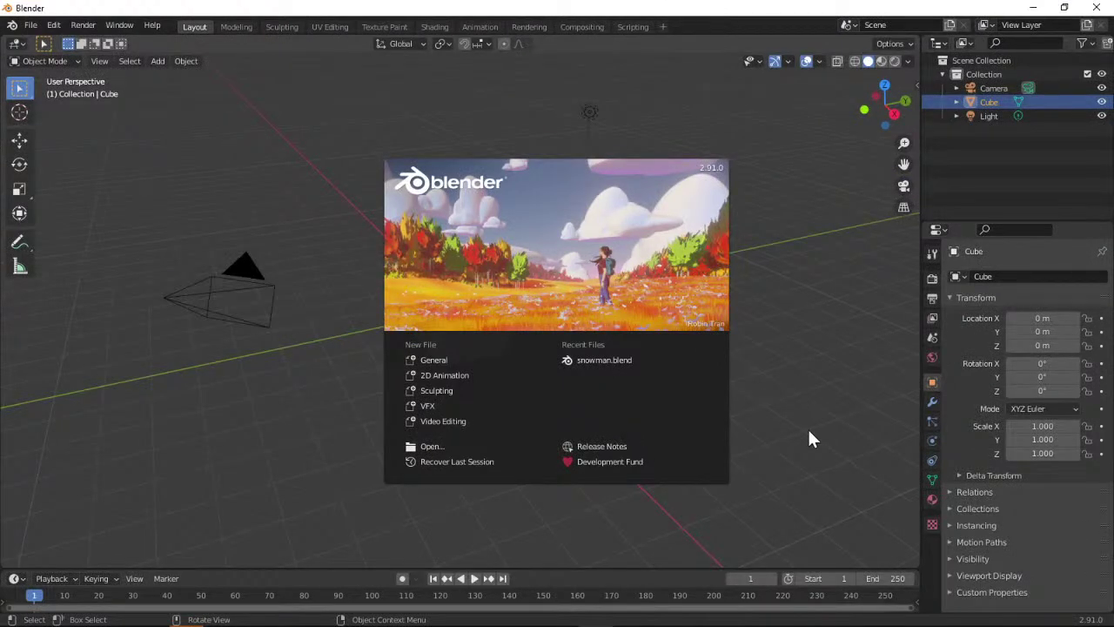
pyautogui.click(442, 368)
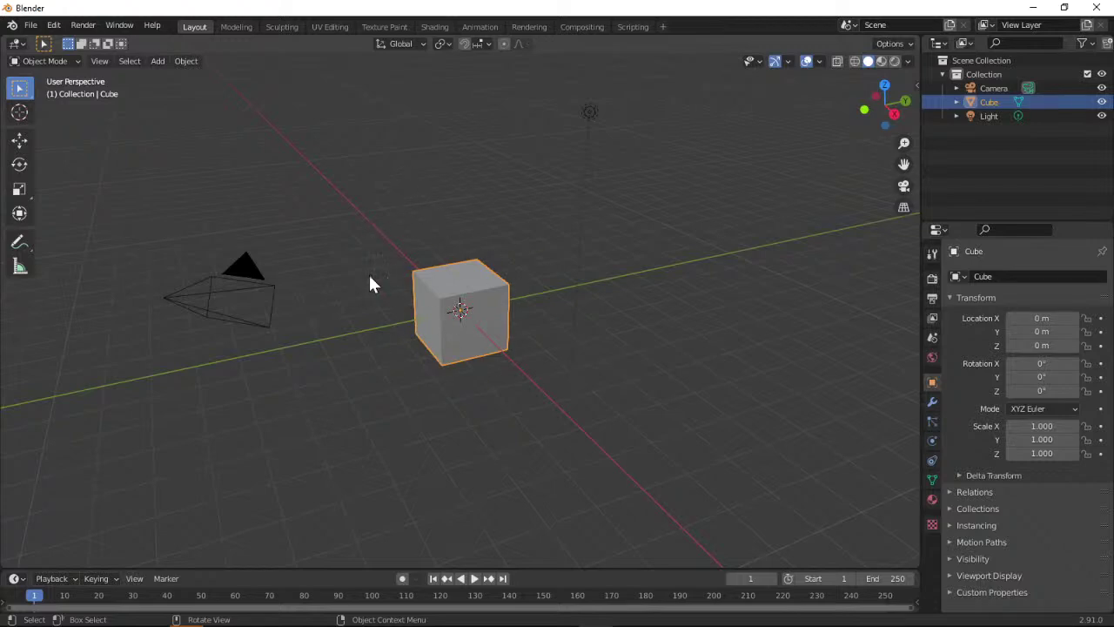
pyautogui.click(1032, 7)
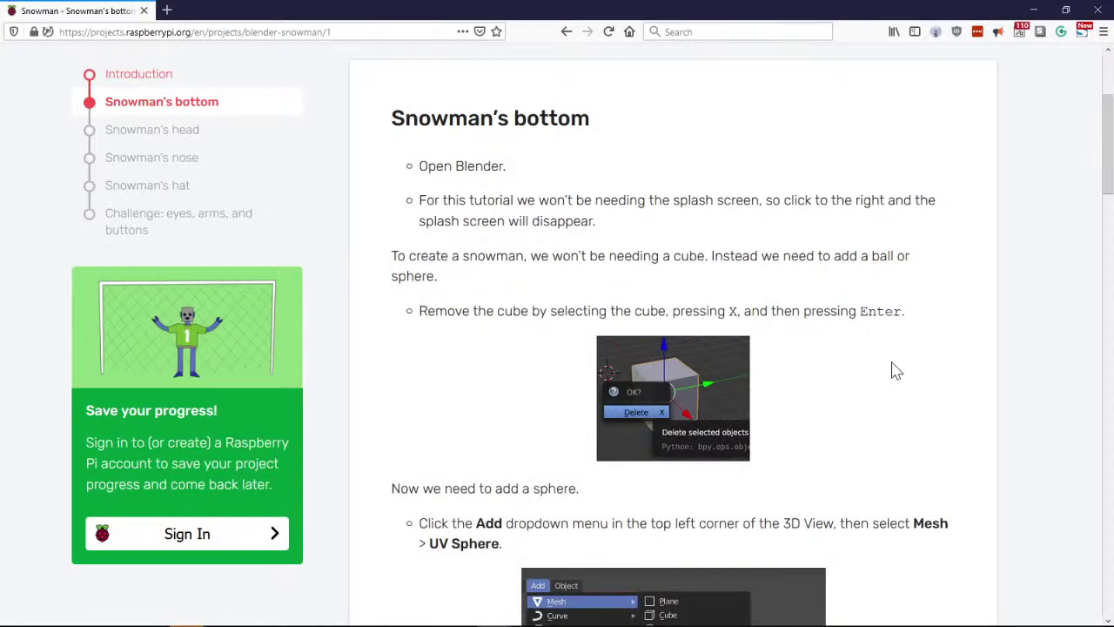
# Read the Snowman bottom steps, then return to Blender and open the cube's context menu.
pyautogui.scroll(-1, 992, 319)
pyautogui.scroll(1, 918, 316)
pyautogui.scroll(-3, 938, 294)
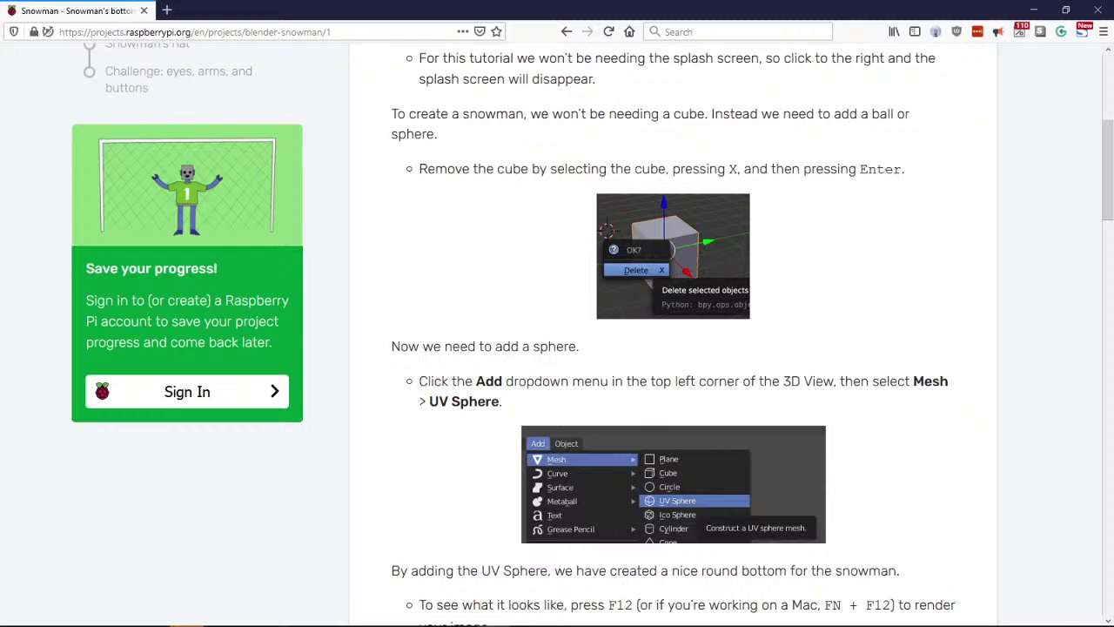
pyautogui.hotkey('alt', 'Tab')
pyautogui.rightClick(470, 294)
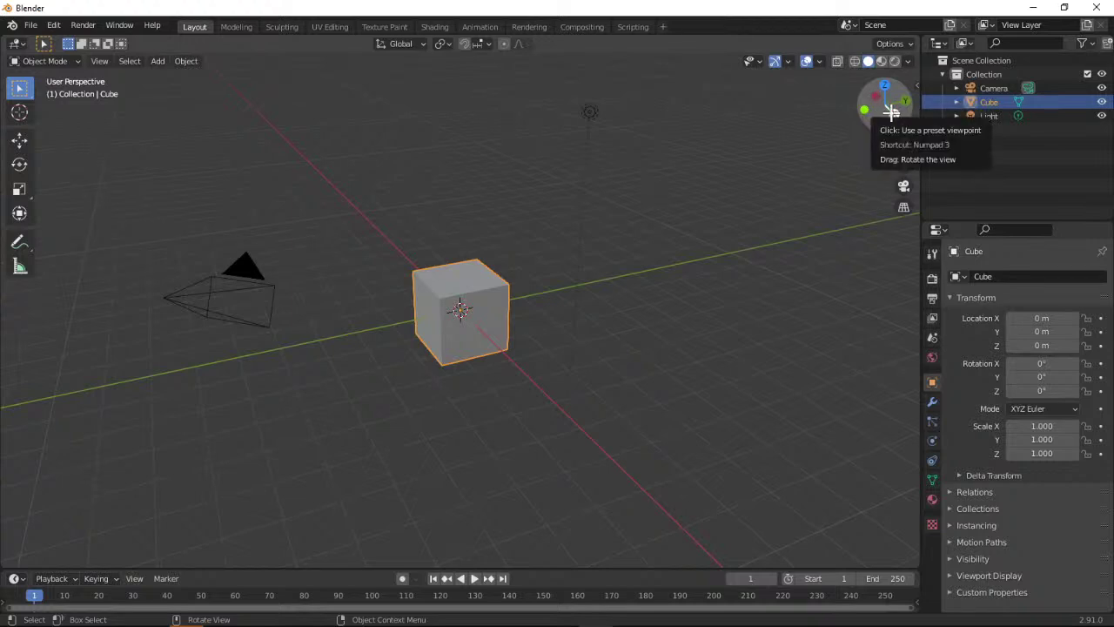
# Orbit to a front view, zoom in and pan toward the cube, deselecting it by box-selecting empty space.
pyautogui.moveTo(891, 112); pyautogui.dragTo(857, 106)
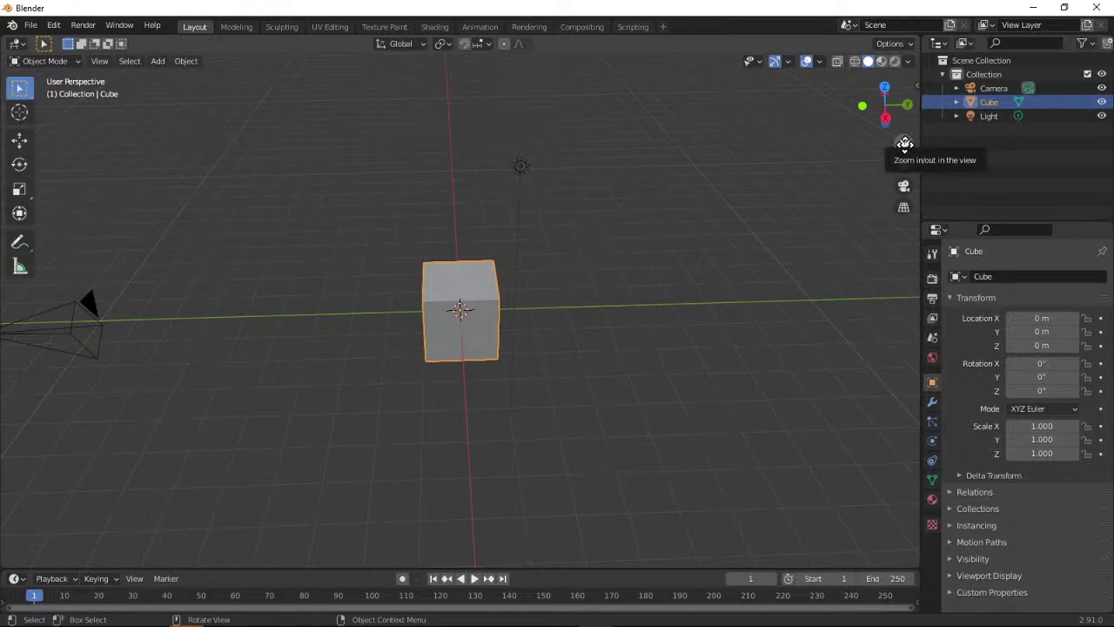
pyautogui.moveTo(904, 143); pyautogui.dragTo(904, 117)
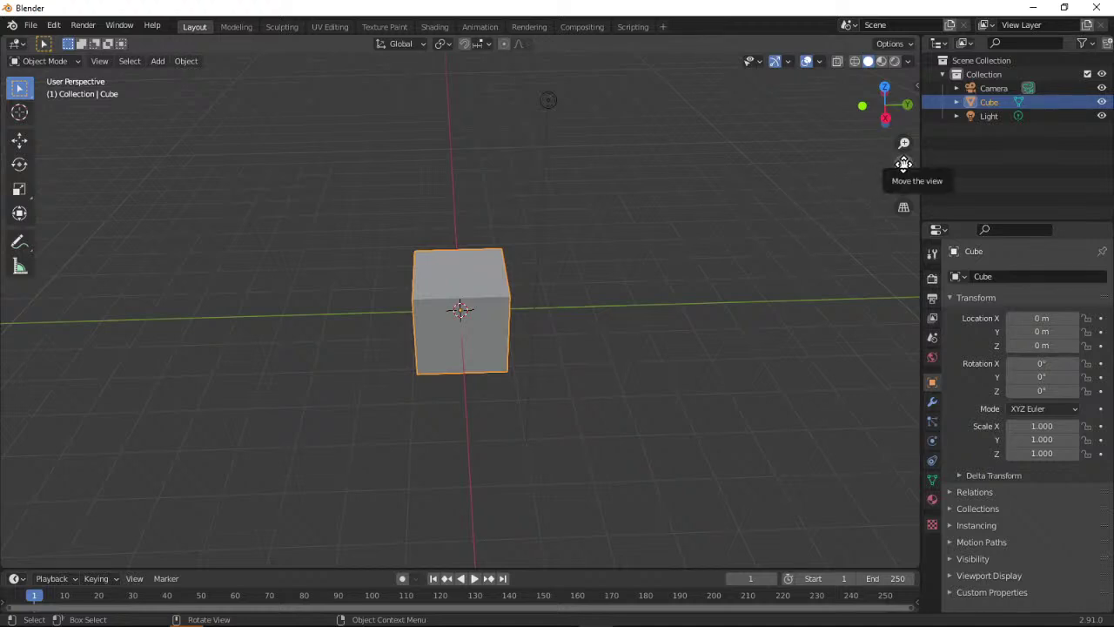
pyautogui.moveTo(903, 164); pyautogui.dragTo(703, 148)
pyautogui.moveTo(523, 161); pyautogui.dragTo(742, 178)
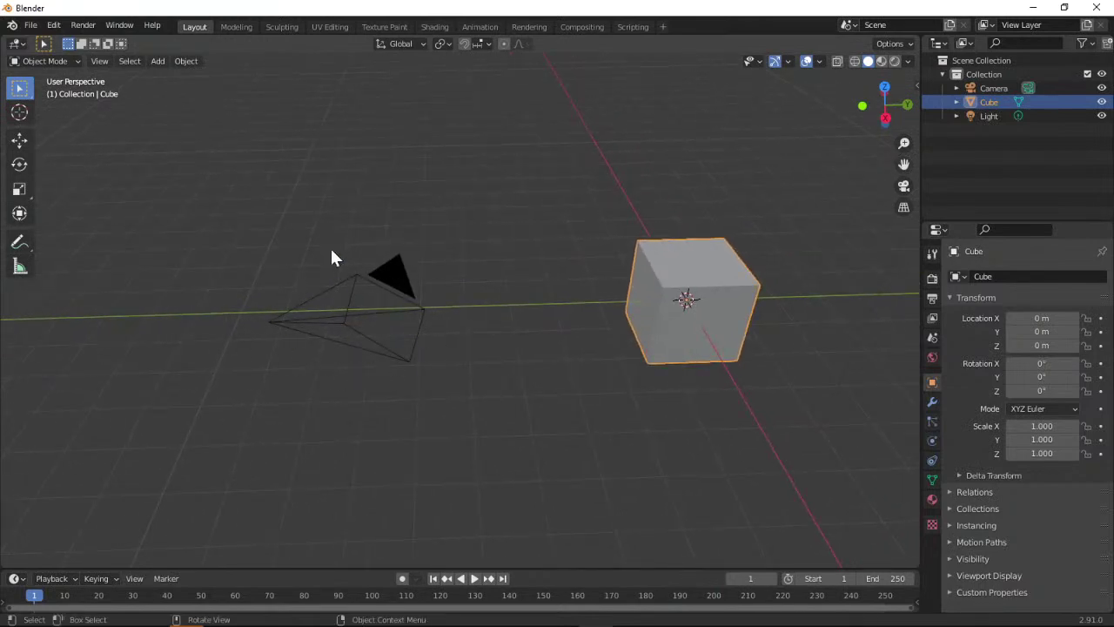
pyautogui.moveTo(780, 172); pyautogui.dragTo(818, 237)
pyautogui.moveTo(903, 165); pyautogui.dragTo(729, 139)
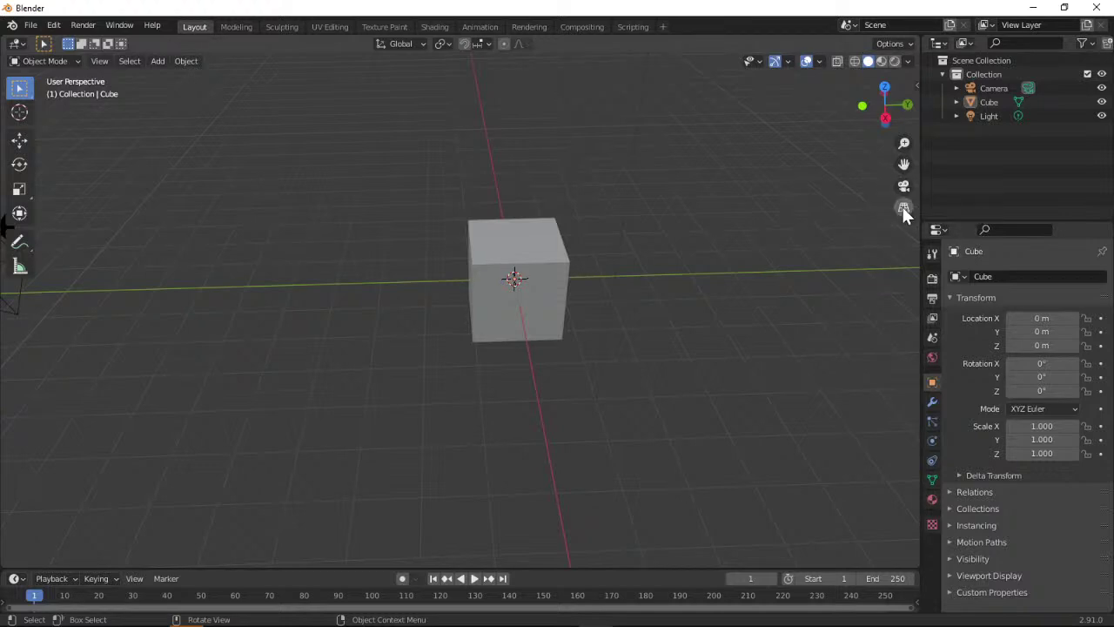
# Preview the camera view, then the top, back and right preset views.
pyautogui.click(905, 188)
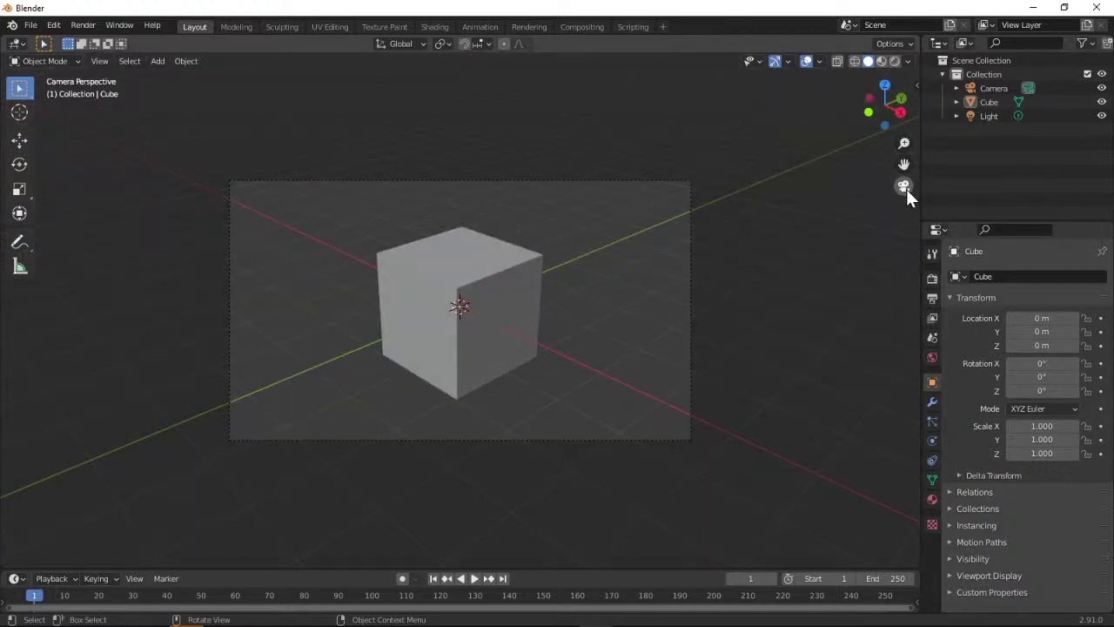
pyautogui.click(904, 187)
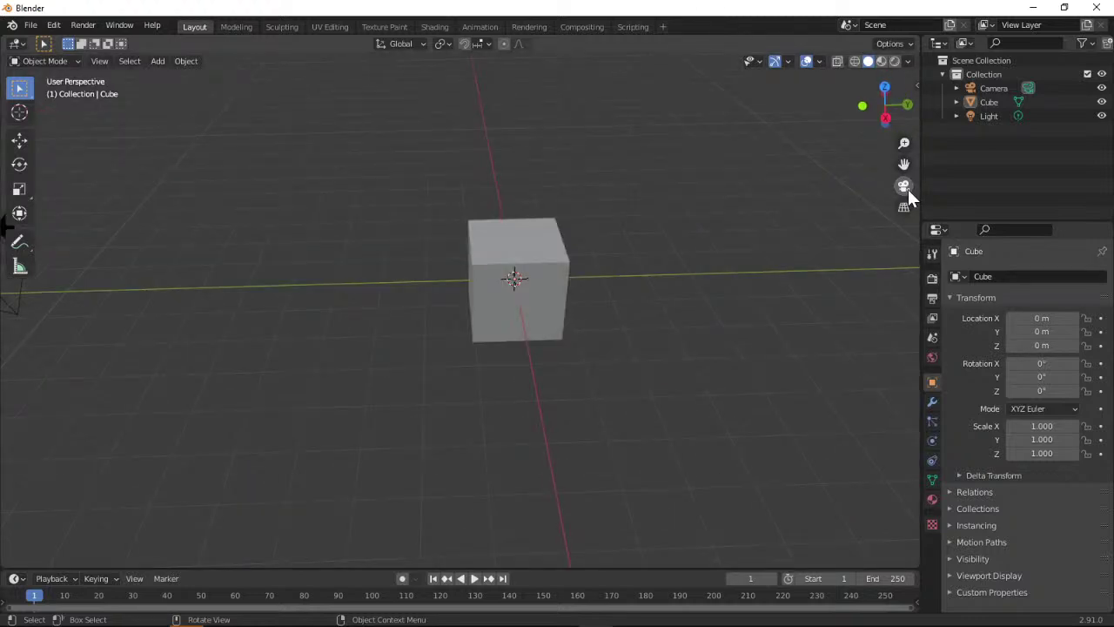
pyautogui.doubleClick(904, 187)
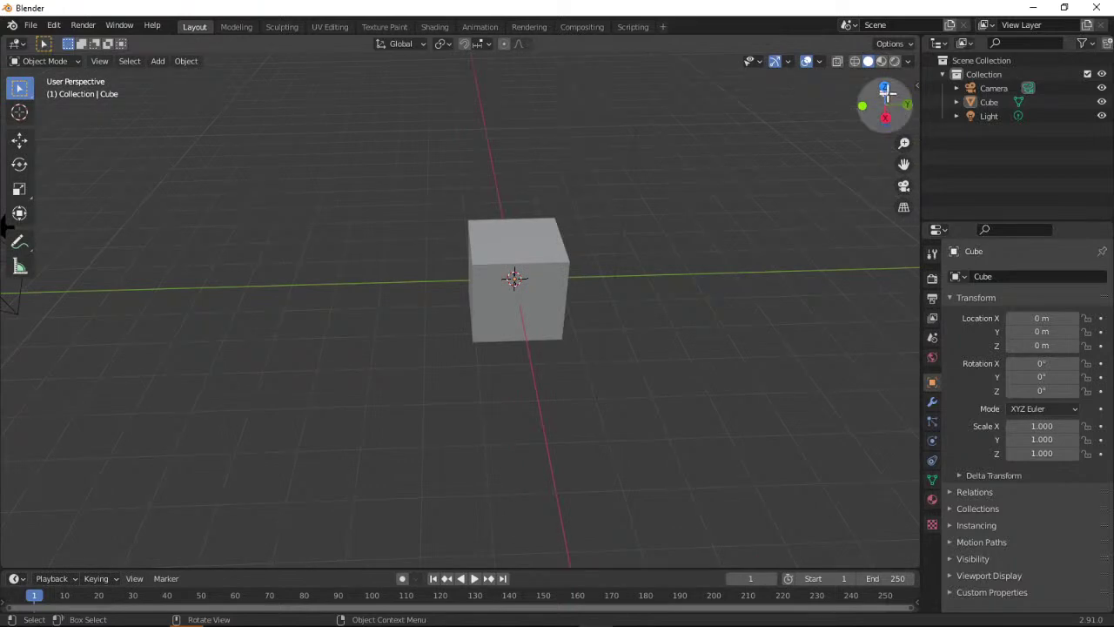
pyautogui.click(884, 87)
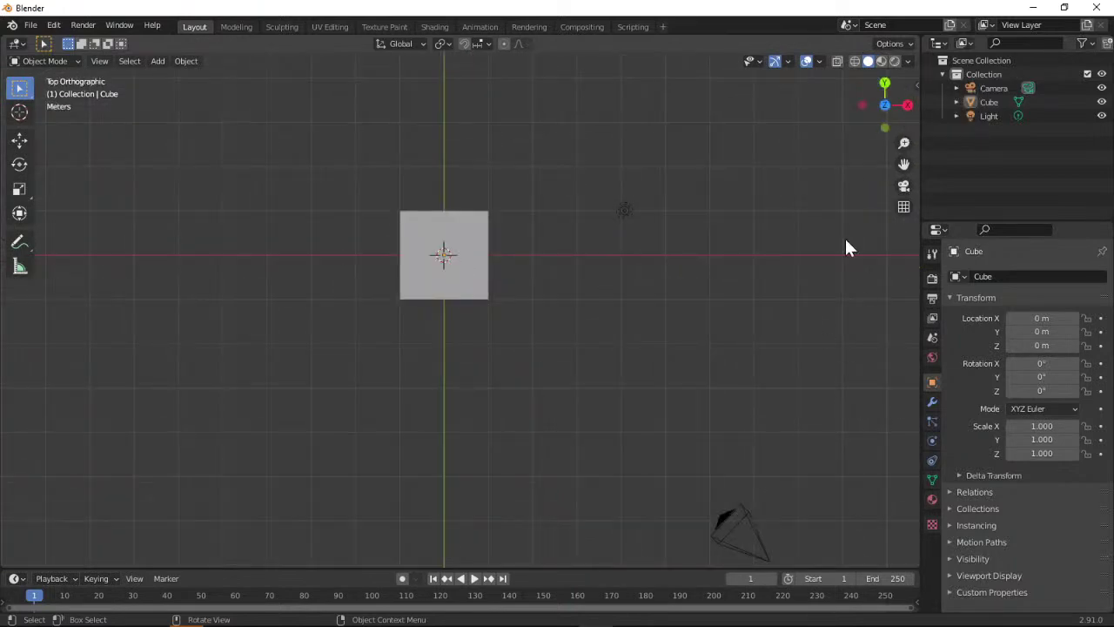
pyautogui.click(883, 84)
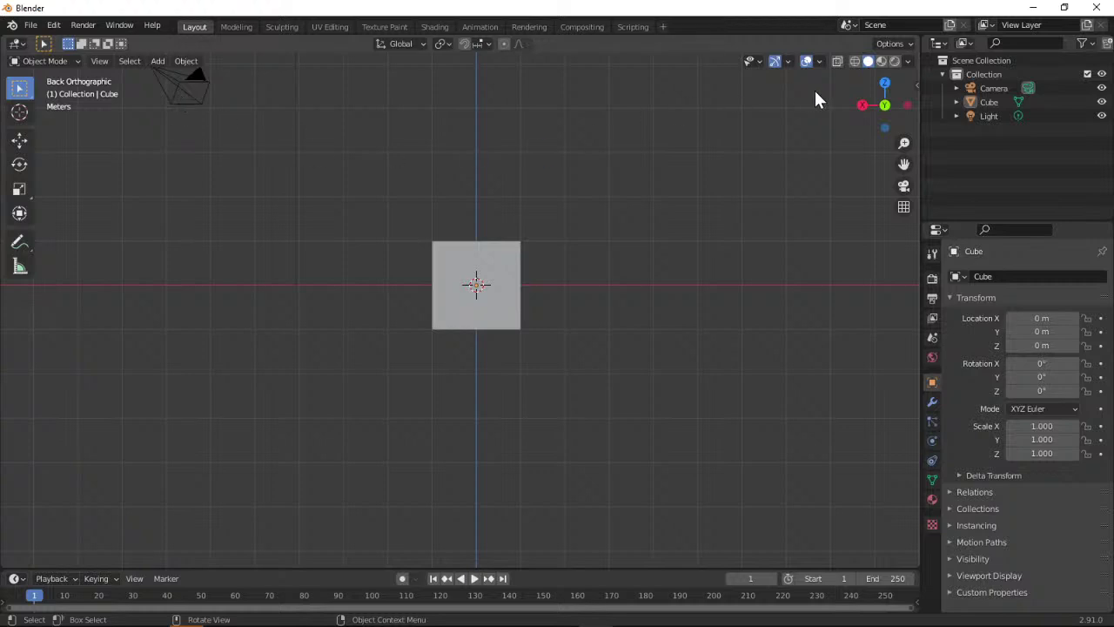
pyautogui.click(861, 105)
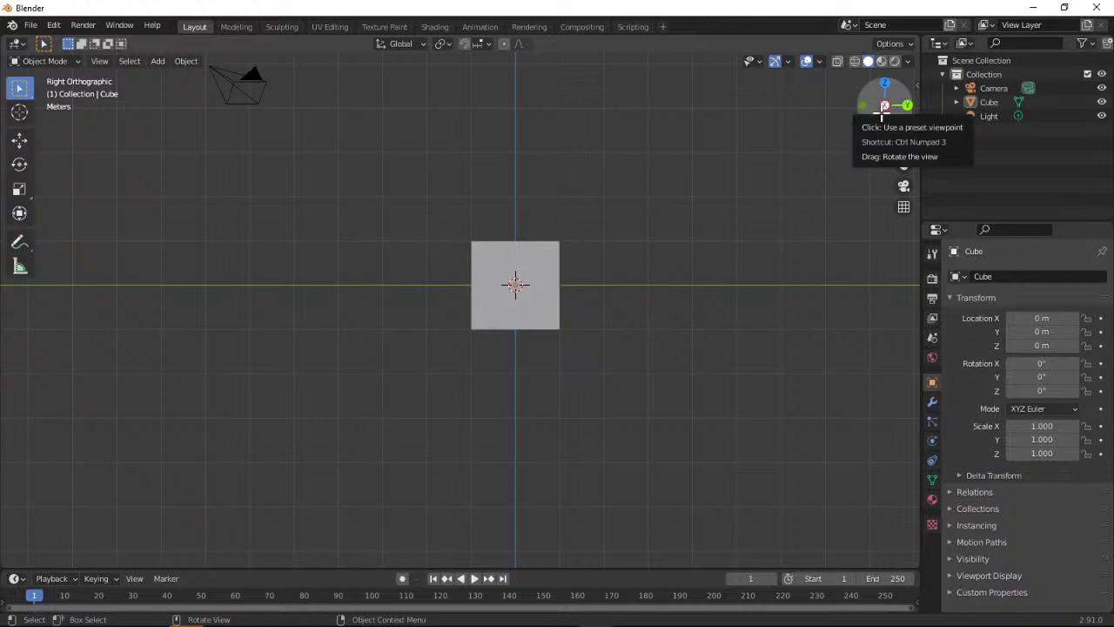
# Rotate out of Right Orthographic into an angled perspective, zoom out and orbit the cube.
pyautogui.moveTo(884, 107); pyautogui.dragTo(130, 65)
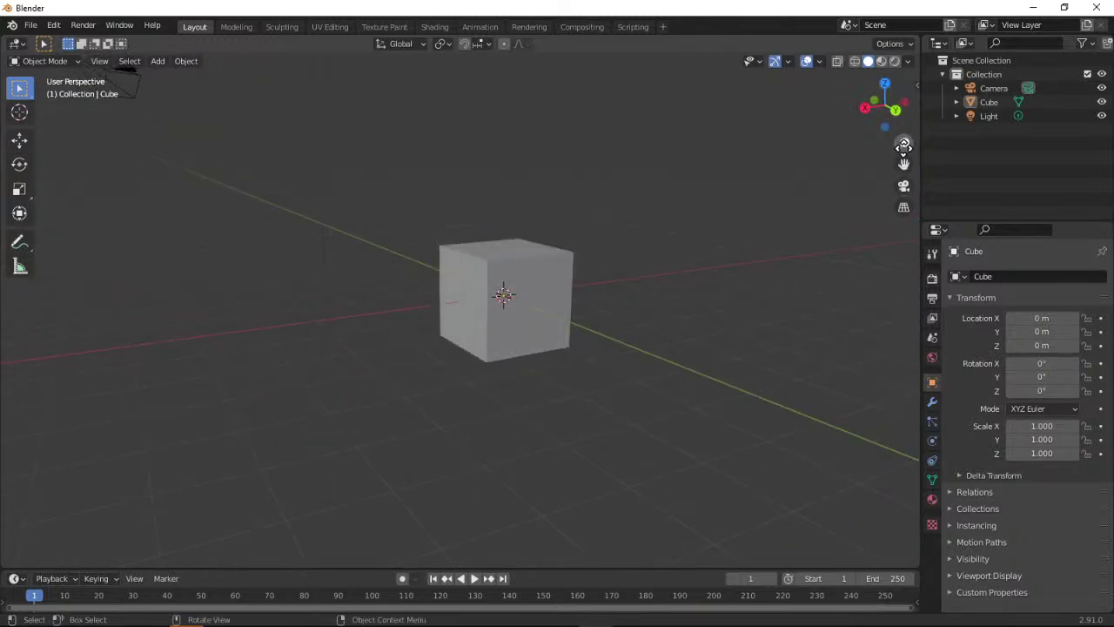
pyautogui.moveTo(903, 147); pyautogui.dragTo(903, 178)
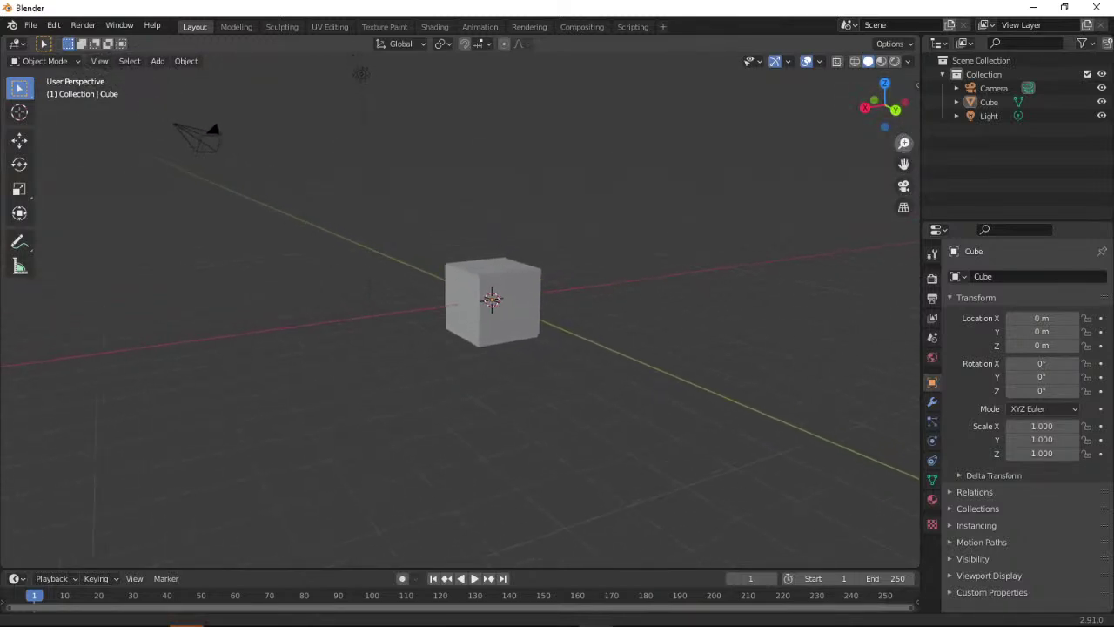
pyautogui.moveTo(881, 102)
pyautogui.mouseDown()
pyautogui.moveTo(901, 109)
pyautogui.moveTo(896, 131)
pyautogui.moveTo(877, 108)
pyautogui.mouseUp()
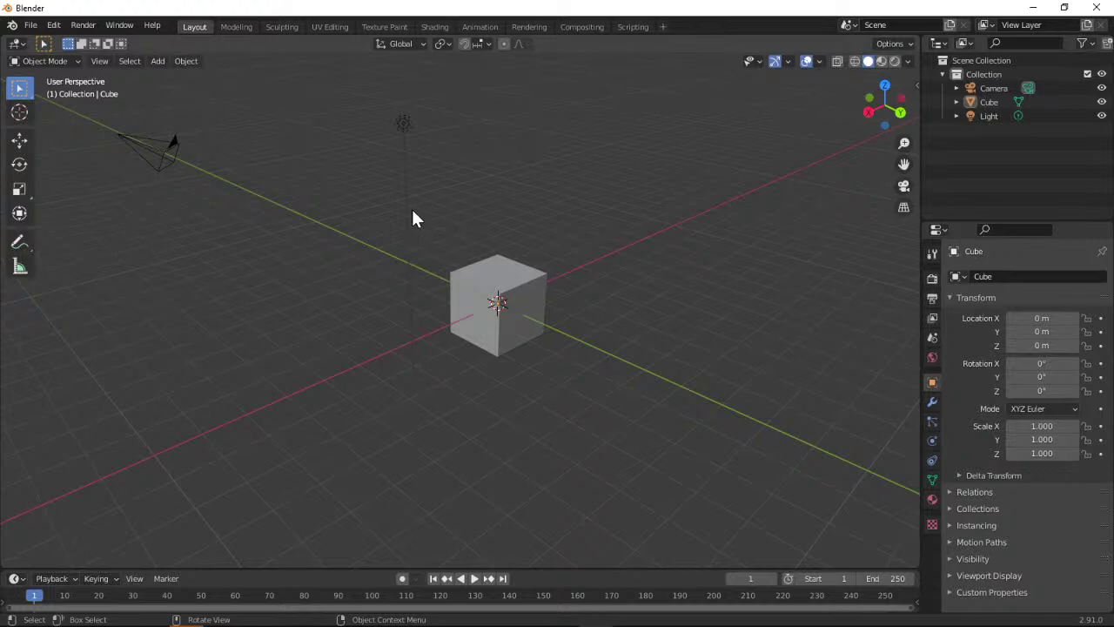
# Select only the cube after clearing a cube-and-light box selection, then open the File menu.
pyautogui.moveTo(413, 209); pyautogui.dragTo(607, 411)
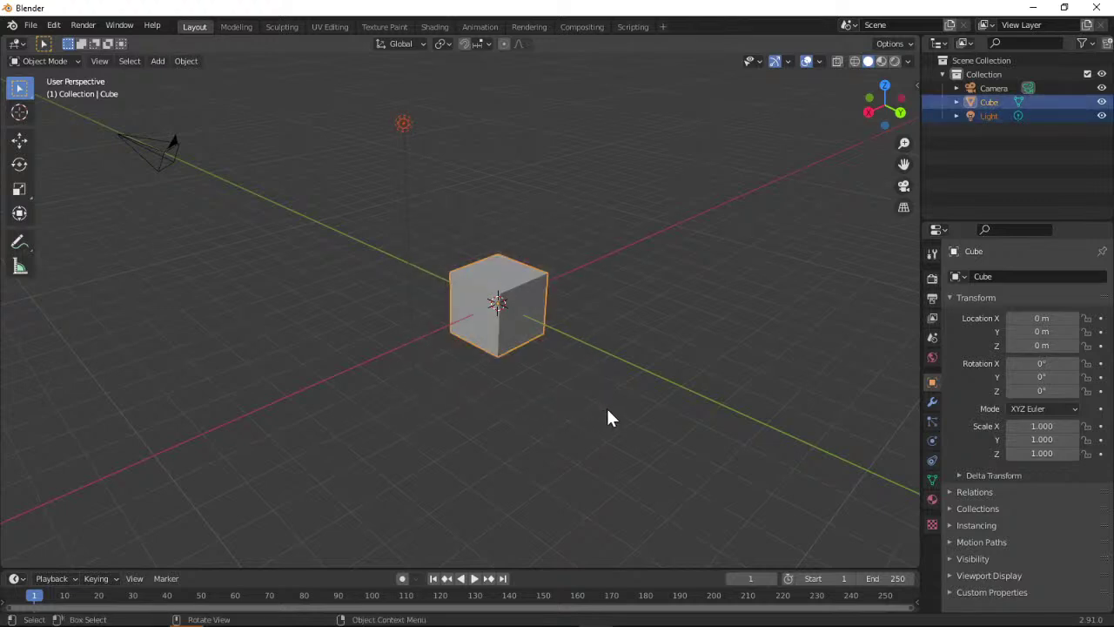
pyautogui.click(253, 323)
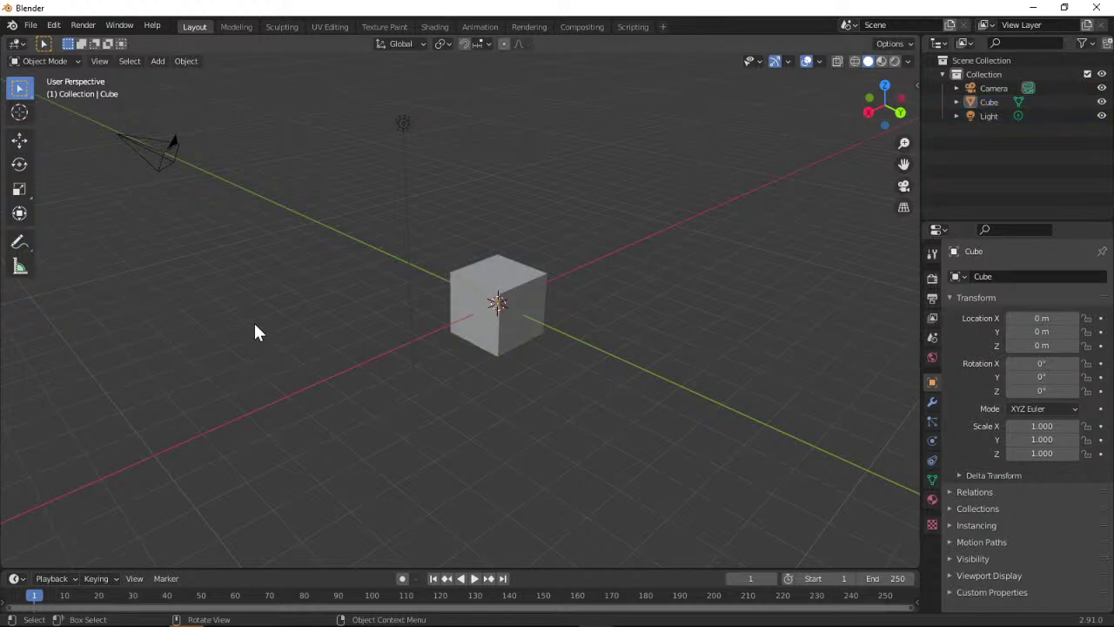
pyautogui.click(481, 294)
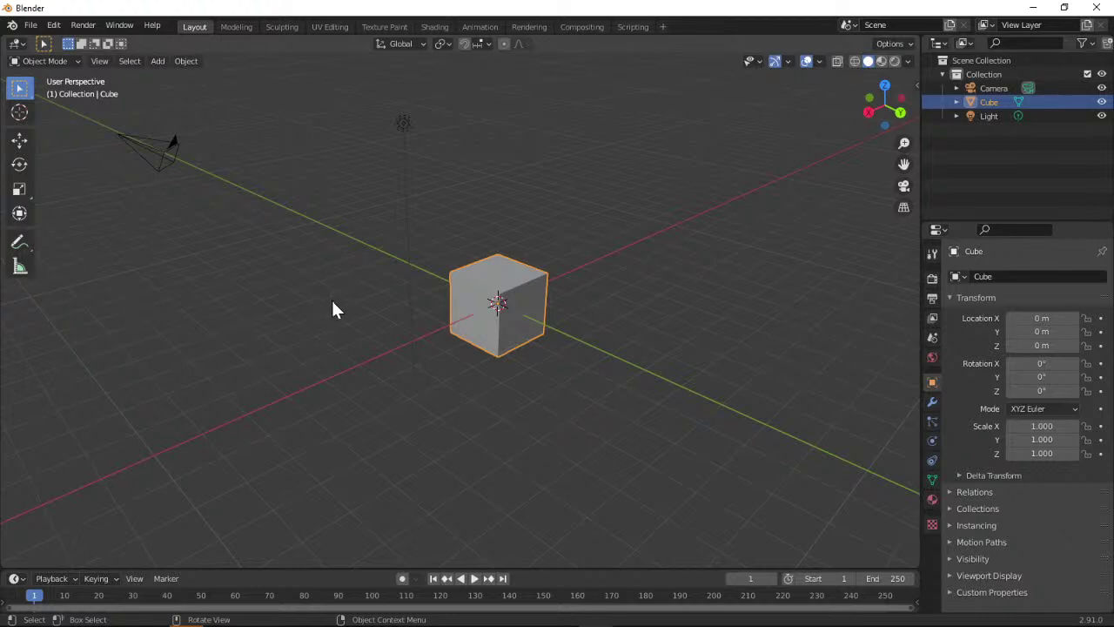
pyautogui.click(30, 26)
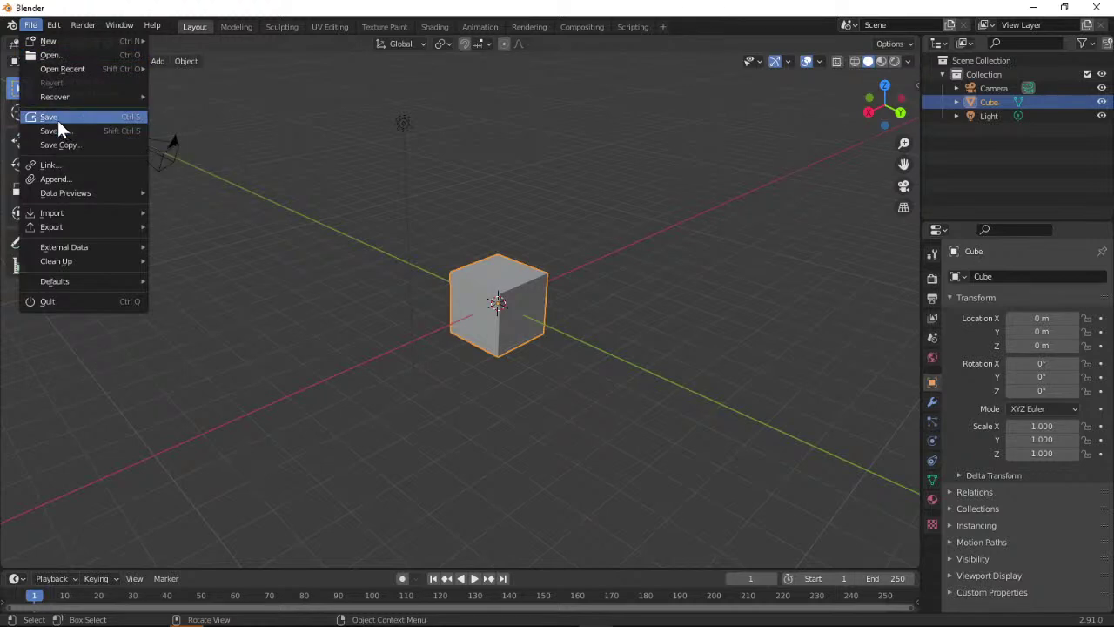
# Cancel the save dialog without saving and minimize Blender to check the tutorial.
pyautogui.press('Escape')
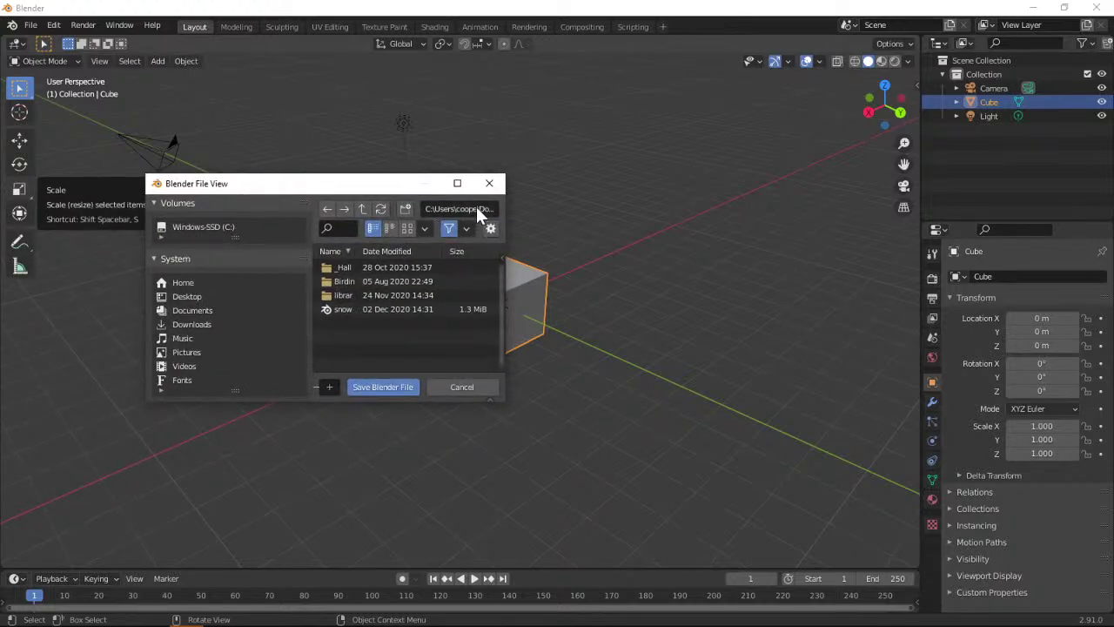
pyautogui.click(477, 389)
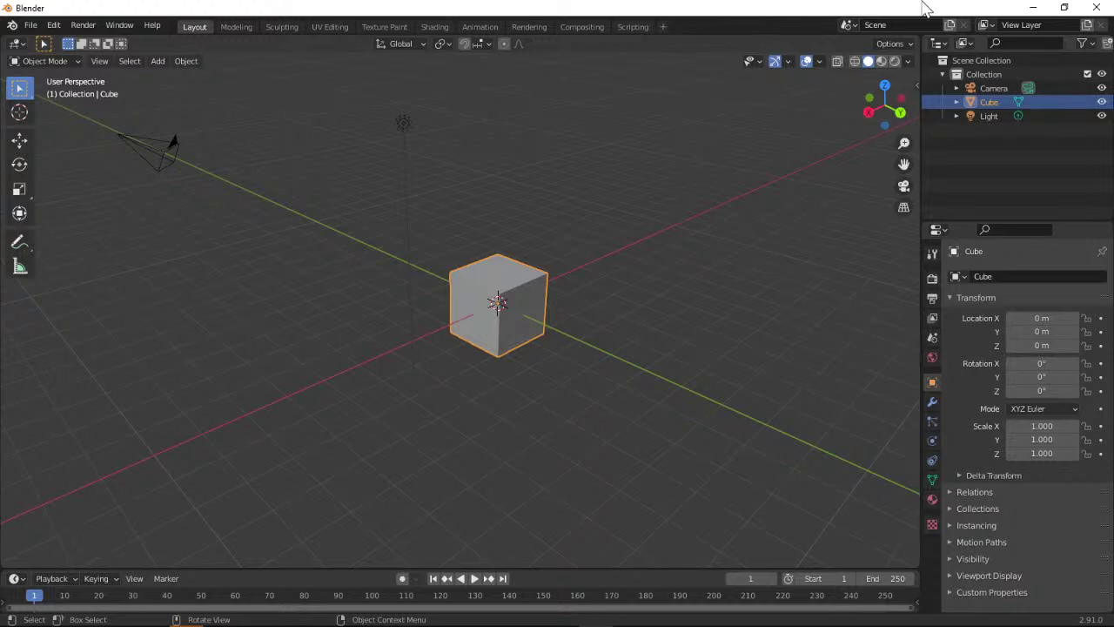
pyautogui.click(1032, 8)
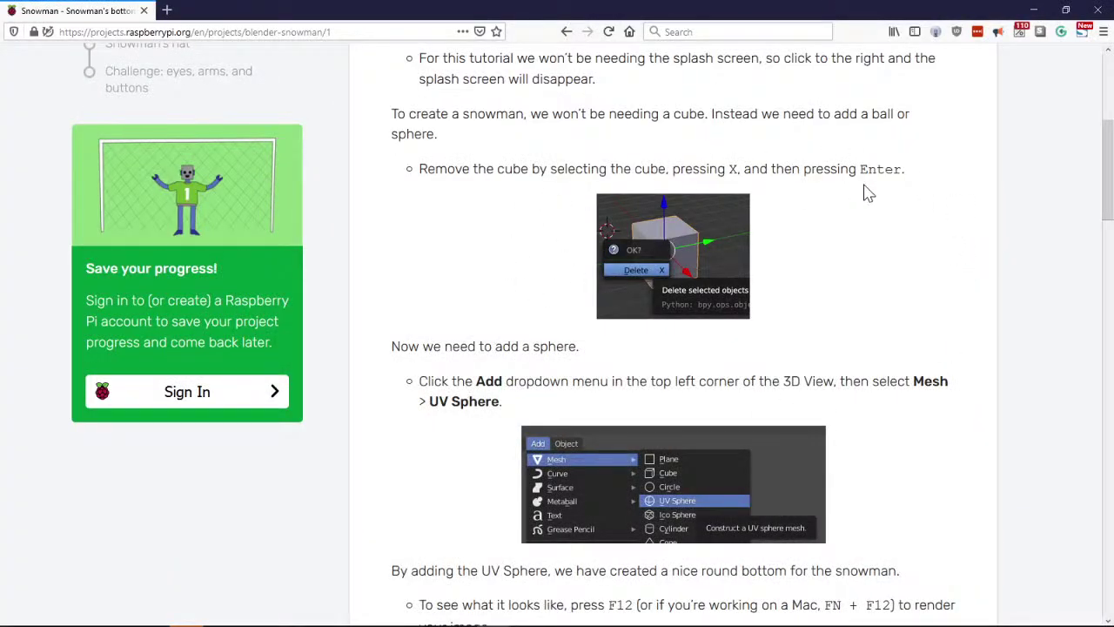
# Delete the default cube from its context menu, leaving camera and light, then minimize Blender.
pyautogui.hotkey('alt', 'Tab')
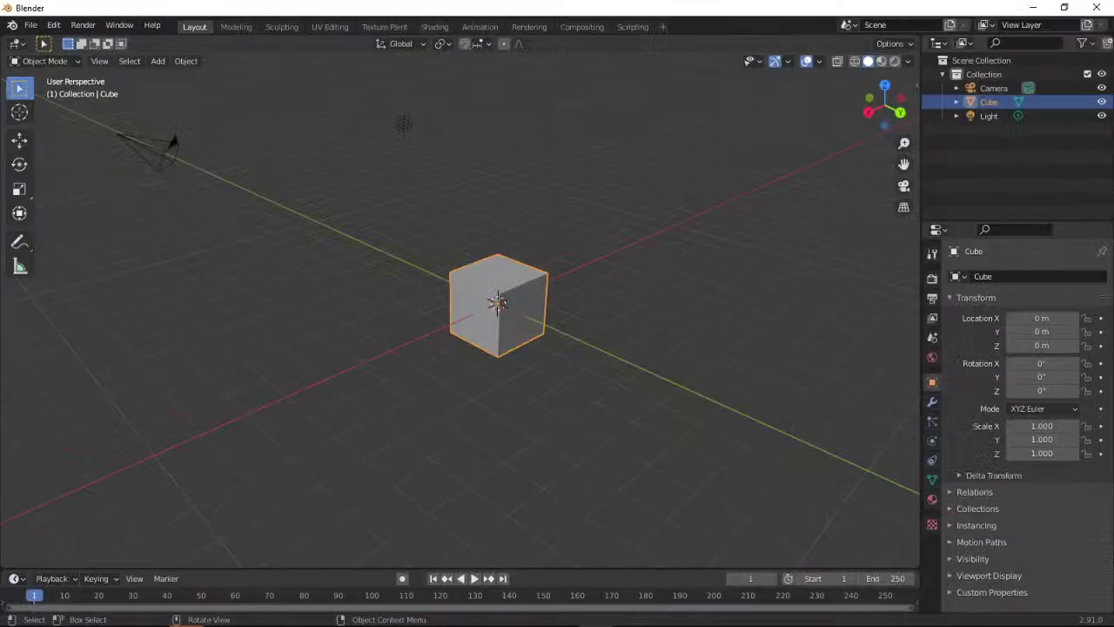
pyautogui.rightClick(508, 280)
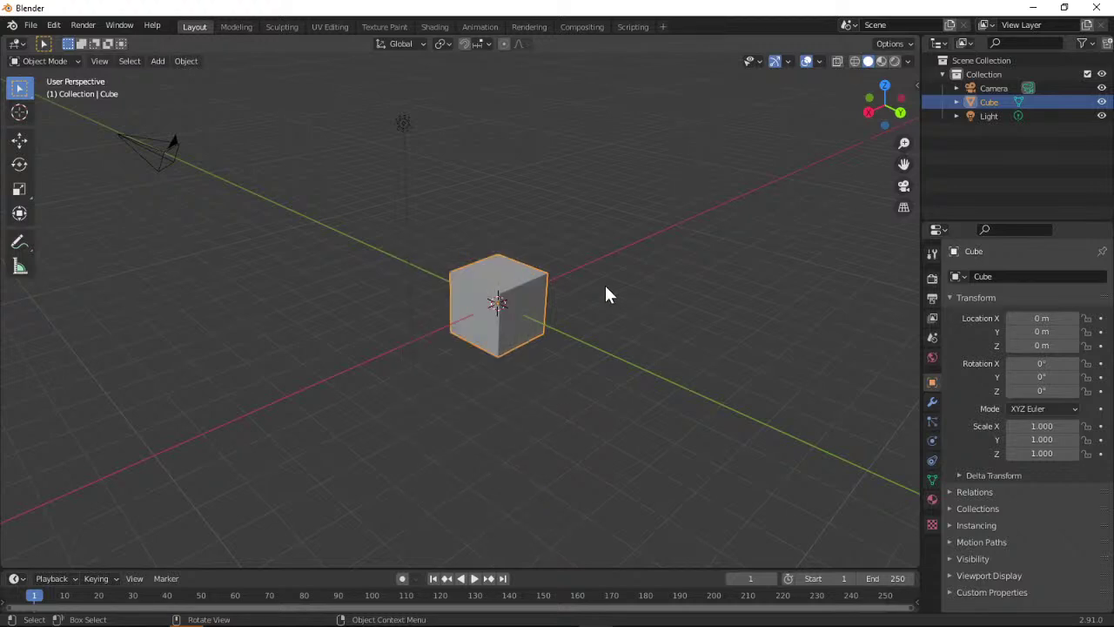
pyautogui.rightClick(490, 285)
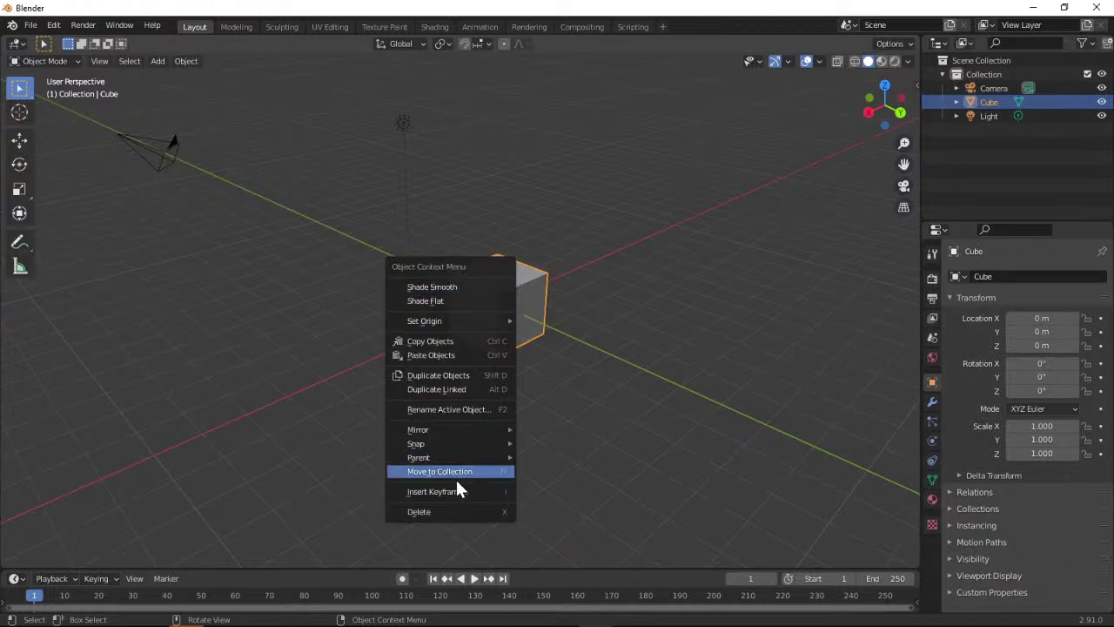
pyautogui.click(409, 511)
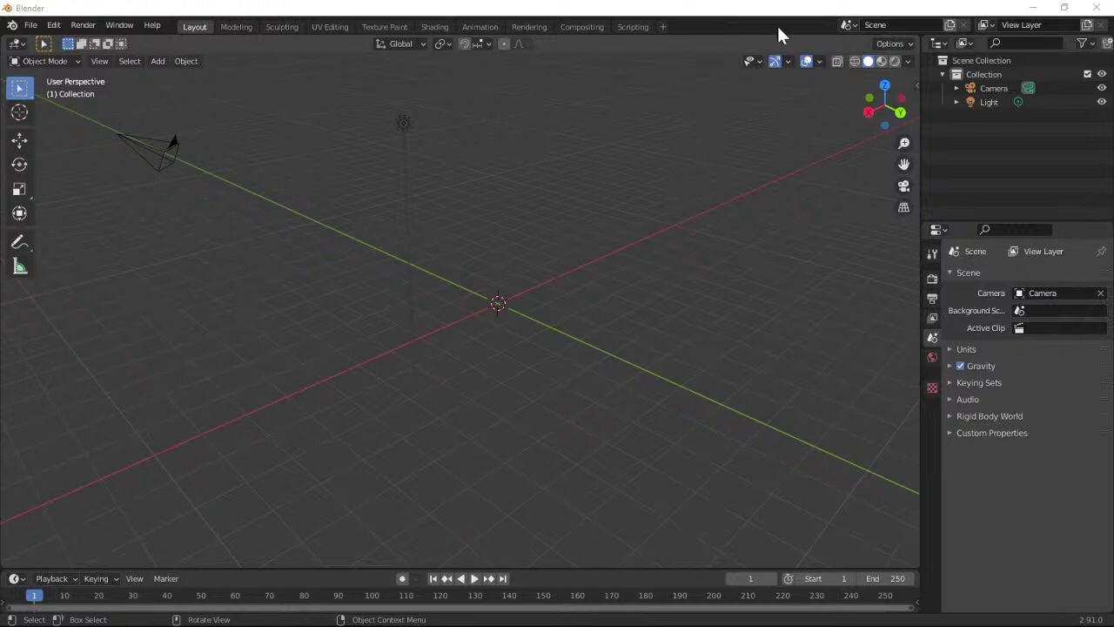
pyautogui.click(1032, 8)
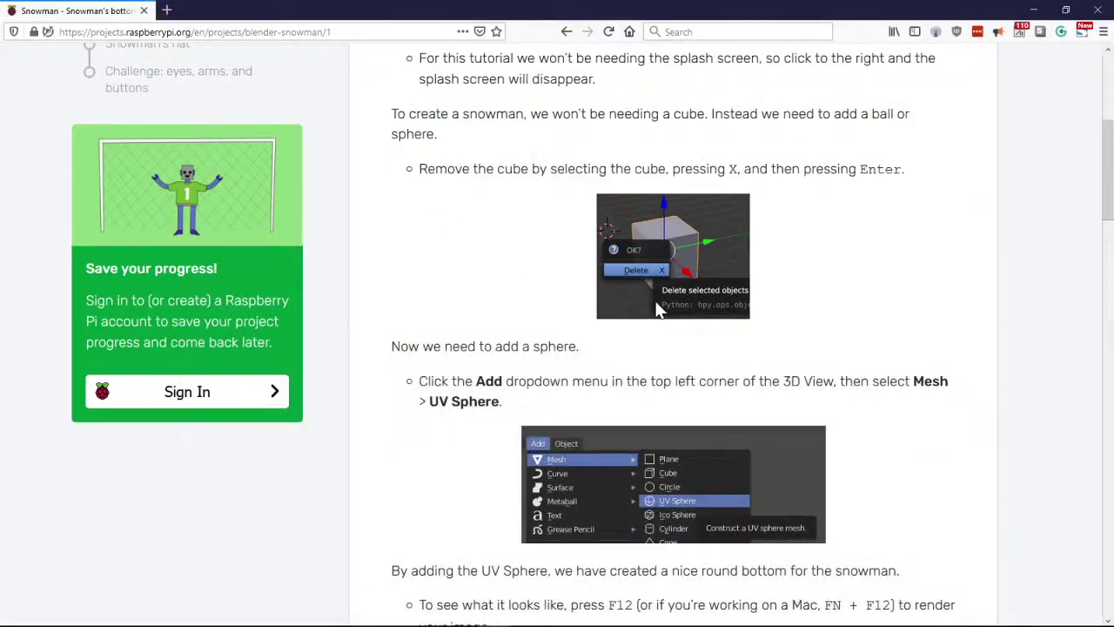
# Scroll the tutorial to the Add > Mesh > UV Sphere step and switch back to Blender.
pyautogui.scroll(-2, 957, 275)
pyautogui.scroll(-1, 960, 272)
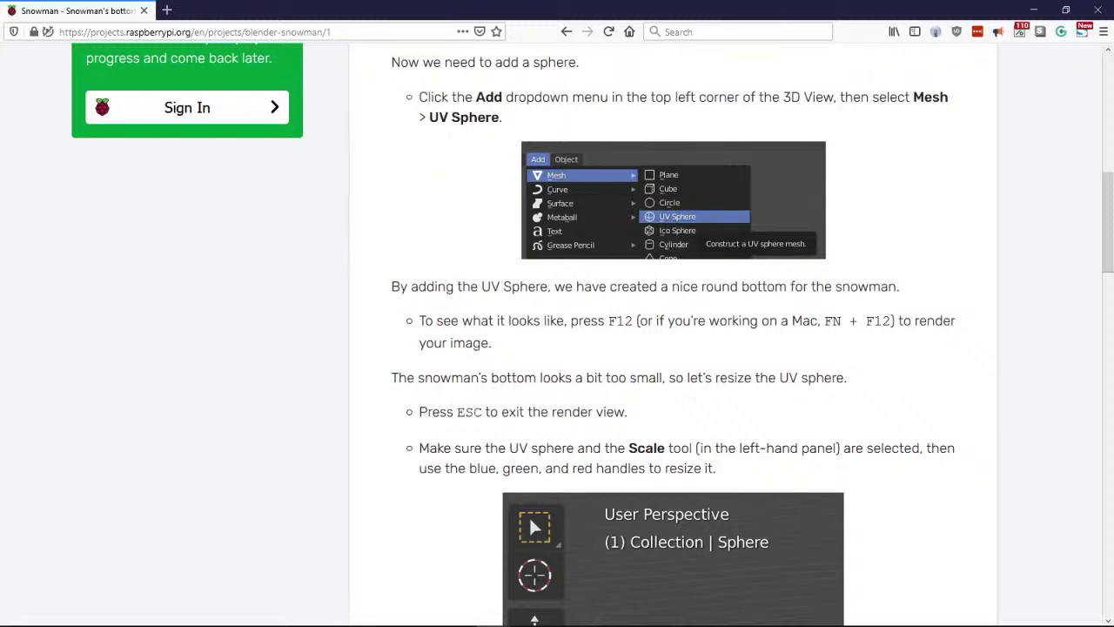
pyautogui.hotkey('alt', 'Tab')
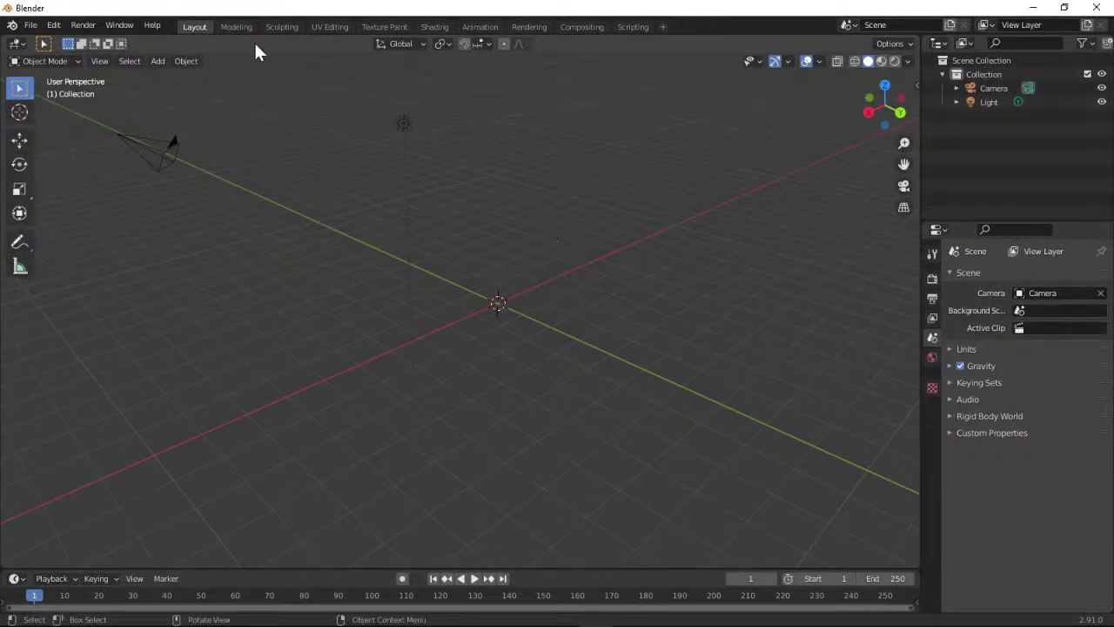
# Add a UV Sphere at the origin via Add > Mesh > UV Sphere.
pyautogui.click(153, 61)
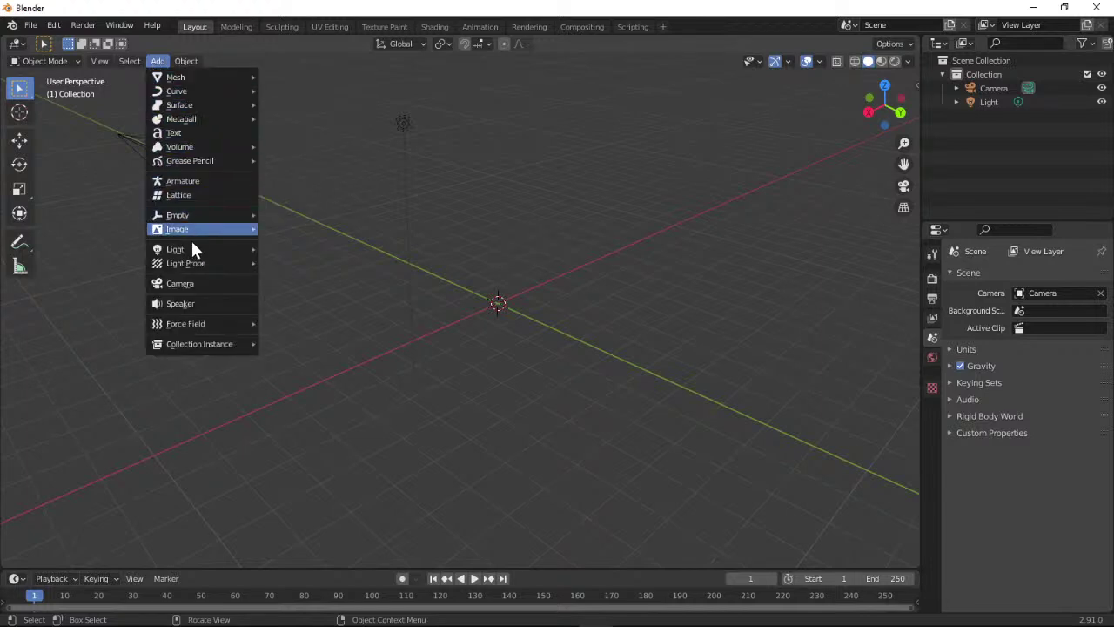
pyautogui.moveTo(215, 80)
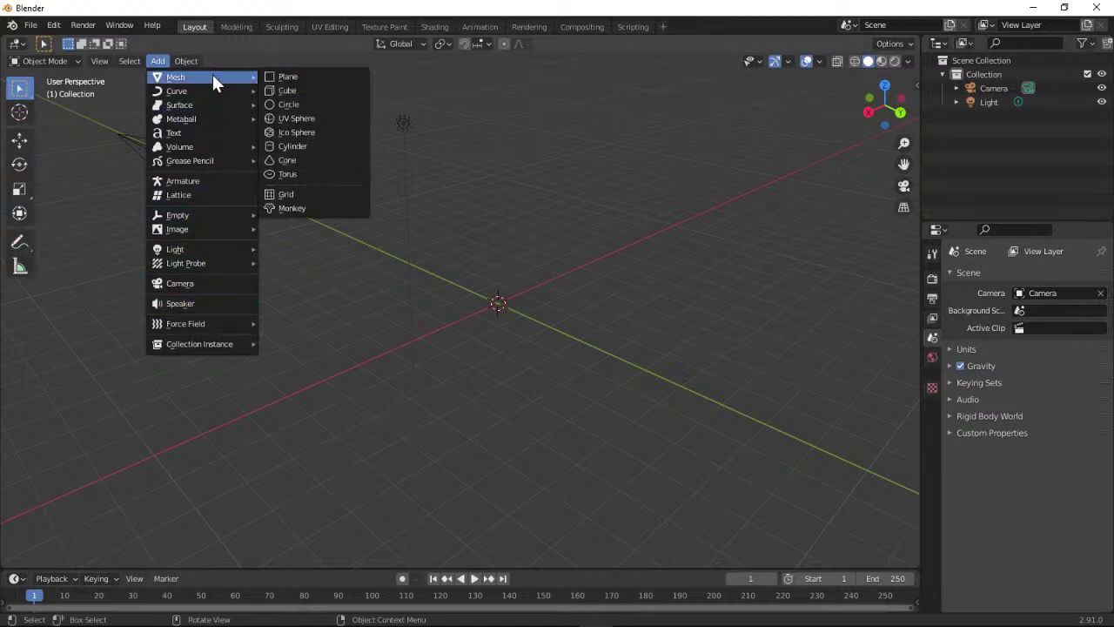
pyautogui.click(291, 119)
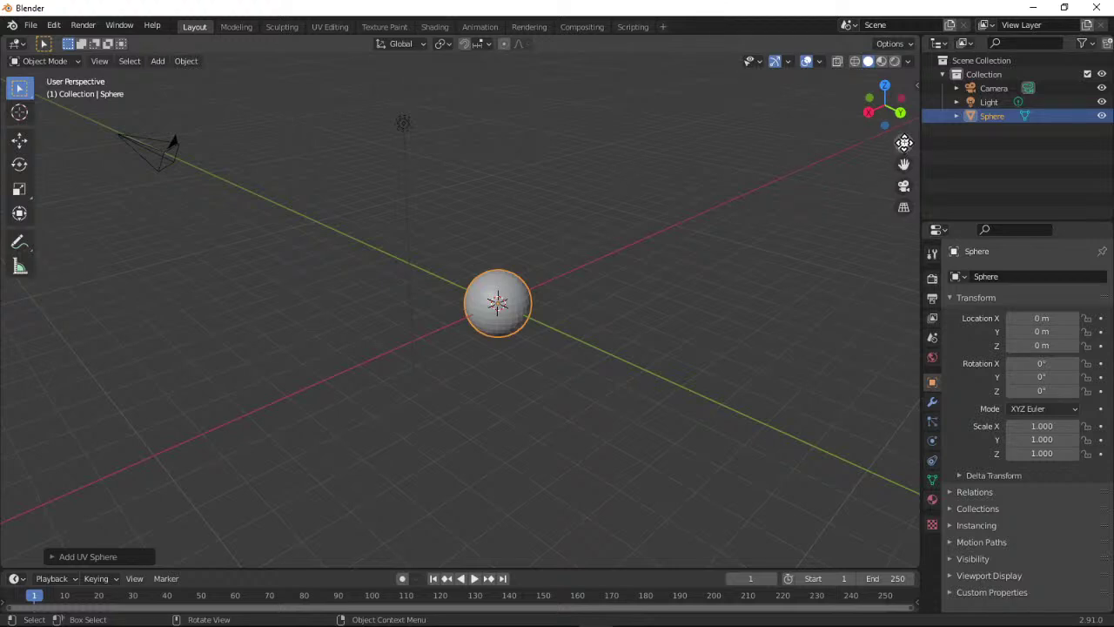
# Zoom in on the sphere, toggle the camera view, clear the selection and pan the view.
pyautogui.moveTo(903, 143)
pyautogui.mouseDown()
pyautogui.moveTo(903, 92)
pyautogui.moveTo(904, 143)
pyautogui.mouseUp()
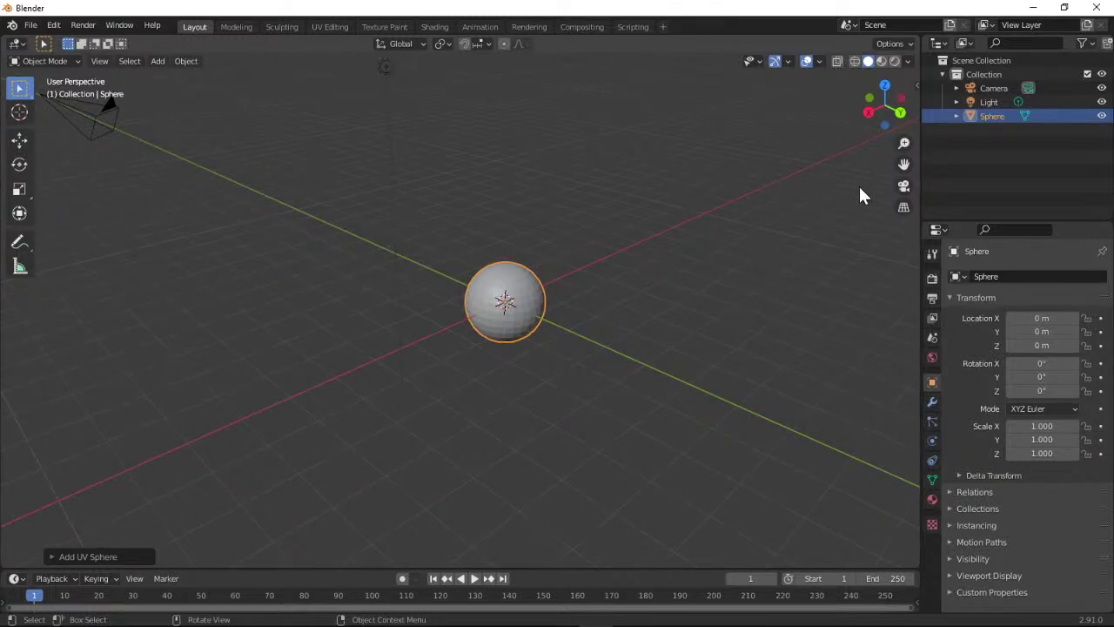
pyautogui.click(903, 185)
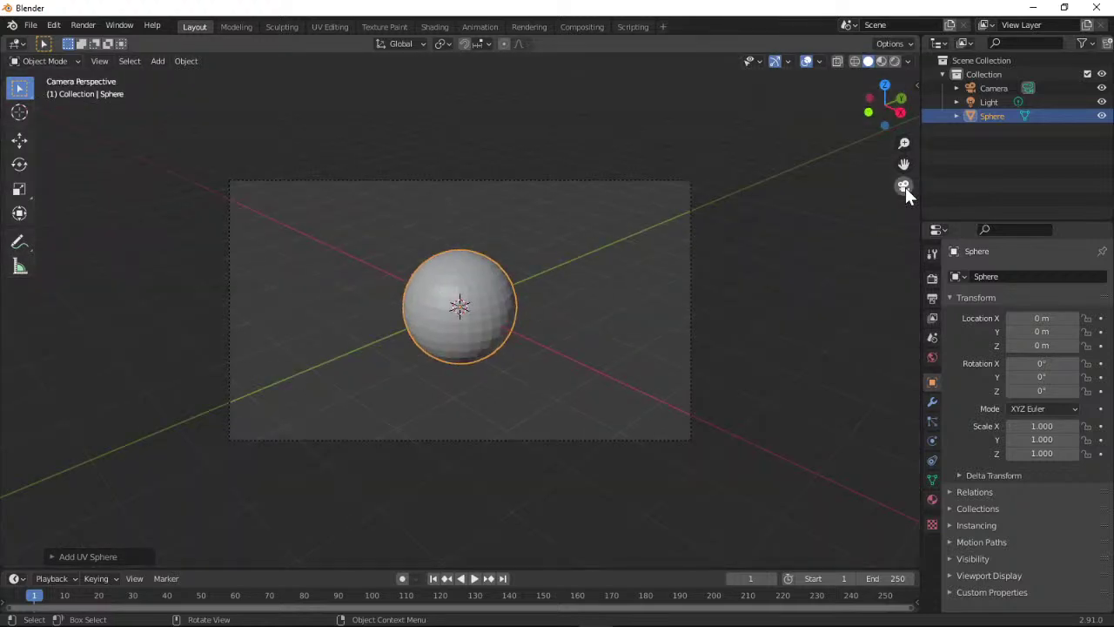
pyautogui.click(904, 186)
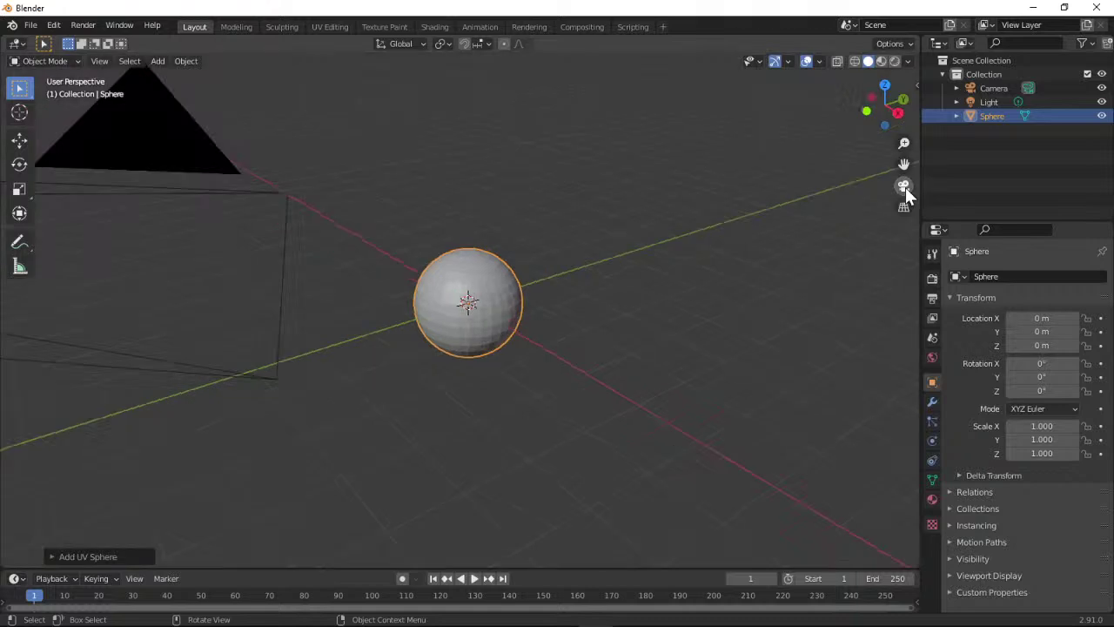
pyautogui.moveTo(688, 275)
pyautogui.mouseDown()
pyautogui.moveTo(662, 289)
pyautogui.moveTo(688, 277)
pyautogui.mouseUp()
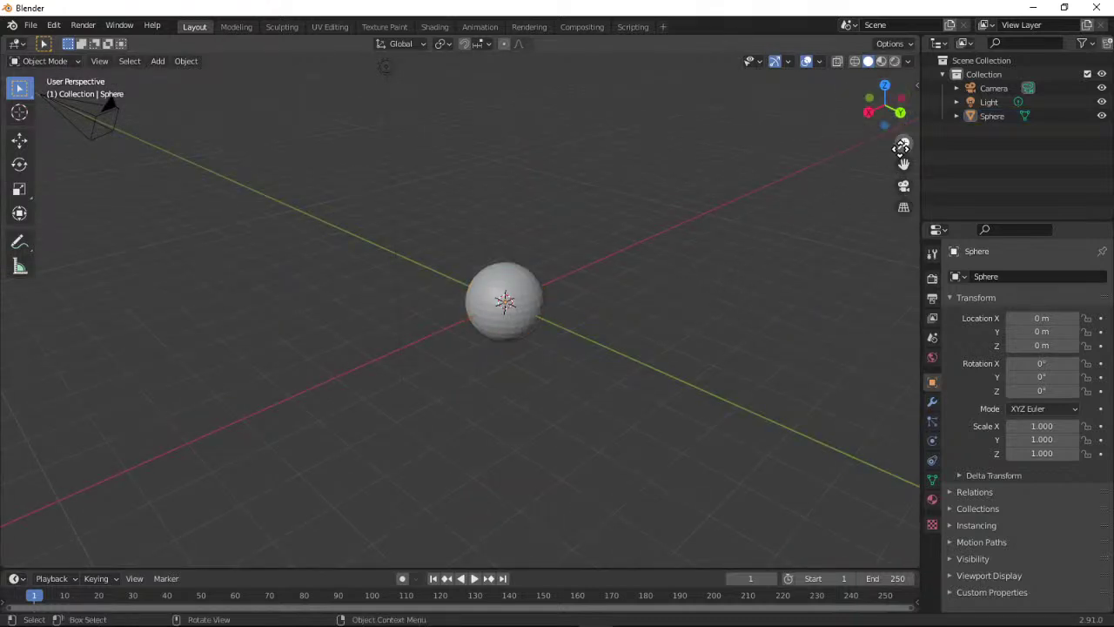
pyautogui.moveTo(900, 164)
pyautogui.mouseDown()
pyautogui.moveTo(781, 211)
pyautogui.moveTo(751, 161)
pyautogui.moveTo(888, 231)
pyautogui.moveTo(913, 203)
pyautogui.moveTo(890, 174)
pyautogui.mouseUp()
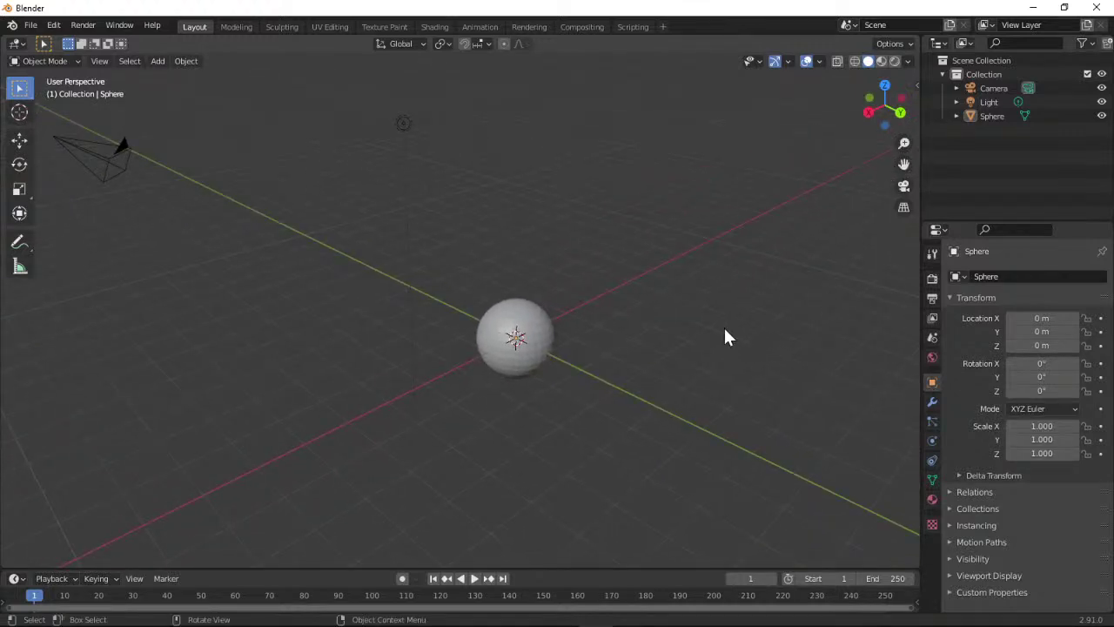
# Minimize Blender, read the tutorial's Scale-tool resizing instructions, and return to Blender.
pyautogui.click(1032, 8)
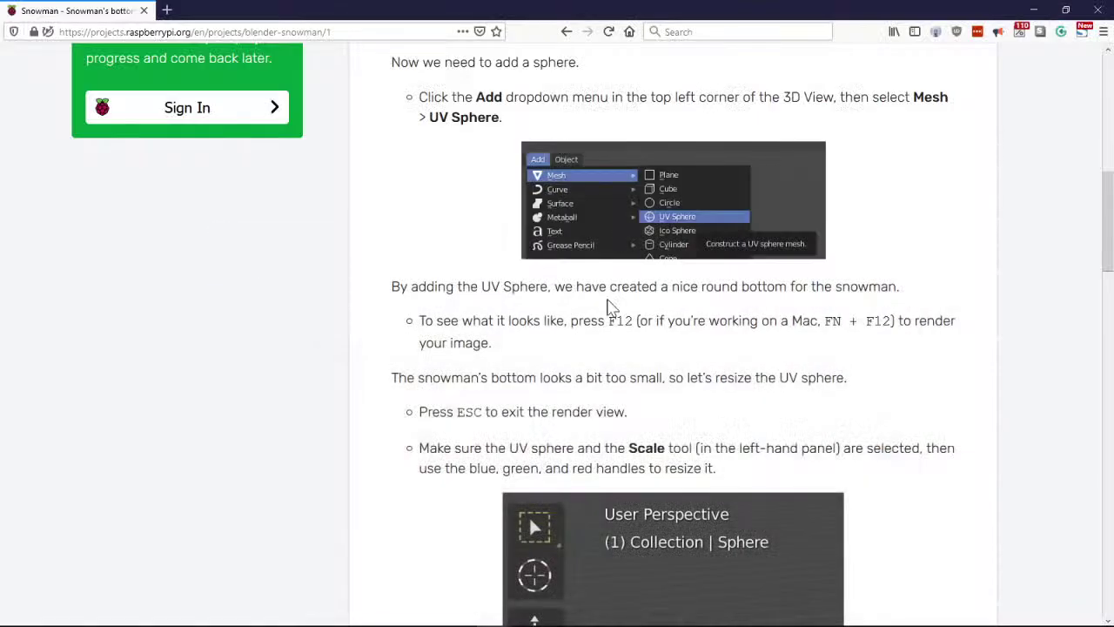
pyautogui.scroll(-5, 1000, 252)
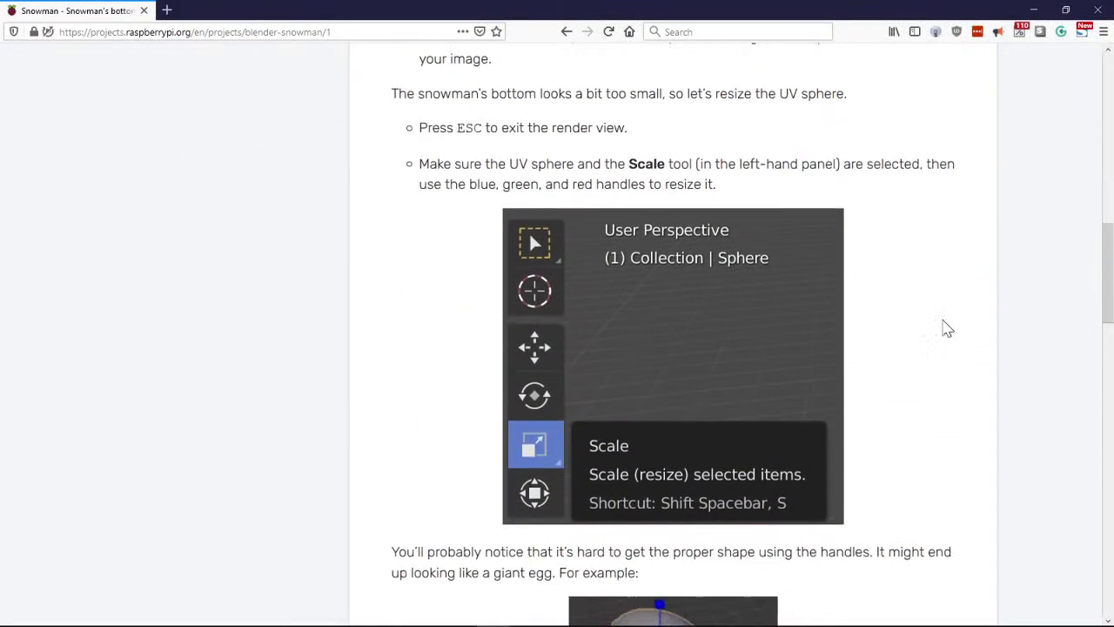
pyautogui.scroll(2, 940, 339)
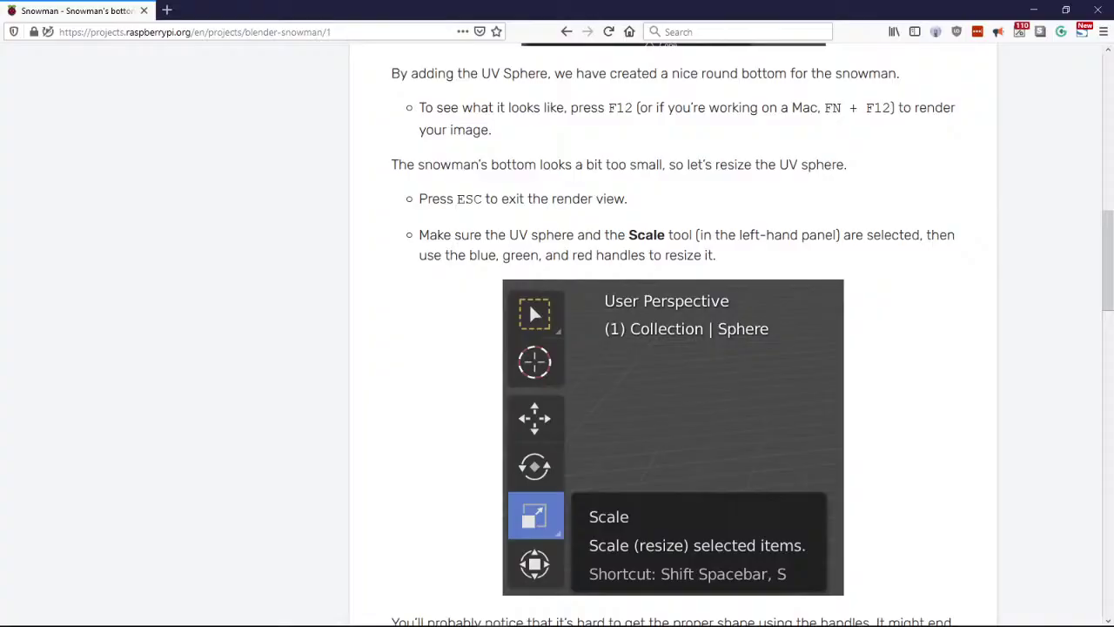
pyautogui.hotkey('alt', 'Tab')
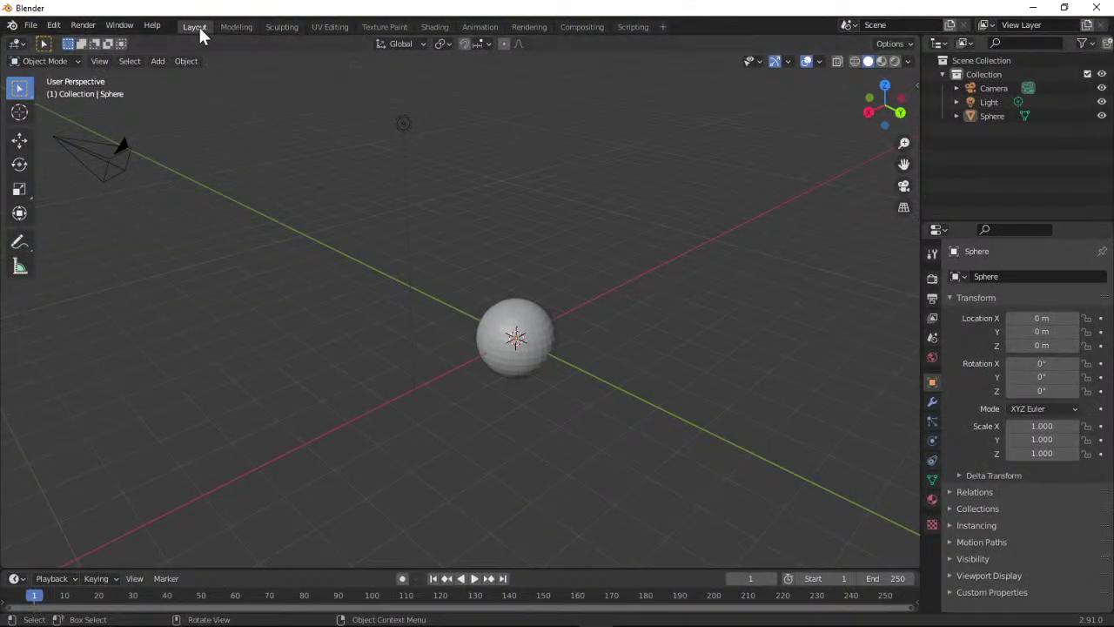
# Render the single-sphere scene with Render > Render Image, then close the render window.
pyautogui.click(84, 30)
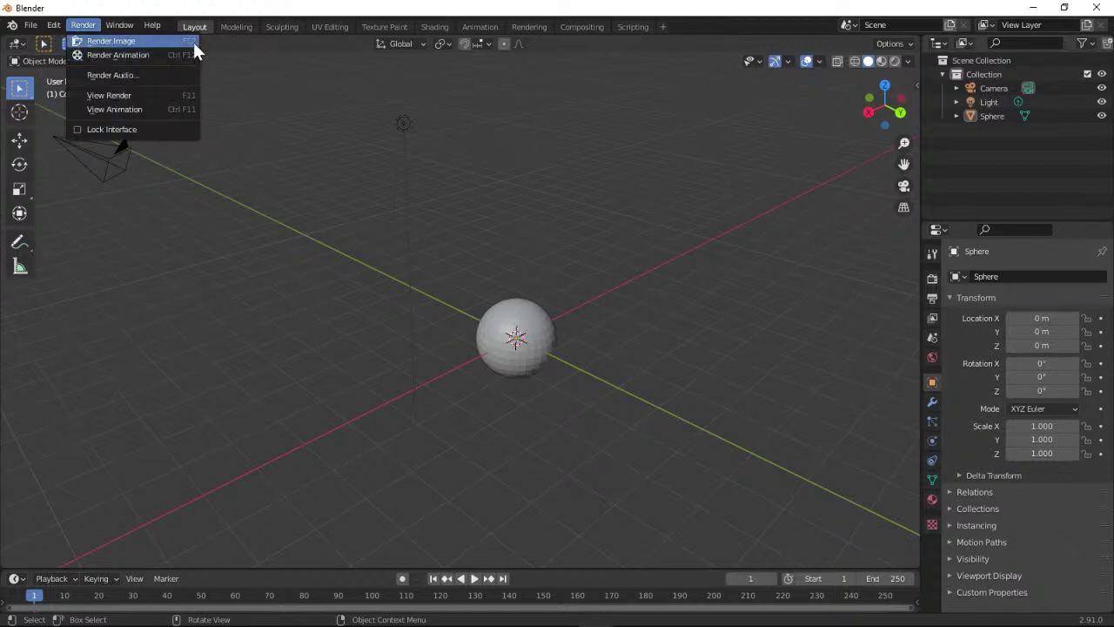
pyautogui.click(127, 41)
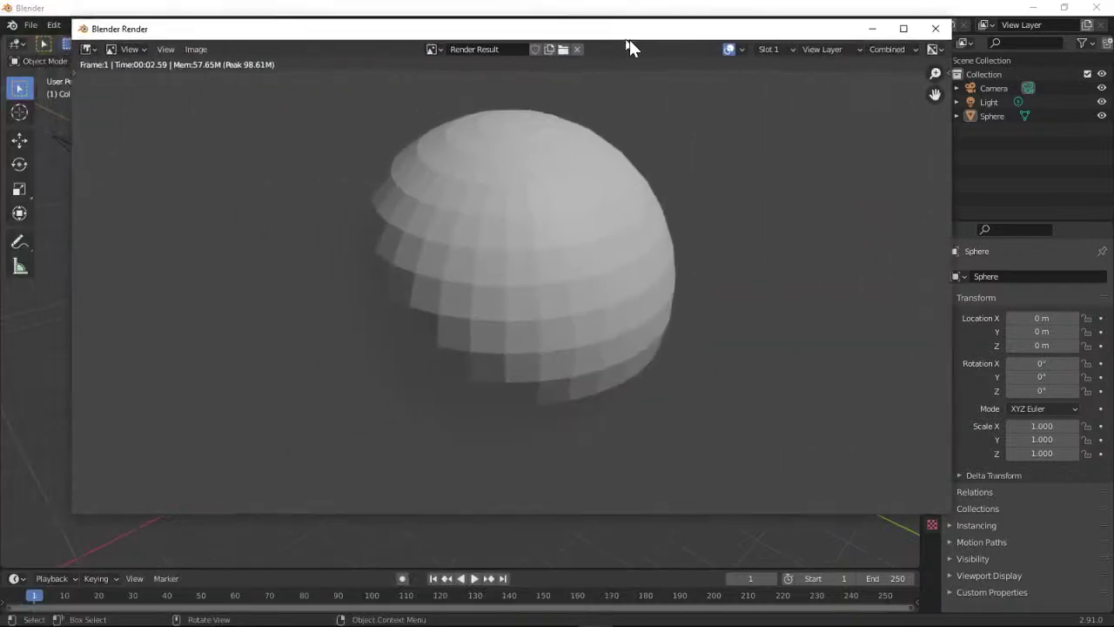
pyautogui.moveTo(629, 39); pyautogui.dragTo(613, 64)
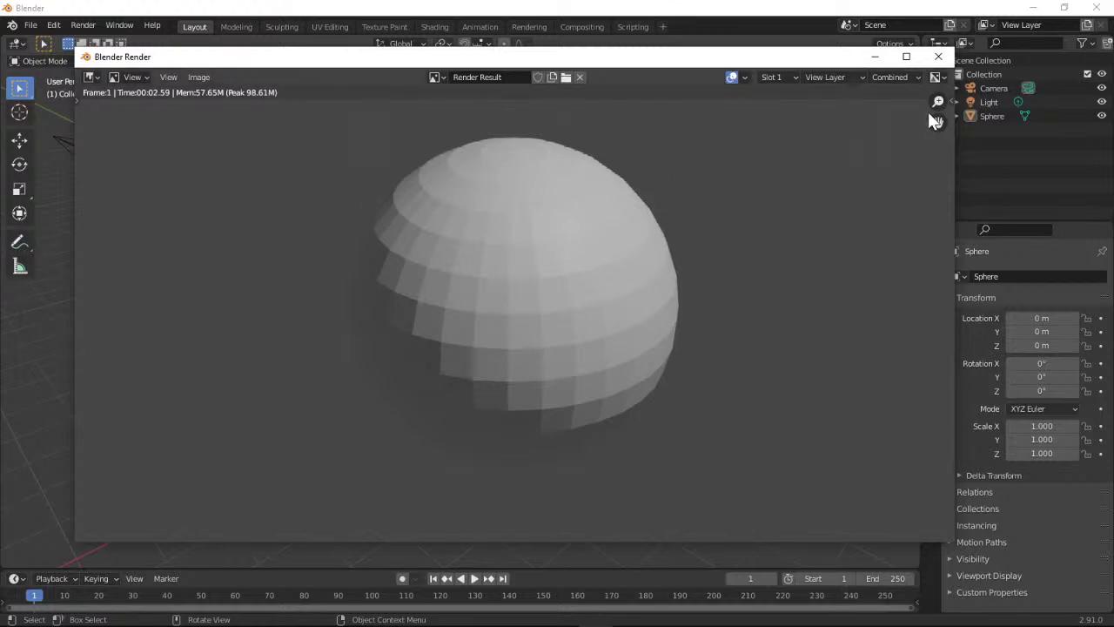
pyautogui.click(941, 59)
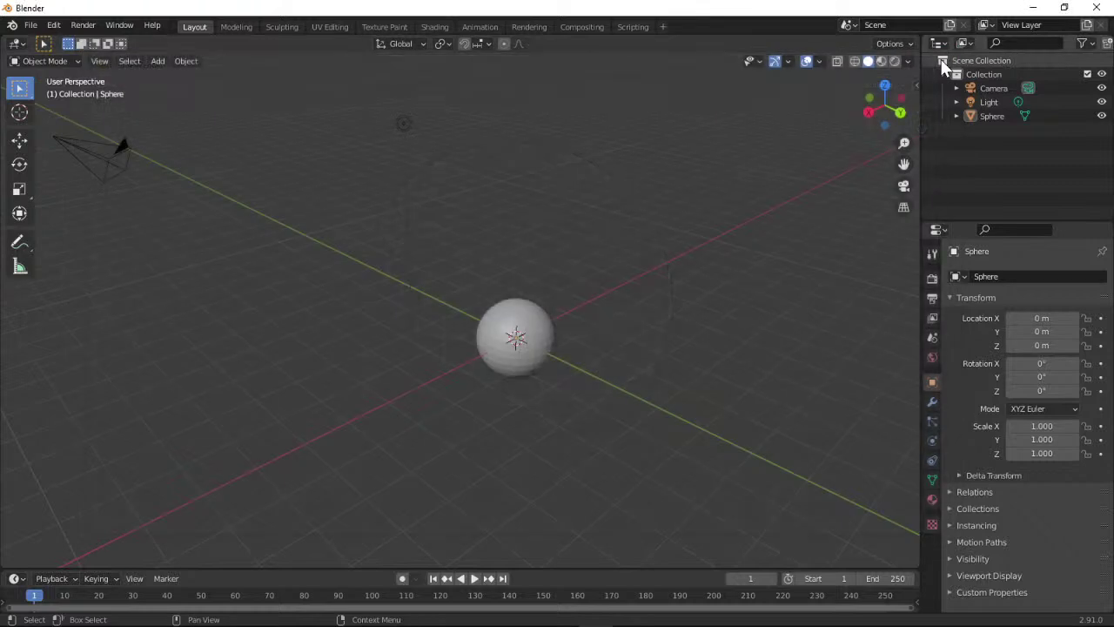
# Toggle the camera view on and off, then minimize Blender to show the tutorial.
pyautogui.click(903, 187)
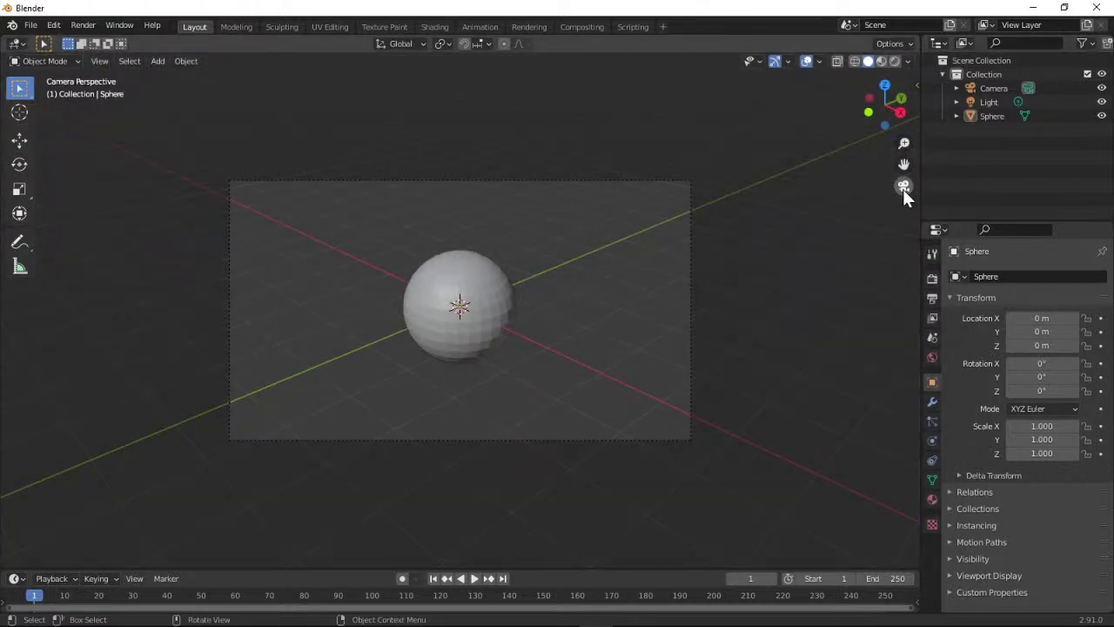
pyautogui.click(903, 187)
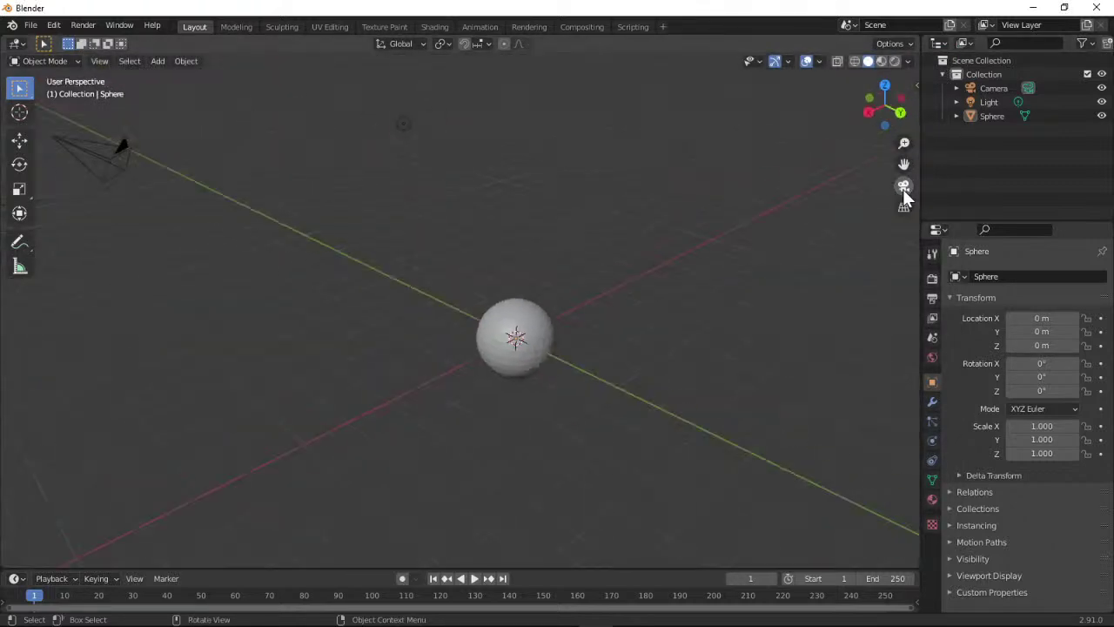
pyautogui.click(1033, 7)
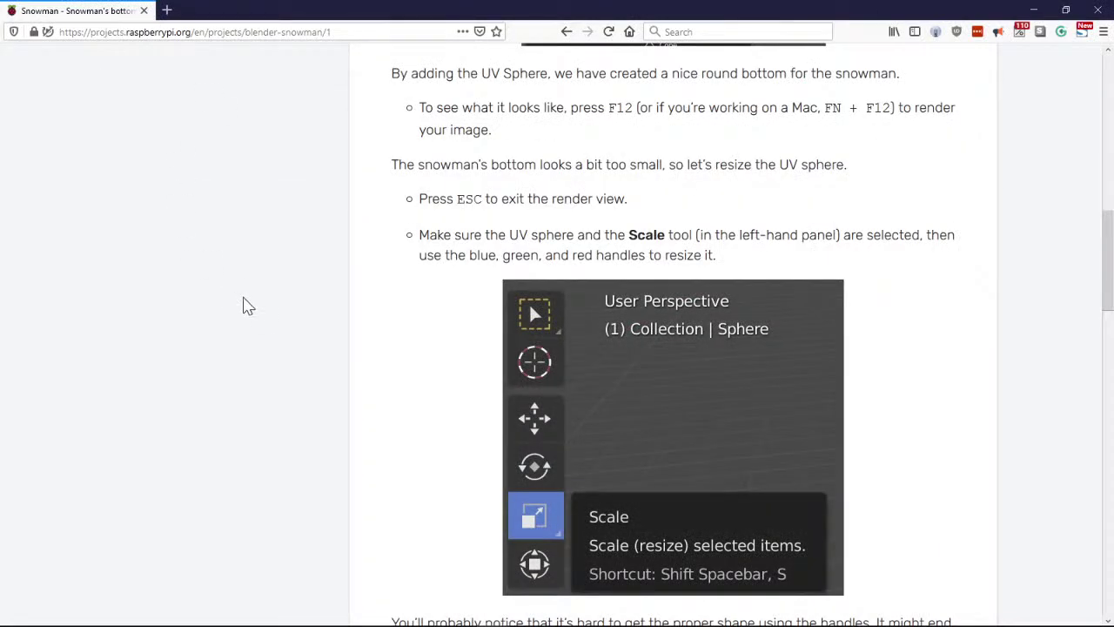
# Scroll the tutorial down to its uniform-resize tip, then return to Blender.
pyautogui.scroll(-1, 243, 306)
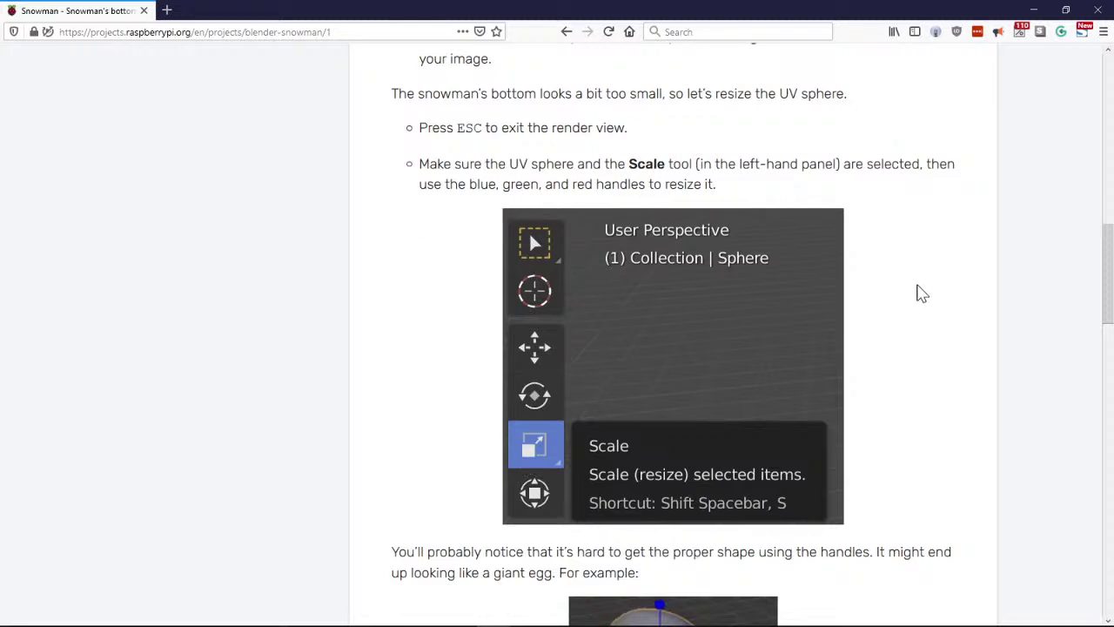
pyautogui.scroll(-3, 921, 293)
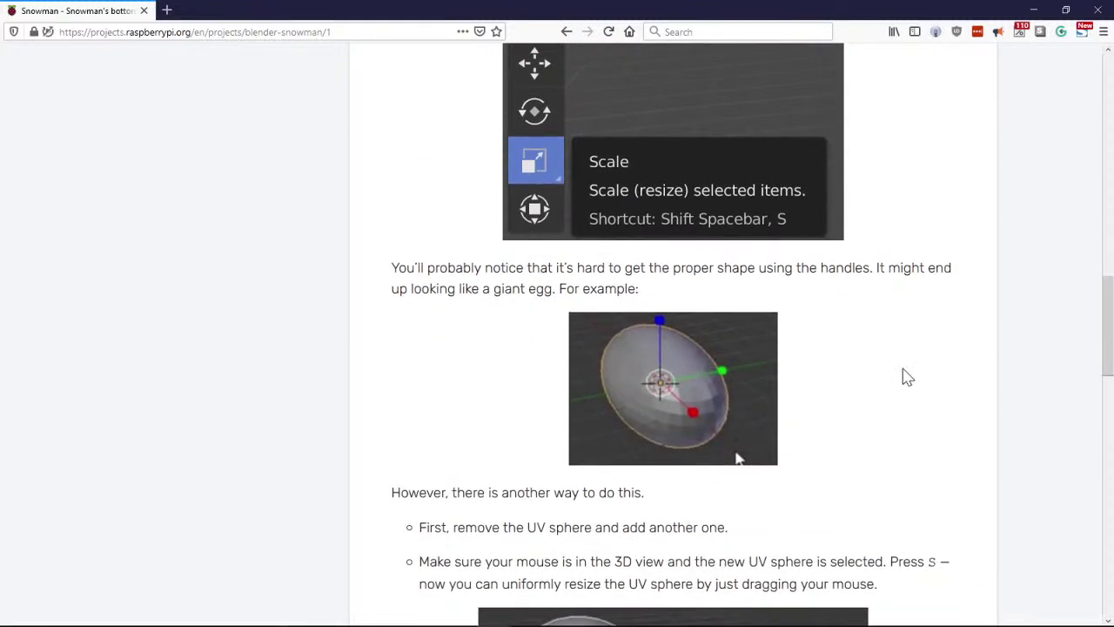
pyautogui.scroll(-3, 905, 375)
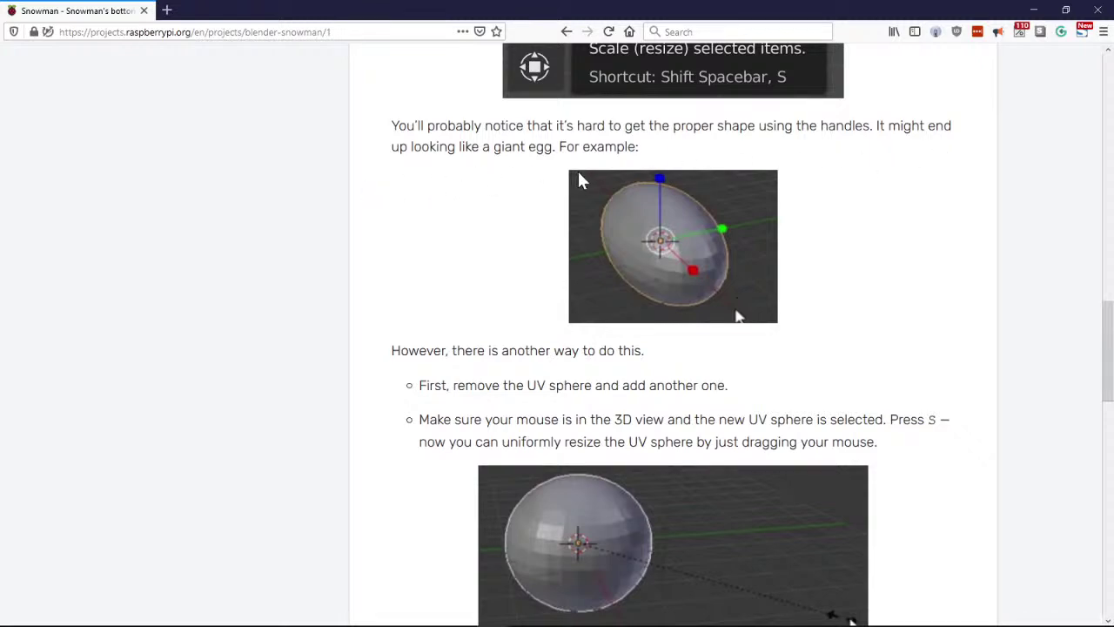
pyautogui.hotkey('alt', 'Tab')
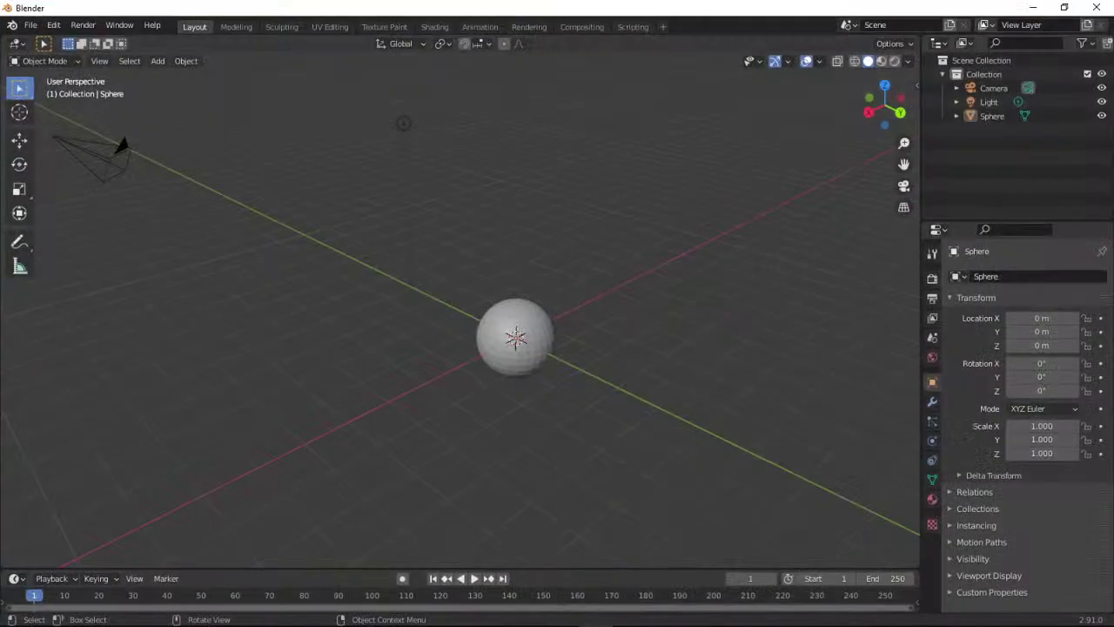
# With the Scale tool, stretch the selected sphere along X, then undo it.
pyautogui.click(20, 190)
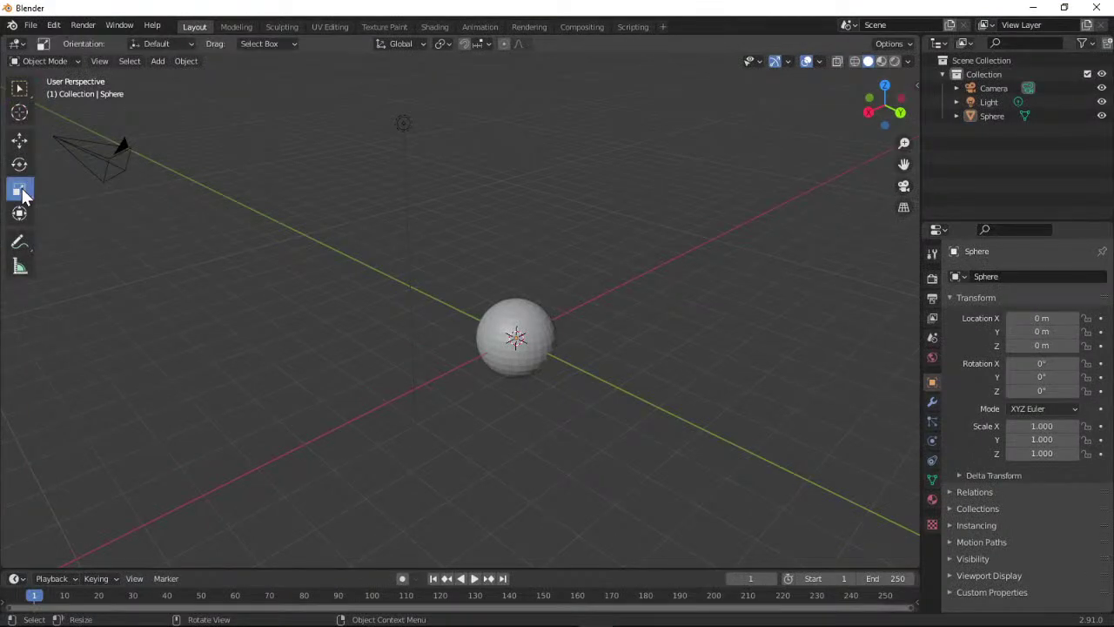
pyautogui.click(521, 334)
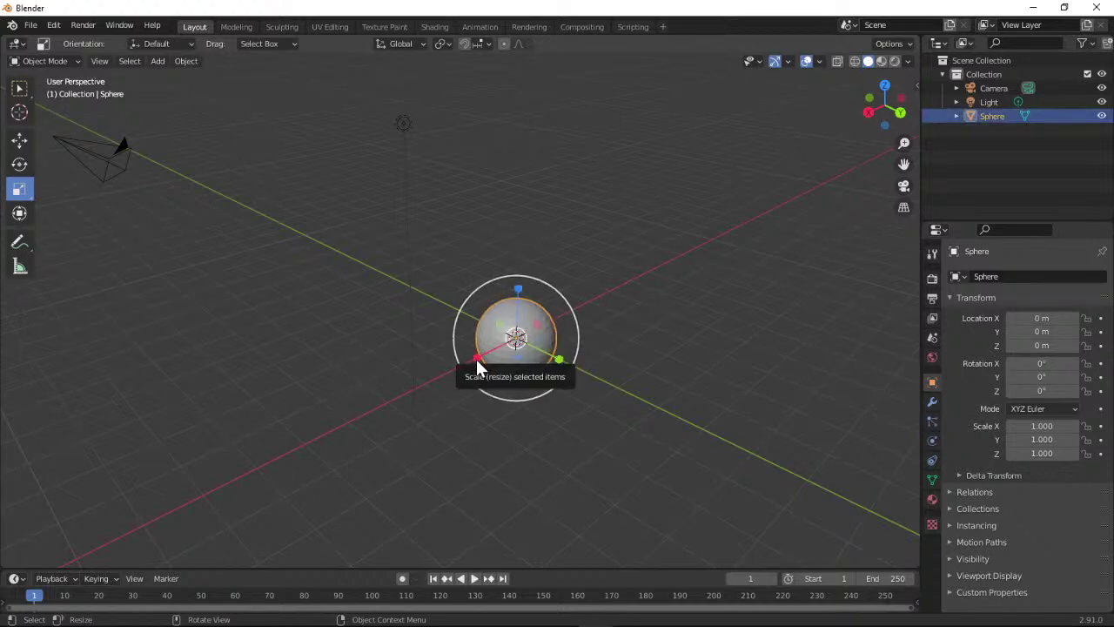
pyautogui.moveTo(477, 367); pyautogui.dragTo(367, 406)
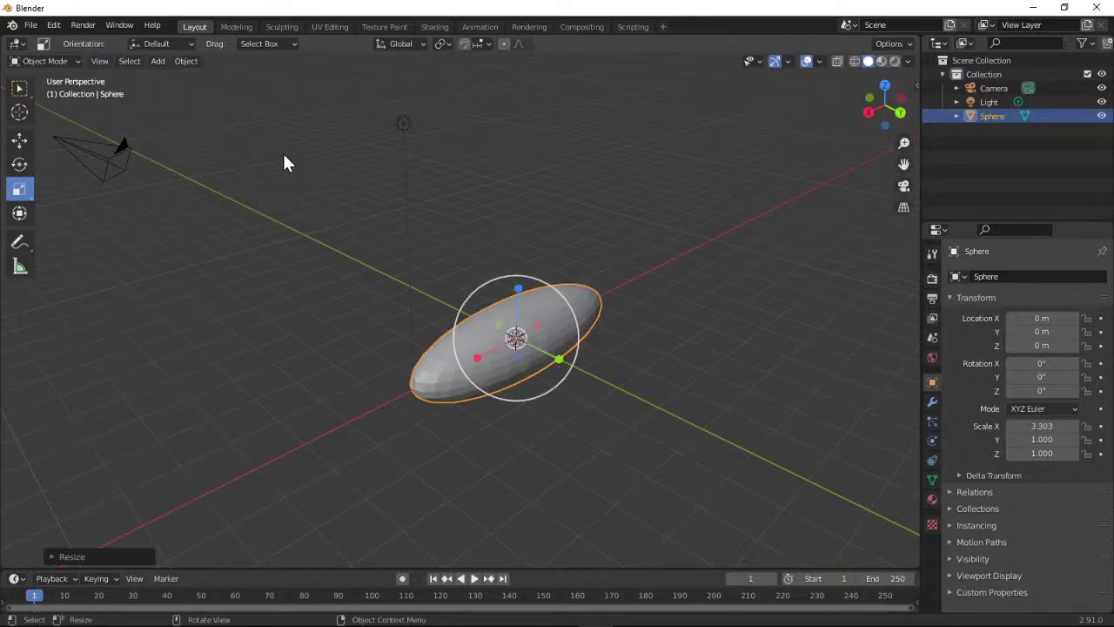
pyautogui.click(51, 27)
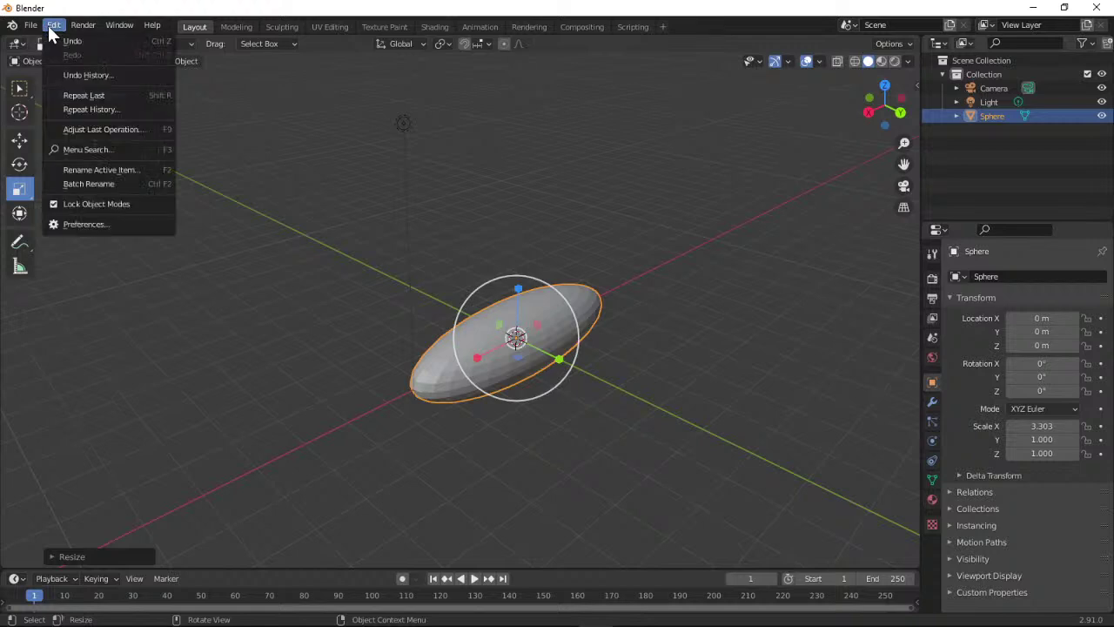
pyautogui.click(69, 42)
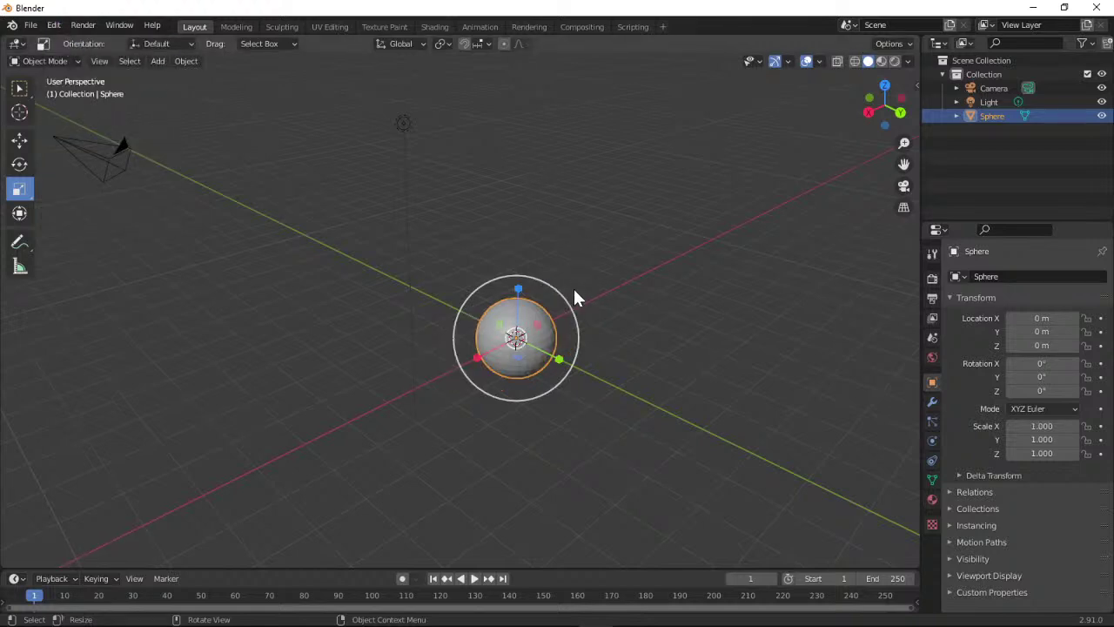
# Stretch the sphere along Z and then Y, undoing each, and minimize Blender.
pyautogui.moveTo(517, 290); pyautogui.dragTo(520, 183)
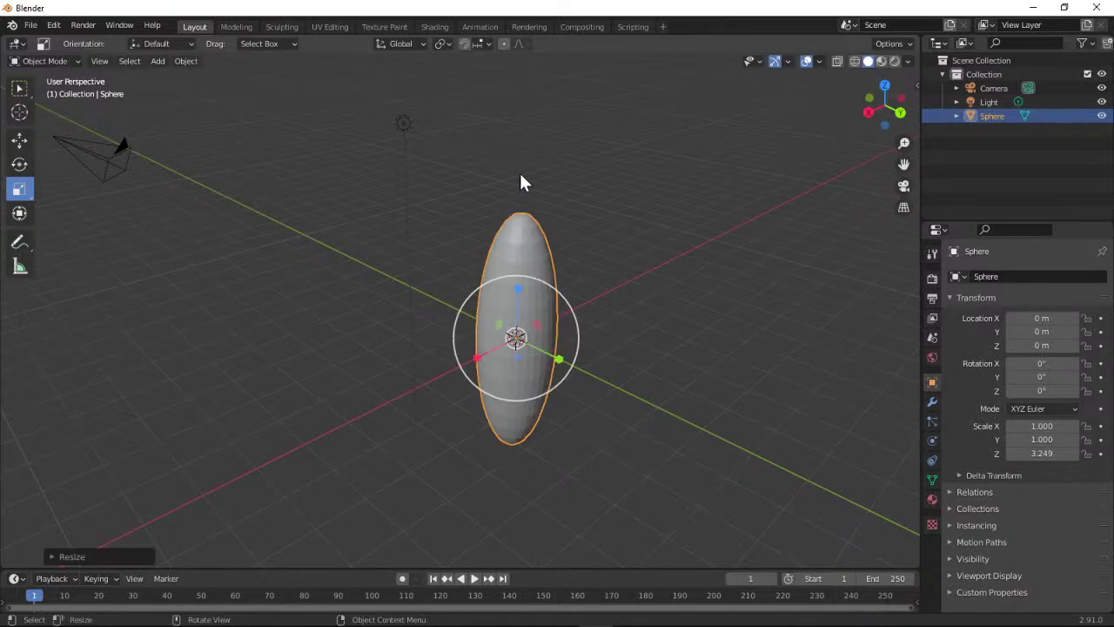
pyautogui.click(54, 25)
pyautogui.click(66, 42)
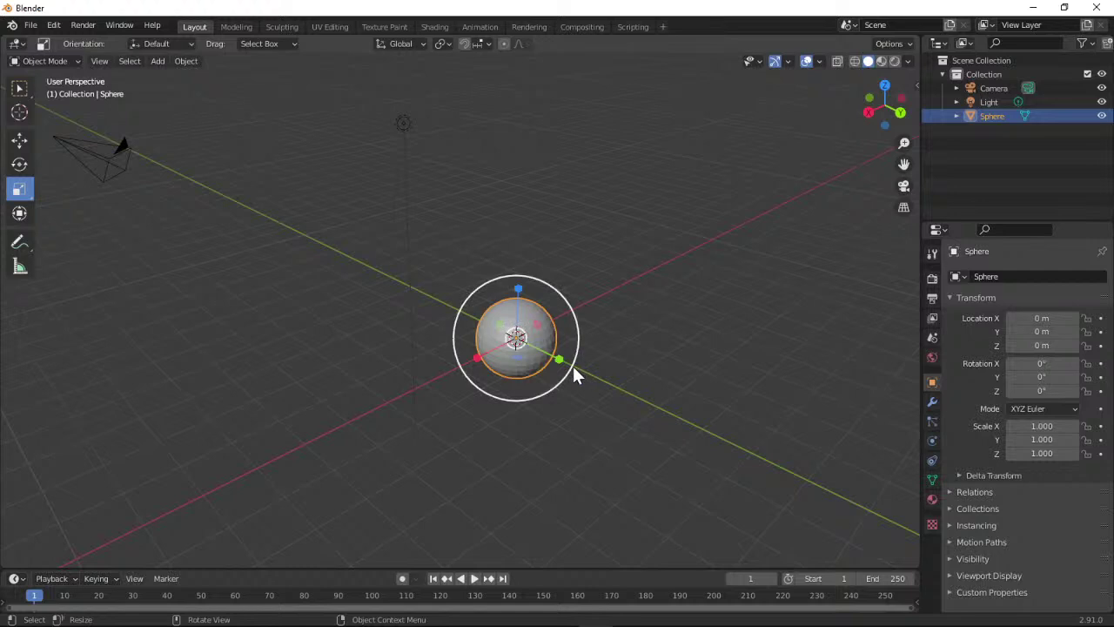
pyautogui.moveTo(558, 360); pyautogui.dragTo(677, 389)
pyautogui.click(56, 27)
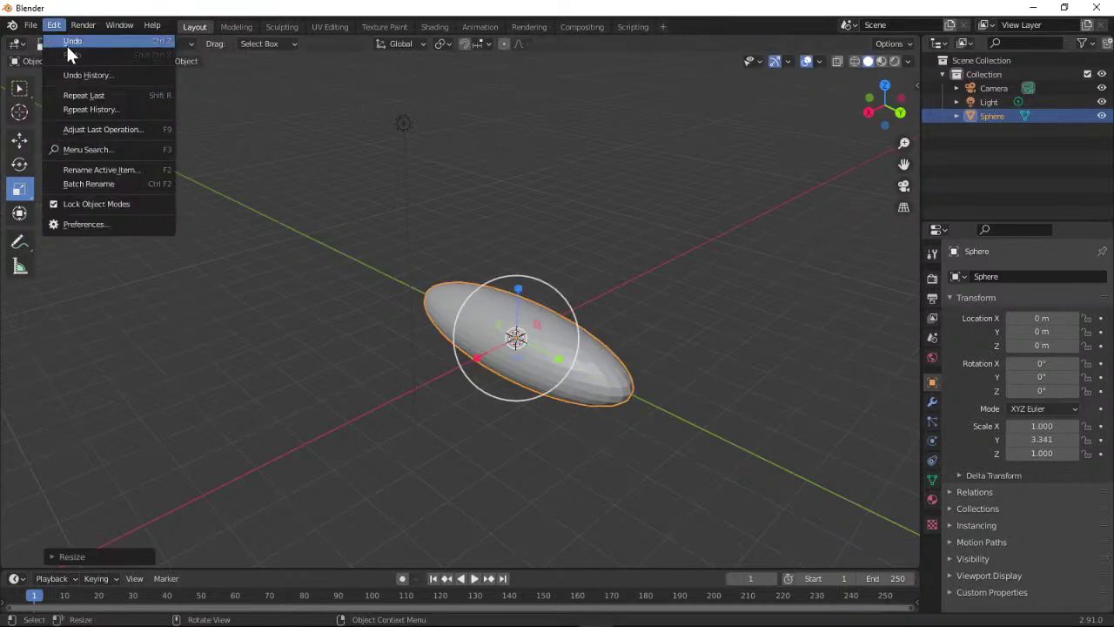
pyautogui.click(66, 42)
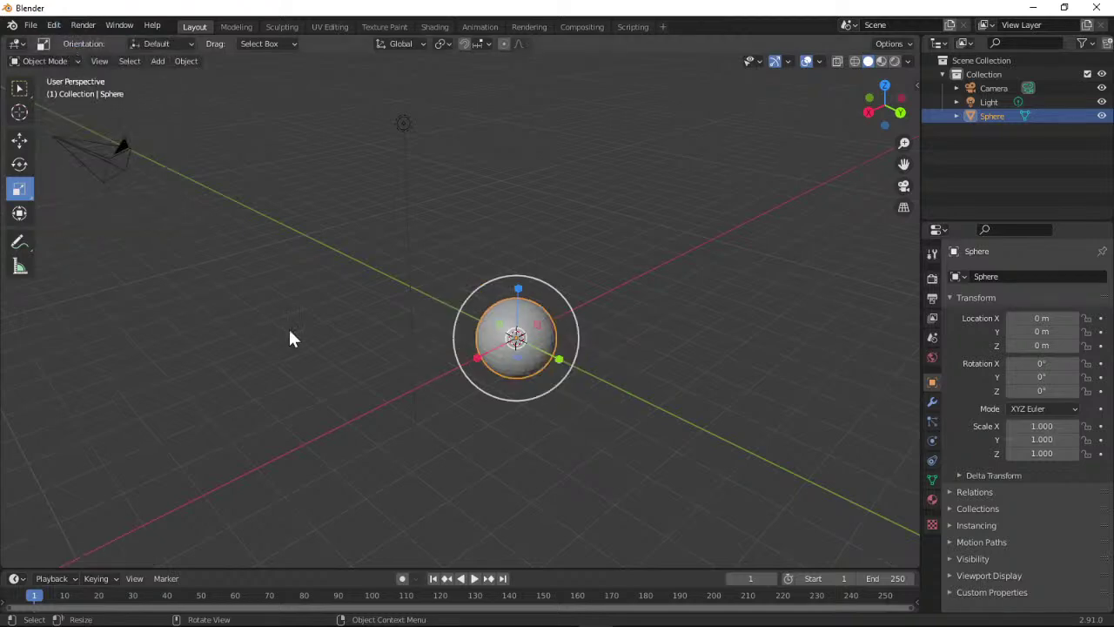
pyautogui.click(1032, 7)
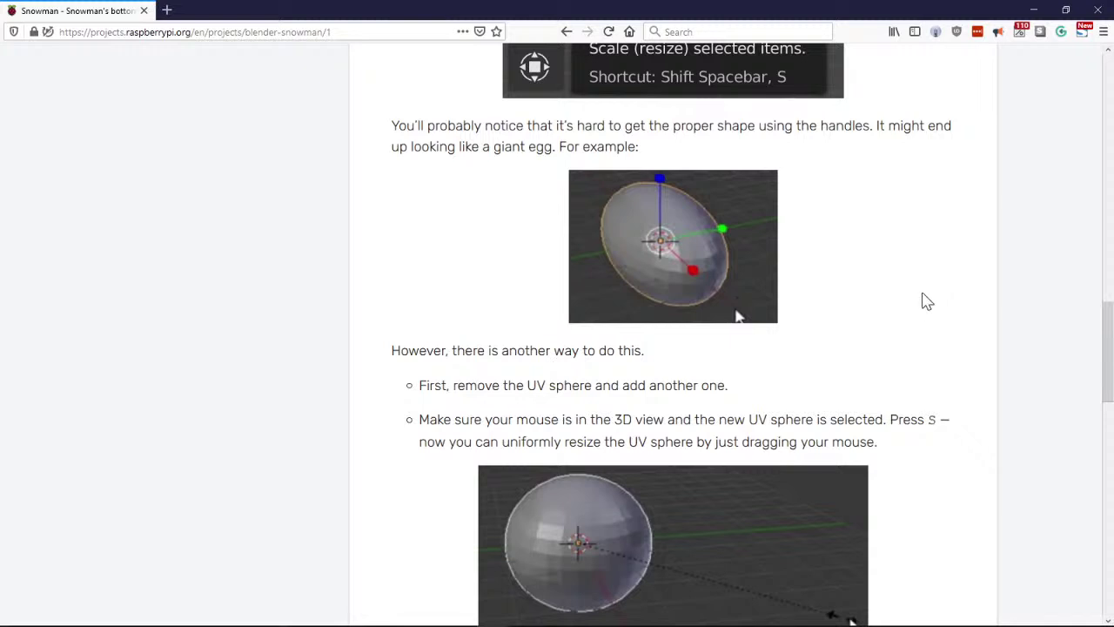
# Scroll the tutorial down to the confirm-size and render-check instructions.
pyautogui.scroll(-3, 931, 282)
pyautogui.scroll(-3, 931, 282)
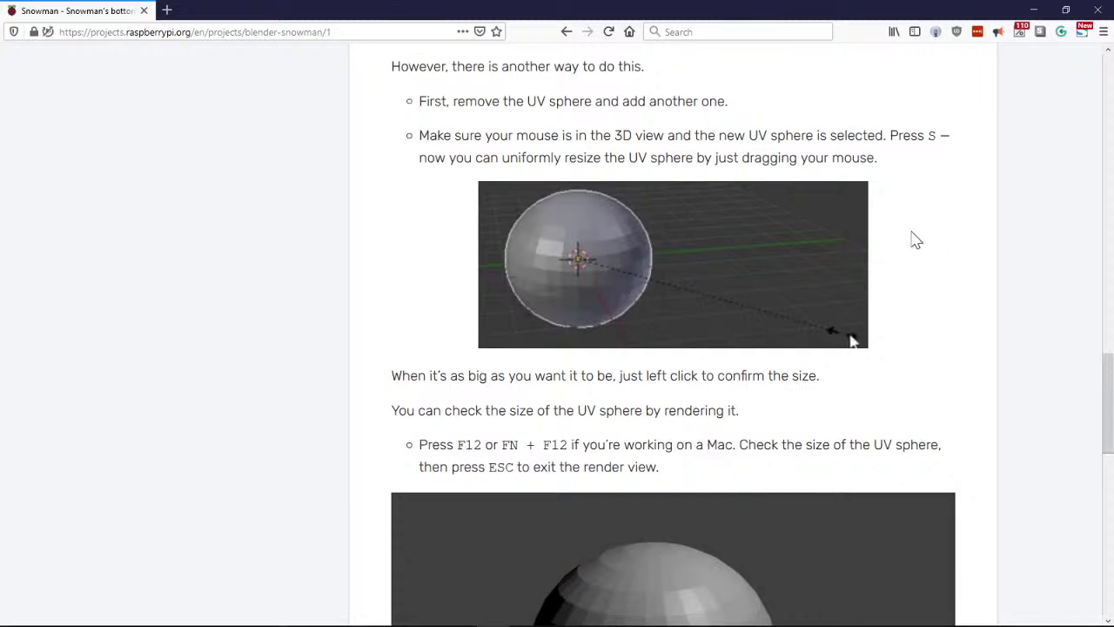
pyautogui.scroll(-1, 920, 219)
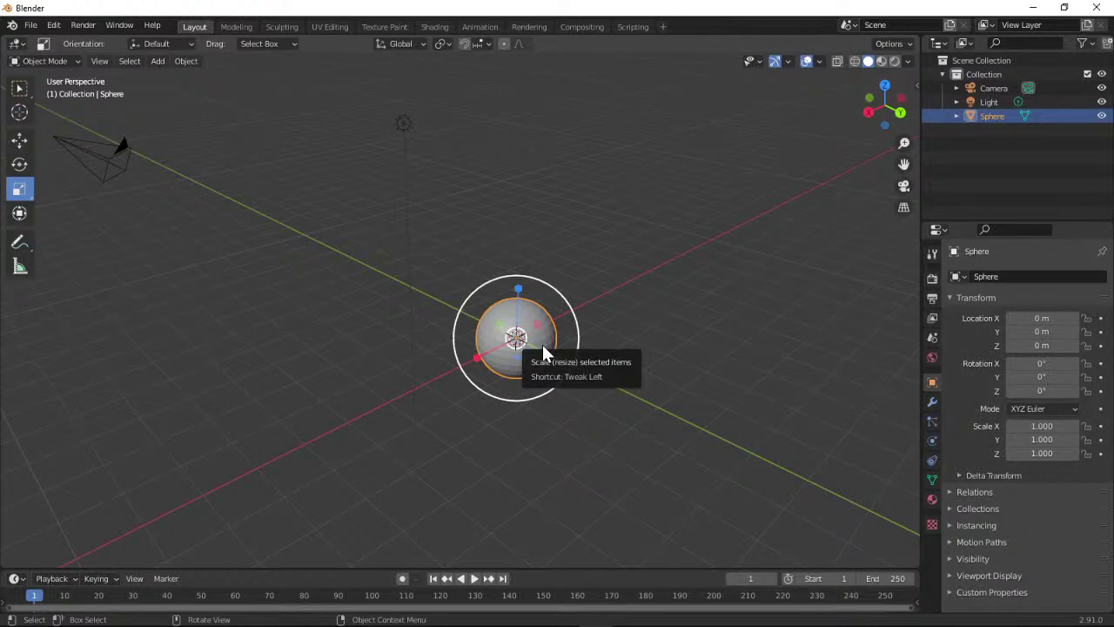
# Shrink the sphere uniformly to scale 0.548 and check its size through the camera view.
pyautogui.moveTo(542, 344)
pyautogui.mouseDown()
pyautogui.moveTo(552, 354)
pyautogui.moveTo(530, 352)
pyautogui.mouseUp()
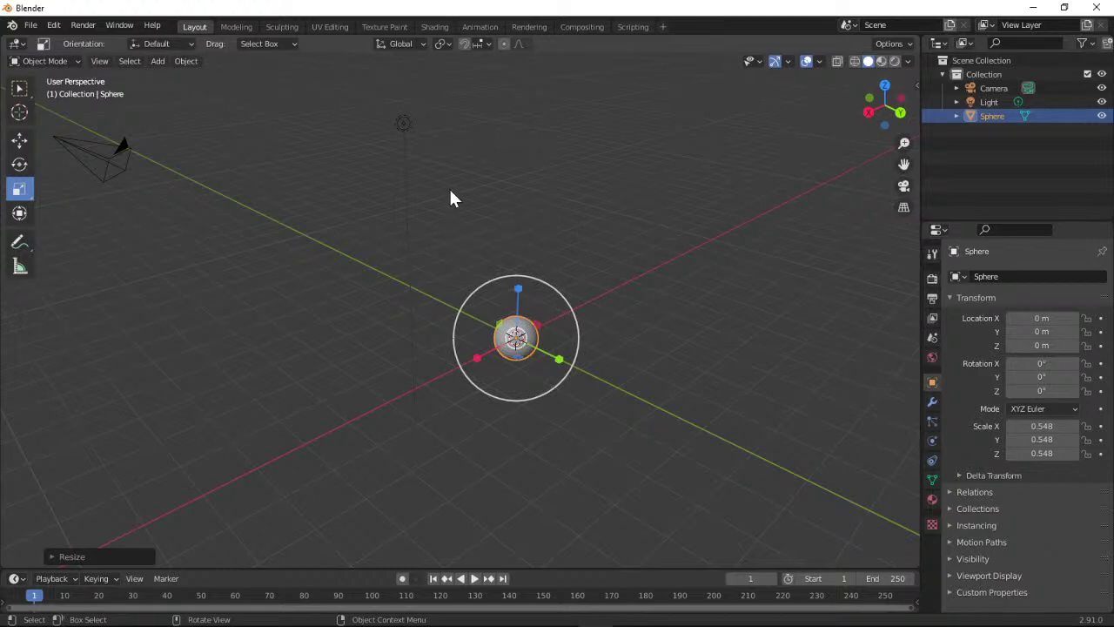
pyautogui.click(903, 185)
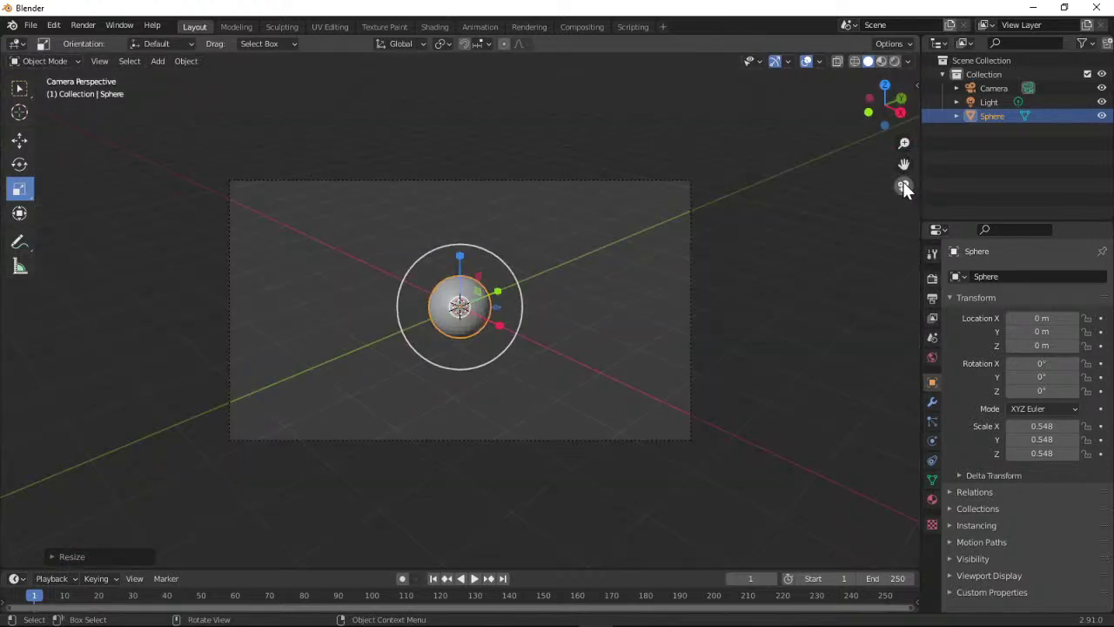
pyautogui.click(904, 185)
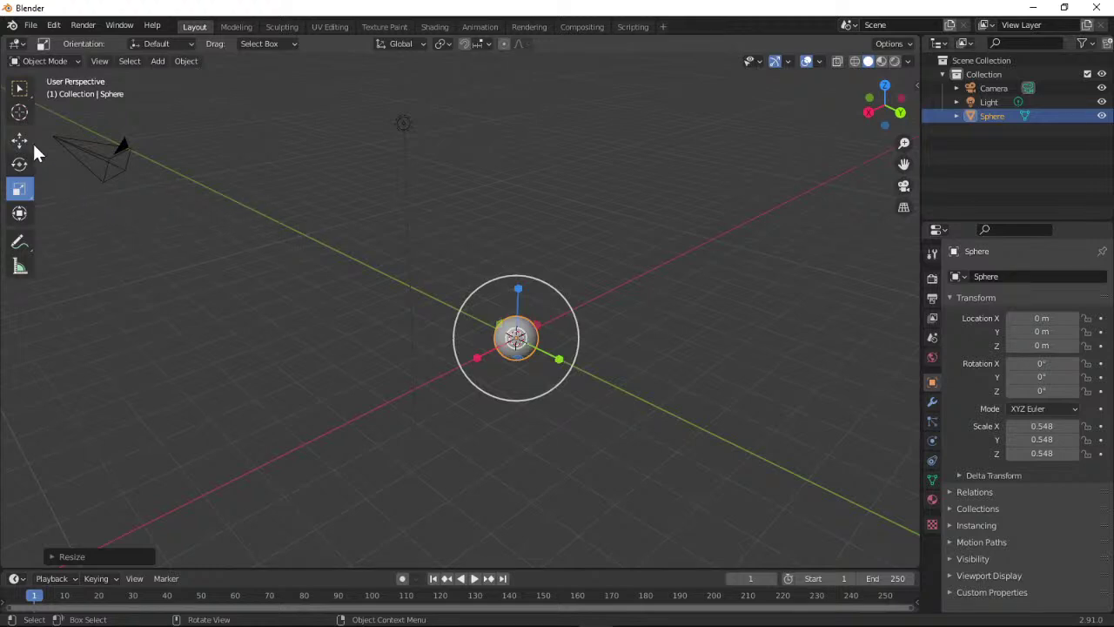
pyautogui.rightClick(26, 196)
# Look through the header's orientation, selection, pivot and snapping menus without changing anything.
pyautogui.click(188, 45)
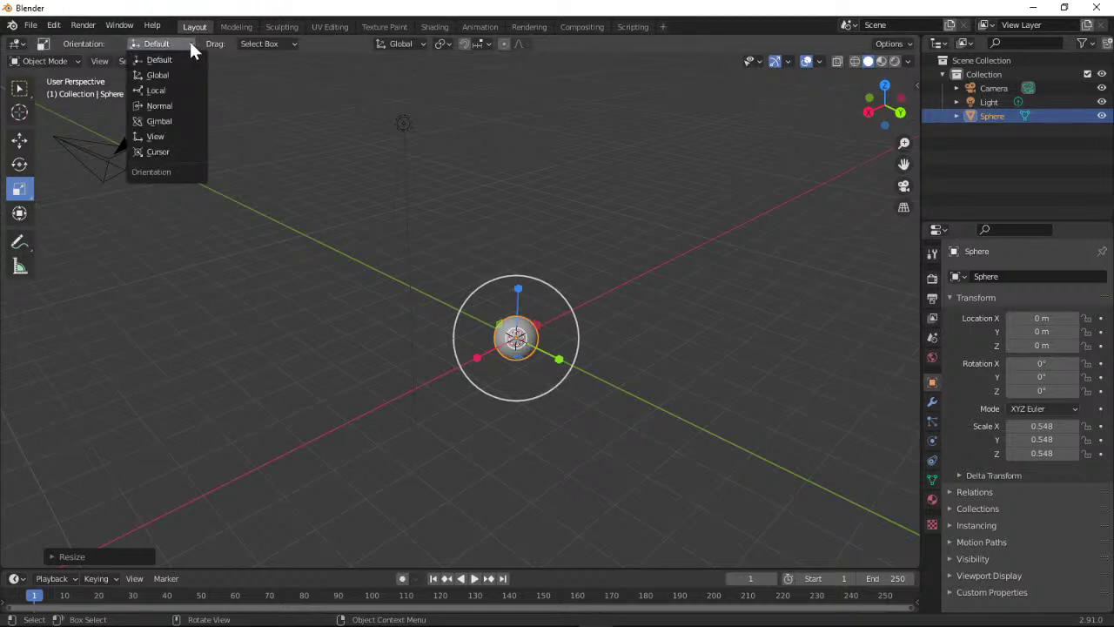
pyautogui.click(190, 41)
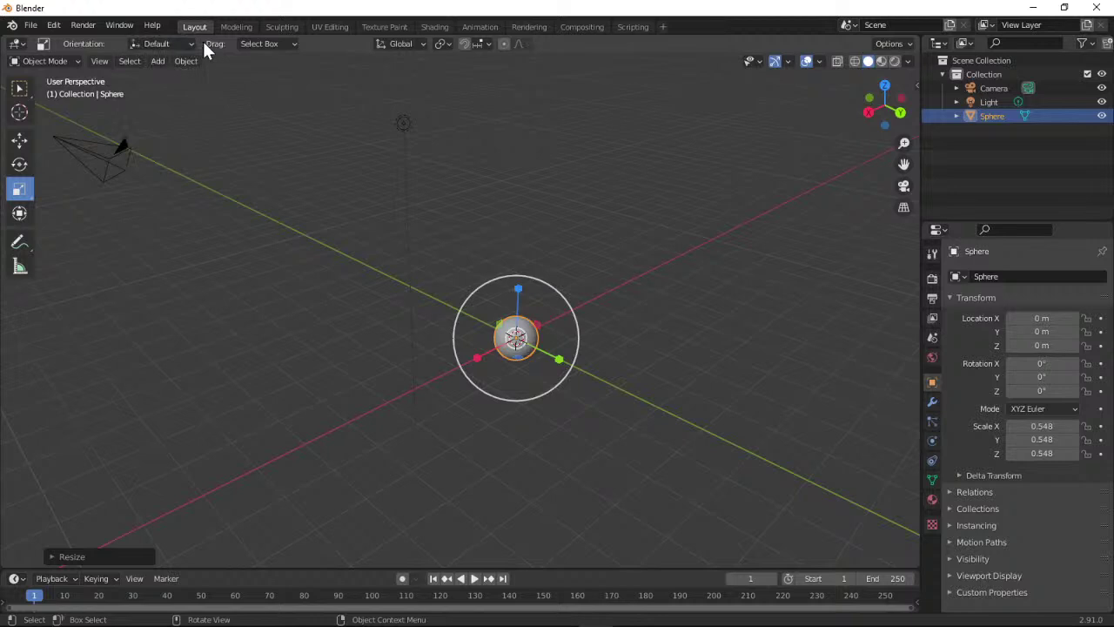
pyautogui.click(295, 45)
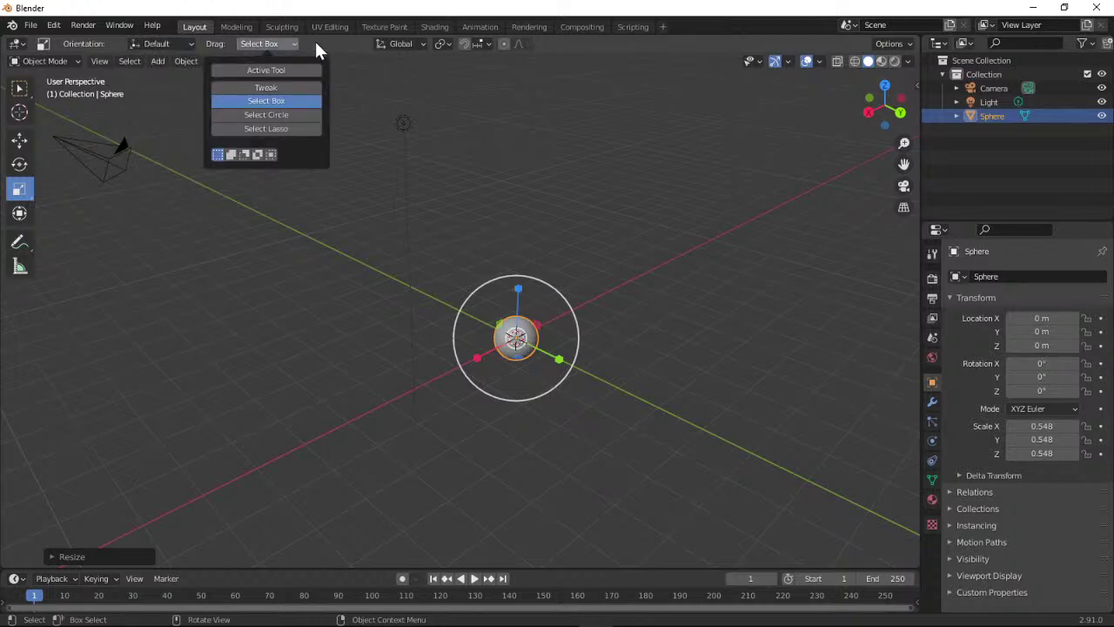
pyautogui.click(316, 43)
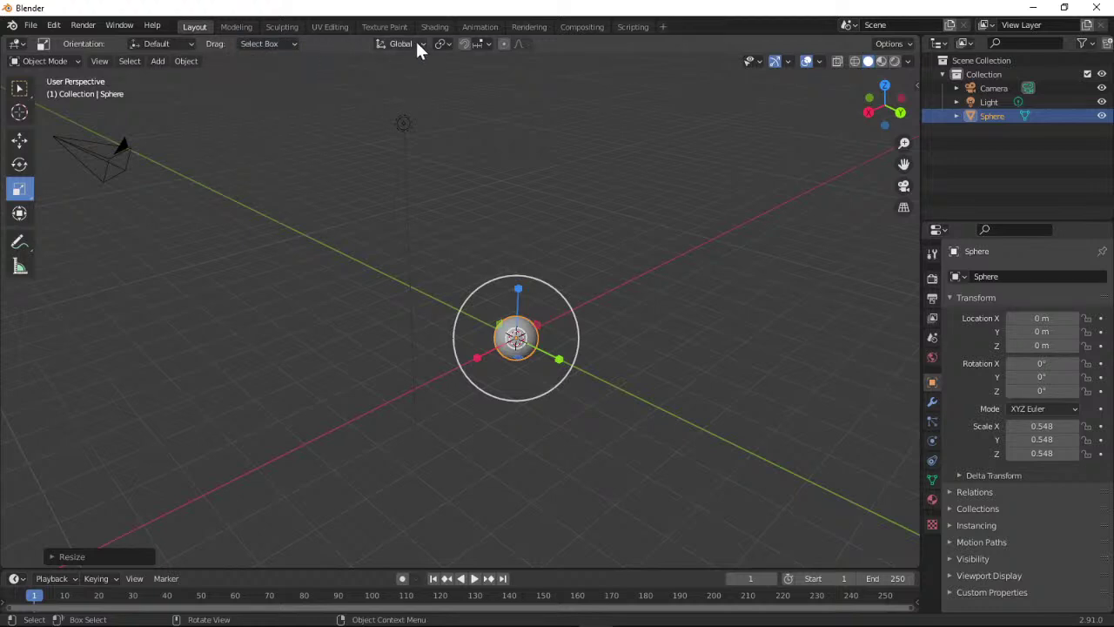
pyautogui.click(447, 43)
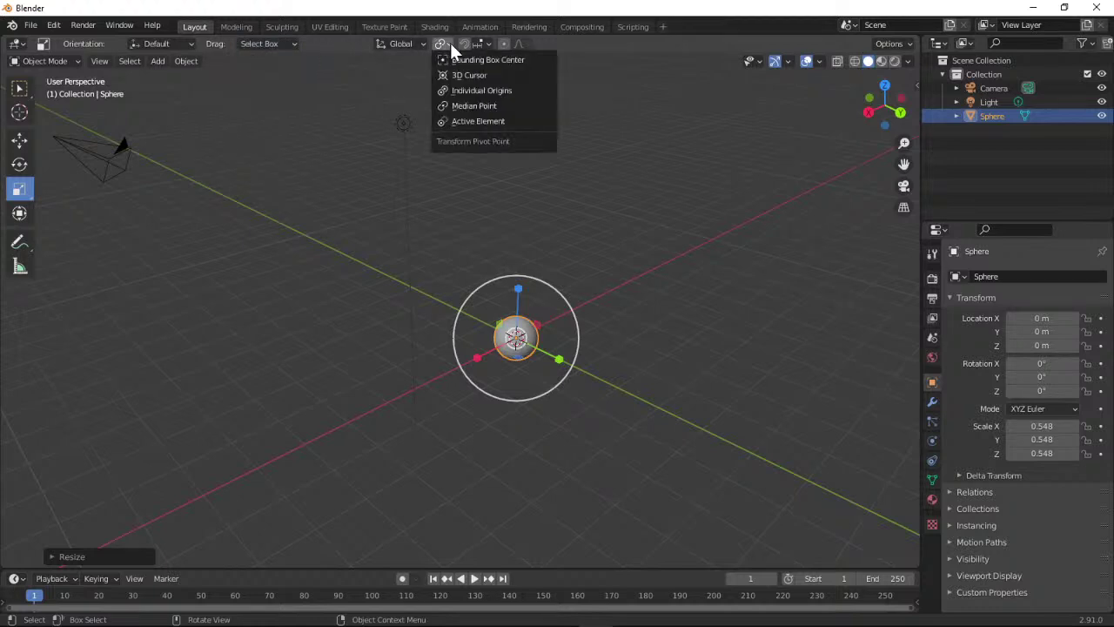
pyautogui.click(450, 43)
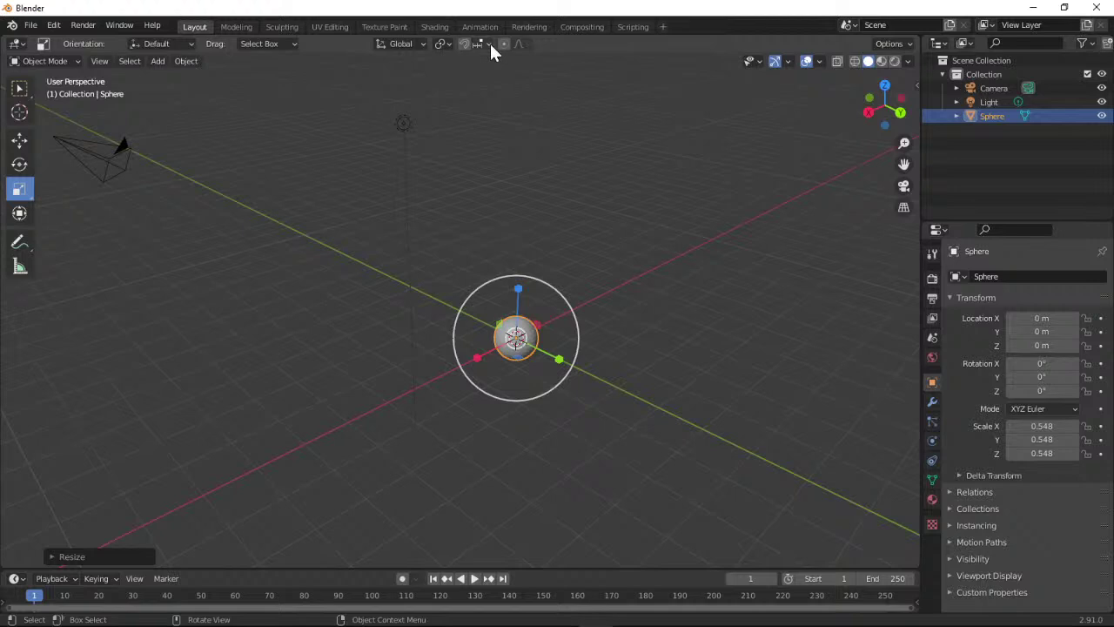
pyautogui.click(489, 43)
pyautogui.click(491, 44)
pyautogui.click(421, 44)
pyautogui.click(424, 43)
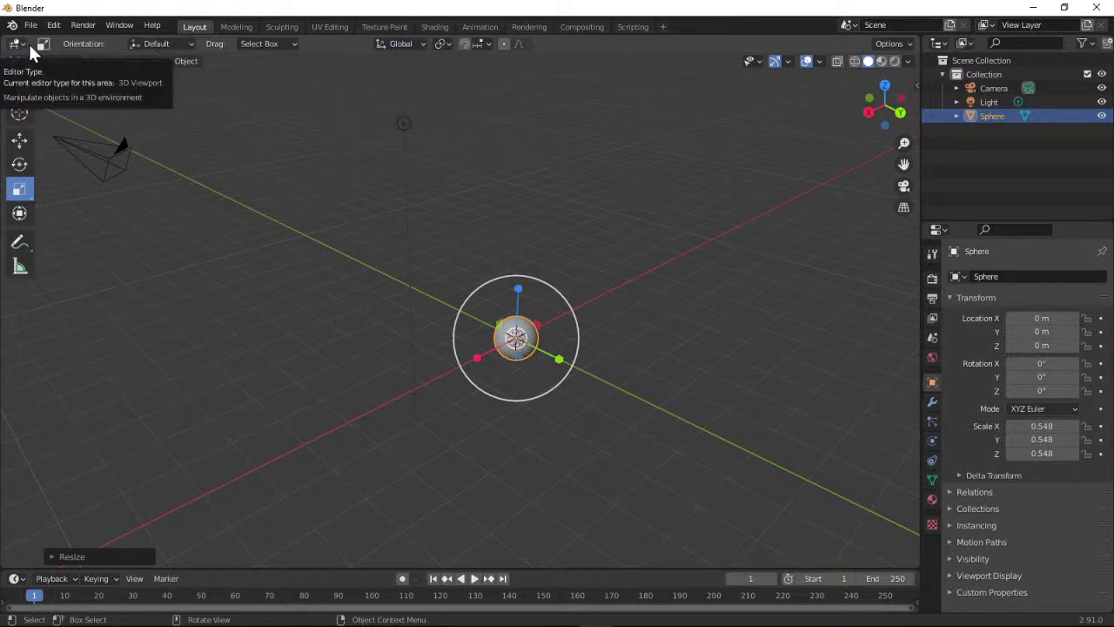
# Set the transform orientation to Cursor, deselect the sphere, and minimize Blender.
pyautogui.click(189, 44)
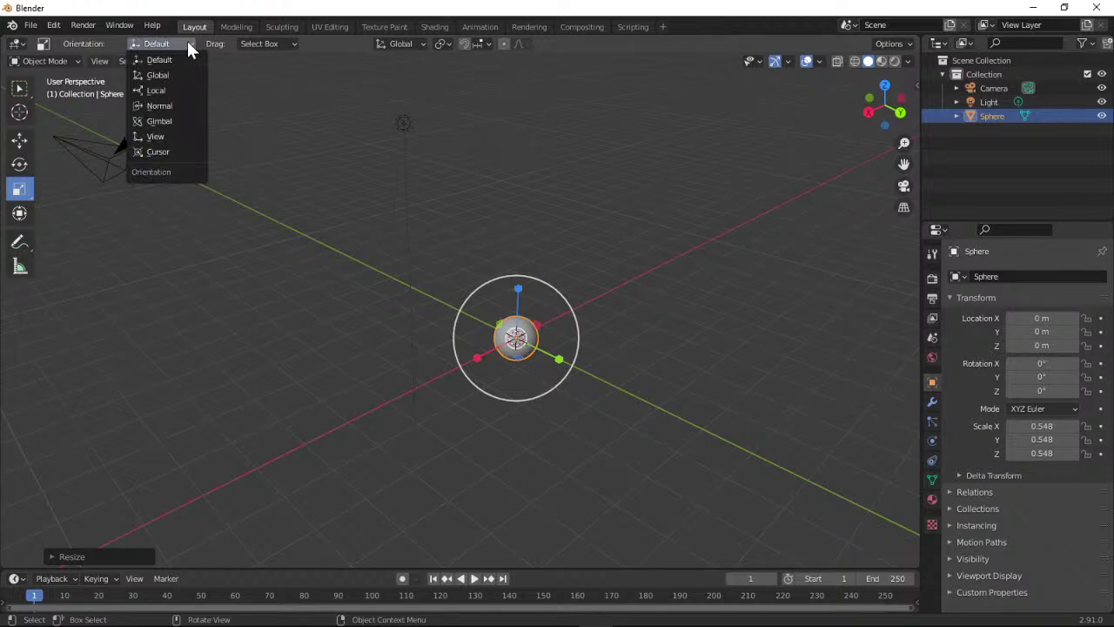
pyautogui.click(159, 151)
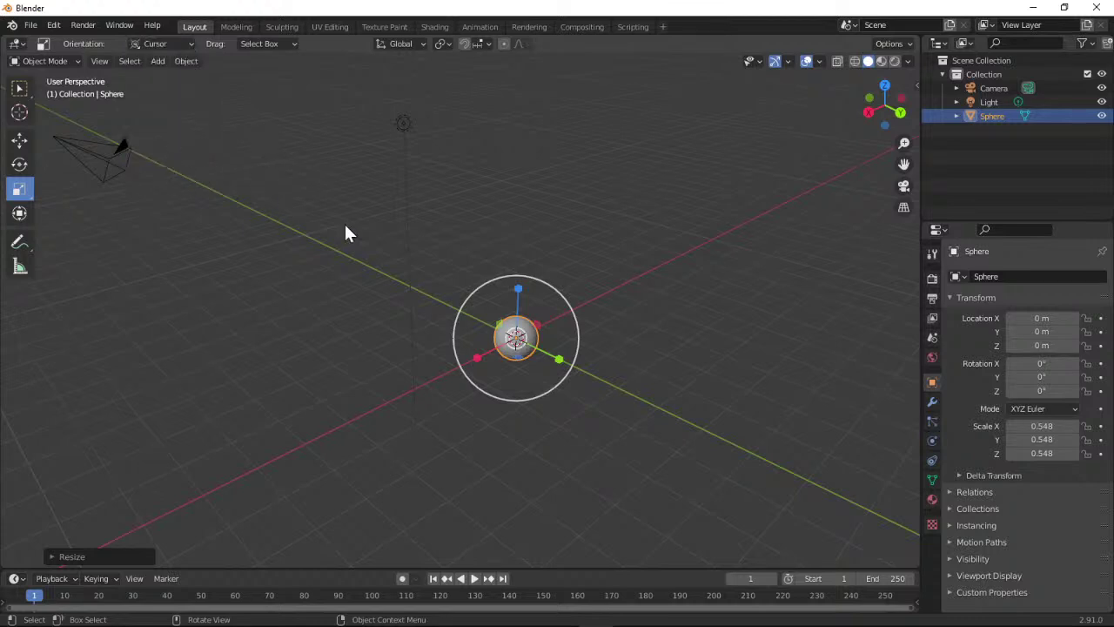
pyautogui.hotkey('alt', 'a')
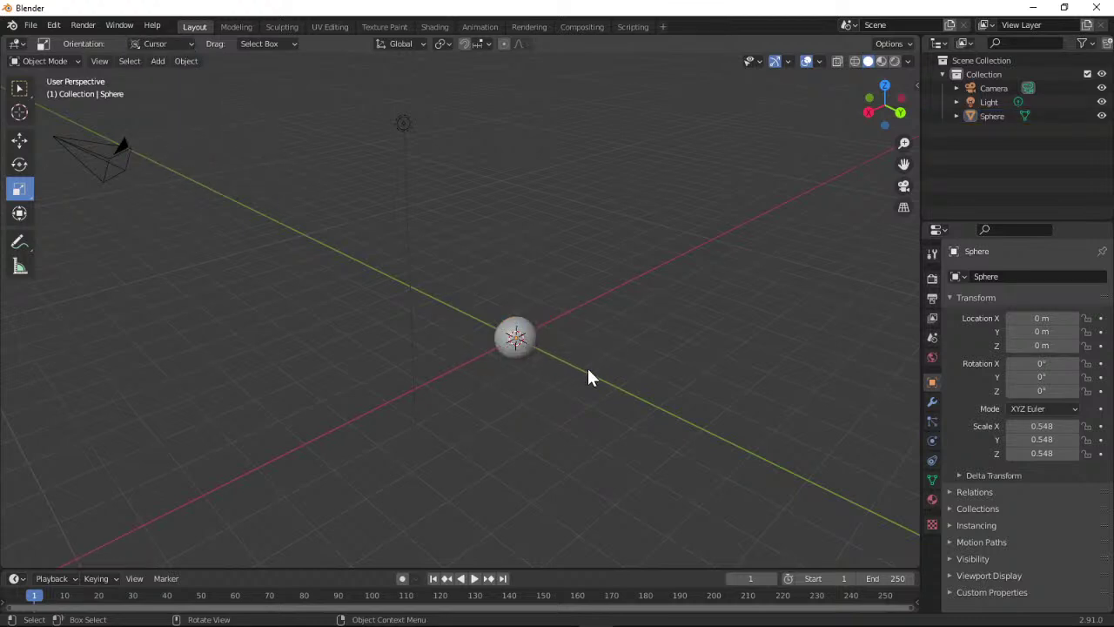
pyautogui.click(522, 345)
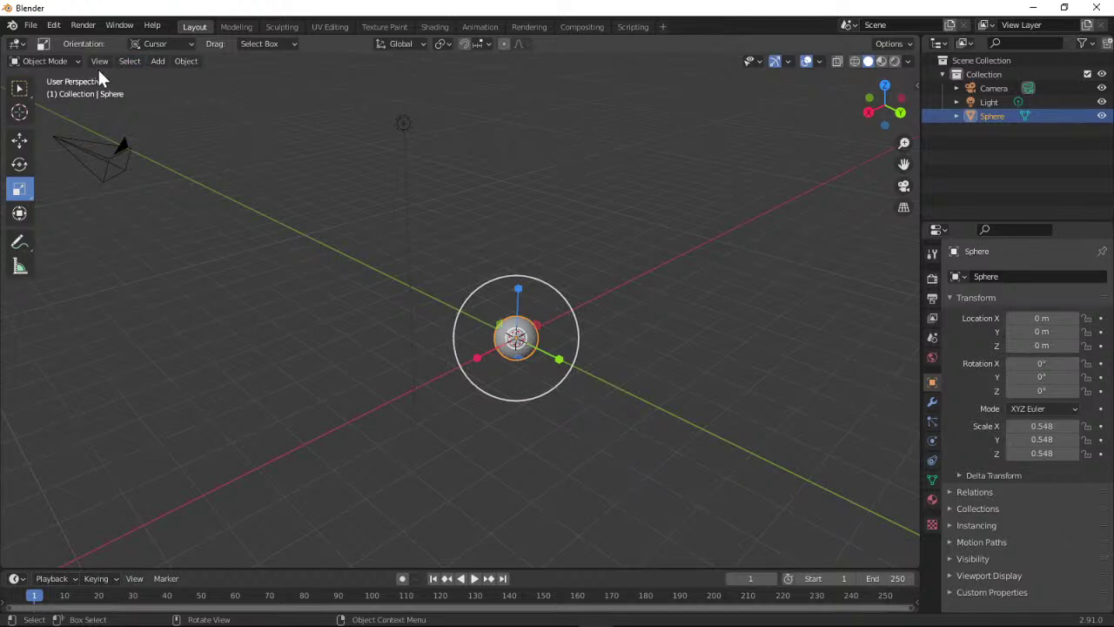
pyautogui.click(73, 62)
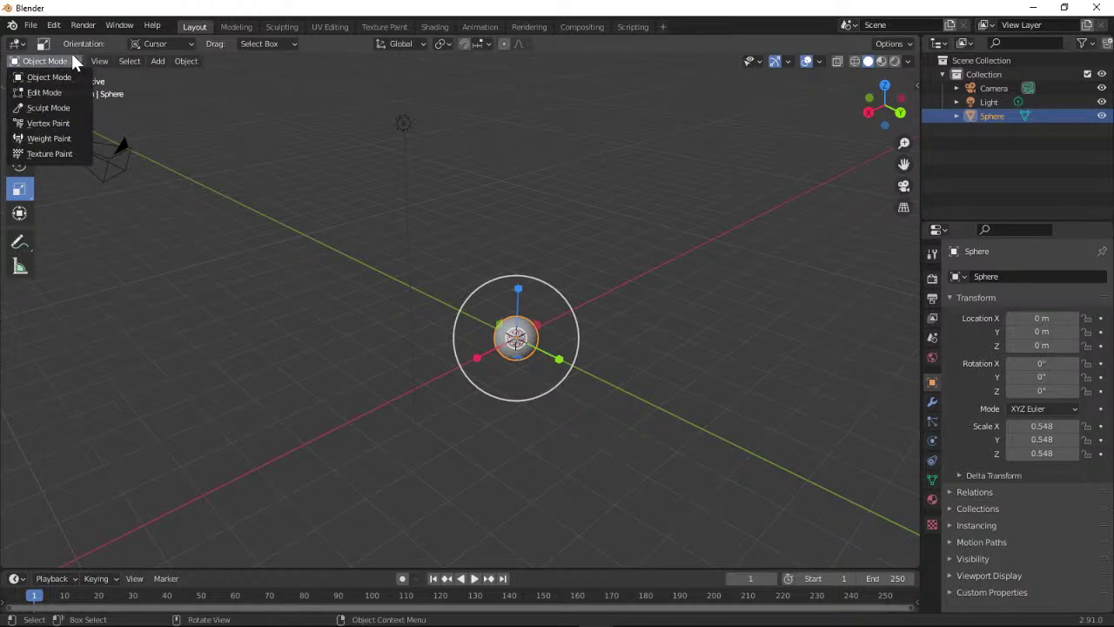
pyautogui.click(72, 54)
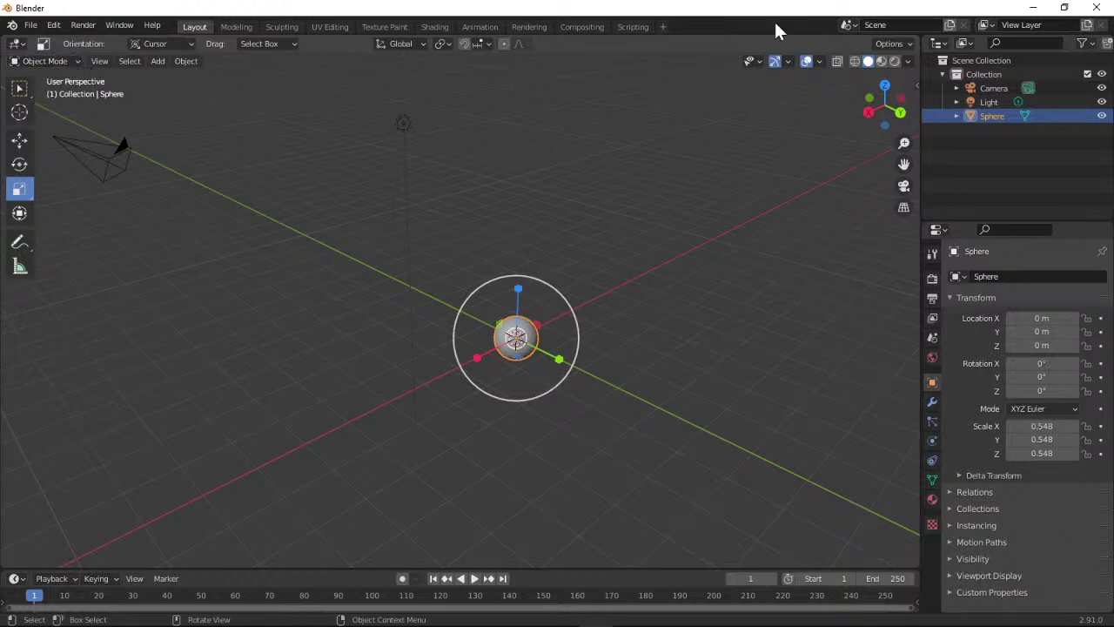
pyautogui.click(699, 293)
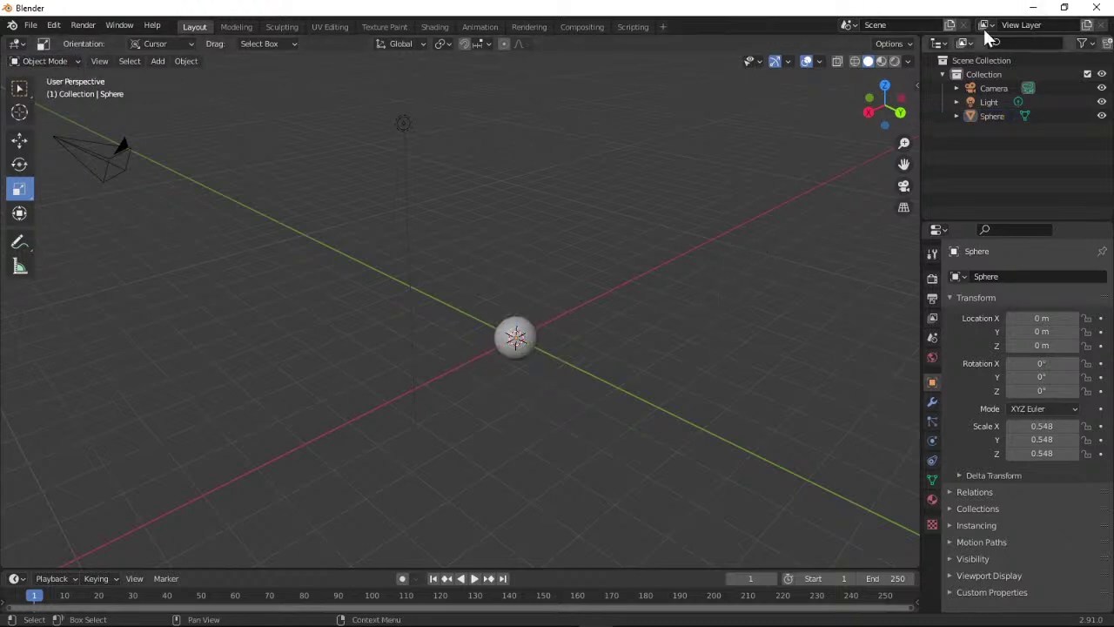
pyautogui.click(1033, 7)
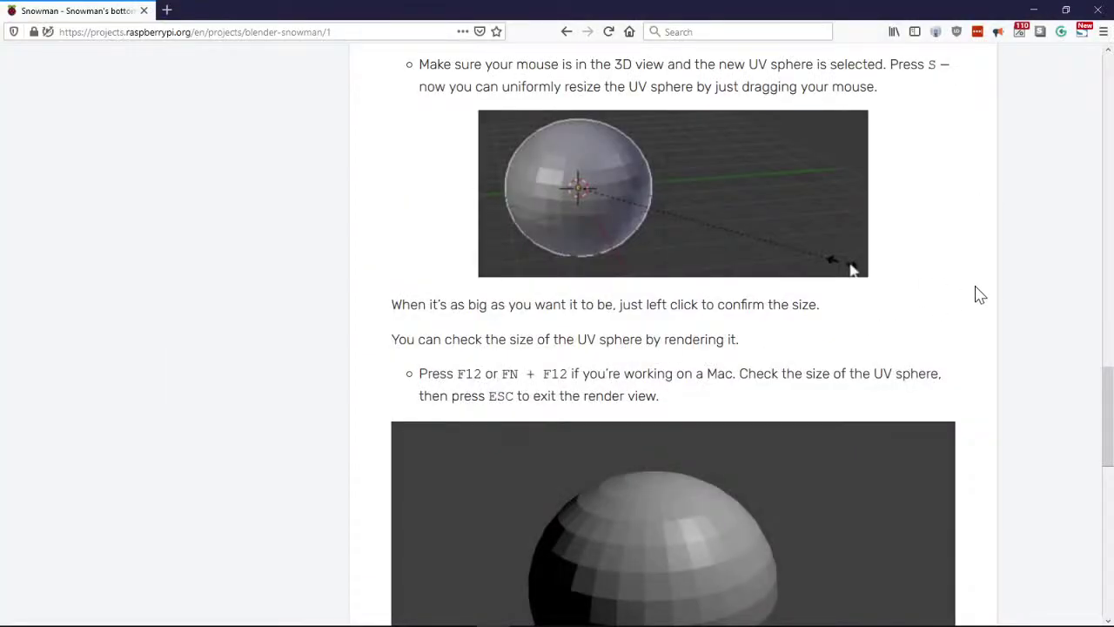
pyautogui.scroll(-4, 982, 289)
pyautogui.scroll(-2, 992, 288)
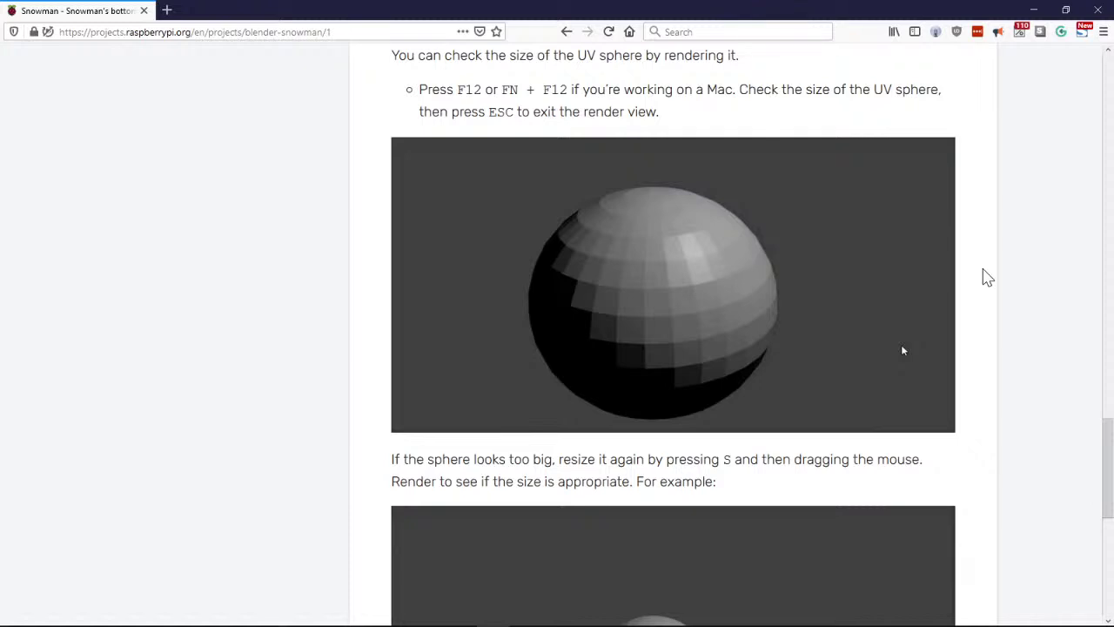
pyautogui.scroll(2, 986, 277)
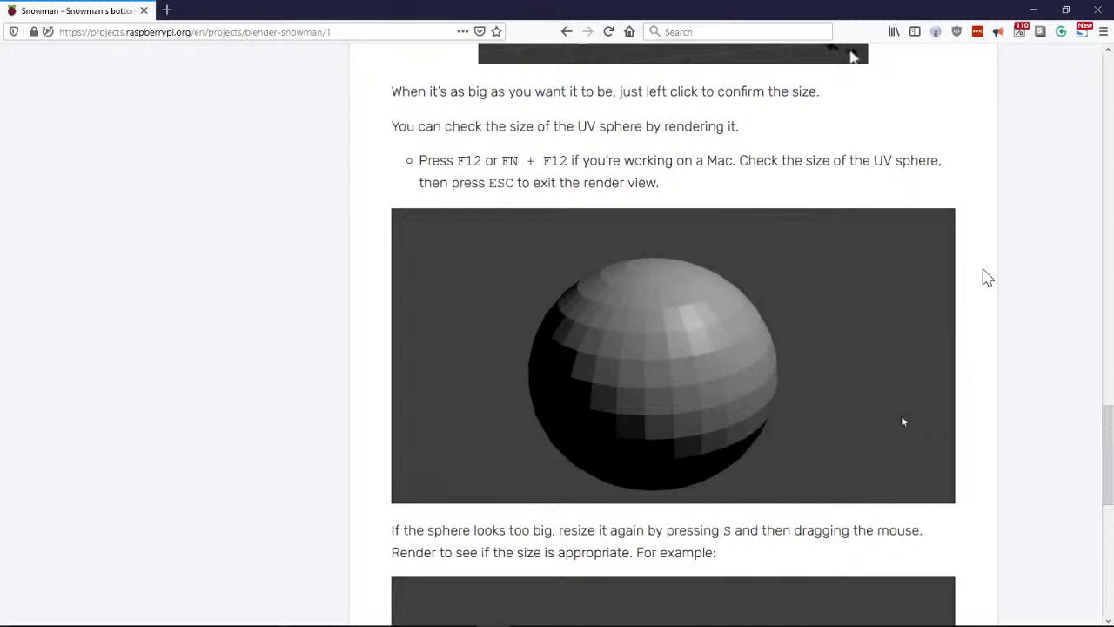
pyautogui.click(918, 249)
pyautogui.click(349, 217)
# Back in Blender, toggle the camera view and render an image of the shrunken sphere.
pyautogui.hotkey('alt', 'Tab')
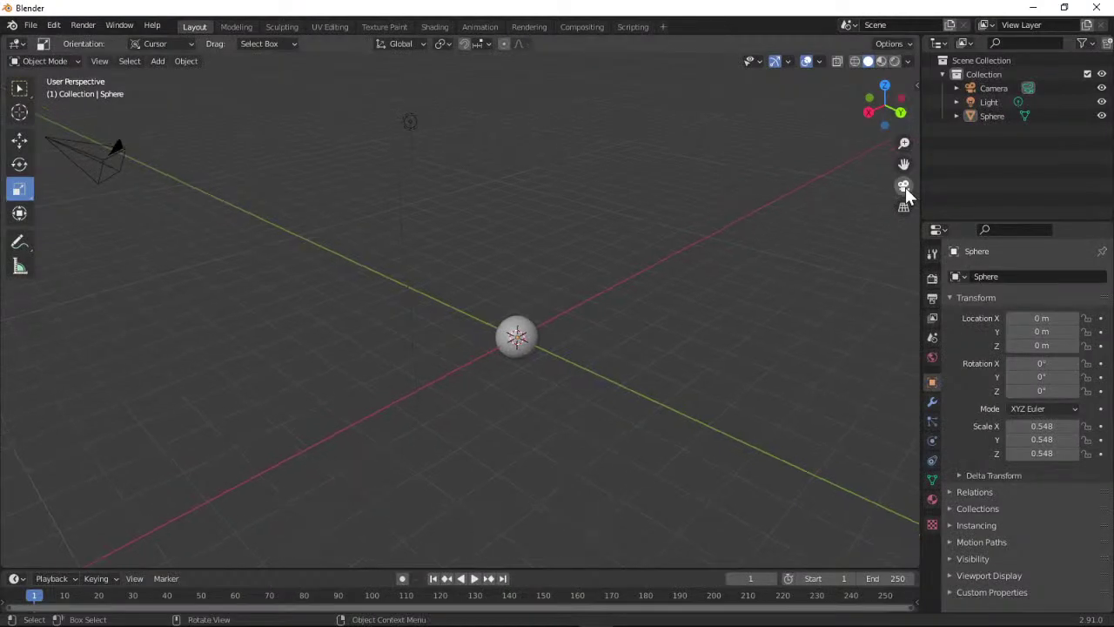
pyautogui.click(903, 186)
pyautogui.click(904, 186)
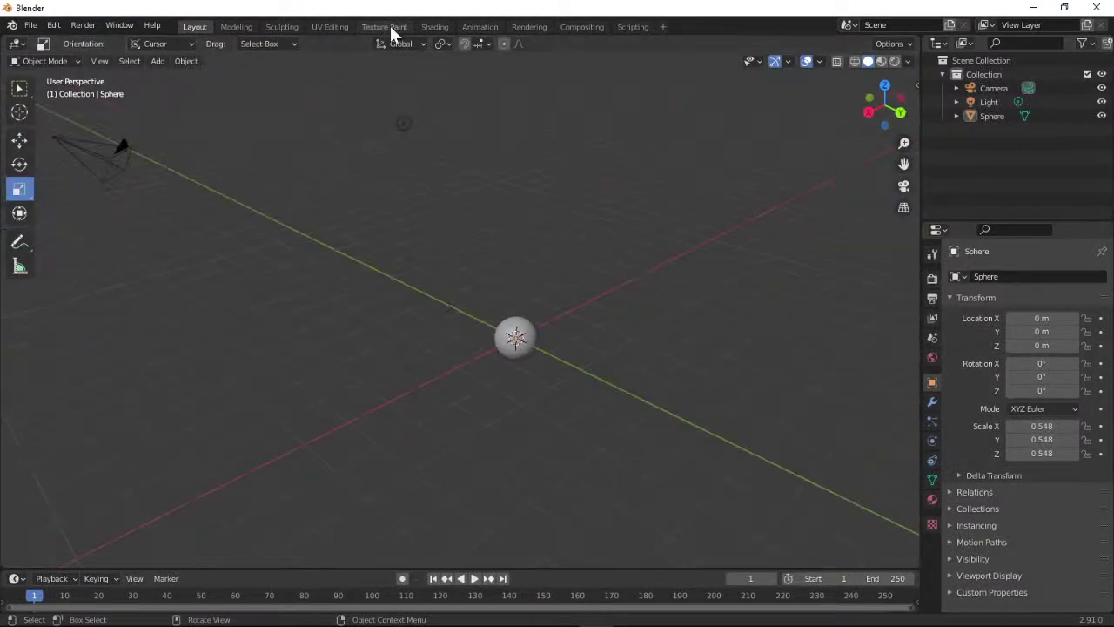
pyautogui.click(82, 26)
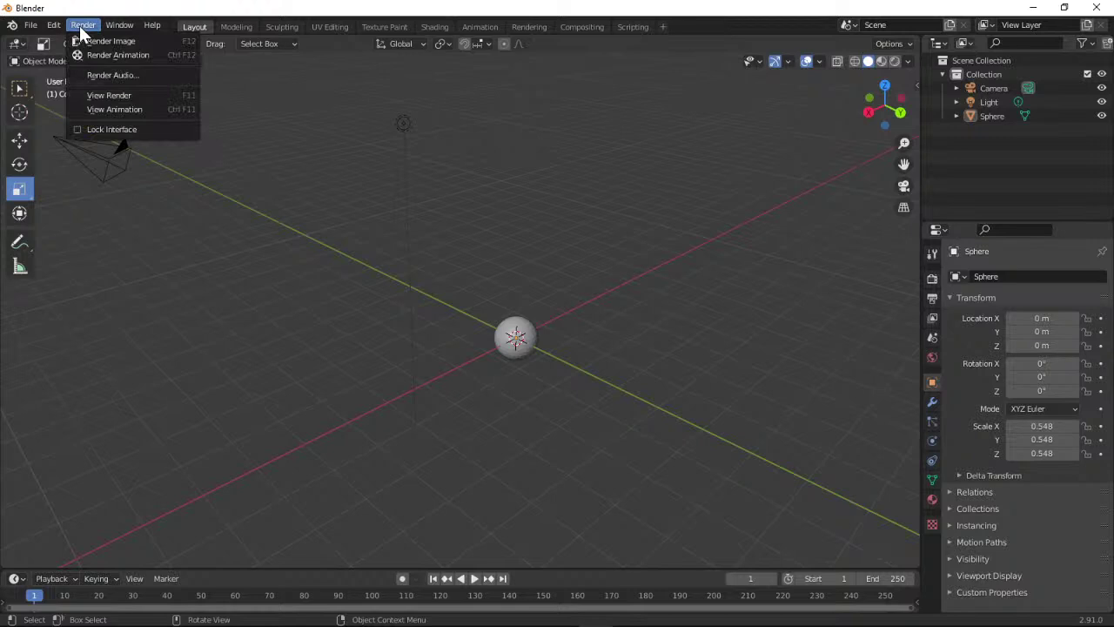
pyautogui.click(89, 38)
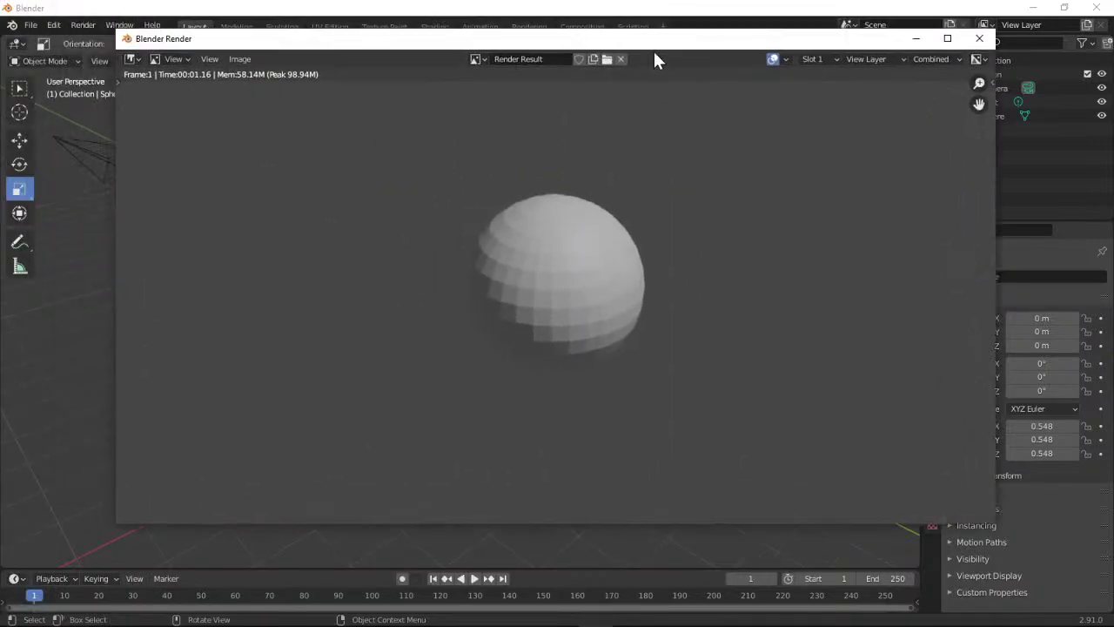
# Close the render window, minimize Blender, and scroll the tutorial to the Snowman's head link.
pyautogui.click(979, 38)
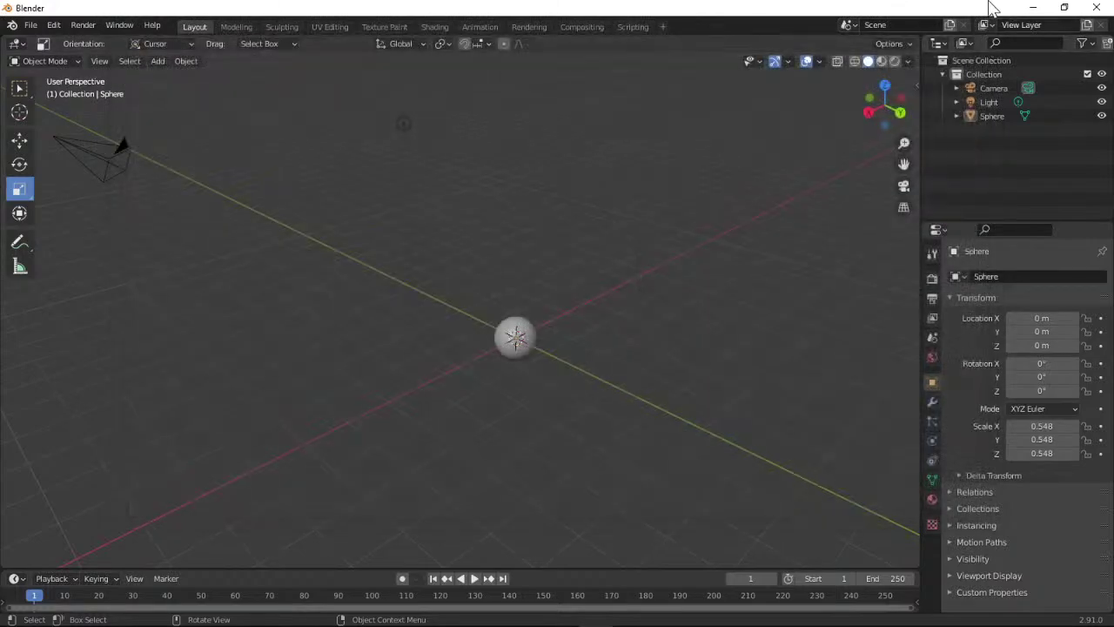
pyautogui.click(1030, 7)
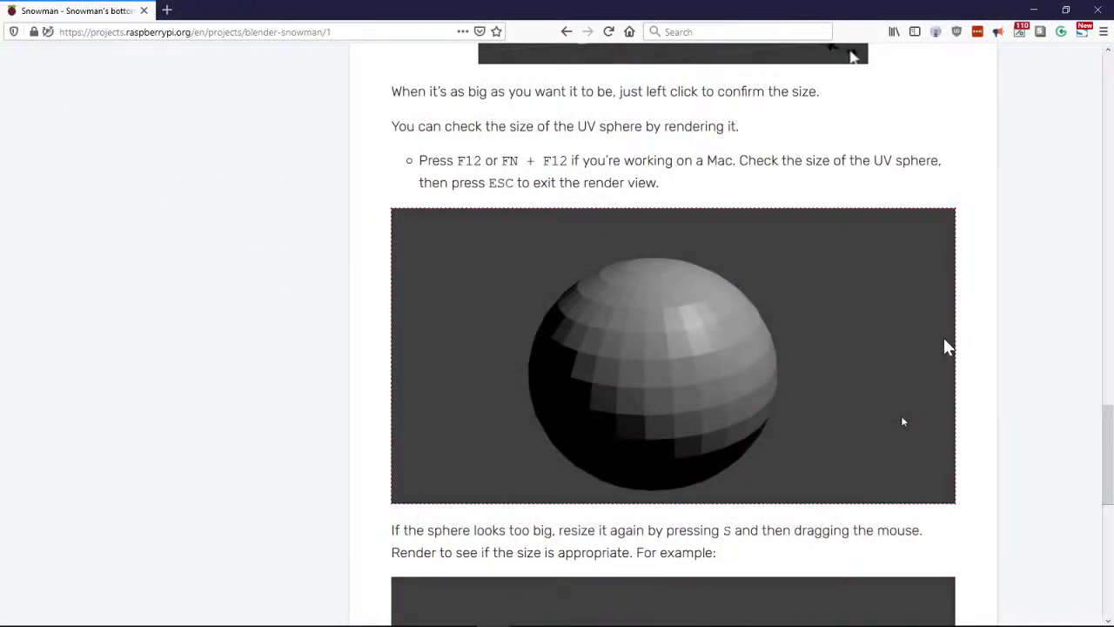
pyautogui.scroll(3, 987, 352)
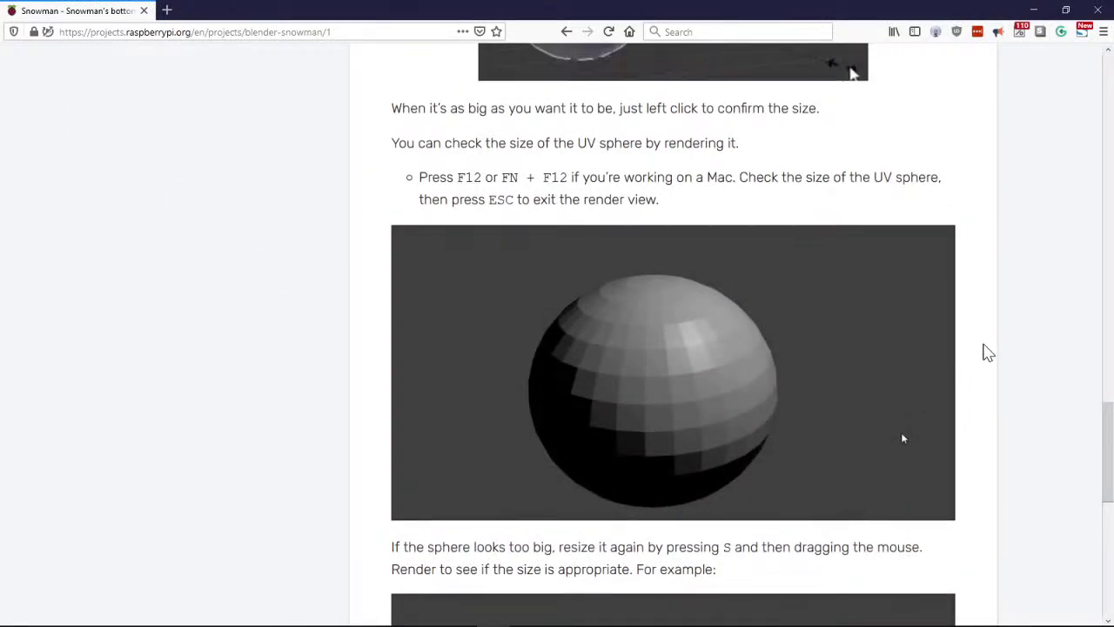
pyautogui.scroll(-7, 986, 352)
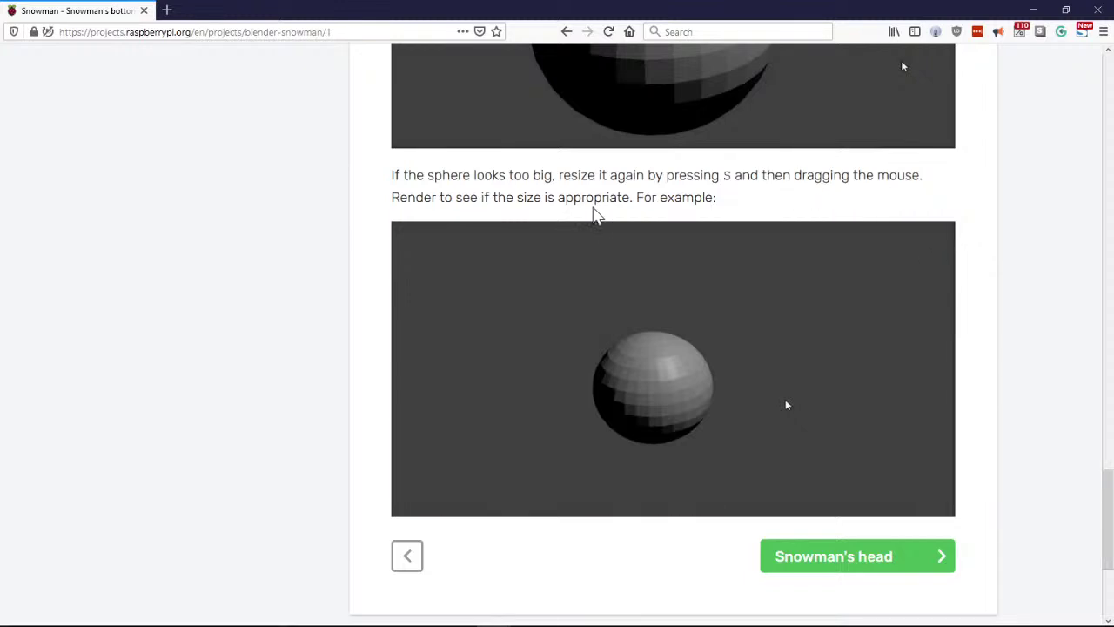
pyautogui.scroll(-3, 984, 346)
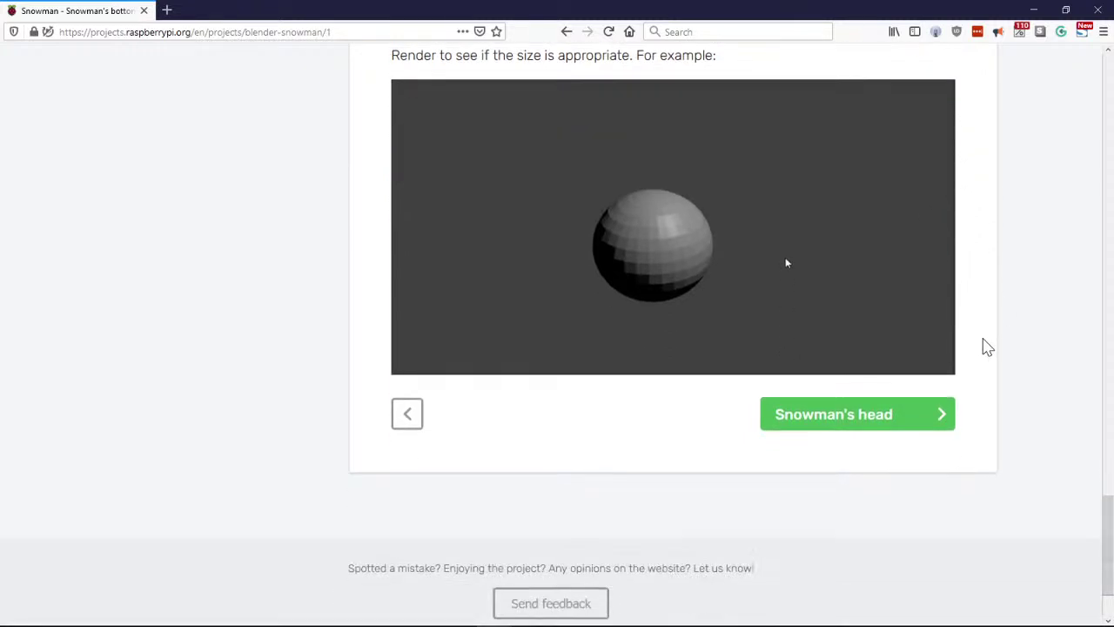
# Open the tutorial's Snowman's head step, highlight 'UV sphere.' in it, and return to Blender.
pyautogui.click(881, 421)
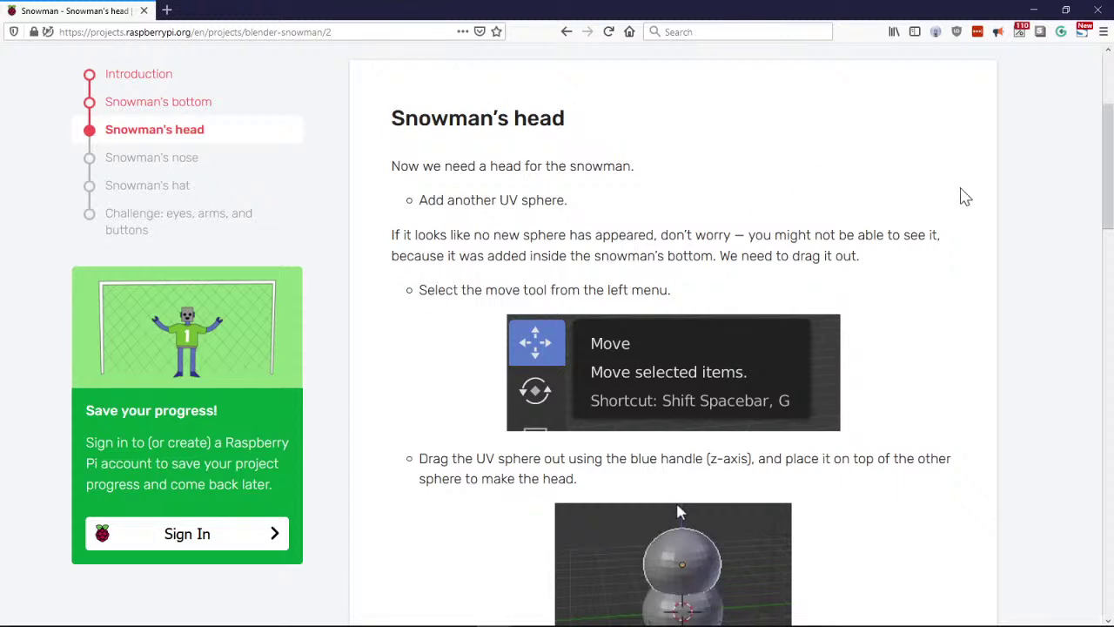
pyautogui.scroll(-1, 957, 200)
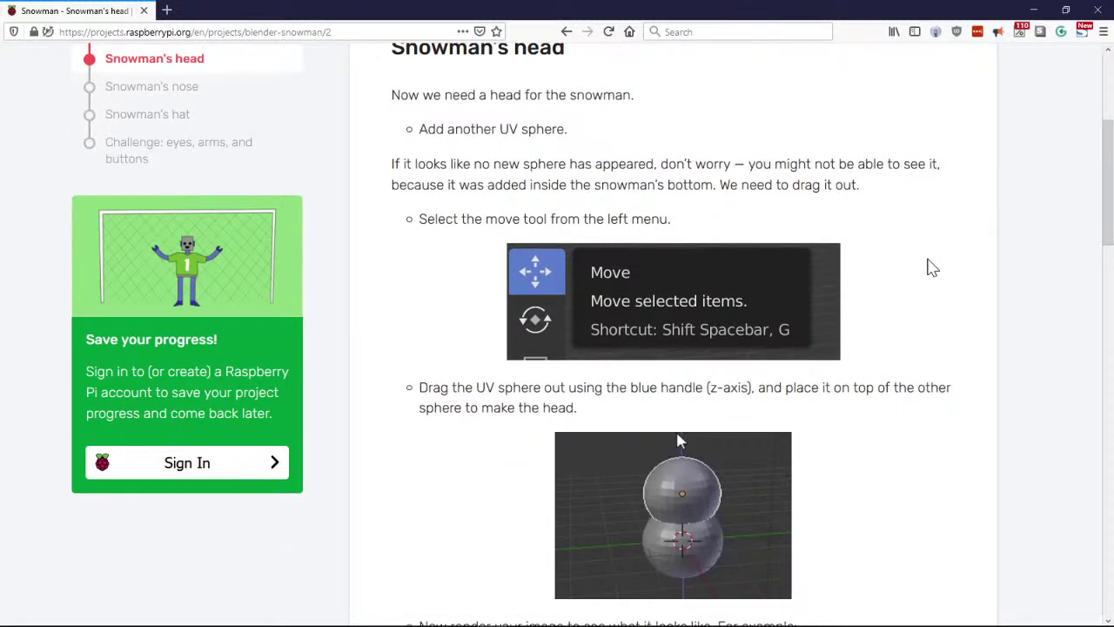
pyautogui.scroll(-1, 949, 266)
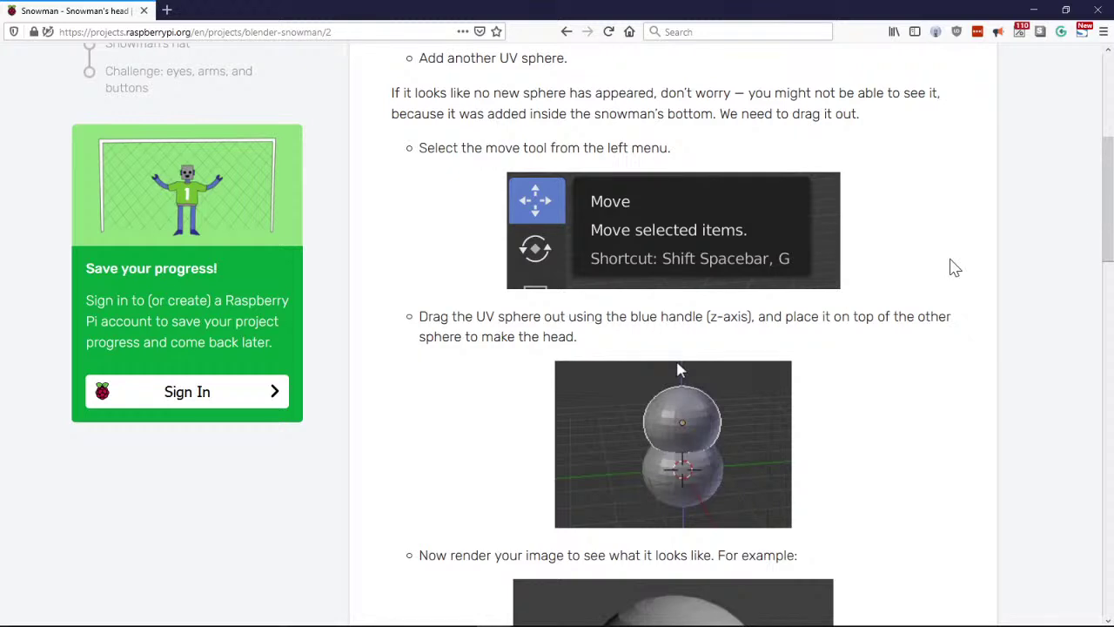
pyautogui.scroll(2, 955, 267)
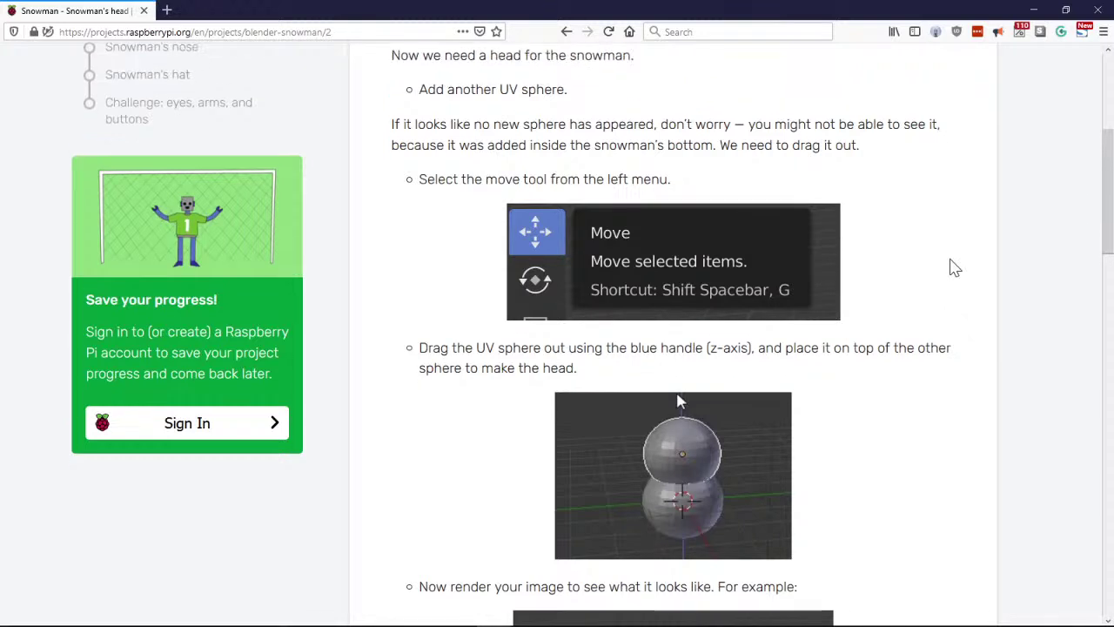
pyautogui.scroll(-1, 954, 267)
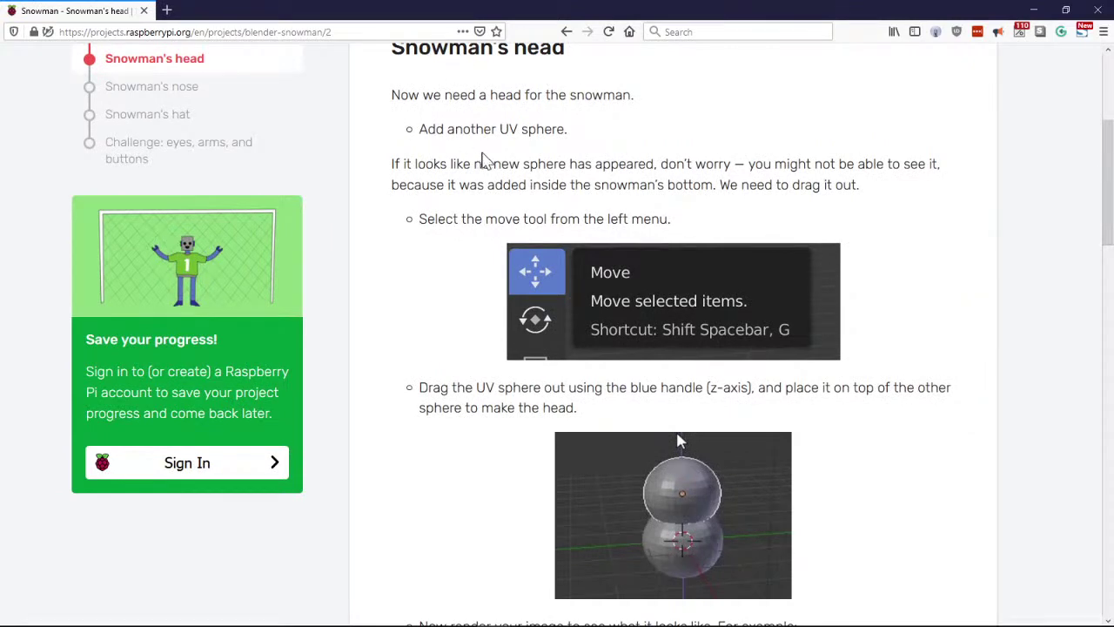
pyautogui.moveTo(498, 129); pyautogui.dragTo(668, 141)
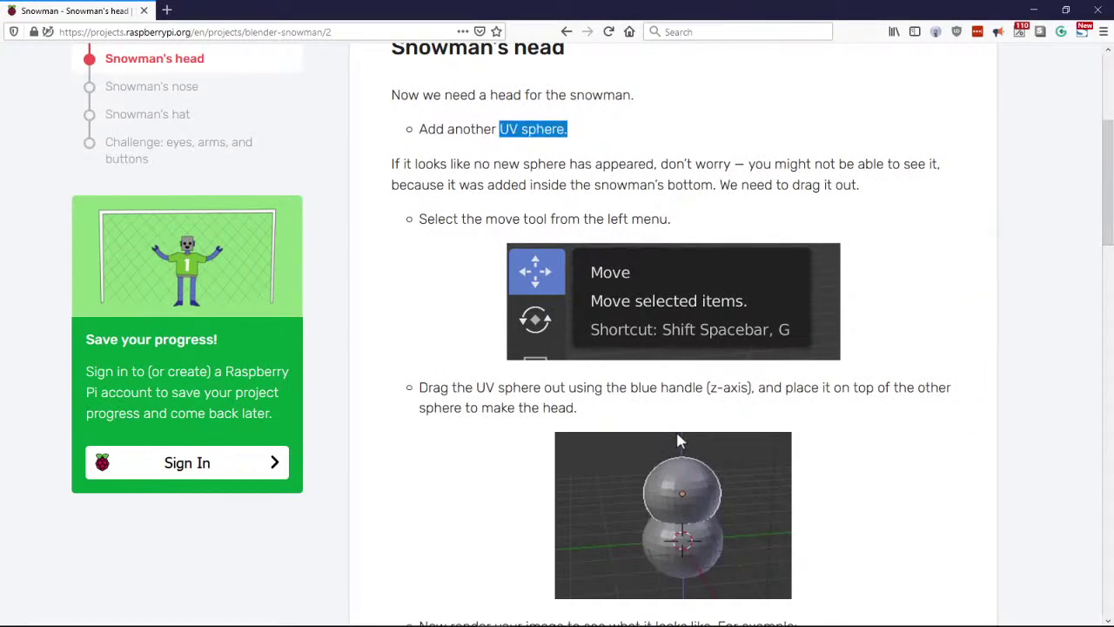
pyautogui.hotkey('alt', 'Tab')
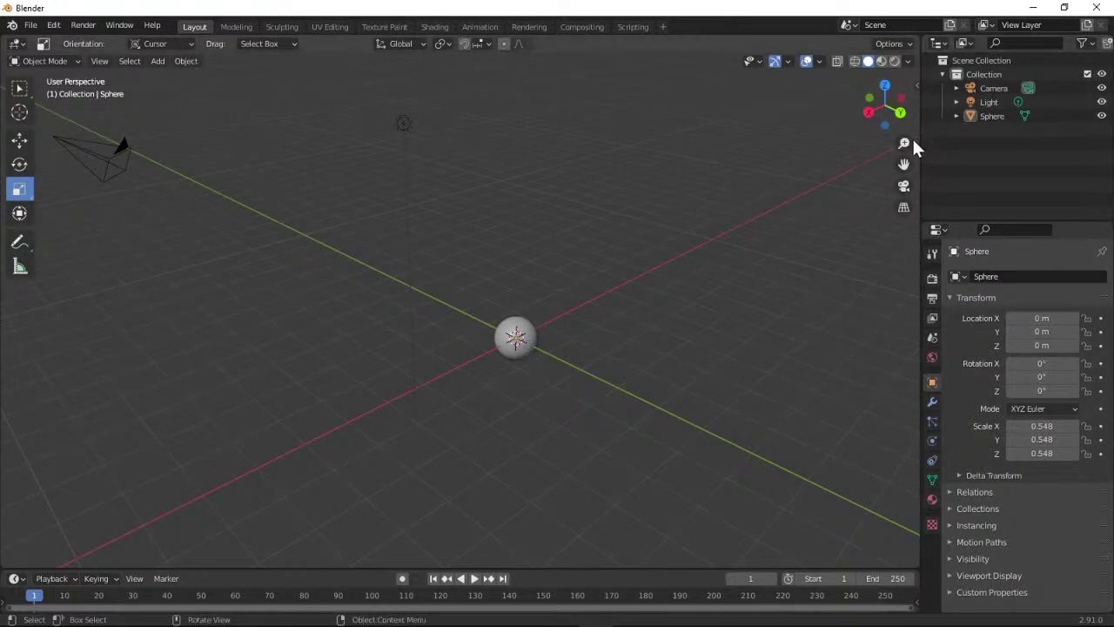
# Zoom in and pan so the 0.548-scale body sphere fills the middle of the viewport.
pyautogui.moveTo(903, 142); pyautogui.dragTo(904, 103)
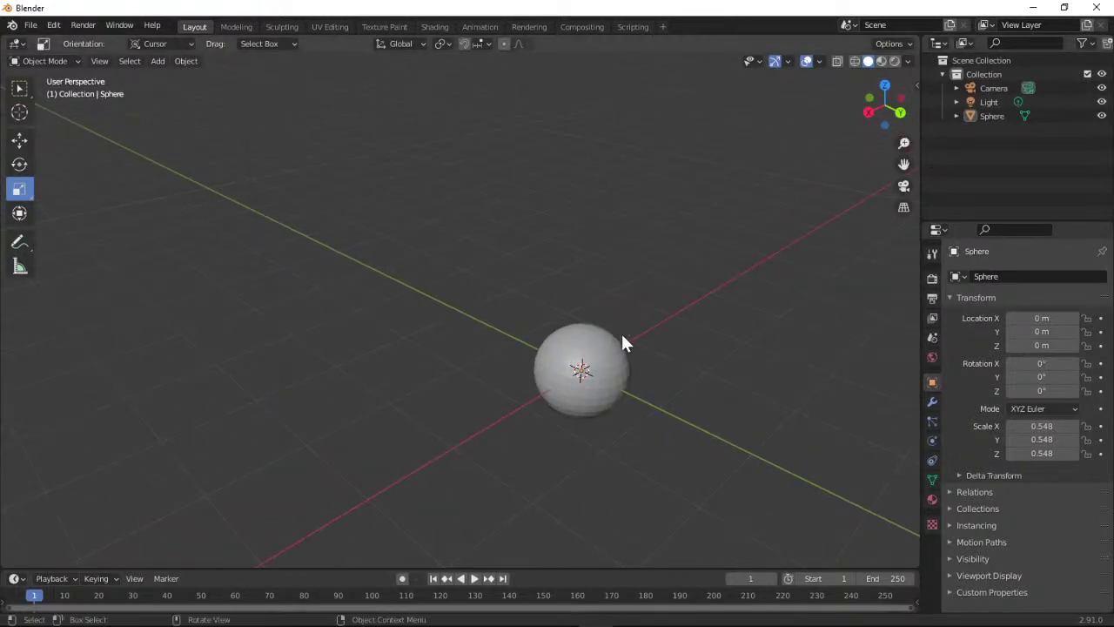
pyautogui.moveTo(621, 333); pyautogui.dragTo(563, 344)
pyautogui.click(679, 260)
pyautogui.moveTo(903, 164)
pyautogui.mouseDown()
pyautogui.moveTo(714, 190)
pyautogui.moveTo(912, 146)
pyautogui.moveTo(908, 100)
pyautogui.moveTo(909, 111)
pyautogui.moveTo(816, 126)
pyautogui.moveTo(909, 8)
pyautogui.moveTo(931, 31)
pyautogui.moveTo(889, 171)
pyautogui.mouseUp()
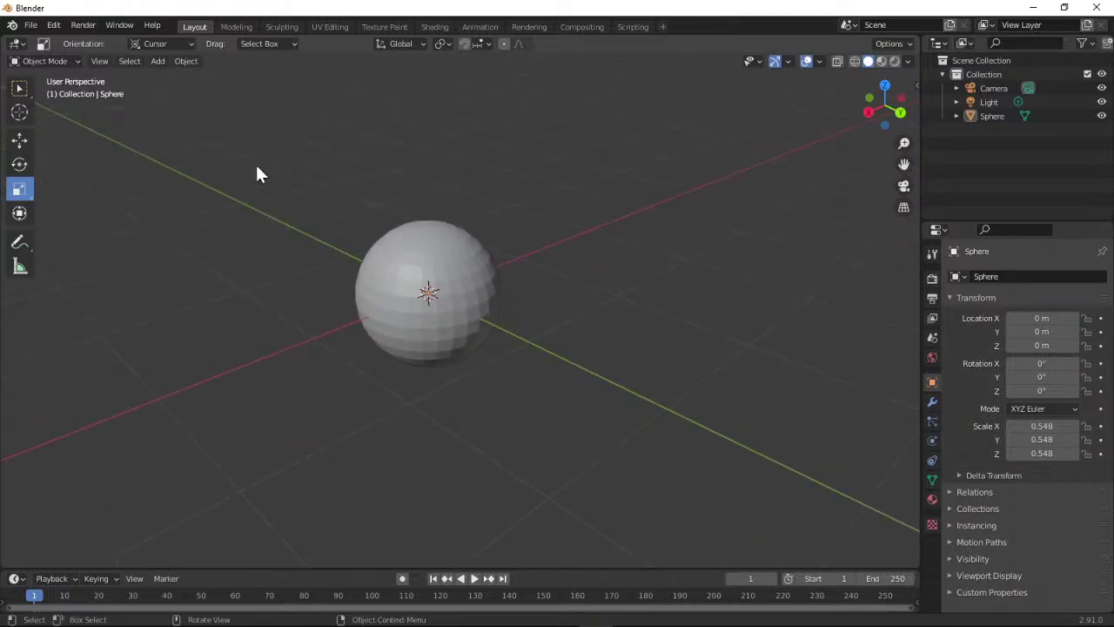
# Add a second UV sphere via Add > Mesh, scale it to 0.436, then minimize Blender.
pyautogui.click(154, 62)
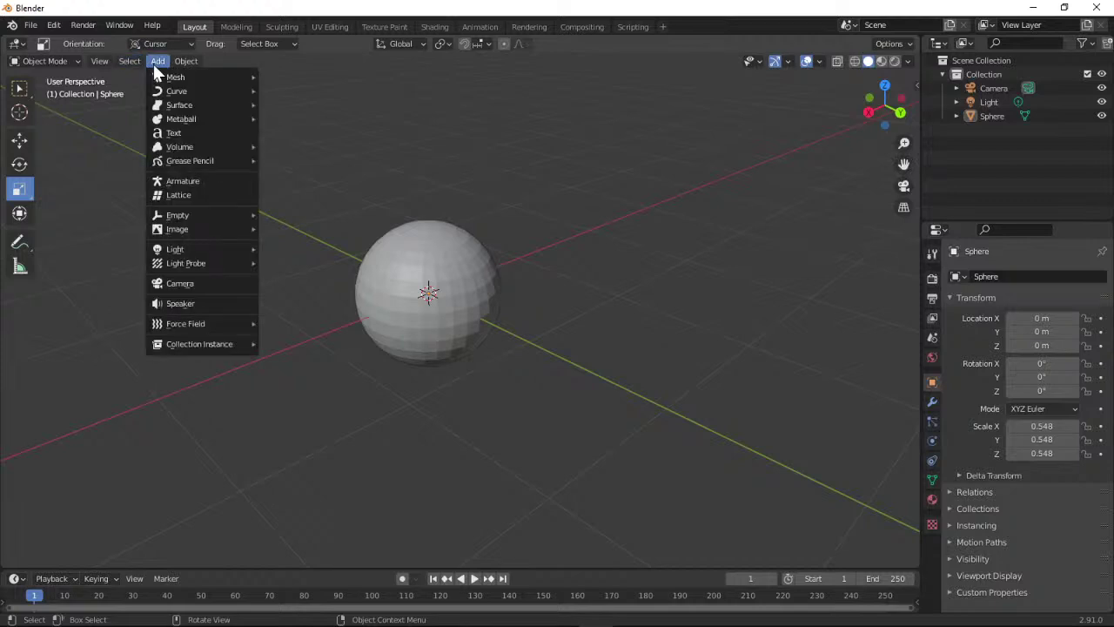
pyautogui.moveTo(189, 80)
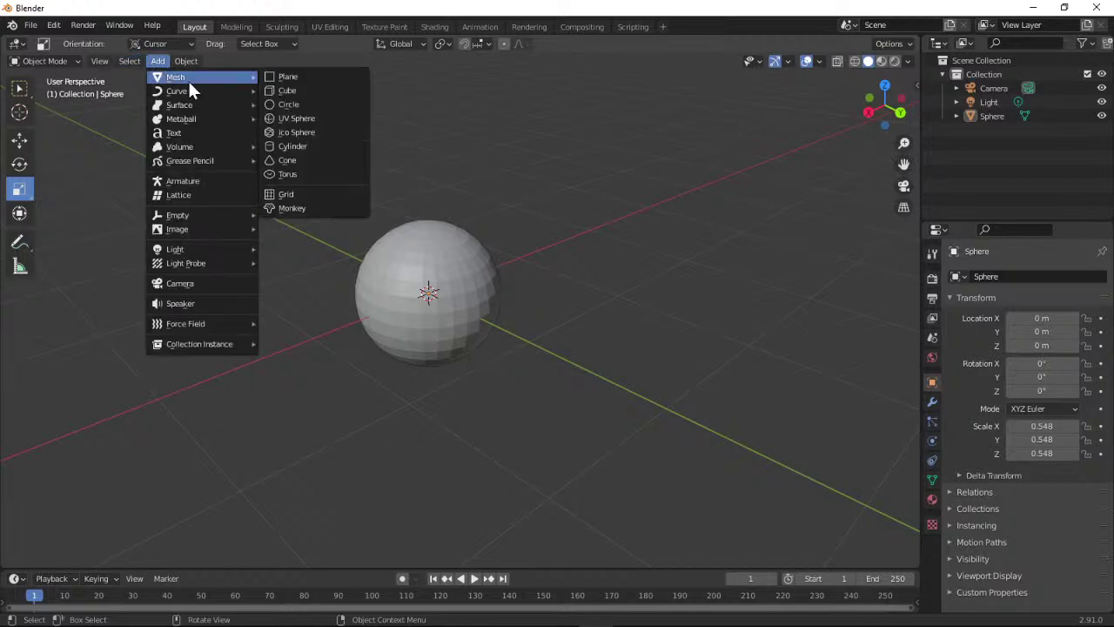
pyautogui.click(300, 118)
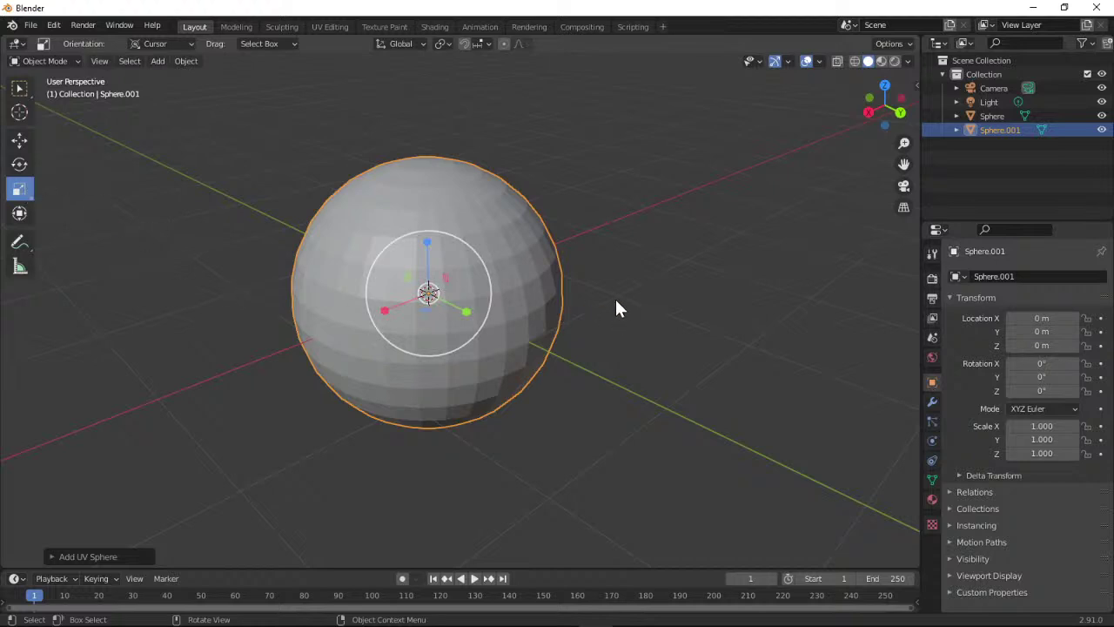
pyautogui.press('s')
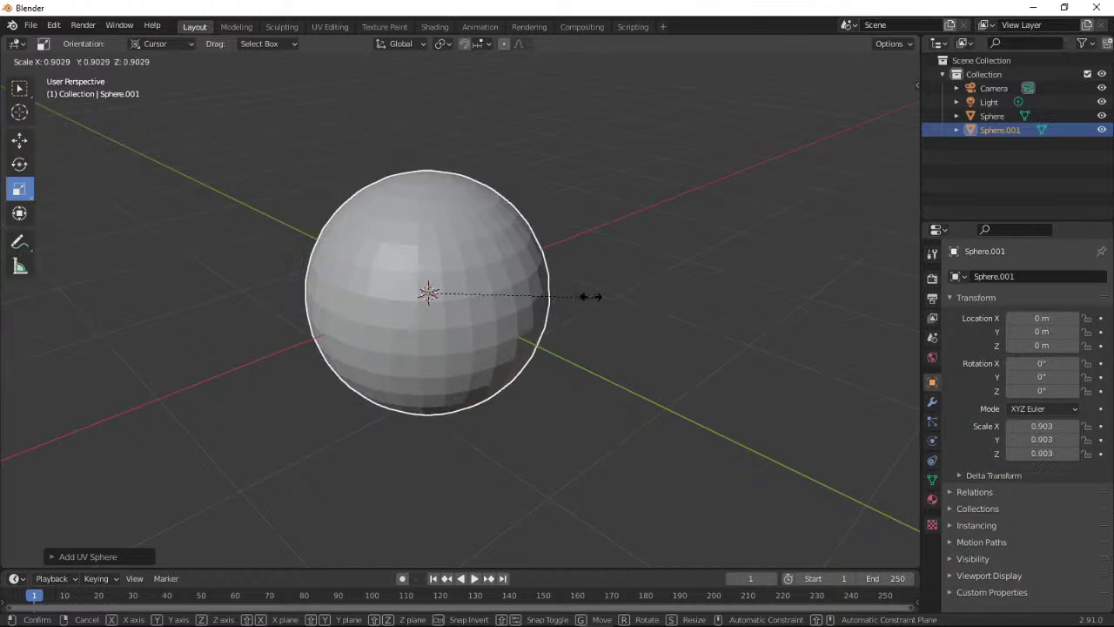
pyautogui.click(507, 304)
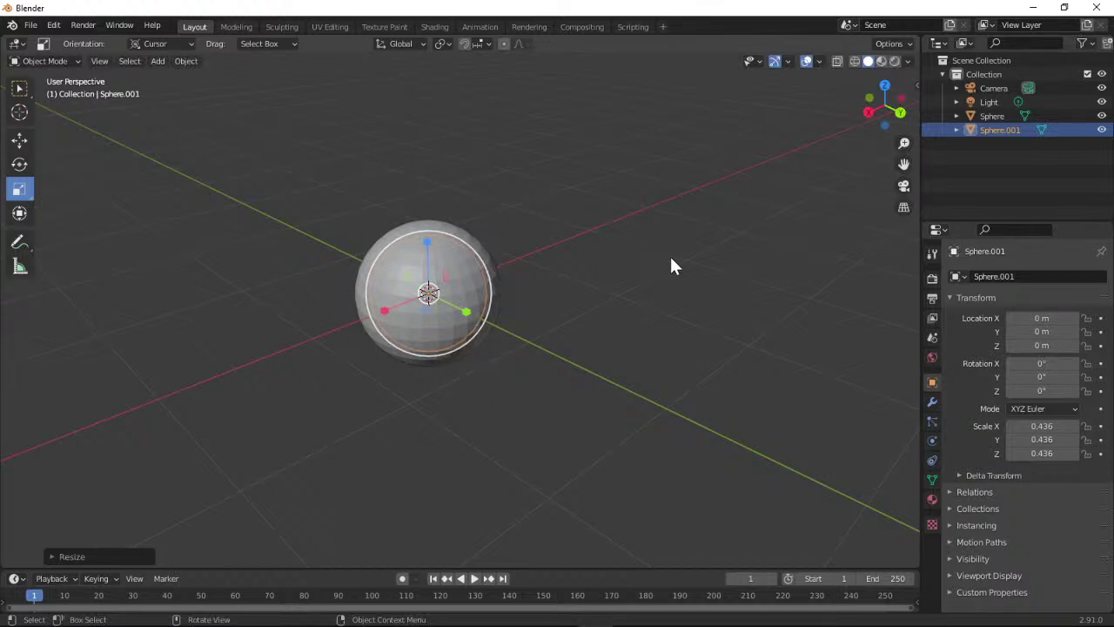
pyautogui.click(1018, 7)
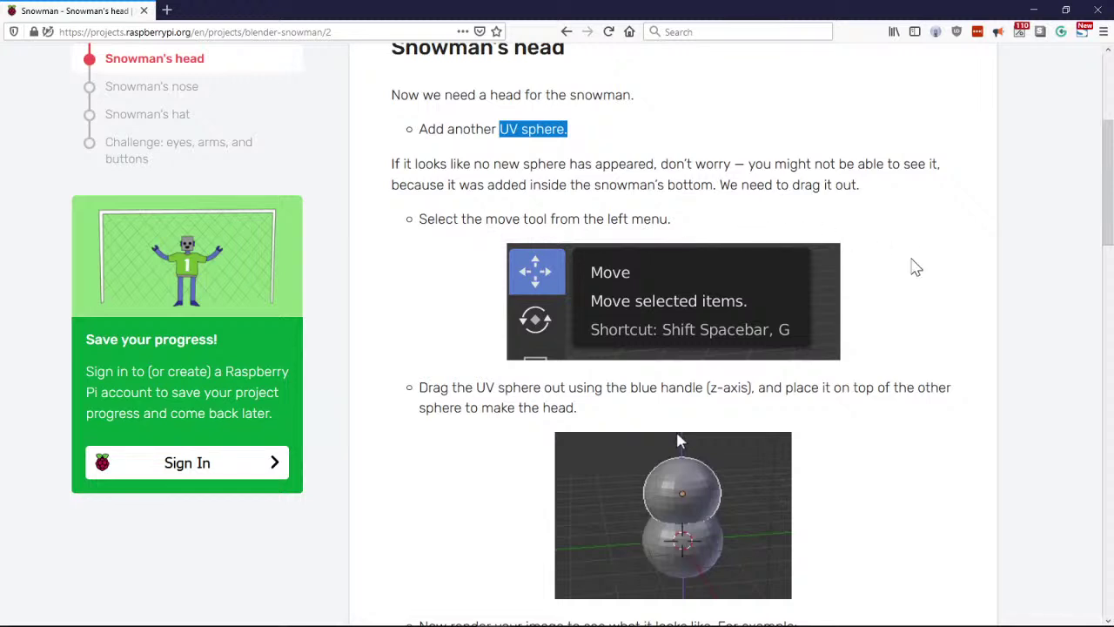
# Scroll the Firefox tutorial past the move step down to the render example.
pyautogui.scroll(-3, 598, 320)
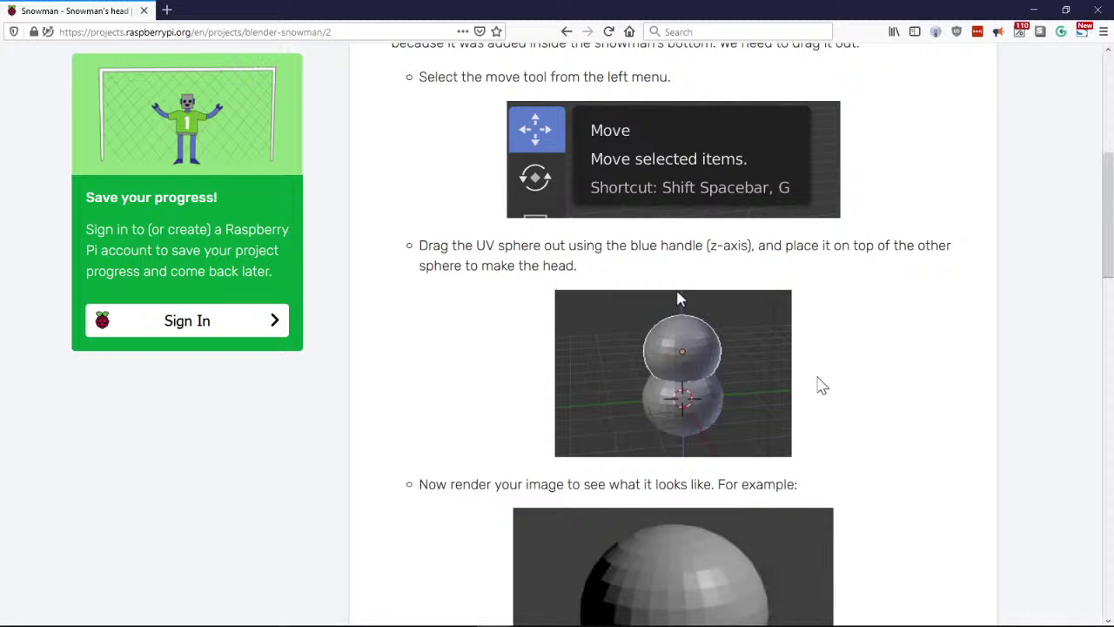
pyautogui.scroll(-3, 888, 351)
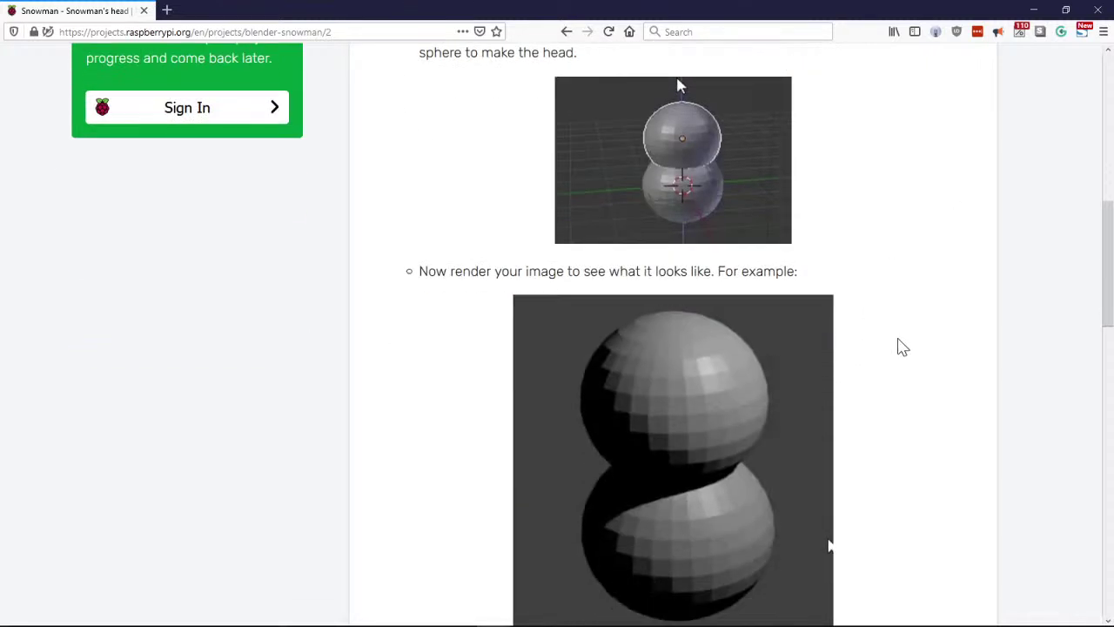
pyautogui.scroll(-2, 903, 336)
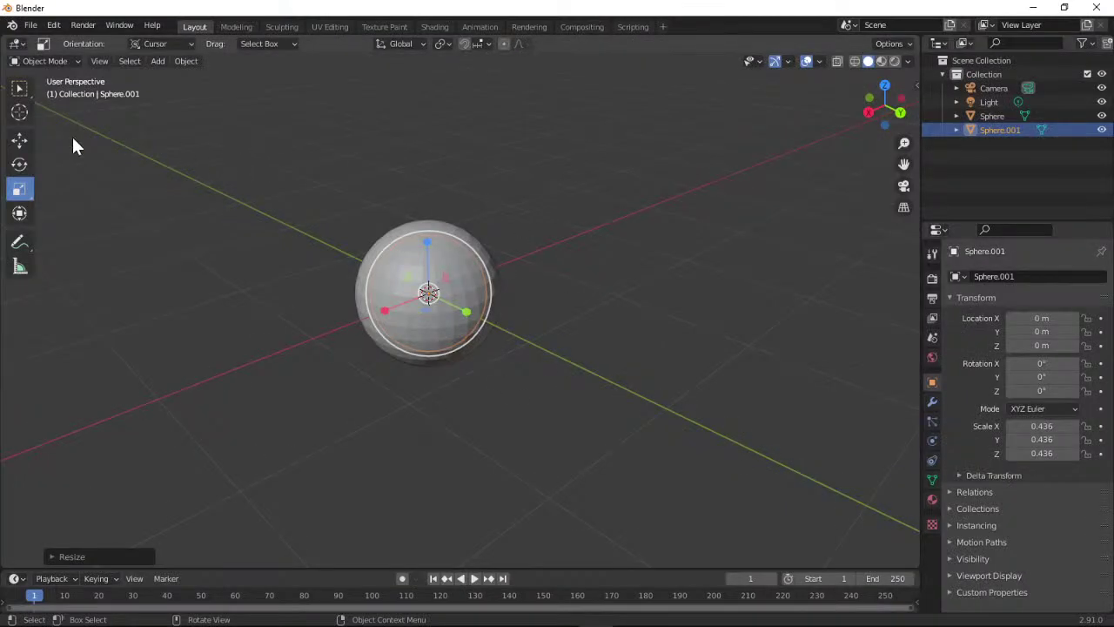
# Lift Sphere.001 along Z to 0.64356 m onto the body and check it through the camera.
pyautogui.click(15, 148)
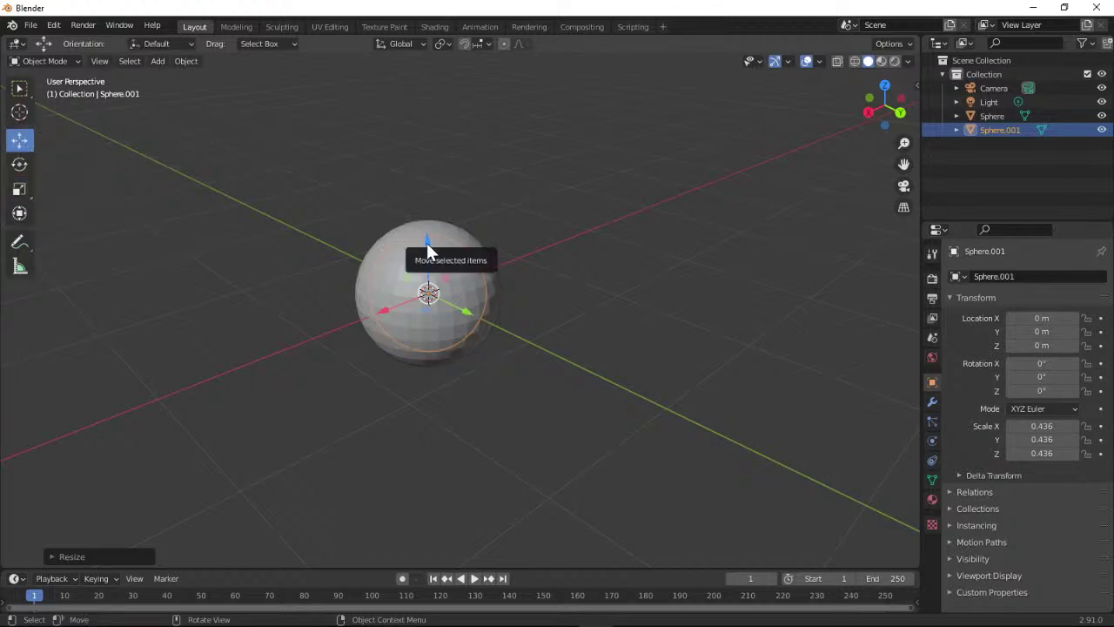
pyautogui.moveTo(427, 243); pyautogui.dragTo(422, 169)
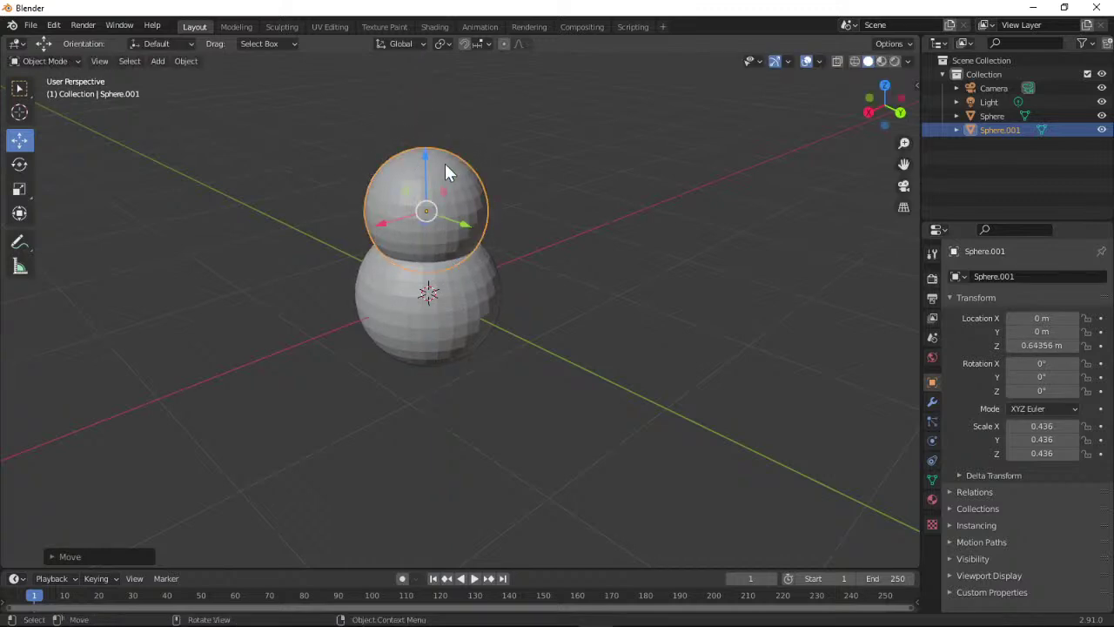
pyautogui.click(610, 284)
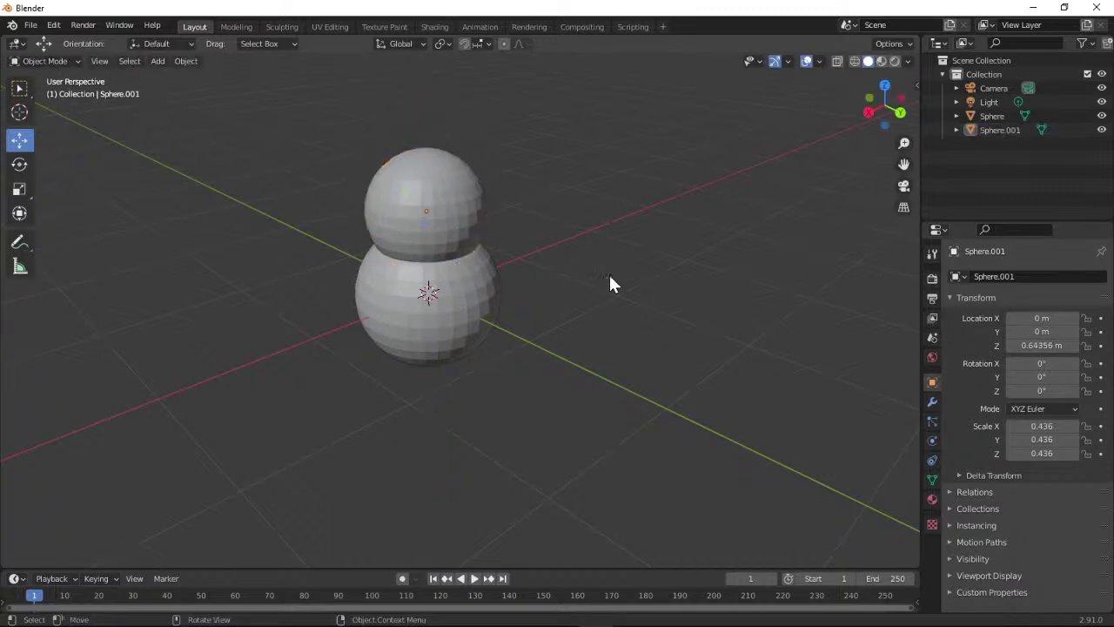
pyautogui.click(903, 186)
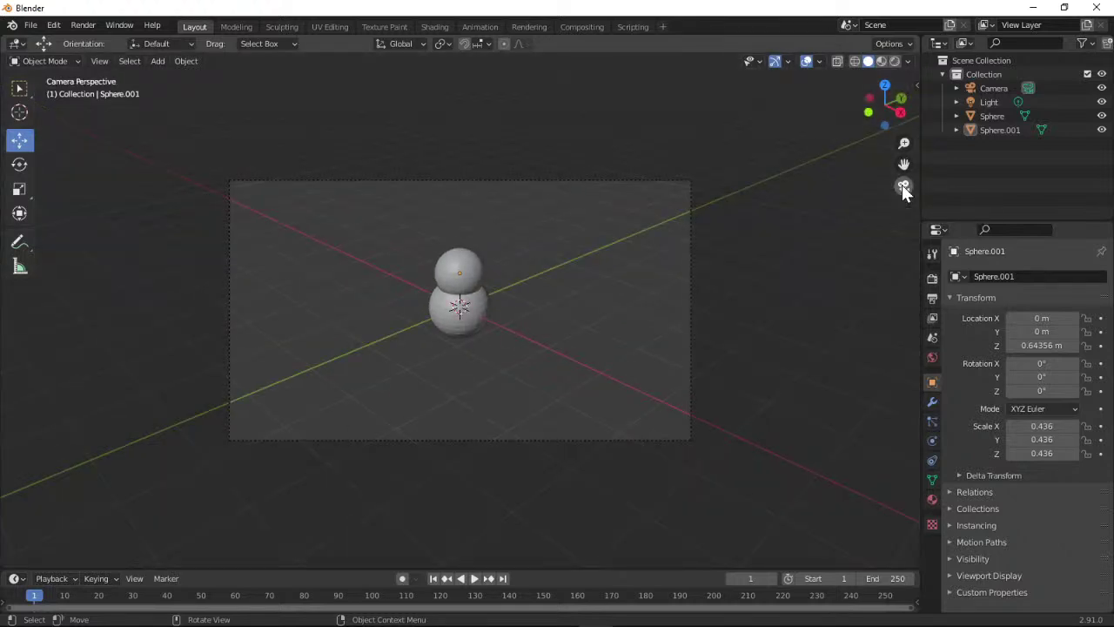
pyautogui.click(903, 187)
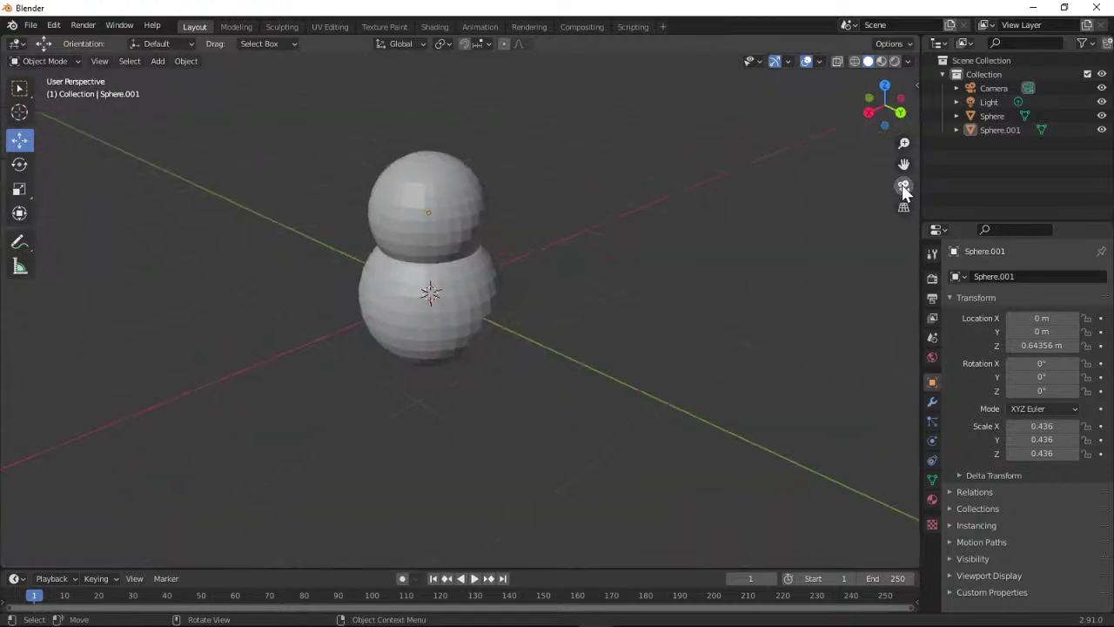
pyautogui.click(442, 196)
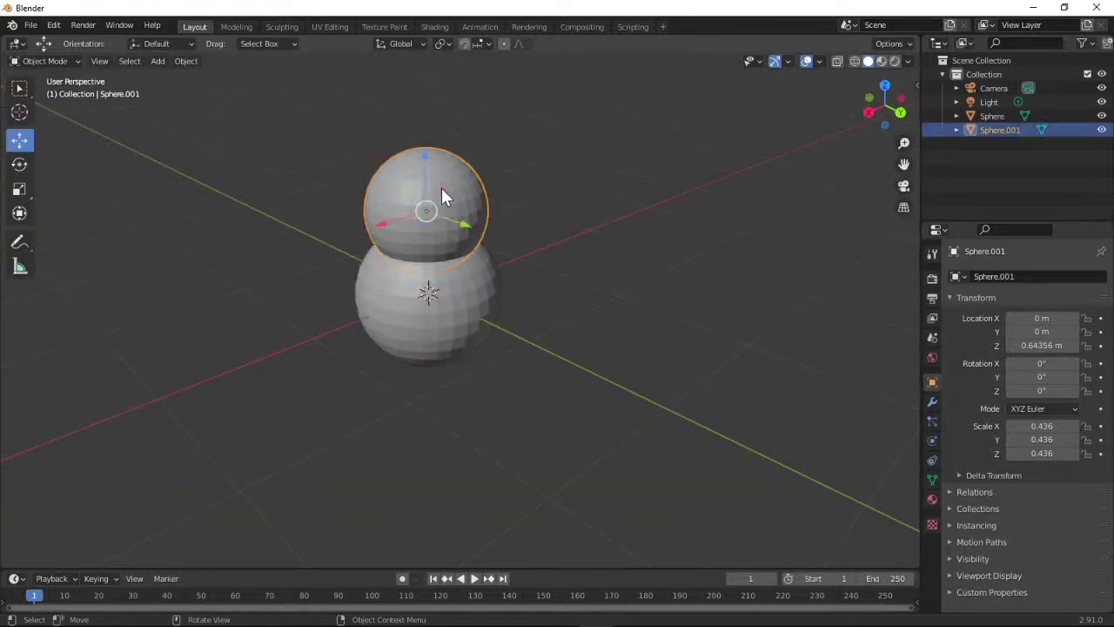
# Scale the body sphere up to 1.035, previewing through the camera between attempts.
pyautogui.click(439, 291)
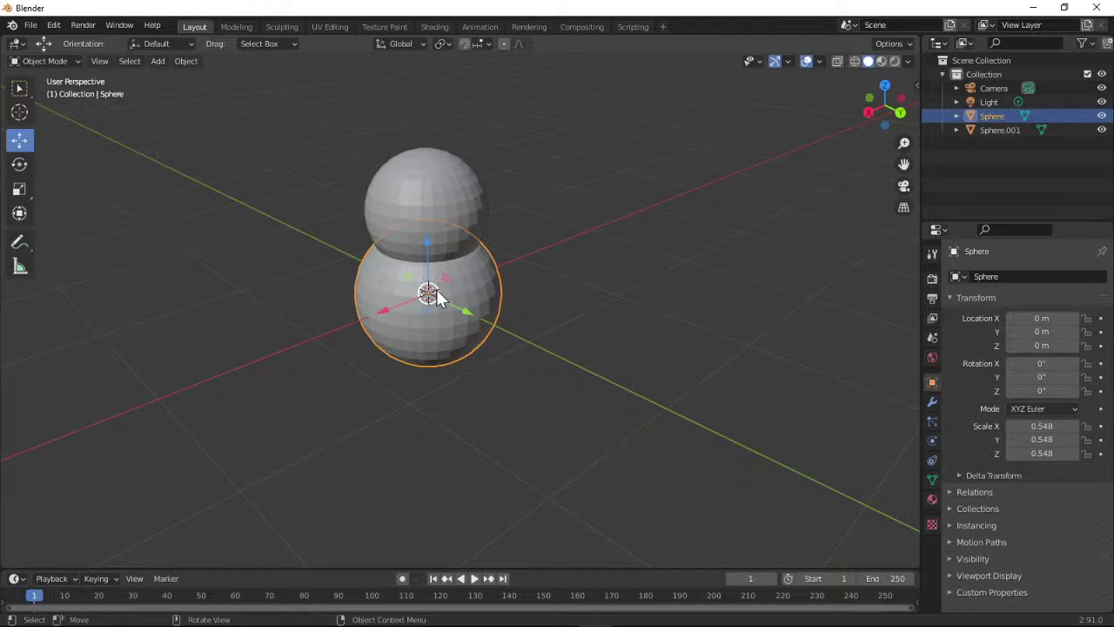
pyautogui.press('s')
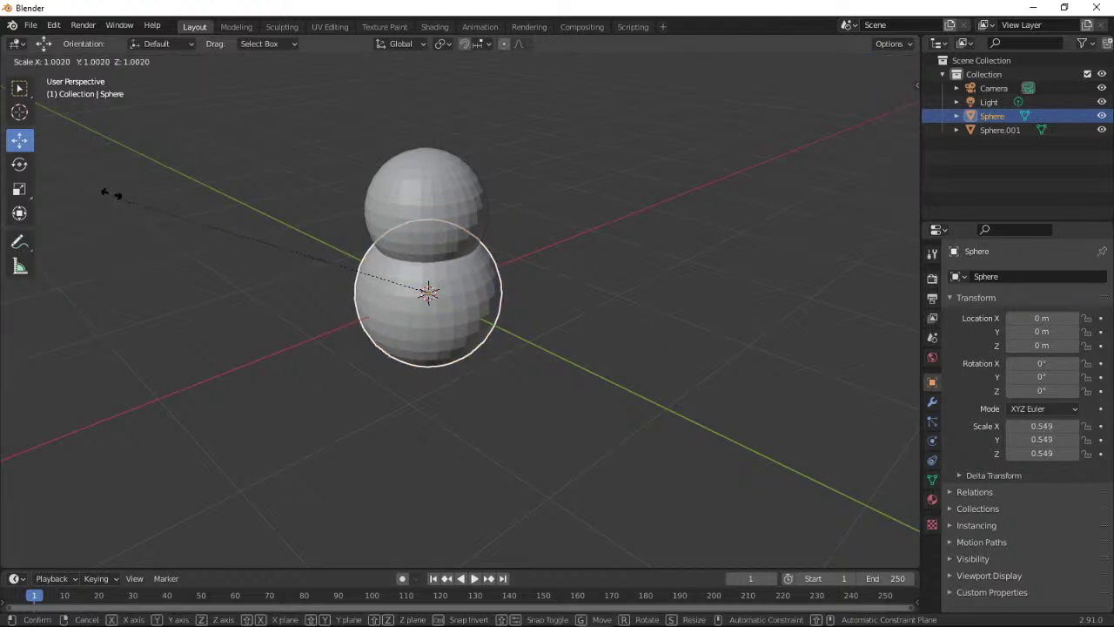
pyautogui.click(883, 152)
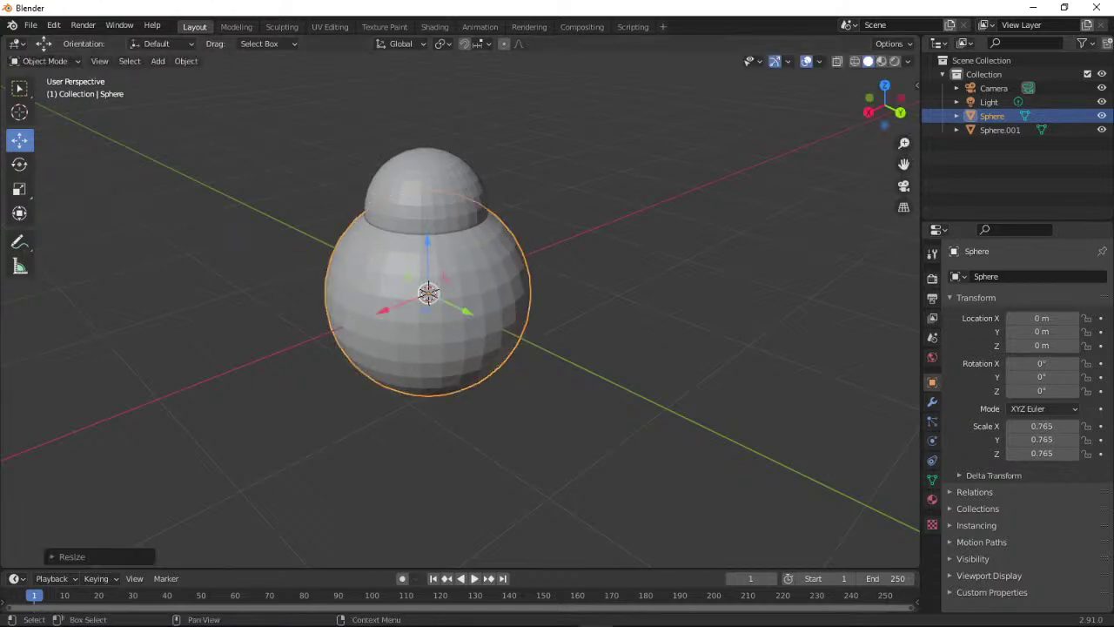
pyautogui.click(904, 186)
pyautogui.click(904, 186)
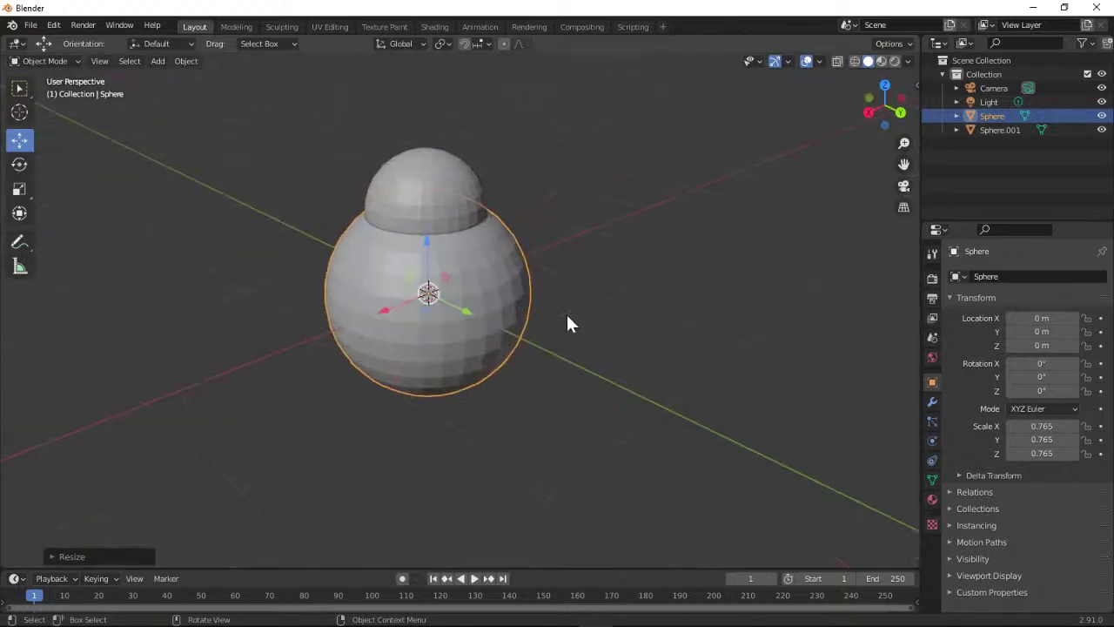
pyautogui.press('s')
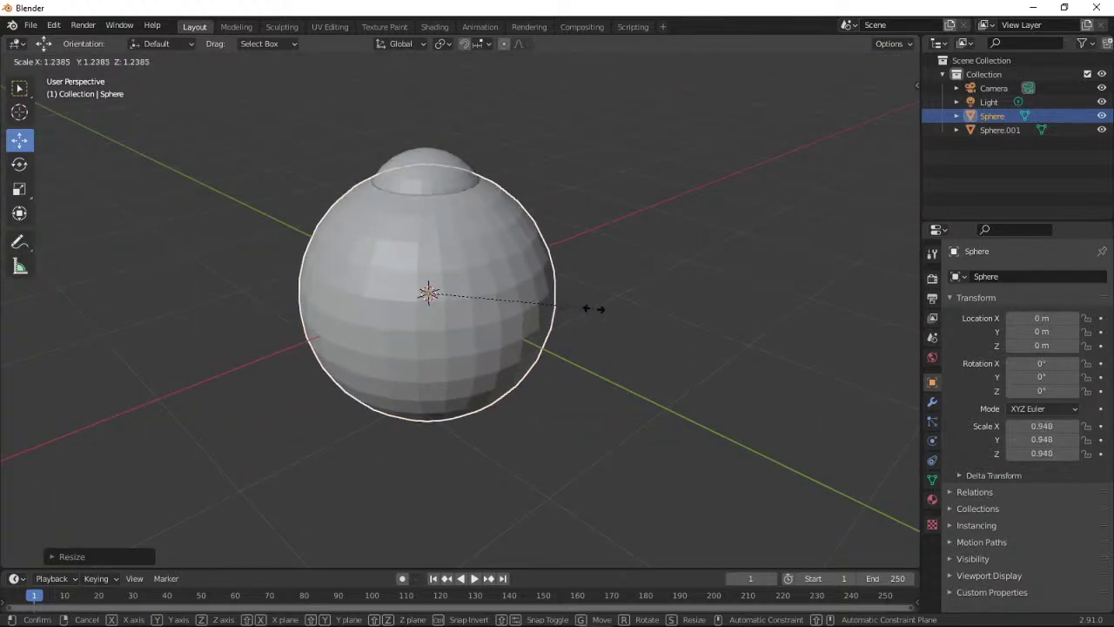
pyautogui.press('Escape')
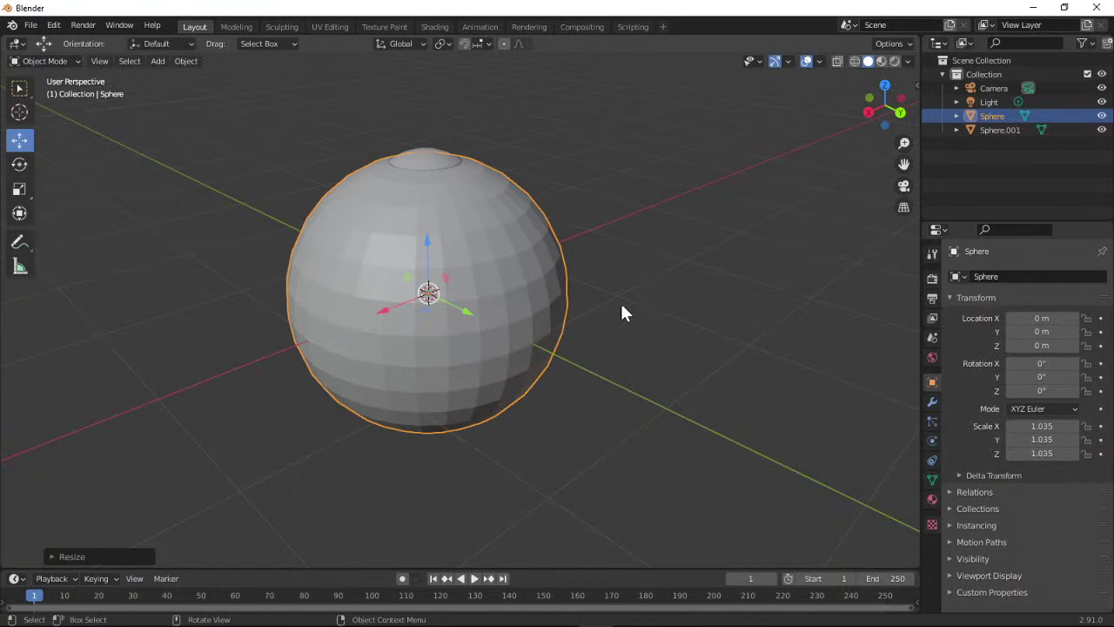
pyautogui.click(903, 185)
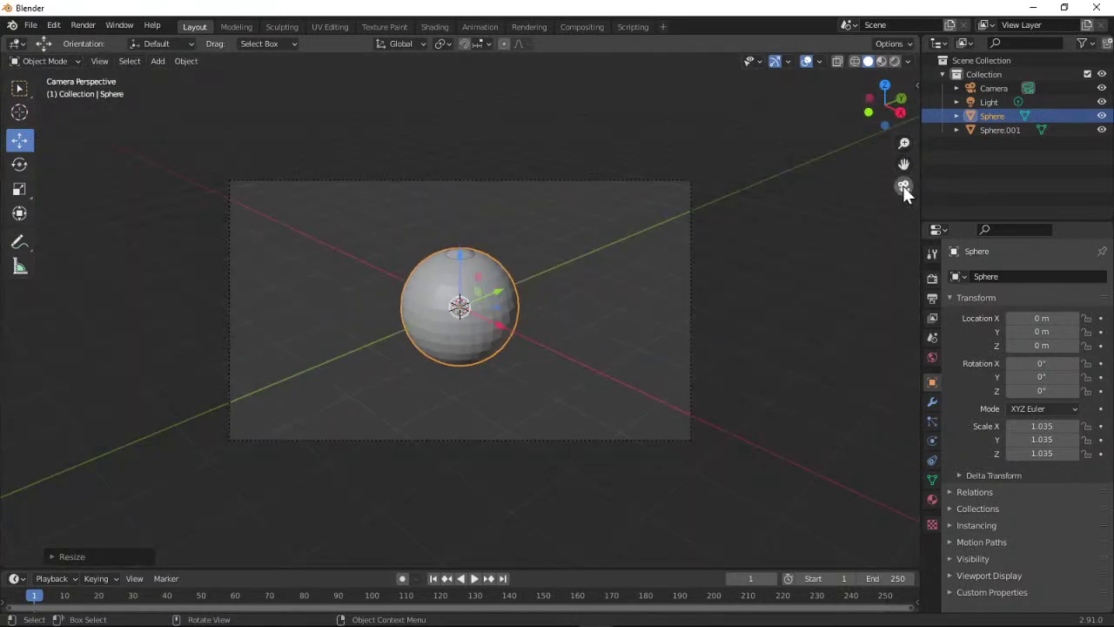
pyautogui.click(903, 186)
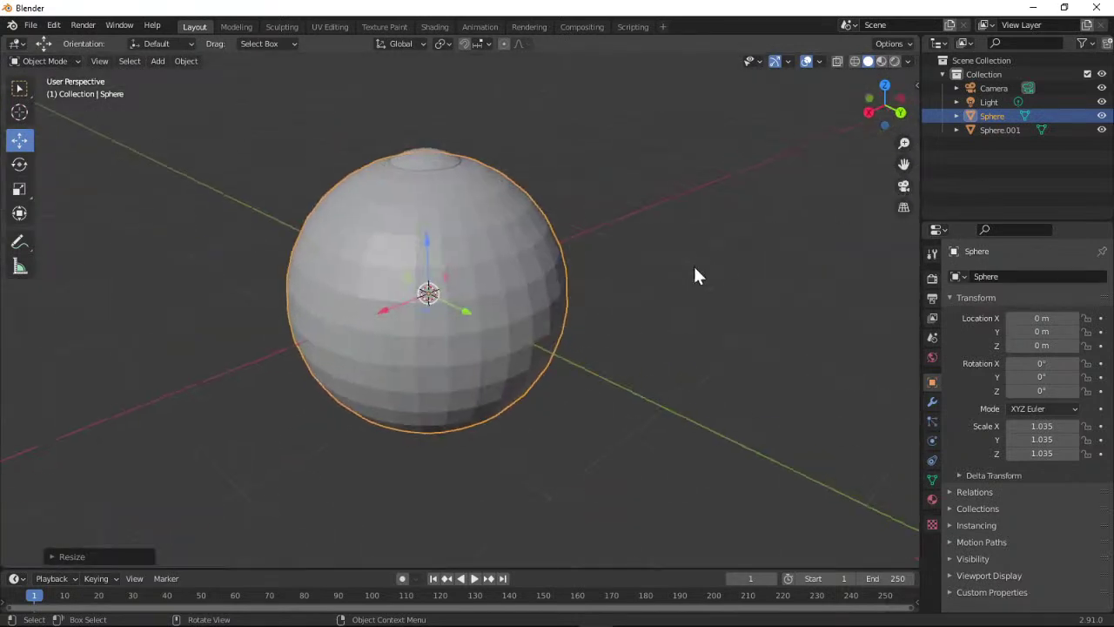
# Raise the head sphere Sphere.001 to Z 1.2341 m so it rests on the body.
pyautogui.click(420, 163)
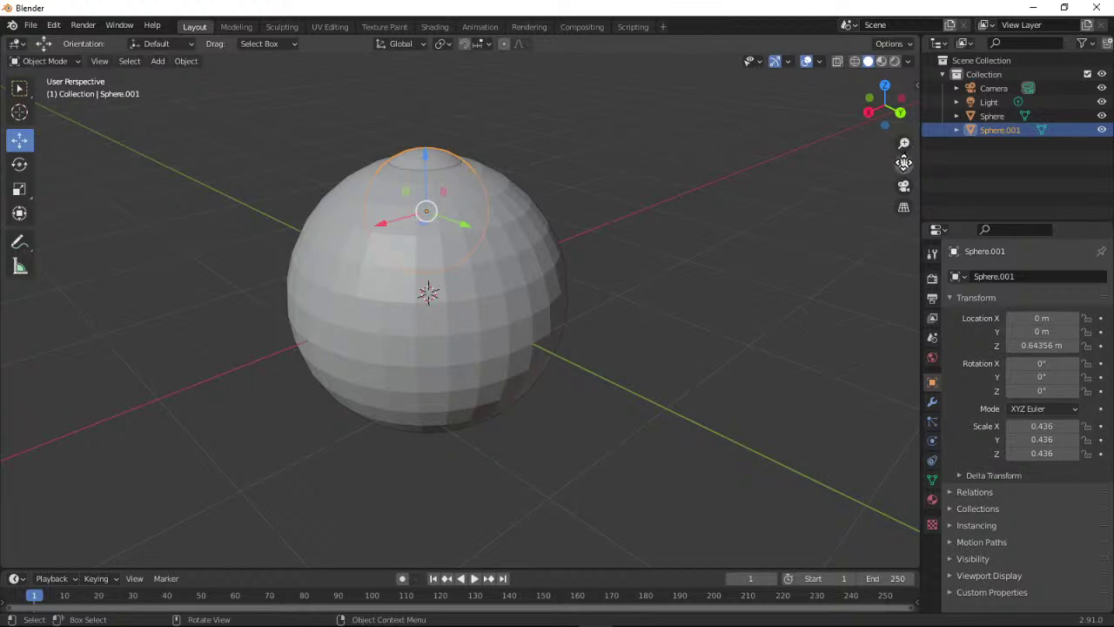
pyautogui.moveTo(903, 163); pyautogui.dragTo(869, 166)
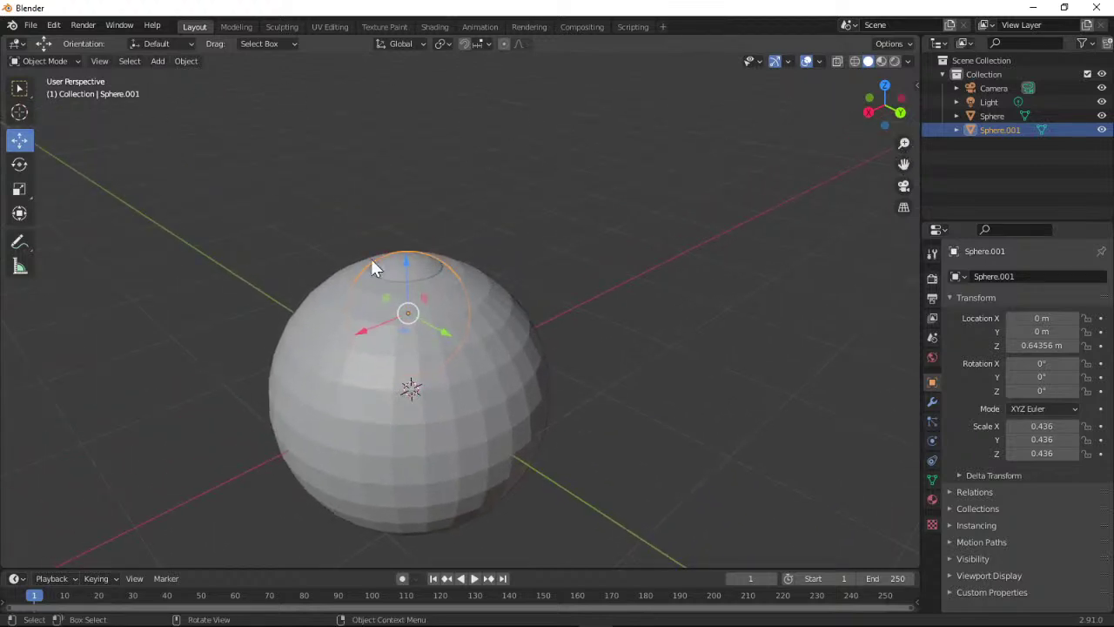
pyautogui.moveTo(411, 272); pyautogui.dragTo(392, 183)
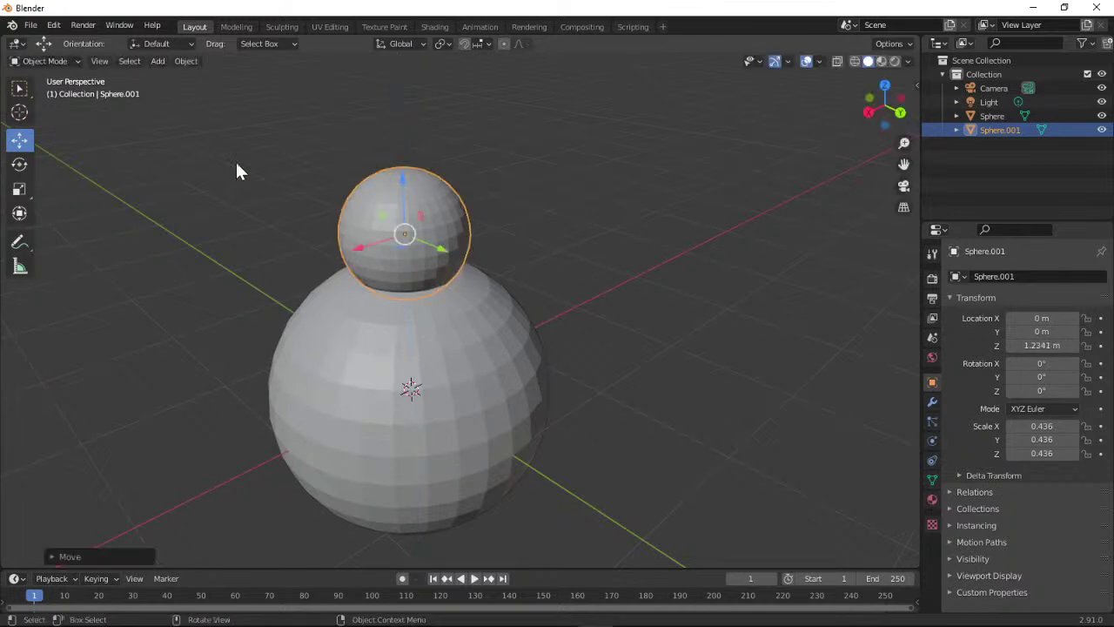
# Enlarge the head sphere uniformly to scale 0.636 and check it from the camera view.
pyautogui.click(20, 191)
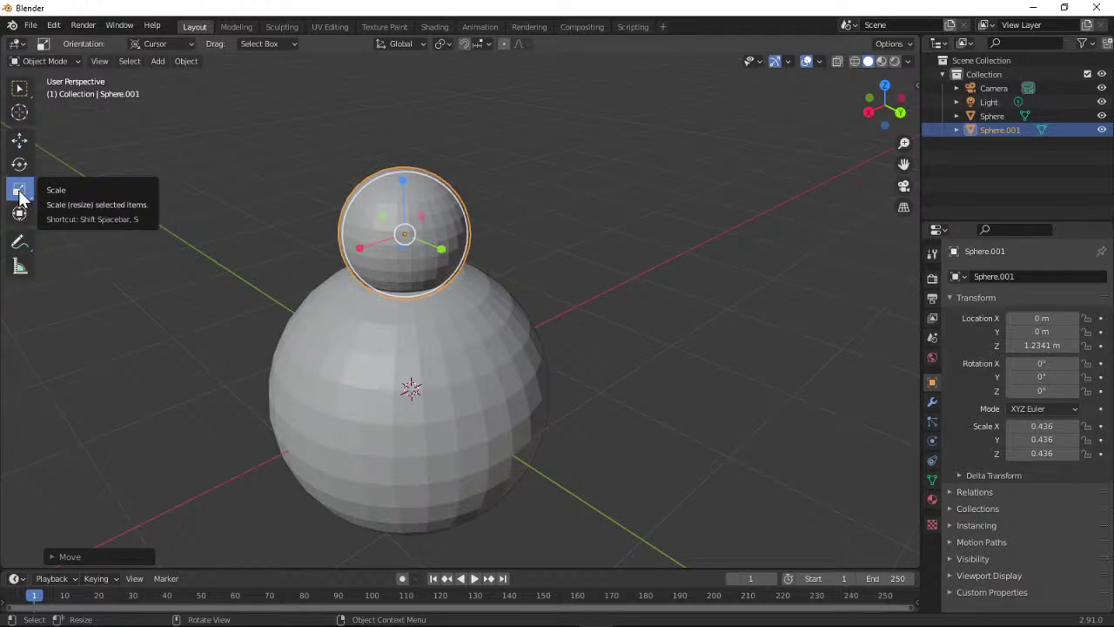
pyautogui.moveTo(342, 224); pyautogui.dragTo(305, 229)
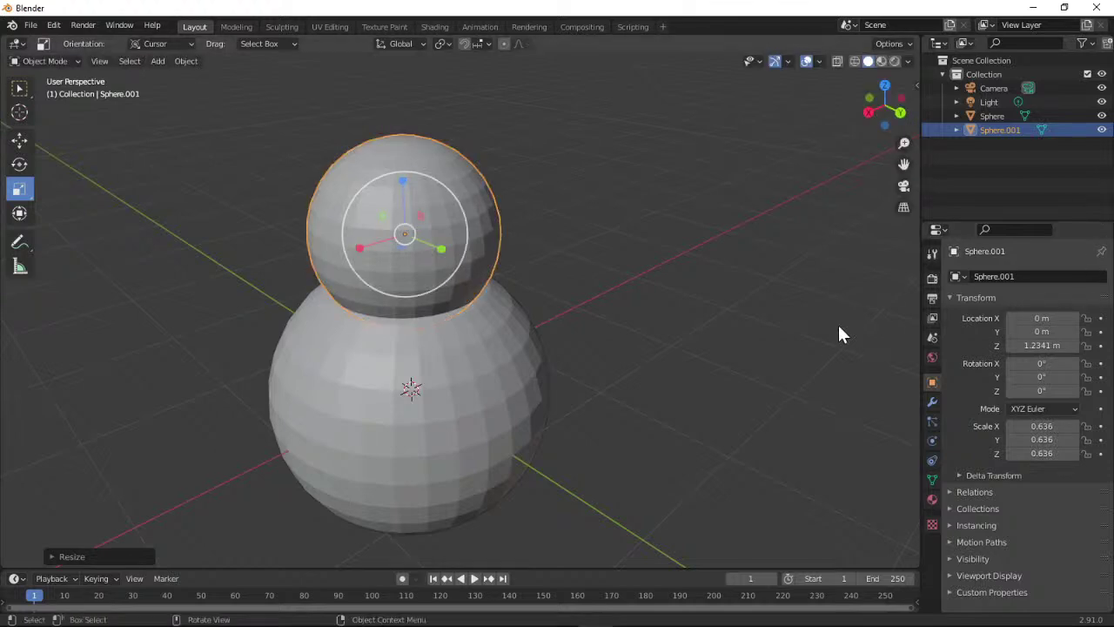
pyautogui.moveTo(884, 97); pyautogui.dragTo(922, 169)
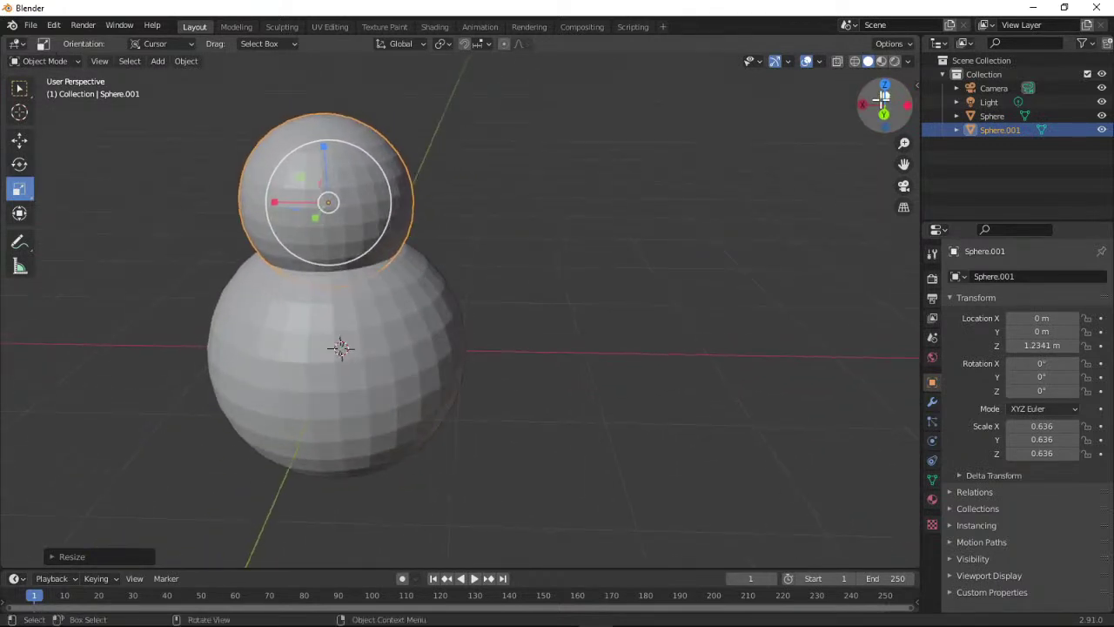
pyautogui.click(905, 184)
pyautogui.click(903, 185)
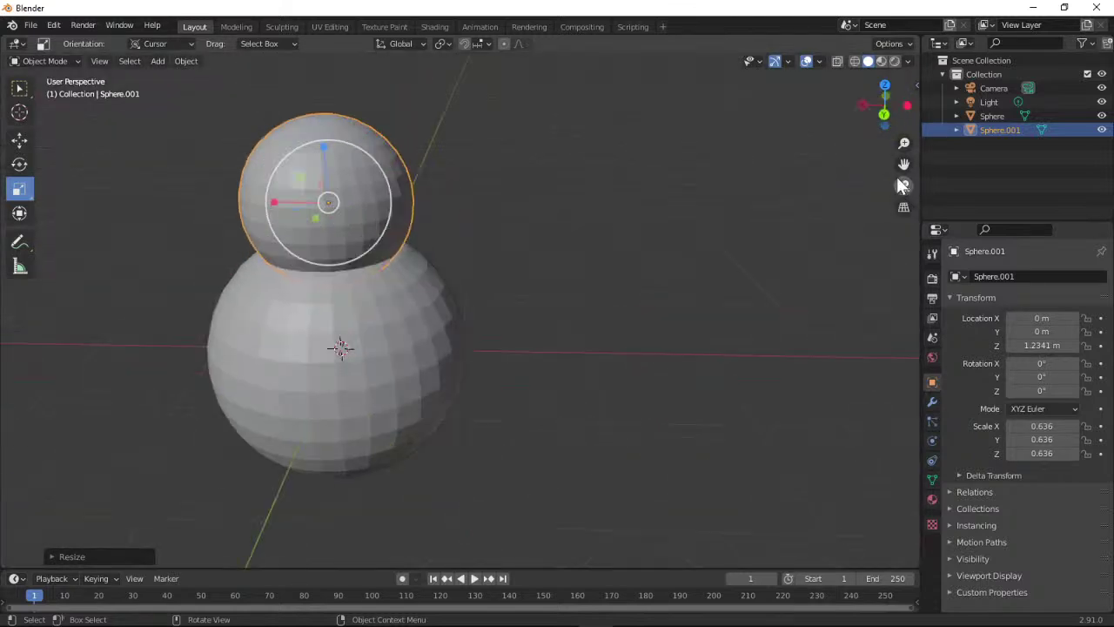
pyautogui.click(80, 25)
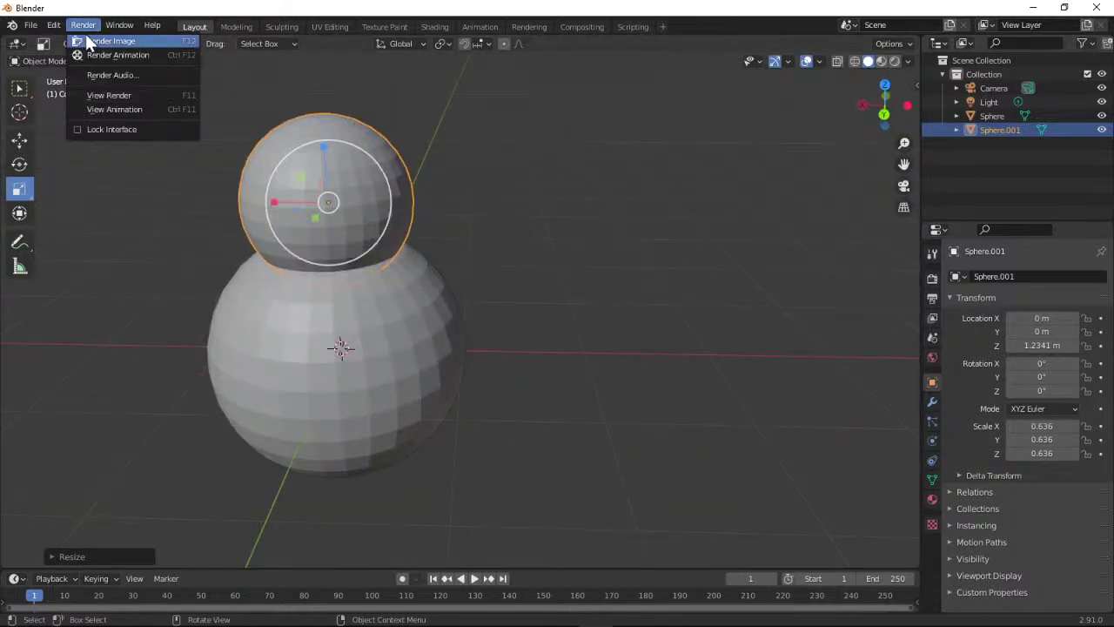
# Render the snowman image, inspect the result, and close the render window.
pyautogui.click(86, 36)
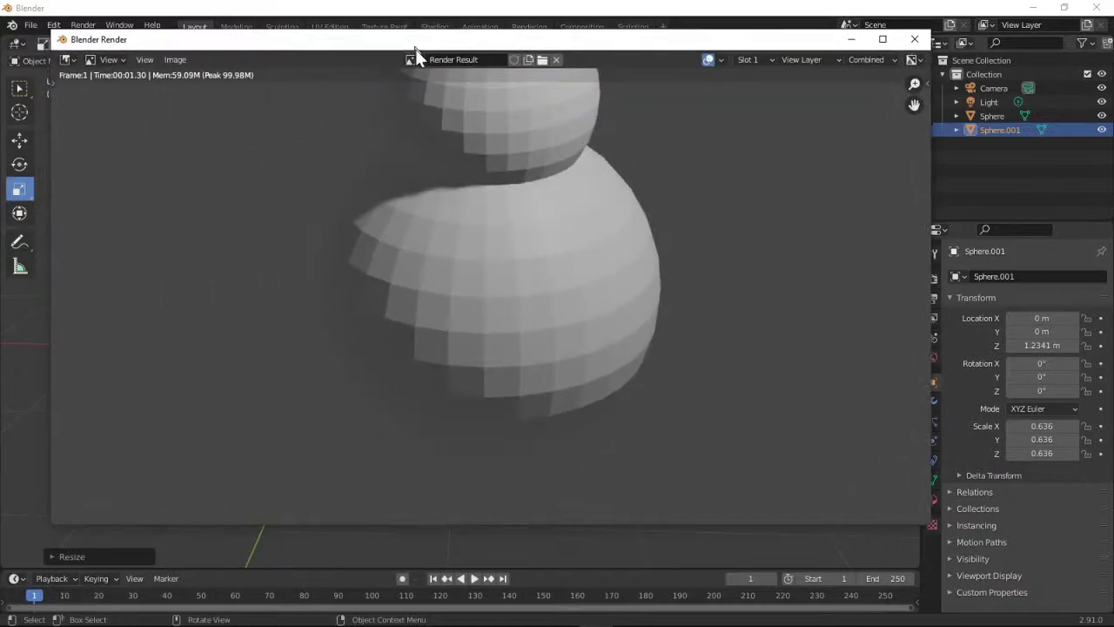
pyautogui.moveTo(415, 48); pyautogui.dragTo(428, 79)
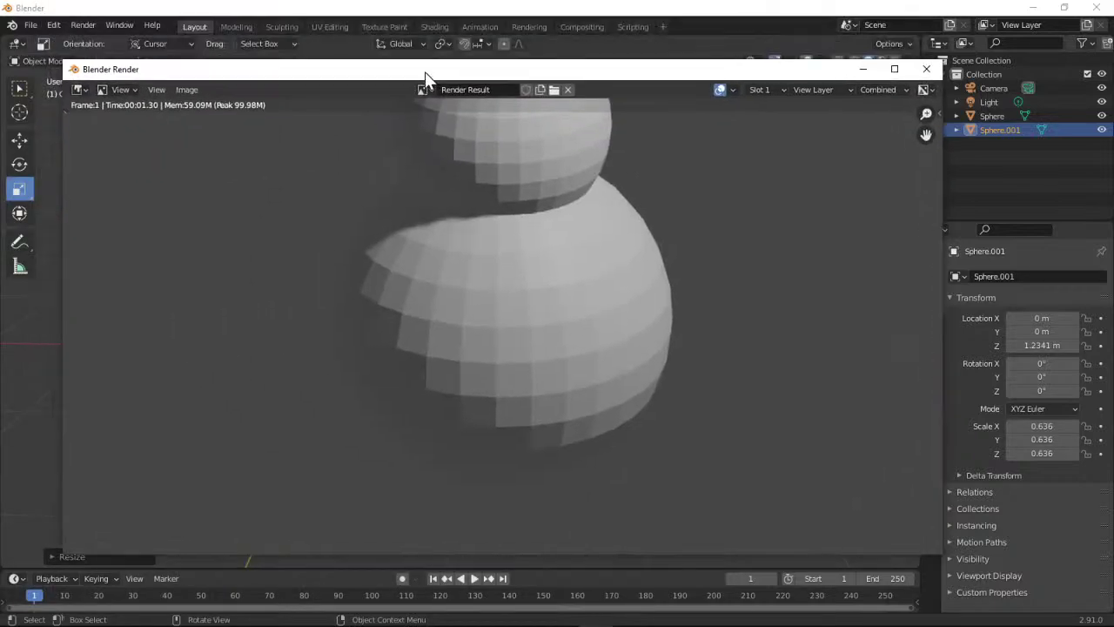
pyautogui.scroll(-3, 696, 286)
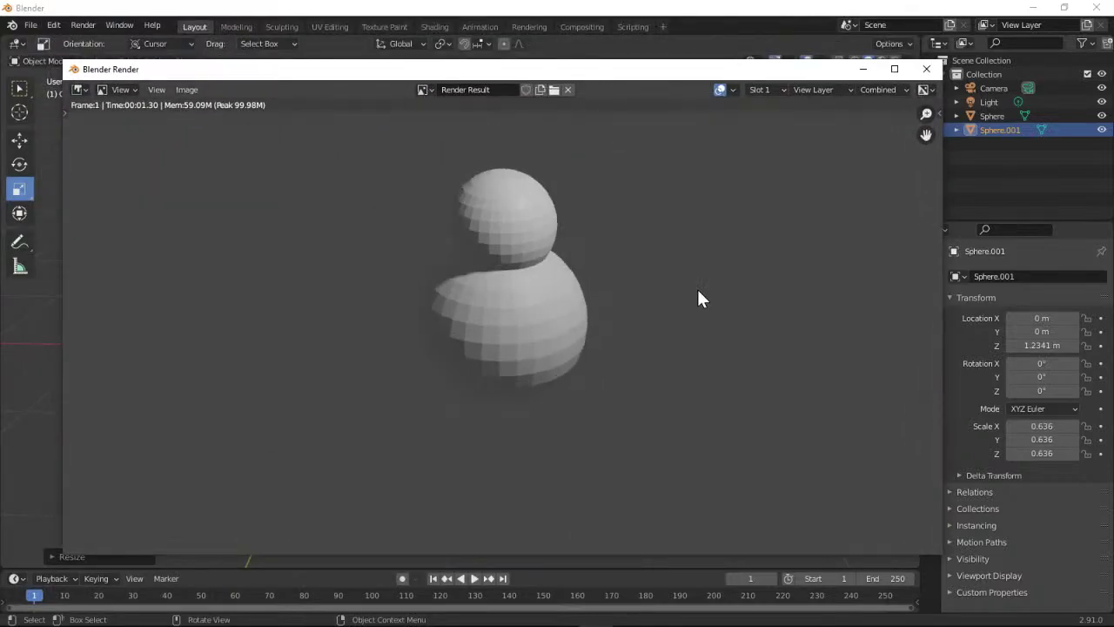
pyautogui.scroll(-6, 699, 293)
pyautogui.scroll(4, 699, 293)
pyautogui.scroll(3, 701, 299)
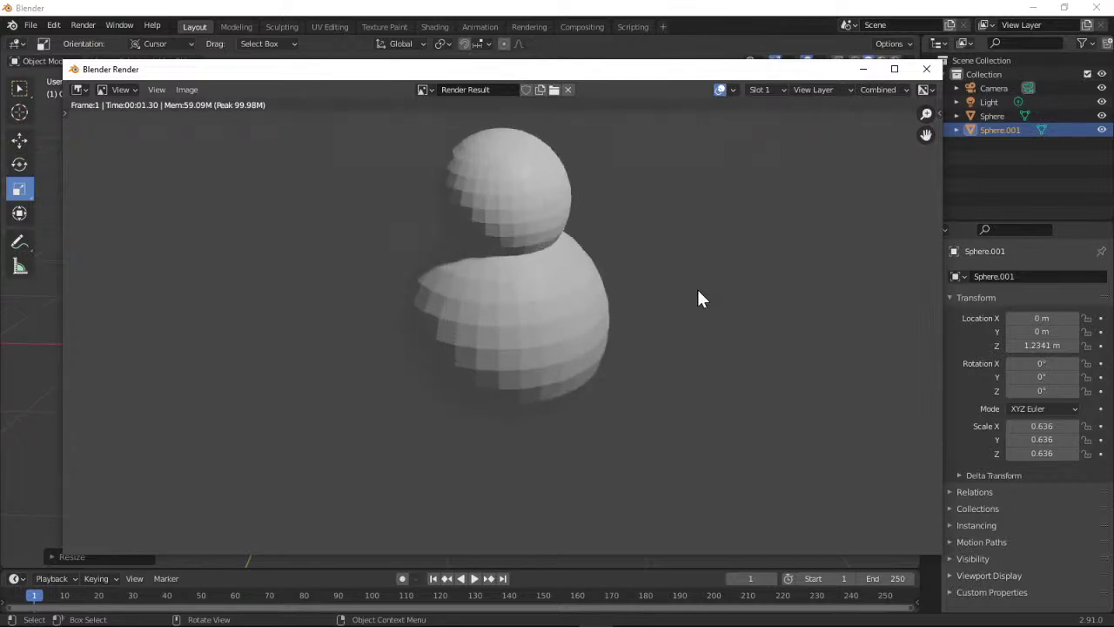
pyautogui.click(926, 68)
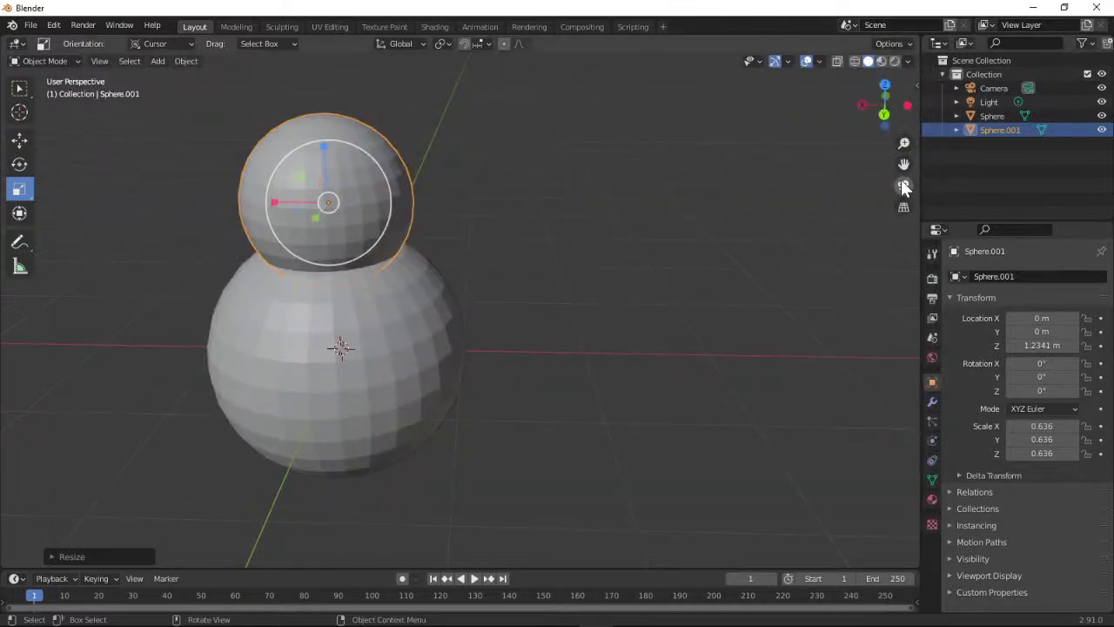
# Render the snowman a second time, reposition the render window to inspect it, then close it.
pyautogui.click(903, 187)
pyautogui.click(903, 185)
pyautogui.click(86, 28)
pyautogui.click(98, 41)
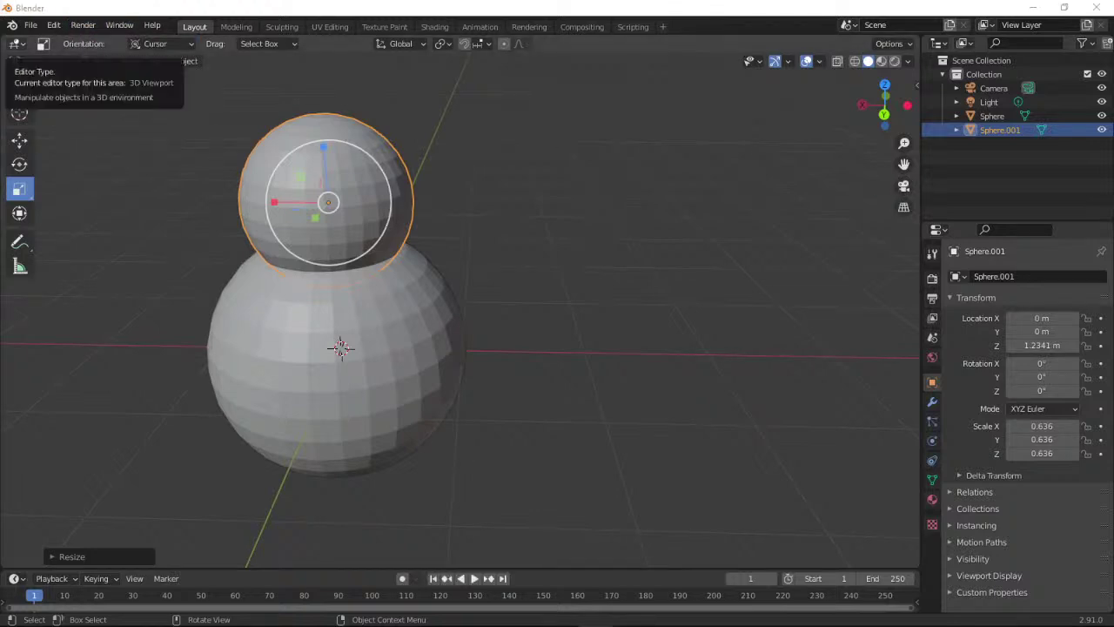
pyautogui.moveTo(279, 66); pyautogui.dragTo(527, 99)
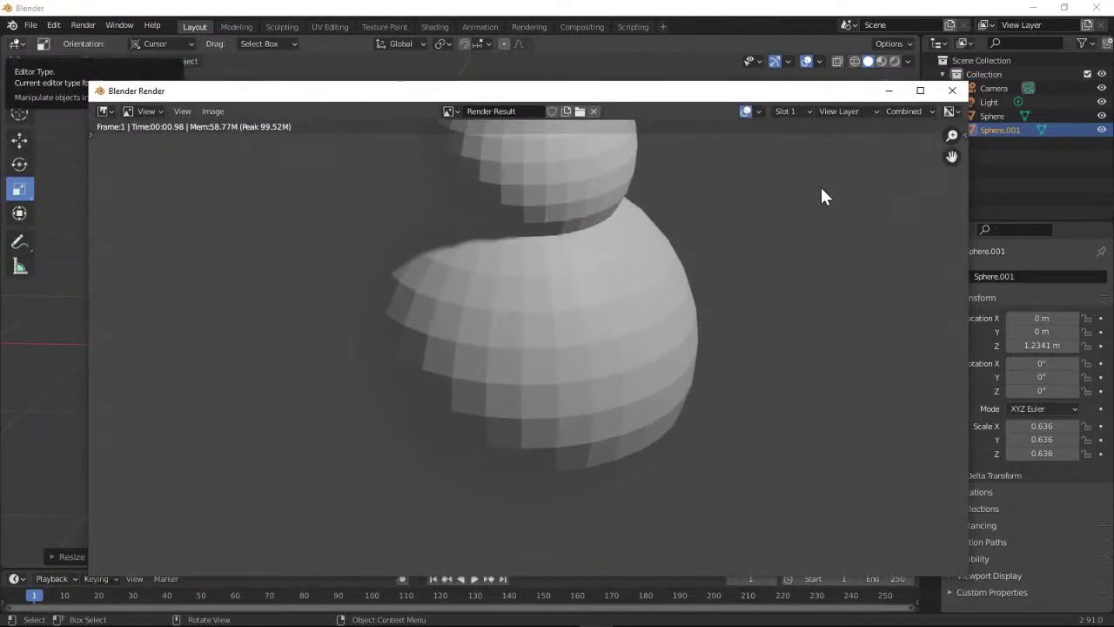
pyautogui.moveTo(947, 156); pyautogui.dragTo(914, 224)
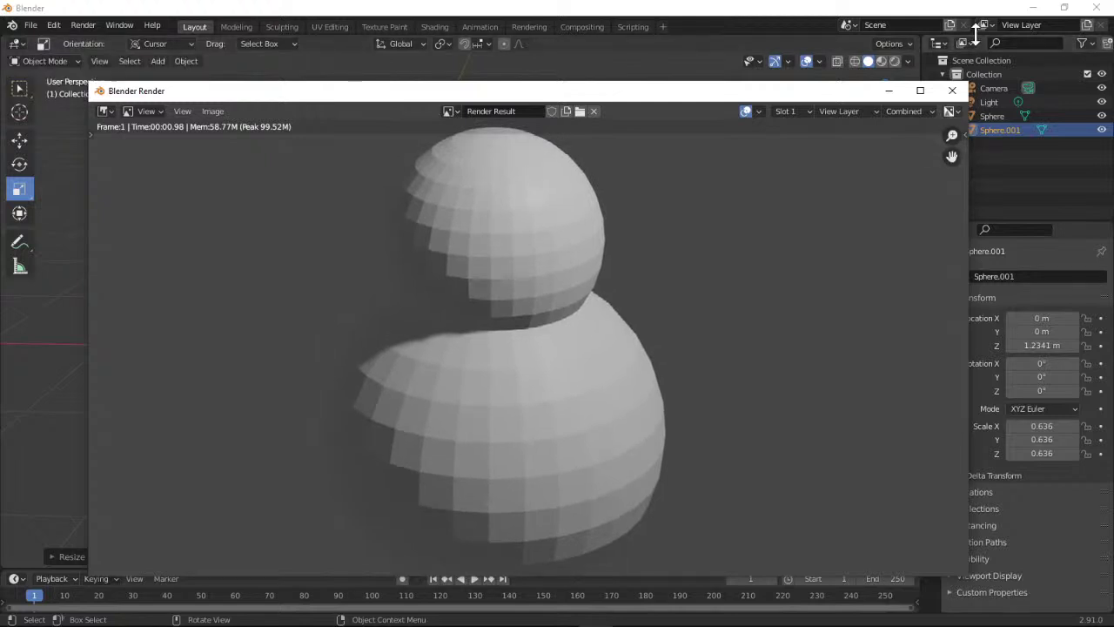
pyautogui.click(952, 91)
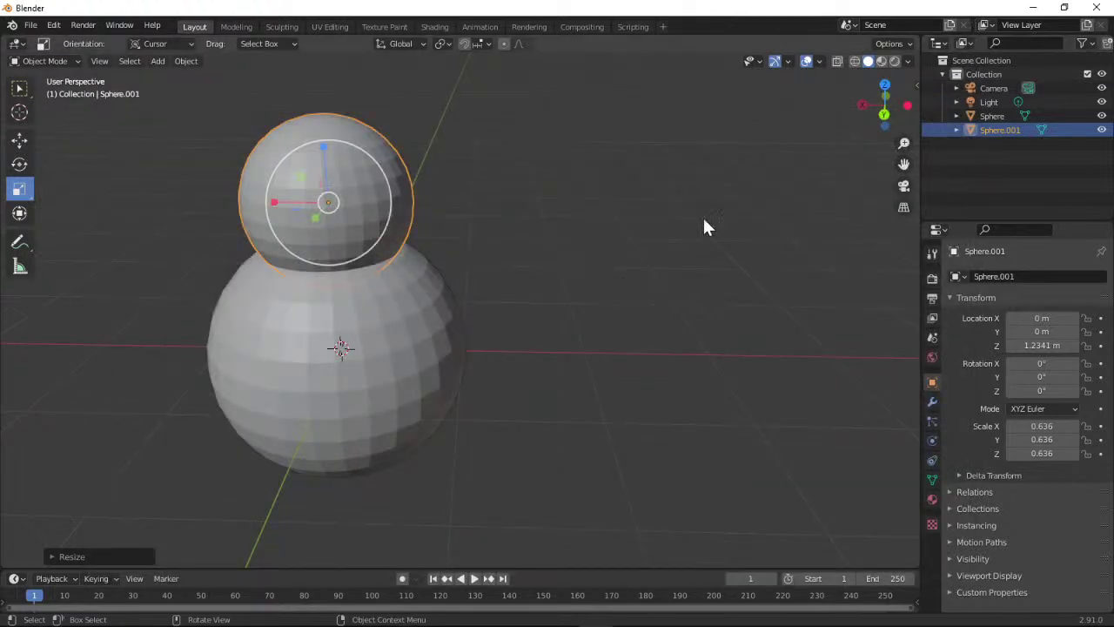
# Deselect the head sphere and check the snowman through the camera view.
pyautogui.moveTo(903, 164); pyautogui.dragTo(1063, 197)
pyautogui.hotkey('alt', 'a')
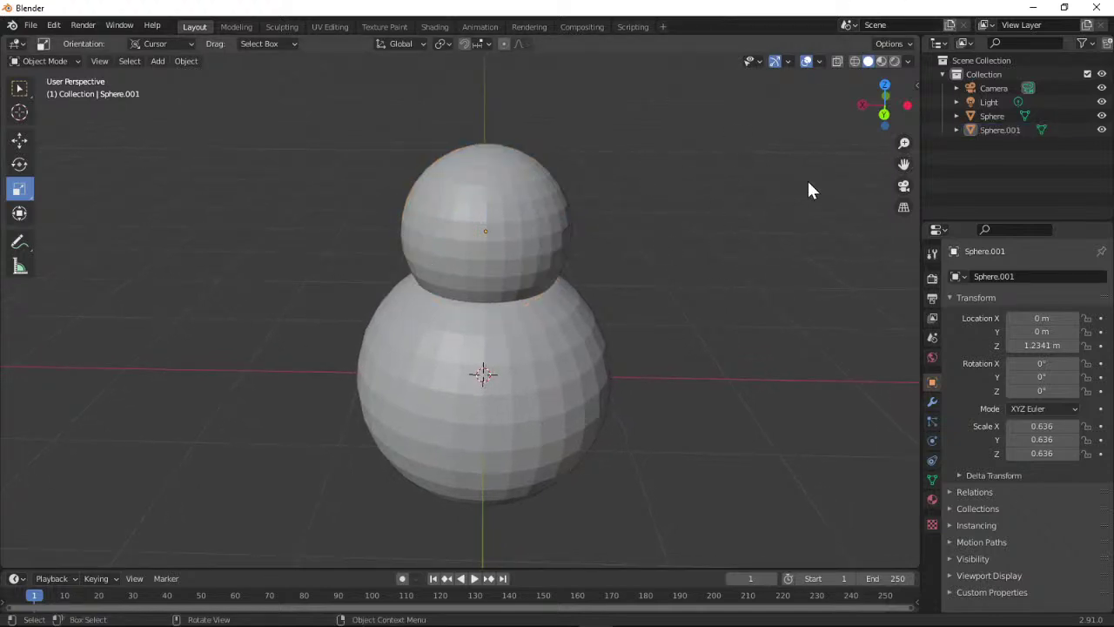
pyautogui.click(904, 186)
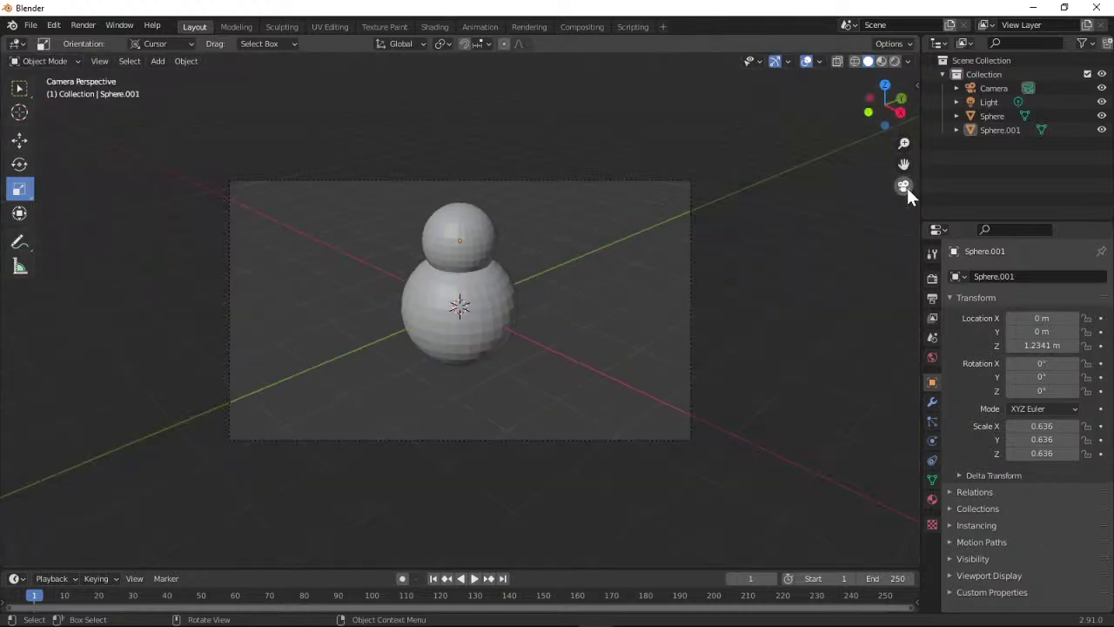
pyautogui.click(904, 187)
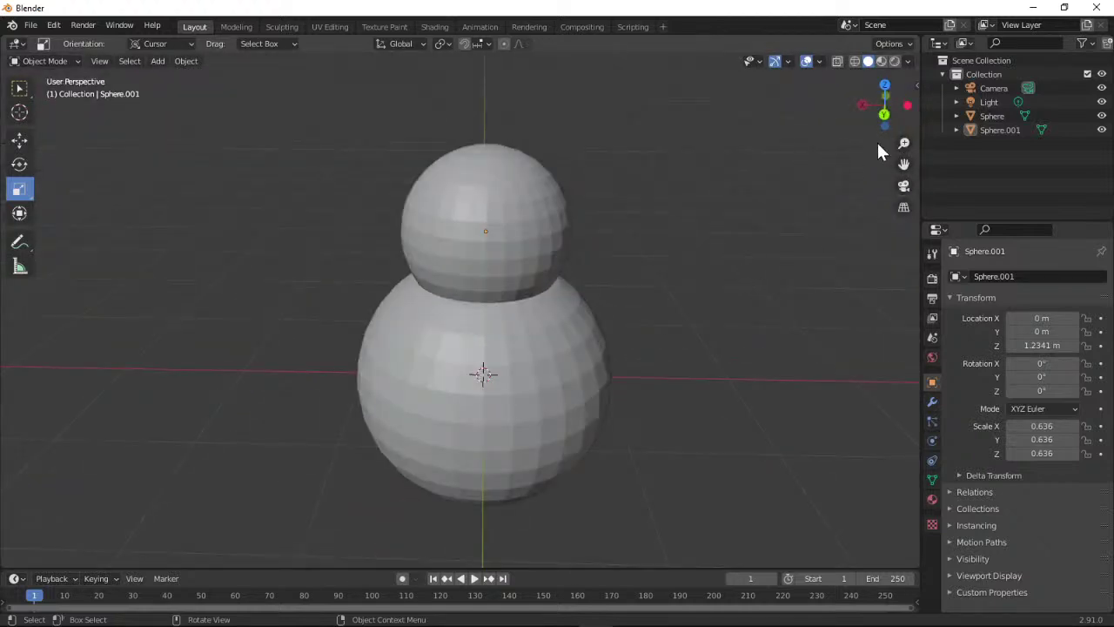
pyautogui.scroll(-6, 901, 162)
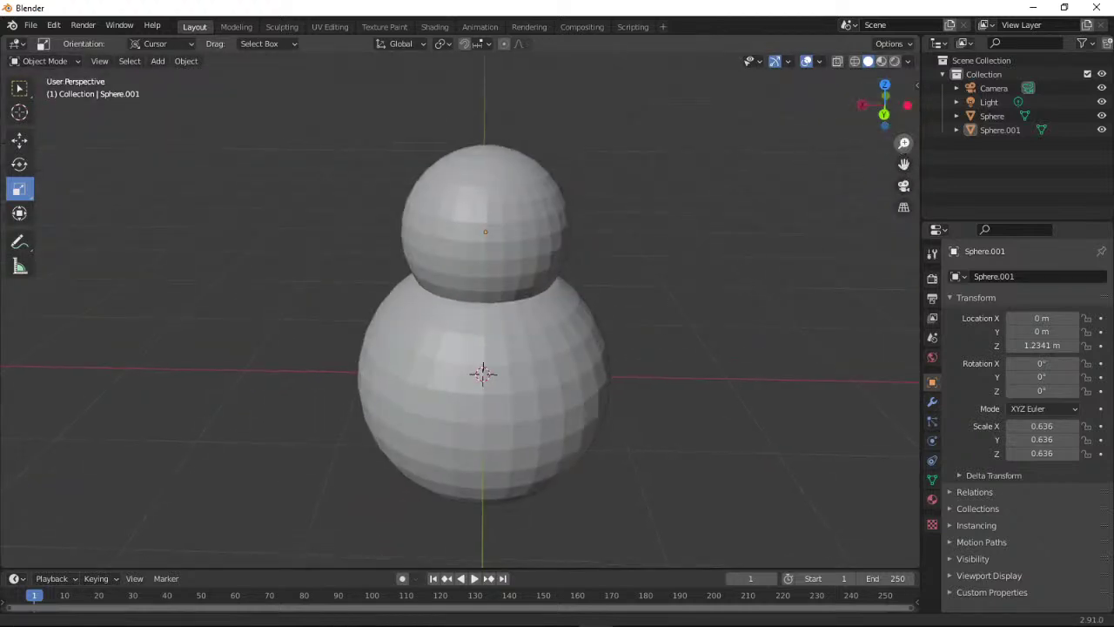
# Orbit and zoom the viewport around the snowman, then recheck the camera view.
pyautogui.click(861, 104)
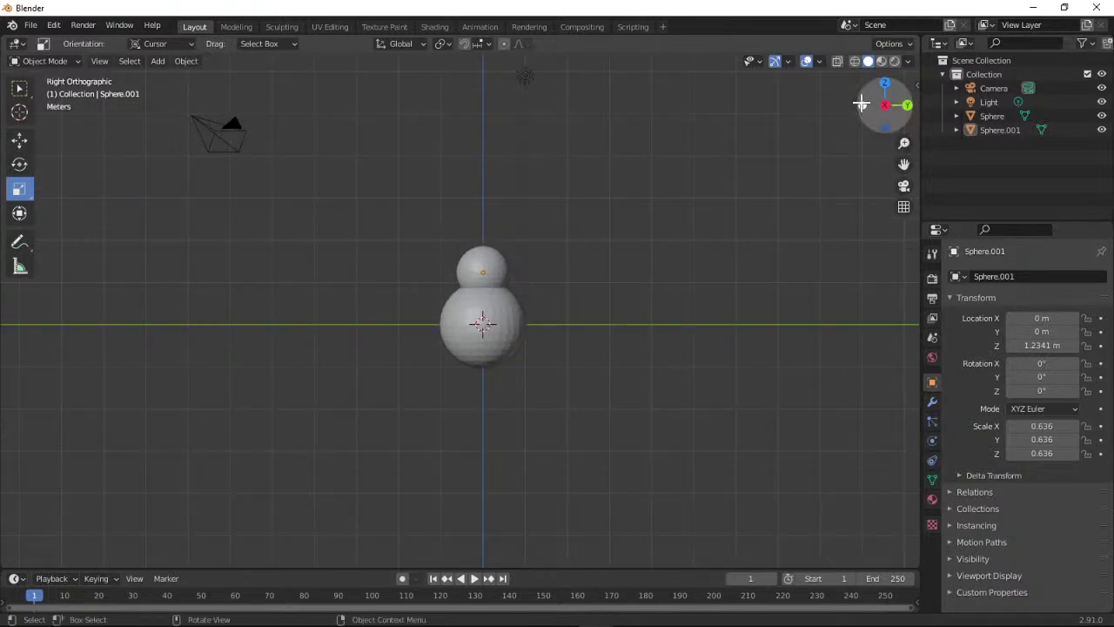
pyautogui.click(884, 103)
pyautogui.moveTo(885, 102); pyautogui.dragTo(861, 106)
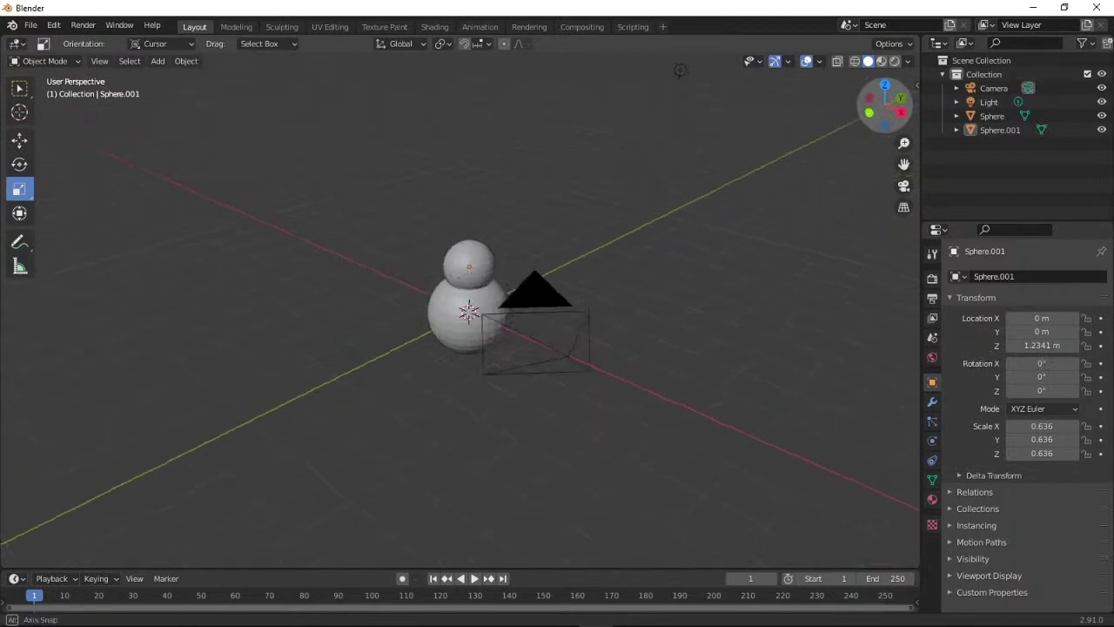
pyautogui.moveTo(679, 69); pyautogui.dragTo(664, 54)
pyautogui.scroll(1, 903, 142)
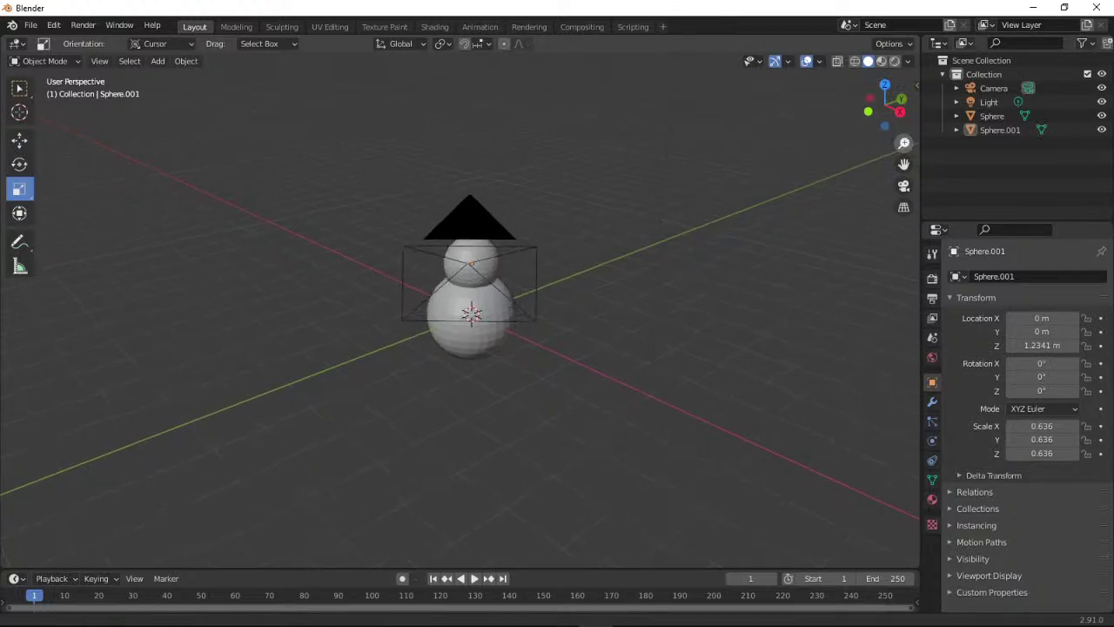
pyautogui.moveTo(903, 143); pyautogui.dragTo(903, 118)
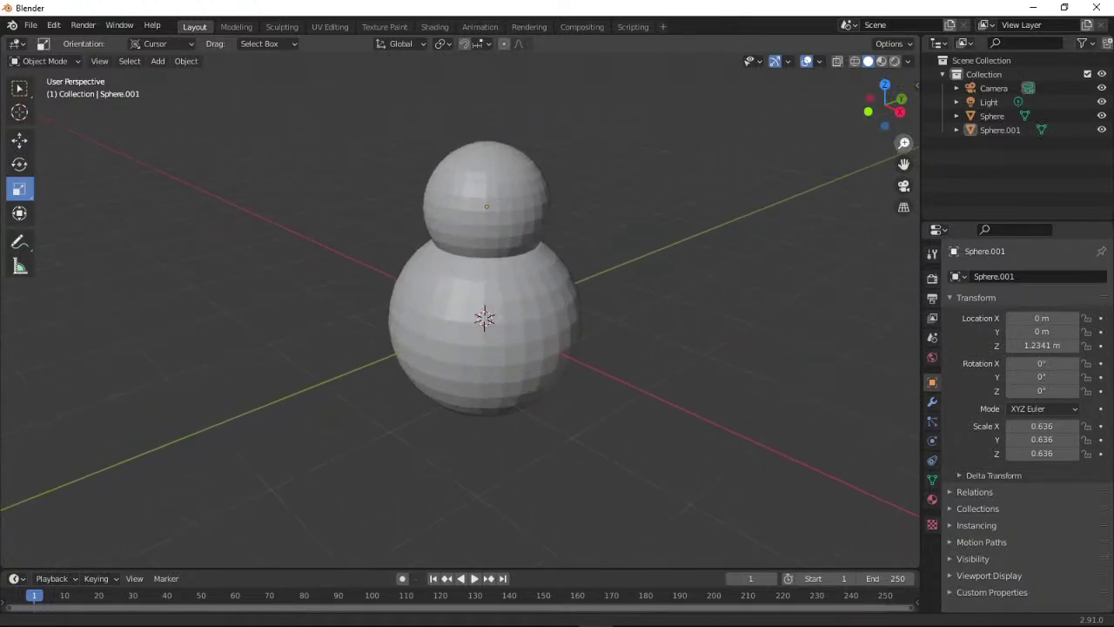
pyautogui.click(903, 185)
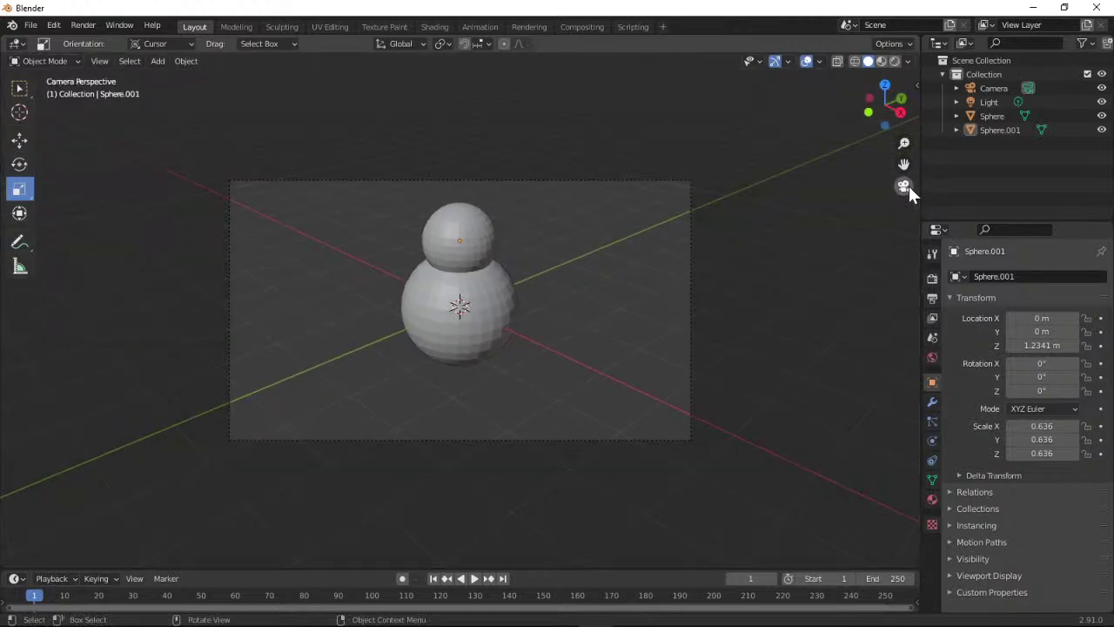
pyautogui.click(905, 185)
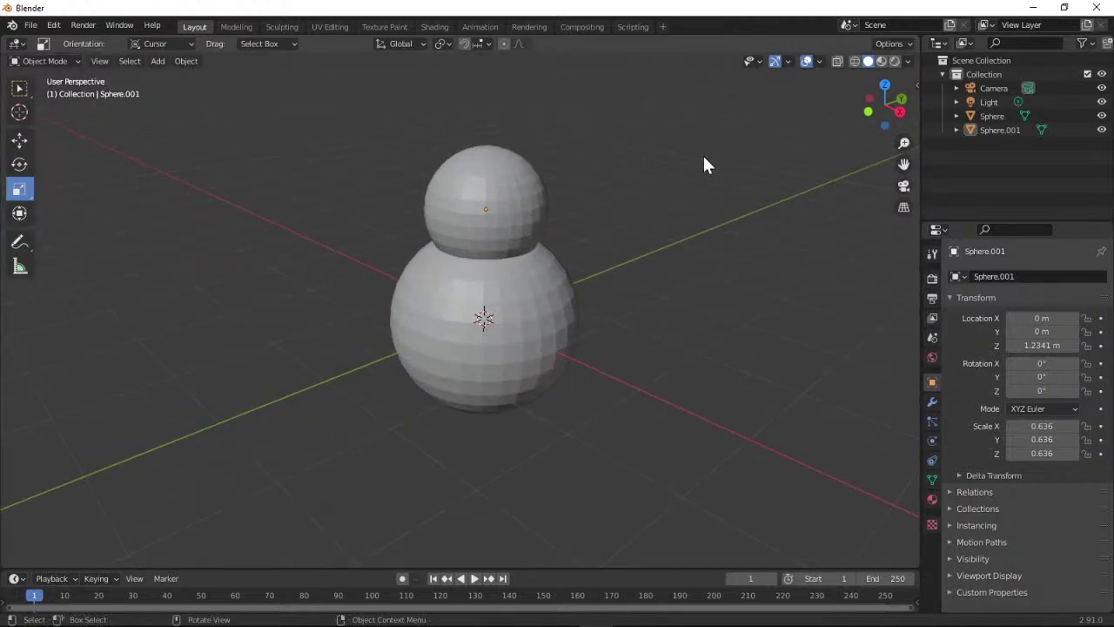
# Minimize Blender and scroll the Firefox tutorial to the shrink-the-head instructions.
pyautogui.click(1034, 7)
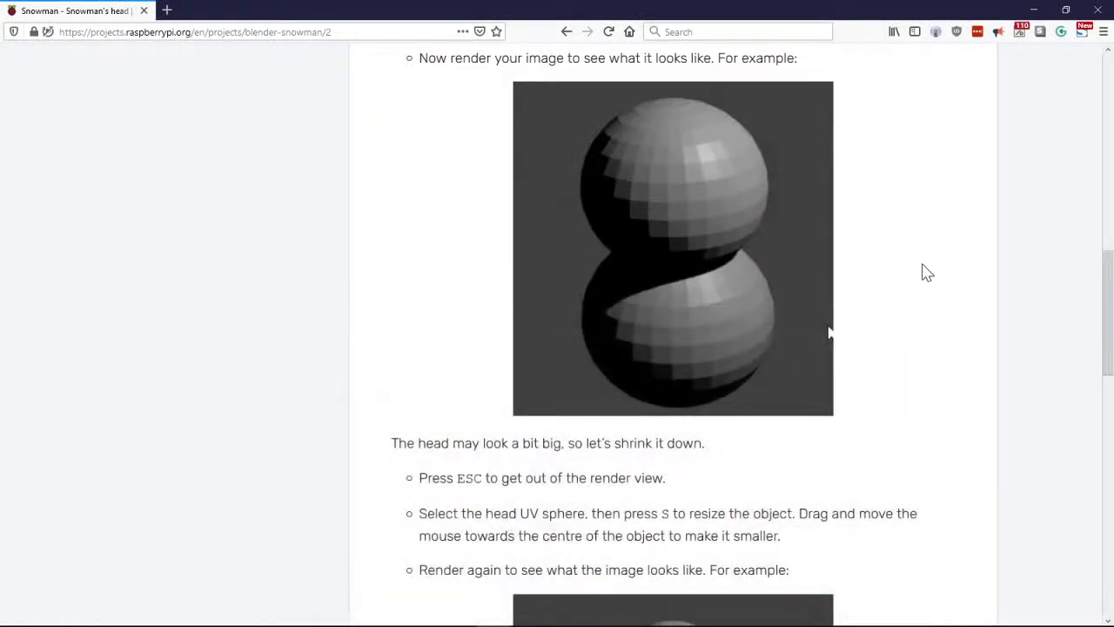
pyautogui.scroll(-5, 948, 236)
pyautogui.scroll(-1, 931, 272)
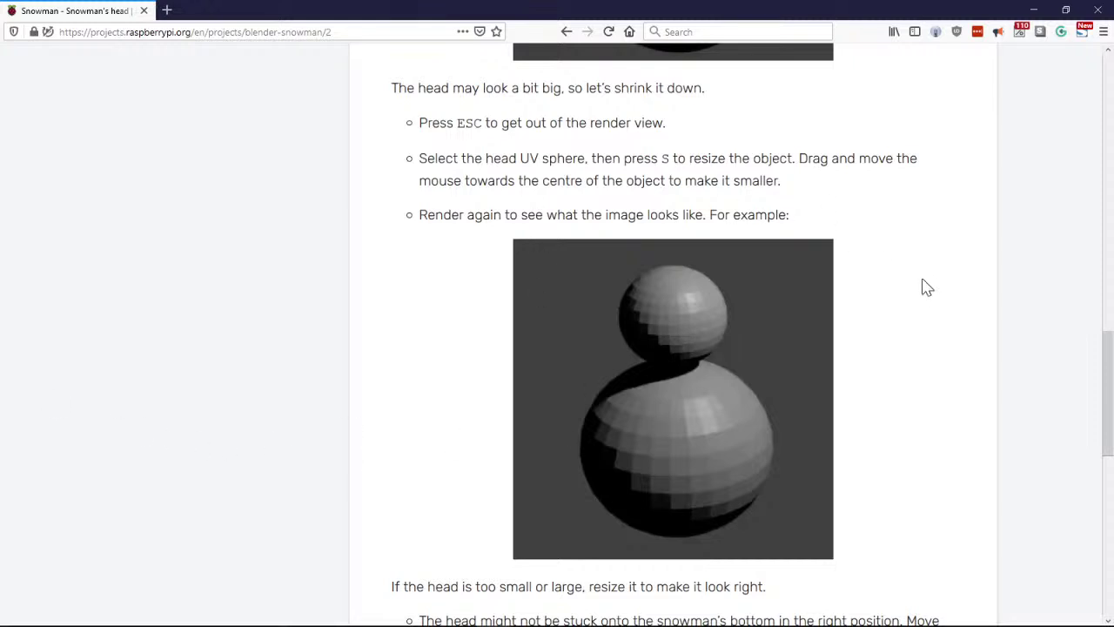
# Scroll to the end of the head page and continue to the Snowman's nose step.
pyautogui.scroll(-4, 952, 261)
pyautogui.scroll(-2, 954, 261)
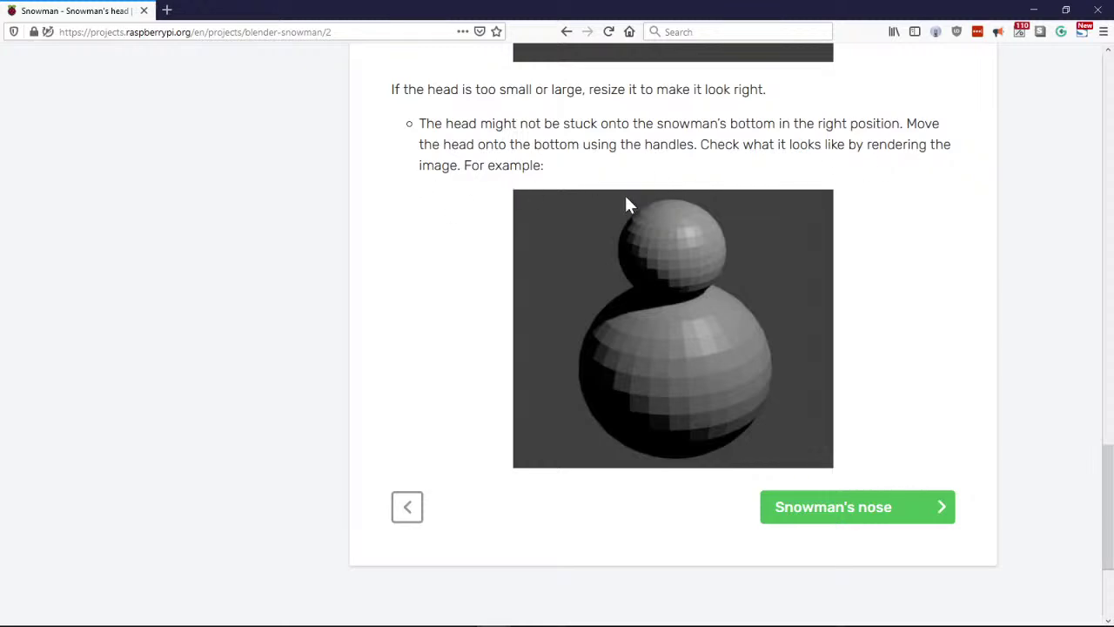
pyautogui.click(808, 504)
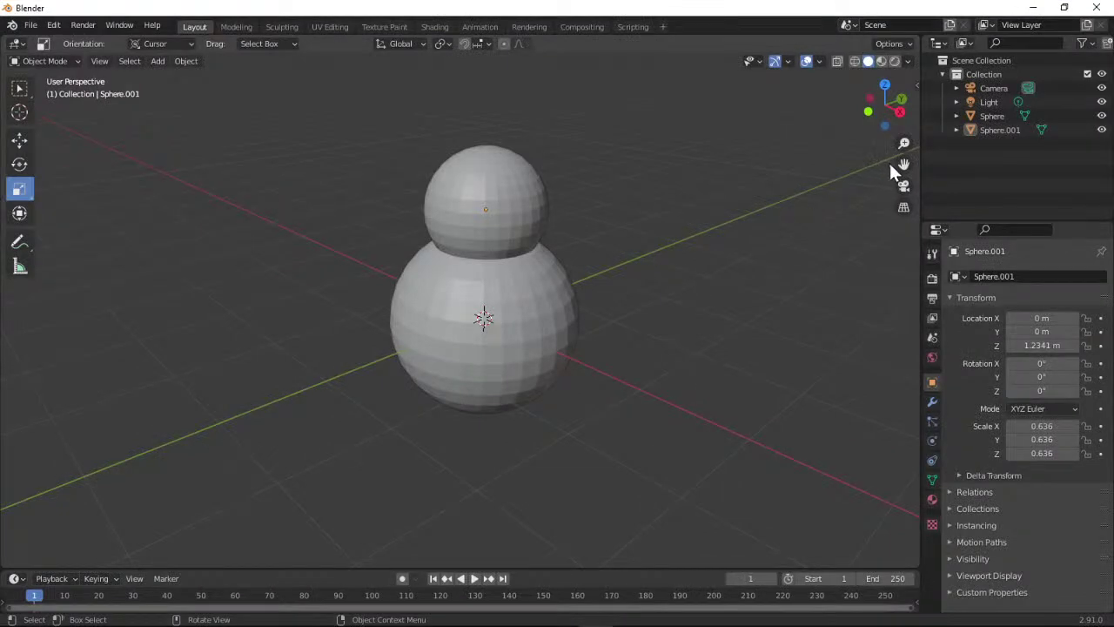
pyautogui.moveTo(884, 105); pyautogui.dragTo(794, 119)
pyautogui.moveTo(903, 143); pyautogui.dragTo(903, 183)
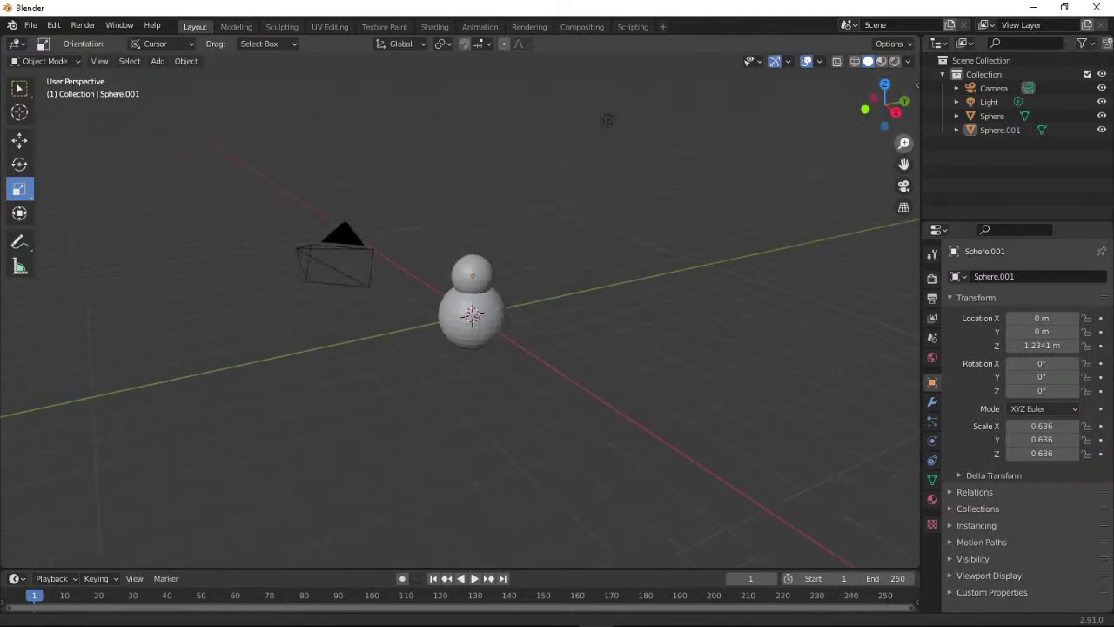
pyautogui.moveTo(884, 103); pyautogui.dragTo(856, 111)
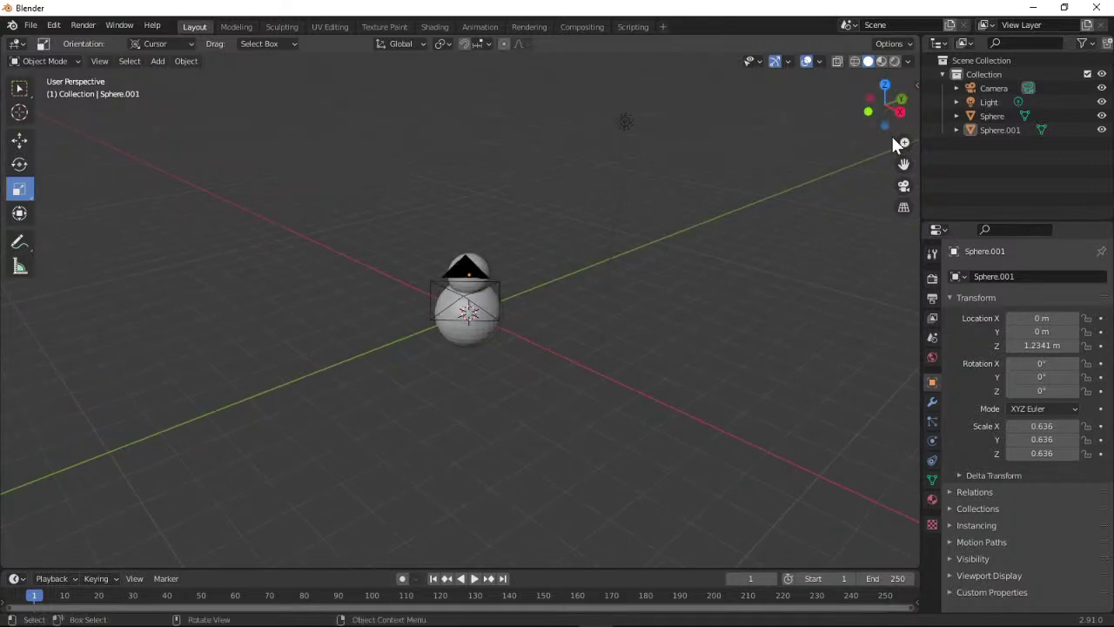
pyautogui.moveTo(903, 143); pyautogui.dragTo(904, 96)
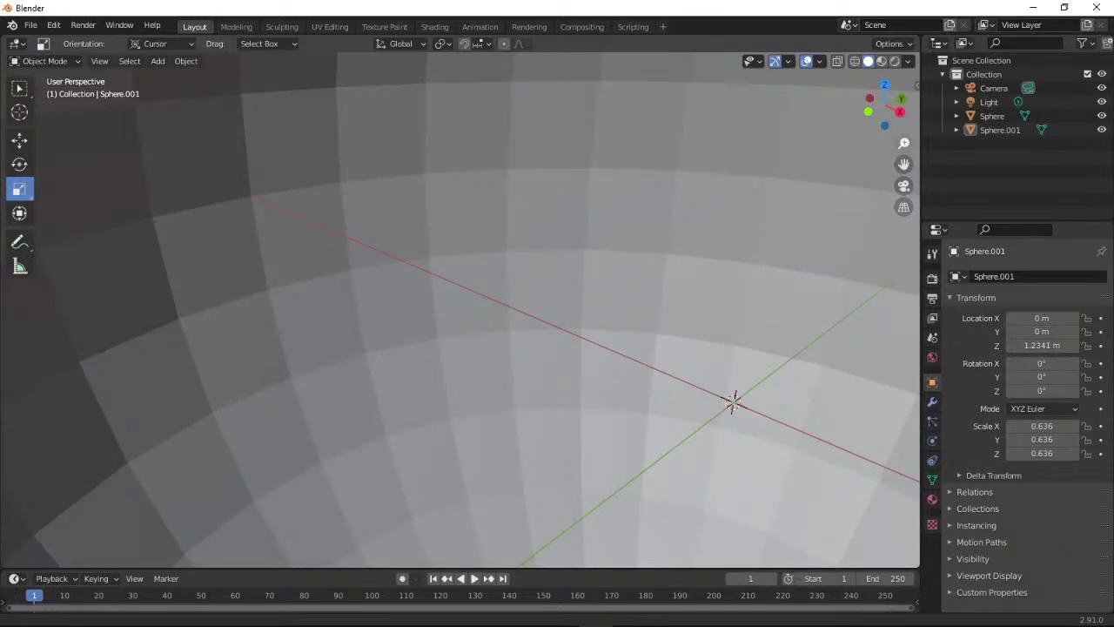
pyautogui.moveTo(903, 96); pyautogui.dragTo(558, 269)
pyautogui.moveTo(903, 144); pyautogui.dragTo(510, 267)
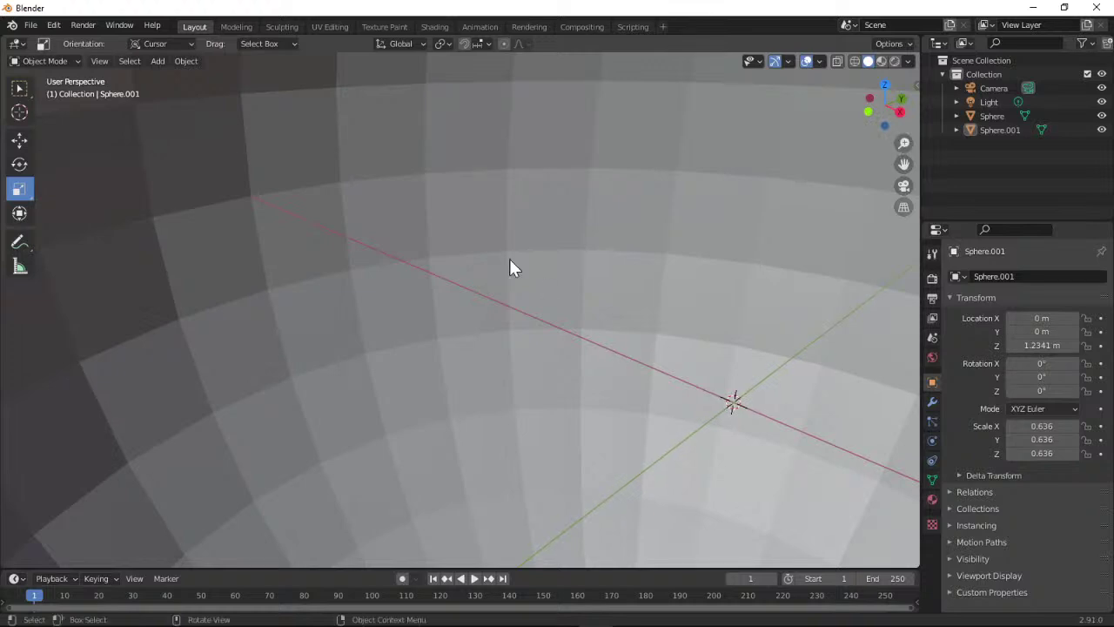
pyautogui.click(903, 185)
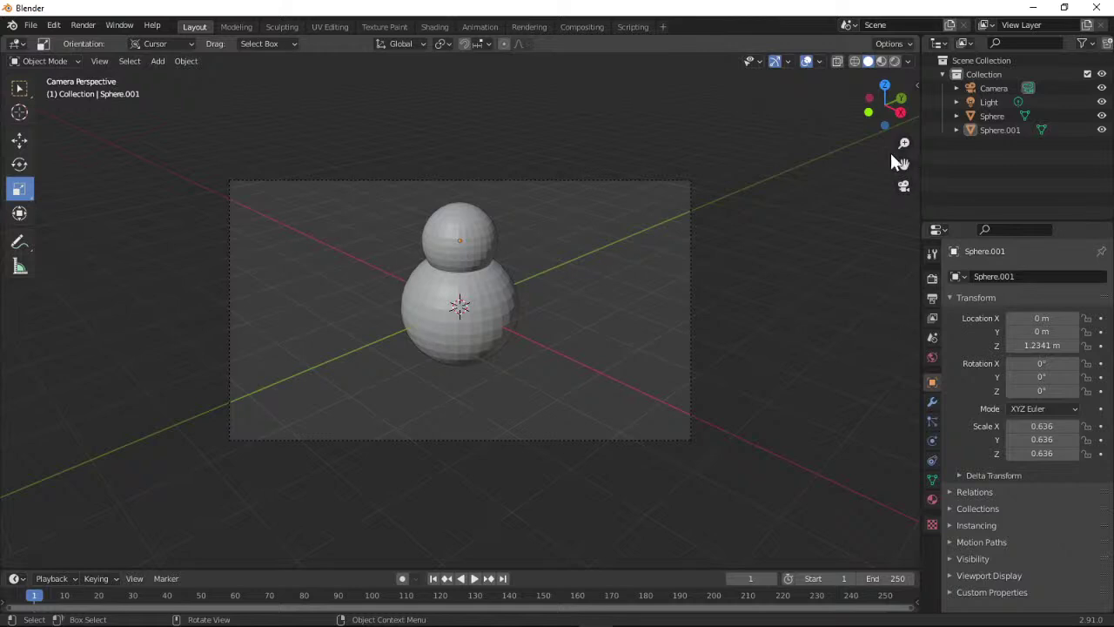
pyautogui.click(903, 186)
pyautogui.click(903, 186)
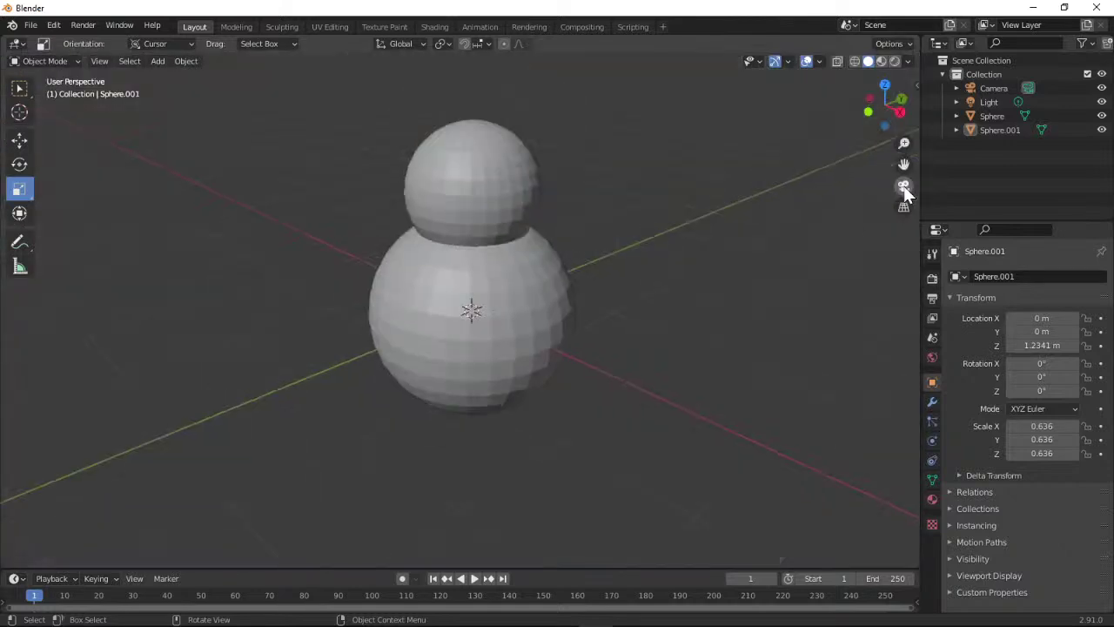
pyautogui.click(903, 185)
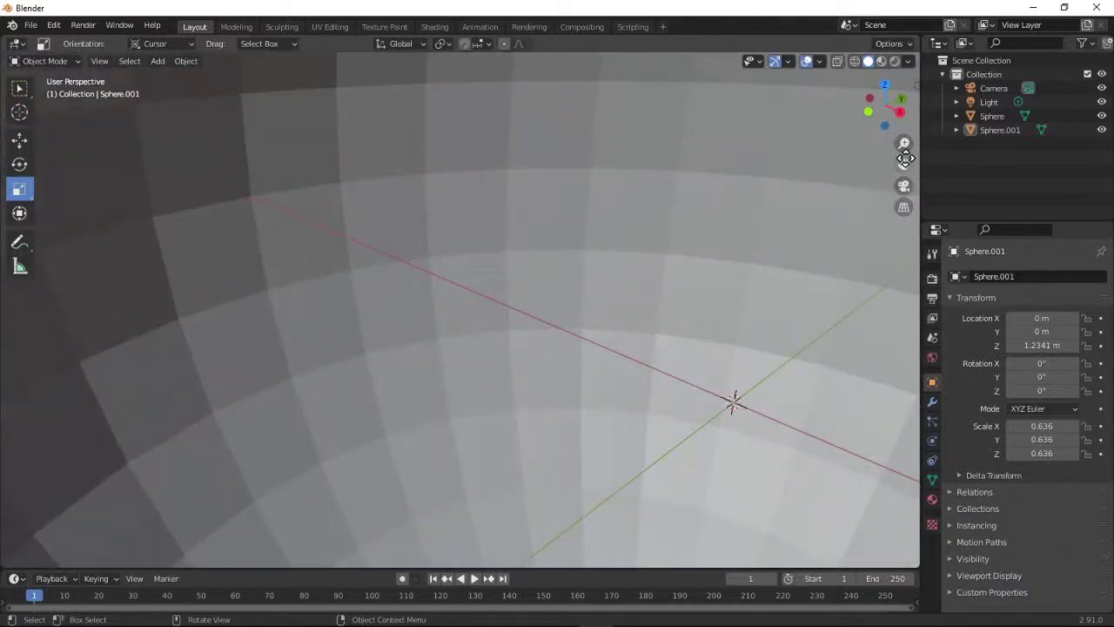
pyautogui.moveTo(903, 145)
pyautogui.mouseDown()
pyautogui.moveTo(870, 157)
pyautogui.moveTo(886, 254)
pyautogui.moveTo(903, 142)
pyautogui.mouseUp()
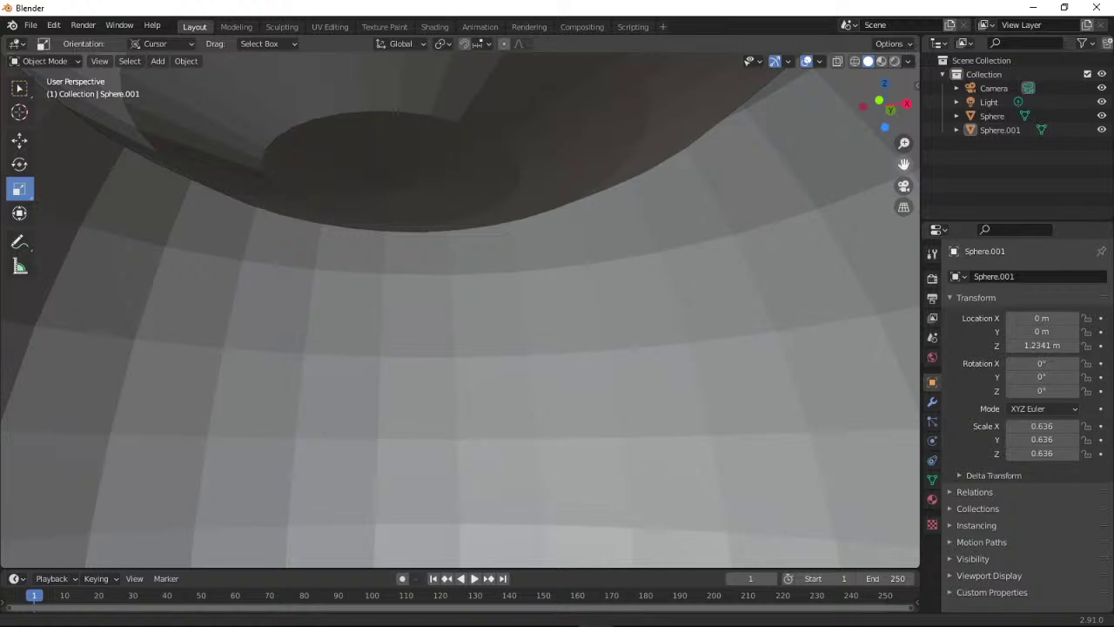
pyautogui.click(905, 105)
pyautogui.click(883, 104)
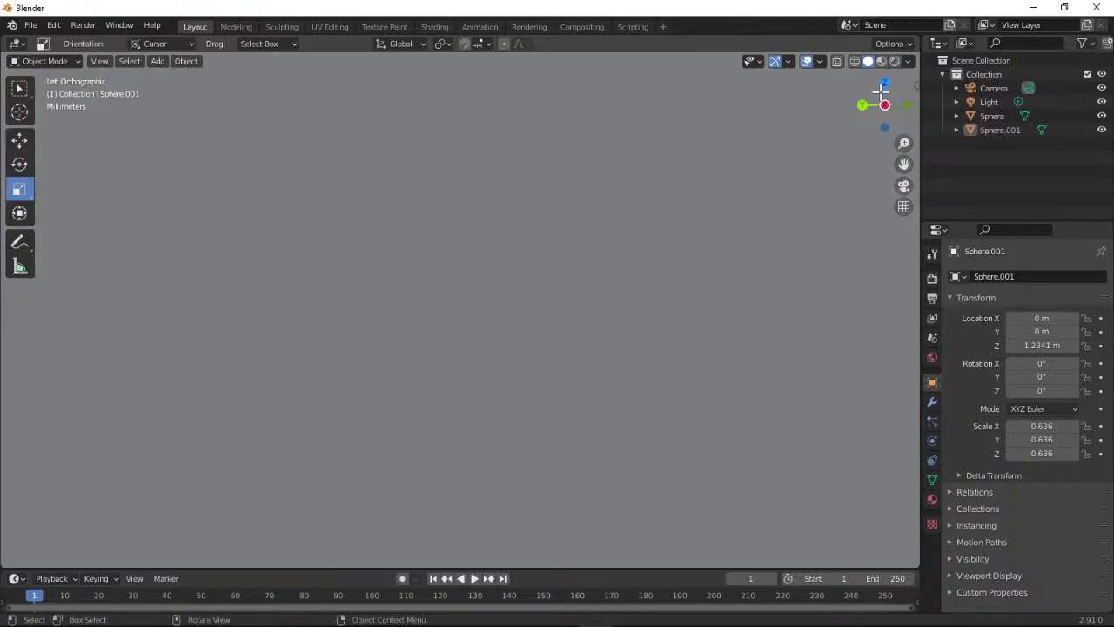
pyautogui.click(883, 84)
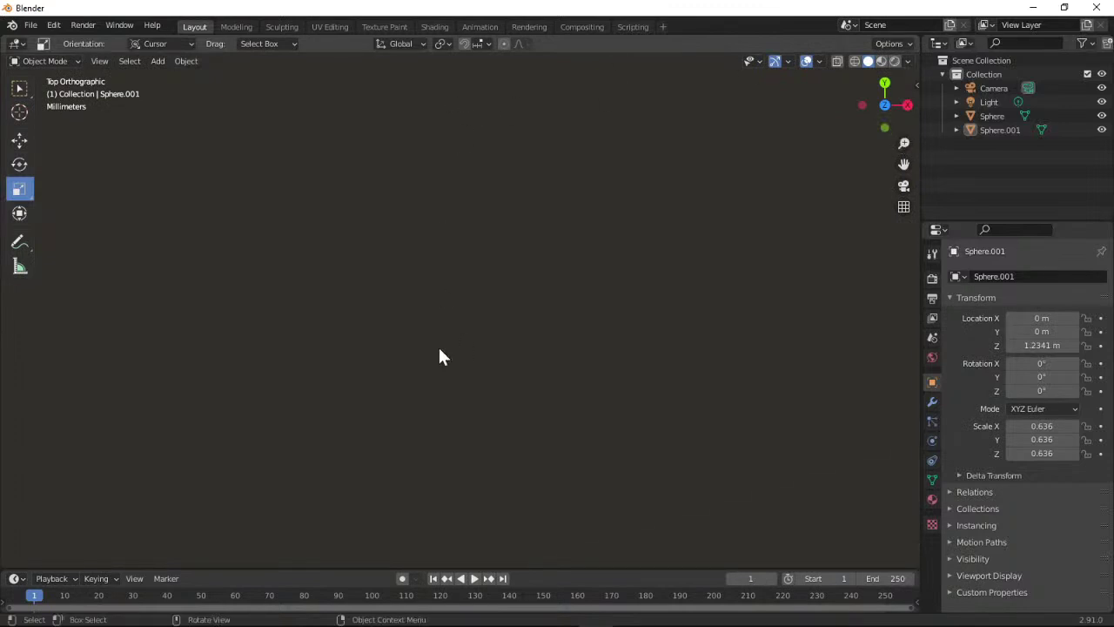
pyautogui.scroll(-20, 439, 350)
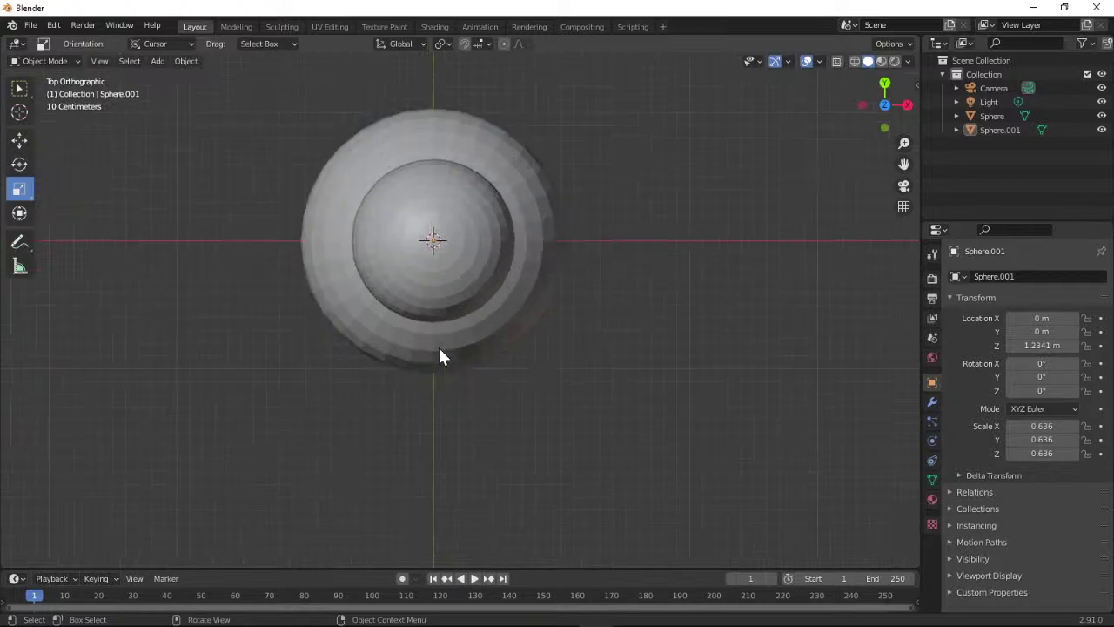
pyautogui.scroll(3, 440, 352)
pyautogui.scroll(-2, 441, 356)
pyautogui.moveTo(903, 141); pyautogui.dragTo(904, 174)
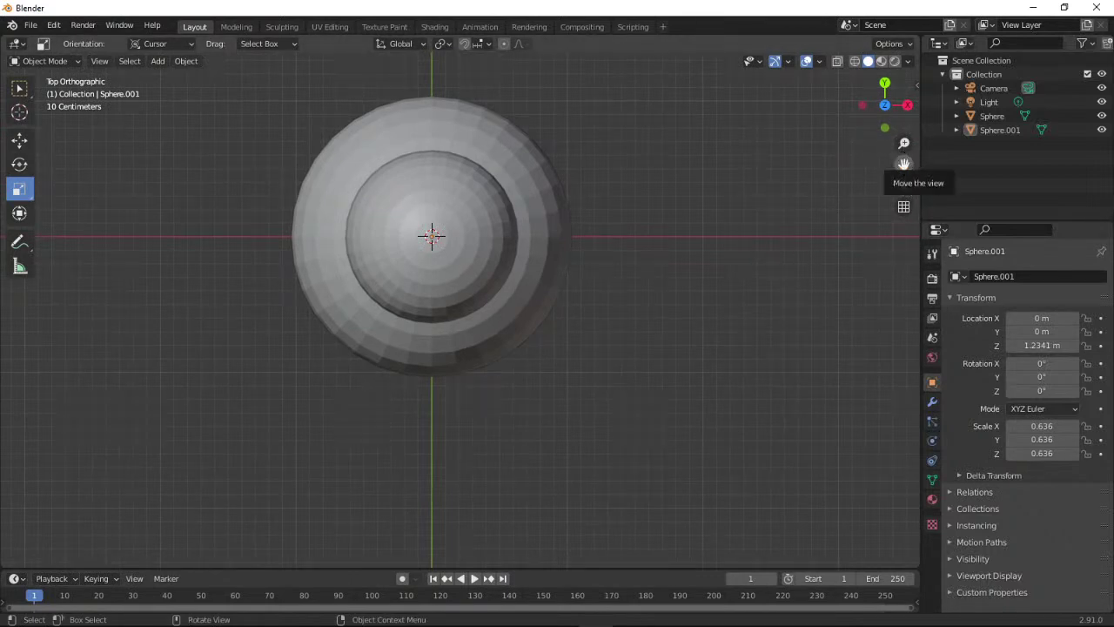
pyautogui.moveTo(904, 163)
pyautogui.mouseDown()
pyautogui.moveTo(903, 135)
pyautogui.moveTo(884, 122)
pyautogui.moveTo(879, 152)
pyautogui.moveTo(904, 161)
pyautogui.mouseUp()
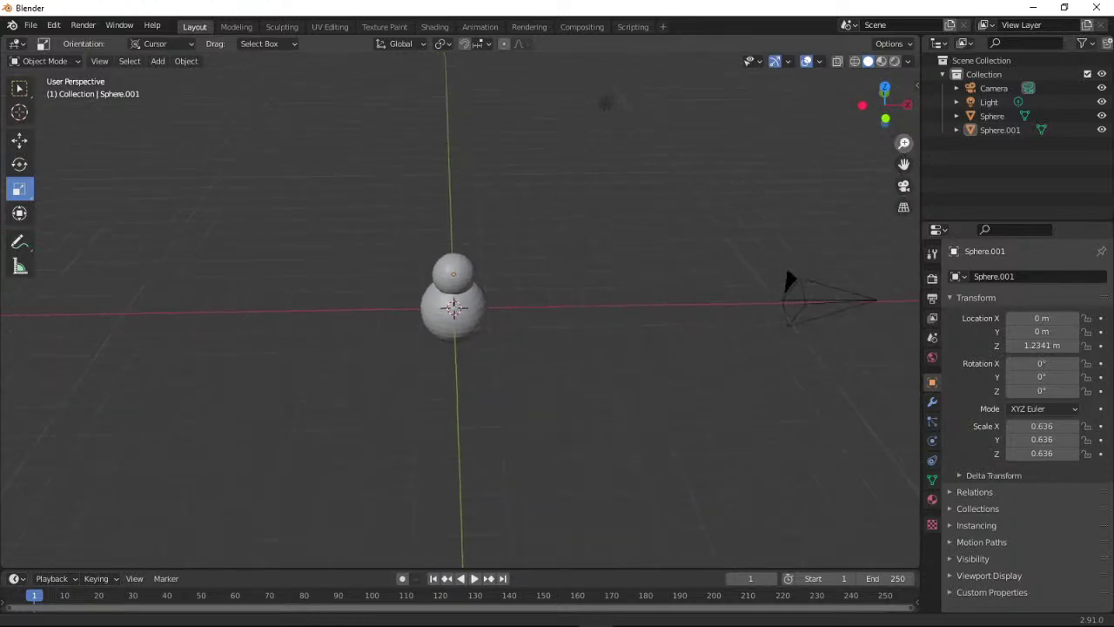
pyautogui.scroll(2, 820, 278)
pyautogui.scroll(1, 821, 278)
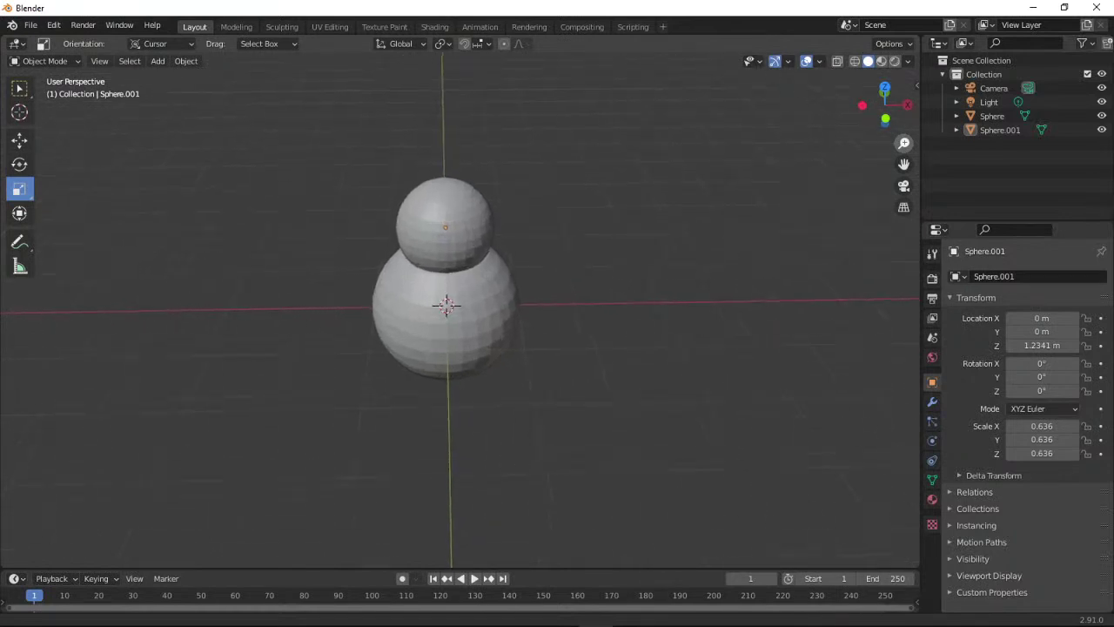
pyautogui.moveTo(884, 104); pyautogui.dragTo(903, 204)
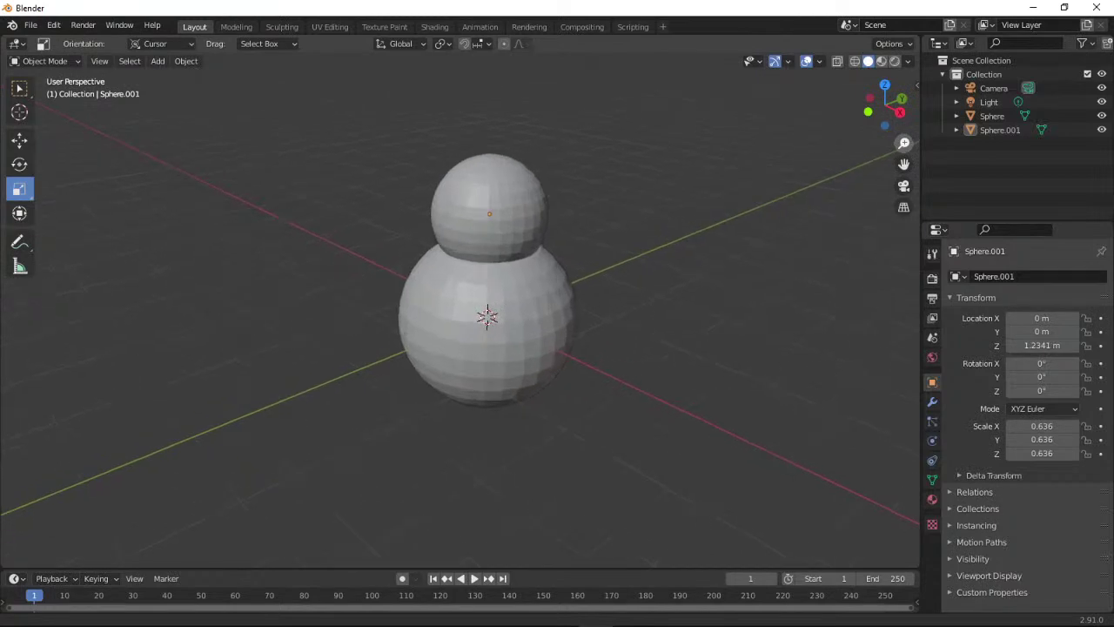
pyautogui.click(1033, 7)
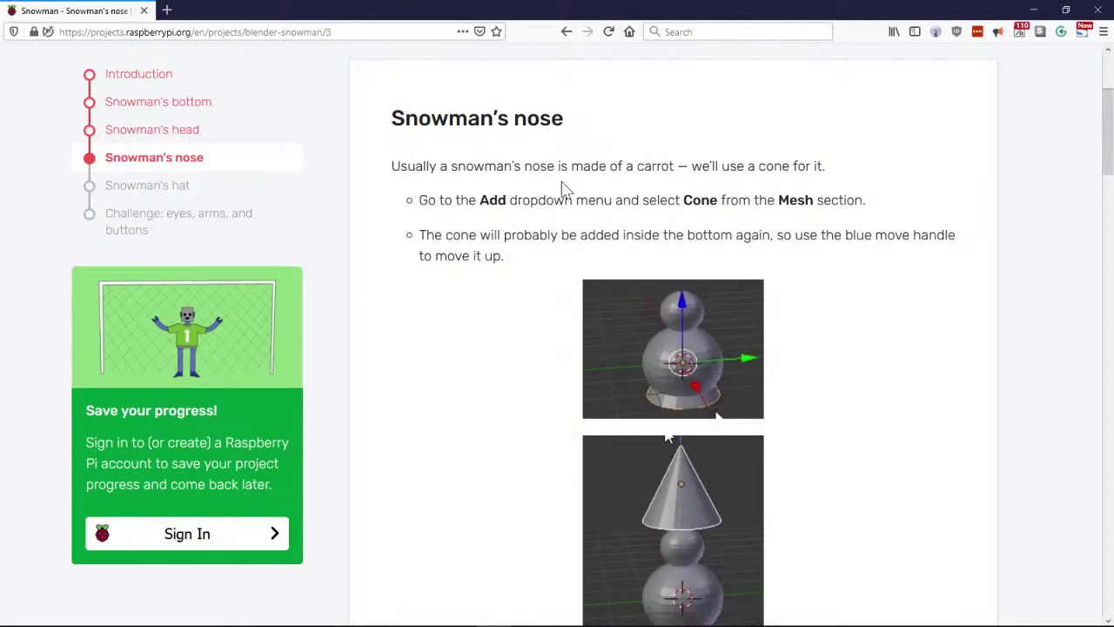
pyautogui.hotkey('alt', 'Tab')
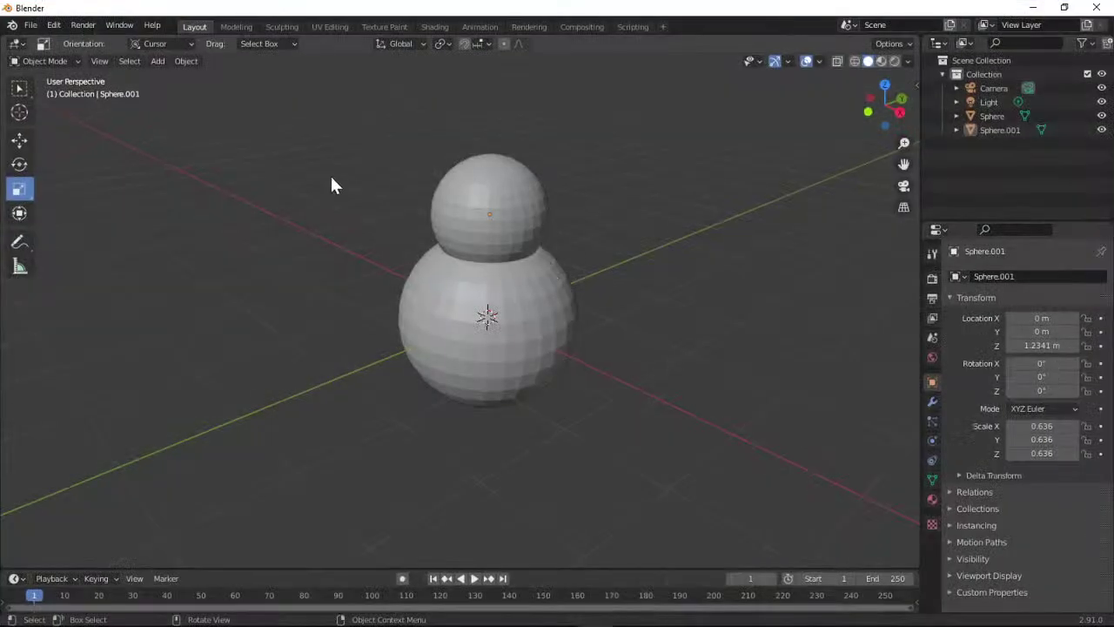
# Save the scene as snowman 2.blend in the Facebook Live folder, then minimise Blender.
pyautogui.click(33, 28)
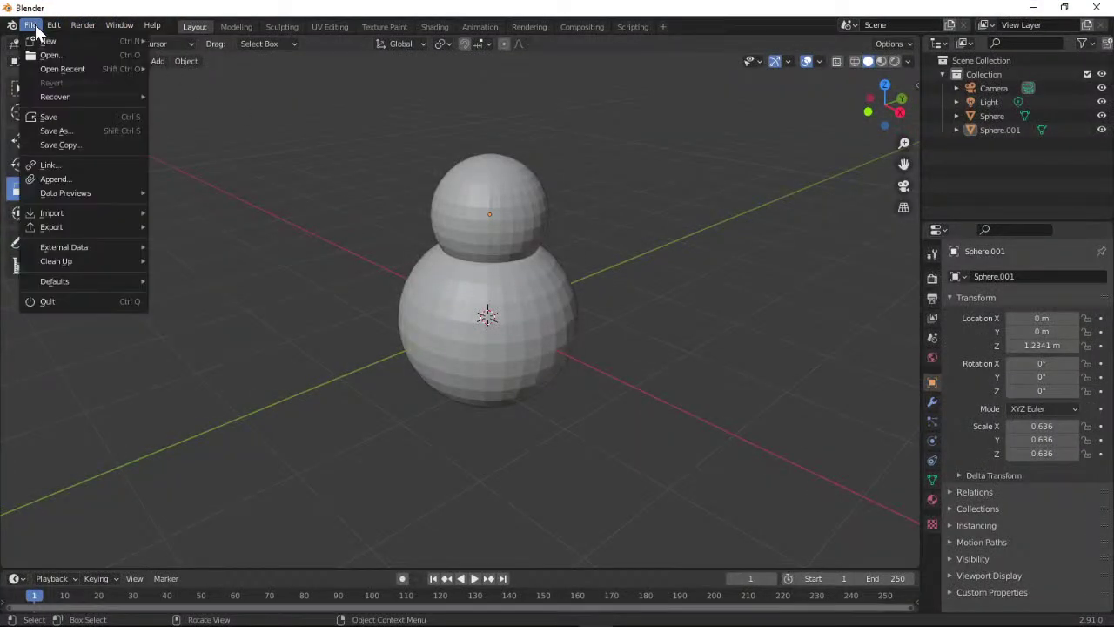
pyautogui.click(54, 114)
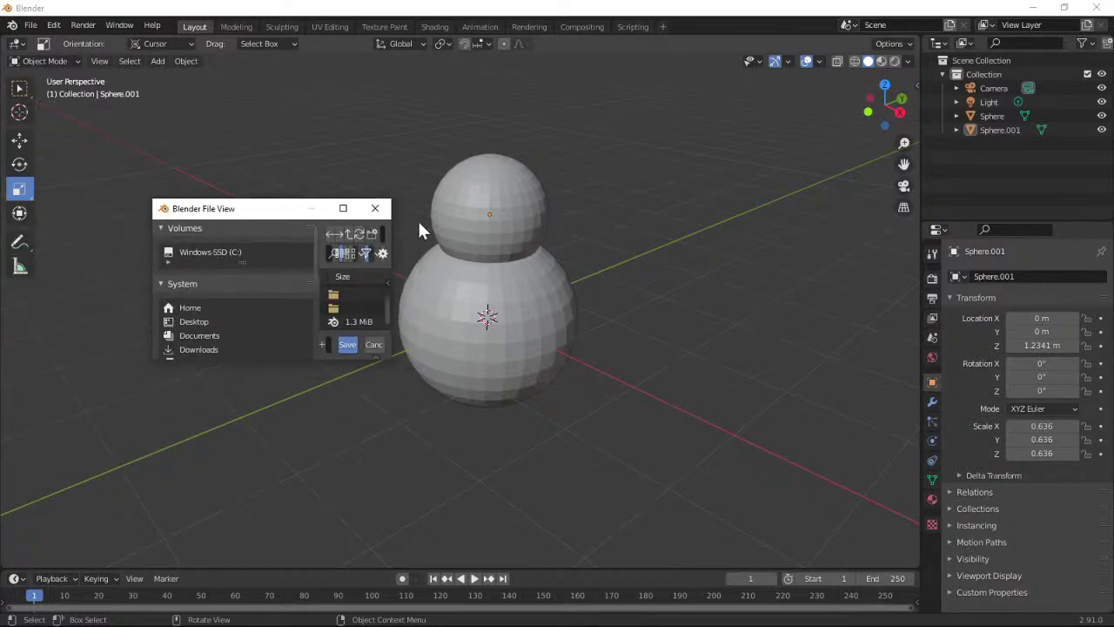
pyautogui.moveTo(393, 232); pyautogui.dragTo(675, 239)
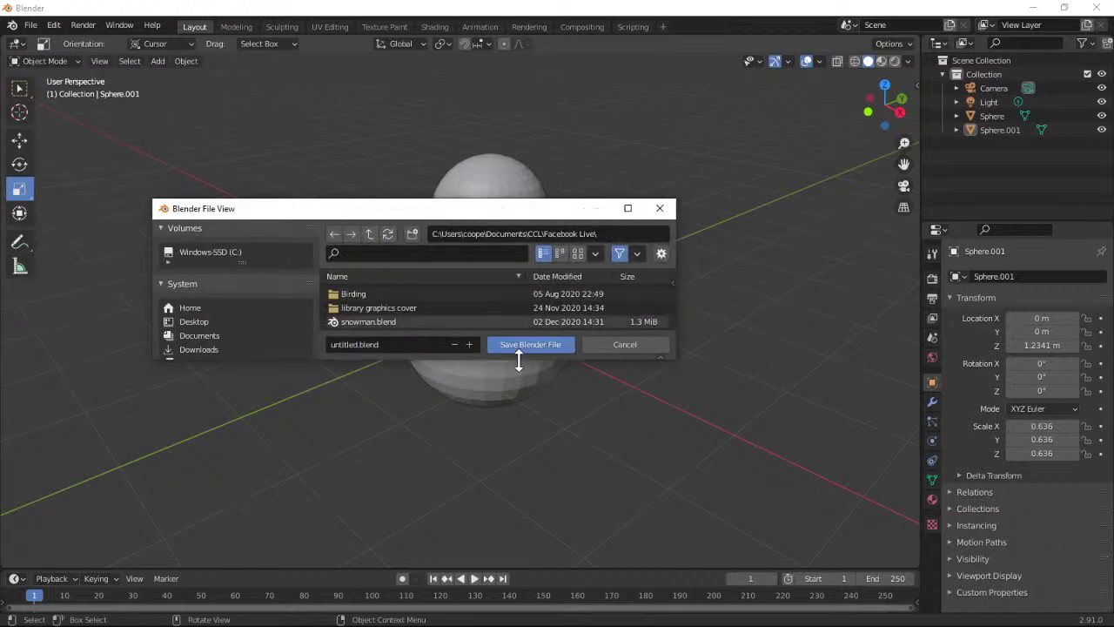
pyautogui.moveTo(518, 358); pyautogui.dragTo(518, 444)
pyautogui.click(444, 427)
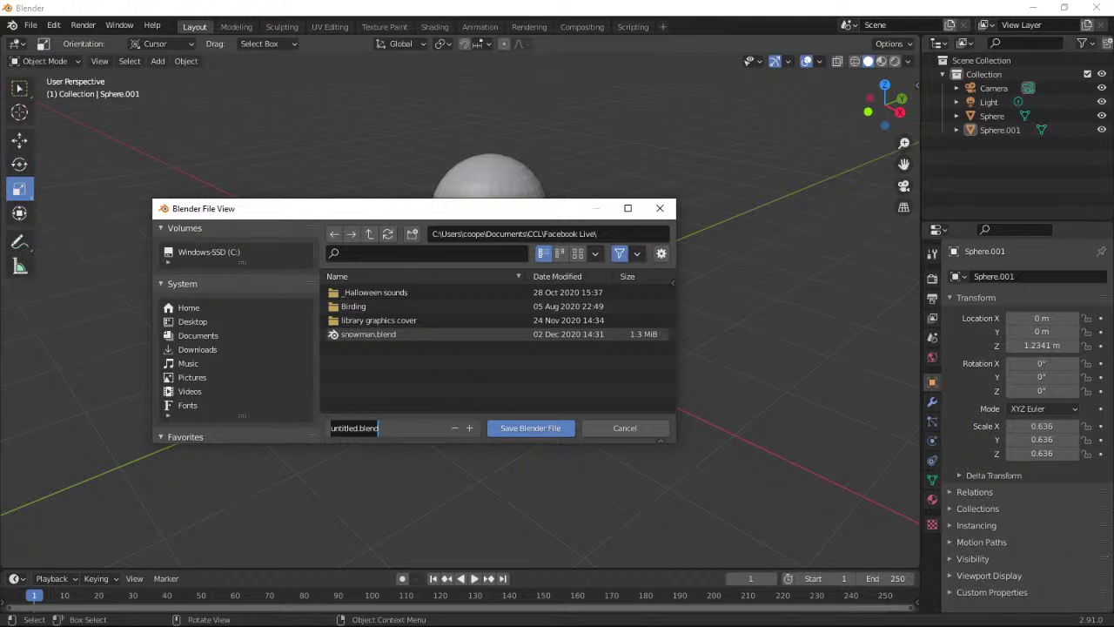
pyautogui.write('sno')
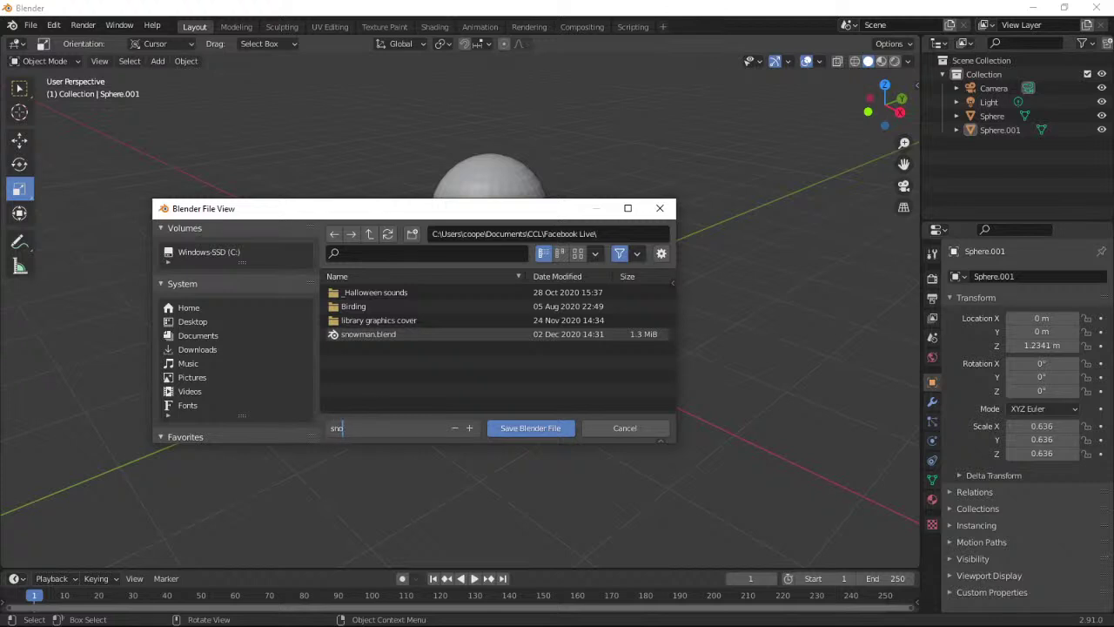
pyautogui.write('wman 2')
pyautogui.press('Return')
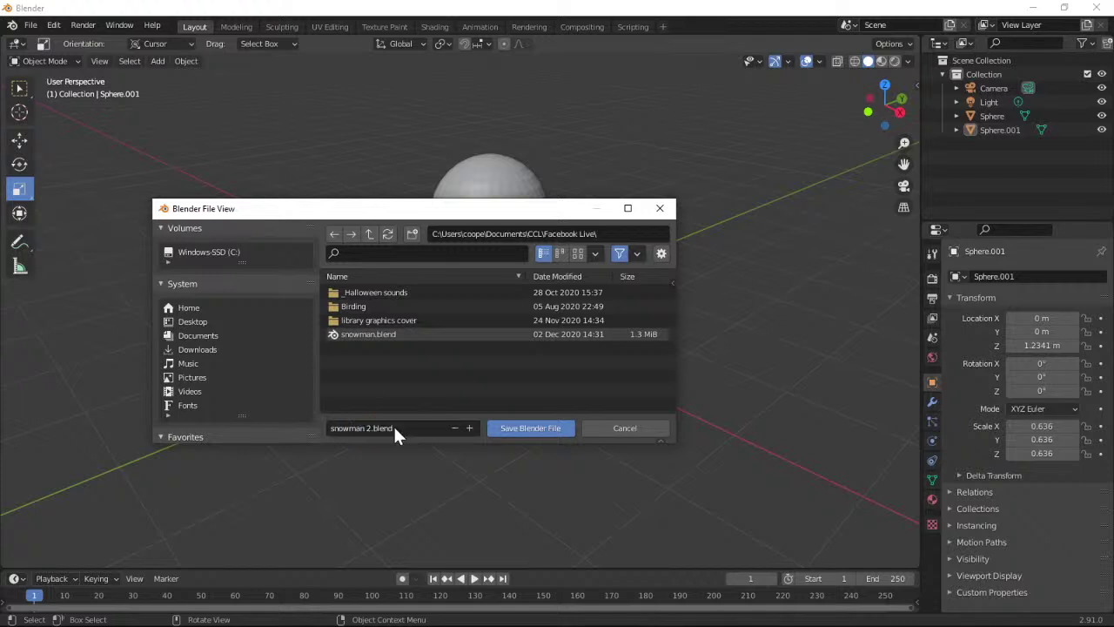
pyautogui.click(543, 431)
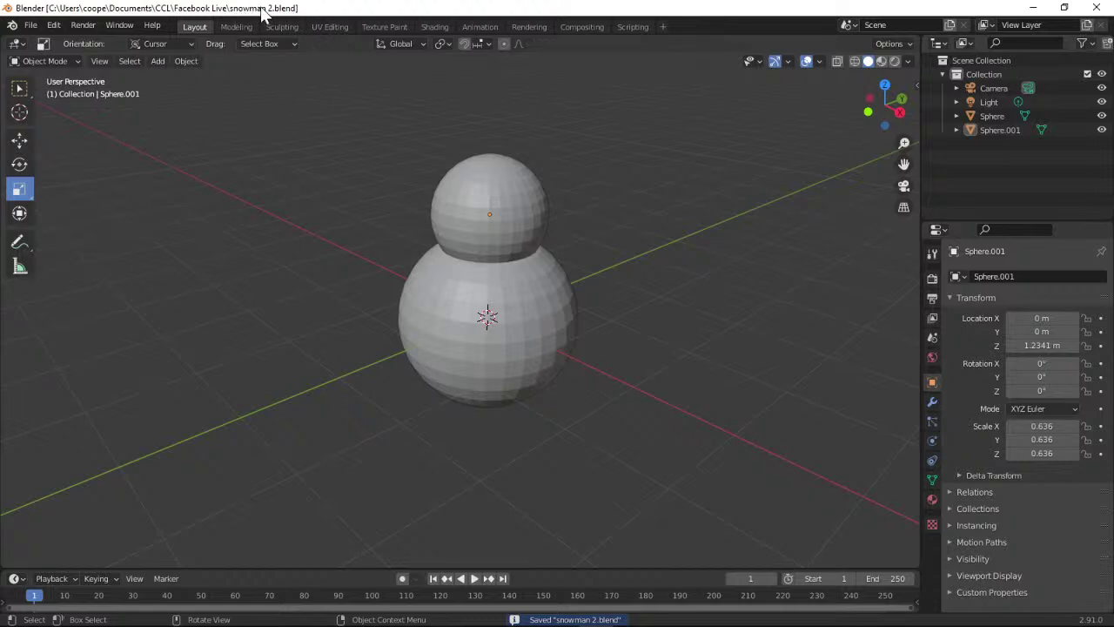
pyautogui.click(1032, 7)
# Read the tutorial's cone resize and move instructions, then return to Blender.
pyautogui.scroll(-2, 944, 307)
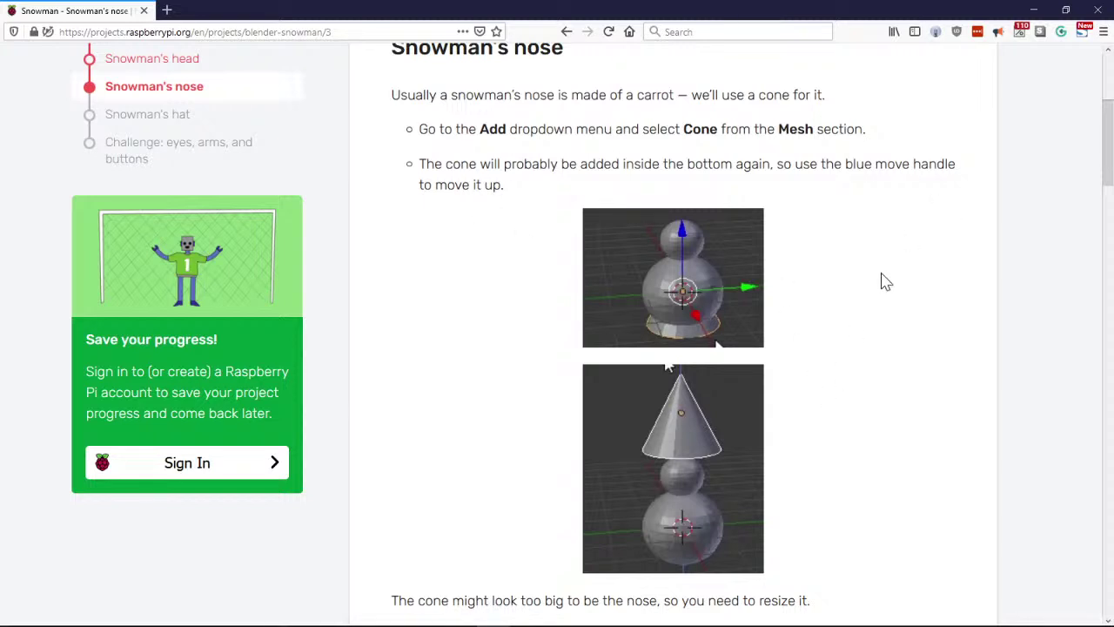
pyautogui.scroll(-3, 882, 281)
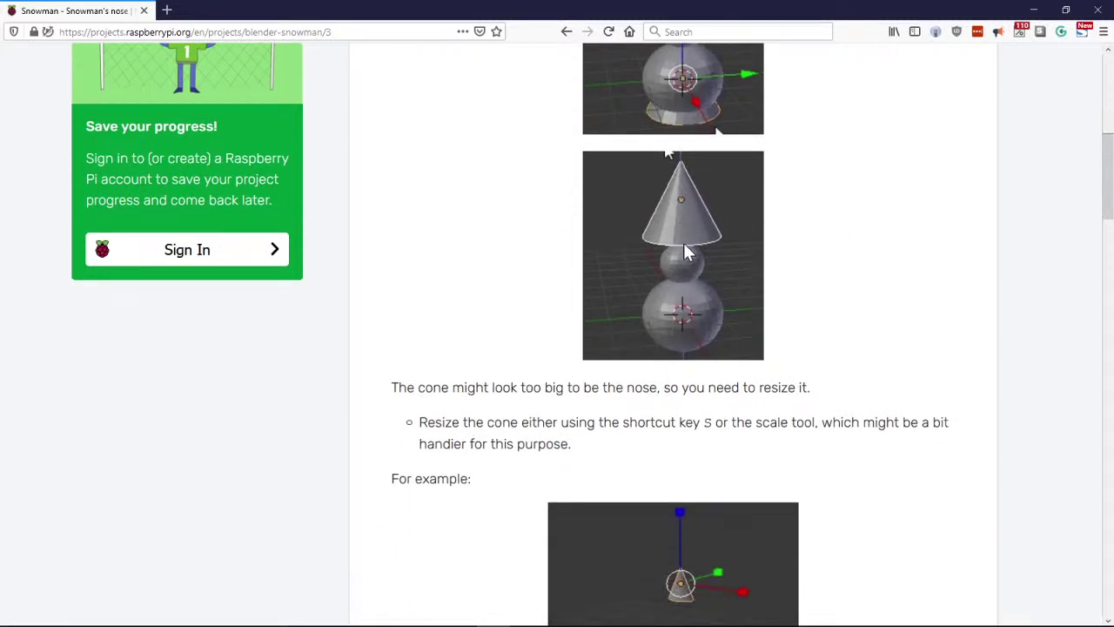
pyautogui.scroll(-2, 879, 314)
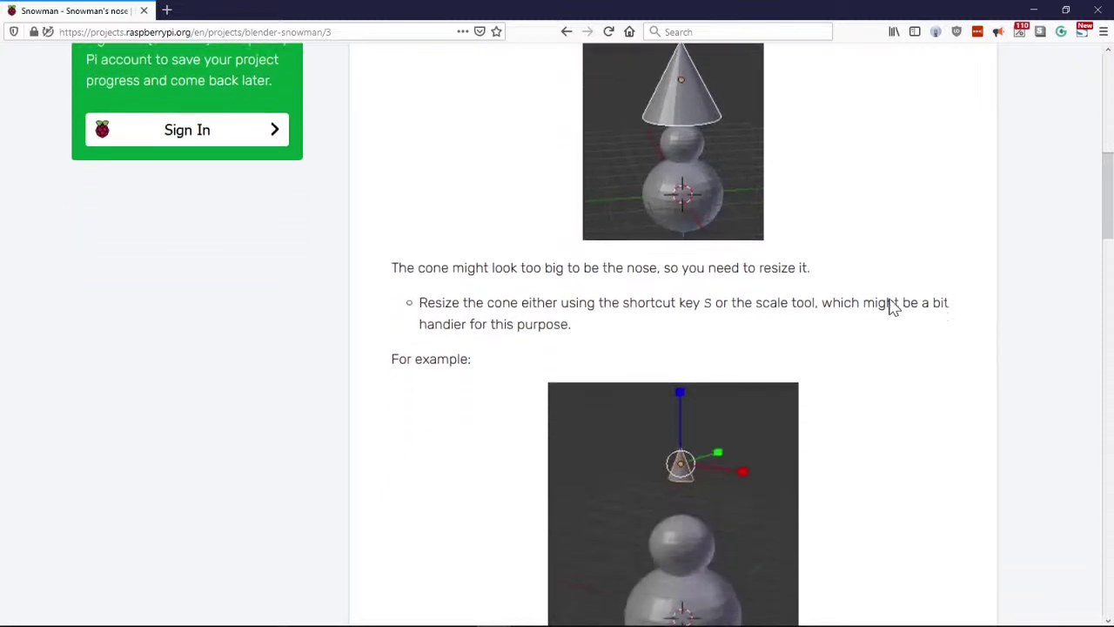
pyautogui.scroll(-2, 892, 305)
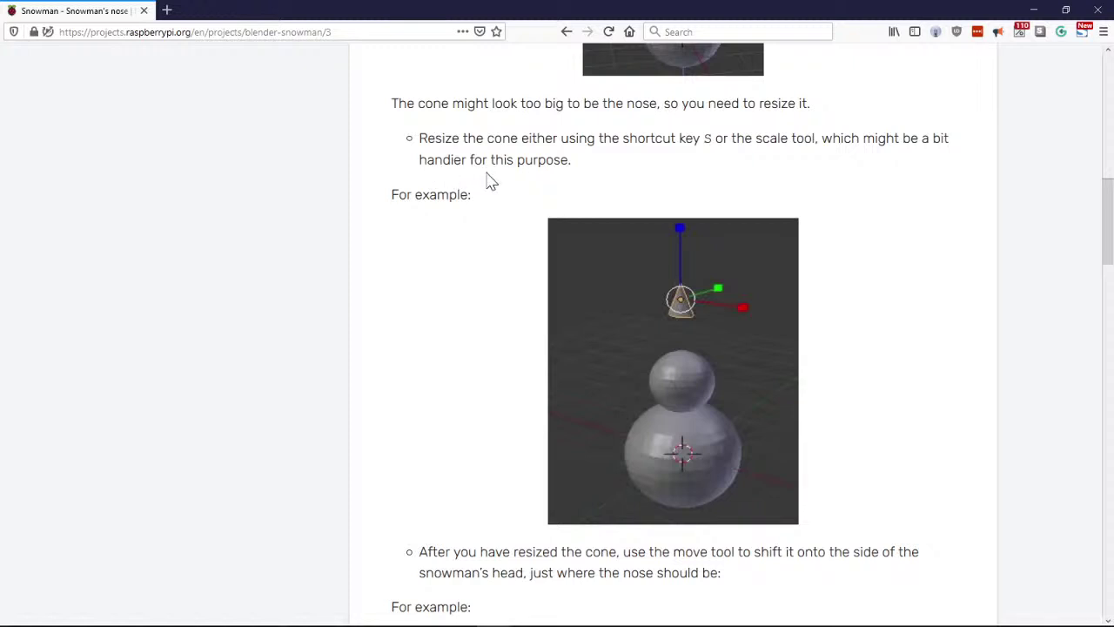
pyautogui.scroll(-4, 927, 309)
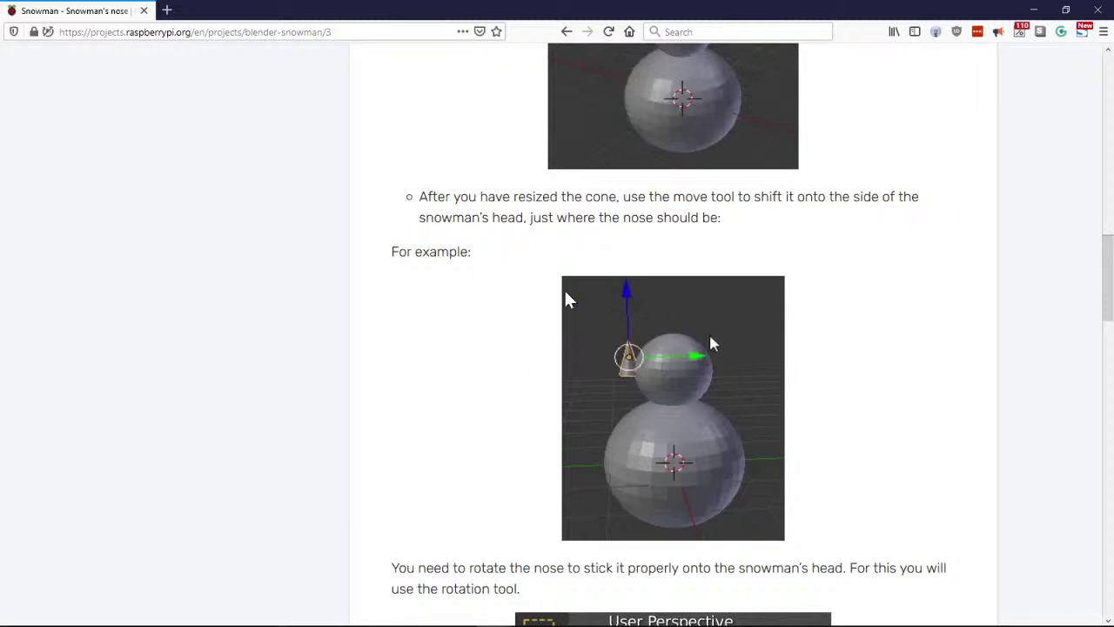
pyautogui.scroll(-4, 940, 326)
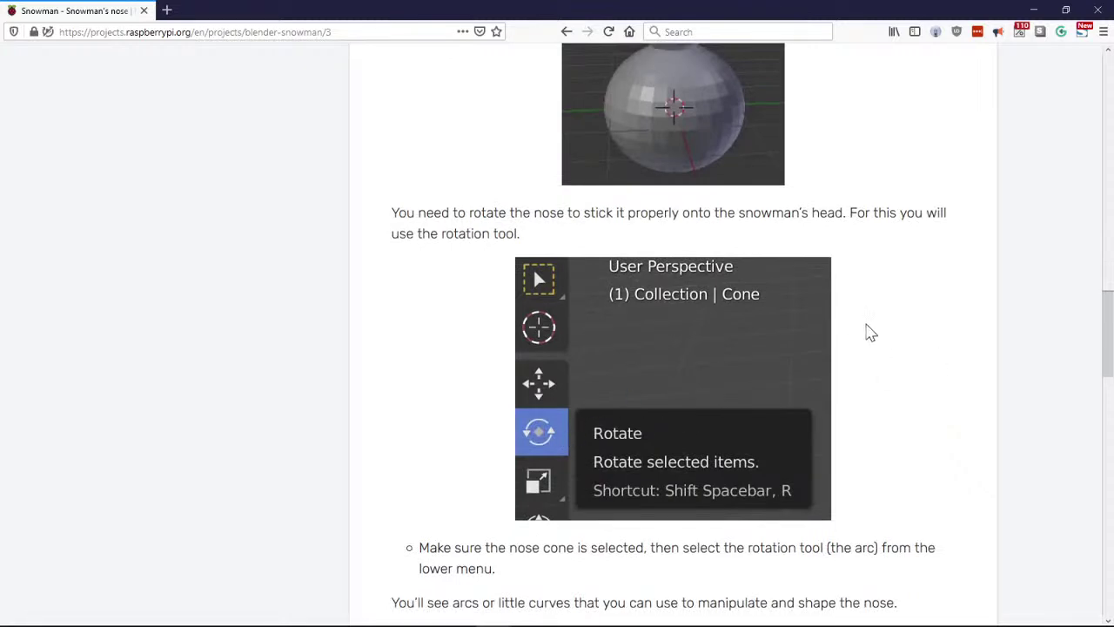
pyautogui.scroll(5, 865, 330)
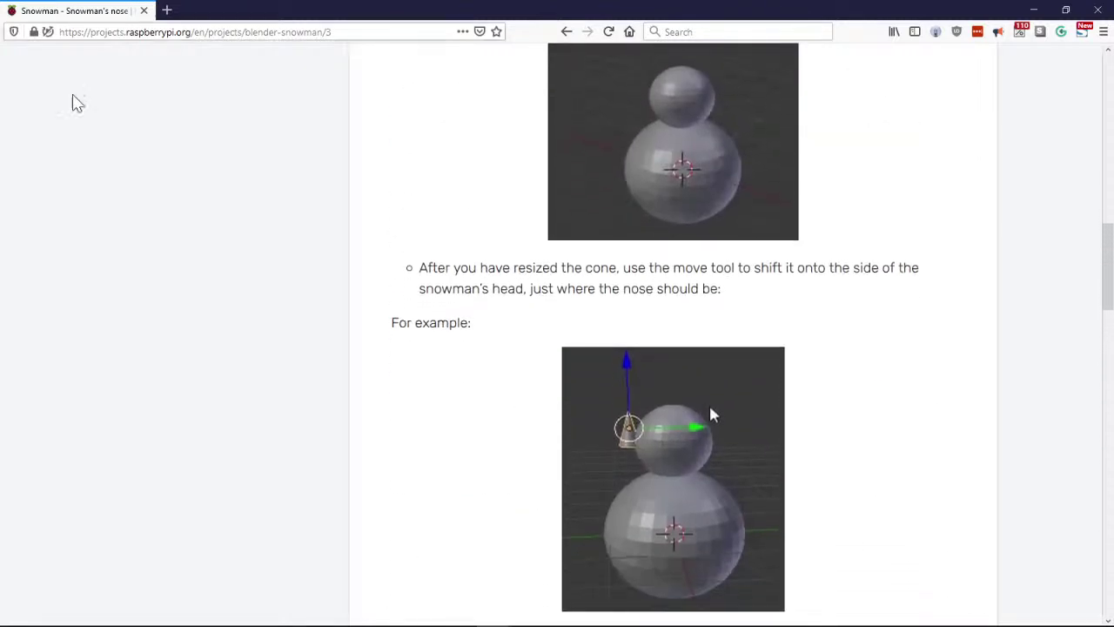
pyautogui.hotkey('alt', 'Tab')
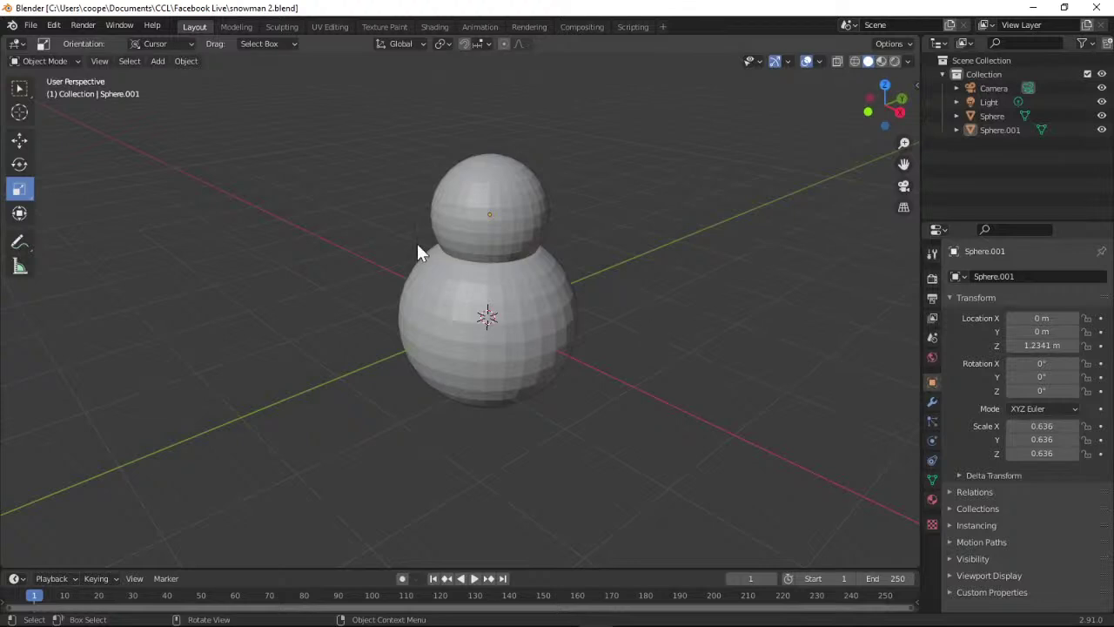
# Add a Cone mesh at the origin and reframe the view around the snowman.
pyautogui.click(158, 61)
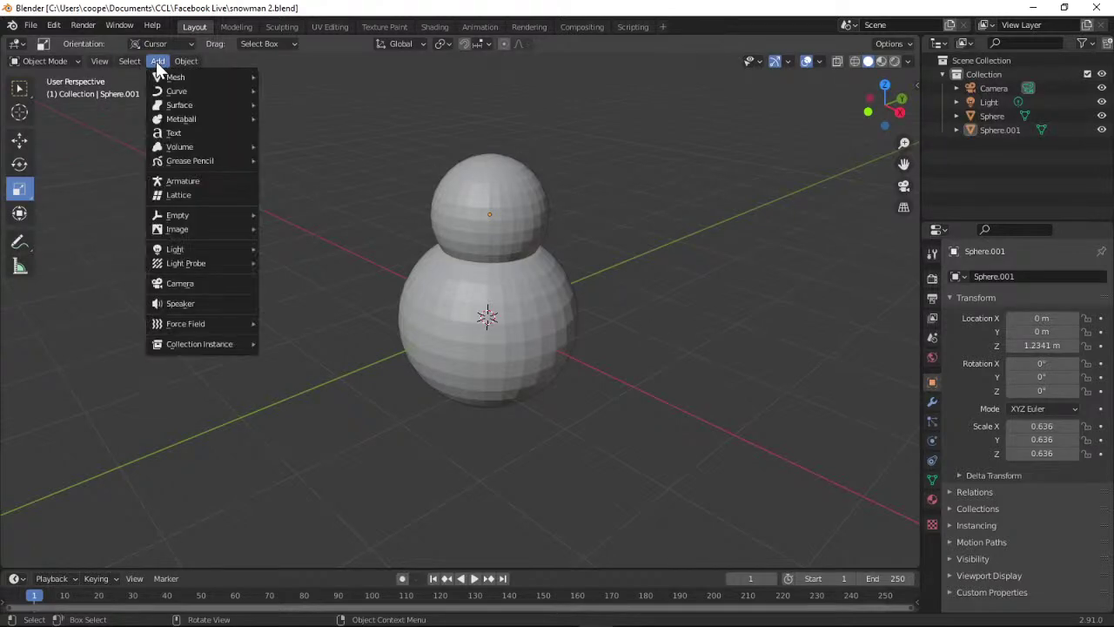
pyautogui.moveTo(181, 76)
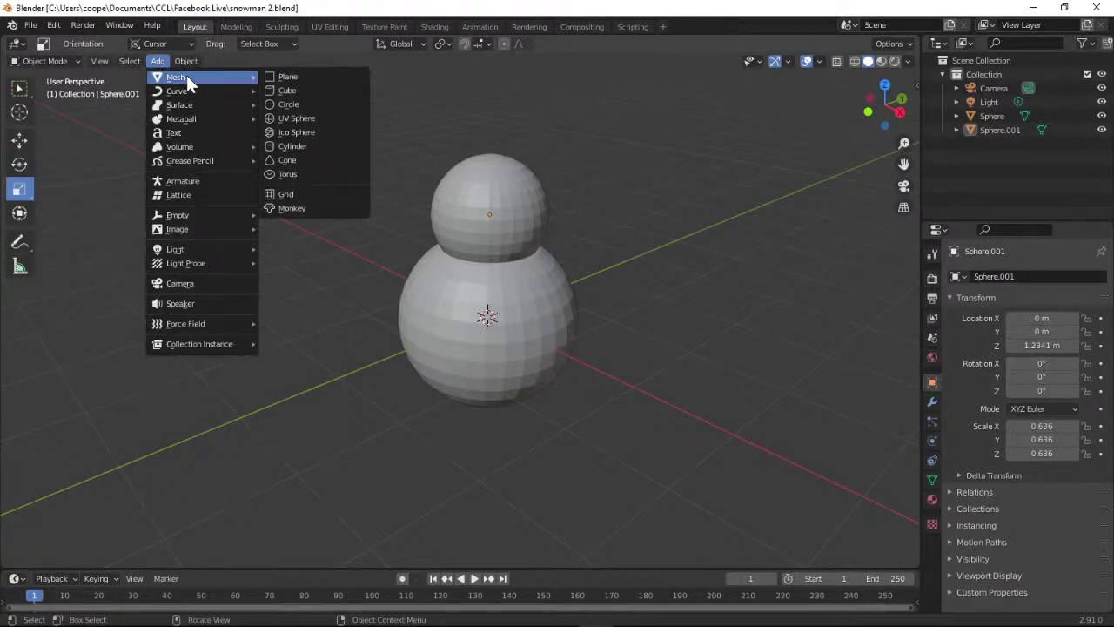
pyautogui.click(306, 160)
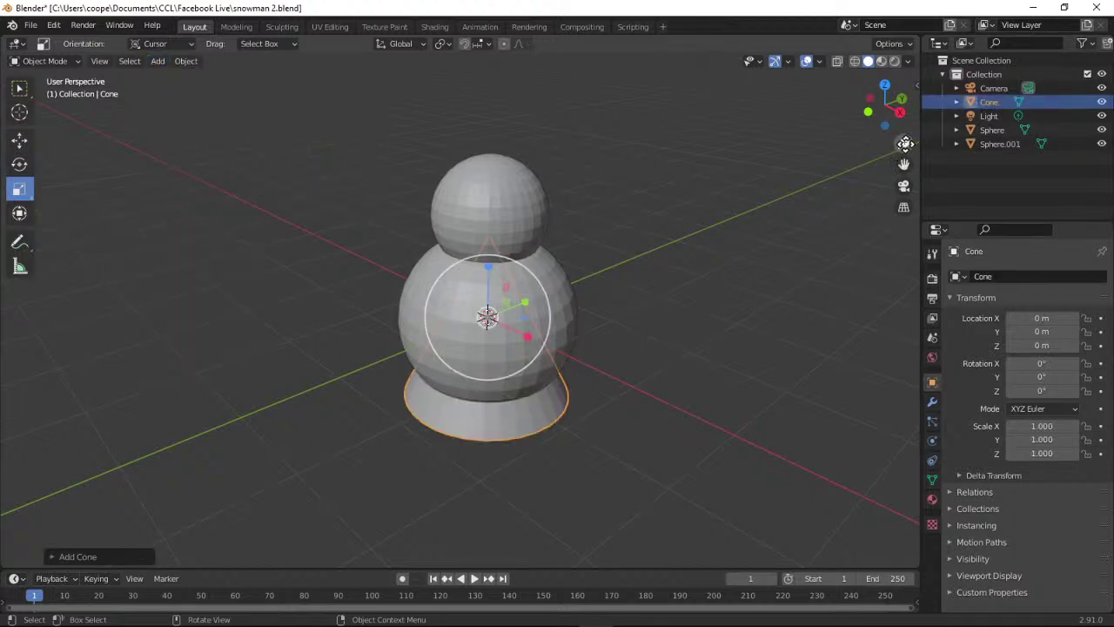
pyautogui.moveTo(902, 163); pyautogui.dragTo(899, 257)
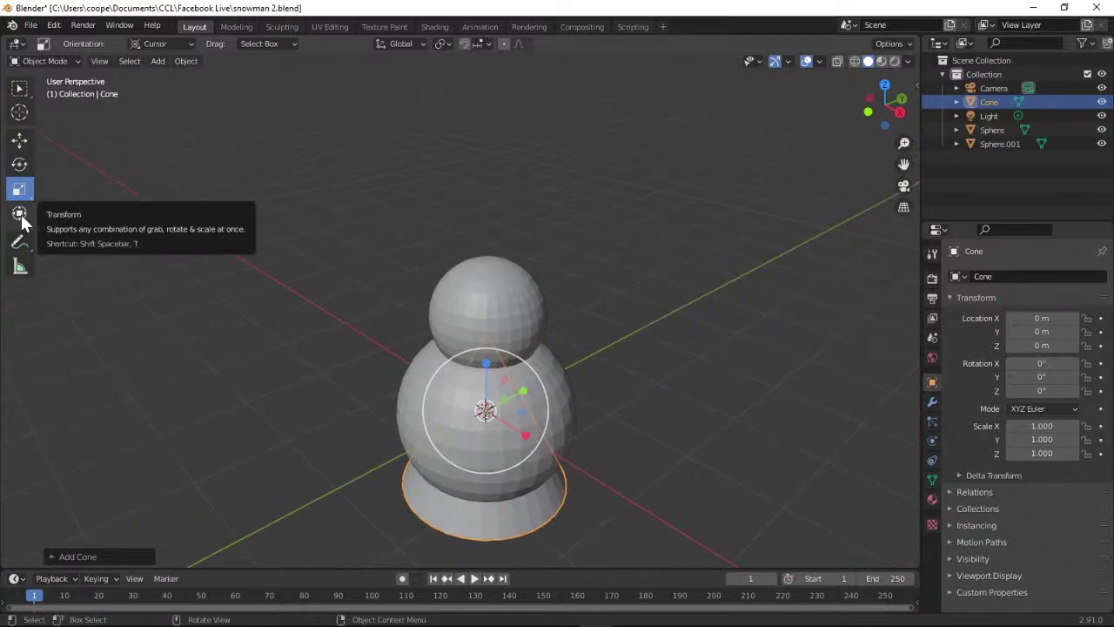
pyautogui.click(22, 142)
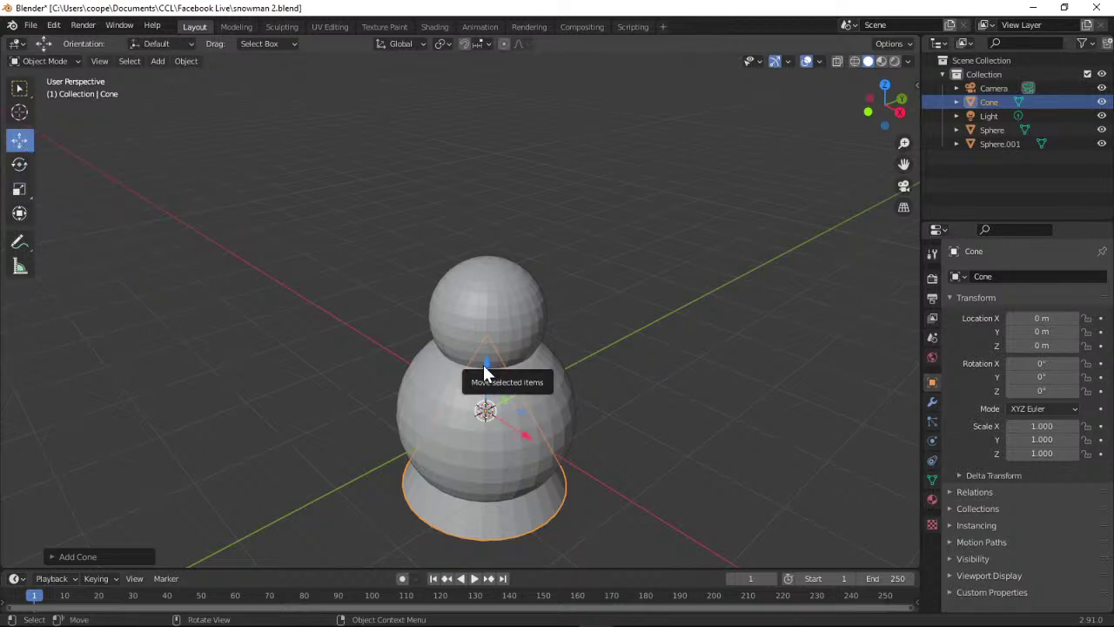
# Raise the cone to Z 2.8217 m and shift it to Y -0.91529 m above the head.
pyautogui.moveTo(487, 364); pyautogui.dragTo(493, 119)
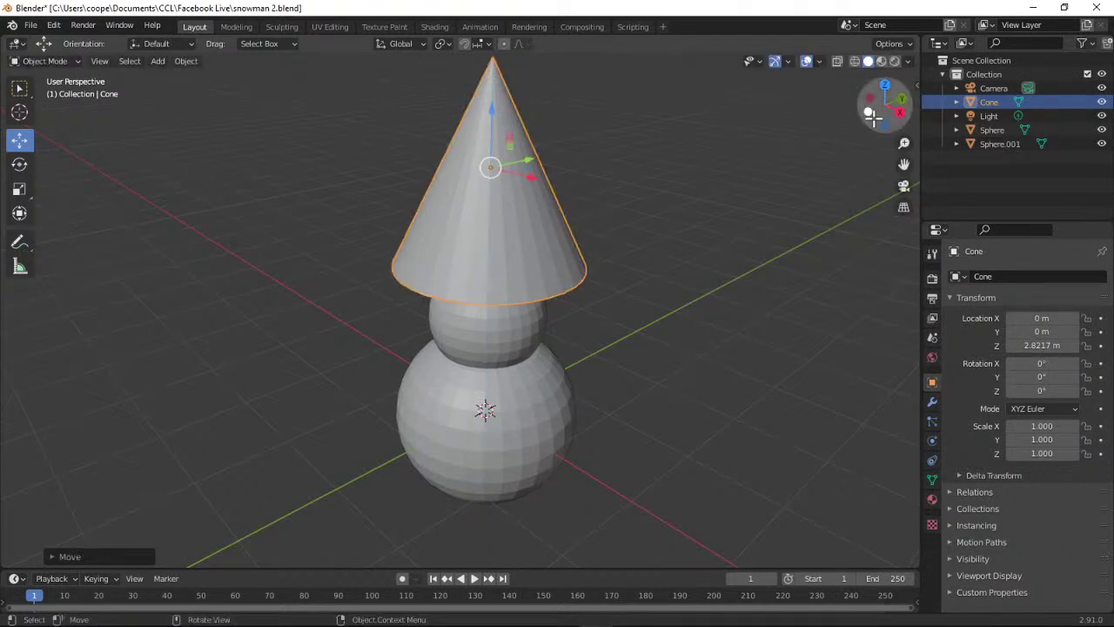
pyautogui.moveTo(870, 122); pyautogui.dragTo(912, 117)
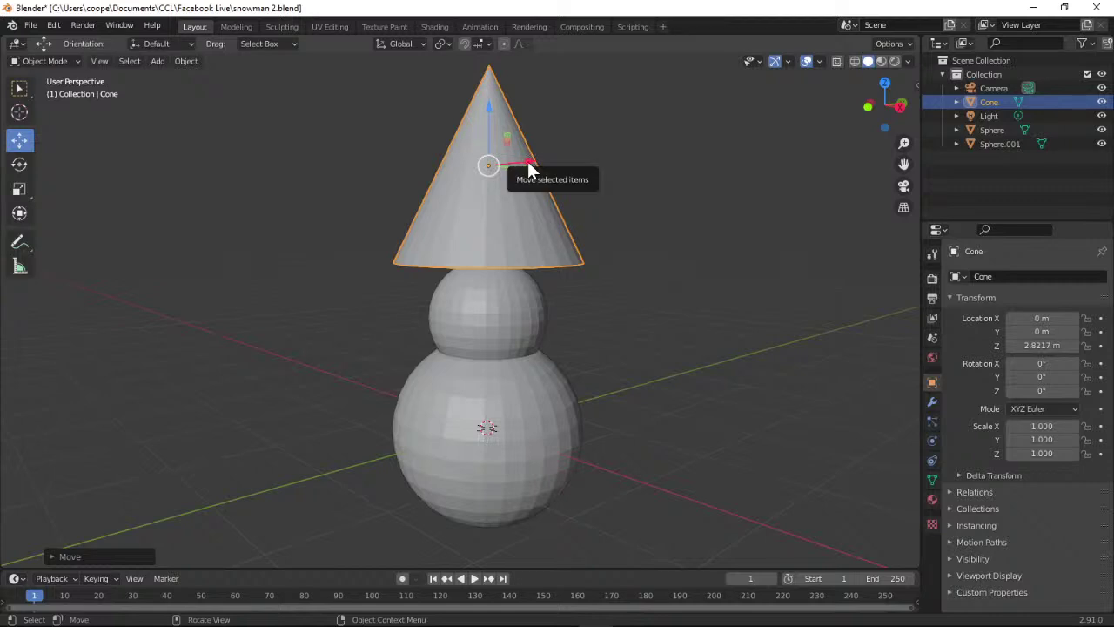
pyautogui.moveTo(531, 165)
pyautogui.mouseDown()
pyautogui.moveTo(438, 166)
pyautogui.moveTo(530, 187)
pyautogui.mouseUp()
pyautogui.click(53, 26)
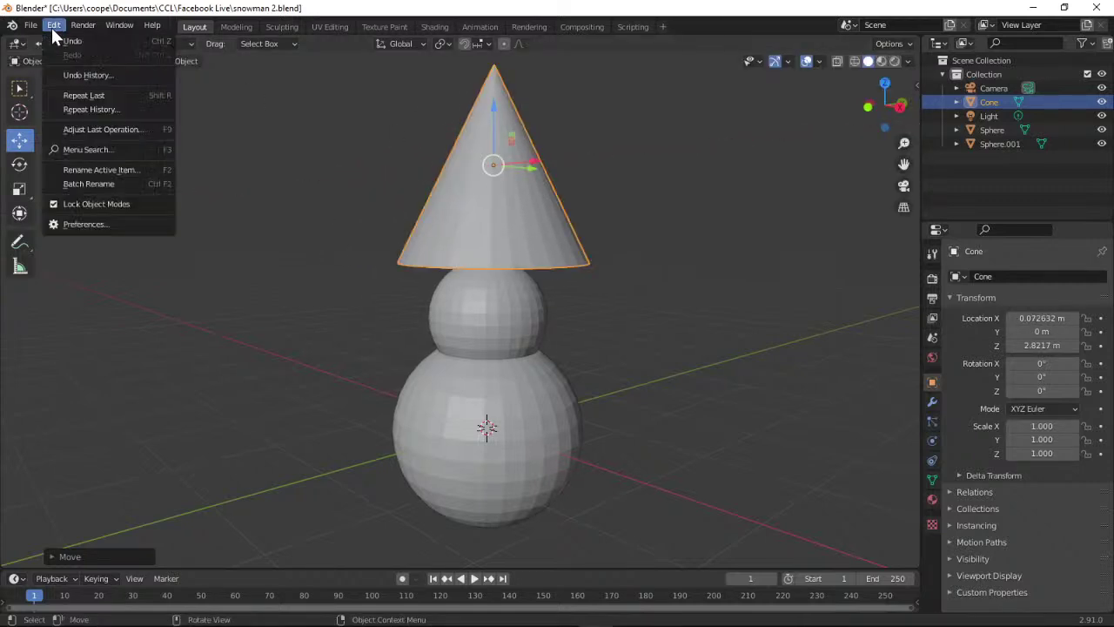
pyautogui.click(61, 41)
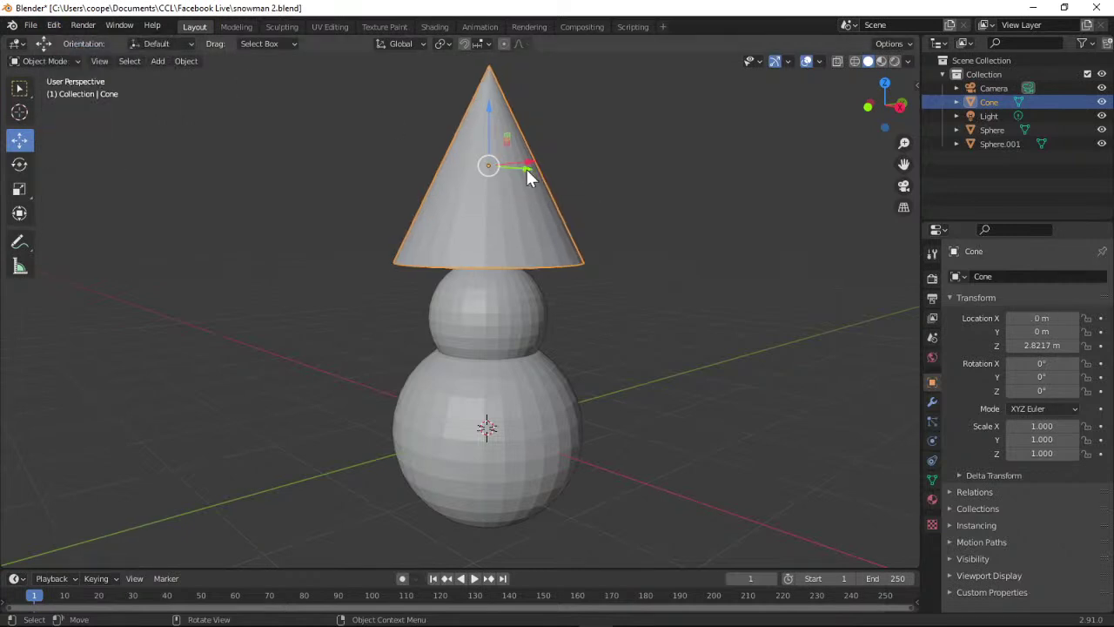
pyautogui.moveTo(526, 169); pyautogui.dragTo(454, 171)
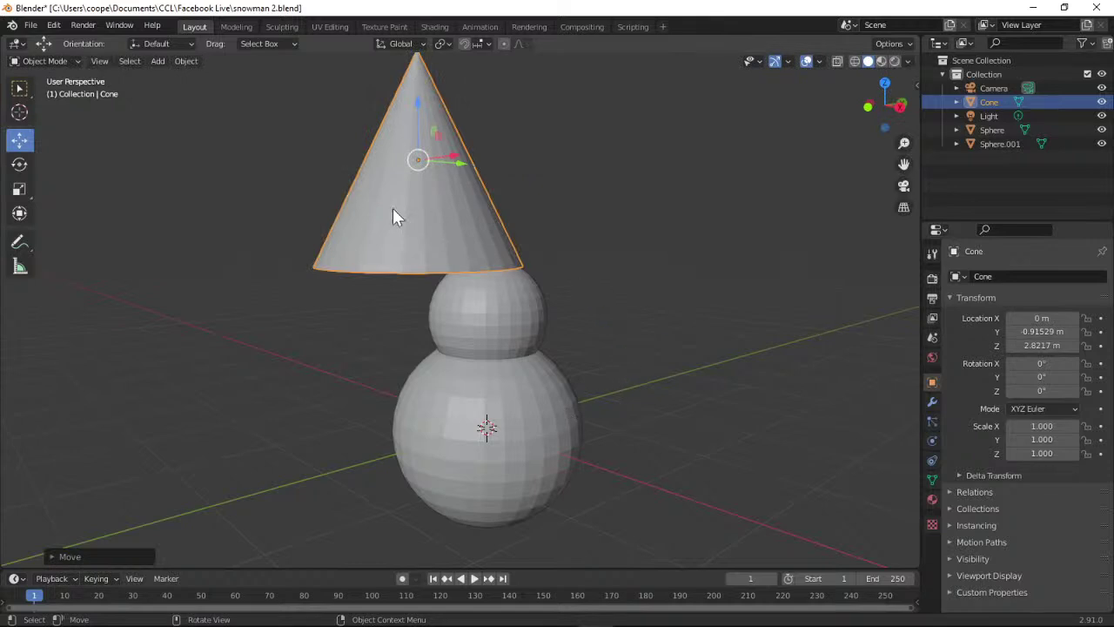
pyautogui.click(21, 164)
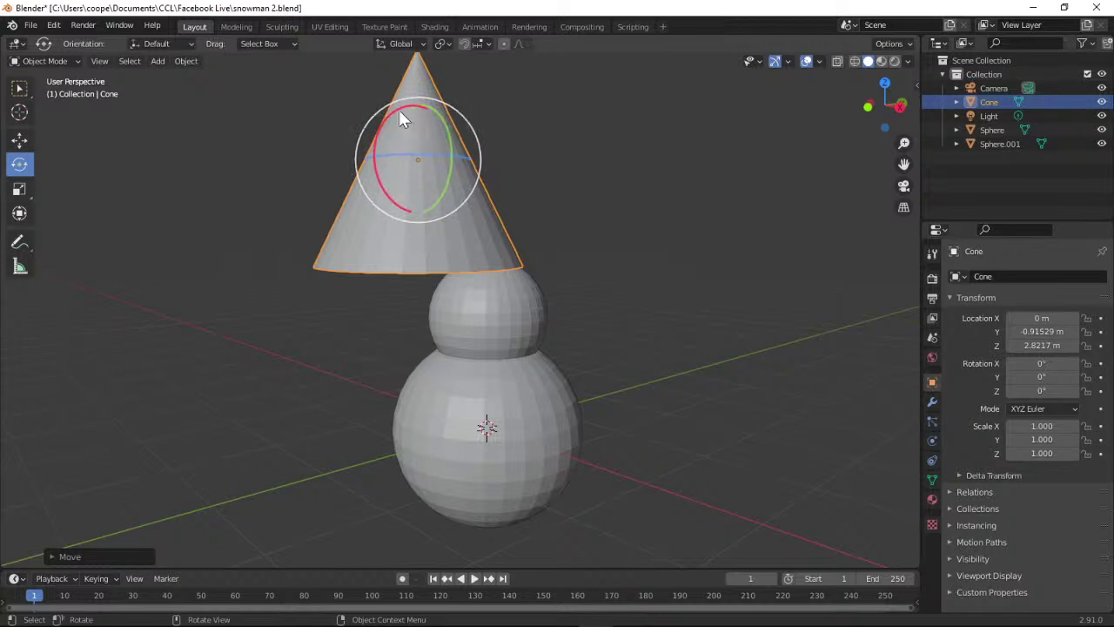
# Tip the cone onto its side, 94.9° about X, and check it through the camera.
pyautogui.moveTo(401, 109); pyautogui.dragTo(370, 198)
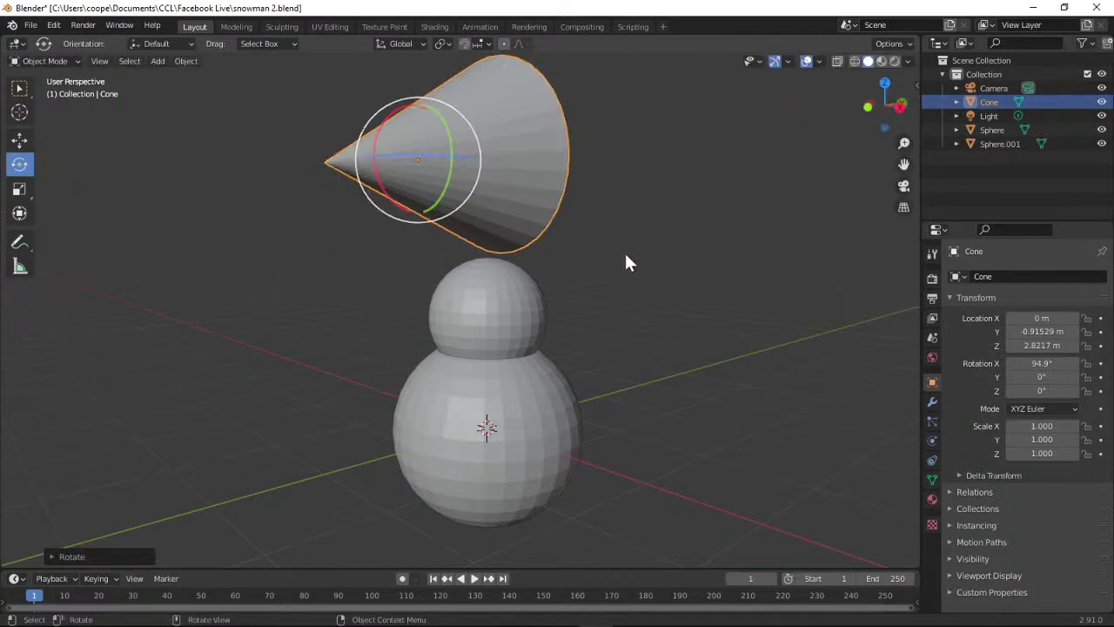
pyautogui.moveTo(890, 109)
pyautogui.mouseDown()
pyautogui.moveTo(866, 92)
pyautogui.moveTo(896, 101)
pyautogui.mouseUp()
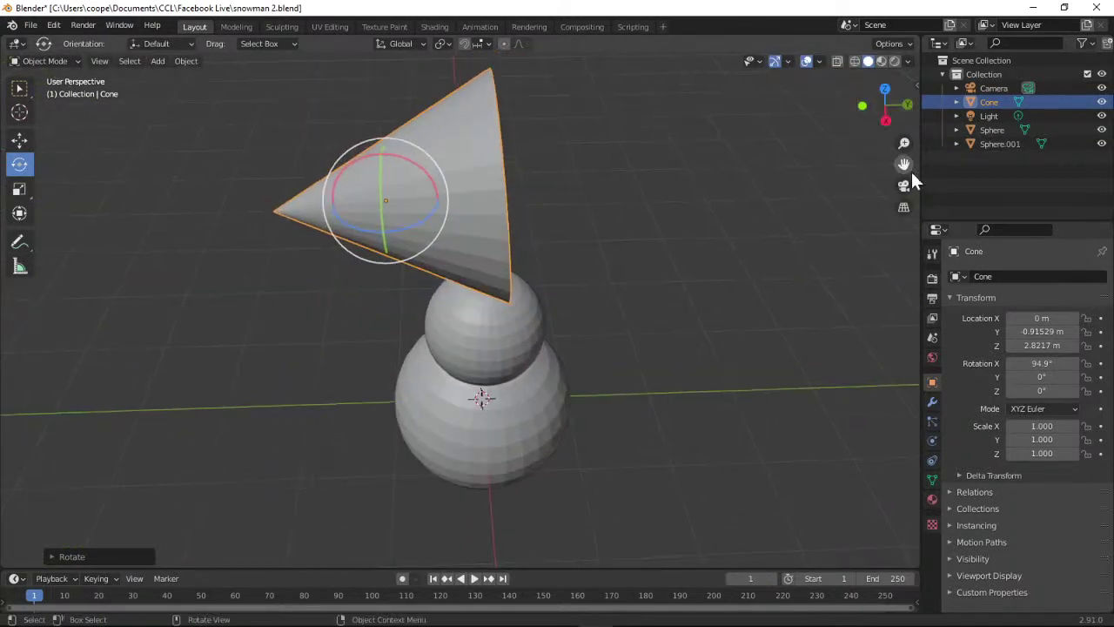
pyautogui.click(904, 187)
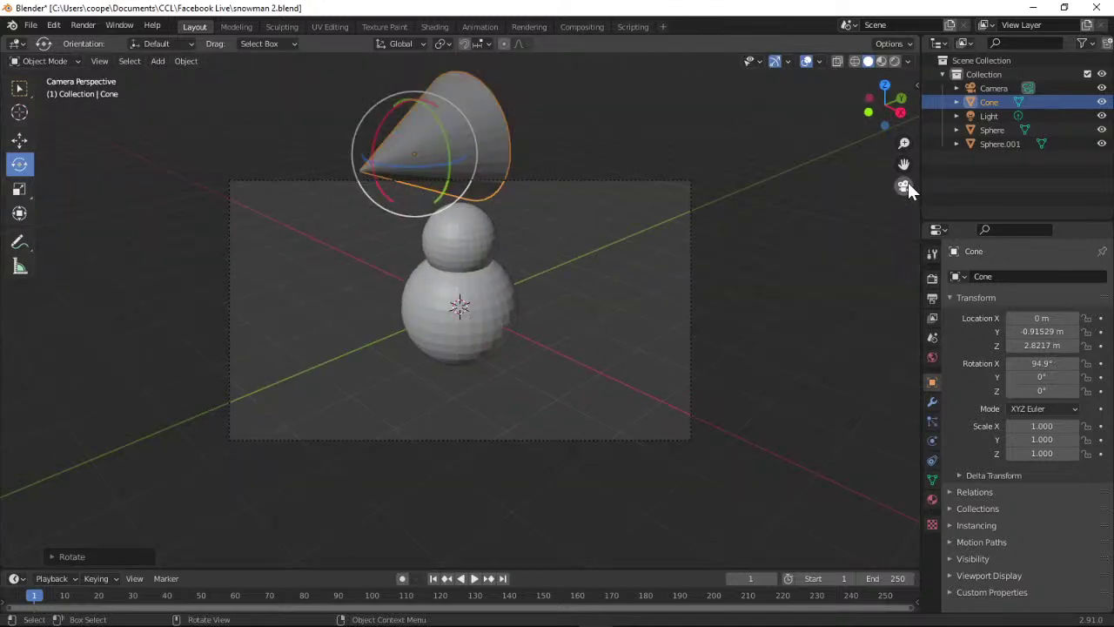
pyautogui.click(904, 186)
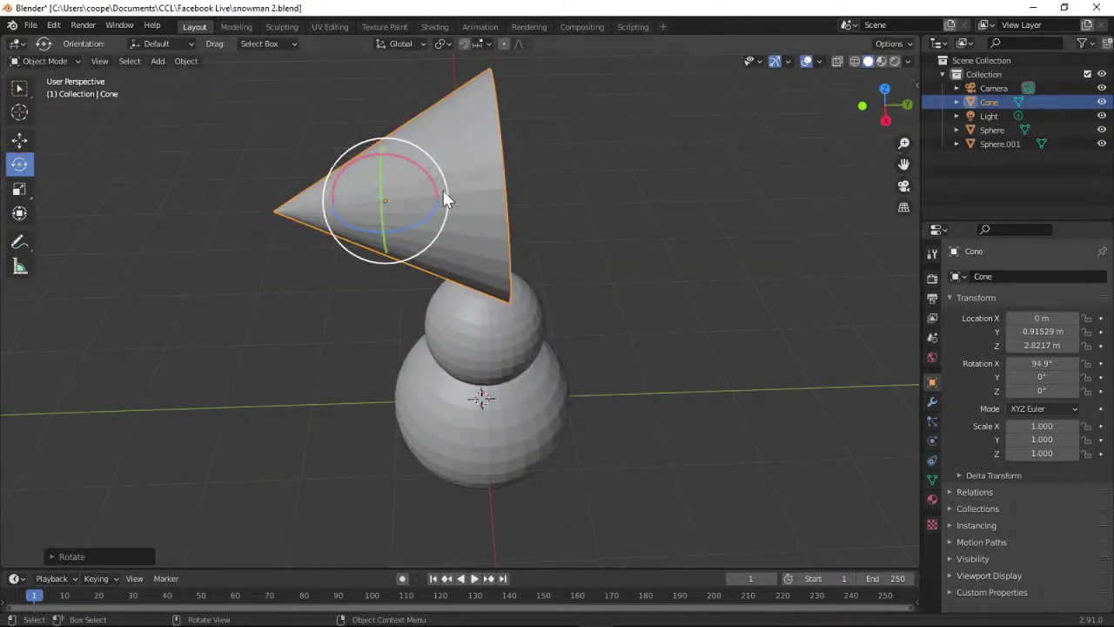
# Try out the Transform, Scale and Move tools on the sideways cone.
pyautogui.click(20, 213)
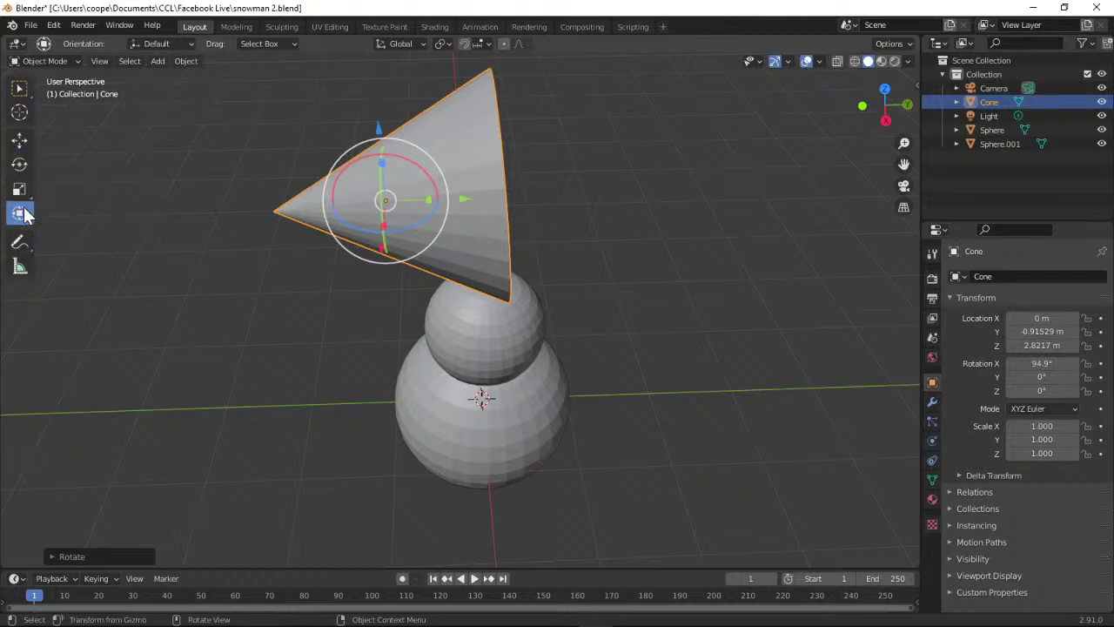
pyautogui.click(20, 140)
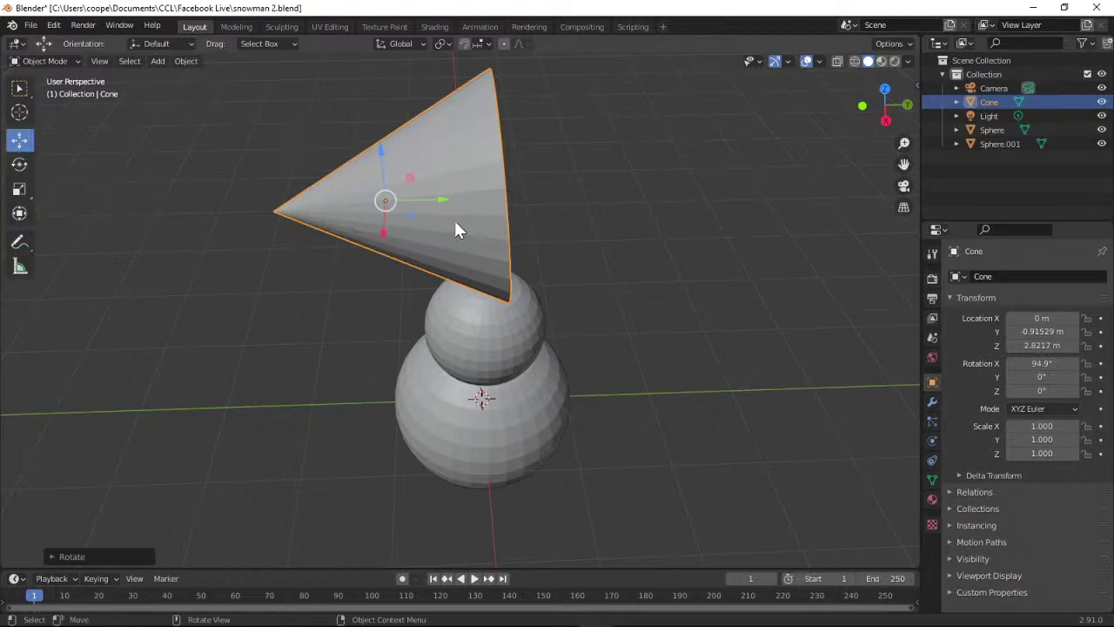
pyautogui.moveTo(454, 222)
pyautogui.mouseDown()
pyautogui.moveTo(398, 231)
pyautogui.moveTo(439, 226)
pyautogui.mouseUp()
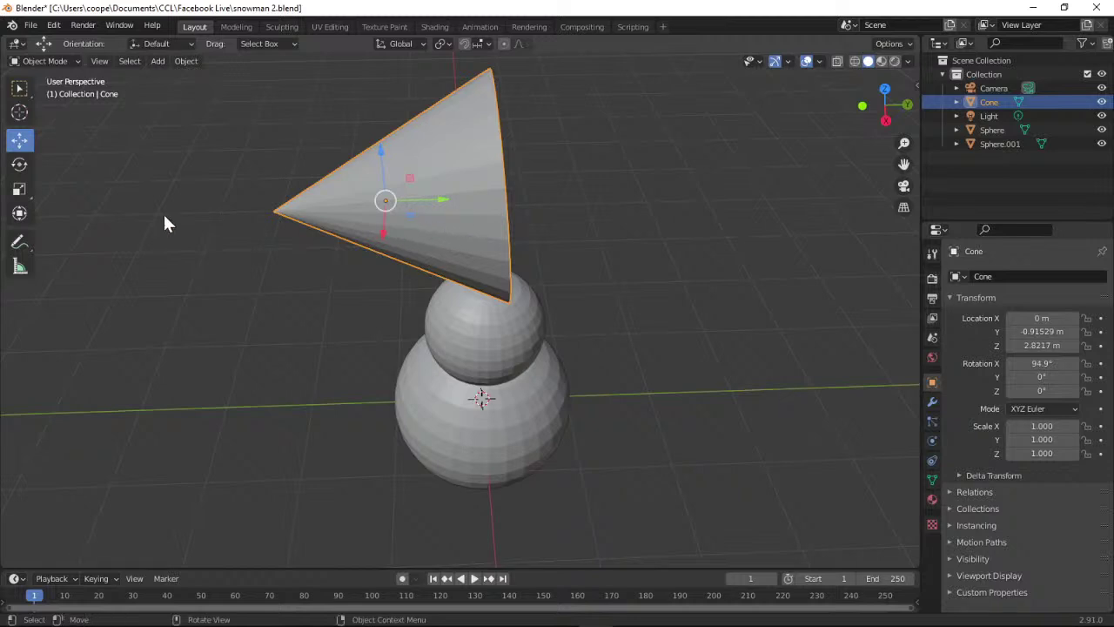
pyautogui.click(20, 213)
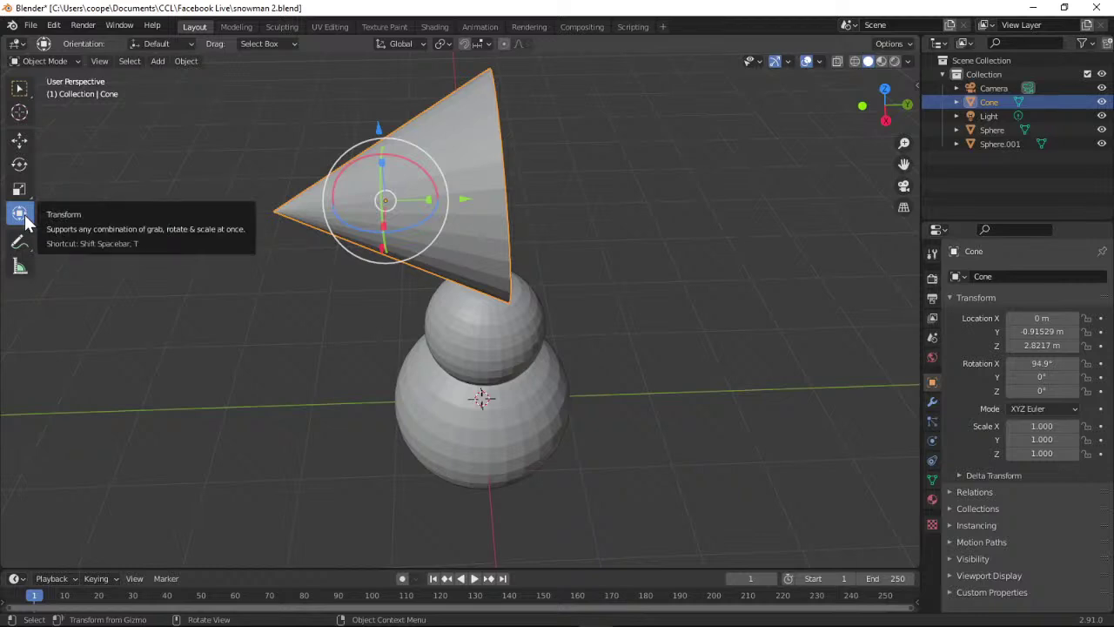
pyautogui.click(20, 189)
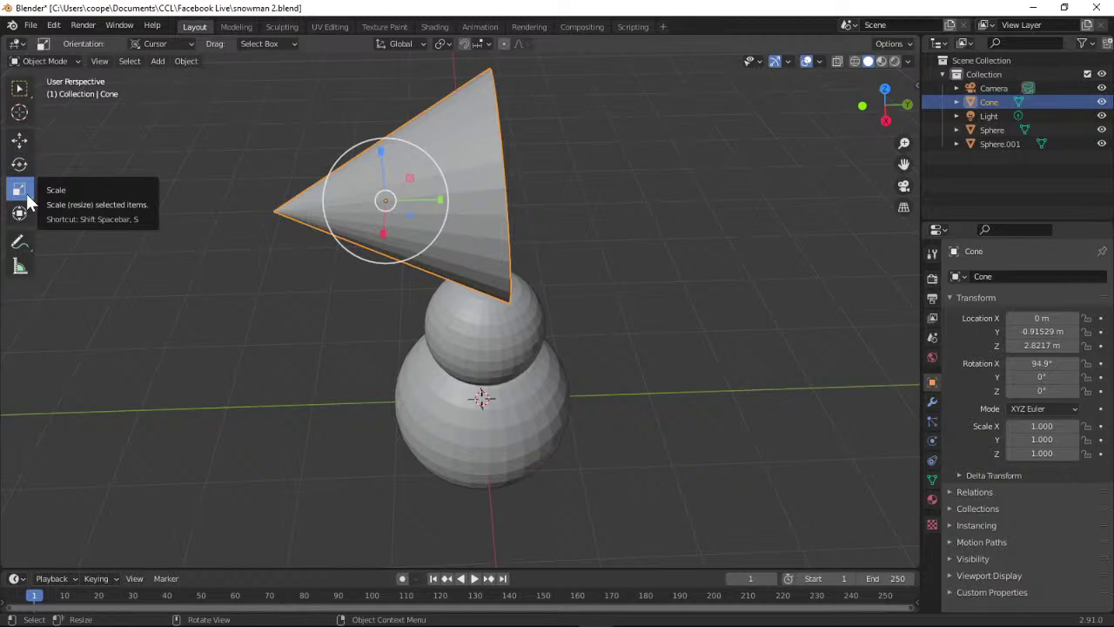
pyautogui.click(20, 141)
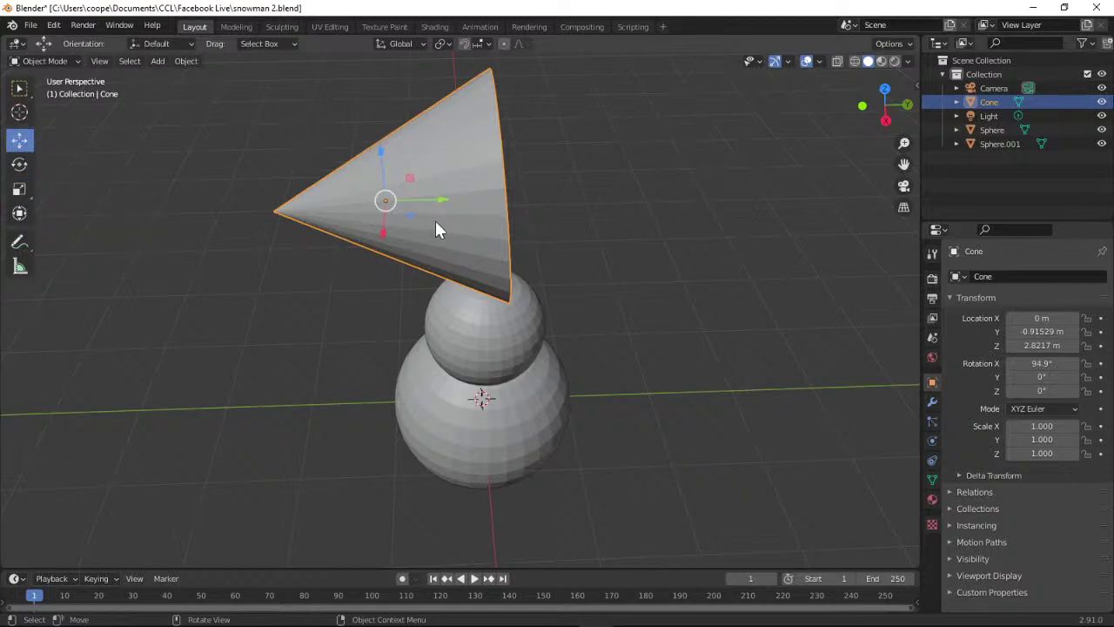
# Move the cone against the head to X -0.076457, Y -1.6112, Z 1.296 m.
pyautogui.moveTo(435, 223); pyautogui.dragTo(361, 215)
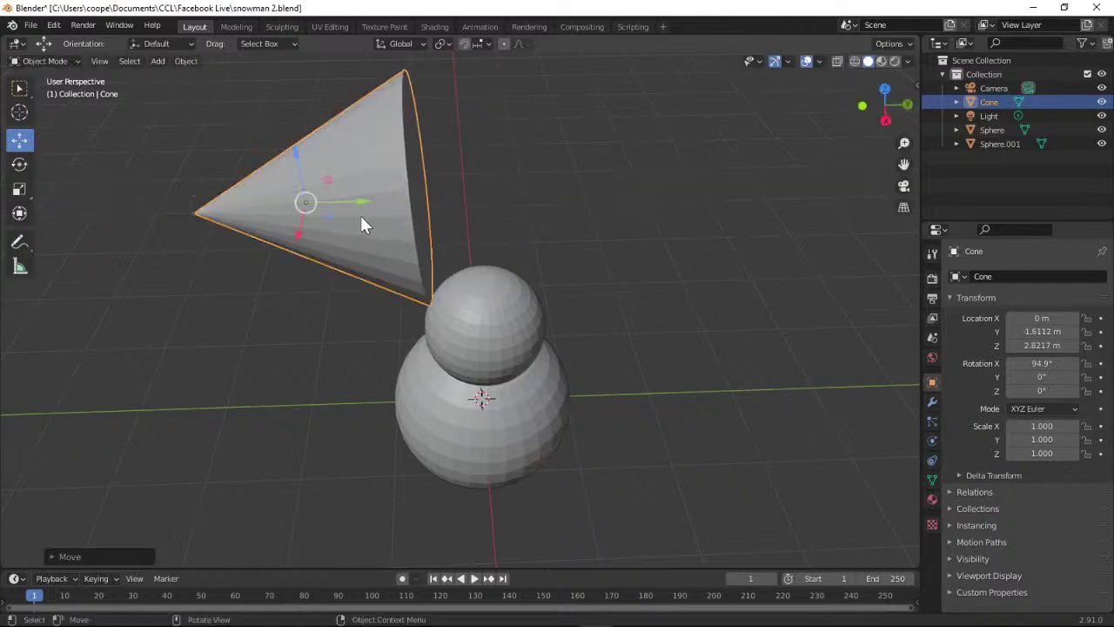
pyautogui.moveTo(860, 98); pyautogui.dragTo(882, 97)
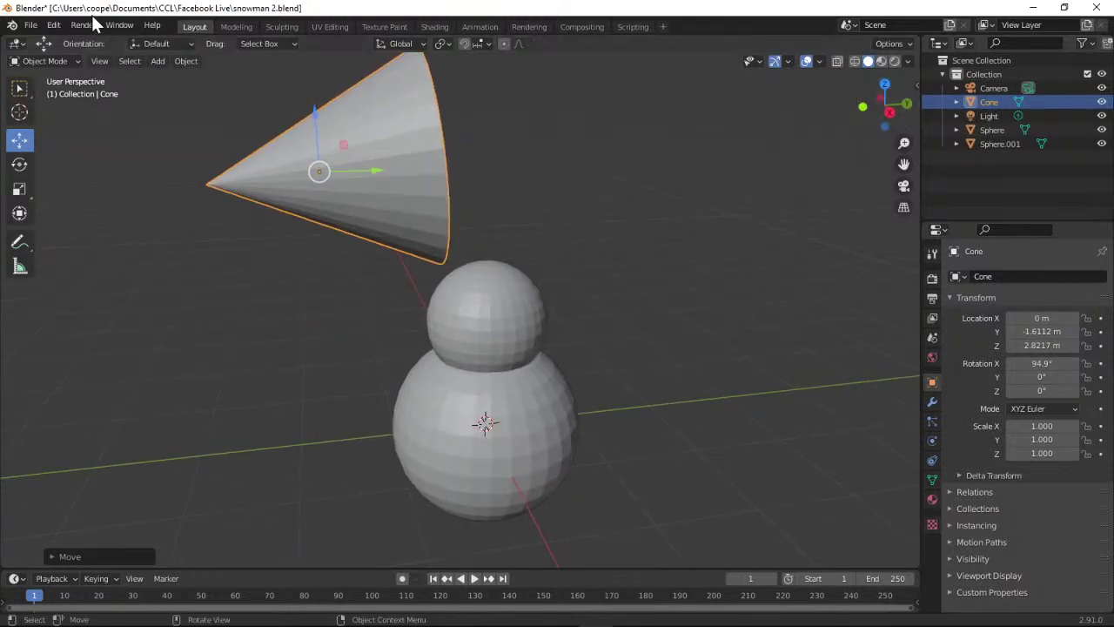
pyautogui.click(57, 25)
pyautogui.click(58, 25)
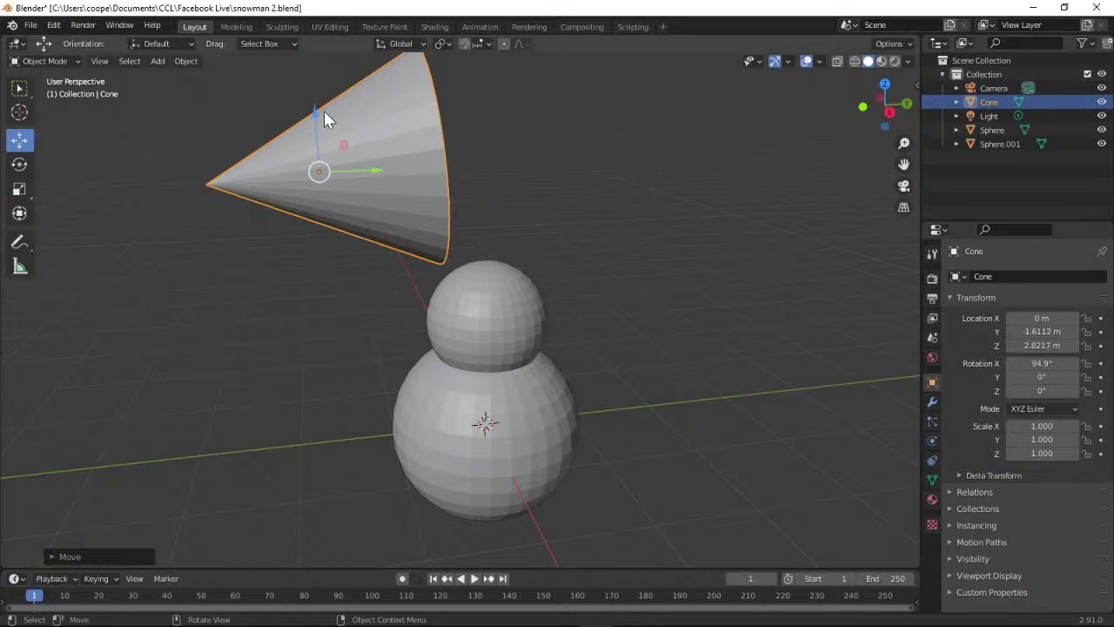
pyautogui.moveTo(315, 115); pyautogui.dragTo(323, 277)
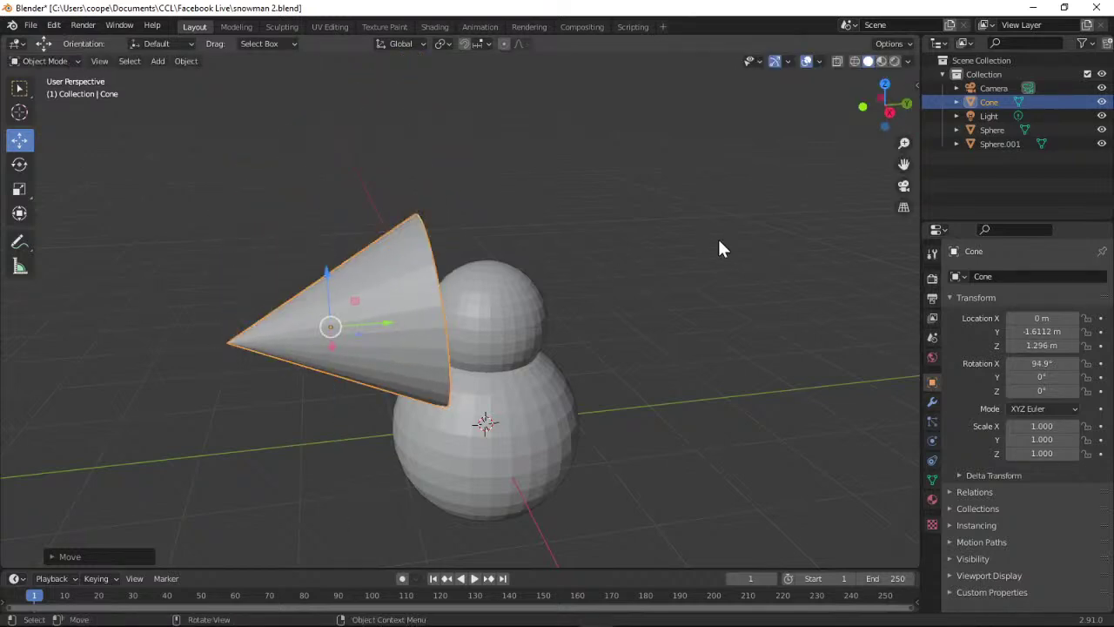
pyautogui.moveTo(884, 105); pyautogui.dragTo(885, 130)
pyautogui.moveTo(329, 378); pyautogui.dragTo(325, 372)
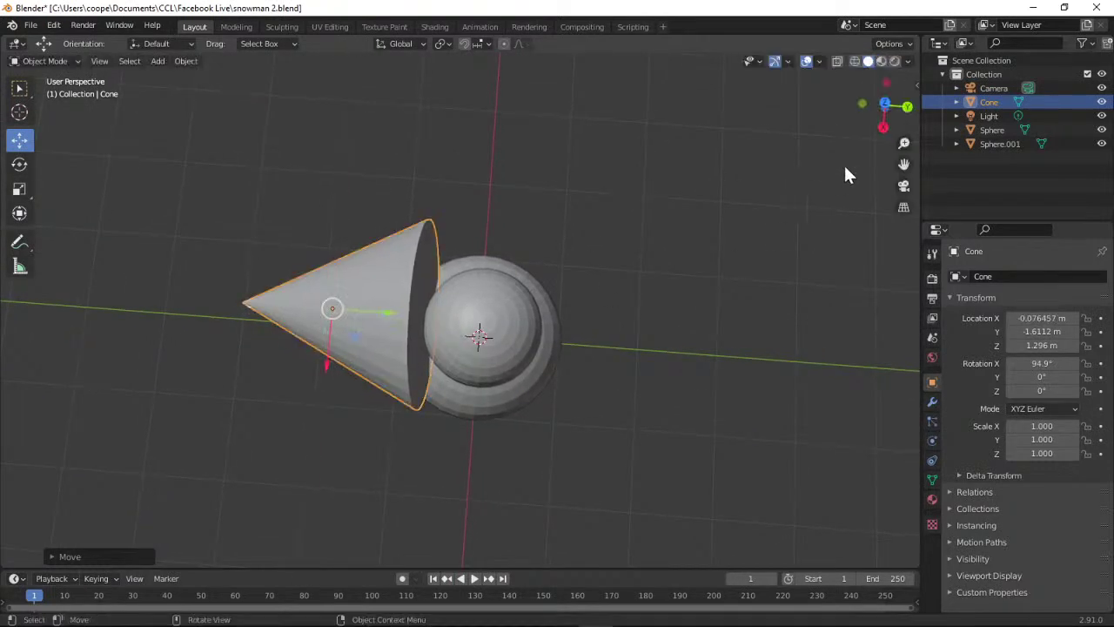
pyautogui.moveTo(885, 107); pyautogui.dragTo(896, 123)
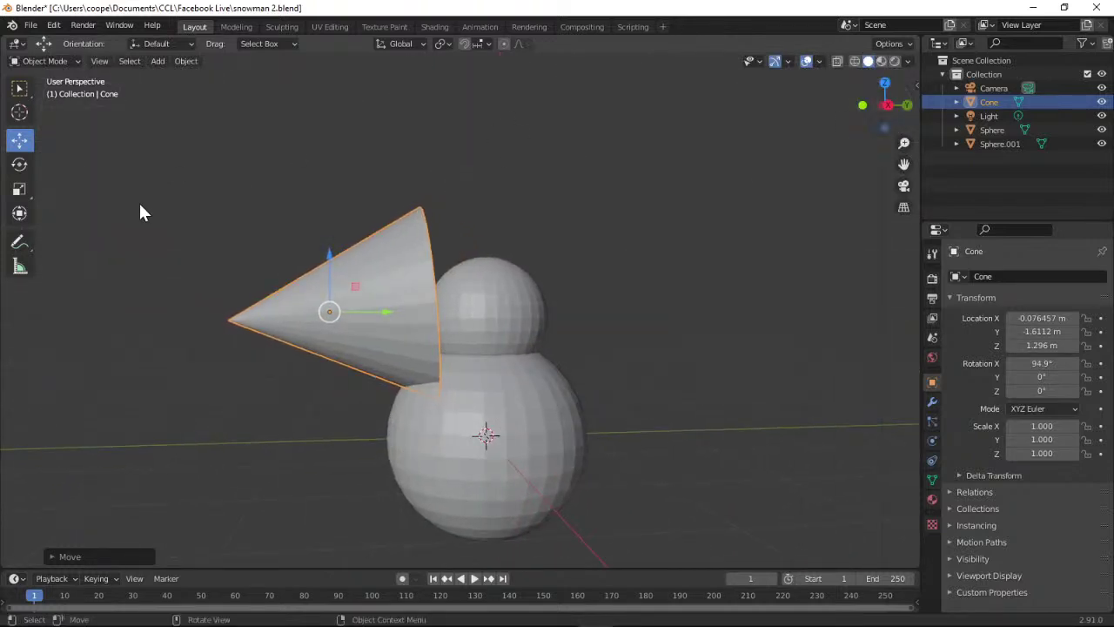
pyautogui.click(17, 191)
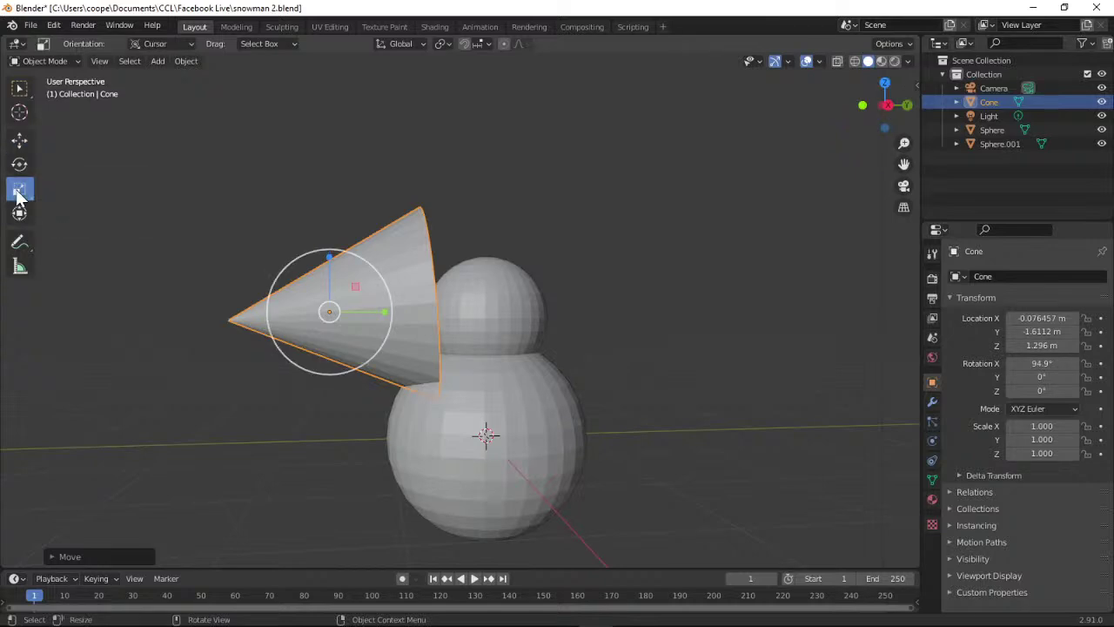
# Shrink the cone to scale 0.223 and pull it toward the snowman's head.
pyautogui.press('s')
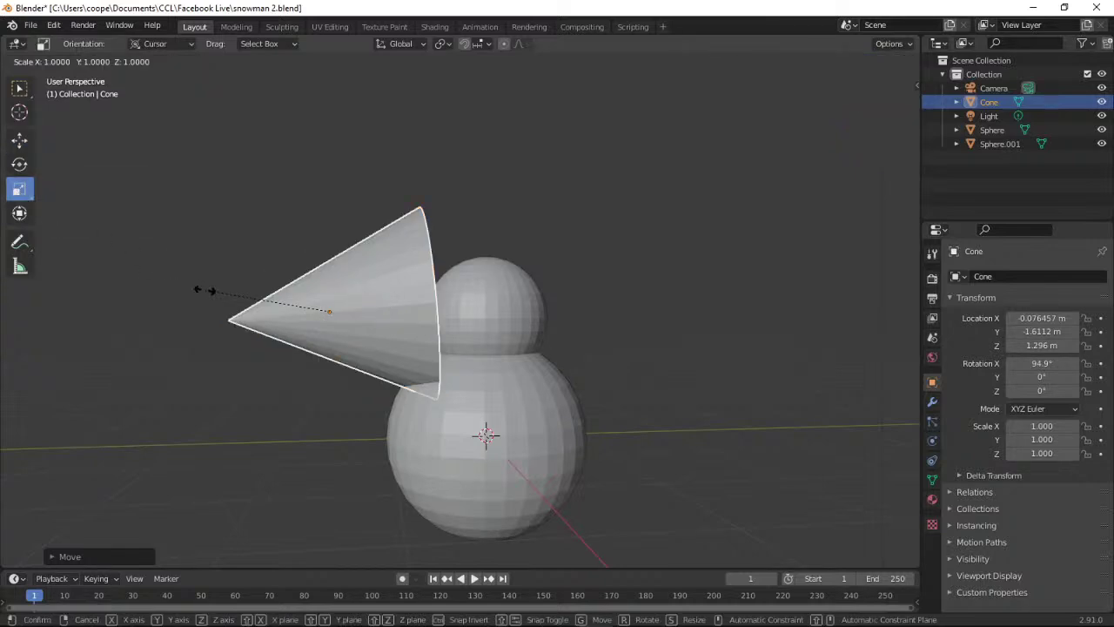
pyautogui.click(303, 320)
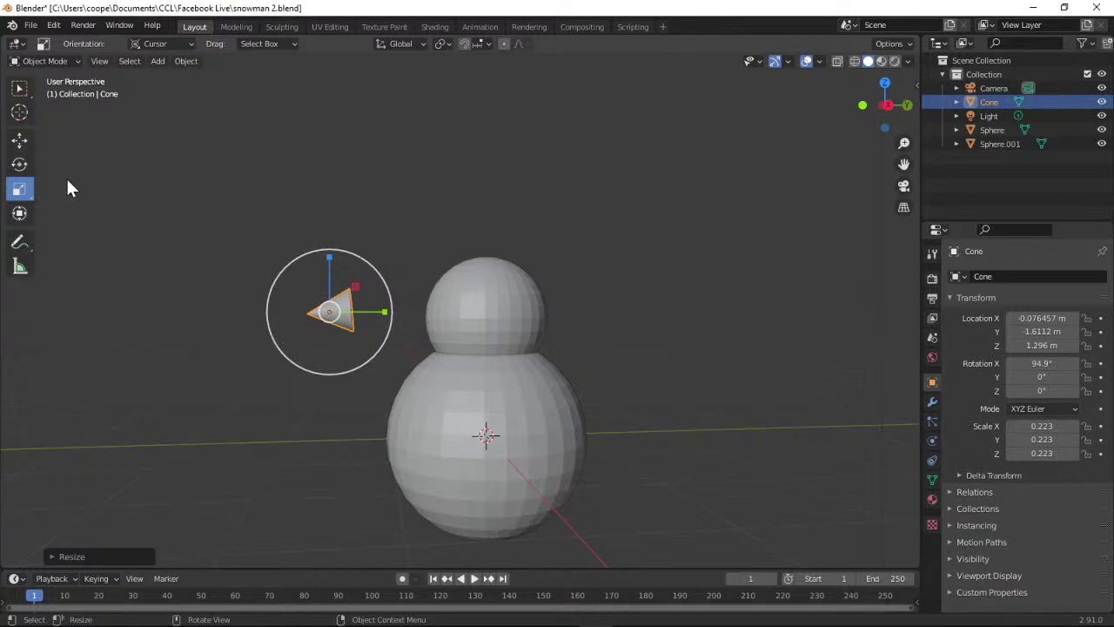
pyautogui.click(20, 141)
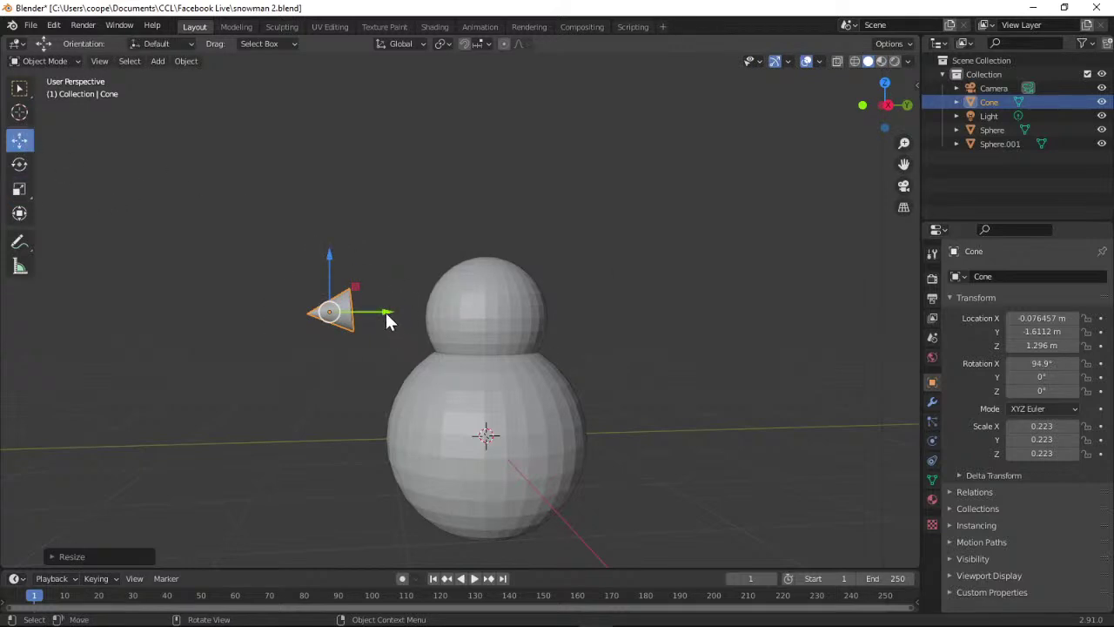
pyautogui.moveTo(388, 313); pyautogui.dragTo(467, 330)
# Nudge the cone into the head's front at about Y -0.779, Z 1.2006 m, checking several angles.
pyautogui.moveTo(888, 104); pyautogui.dragTo(884, 166)
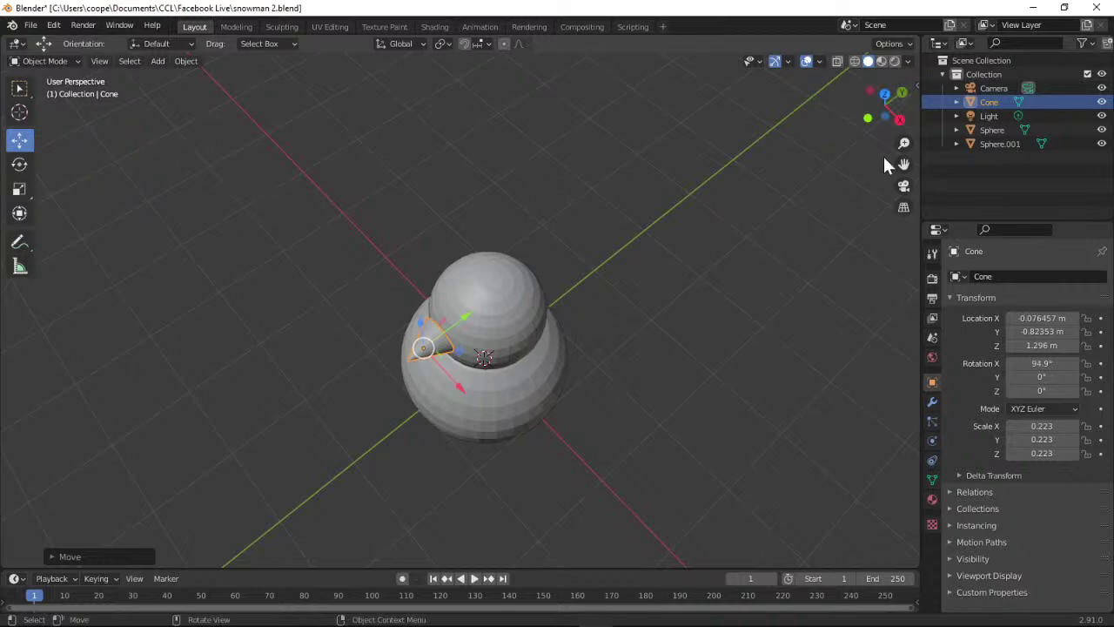
pyautogui.click(903, 188)
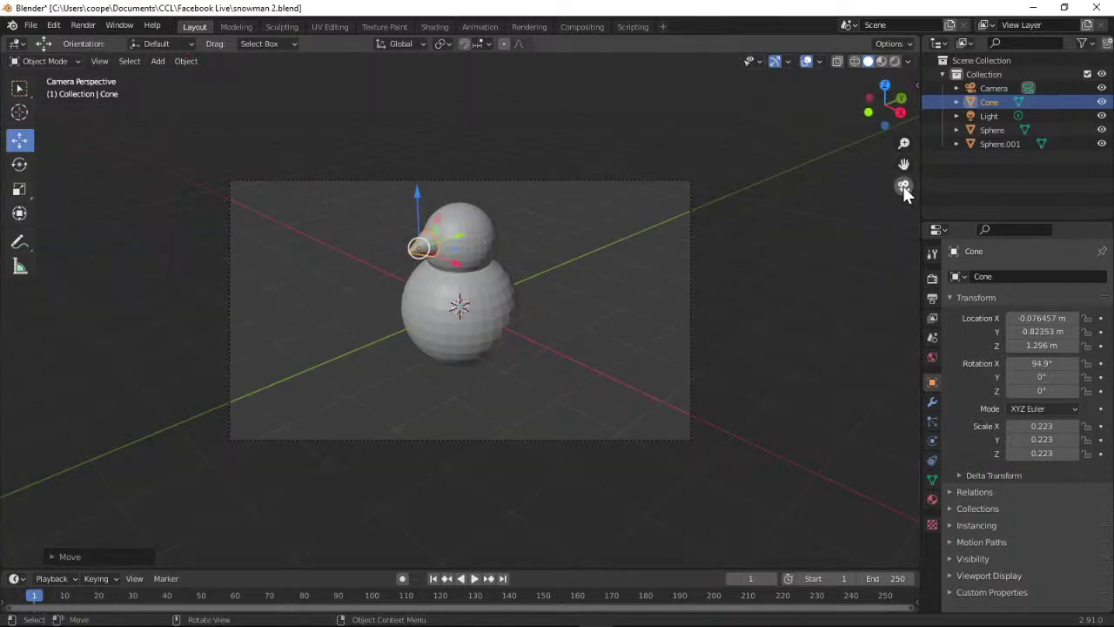
pyautogui.click(902, 185)
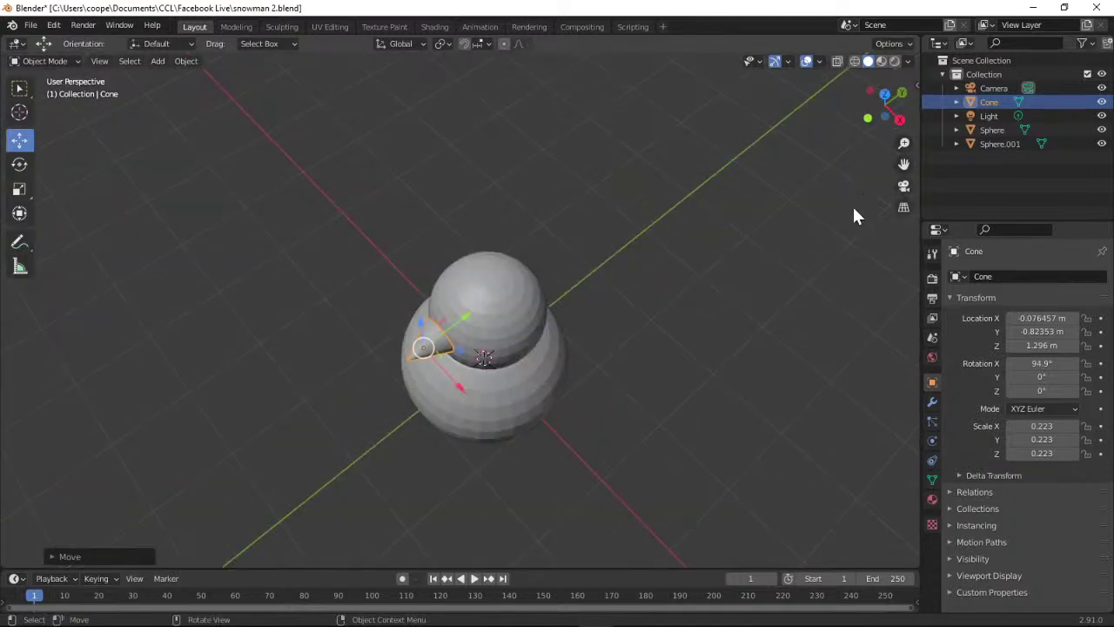
pyautogui.moveTo(884, 102); pyautogui.dragTo(919, 89)
pyautogui.moveTo(474, 374); pyautogui.dragTo(532, 364)
pyautogui.moveTo(533, 364); pyautogui.dragTo(639, 308, button='middle')
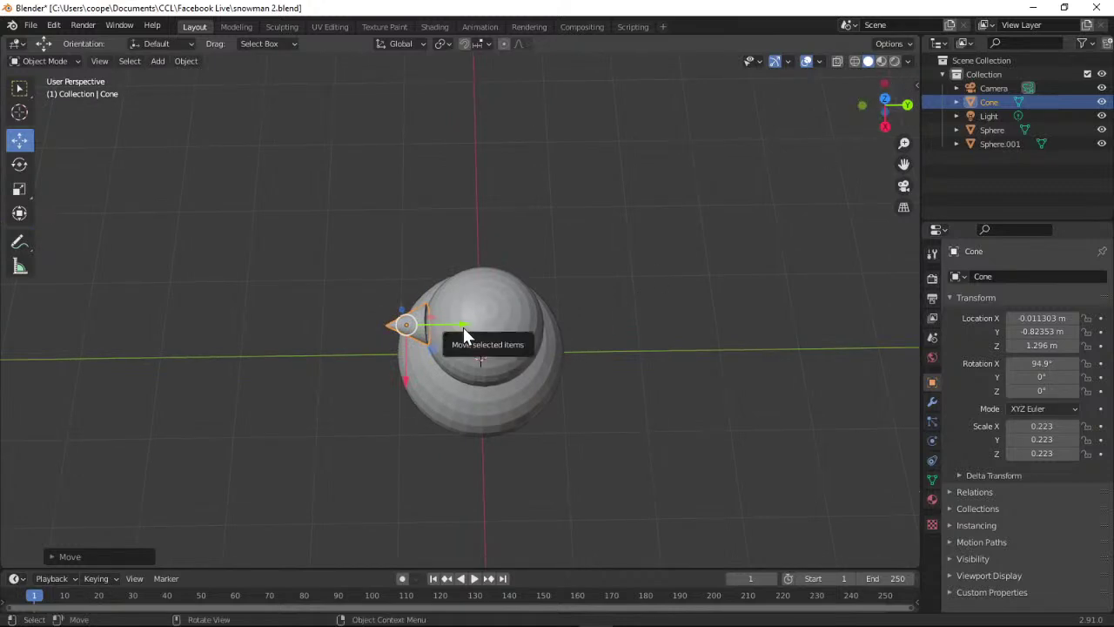
pyautogui.moveTo(463, 327); pyautogui.dragTo(472, 333)
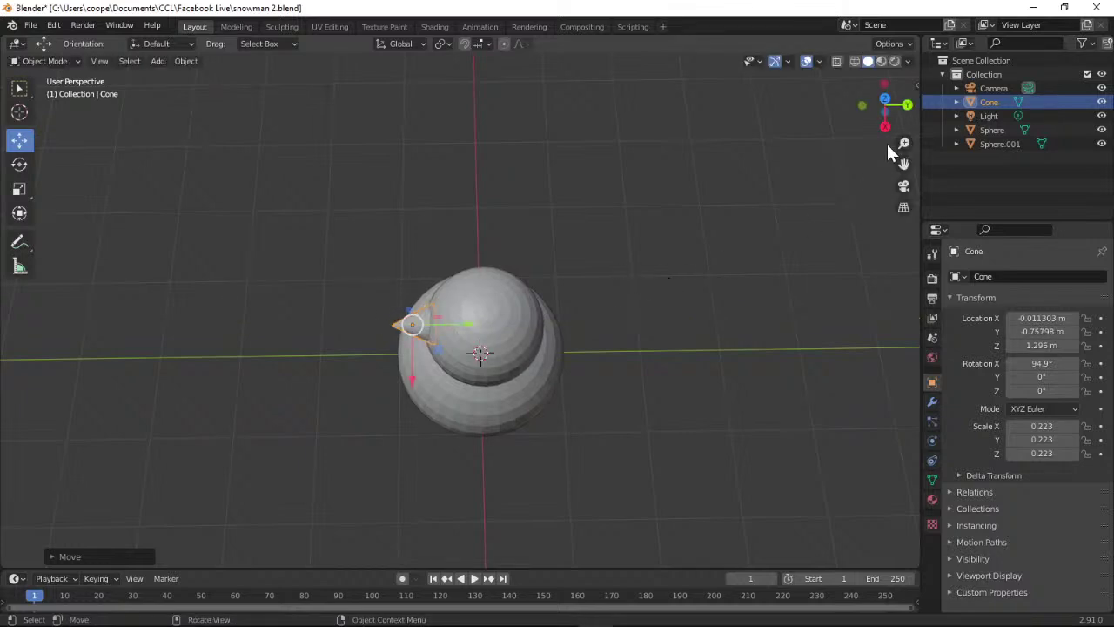
pyautogui.moveTo(884, 103); pyautogui.dragTo(849, 136)
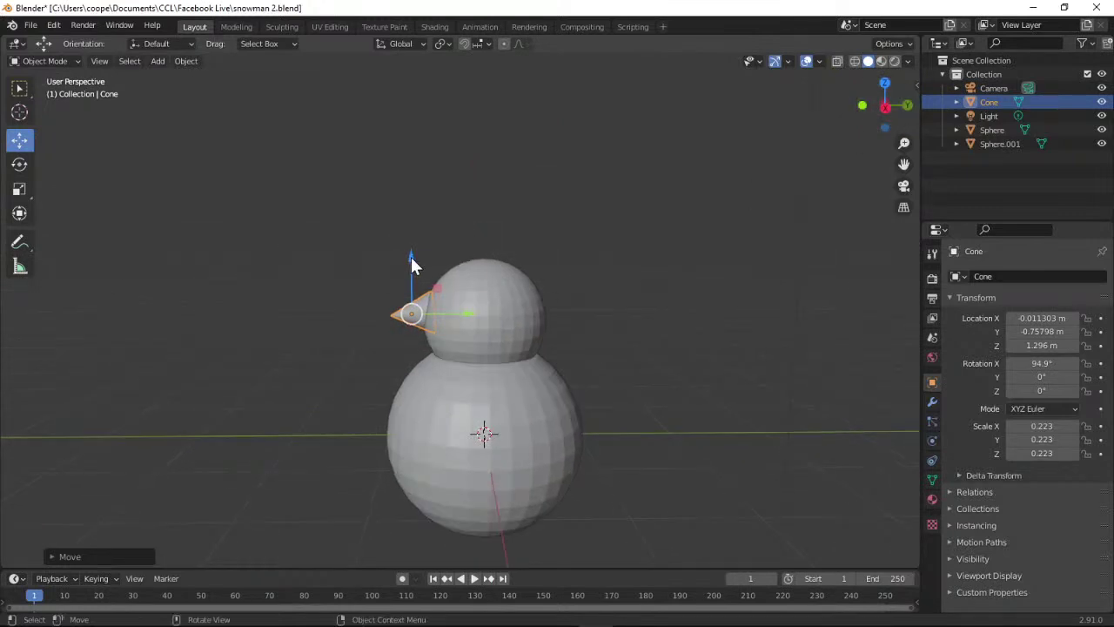
pyautogui.moveTo(411, 258); pyautogui.dragTo(412, 269)
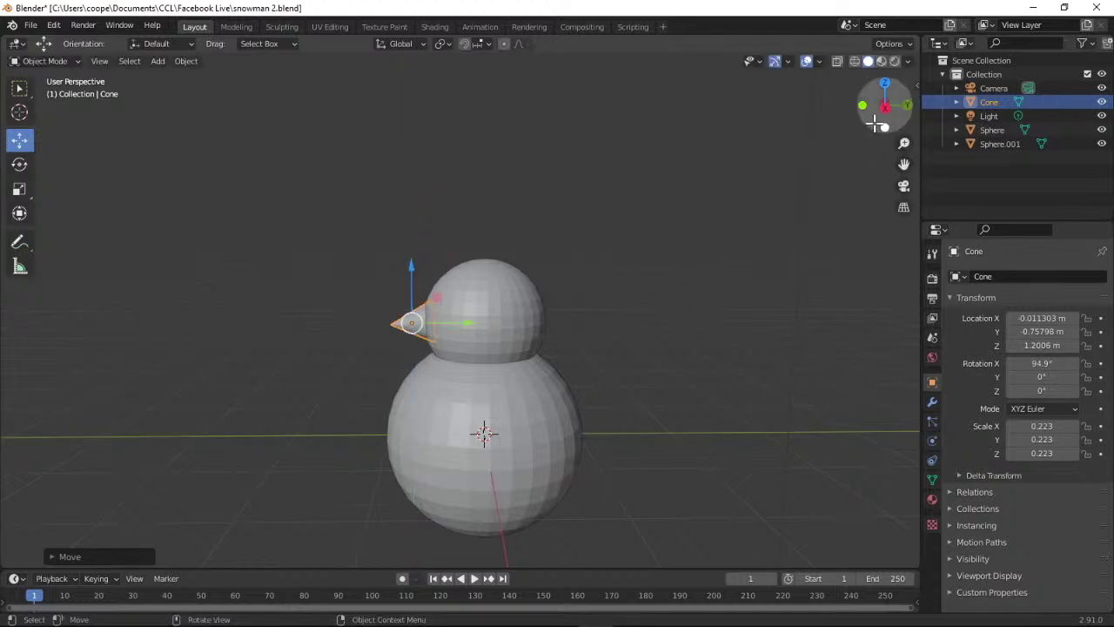
pyautogui.moveTo(884, 104); pyautogui.dragTo(815, 111)
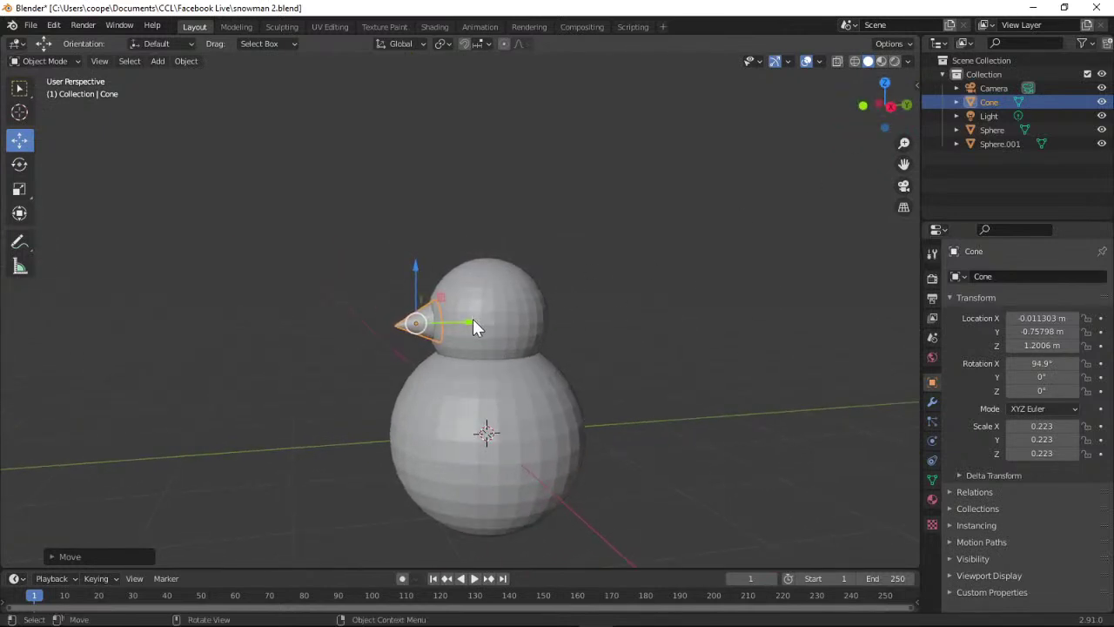
pyautogui.moveTo(471, 321); pyautogui.dragTo(467, 321)
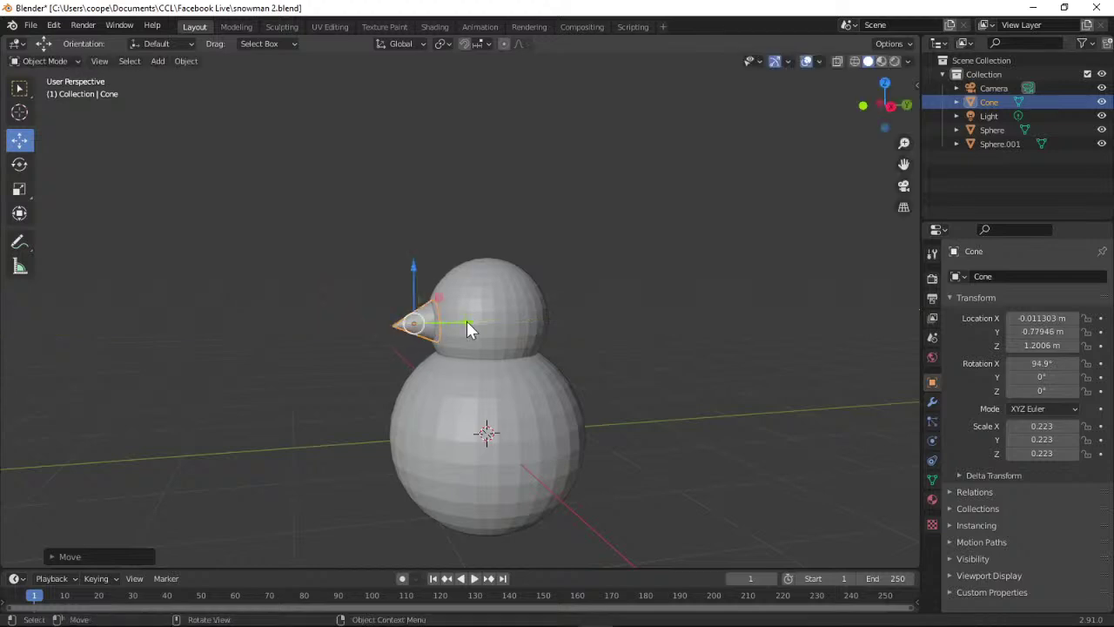
pyautogui.click(24, 200)
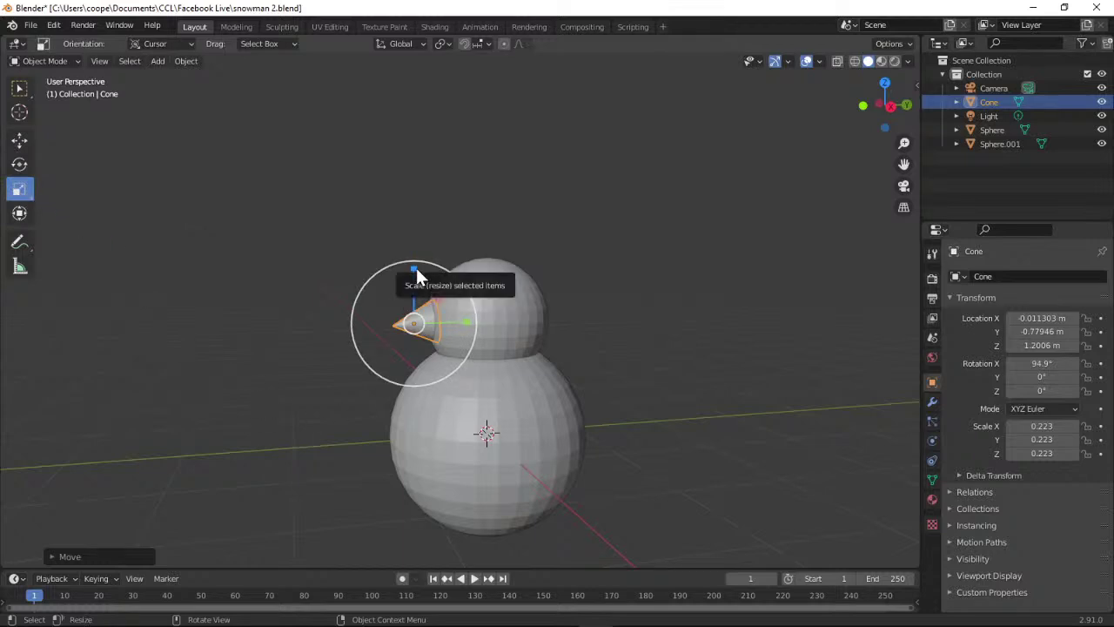
# Flatten the cone along one axis and raise it to Z 1.2647 m.
pyautogui.moveTo(418, 275); pyautogui.dragTo(416, 297)
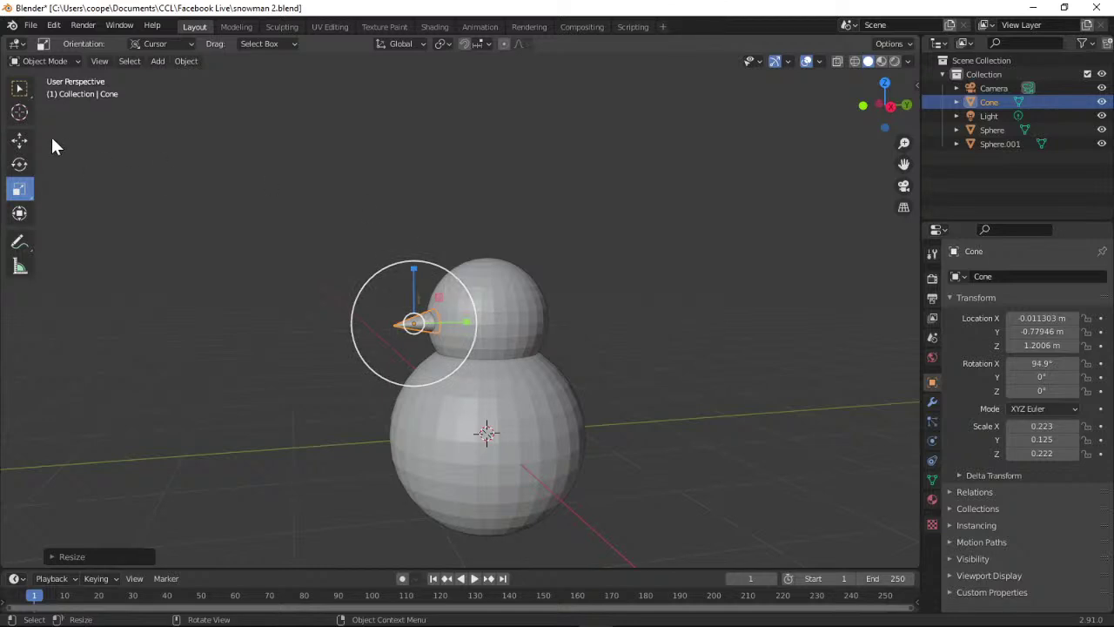
pyautogui.click(30, 141)
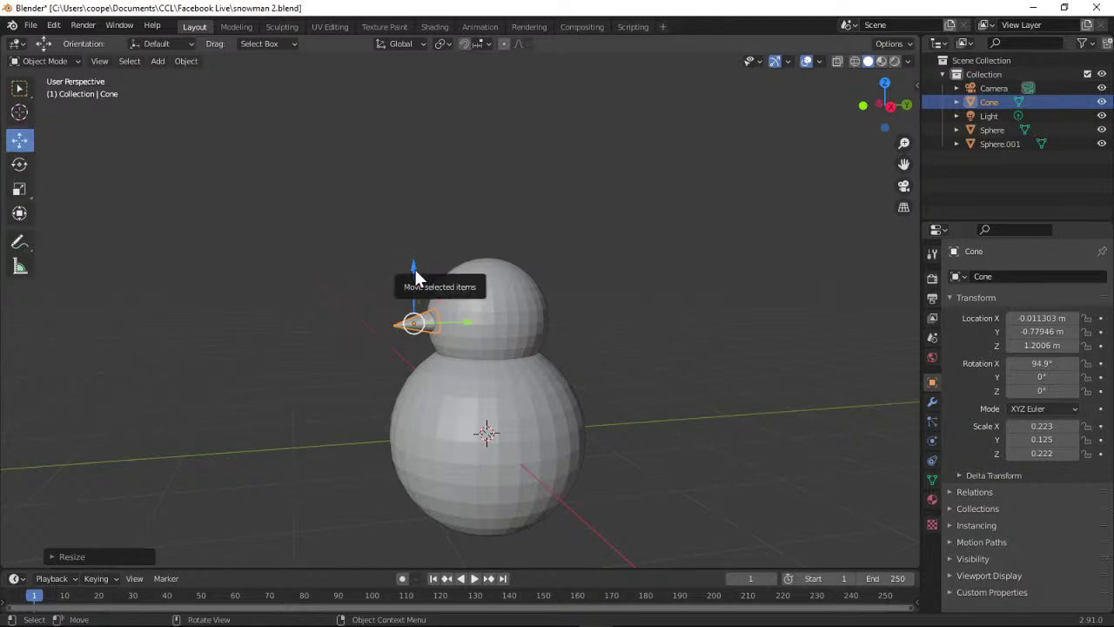
pyautogui.moveTo(415, 277); pyautogui.dragTo(415, 259)
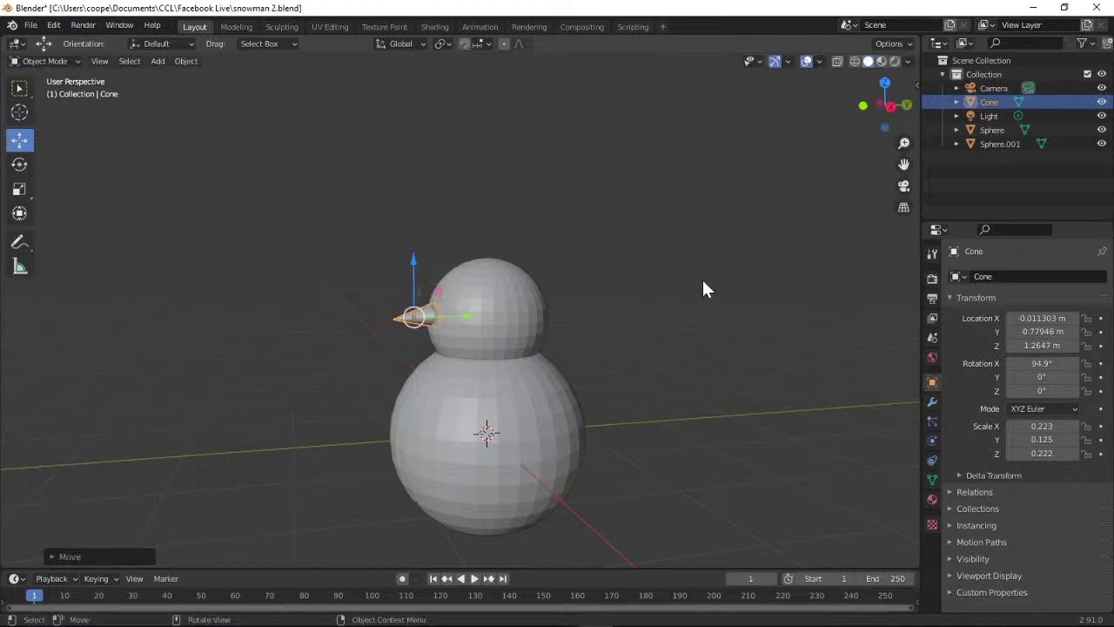
pyautogui.click(904, 187)
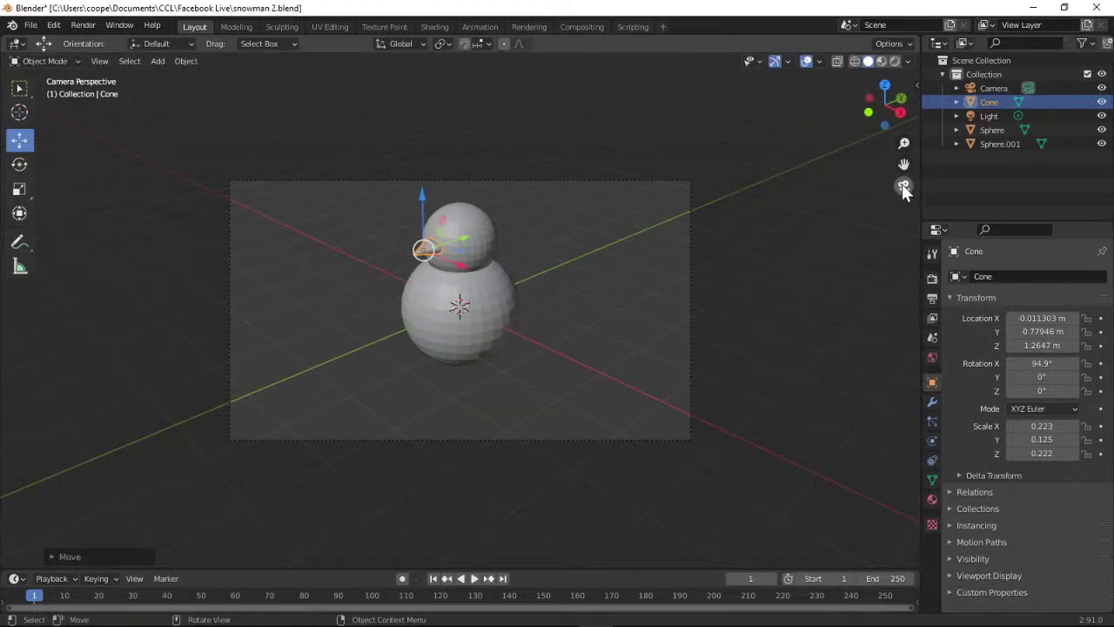
pyautogui.click(902, 185)
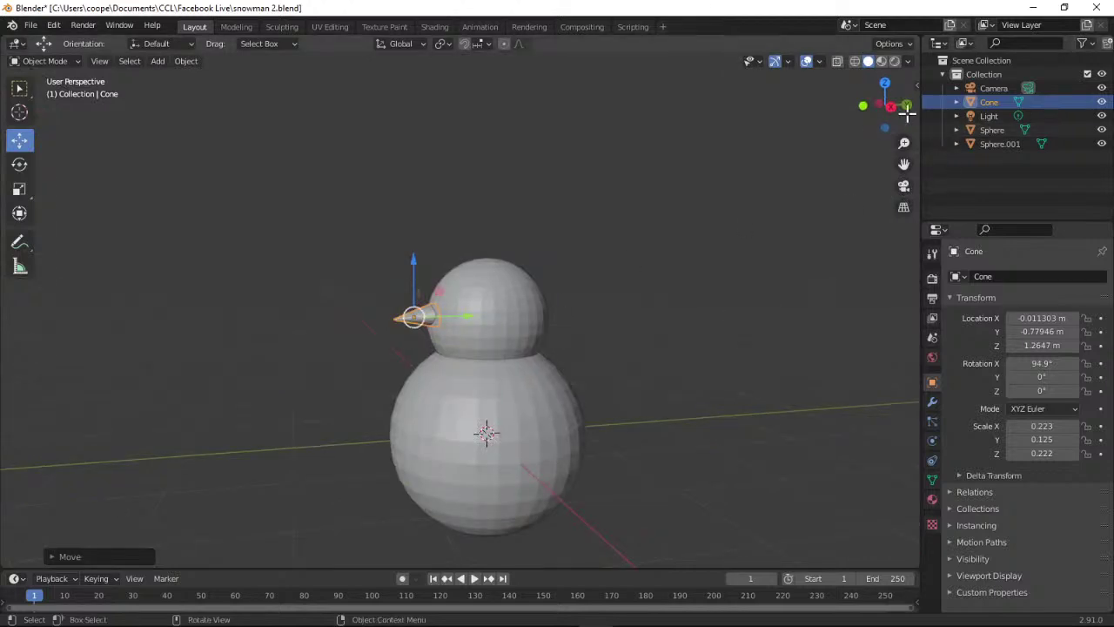
pyautogui.moveTo(884, 104); pyautogui.dragTo(836, 186)
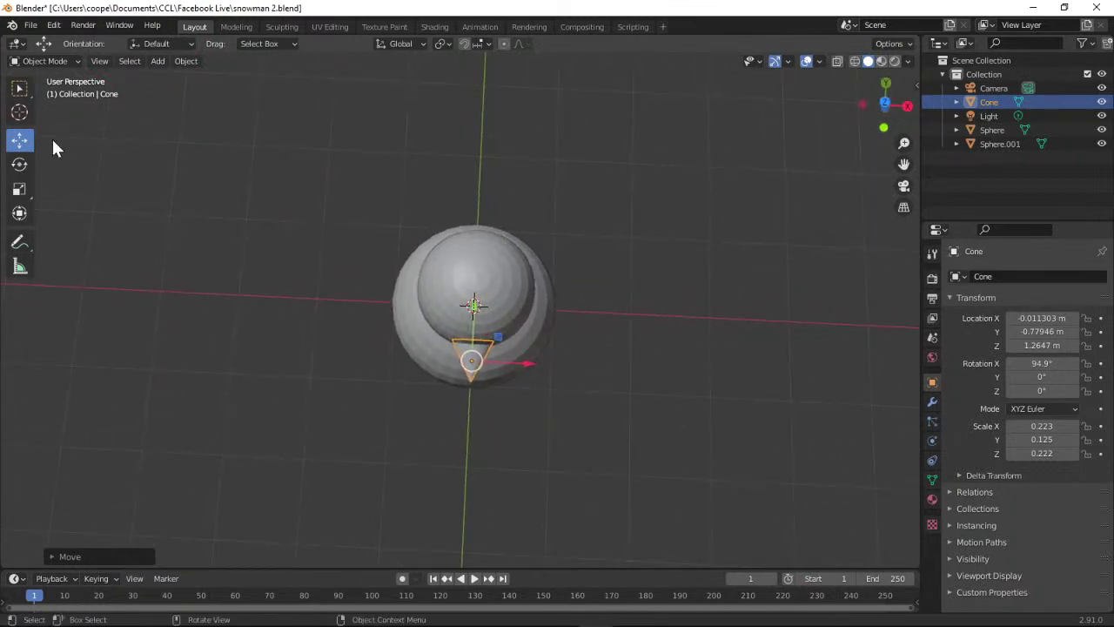
# Narrow the cone along X to scale 0.133, 0.125, 0.222, check the camera view, and minimise Blender.
pyautogui.click(24, 191)
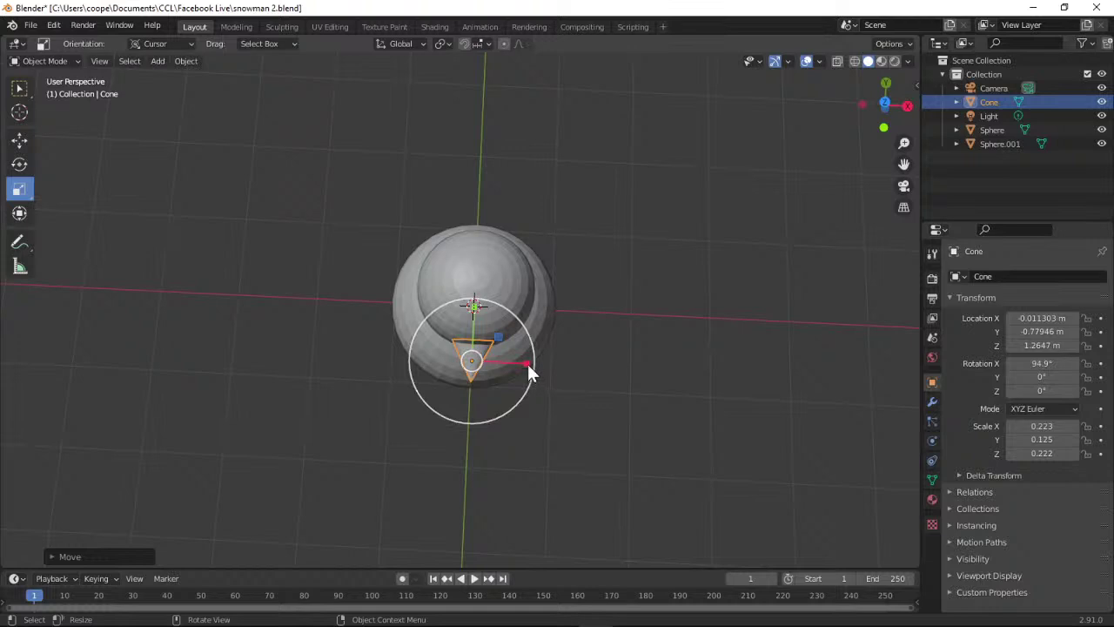
pyautogui.moveTo(528, 366); pyautogui.dragTo(502, 363)
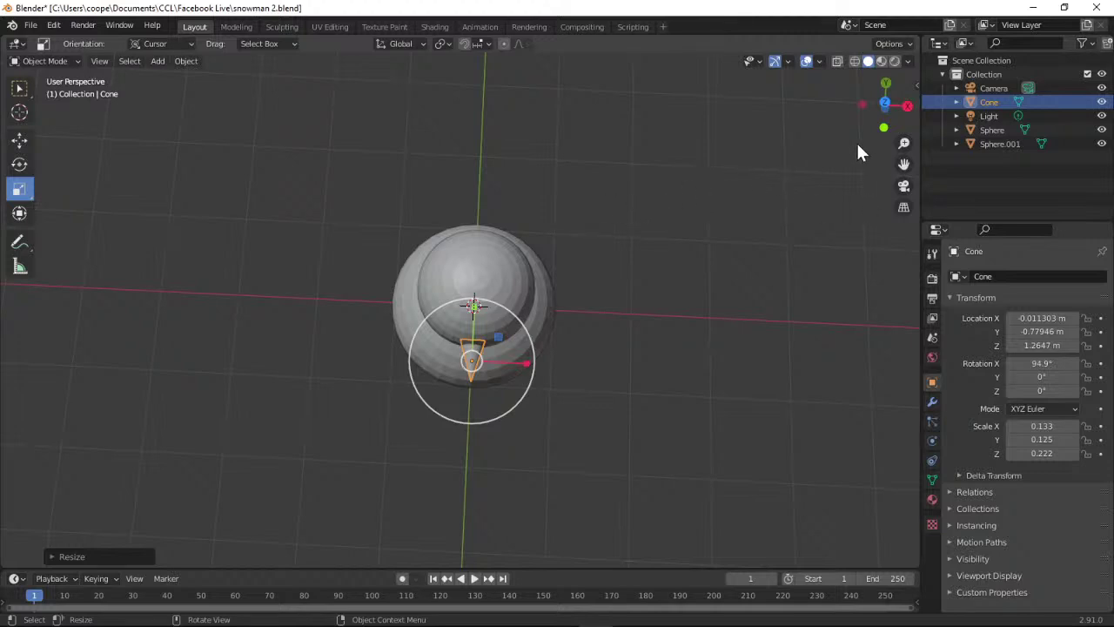
pyautogui.moveTo(884, 104); pyautogui.dragTo(888, 148)
pyautogui.click(682, 372)
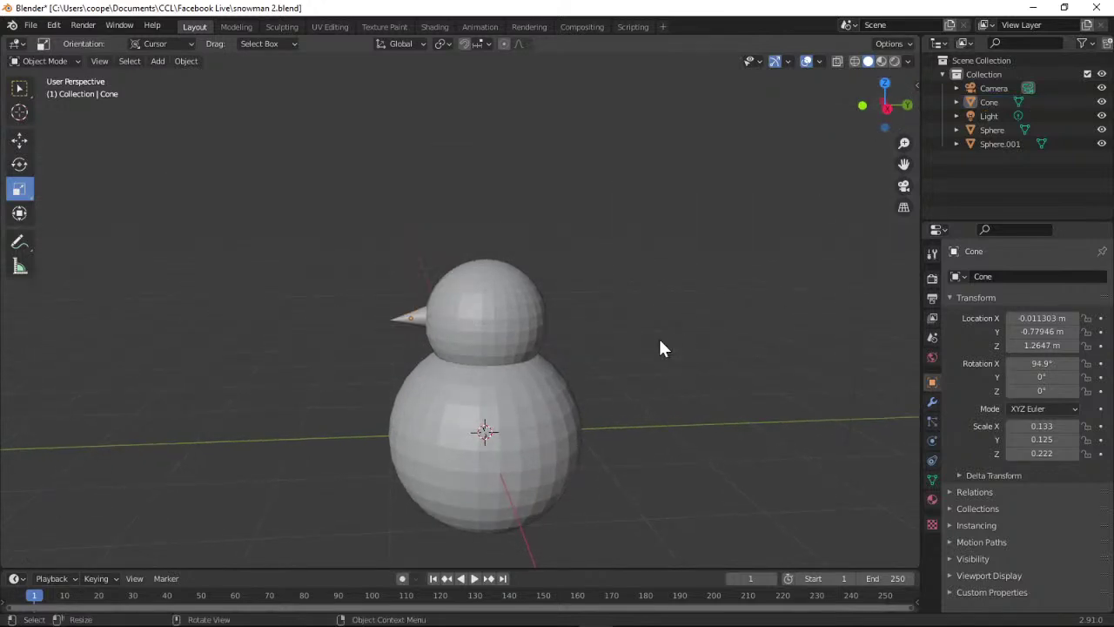
pyautogui.moveTo(884, 105); pyautogui.dragTo(870, 113)
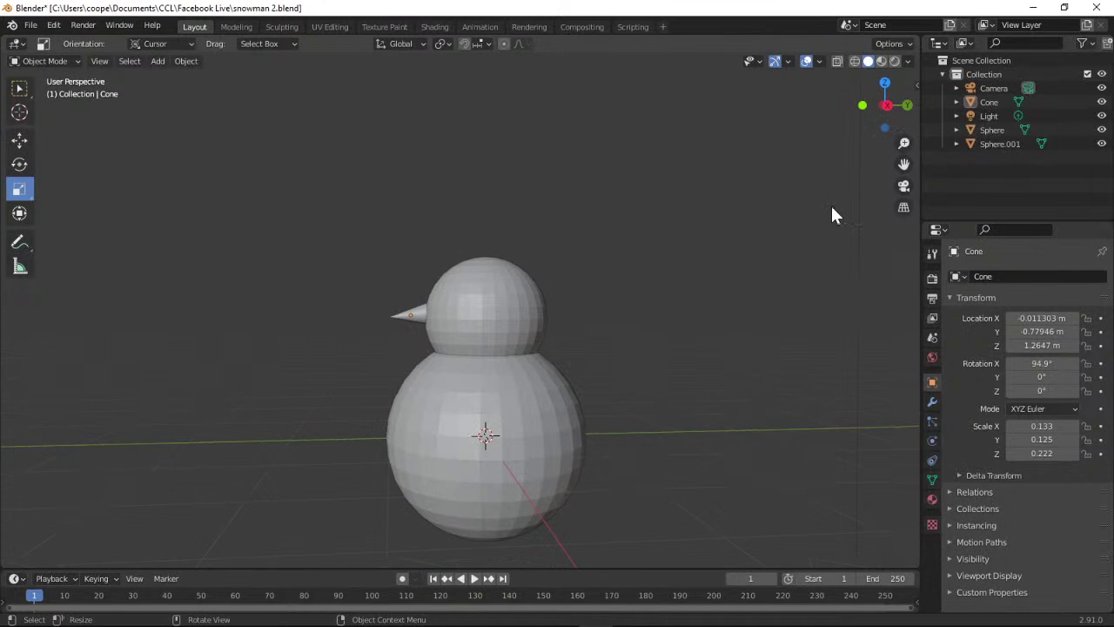
pyautogui.click(904, 185)
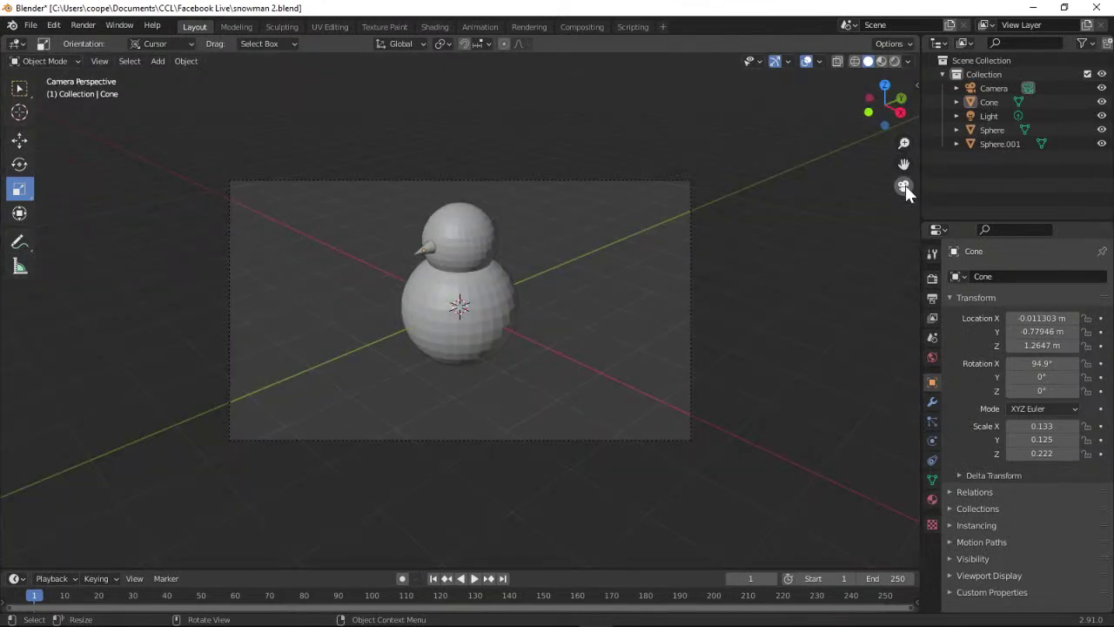
pyautogui.click(904, 185)
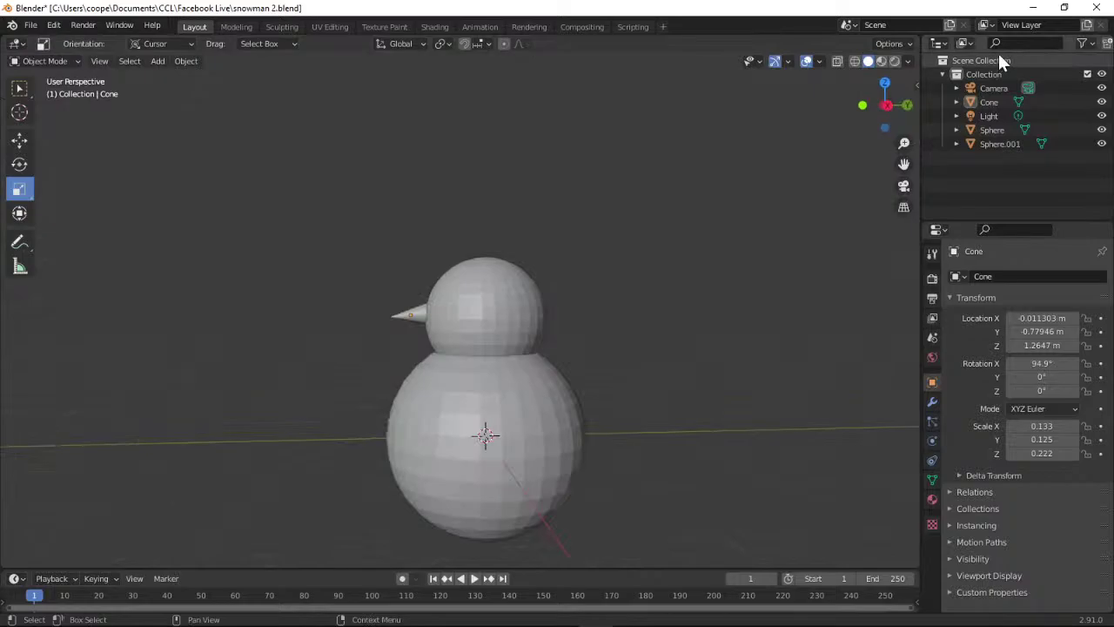
pyautogui.click(1033, 7)
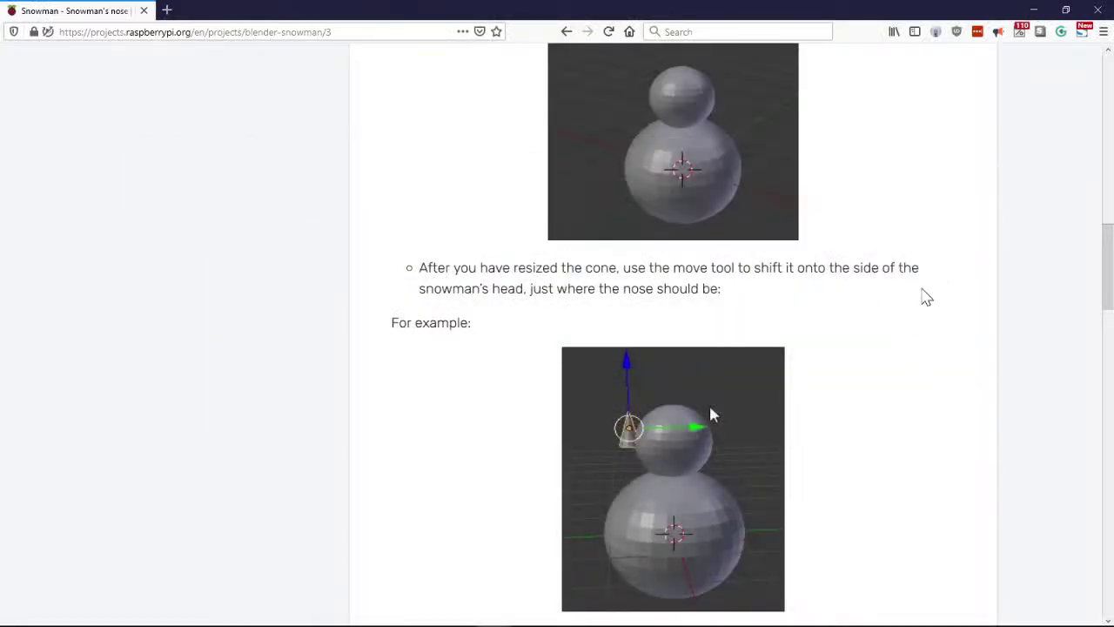
# Read the remaining nose steps down to the Snowman's hat button, then return to Blender.
pyautogui.scroll(-4, 922, 291)
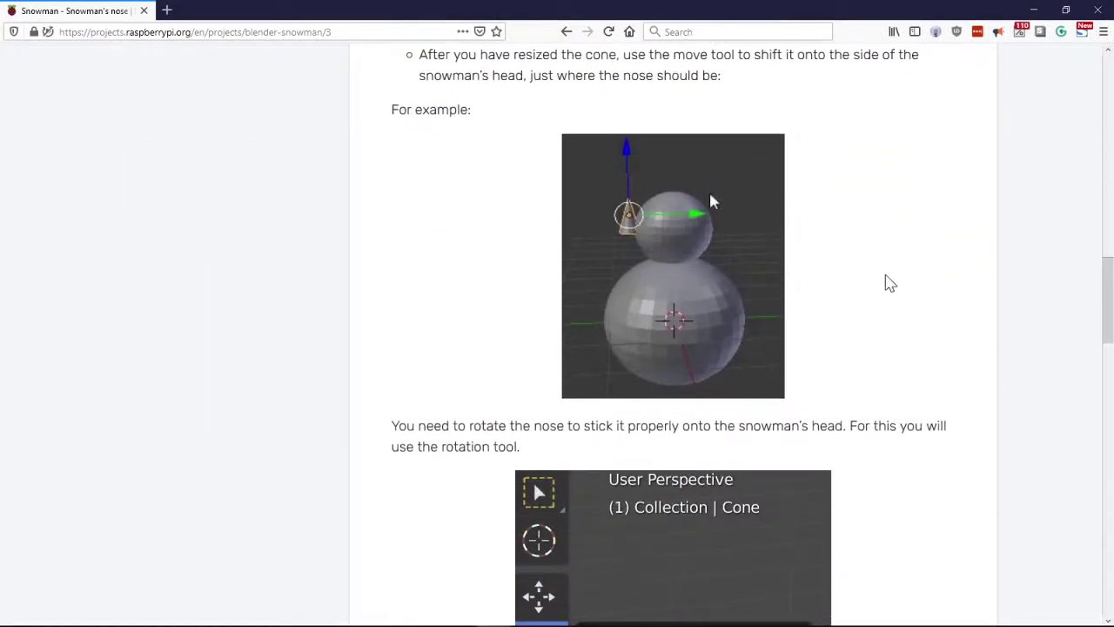
pyautogui.scroll(-5, 885, 281)
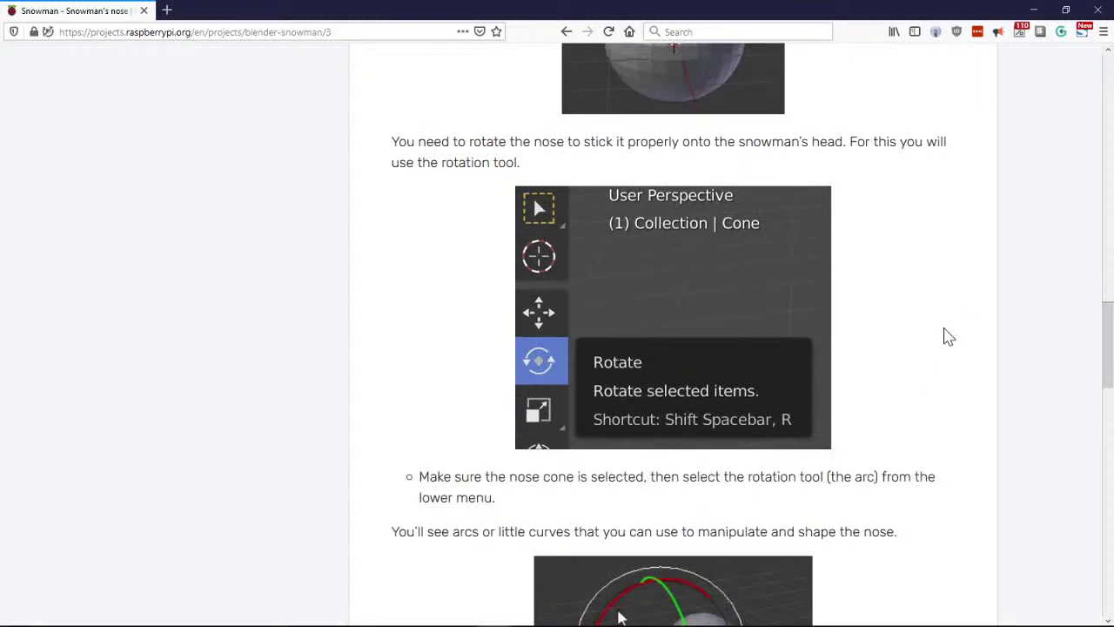
pyautogui.scroll(-5, 885, 336)
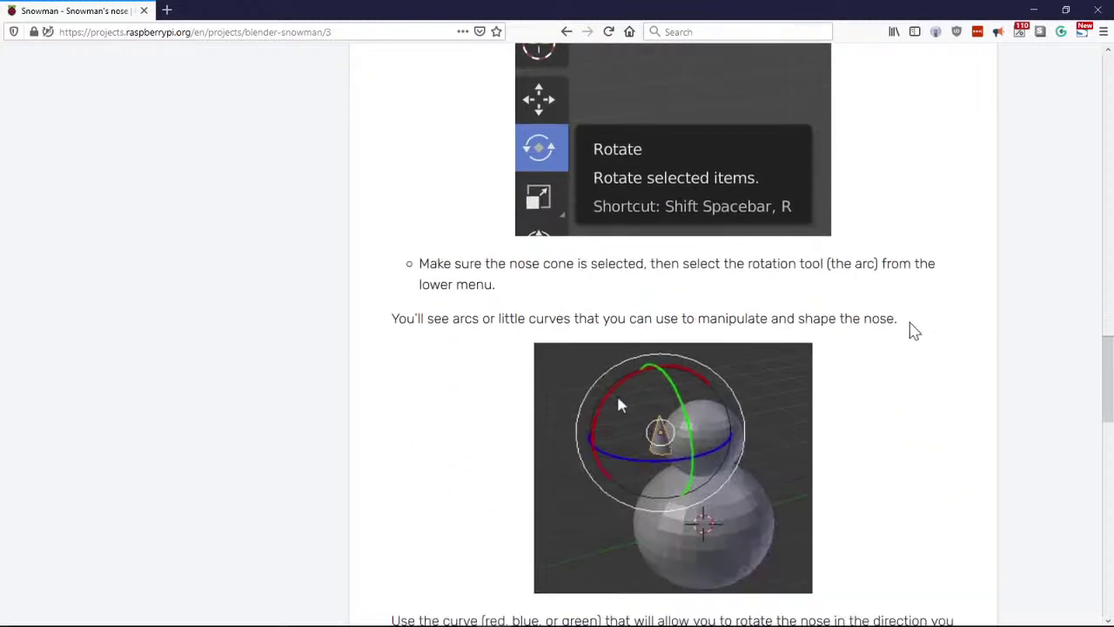
pyautogui.scroll(-1, 922, 345)
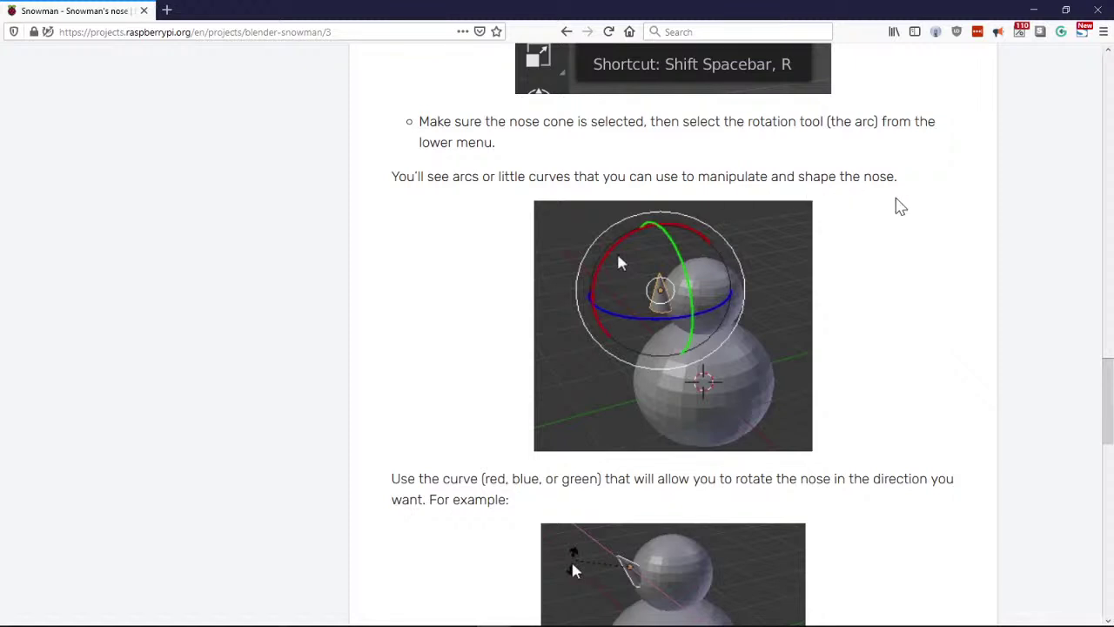
pyautogui.scroll(-5, 928, 335)
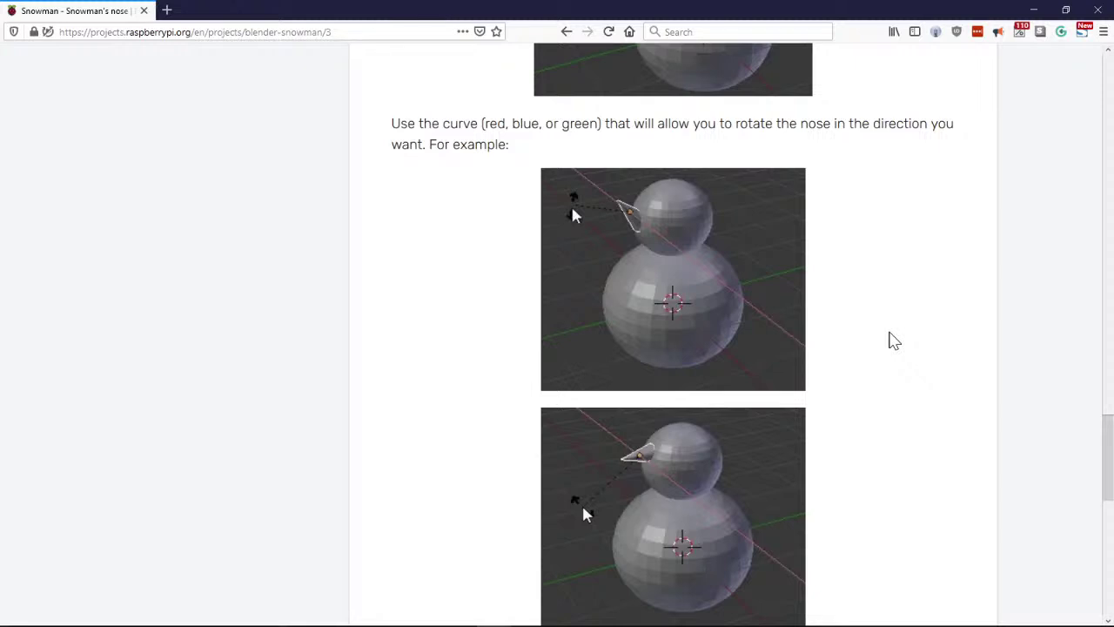
pyautogui.scroll(-3, 893, 340)
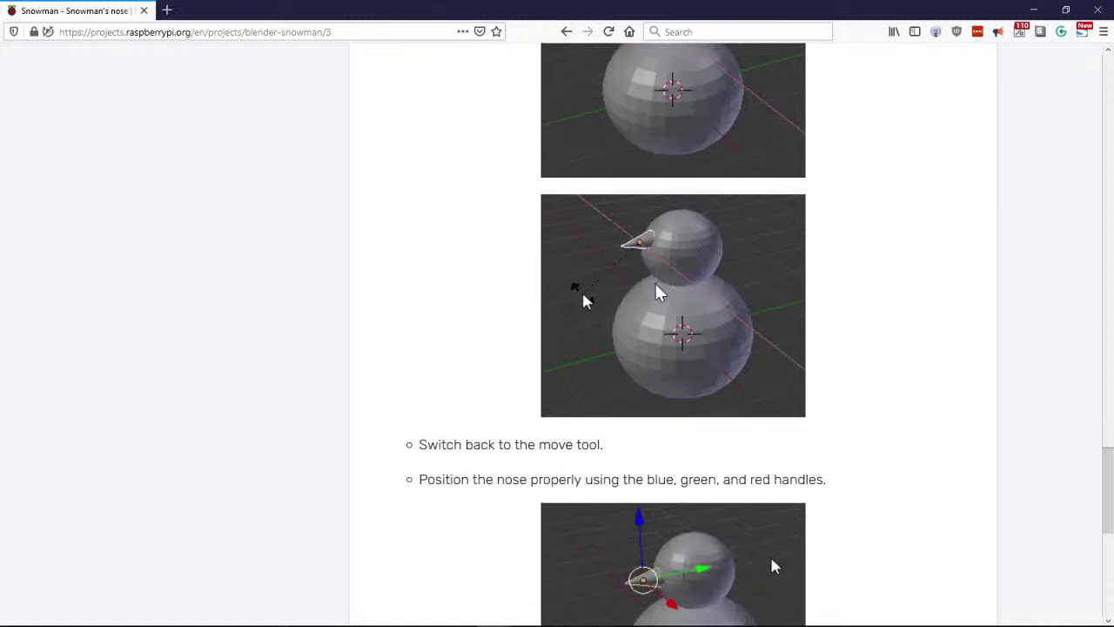
pyautogui.scroll(-4, 877, 266)
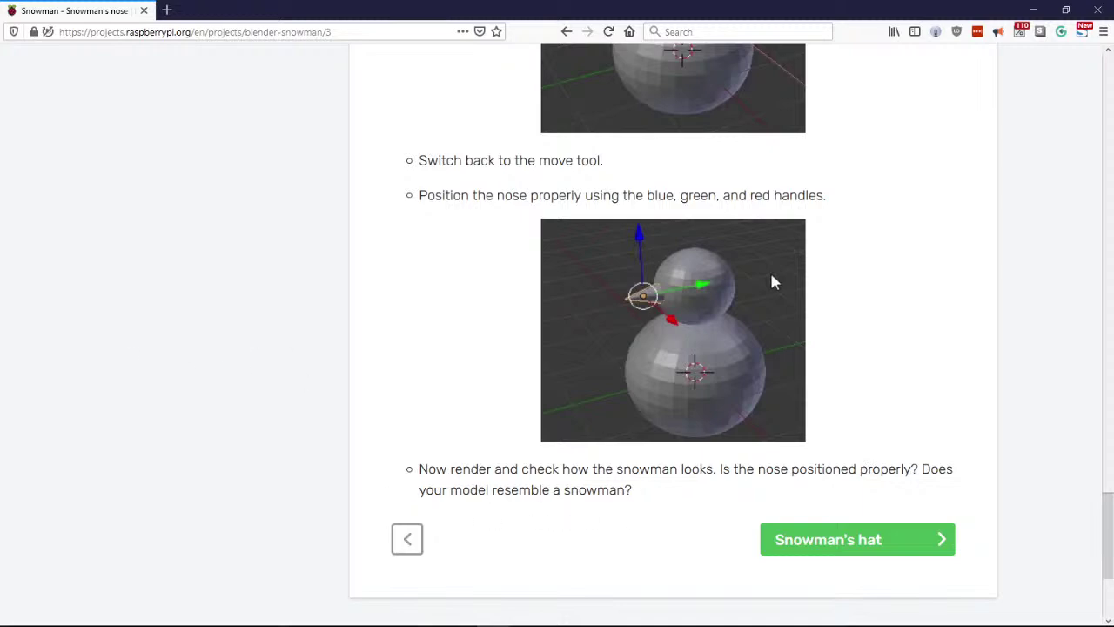
pyautogui.hotkey('alt', 'Tab')
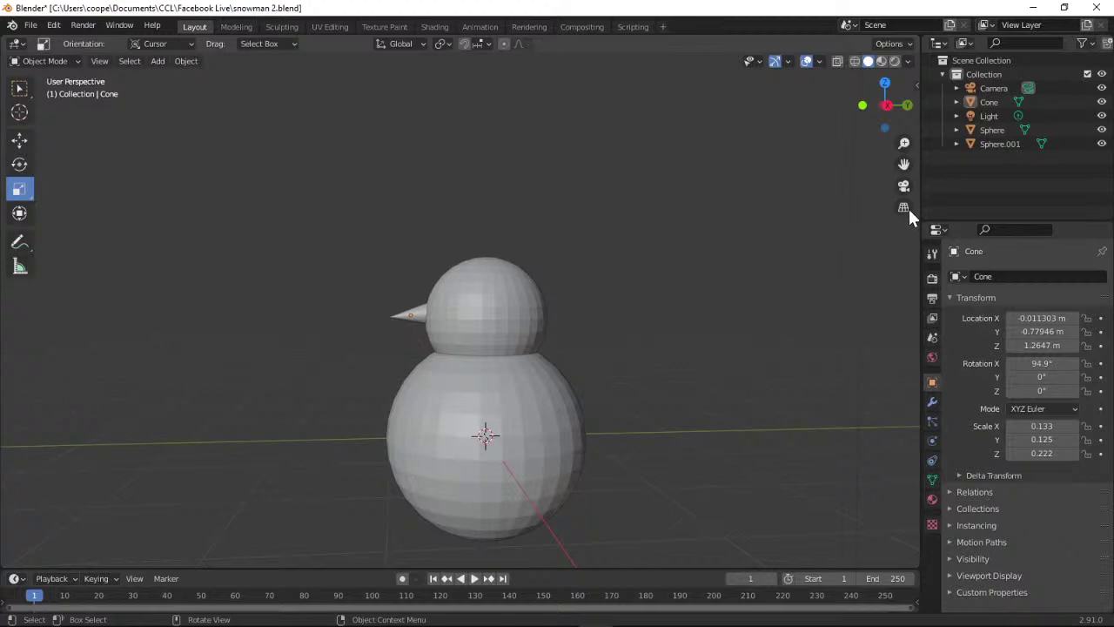
# Render an image of the snowman, zoom out to inspect it, then close the render window.
pyautogui.click(898, 187)
pyautogui.click(903, 184)
pyautogui.click(83, 26)
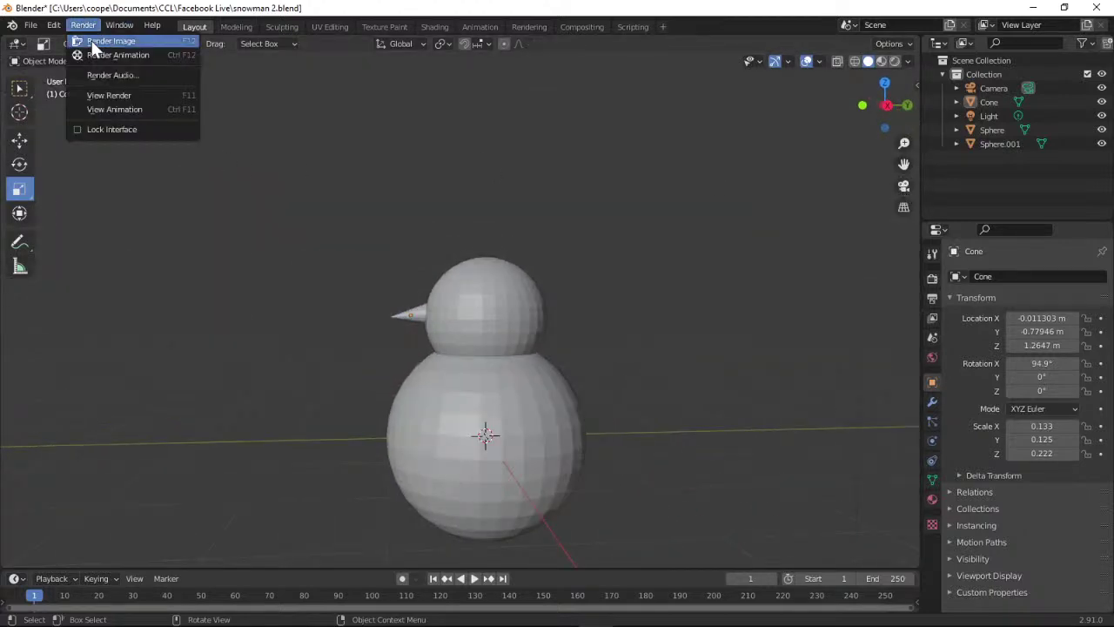
pyautogui.click(89, 41)
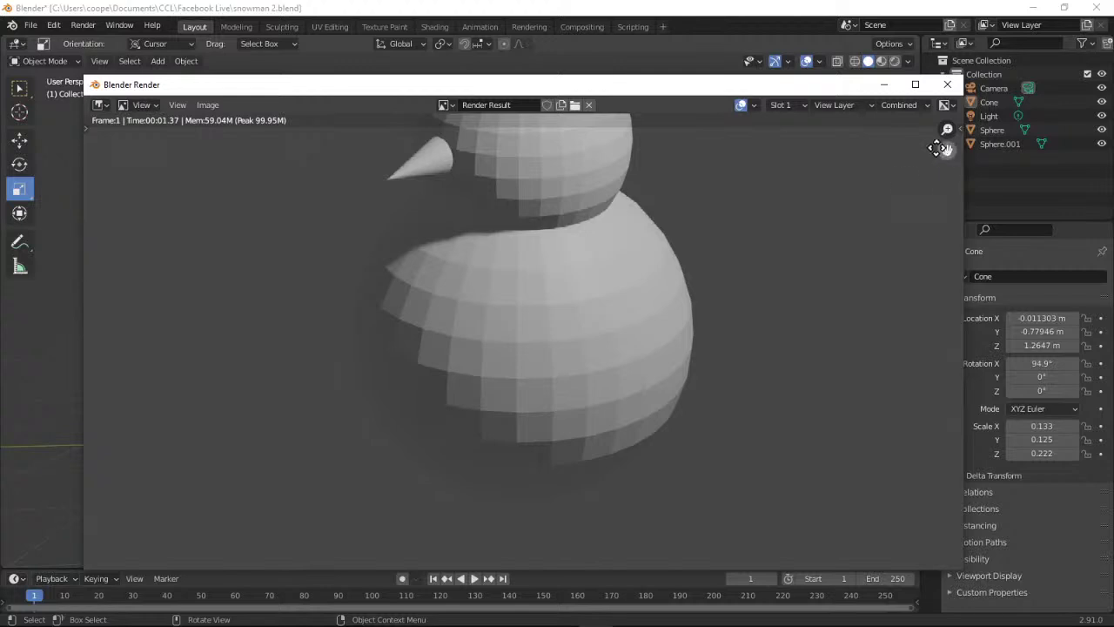
pyautogui.moveTo(947, 129)
pyautogui.mouseDown()
pyautogui.moveTo(926, 162)
pyautogui.moveTo(936, 146)
pyautogui.mouseUp()
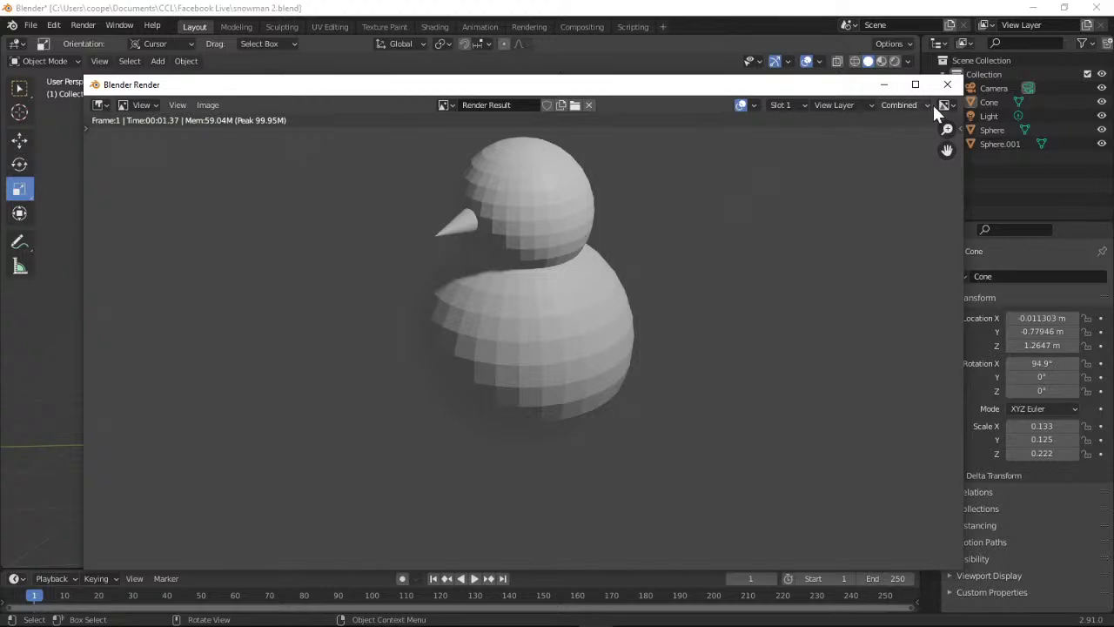
pyautogui.click(947, 84)
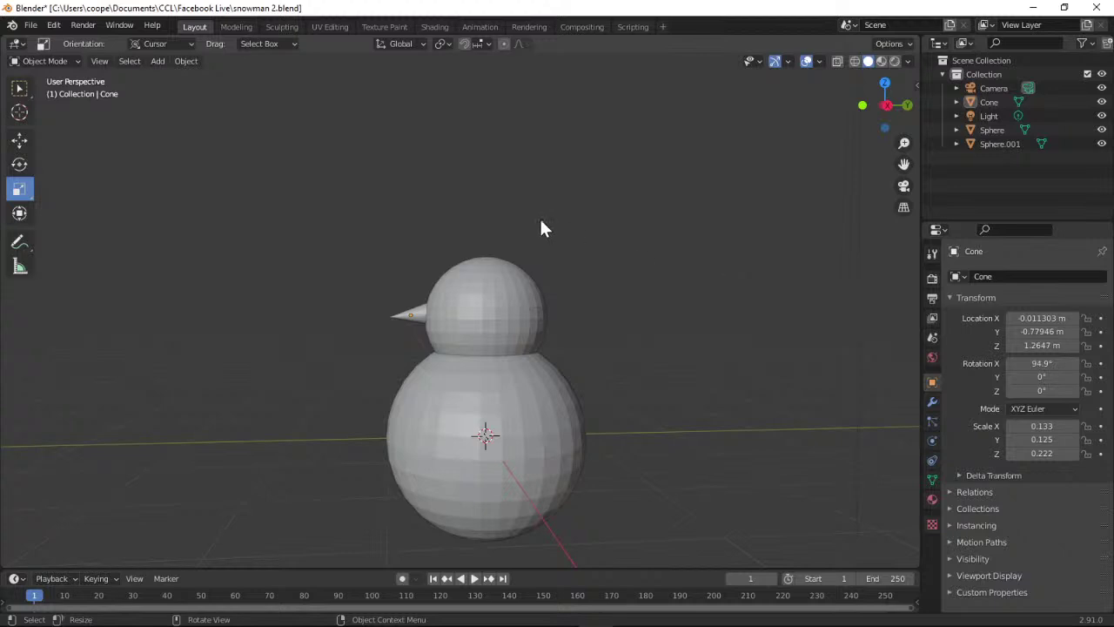
# Minimise Blender, open the tutorial's Snowman's hat step and read it, then return to Blender.
pyautogui.click(1033, 8)
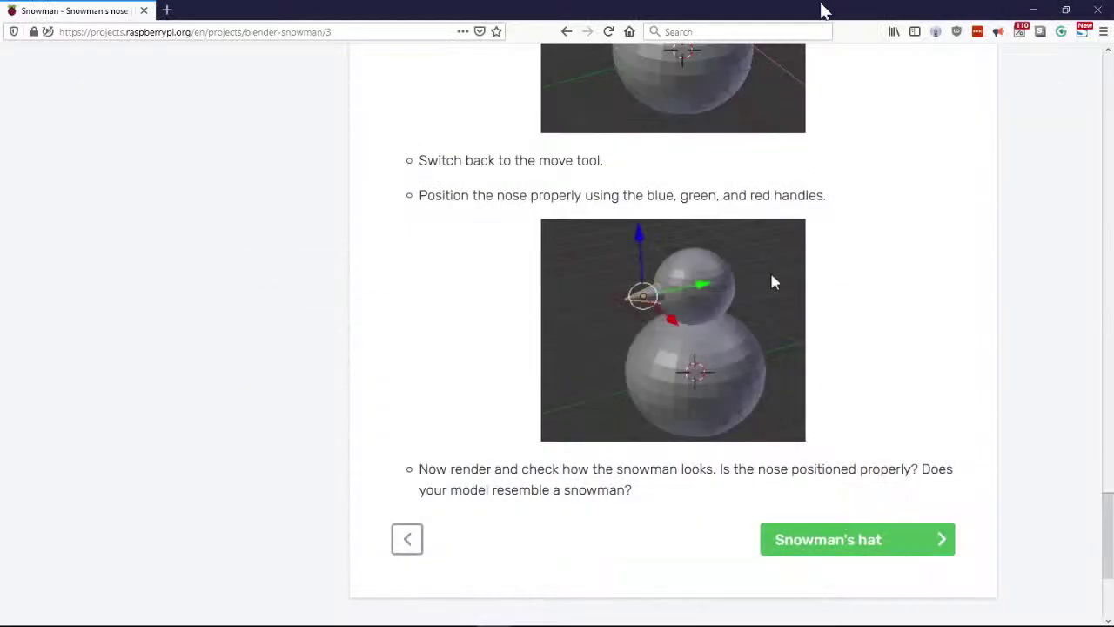
pyautogui.click(802, 546)
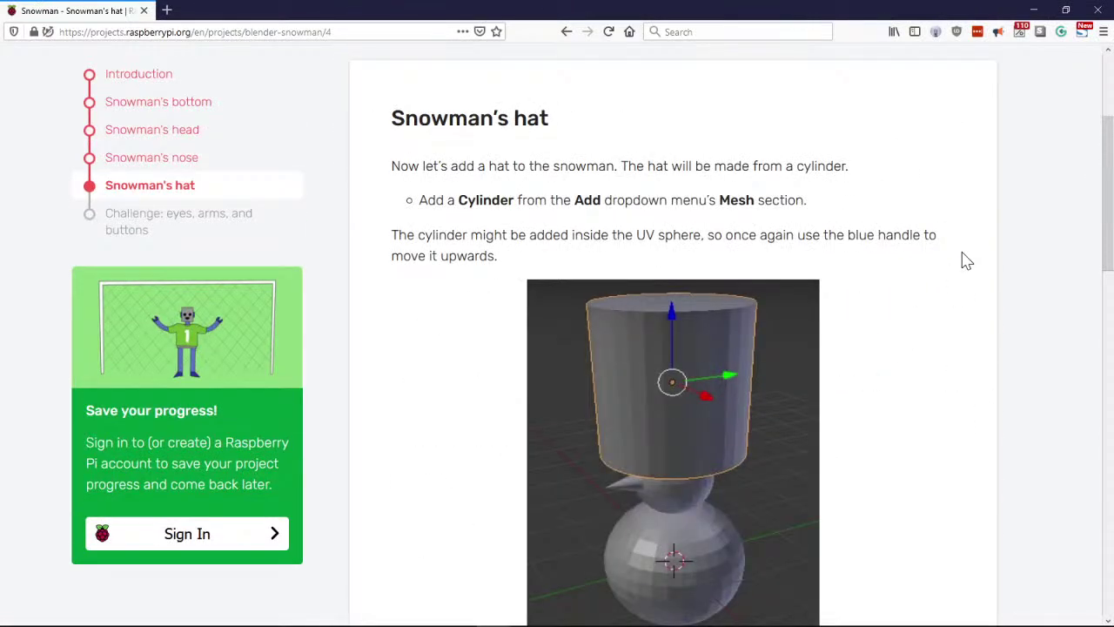
pyautogui.scroll(-3, 961, 257)
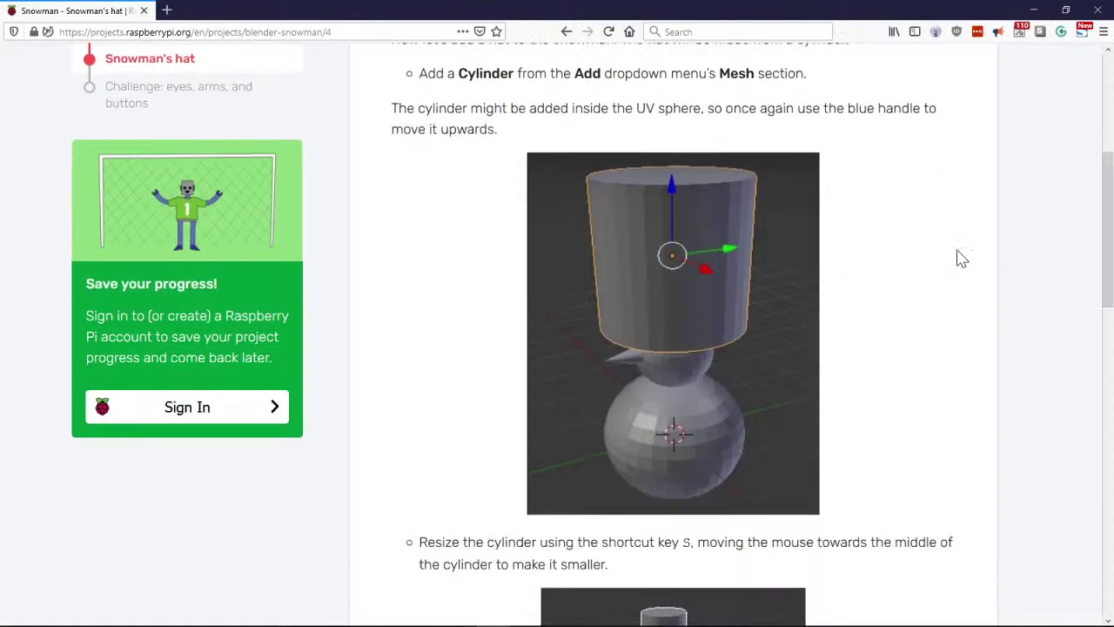
pyautogui.scroll(1, 961, 257)
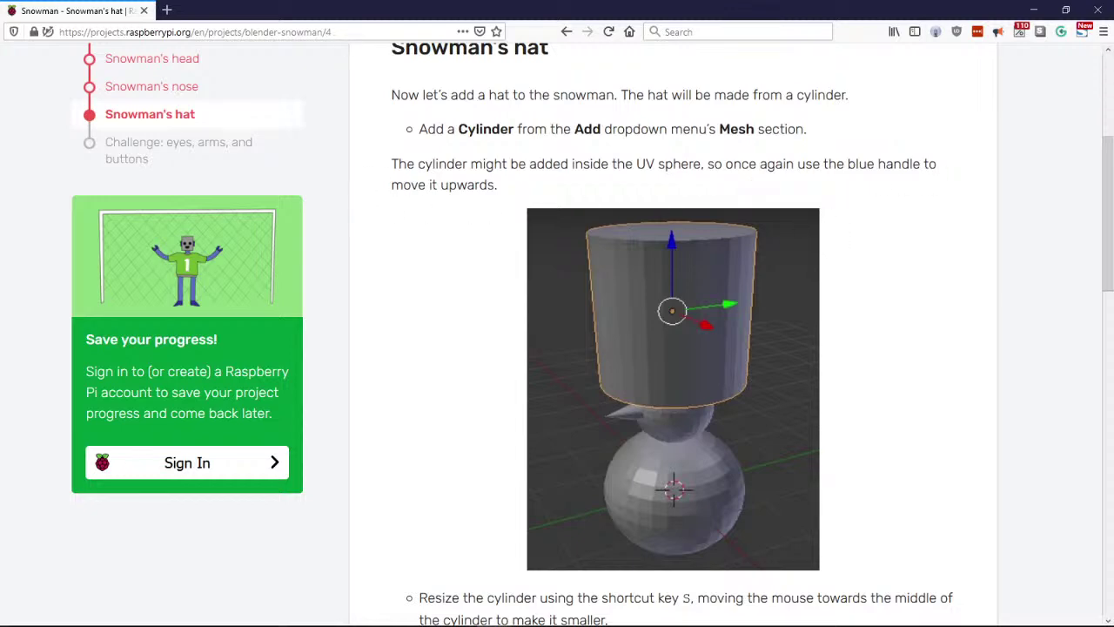
pyautogui.hotkey('alt', 'Tab')
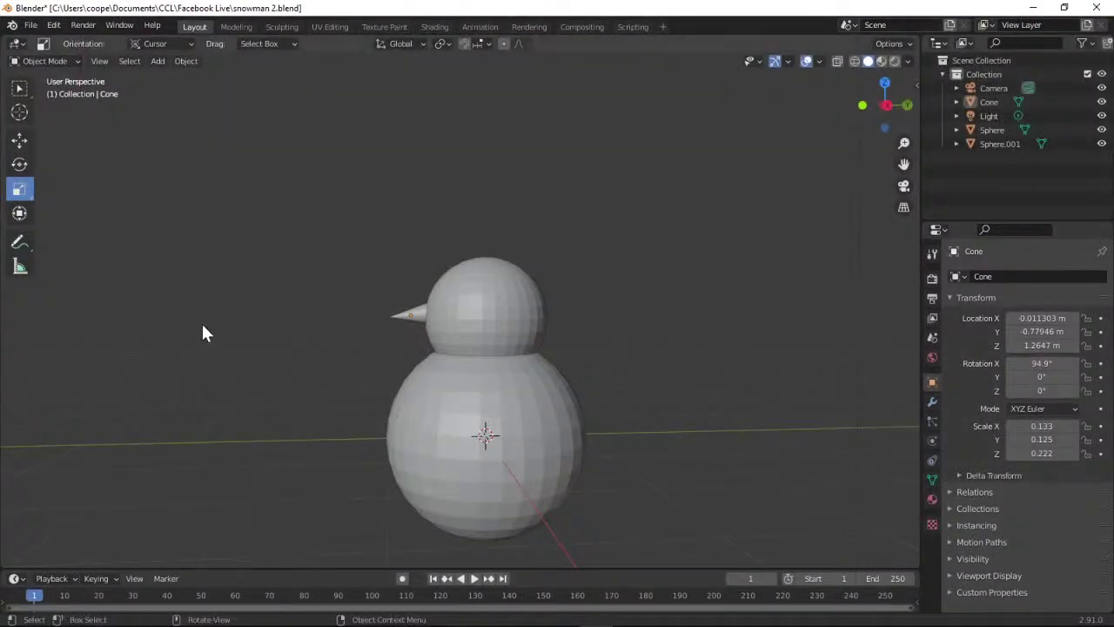
# Add a cylinder mesh and raise it above the snowman's head to Z 2.7502 m.
pyautogui.click(159, 62)
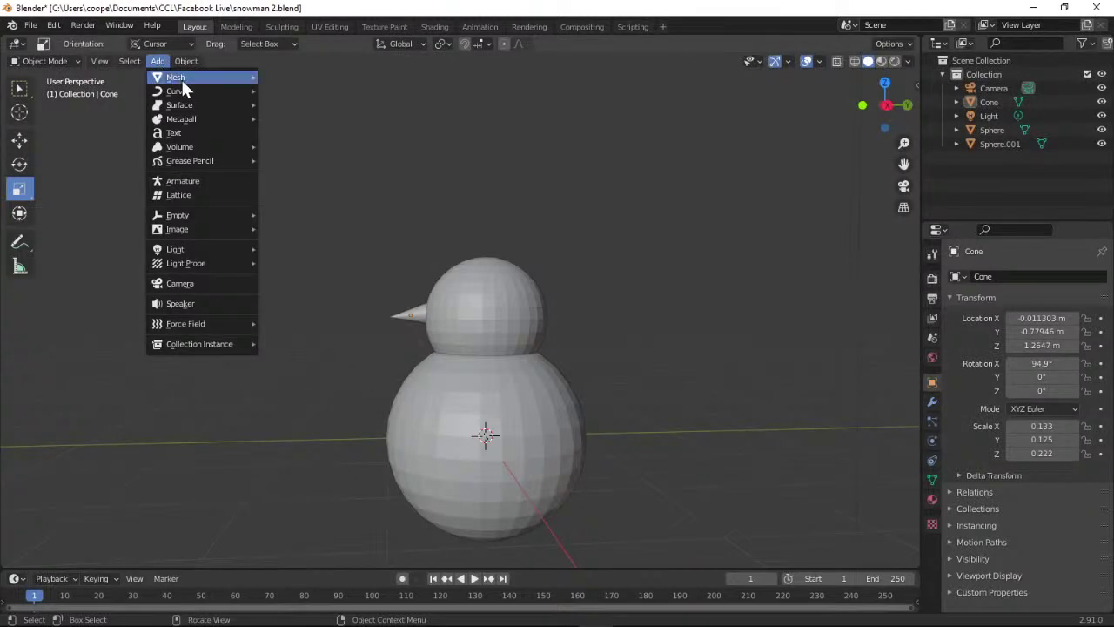
pyautogui.moveTo(187, 79)
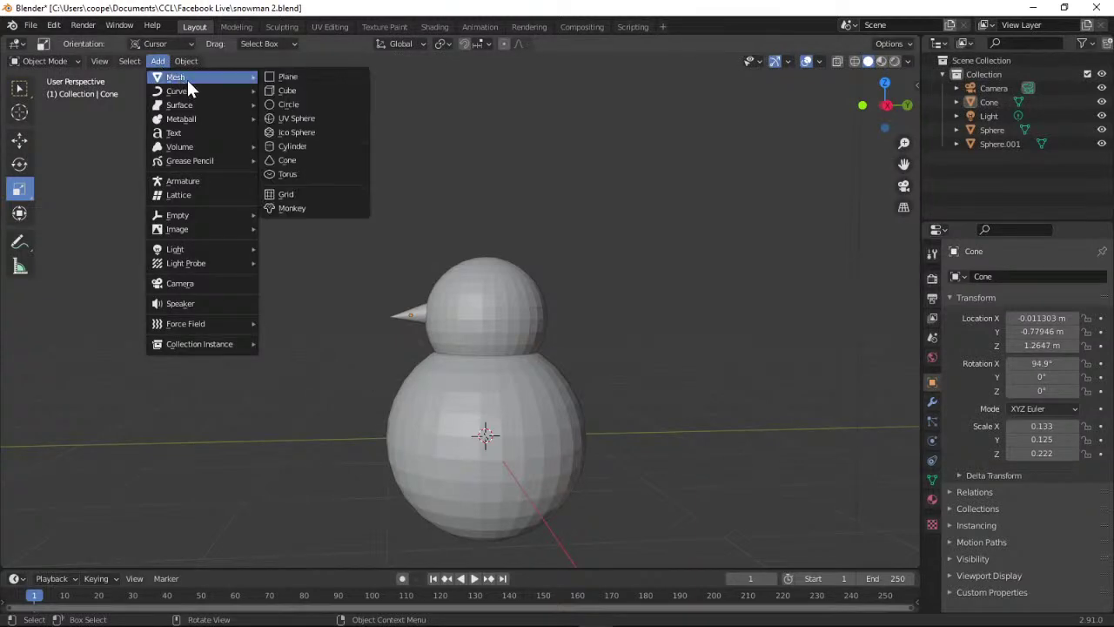
pyautogui.click(301, 146)
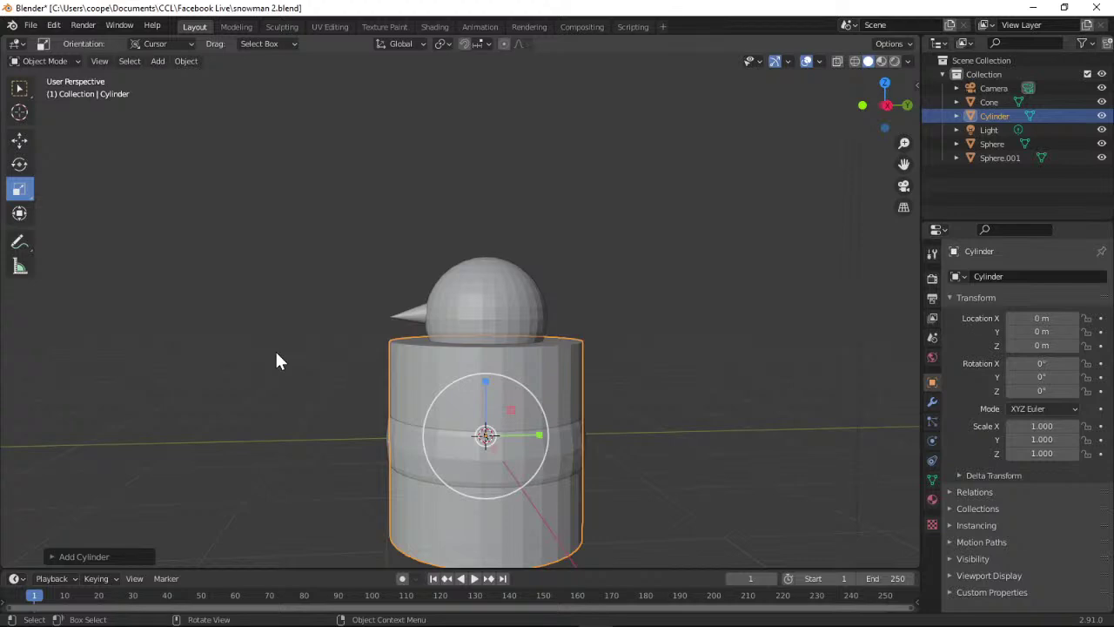
pyautogui.click(19, 141)
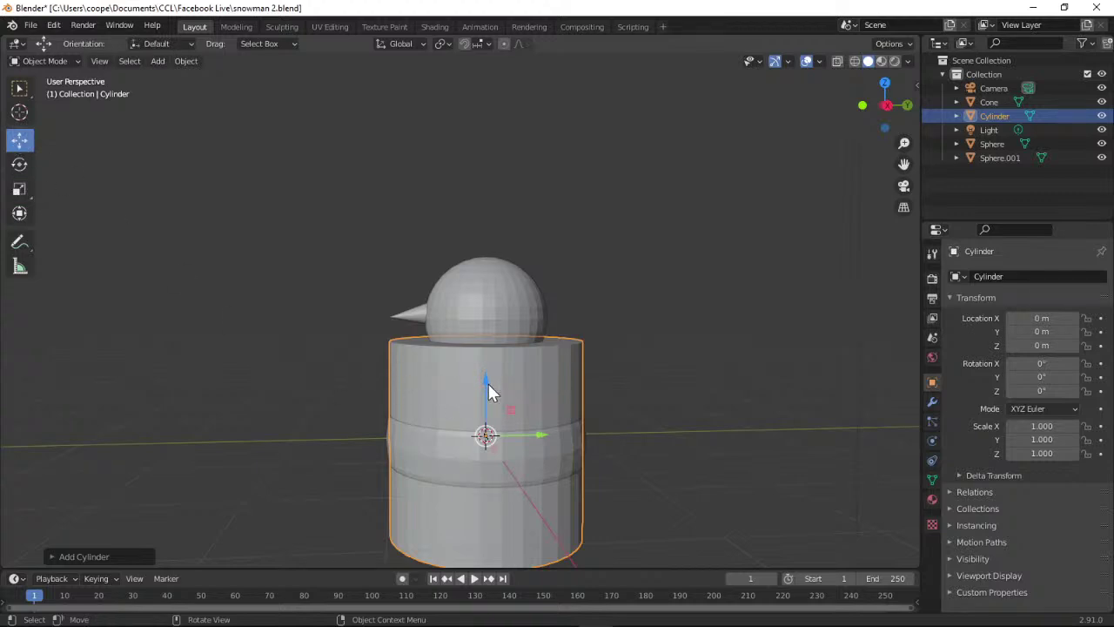
pyautogui.moveTo(488, 384); pyautogui.dragTo(504, 118)
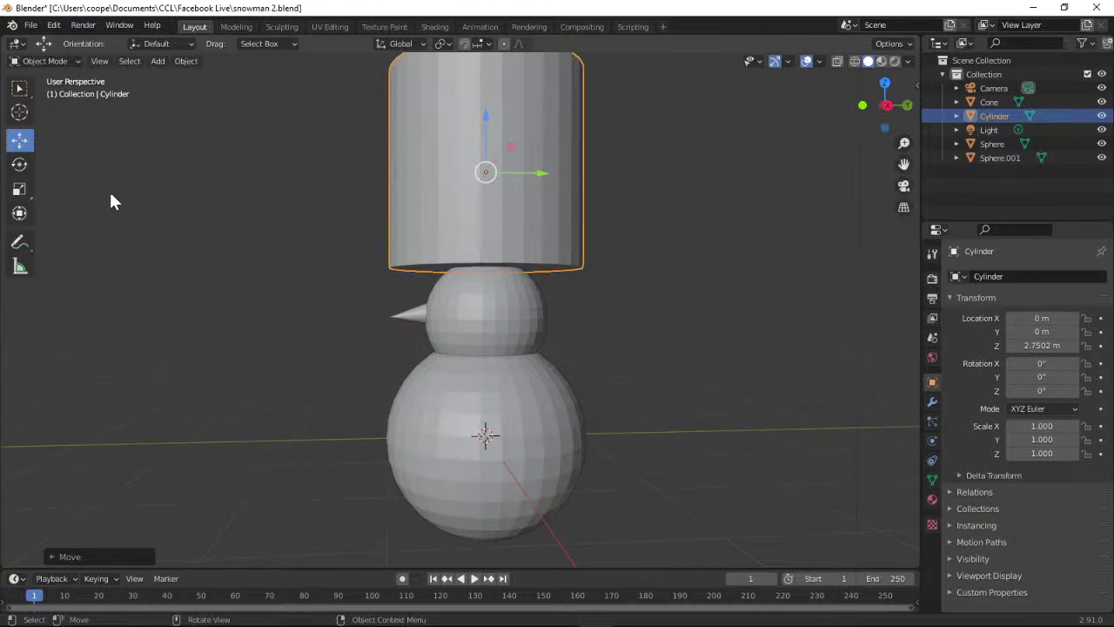
# Shrink the cylinder to about a third of its size and lower it onto the head.
pyautogui.click(26, 191)
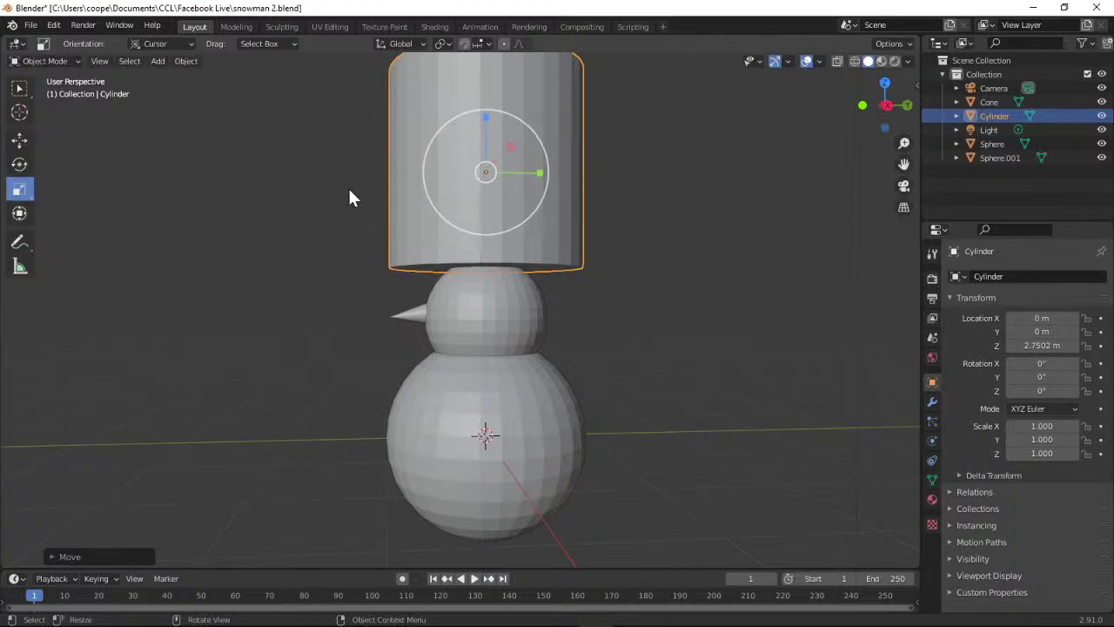
pyautogui.press('s')
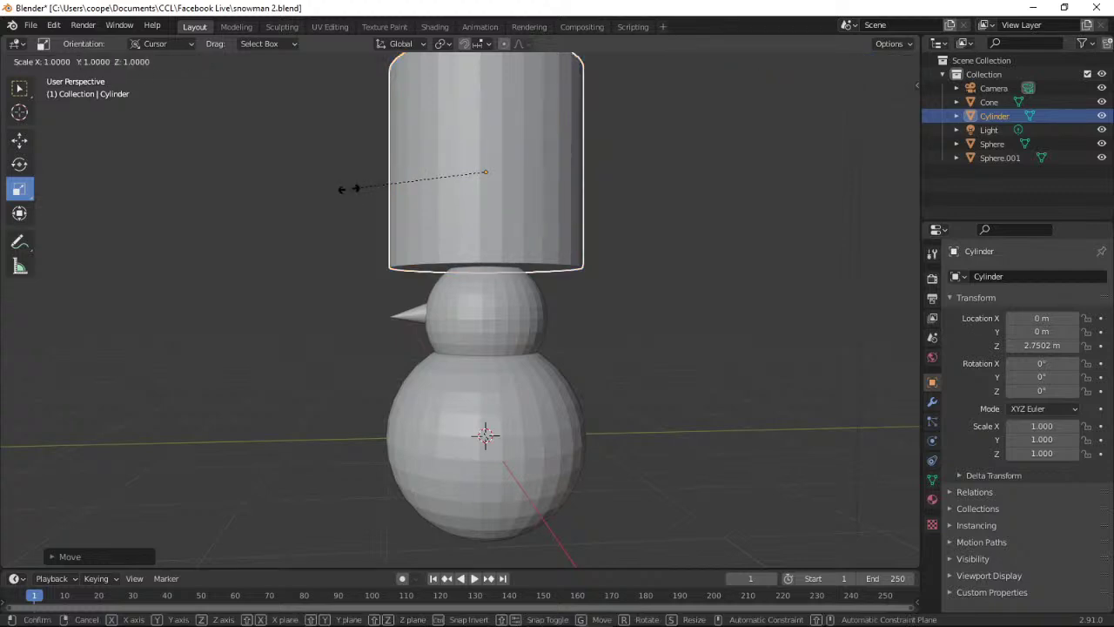
pyautogui.click(441, 180)
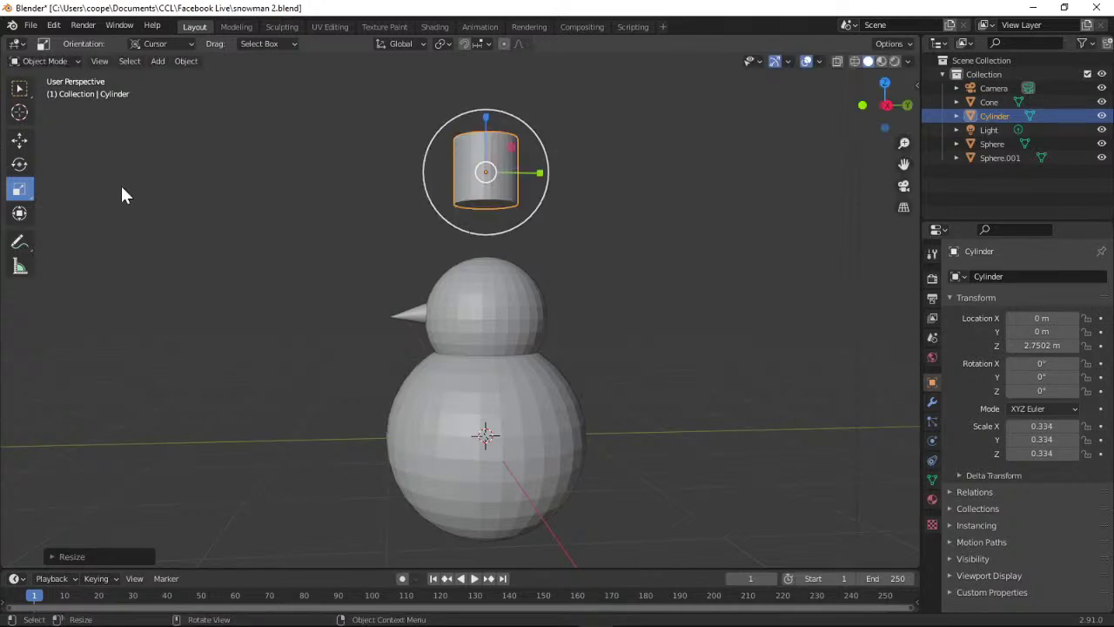
pyautogui.click(19, 141)
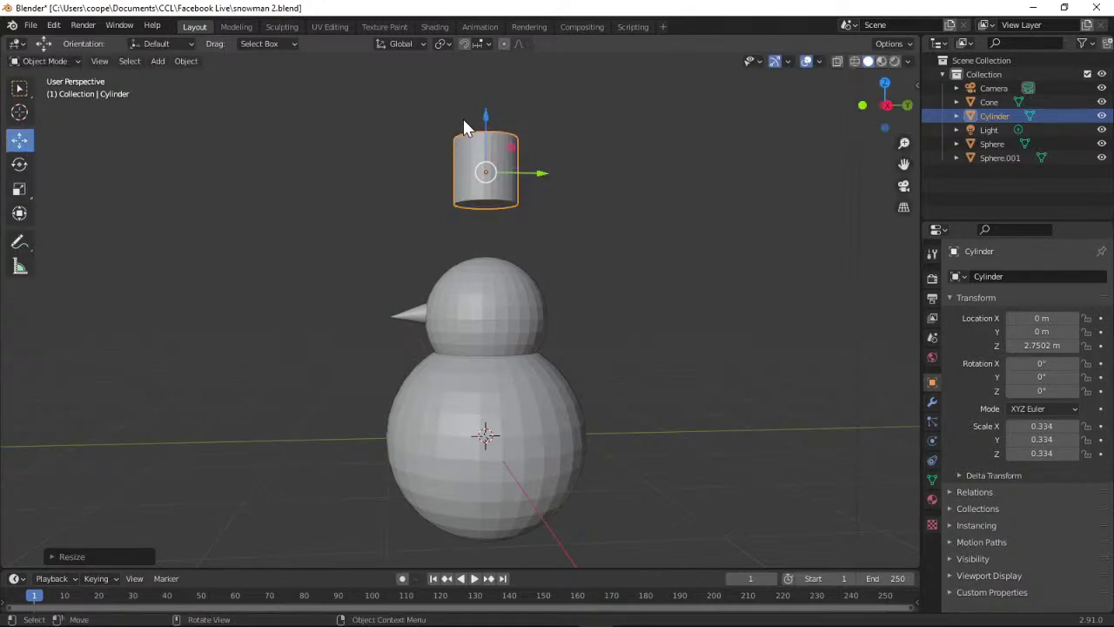
pyautogui.moveTo(484, 124); pyautogui.dragTo(484, 188)
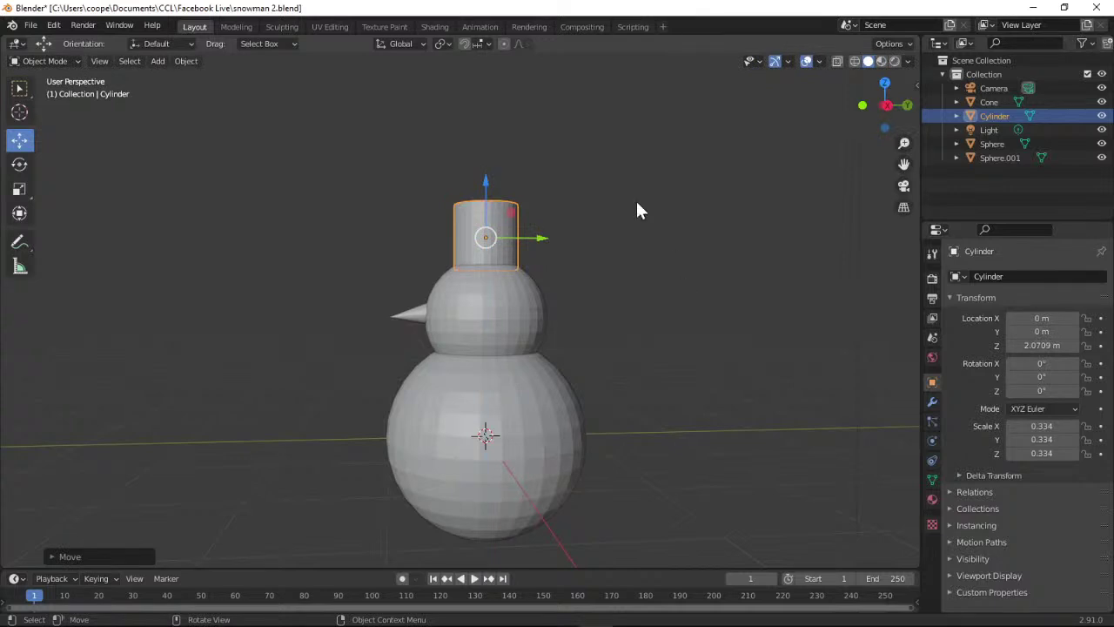
pyautogui.moveTo(489, 183)
pyautogui.mouseDown()
pyautogui.moveTo(488, 171)
pyautogui.moveTo(493, 194)
pyautogui.moveTo(487, 186)
pyautogui.mouseUp()
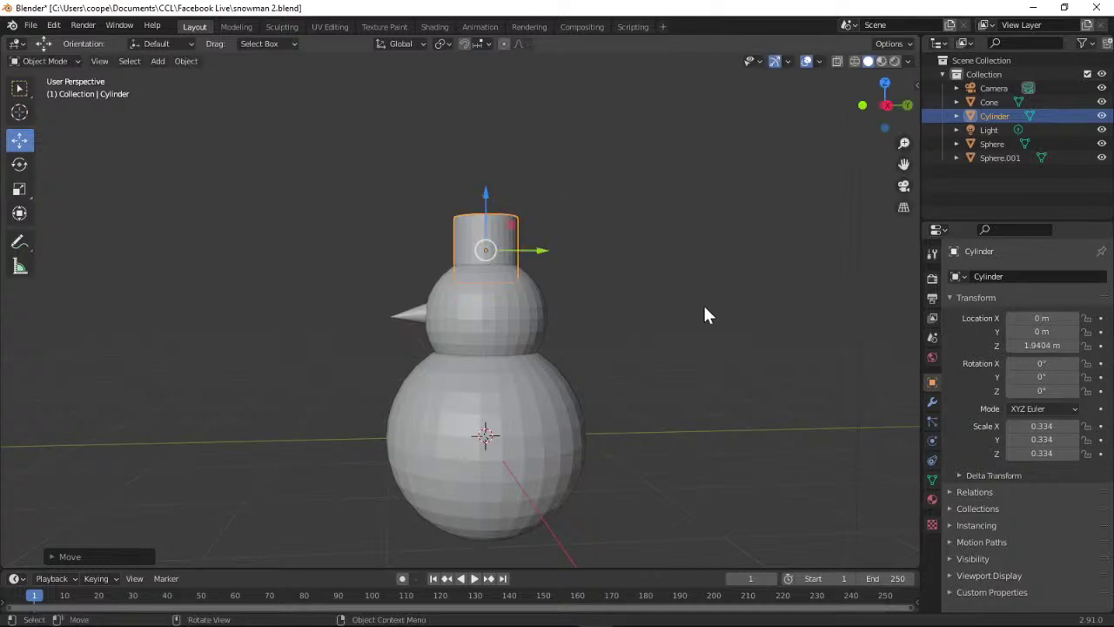
# Fine-tune the hat's scale to 0.395 so it sits on the head at Z 1.9404 m.
pyautogui.click(19, 188)
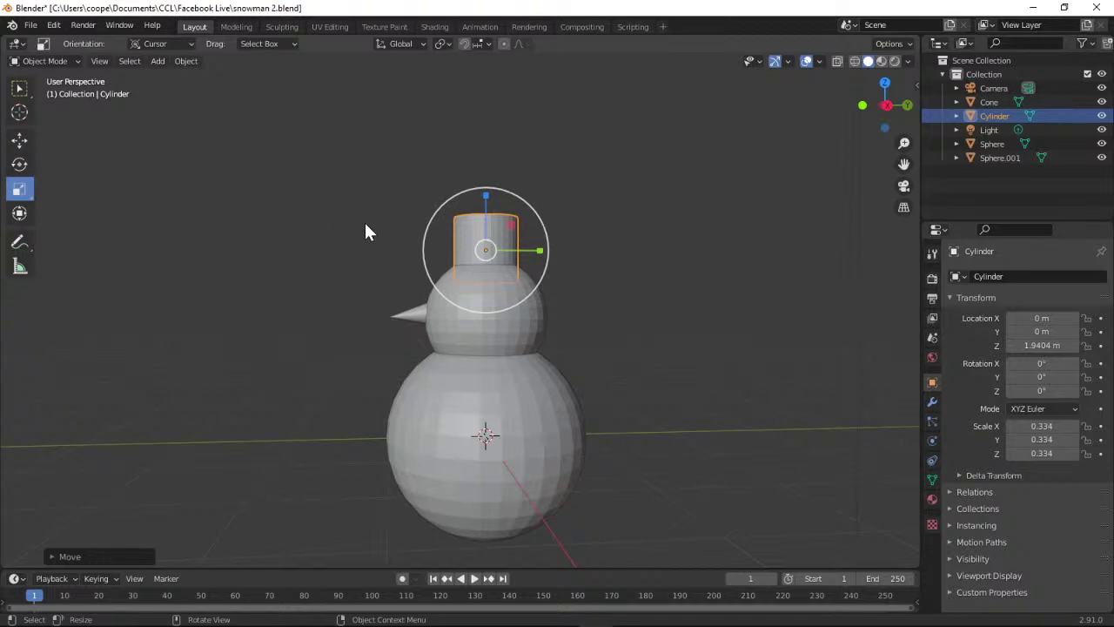
pyautogui.press('s')
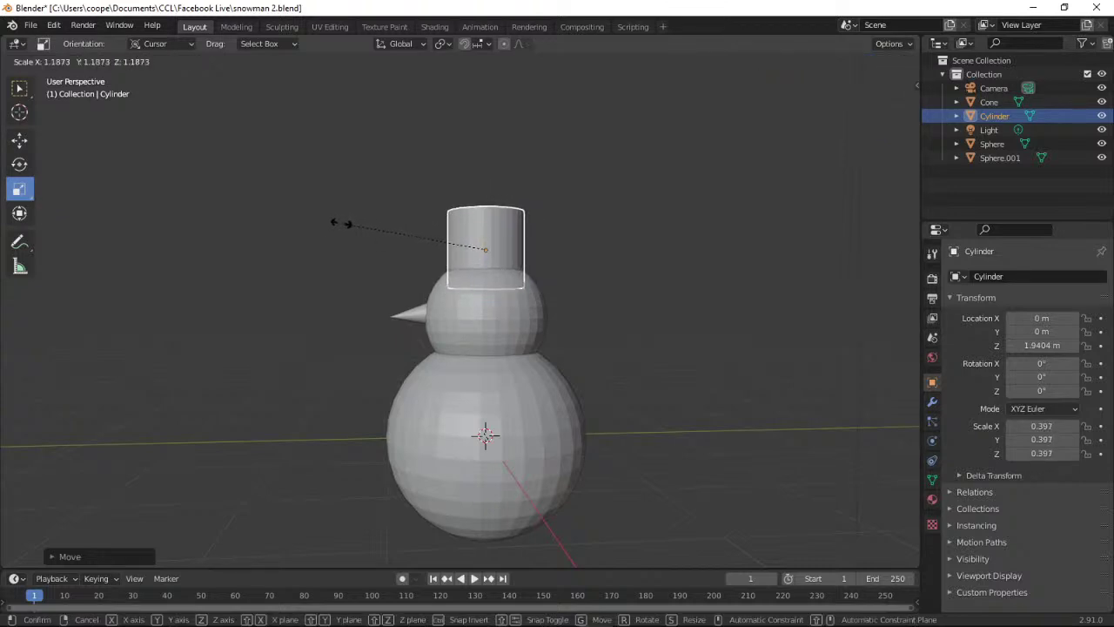
pyautogui.click(340, 225)
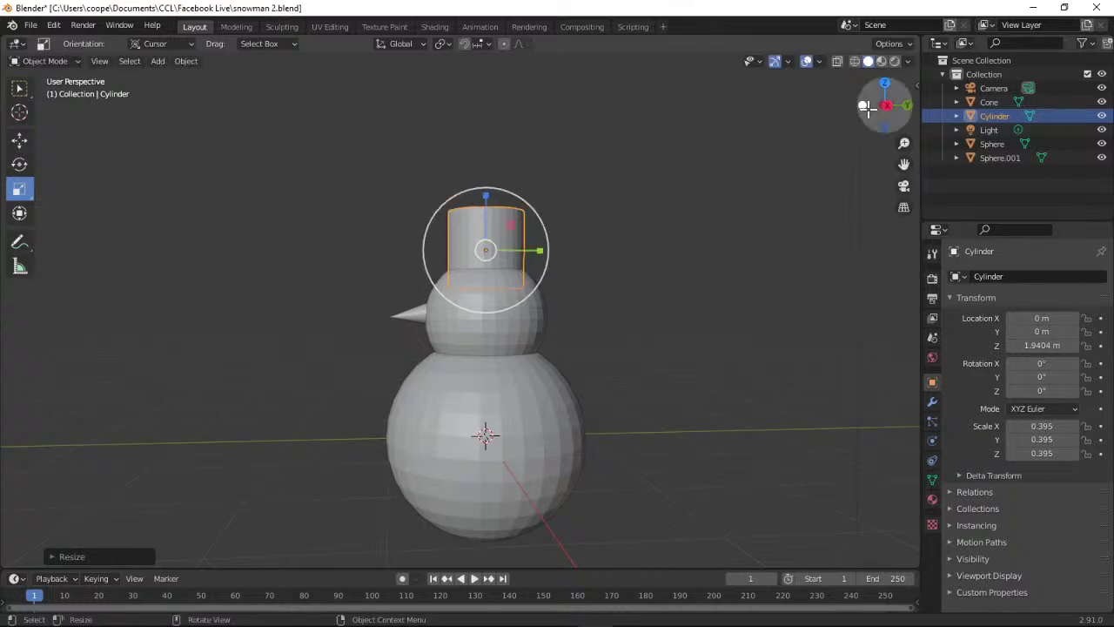
pyautogui.moveTo(885, 104); pyautogui.dragTo(1075, 110)
# Orbit around and above the snowman to inspect it with its cylinder hat.
pyautogui.click(663, 300)
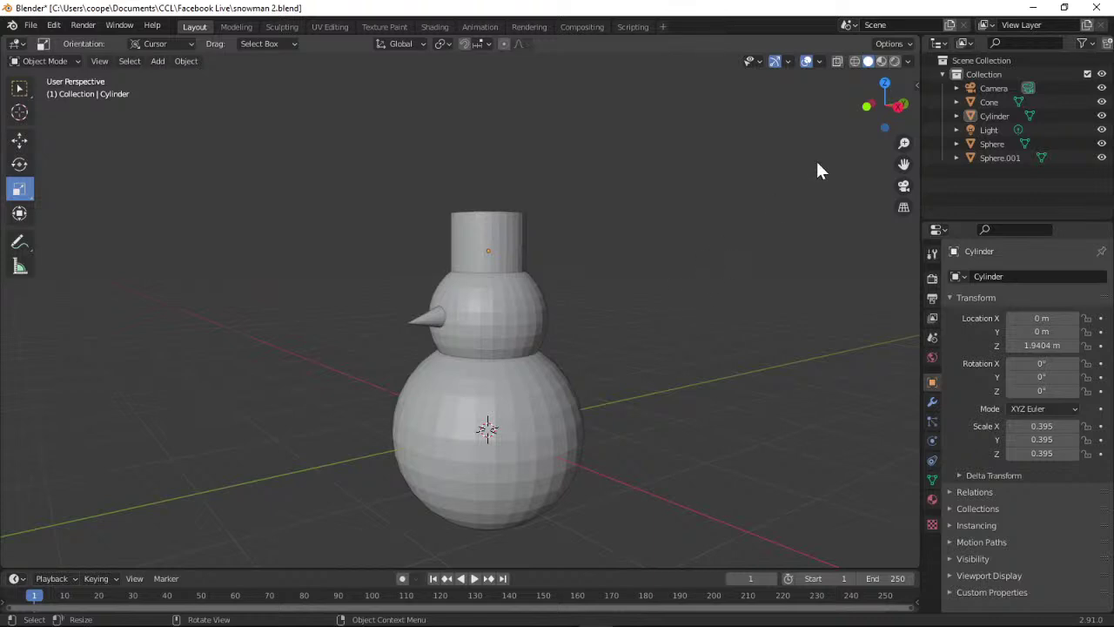
pyautogui.moveTo(885, 105)
pyautogui.mouseDown()
pyautogui.moveTo(890, 174)
pyautogui.moveTo(883, 101)
pyautogui.moveTo(862, 104)
pyautogui.moveTo(885, 97)
pyautogui.moveTo(880, 110)
pyautogui.mouseUp()
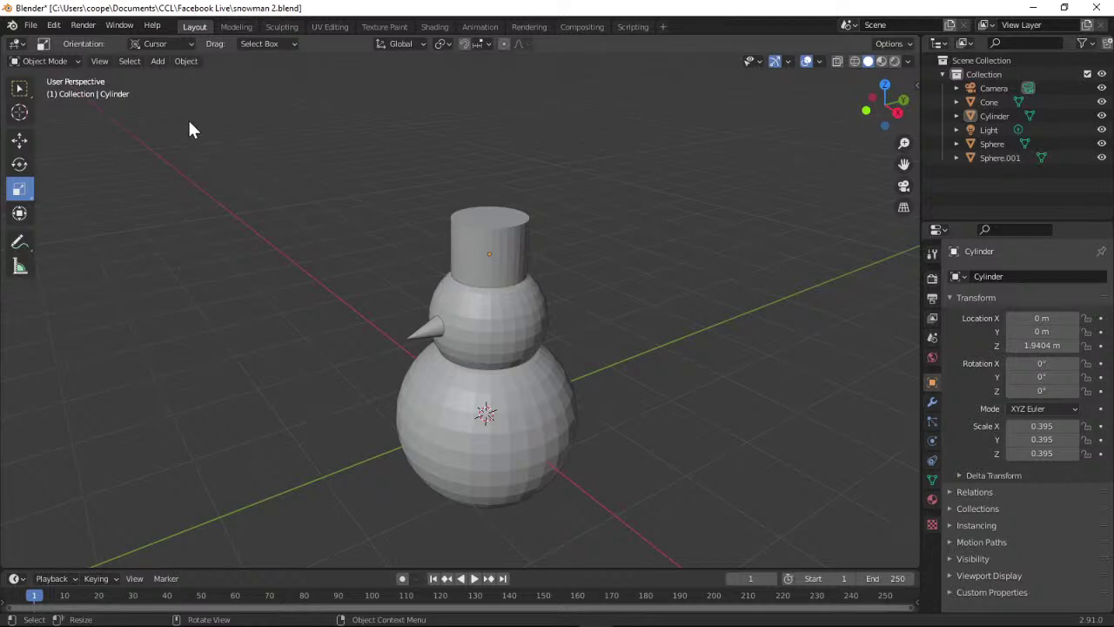
pyautogui.click(155, 61)
# Add a second cylinder, Cylinder.001, and raise it to Z 0.81385 m around the body.
pyautogui.moveTo(184, 77)
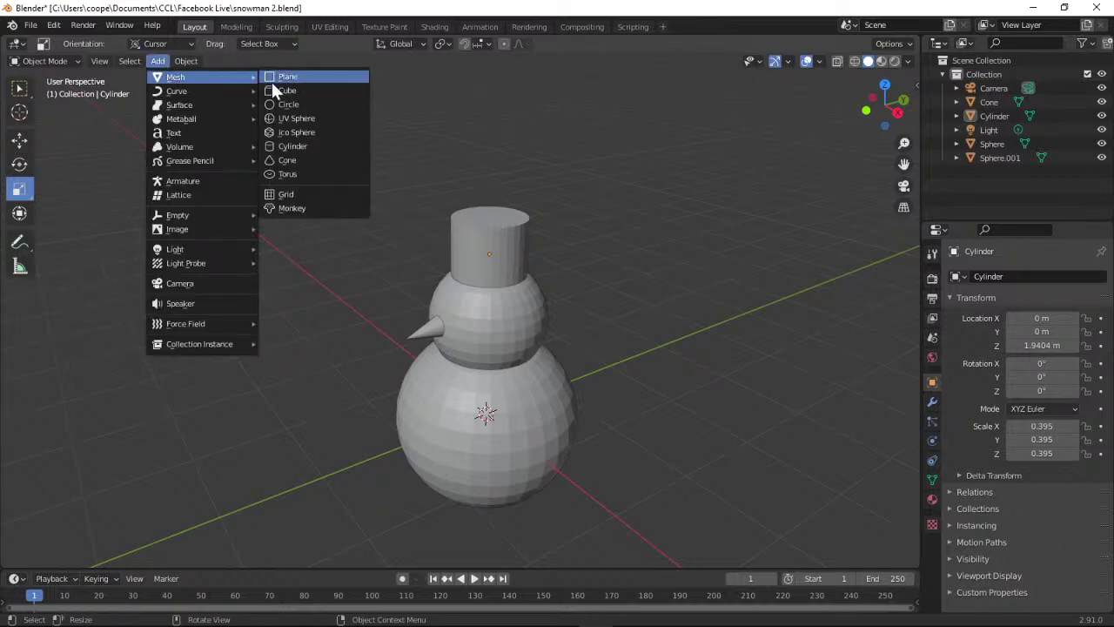
pyautogui.click(300, 145)
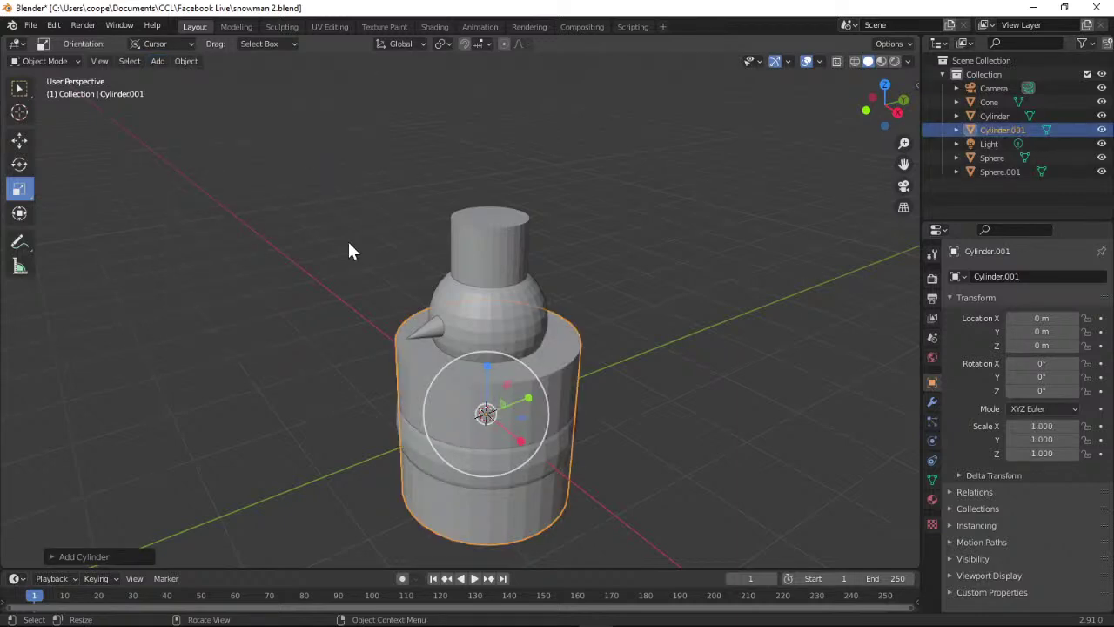
pyautogui.click(19, 139)
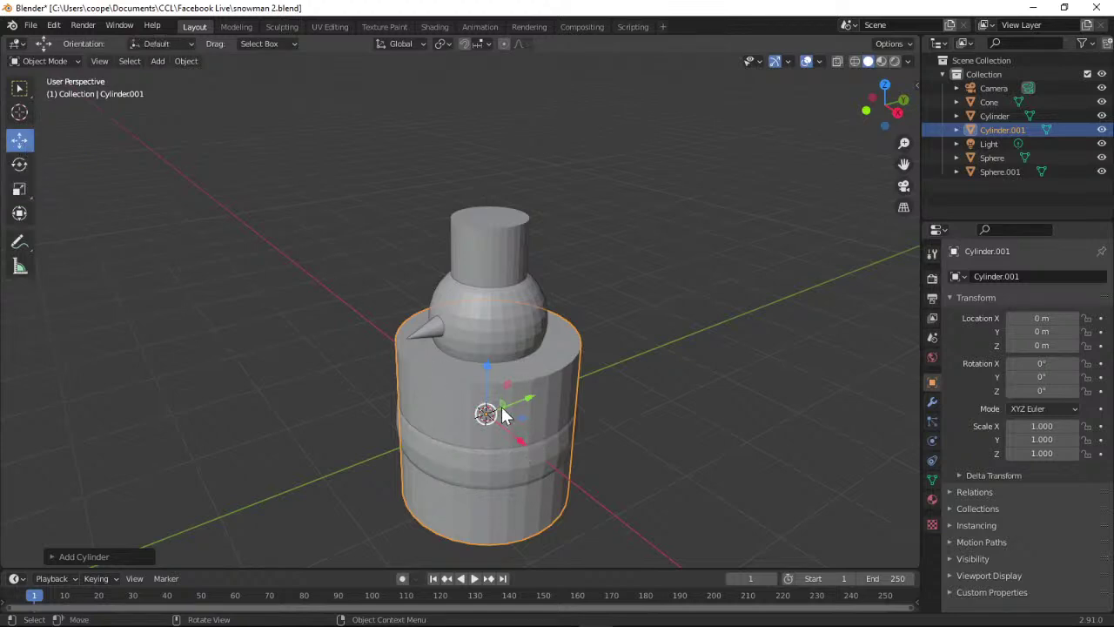
pyautogui.moveTo(489, 371); pyautogui.dragTo(487, 301)
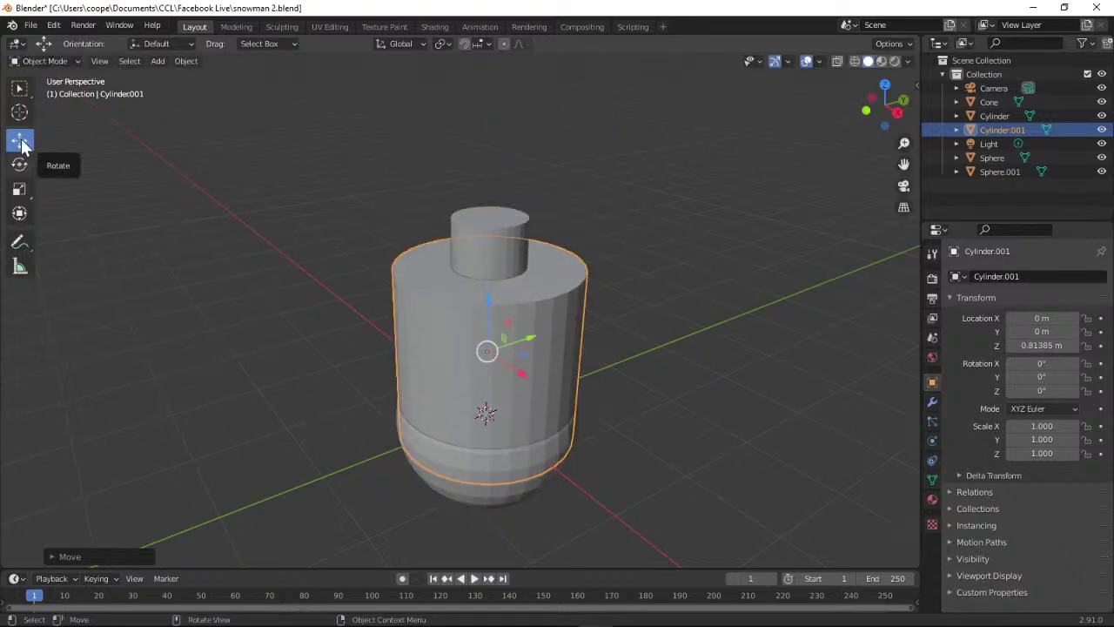
# Shrink Cylinder.001 to scale 0.651 and raise it toward the head.
pyautogui.click(20, 191)
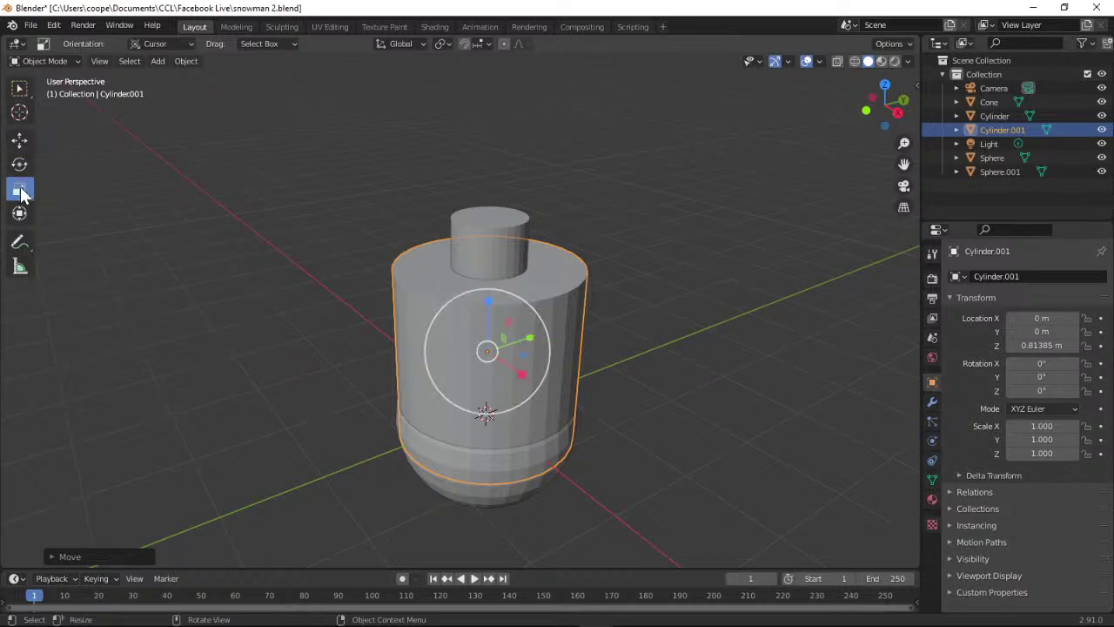
pyautogui.press('s')
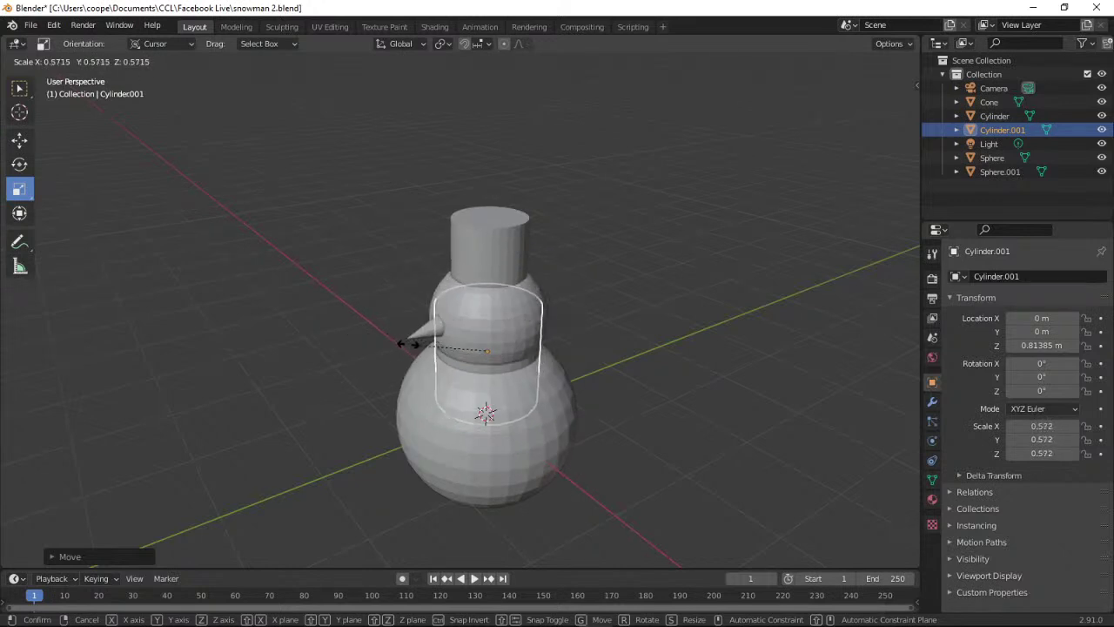
pyautogui.click(398, 348)
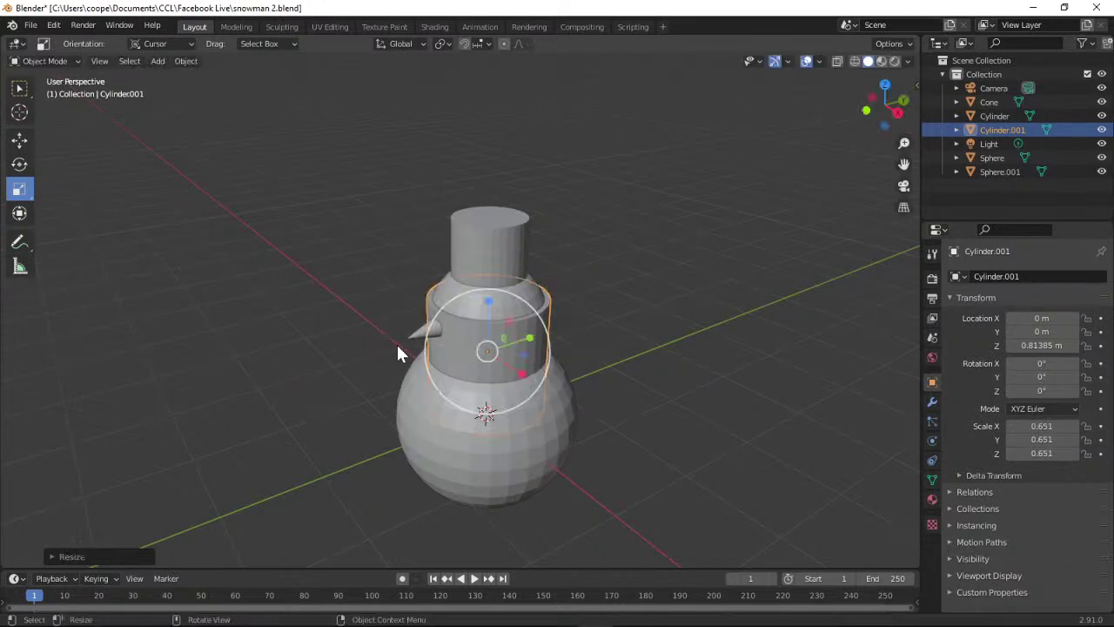
pyautogui.click(19, 140)
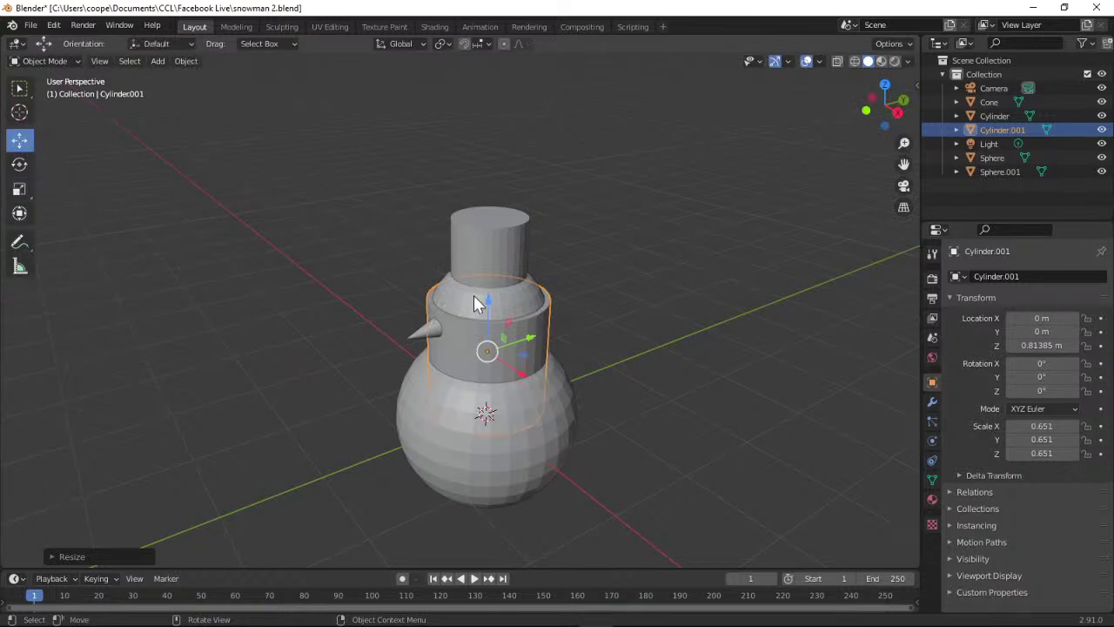
pyautogui.moveTo(487, 302); pyautogui.dragTo(487, 250)
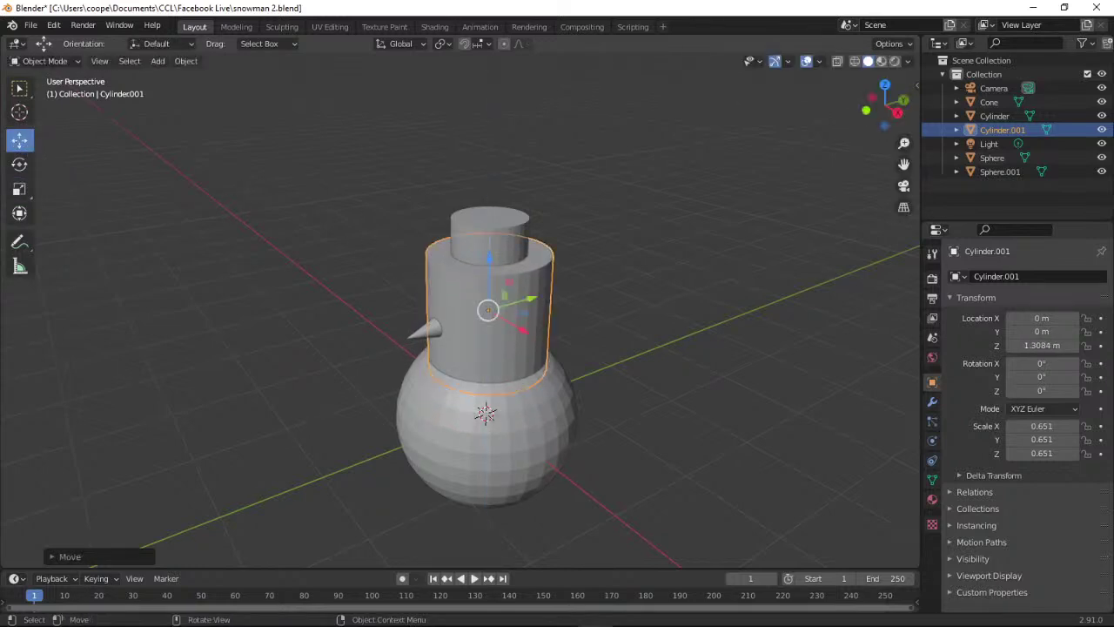
# Scale Cylinder.001 to 0.458 and flatten it to 0.086 in Z into a thin disc.
pyautogui.click(20, 189)
pyautogui.press('s')
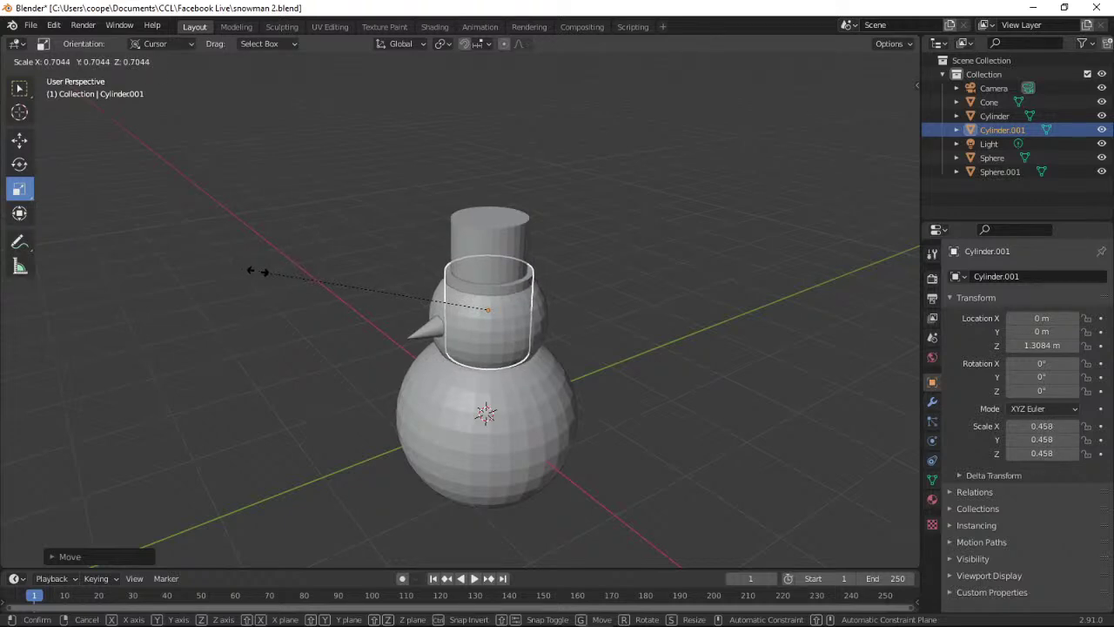
pyautogui.click(257, 273)
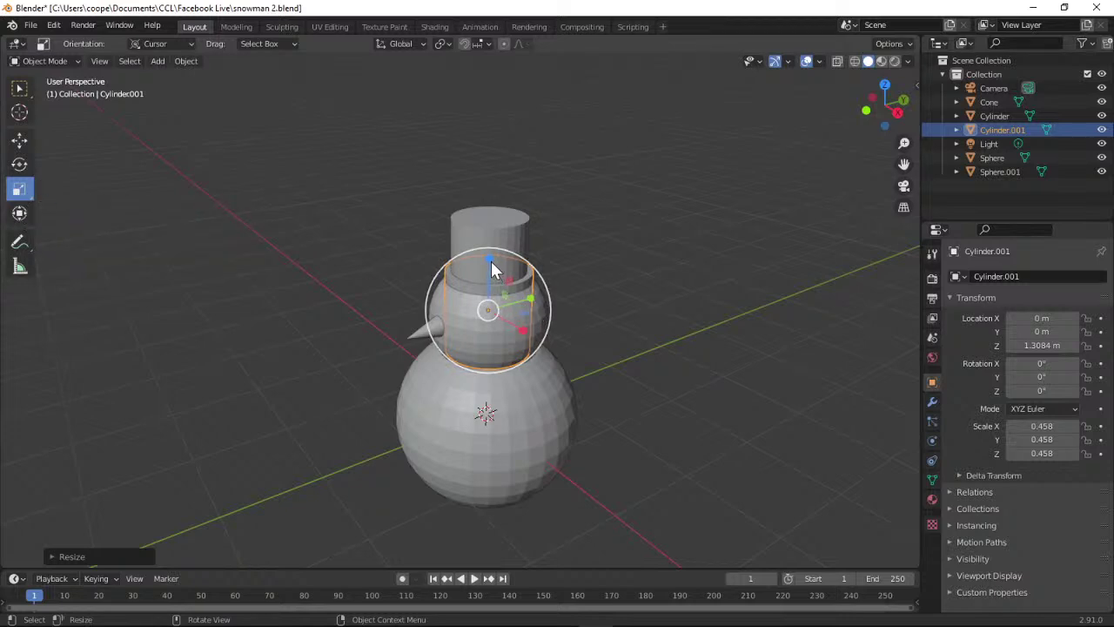
pyautogui.moveTo(492, 261); pyautogui.dragTo(487, 299)
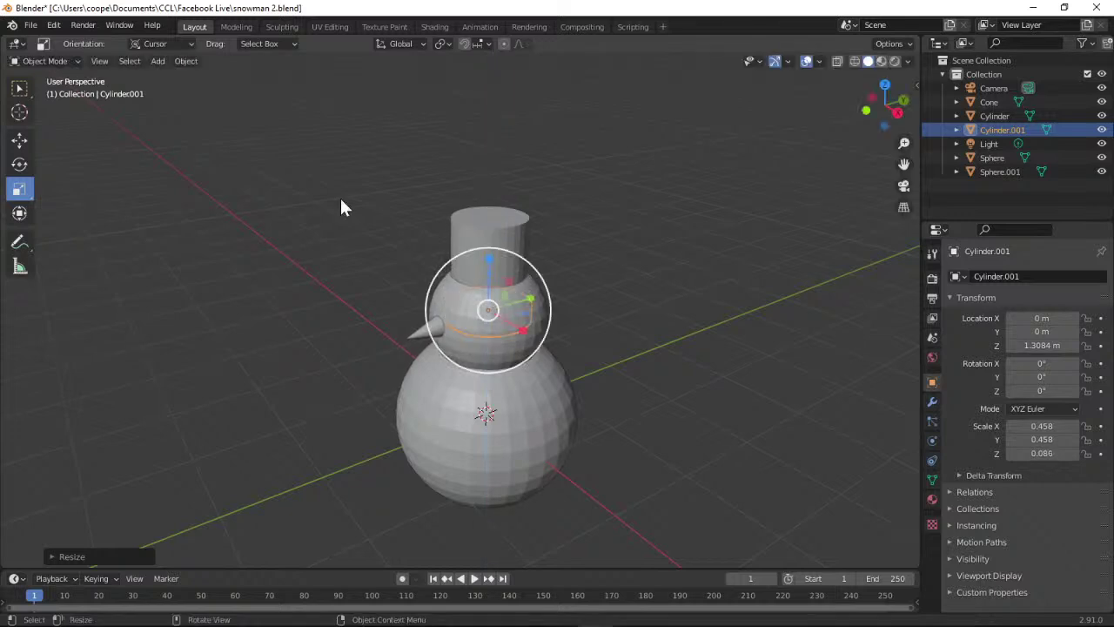
# Raise the flat disc to Z 1.6755 m as the brim under the hat, then deselect it.
pyautogui.click(19, 141)
pyautogui.moveTo(490, 261); pyautogui.dragTo(633, 248)
pyautogui.click(633, 249)
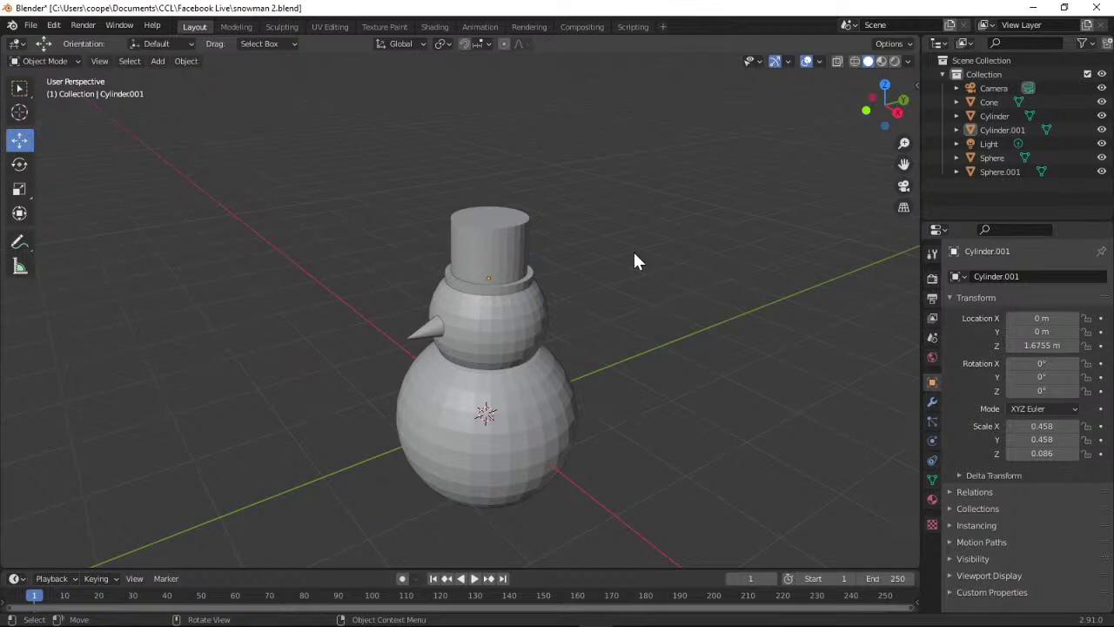
# Check the snowman through the camera view, orbit to a front-on view, and minimise Blender.
pyautogui.click(900, 187)
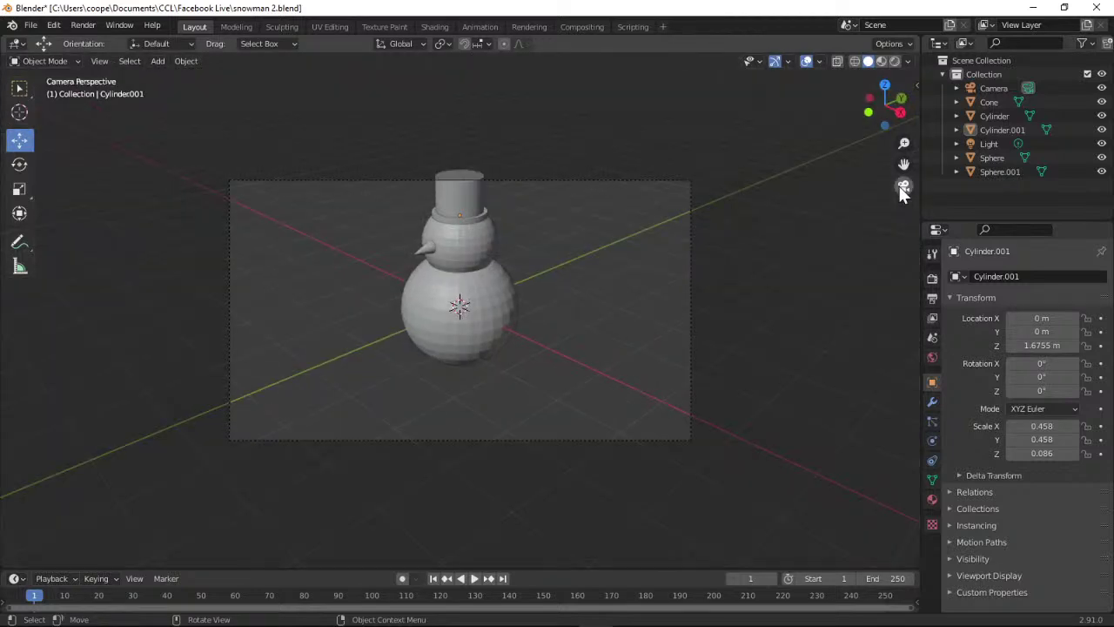
pyautogui.click(900, 186)
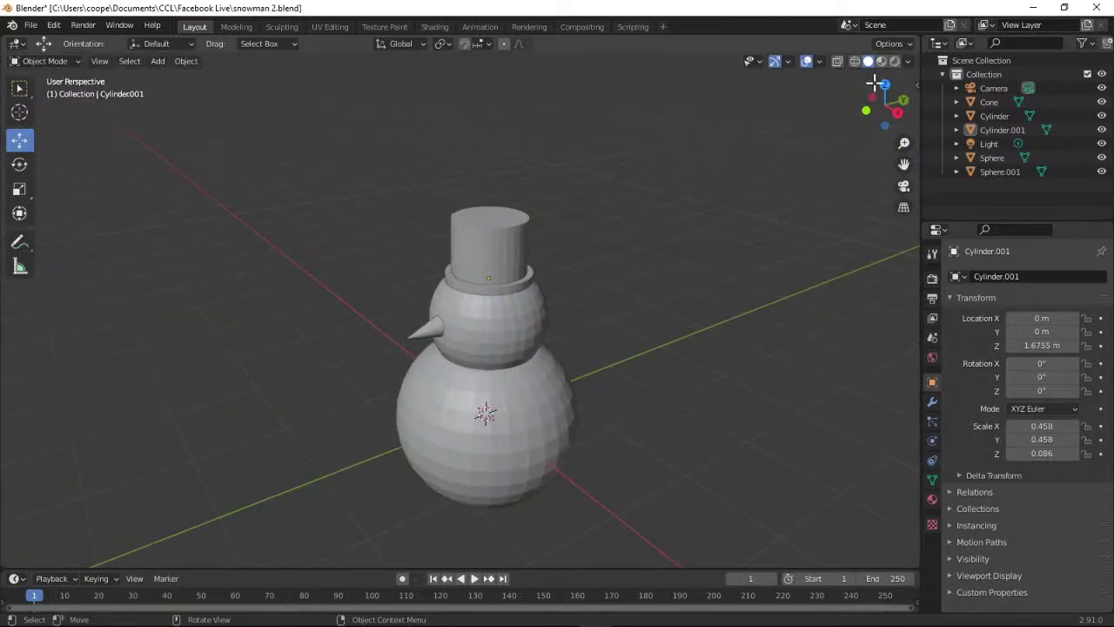
pyautogui.moveTo(884, 103); pyautogui.dragTo(923, 117)
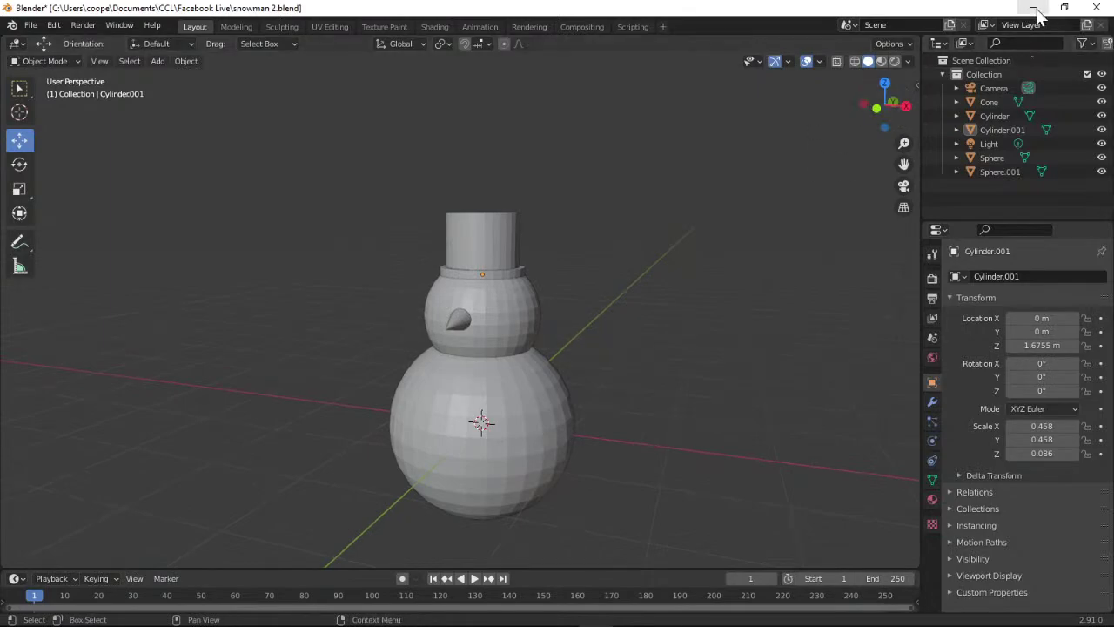
pyautogui.click(1033, 7)
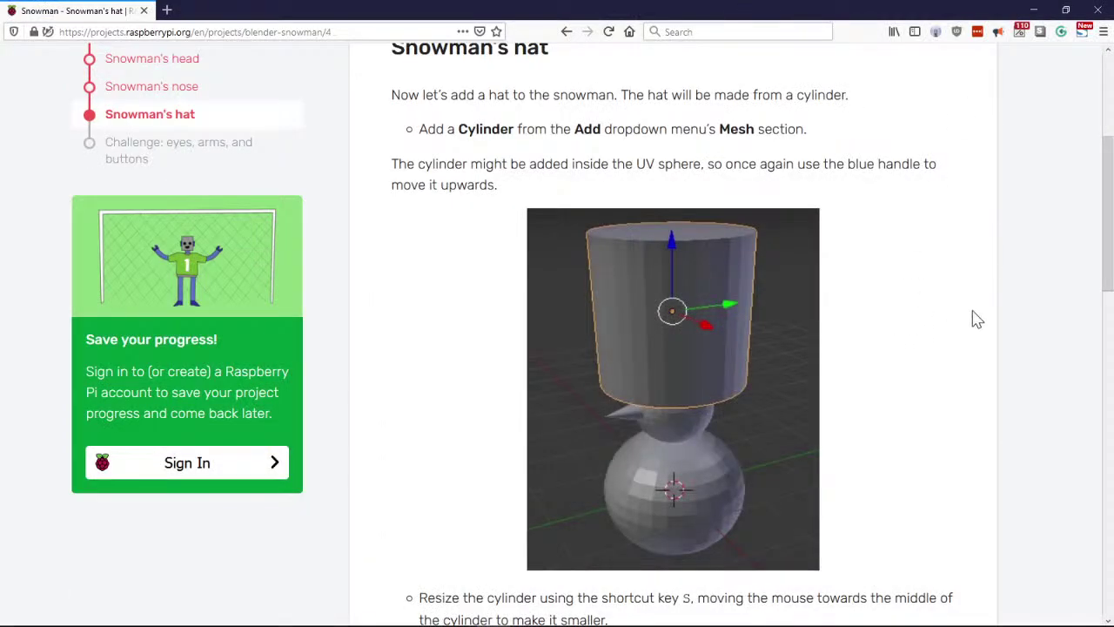
# Read down the Snowman's hat page and open the 'Challenge: eyes, arms, and buttons' step.
pyautogui.scroll(-5, 972, 318)
pyautogui.scroll(-2, 974, 319)
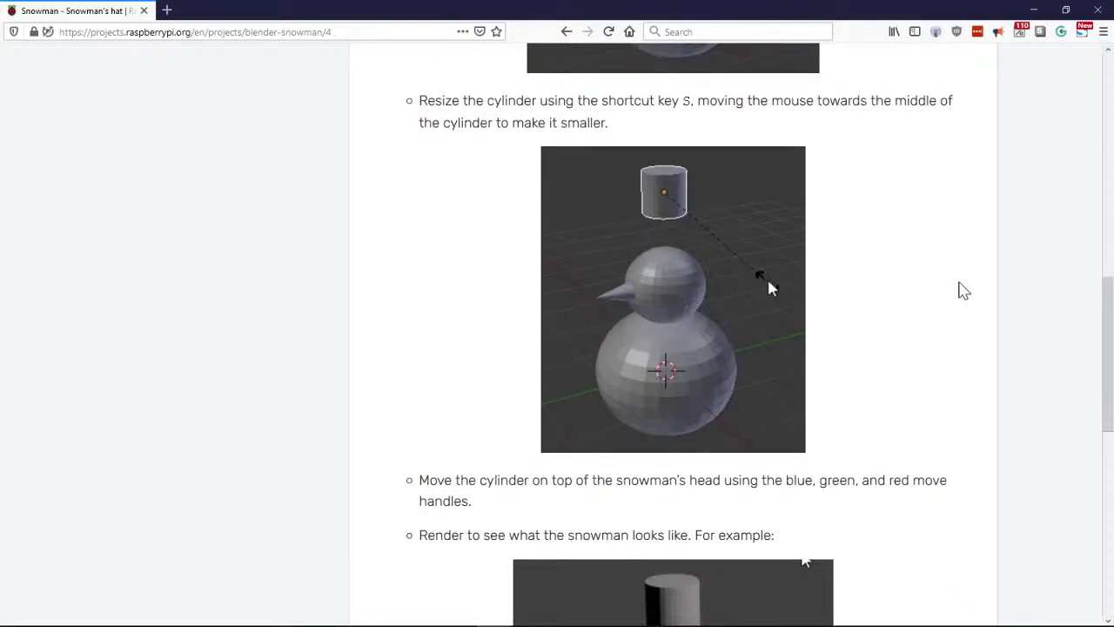
pyautogui.scroll(-3, 945, 294)
pyautogui.scroll(-1, 945, 296)
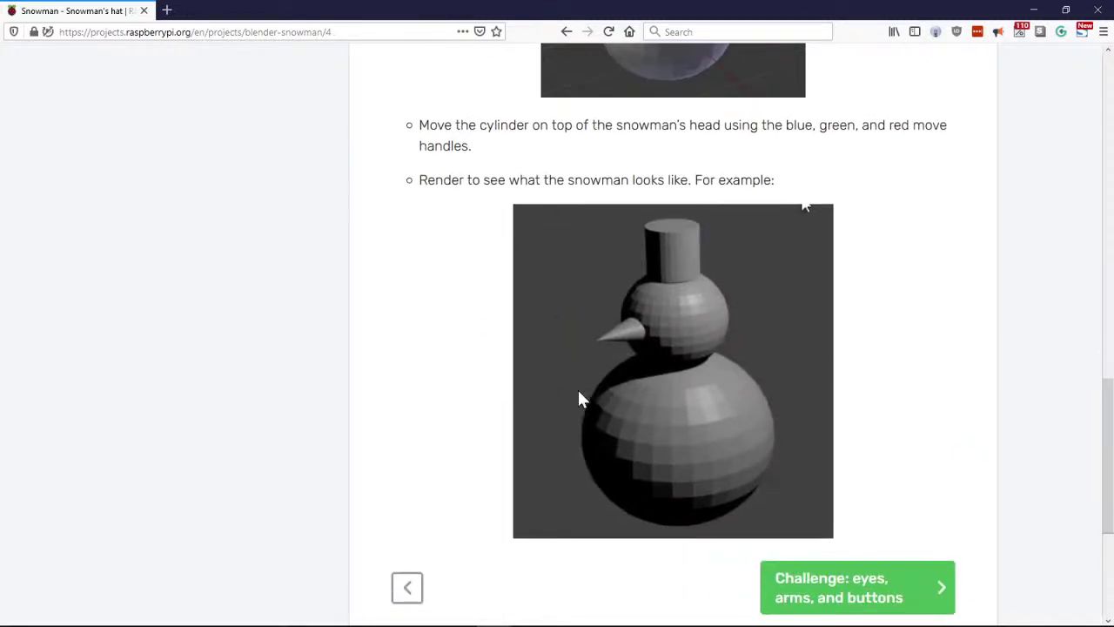
pyautogui.scroll(-1, 945, 345)
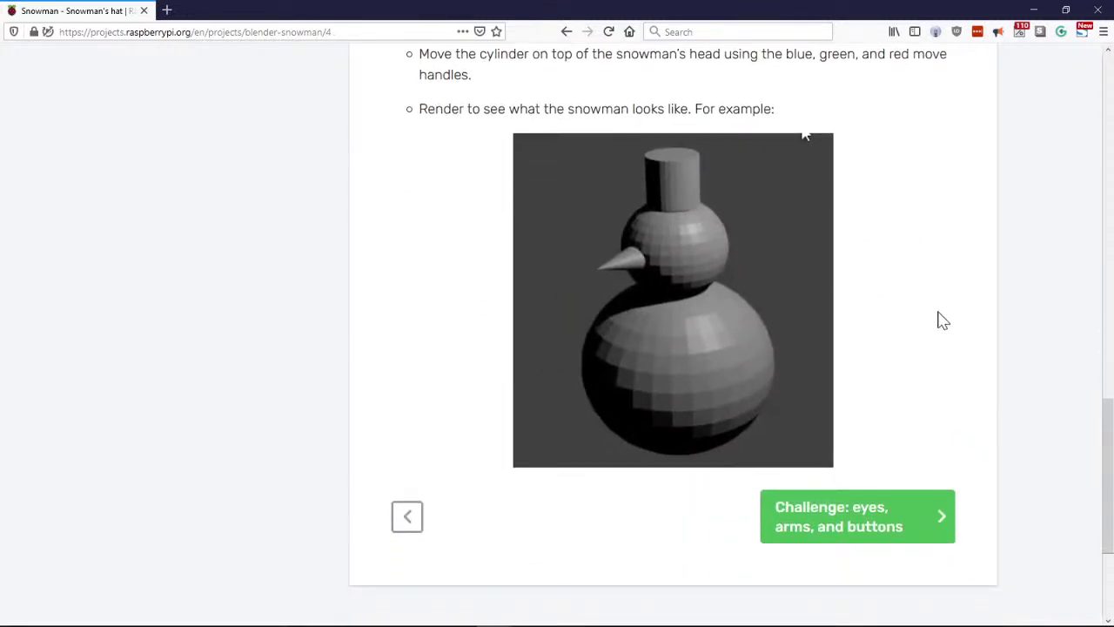
pyautogui.click(848, 520)
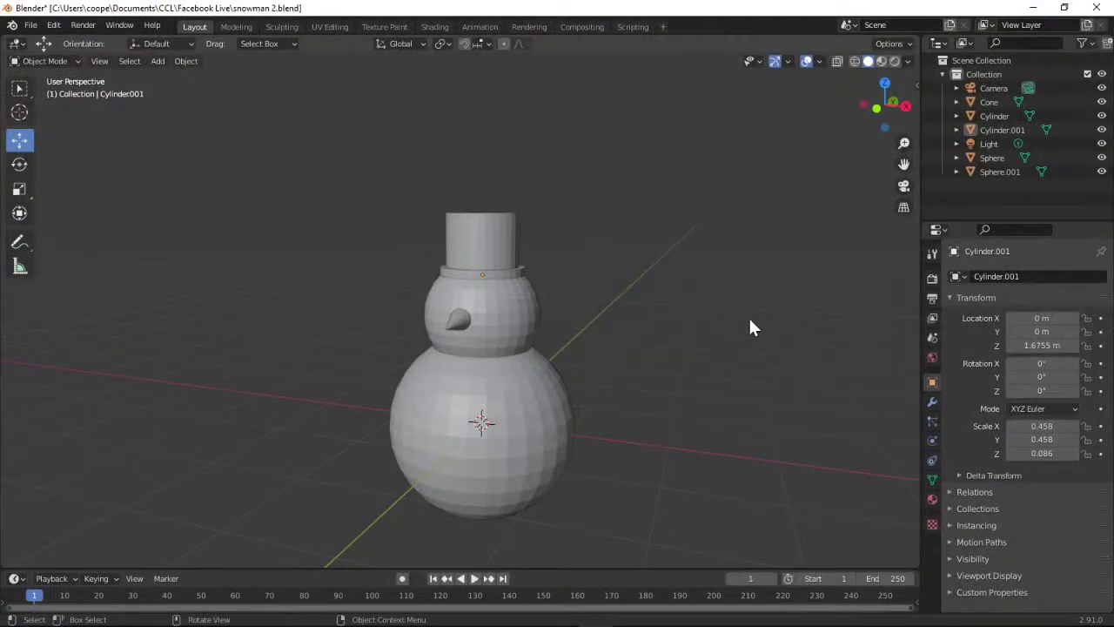
# Save the snowman scene to snowman 2.blend.
pyautogui.moveTo(884, 106)
pyautogui.mouseDown()
pyautogui.moveTo(857, 108)
pyautogui.moveTo(856, 82)
pyautogui.moveTo(853, 109)
pyautogui.moveTo(879, 104)
pyautogui.mouseUp()
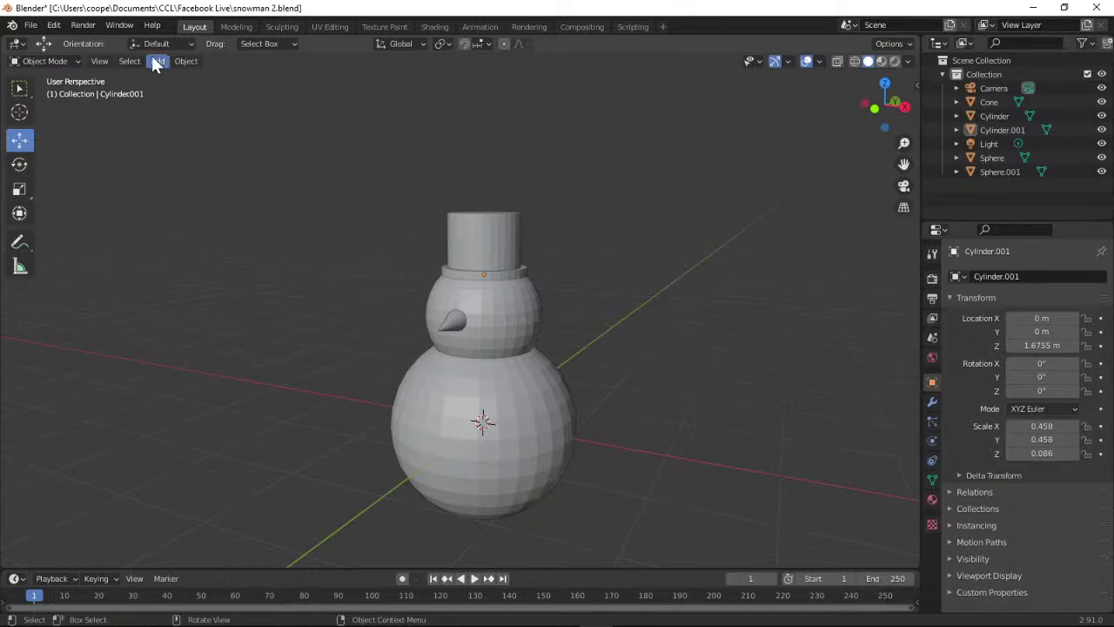
pyautogui.click(32, 25)
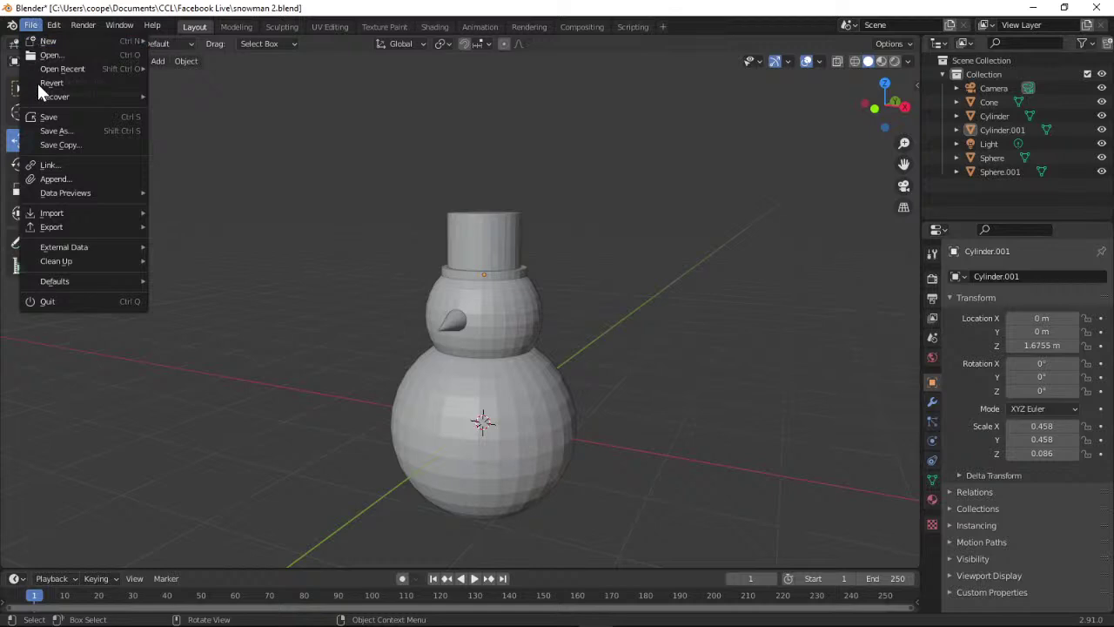
pyautogui.click(43, 113)
# Add a UV sphere, Sphere.002, at the origin.
pyautogui.click(153, 62)
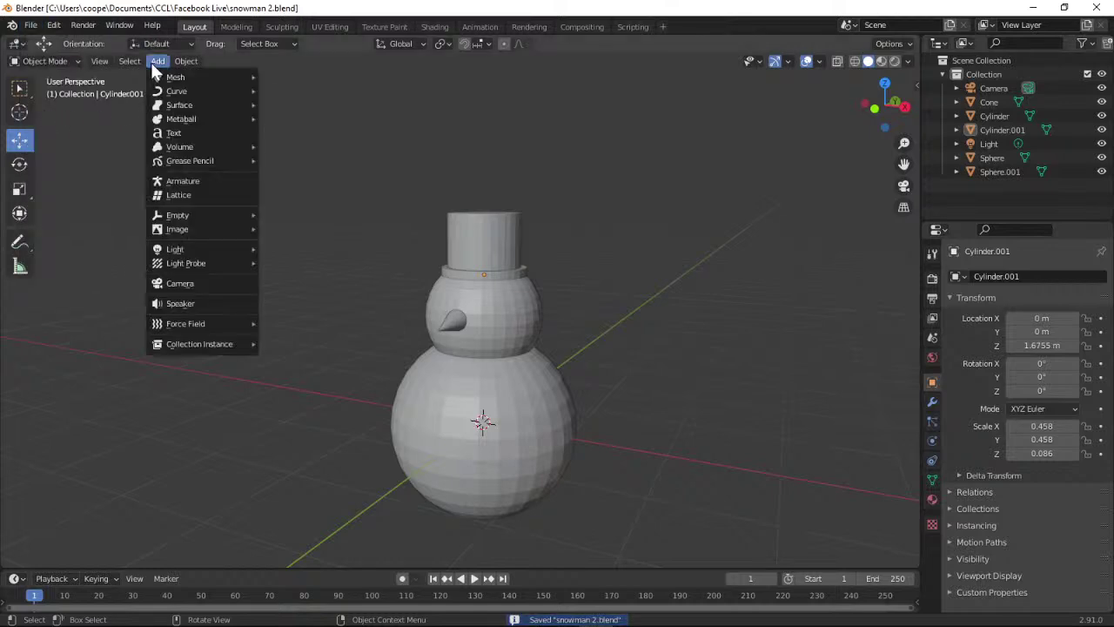
pyautogui.moveTo(178, 78)
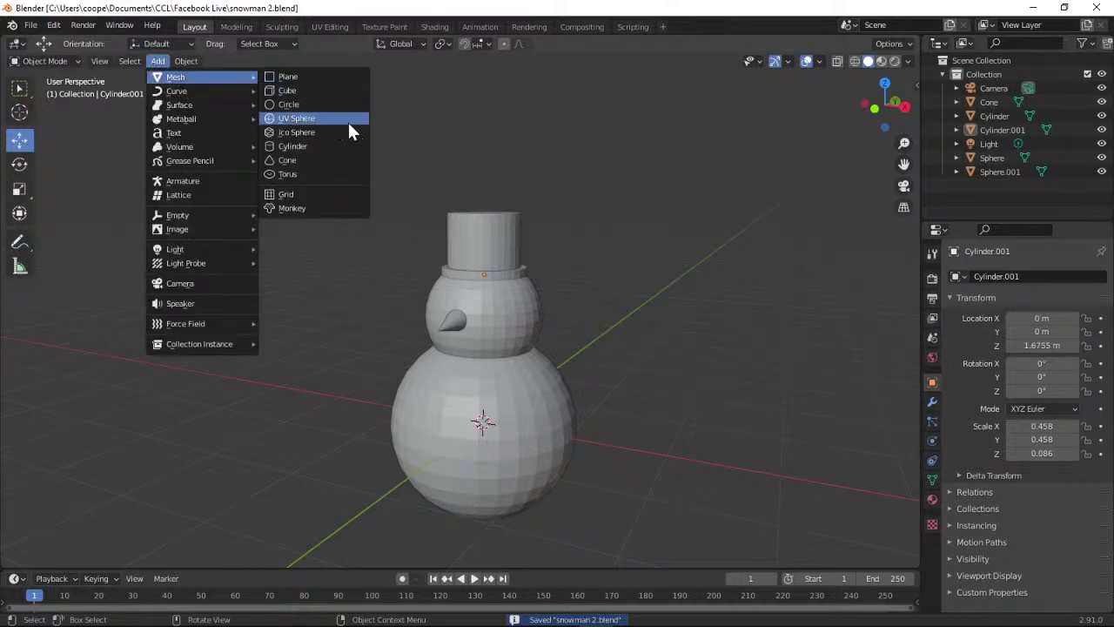
pyautogui.click(309, 122)
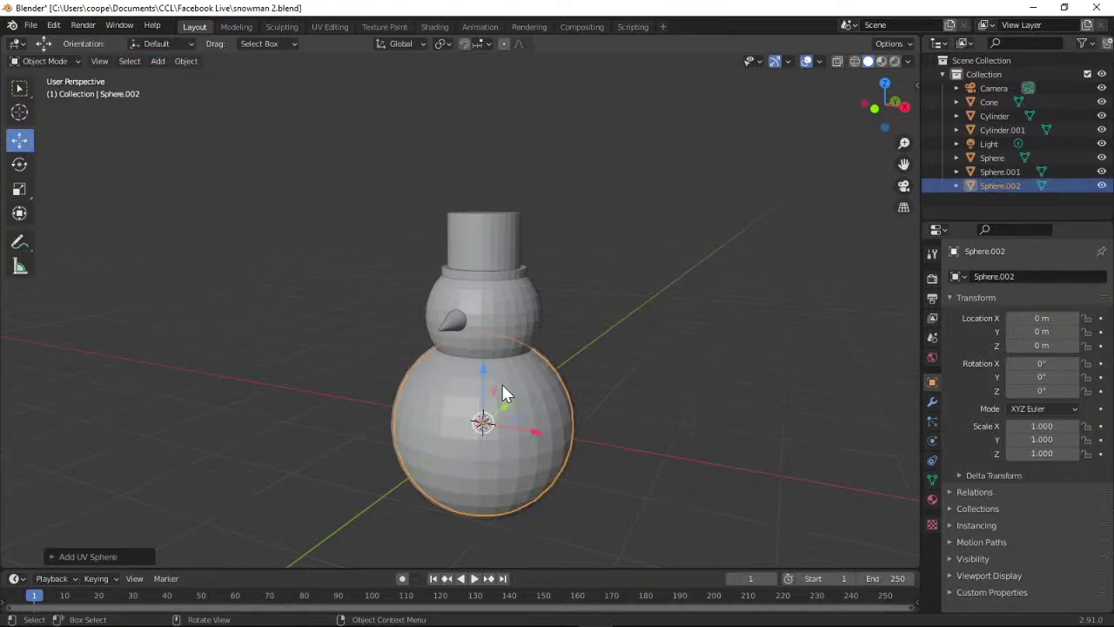
# Raise Sphere.002 out of the body and shrink it to scale 0.091.
pyautogui.moveTo(485, 373); pyautogui.dragTo(492, 71)
pyautogui.click(19, 190)
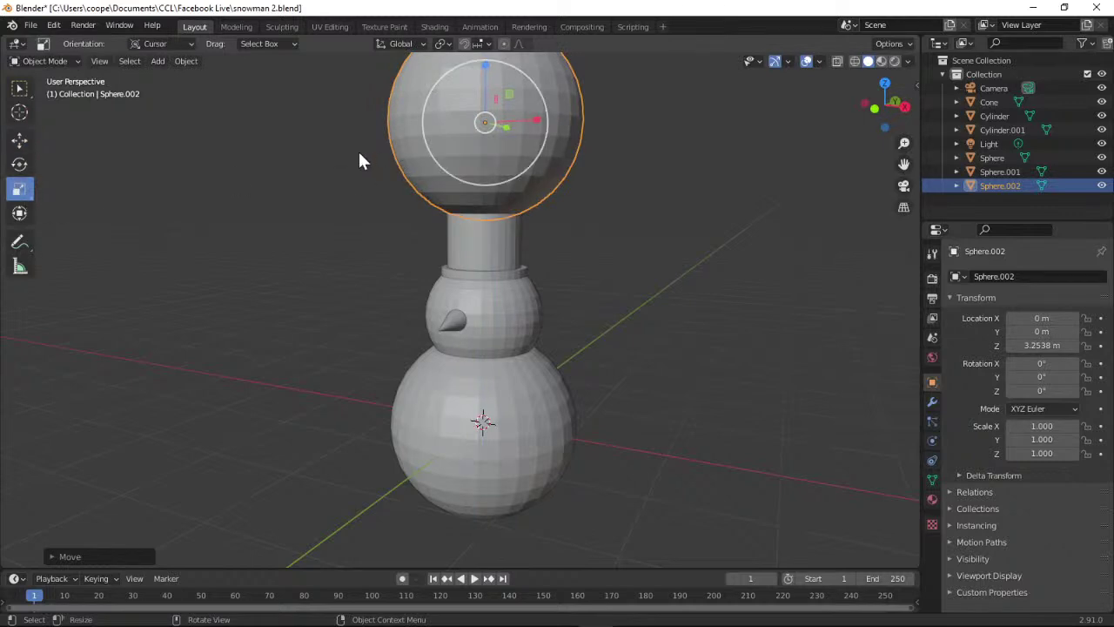
pyautogui.press('s')
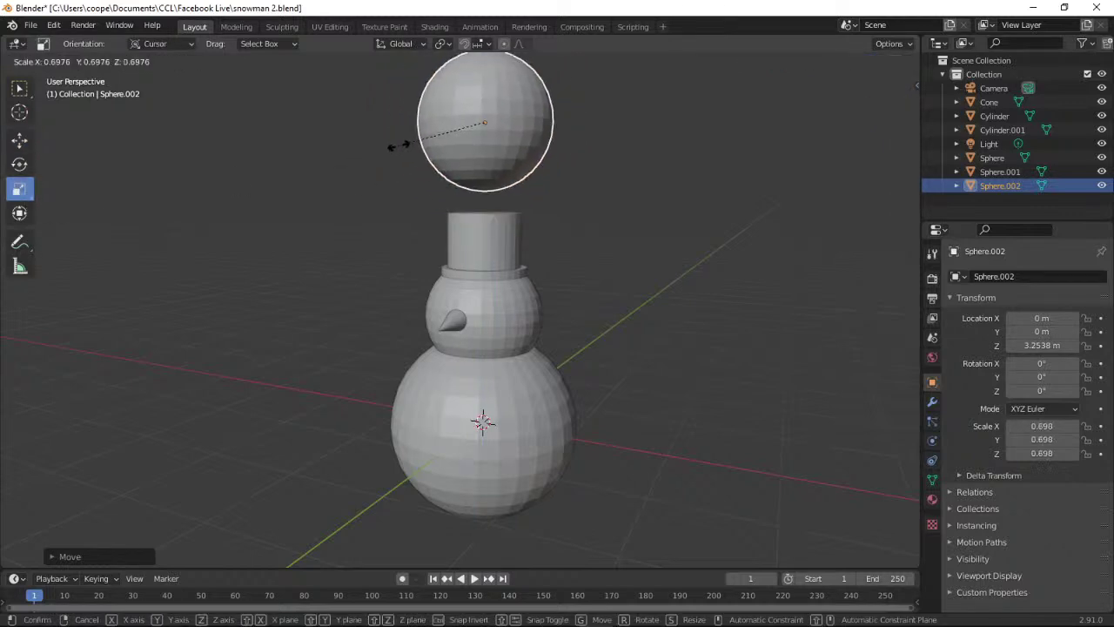
pyautogui.click(478, 131)
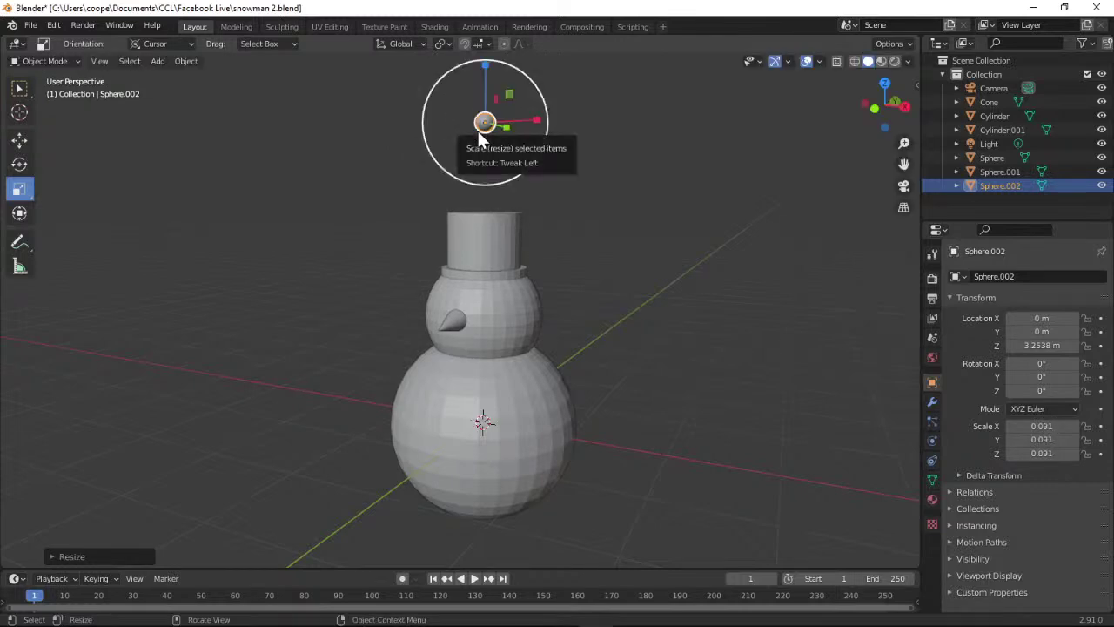
# Place the tiny sphere beside the nose at X -0.31107 m, Y -0.66657 m, Z 2.5472 m.
pyautogui.click(20, 141)
pyautogui.moveTo(484, 62); pyautogui.dragTo(485, 138)
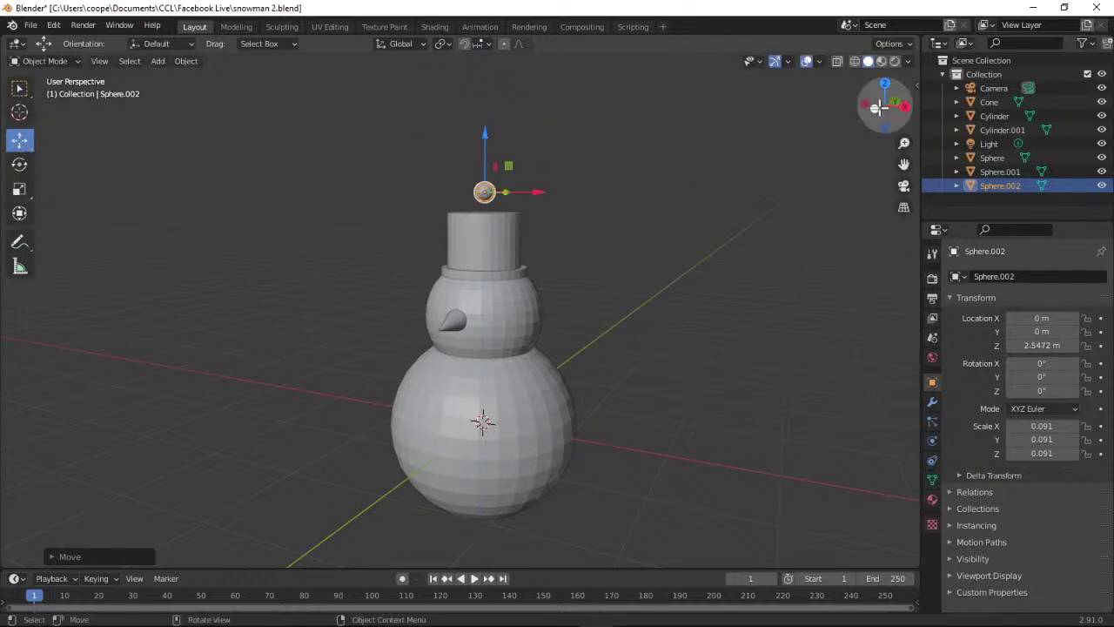
pyautogui.moveTo(885, 102); pyautogui.dragTo(900, 166)
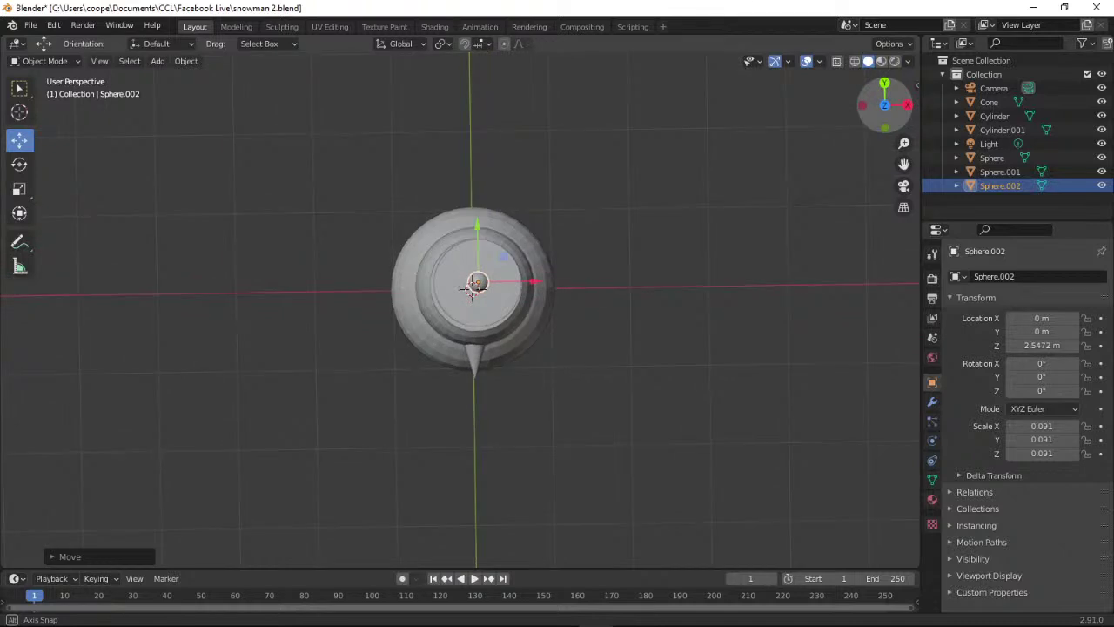
pyautogui.click(885, 84)
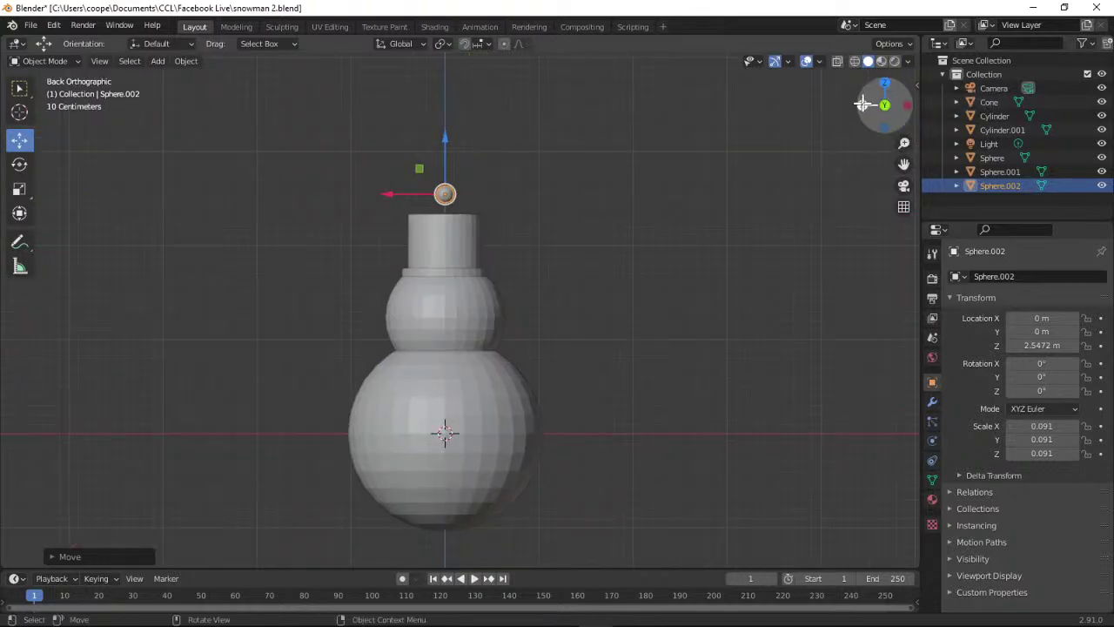
pyautogui.click(862, 105)
pyautogui.click(884, 105)
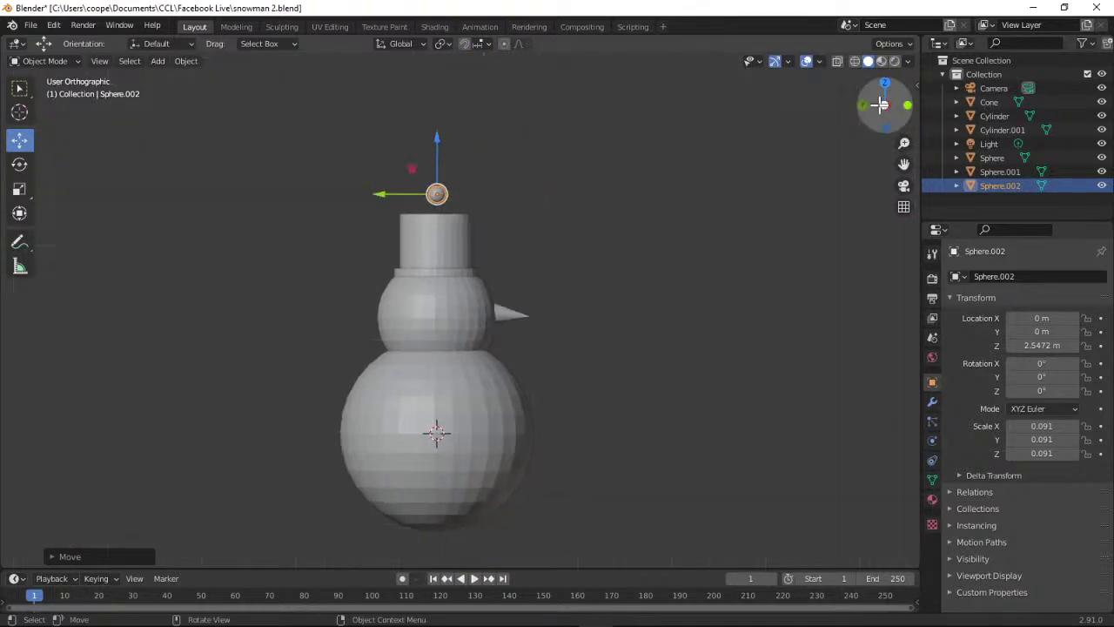
pyautogui.click(884, 84)
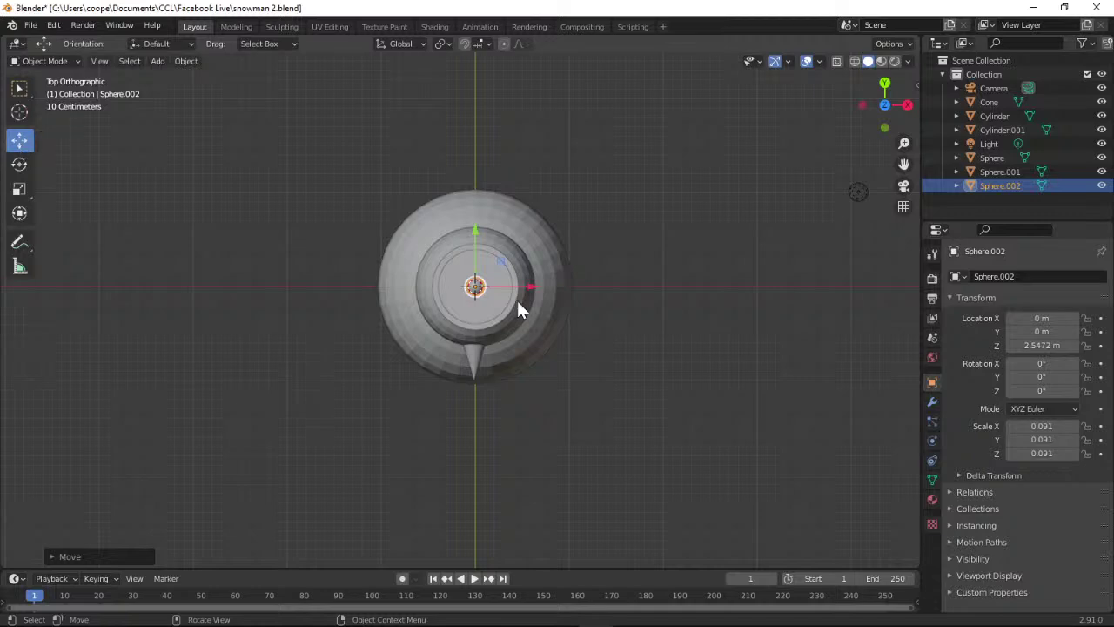
pyautogui.moveTo(476, 290); pyautogui.dragTo(448, 351)
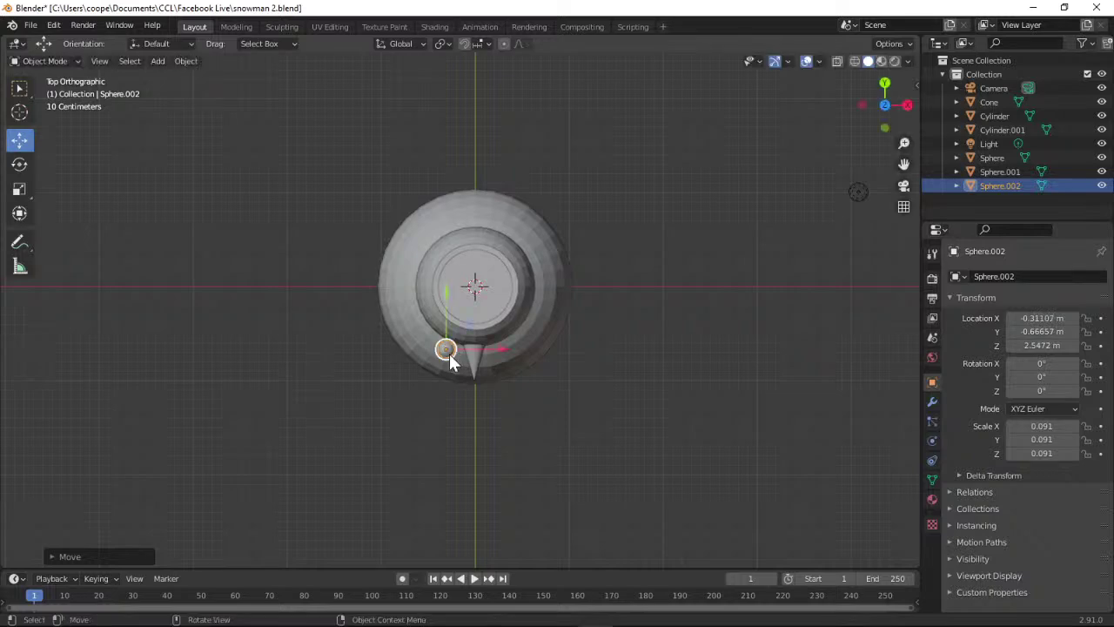
# Seat Sphere.002 on the front of the head as an eye at Y -0.50644 m, Z 1.4658 m.
pyautogui.click(903, 105)
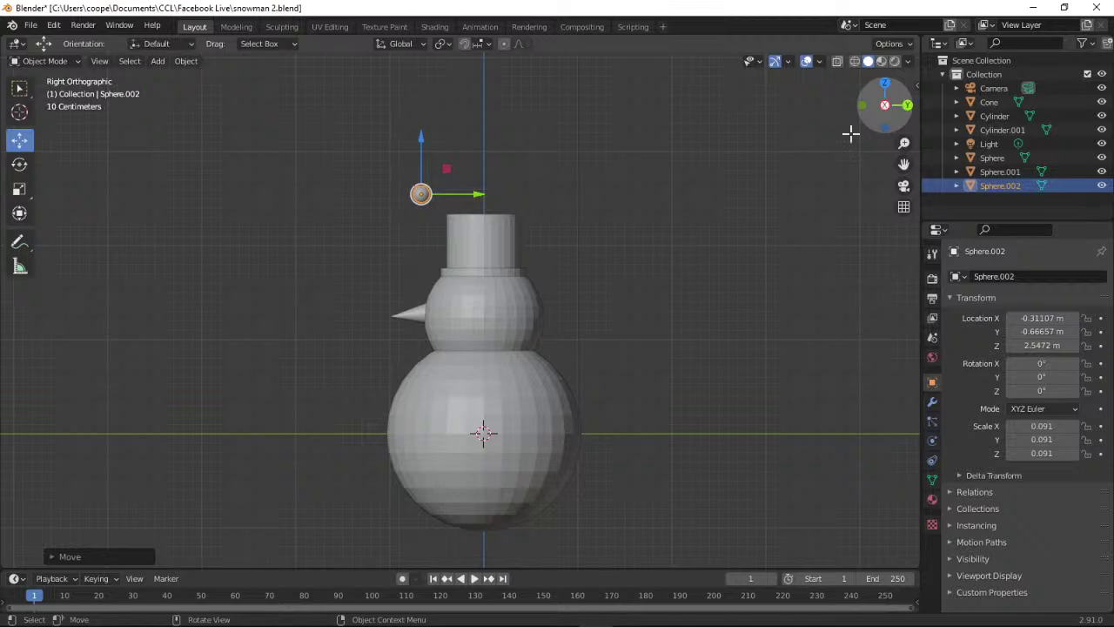
pyautogui.moveTo(869, 111); pyautogui.dragTo(908, 97)
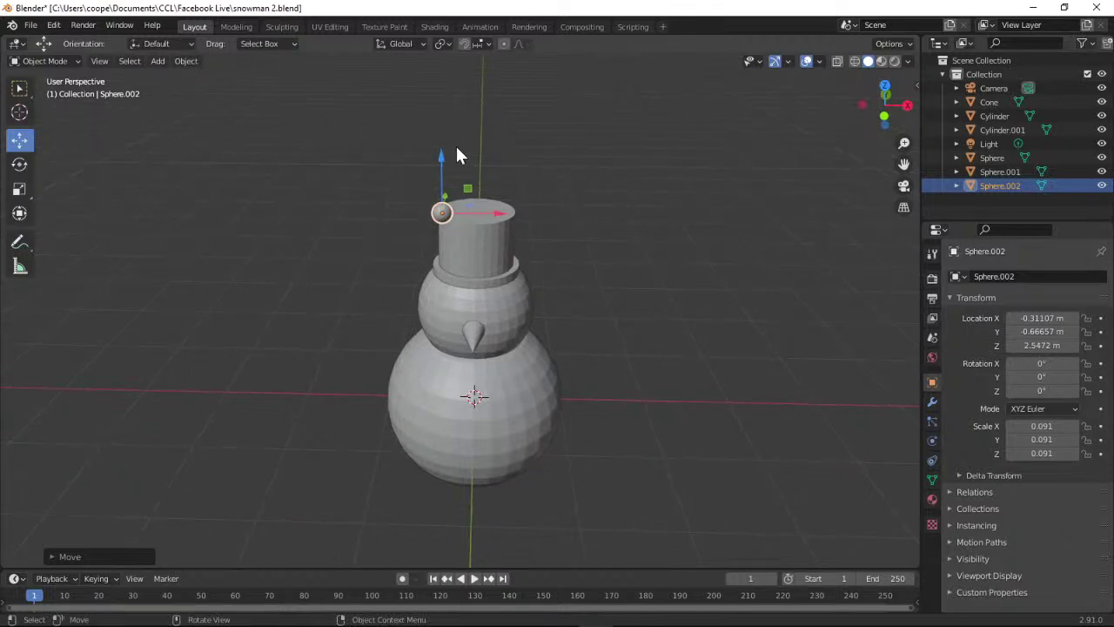
pyautogui.moveTo(440, 155); pyautogui.dragTo(437, 273)
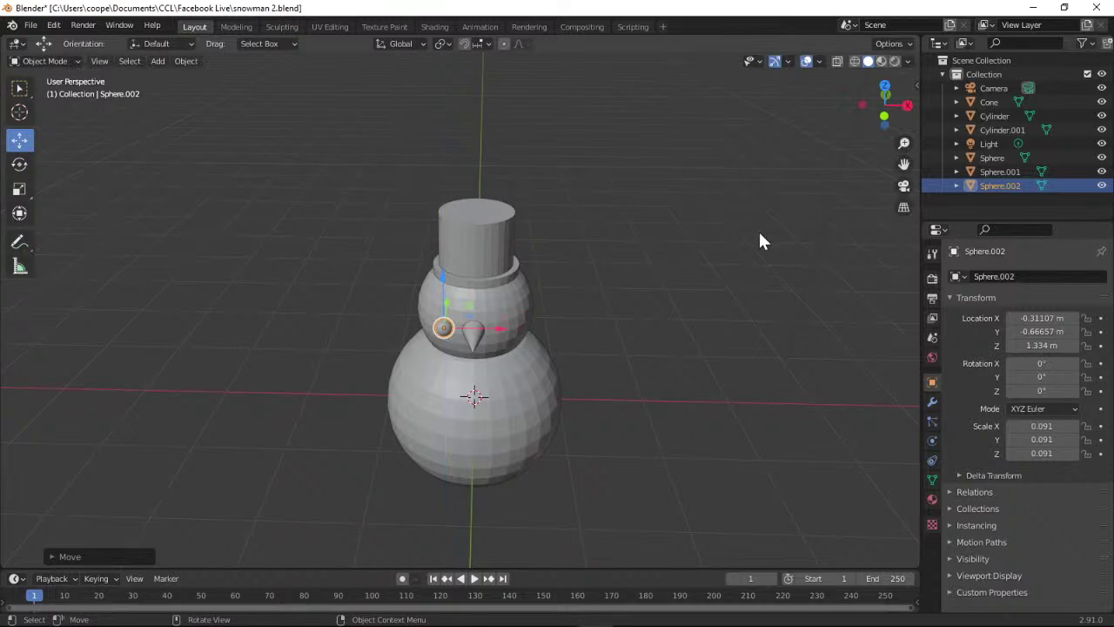
pyautogui.moveTo(908, 104); pyautogui.dragTo(903, 87)
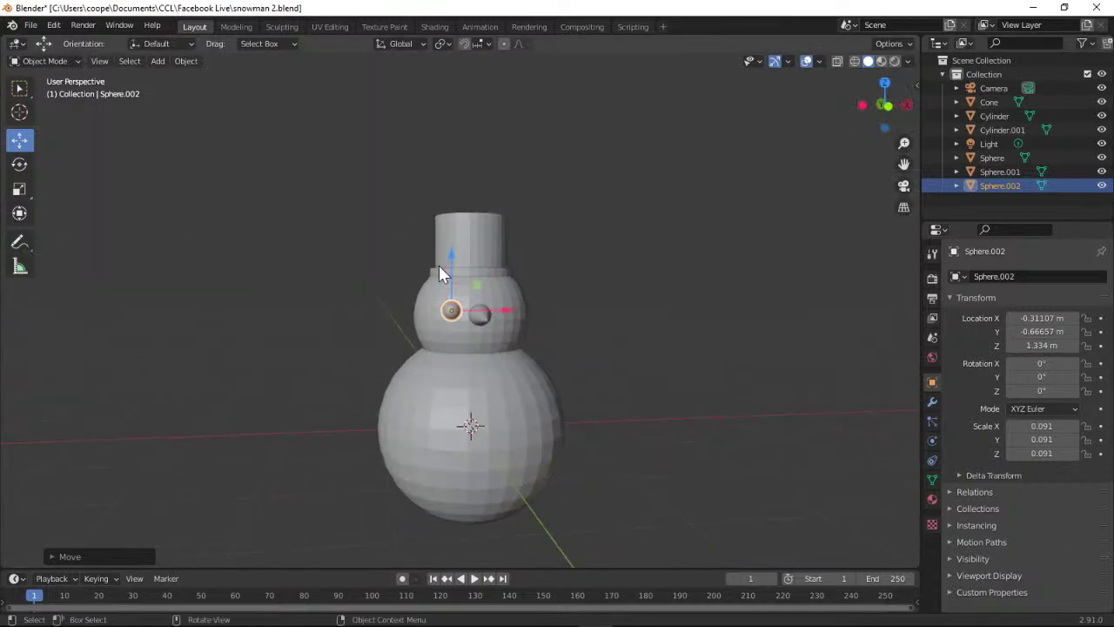
pyautogui.moveTo(447, 259); pyautogui.dragTo(452, 242)
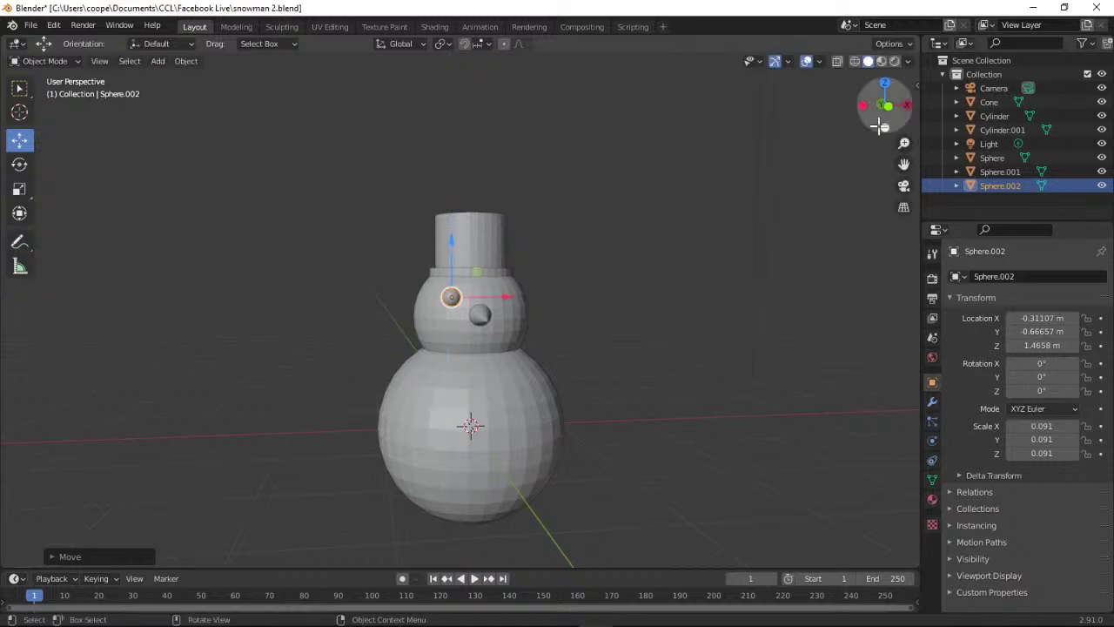
pyautogui.moveTo(887, 112); pyautogui.dragTo(798, 186)
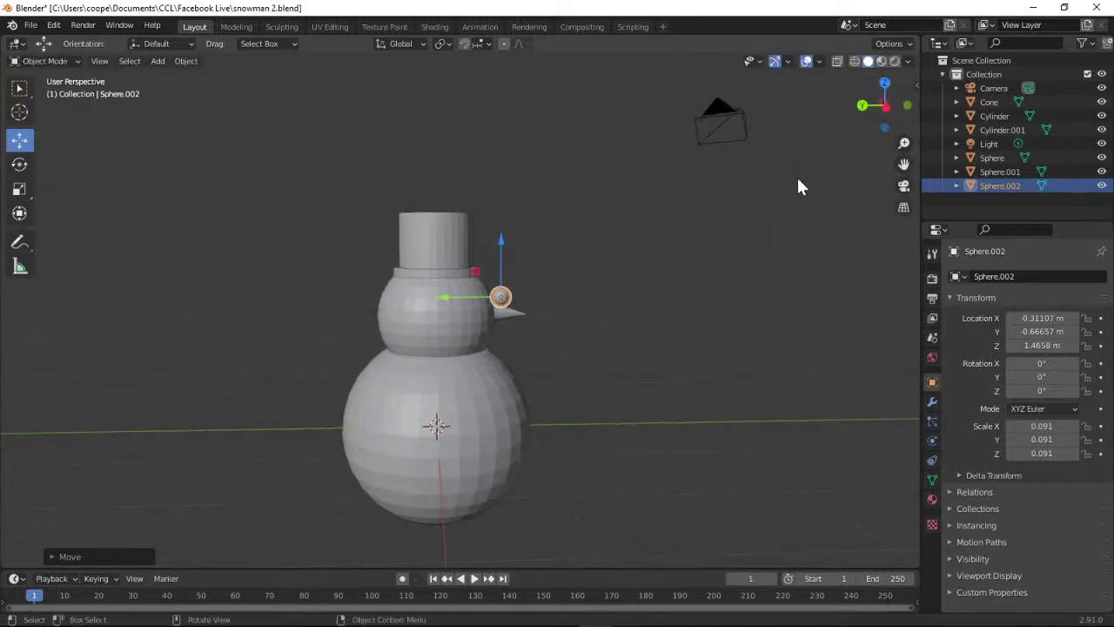
pyautogui.moveTo(443, 297); pyautogui.dragTo(424, 299)
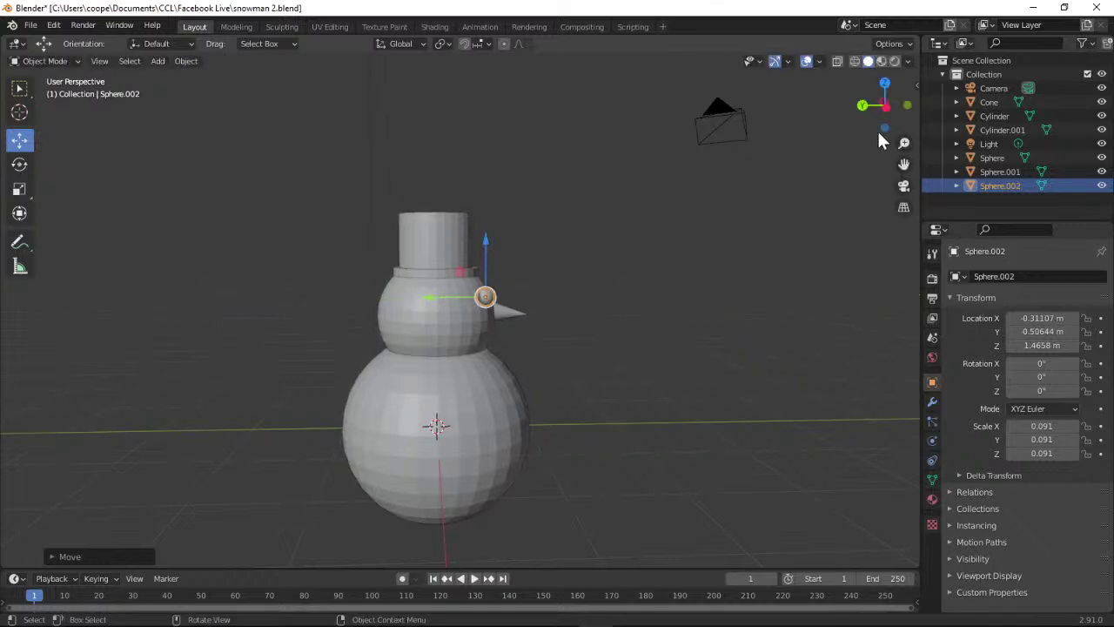
pyautogui.moveTo(522, 348); pyautogui.dragTo(712, 355, button='middle')
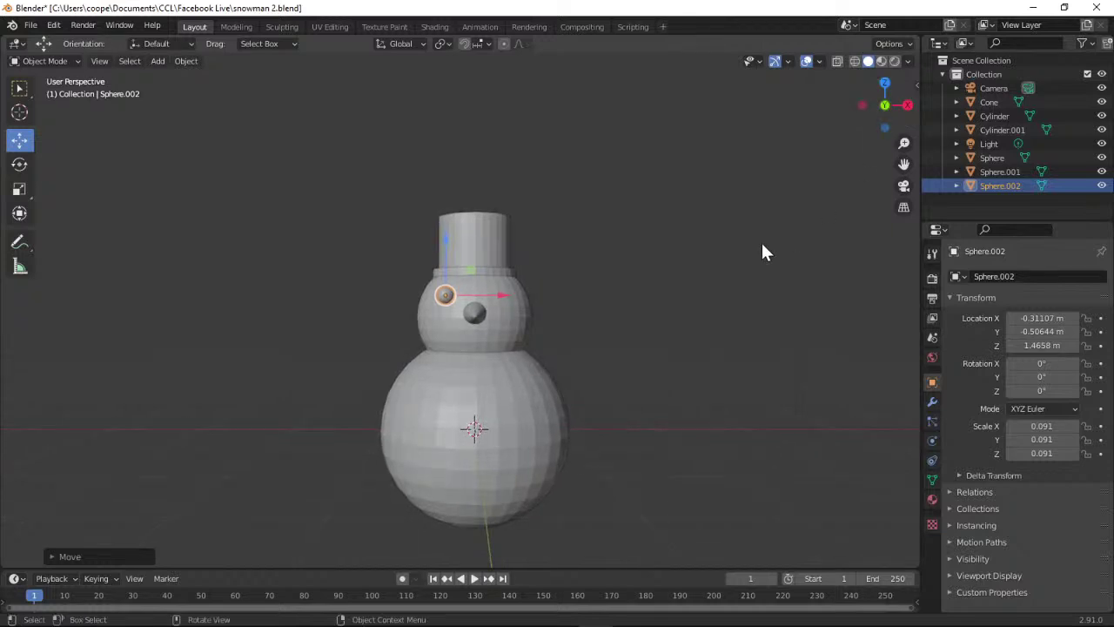
# Duplicate the eye as Sphere.003 and place it on the right of the head at X 0.2806 m.
pyautogui.rightClick(441, 294)
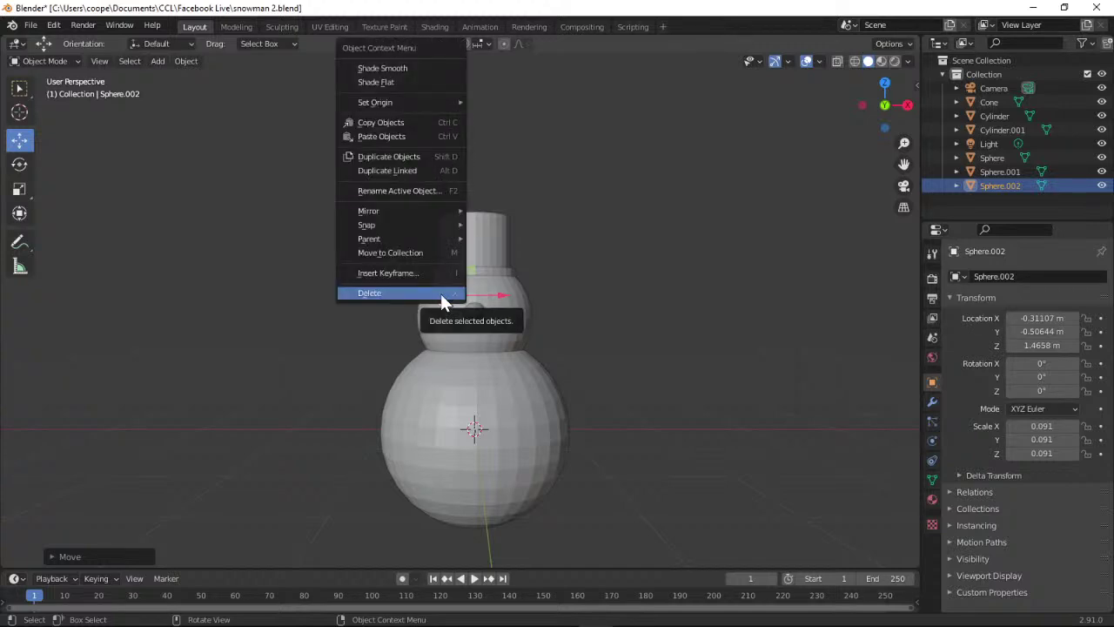
pyautogui.click(379, 159)
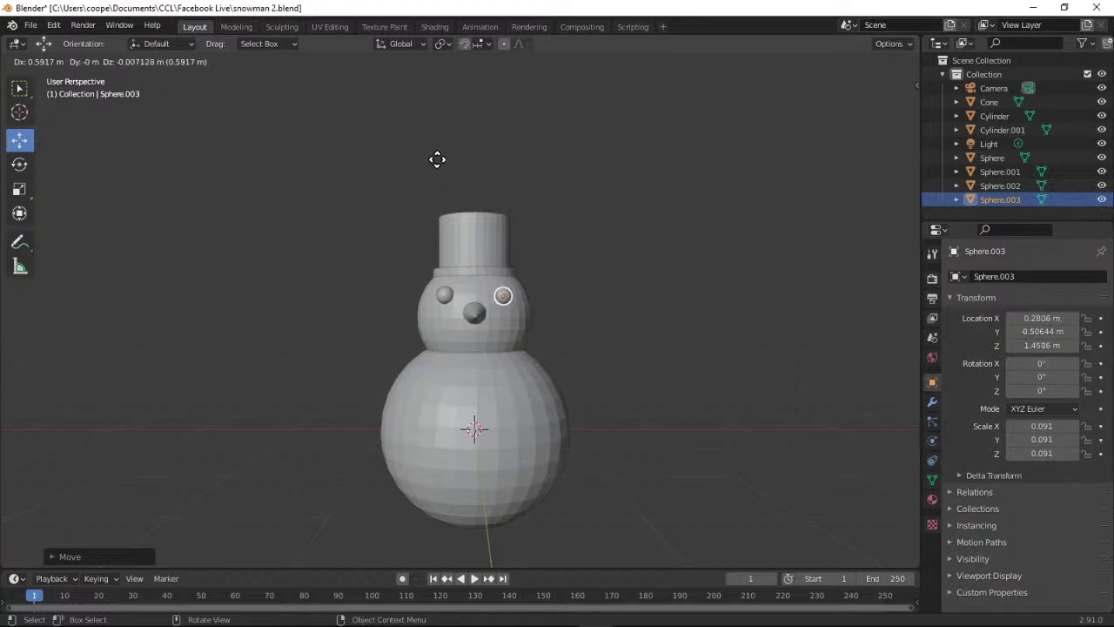
pyautogui.click(437, 159)
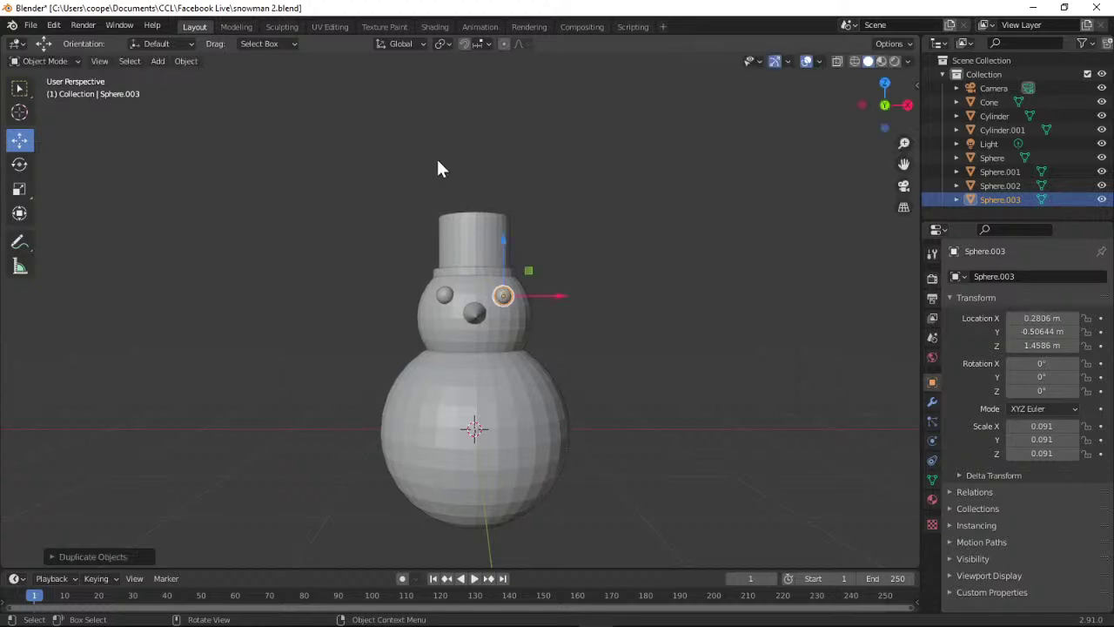
pyautogui.moveTo(884, 139); pyautogui.dragTo(909, 106)
pyautogui.click(755, 275)
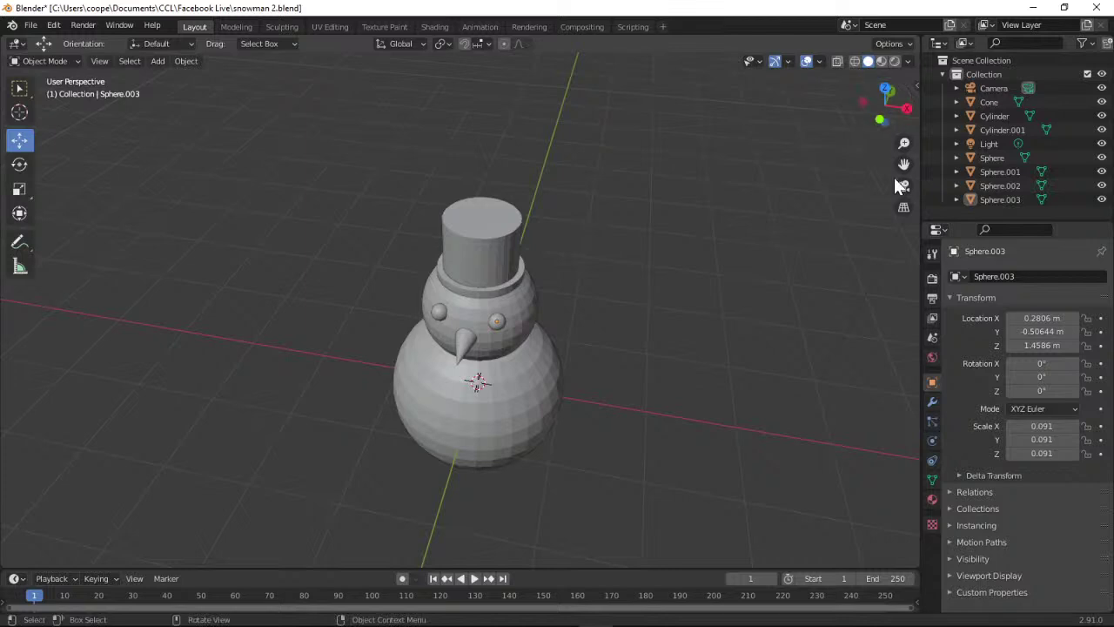
# Check both eyes through the camera view, then select the right eye.
pyautogui.click(904, 185)
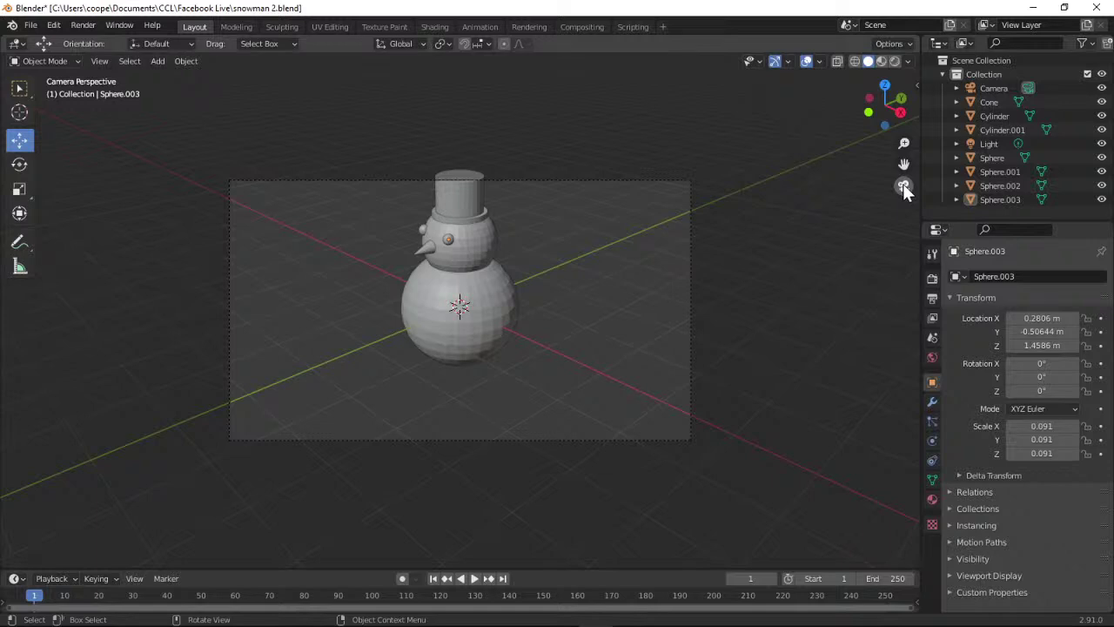
pyautogui.click(902, 186)
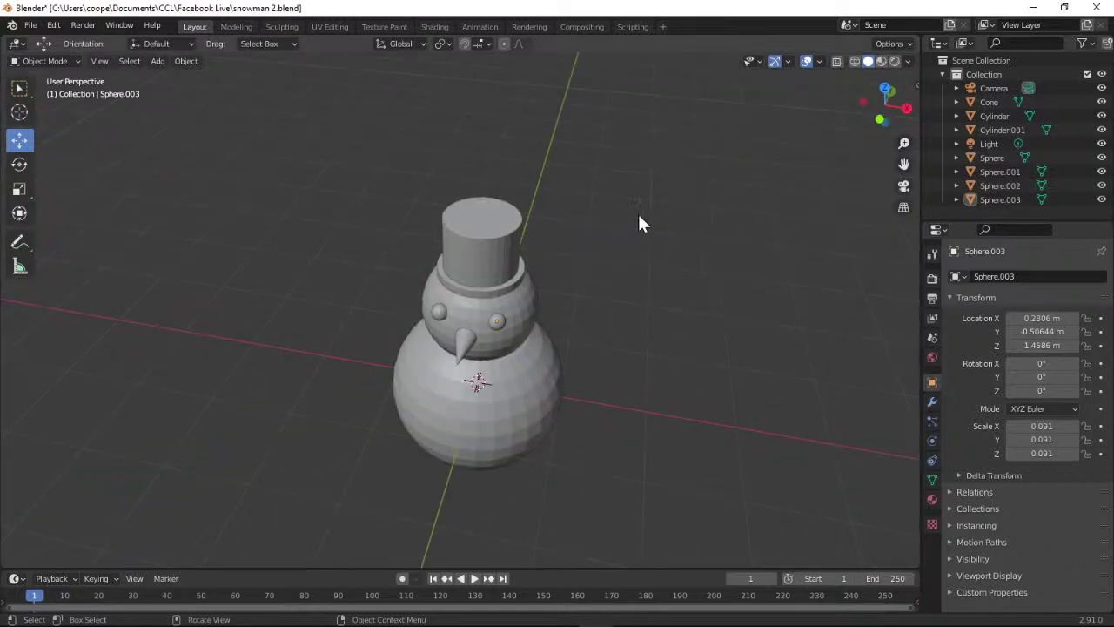
pyautogui.moveTo(872, 106); pyautogui.dragTo(876, 128)
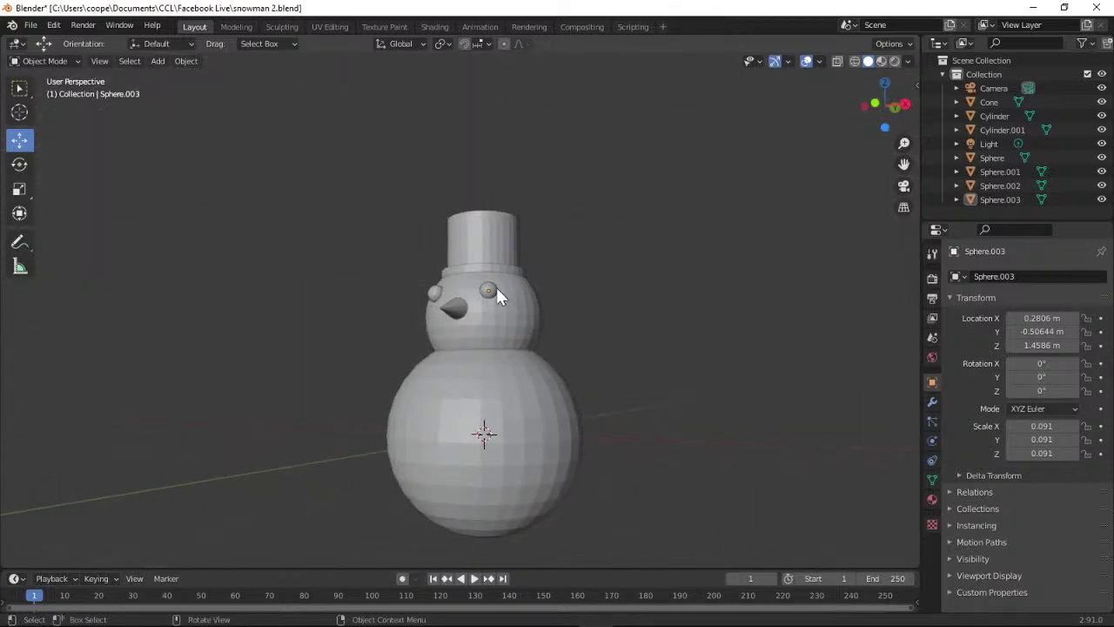
pyautogui.click(492, 286)
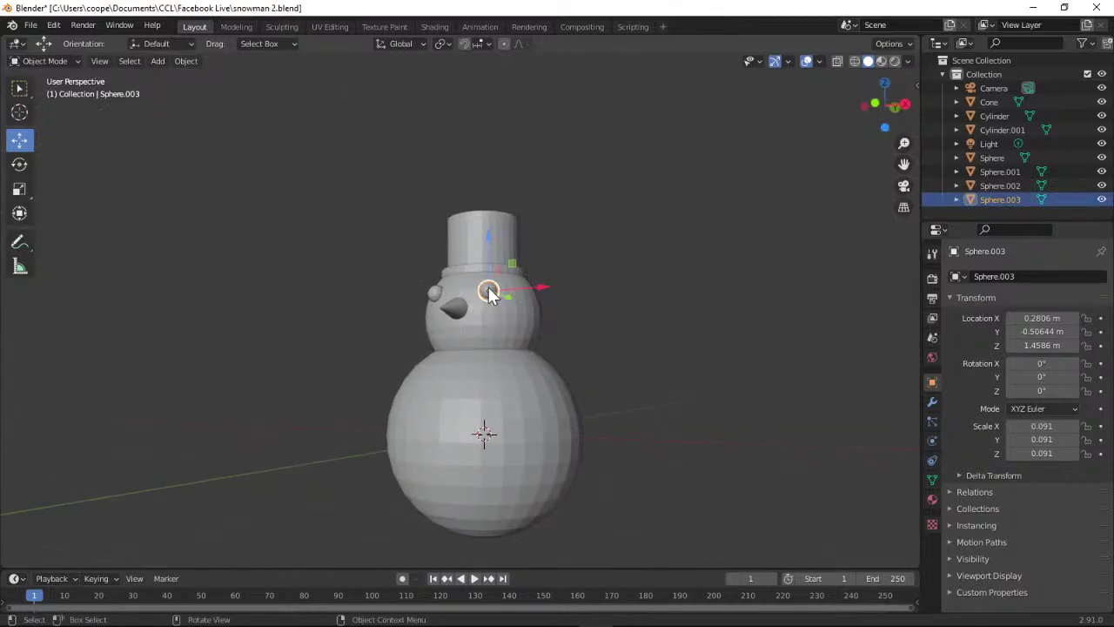
# Duplicate the right eye as Sphere.004 and position it on the body front at Y -0.95011 m.
pyautogui.rightClick(488, 290)
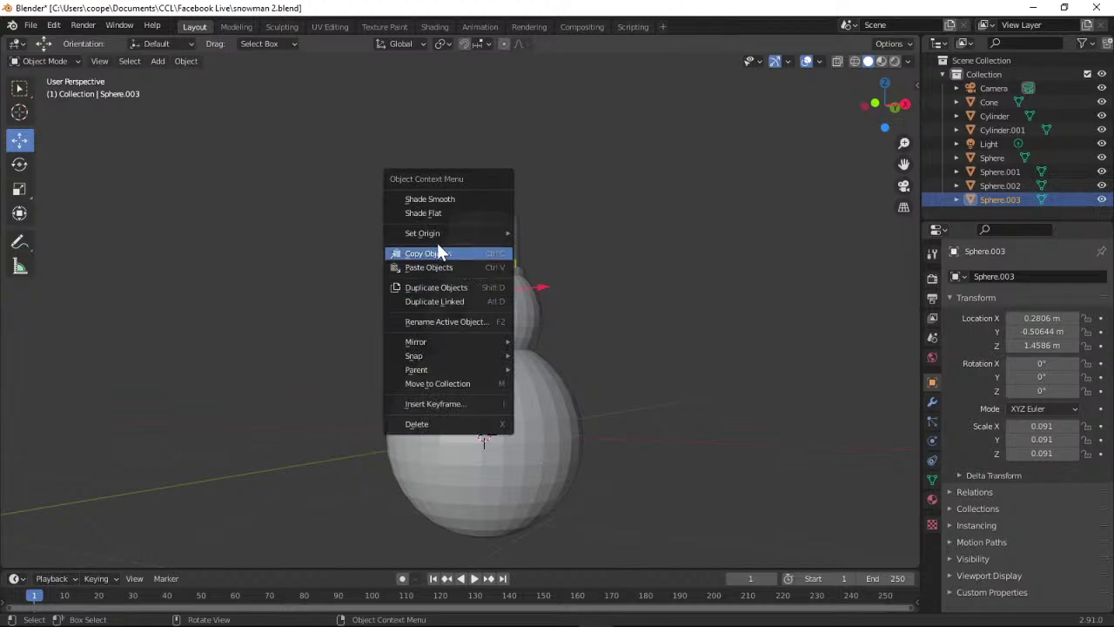
pyautogui.click(443, 286)
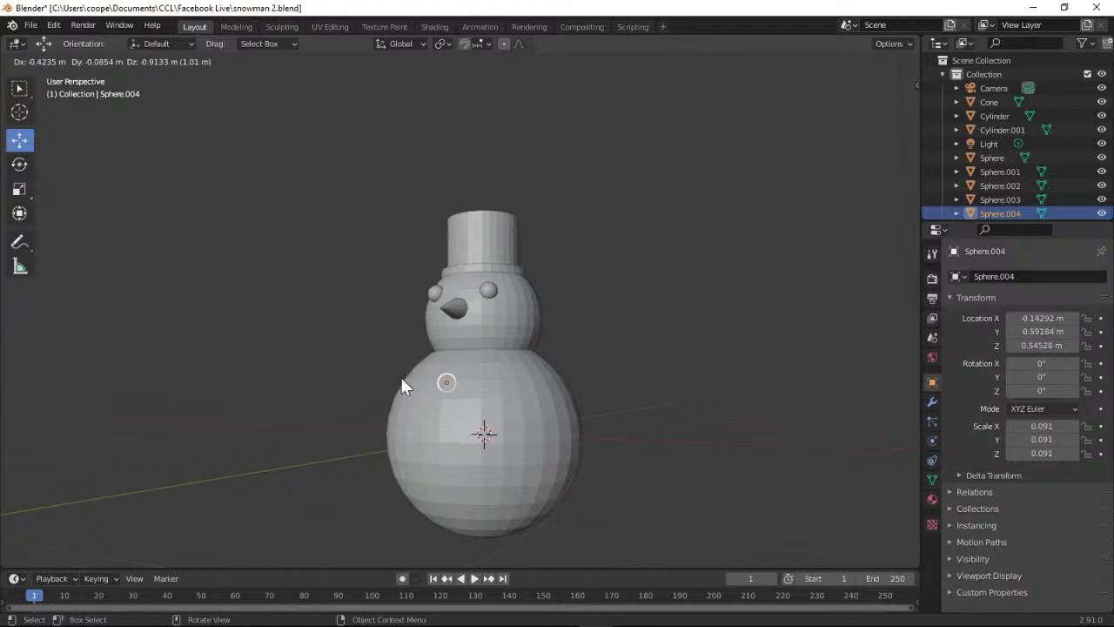
pyautogui.click(402, 383)
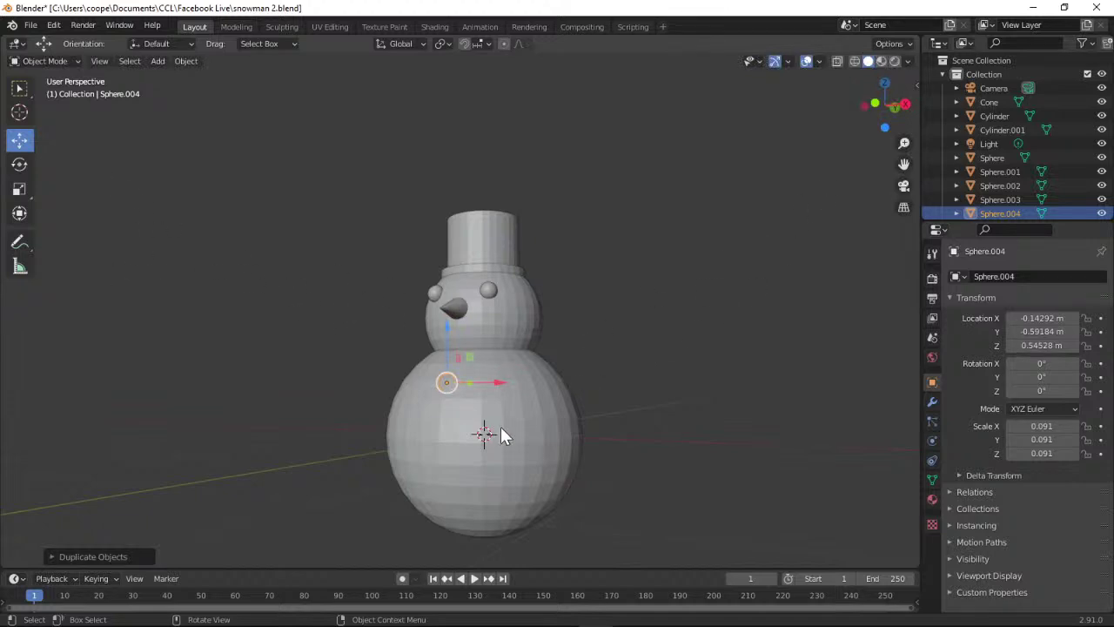
pyautogui.moveTo(502, 384)
pyautogui.mouseDown()
pyautogui.moveTo(433, 387)
pyautogui.moveTo(506, 397)
pyautogui.mouseUp()
pyautogui.moveTo(885, 105); pyautogui.dragTo(837, 96)
pyautogui.moveTo(473, 367); pyautogui.dragTo(479, 393)
pyautogui.moveTo(884, 113); pyautogui.dragTo(834, 133)
pyautogui.moveTo(609, 348); pyautogui.dragTo(221, 190, button='middle')
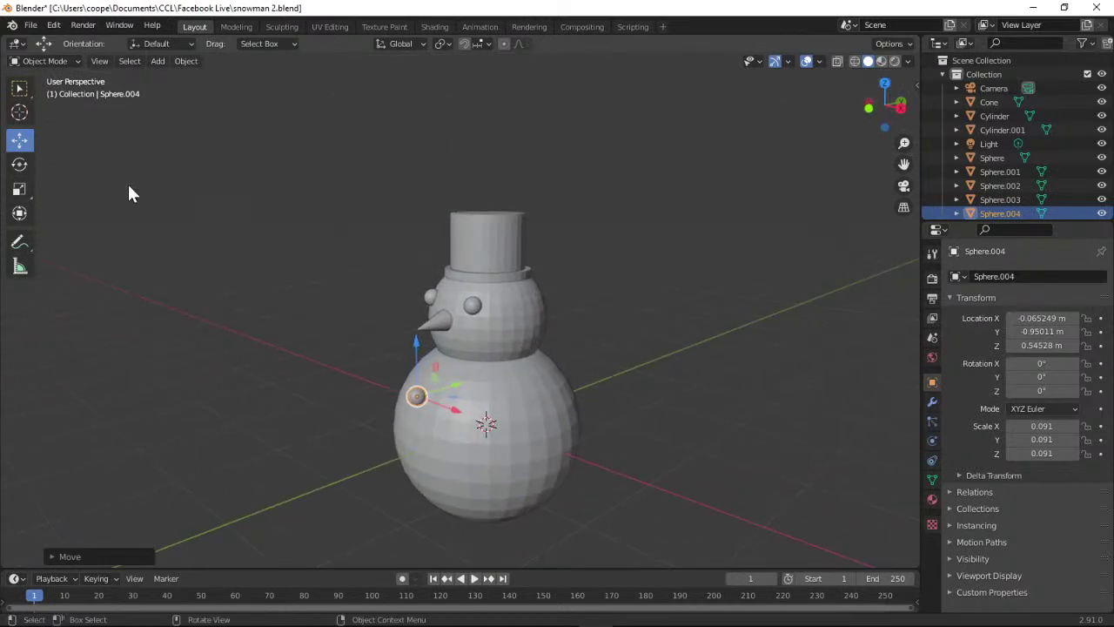
# Shrink the button sphere Sphere.004 to scale 0.079.
pyautogui.click(19, 188)
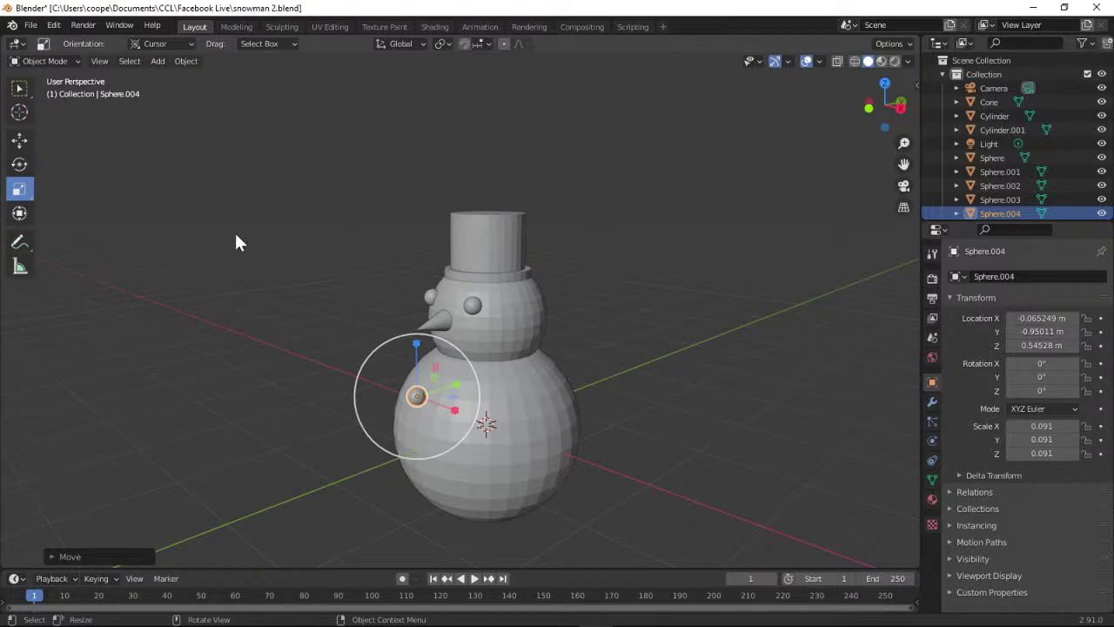
pyautogui.press('s')
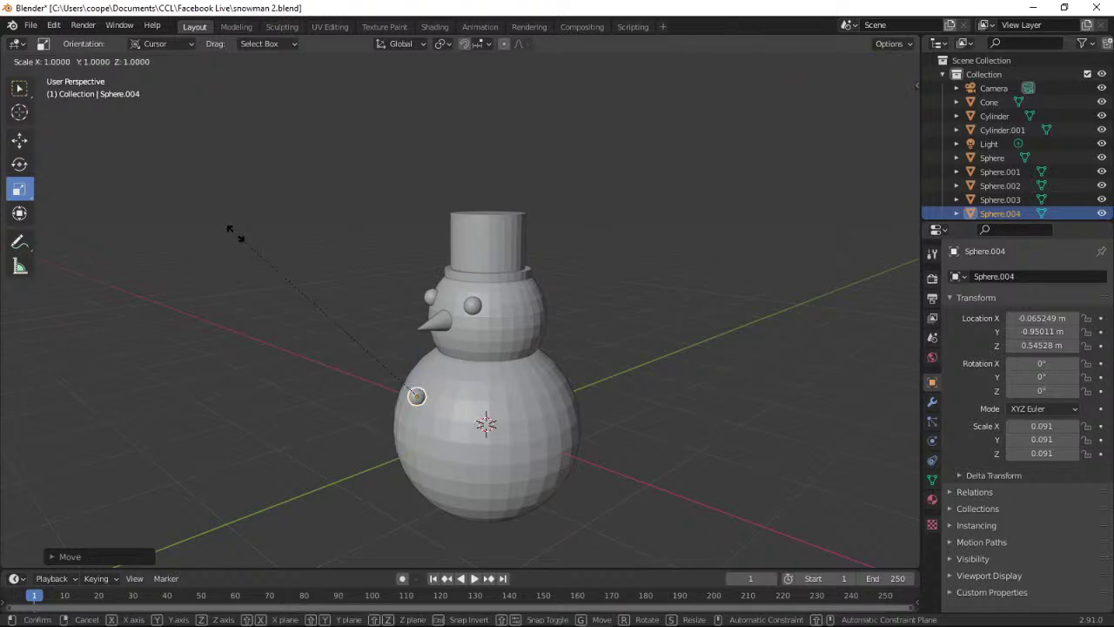
pyautogui.moveTo(242, 237)
pyautogui.click(261, 249)
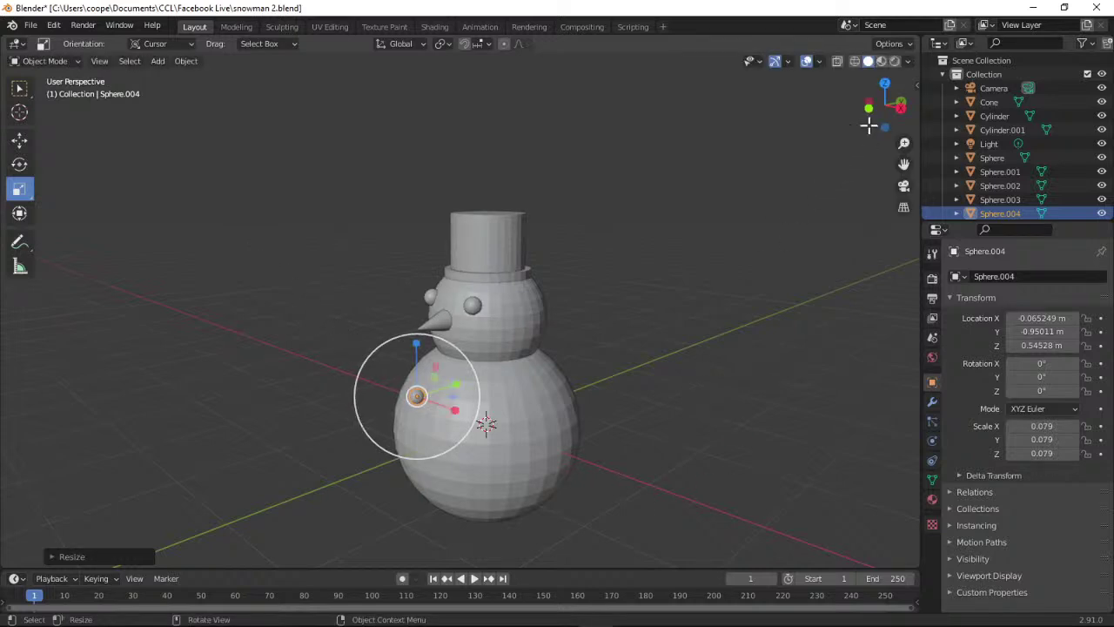
pyautogui.moveTo(869, 125); pyautogui.dragTo(898, 127)
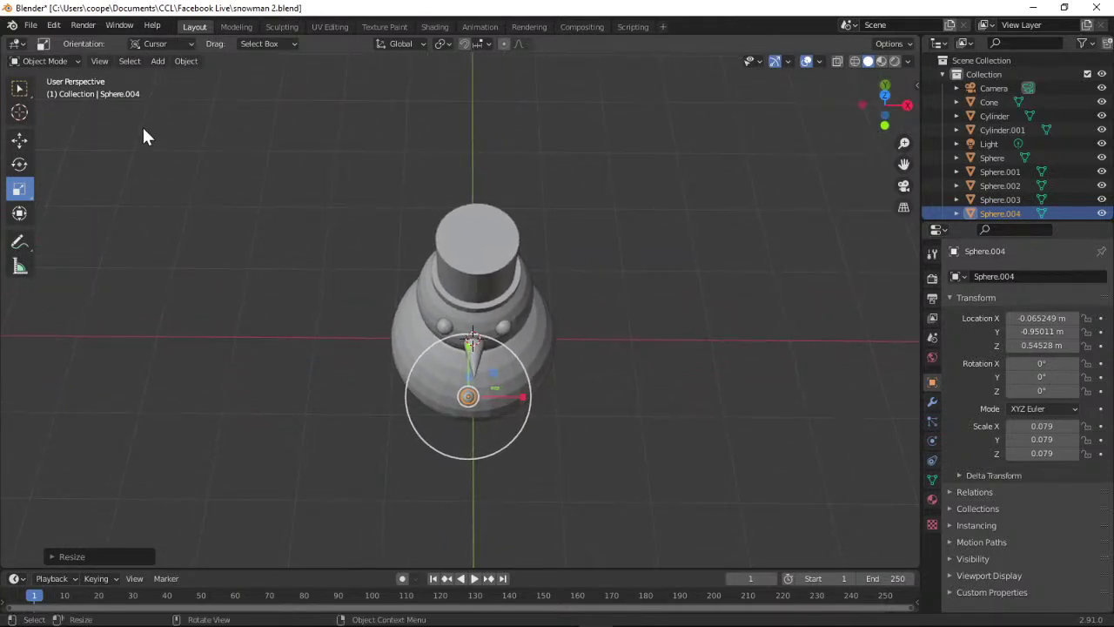
# Centre the button on the body front at X 0.020877 m.
pyautogui.click(19, 141)
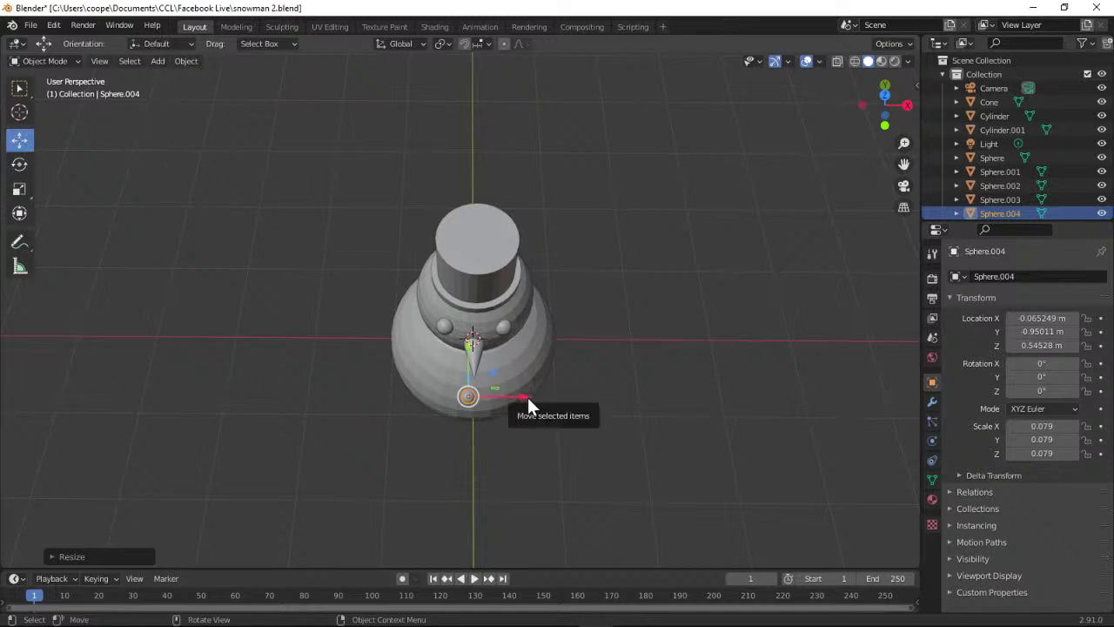
pyautogui.moveTo(527, 397); pyautogui.dragTo(536, 400)
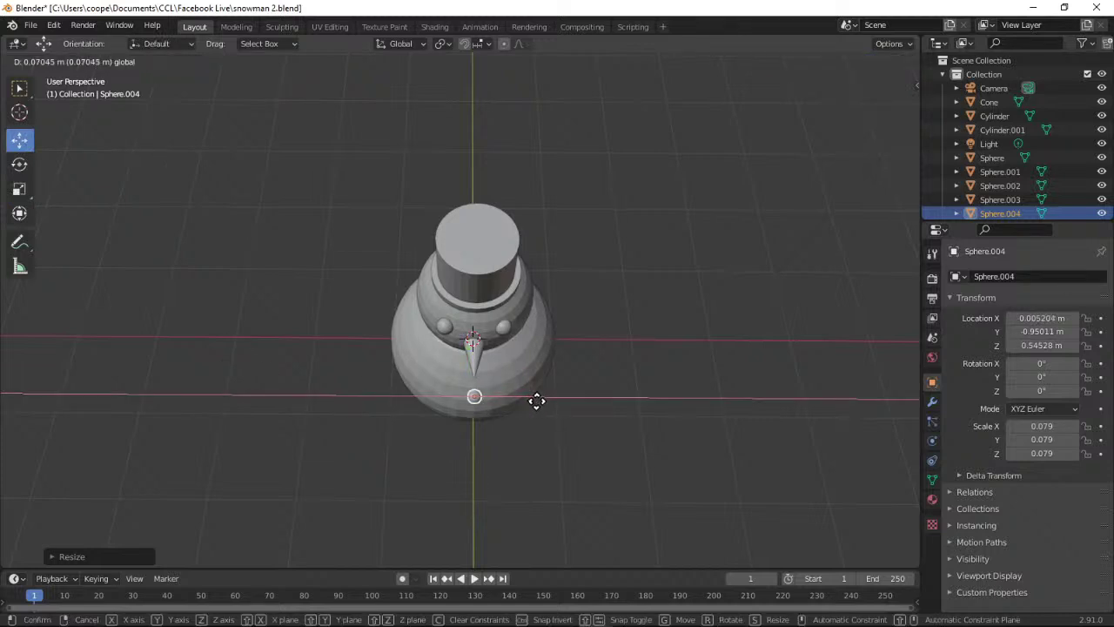
pyautogui.moveTo(536, 401); pyautogui.dragTo(537, 401)
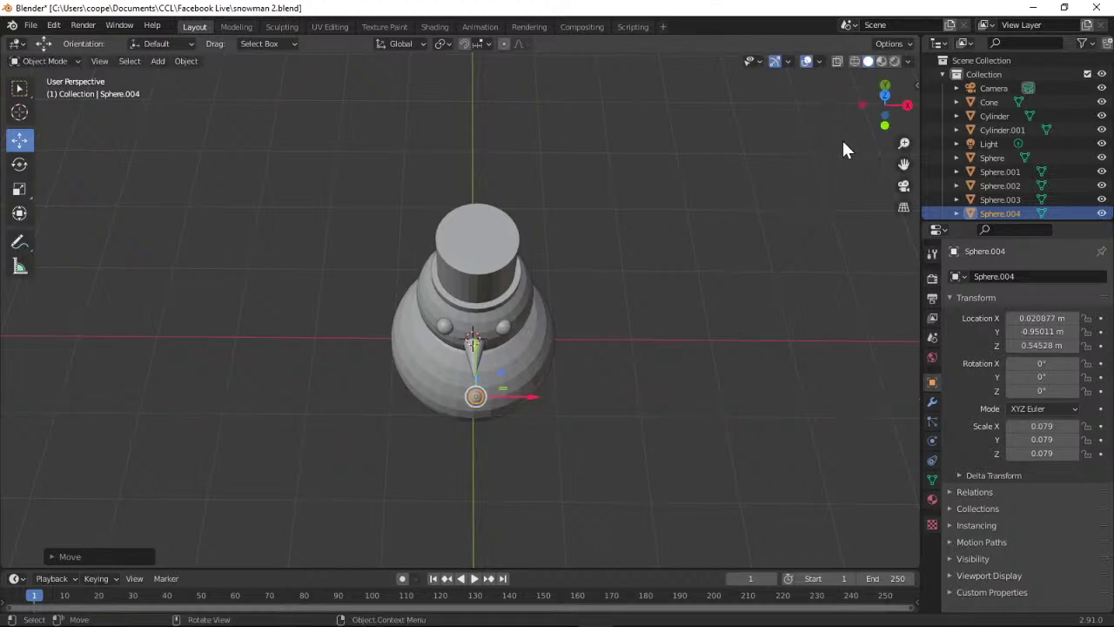
pyautogui.moveTo(883, 112); pyautogui.dragTo(873, 82)
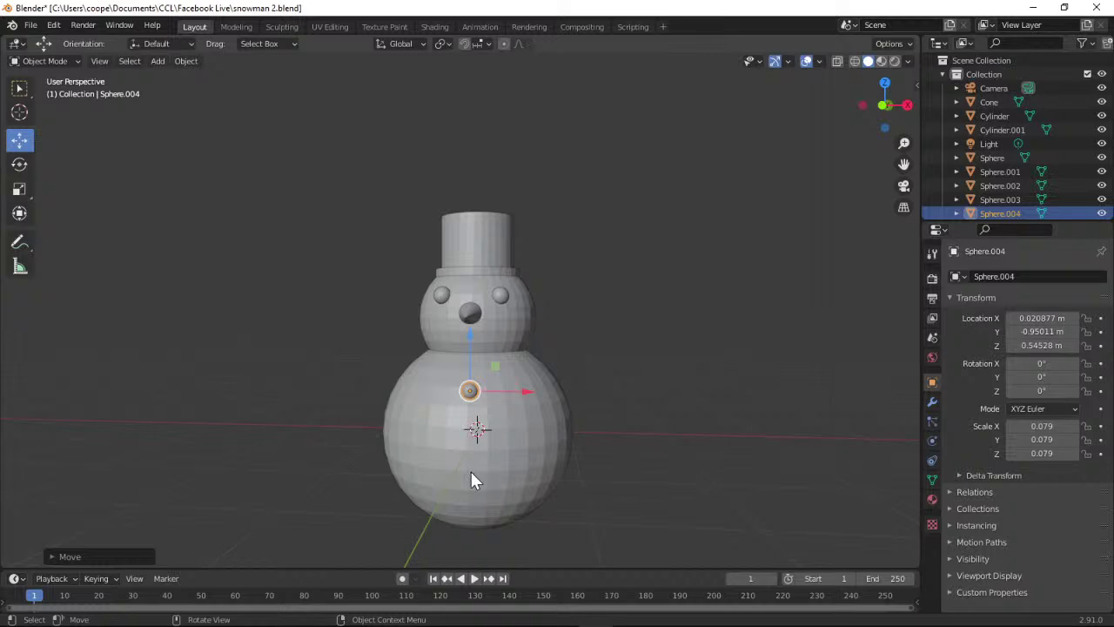
# Duplicate the button twice down the body, seating Sphere.006 at Y -1.04 m, Z 0.1969 m.
pyautogui.rightClick(471, 394)
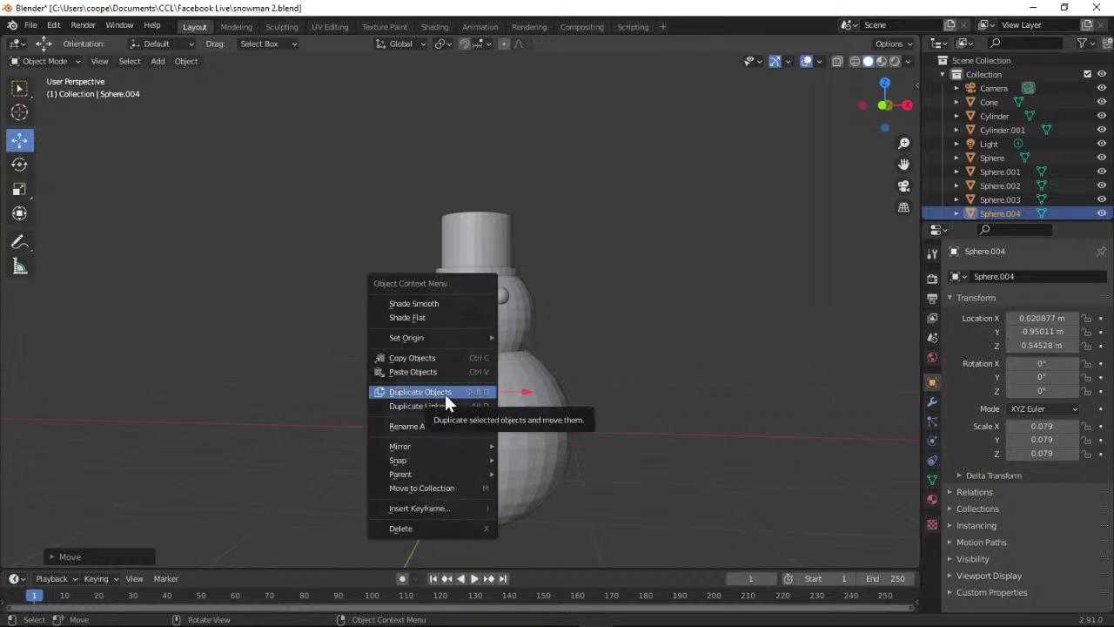
pyautogui.click(445, 393)
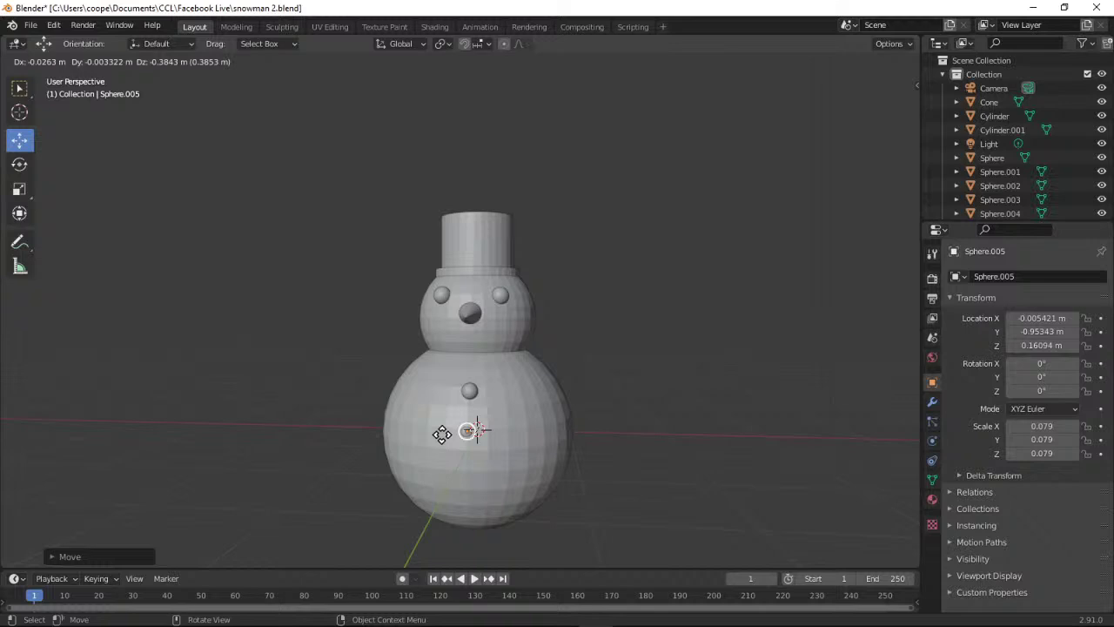
pyautogui.click(442, 433)
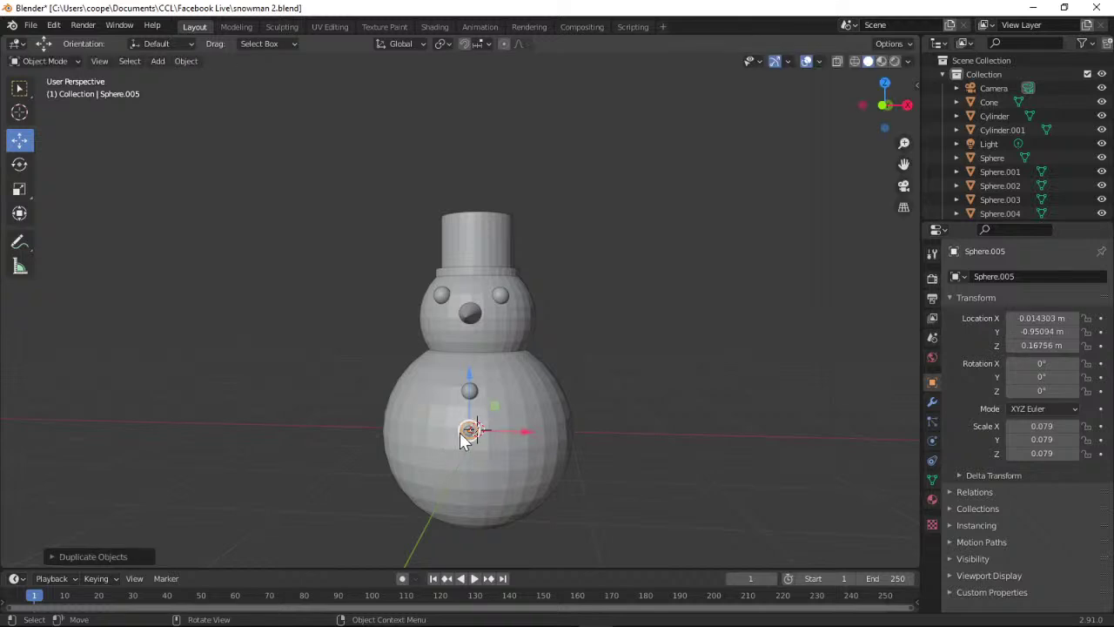
pyautogui.rightClick(462, 433)
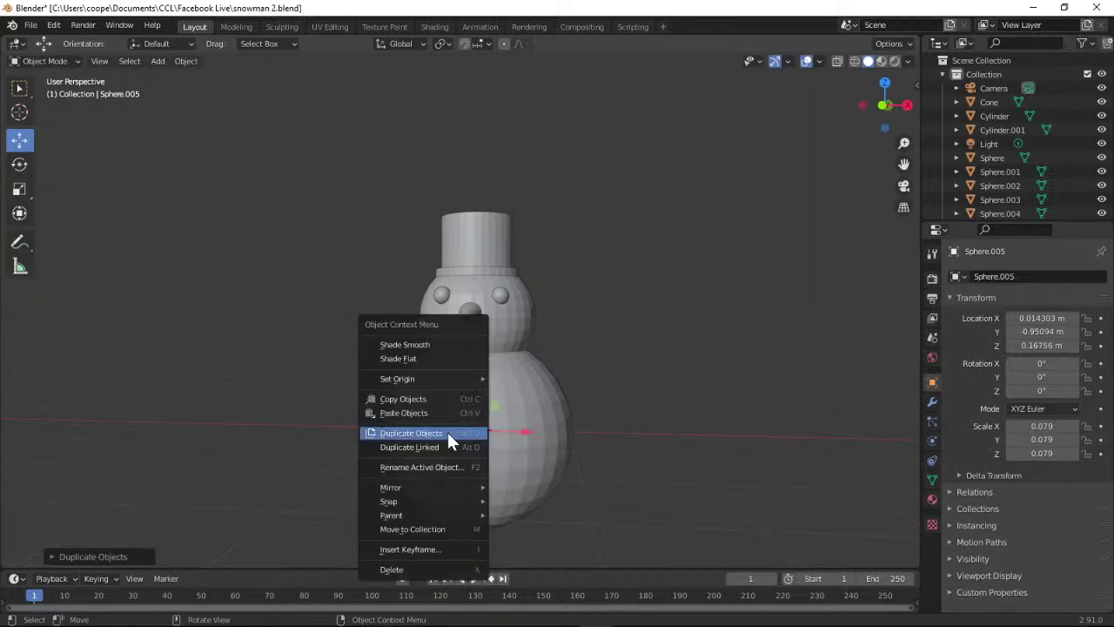
pyautogui.click(447, 432)
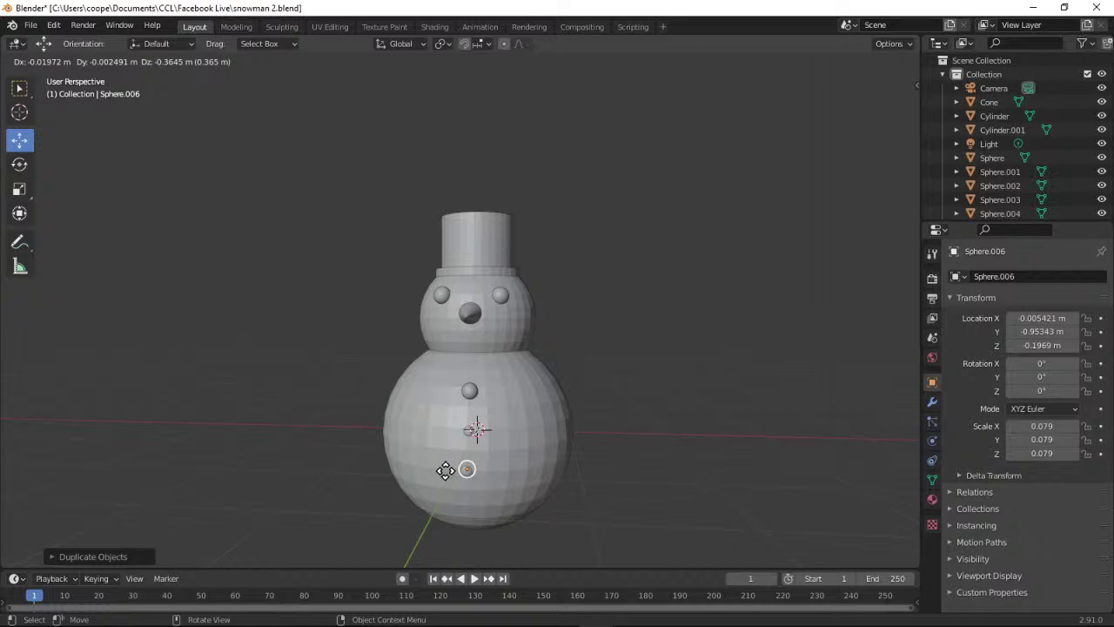
pyautogui.click(444, 470)
pyautogui.moveTo(863, 121); pyautogui.dragTo(736, 123)
pyautogui.moveTo(736, 123); pyautogui.dragTo(707, 123, button='middle')
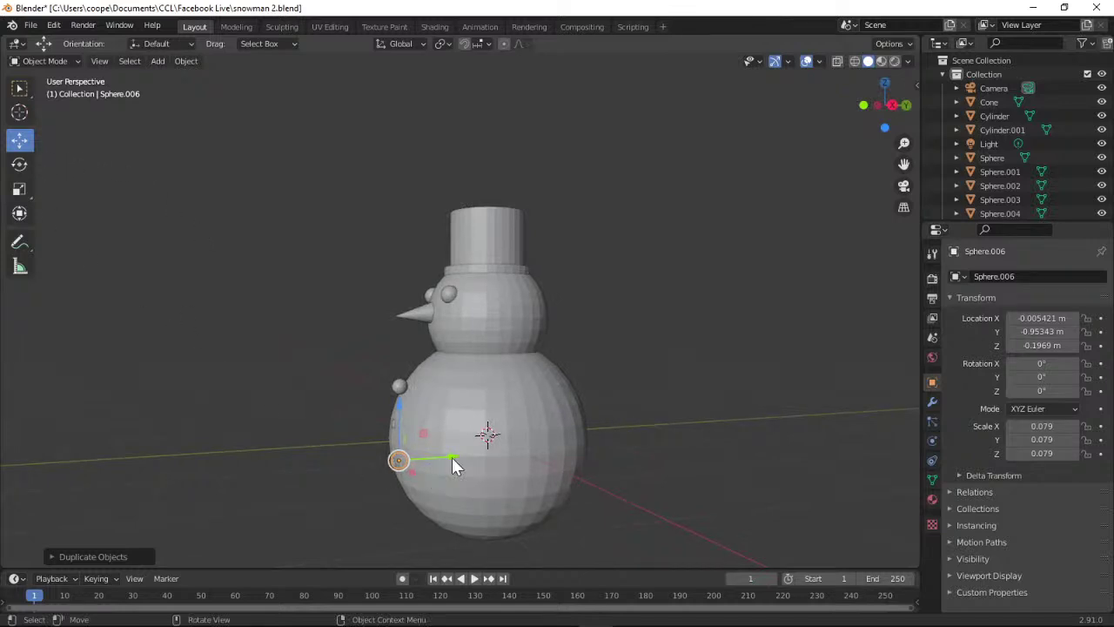
pyautogui.moveTo(452, 463); pyautogui.dragTo(441, 463)
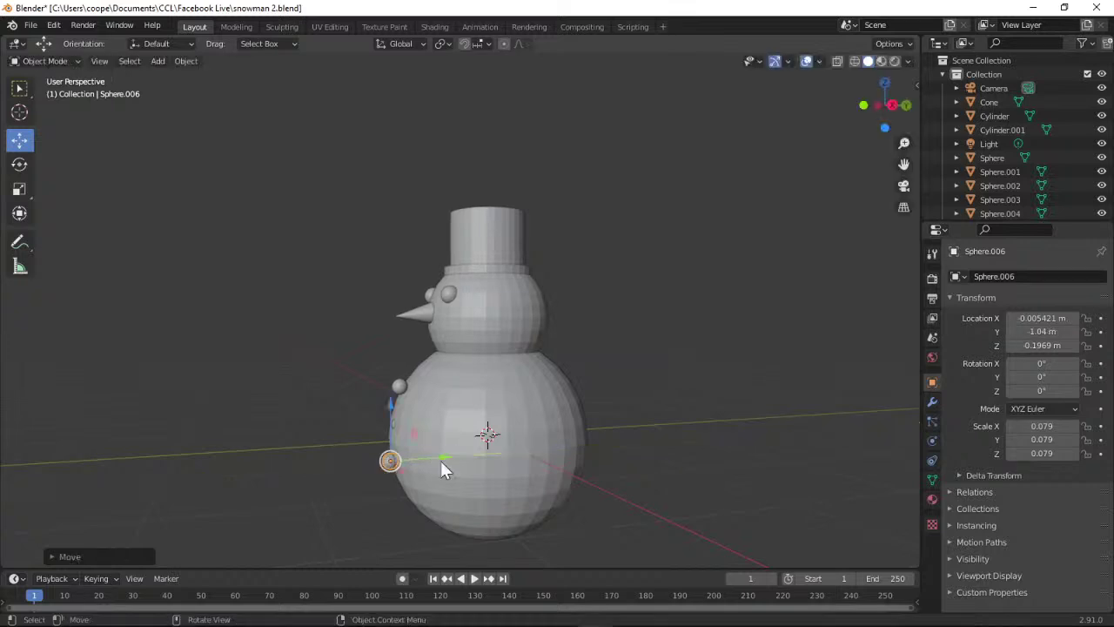
# Copy a button sphere as a third button and push it onto the body.
pyautogui.click(396, 426)
pyautogui.hotkey('ctrl', 'v')
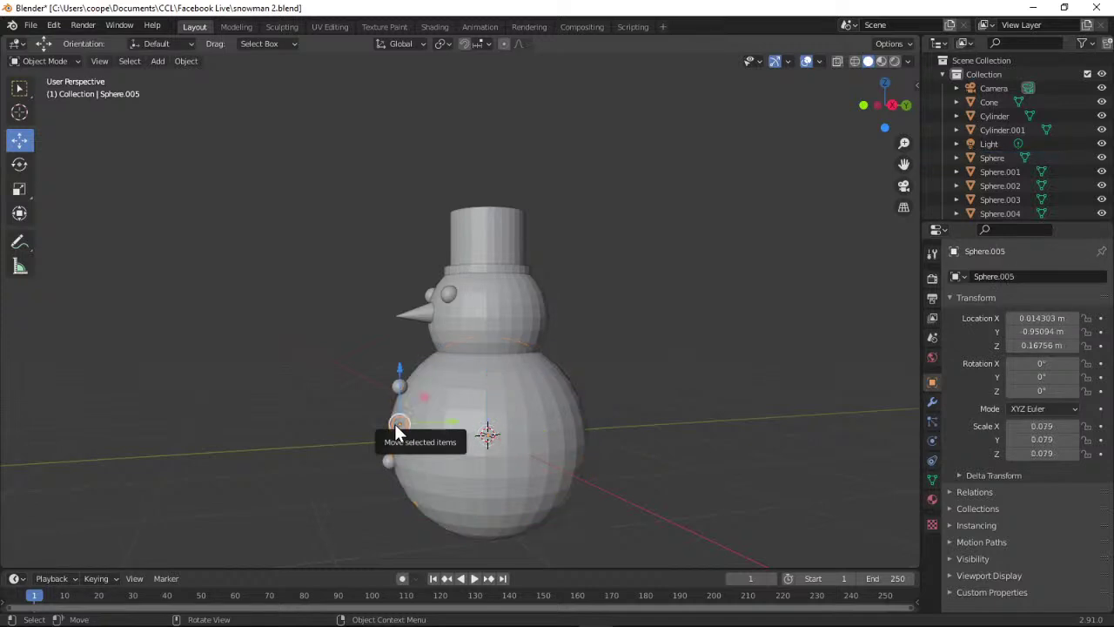
pyautogui.moveTo(452, 423); pyautogui.dragTo(441, 427)
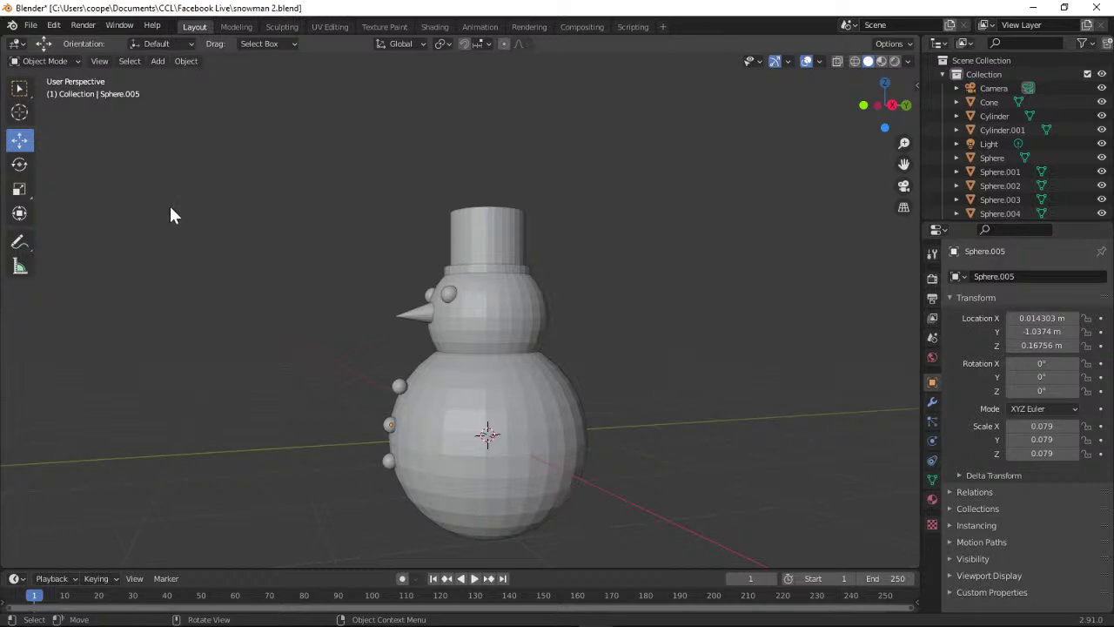
# Box-select all snowman parts and raise the whole snowman 0.4581 m along Z.
pyautogui.click(21, 89)
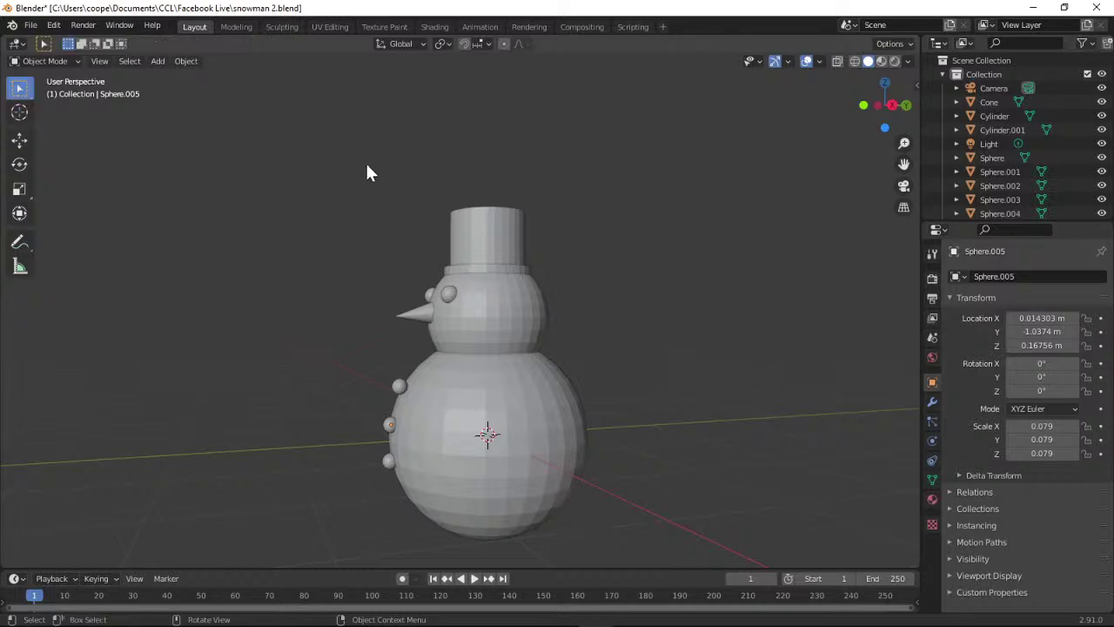
pyautogui.moveTo(363, 157); pyautogui.dragTo(604, 561)
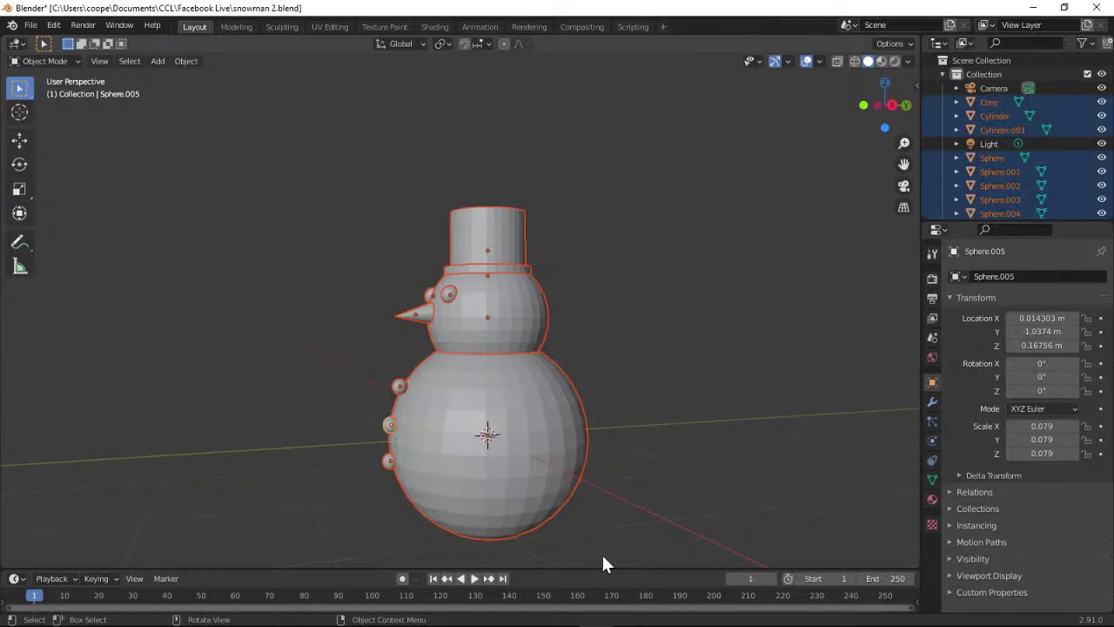
pyautogui.click(20, 142)
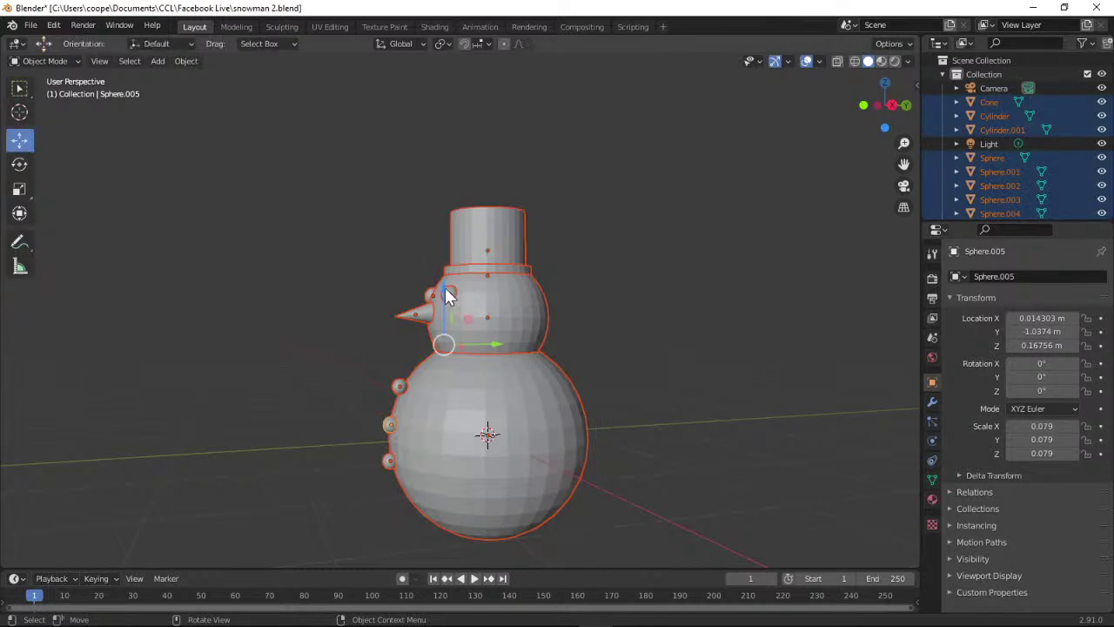
pyautogui.moveTo(445, 290); pyautogui.dragTo(444, 241)
pyautogui.click(712, 248)
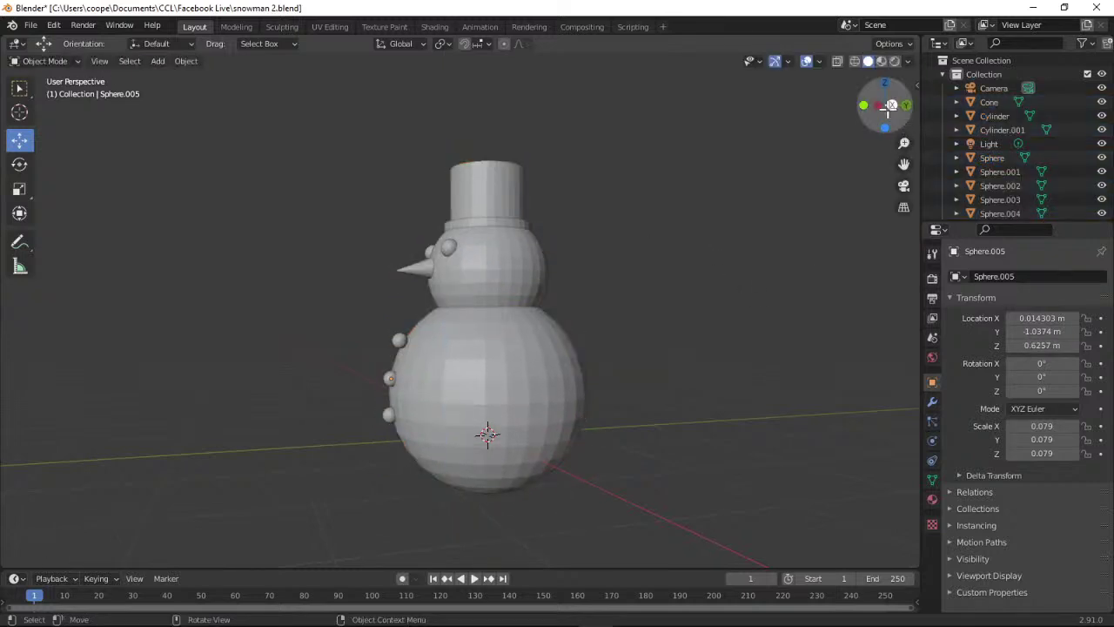
pyautogui.moveTo(884, 104)
pyautogui.mouseDown()
pyautogui.moveTo(863, 121)
pyautogui.moveTo(851, 109)
pyautogui.moveTo(888, 114)
pyautogui.mouseUp()
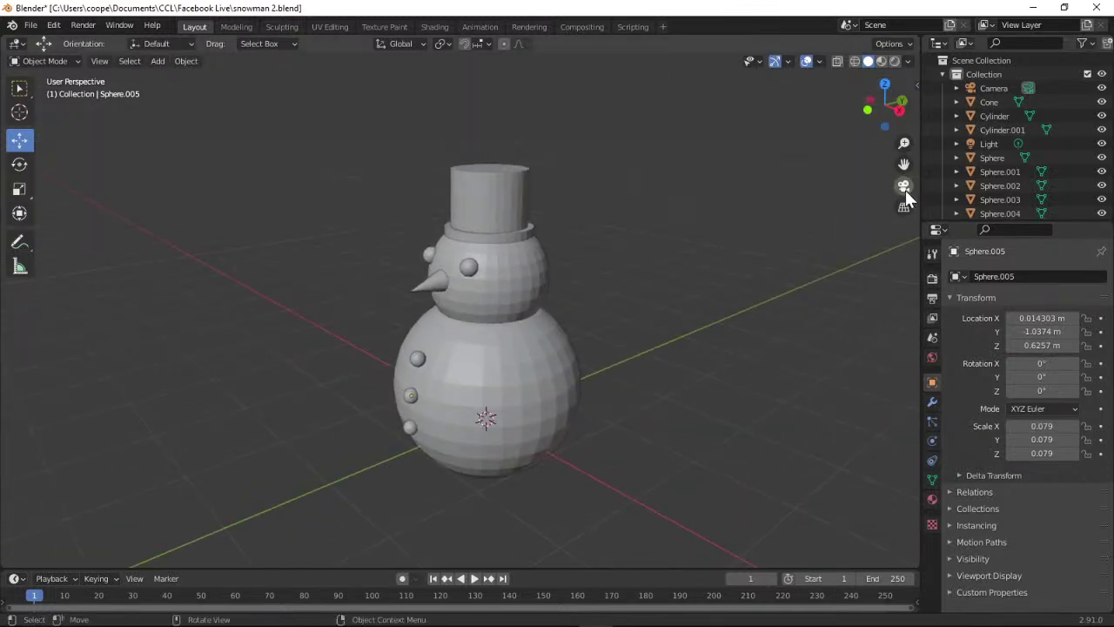
# View the snowman through the scene camera and clear the selection.
pyautogui.click(905, 189)
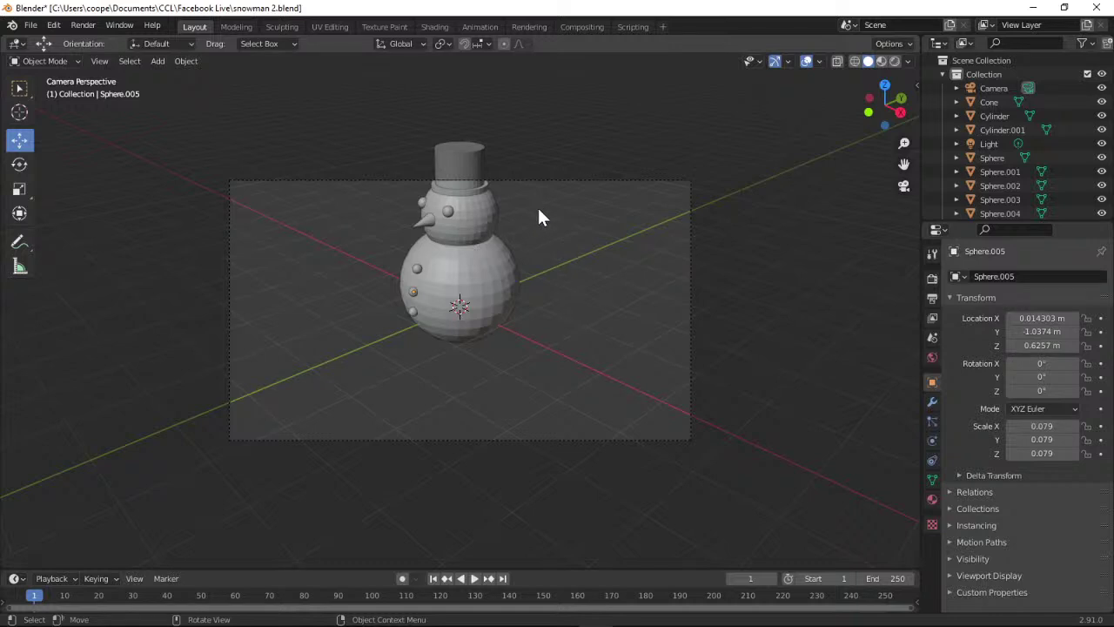
pyautogui.press('Up')
pyautogui.press('Up')
pyautogui.click(444, 315)
pyautogui.moveTo(442, 310)
pyautogui.mouseDown()
pyautogui.moveTo(389, 318)
pyautogui.moveTo(452, 309)
pyautogui.mouseUp()
pyautogui.click(387, 228)
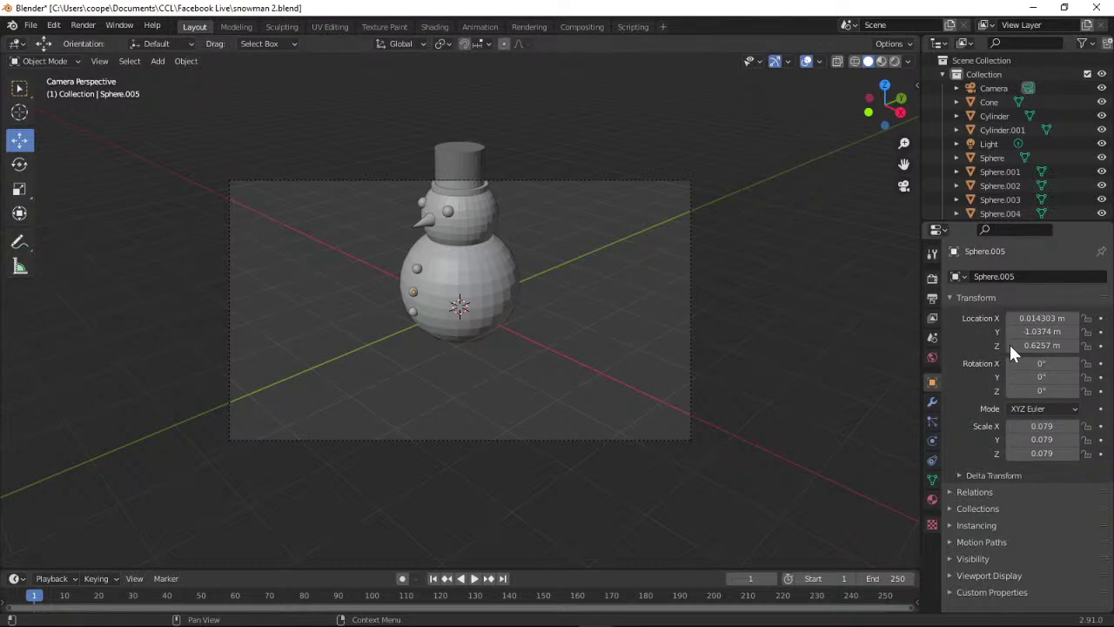
# Raise button Sphere.005 in small increments to Location Z 1.1257 m.
pyautogui.click(1073, 346)
pyautogui.click(1073, 346)
pyautogui.click(1073, 345)
pyautogui.click(1073, 346)
pyautogui.click(1073, 346)
pyautogui.click(1073, 345)
pyautogui.click(1073, 346)
pyautogui.click(1073, 346)
pyautogui.click(1072, 346)
pyautogui.click(1073, 345)
pyautogui.click(1073, 345)
pyautogui.click(1073, 345)
pyautogui.click(1073, 345)
pyautogui.click(1073, 346)
pyautogui.click(1073, 345)
pyautogui.click(1073, 346)
pyautogui.click(1072, 346)
pyautogui.click(1073, 346)
pyautogui.click(1073, 346)
pyautogui.click(1073, 346)
pyautogui.click(1073, 346)
pyautogui.click(1073, 345)
pyautogui.click(1073, 345)
pyautogui.click(1073, 345)
pyautogui.click(1073, 346)
pyautogui.click(1073, 345)
pyautogui.click(1073, 346)
pyautogui.click(1073, 345)
pyautogui.click(1072, 346)
pyautogui.click(1073, 345)
pyautogui.click(1073, 345)
pyautogui.click(1073, 346)
pyautogui.click(1073, 345)
pyautogui.click(1073, 345)
pyautogui.click(1073, 346)
pyautogui.click(1073, 346)
pyautogui.click(1073, 346)
pyautogui.click(1072, 346)
pyautogui.click(1073, 346)
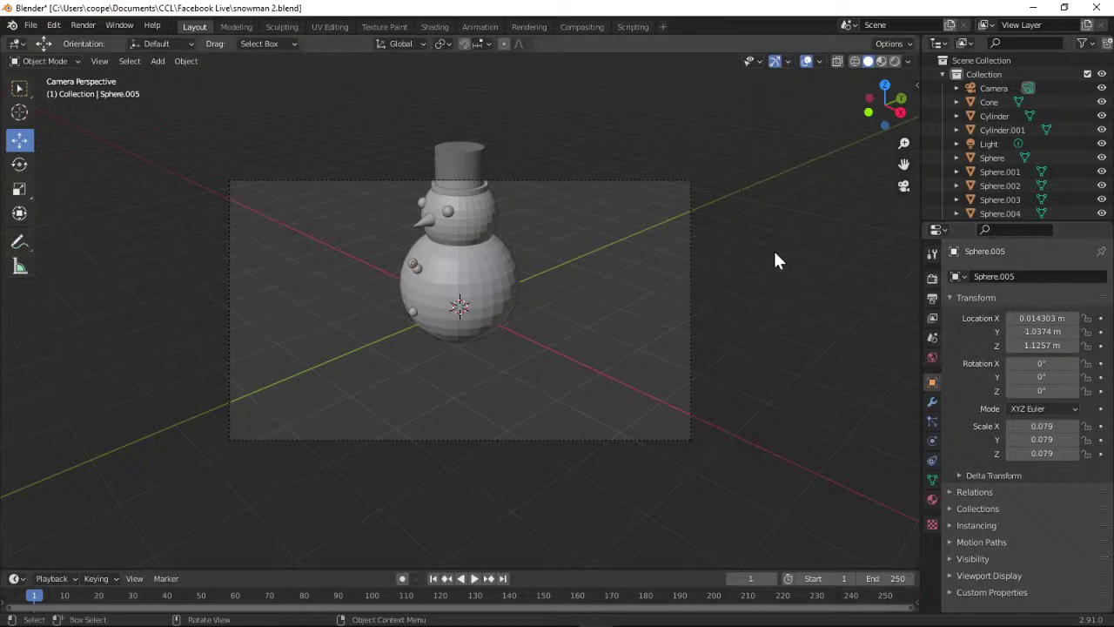
# Undo the button's latest upward nudges with Ctrl+Z.
pyautogui.scroll(-1, 554, 296)
pyautogui.scroll(6, 524, 297)
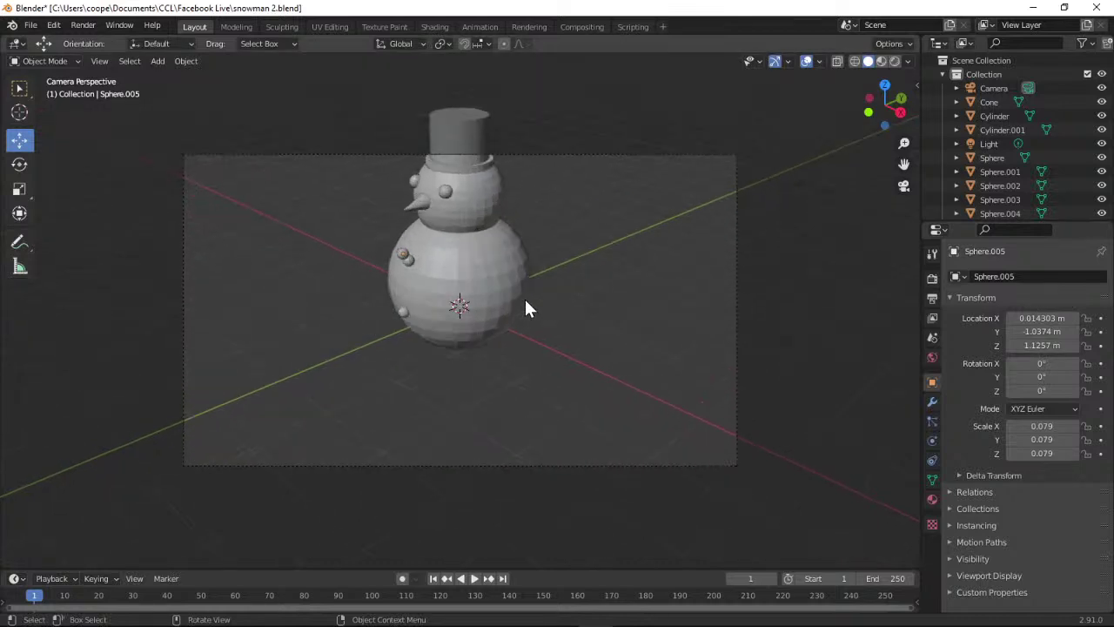
pyautogui.scroll(-4, 524, 299)
pyautogui.scroll(3, 526, 307)
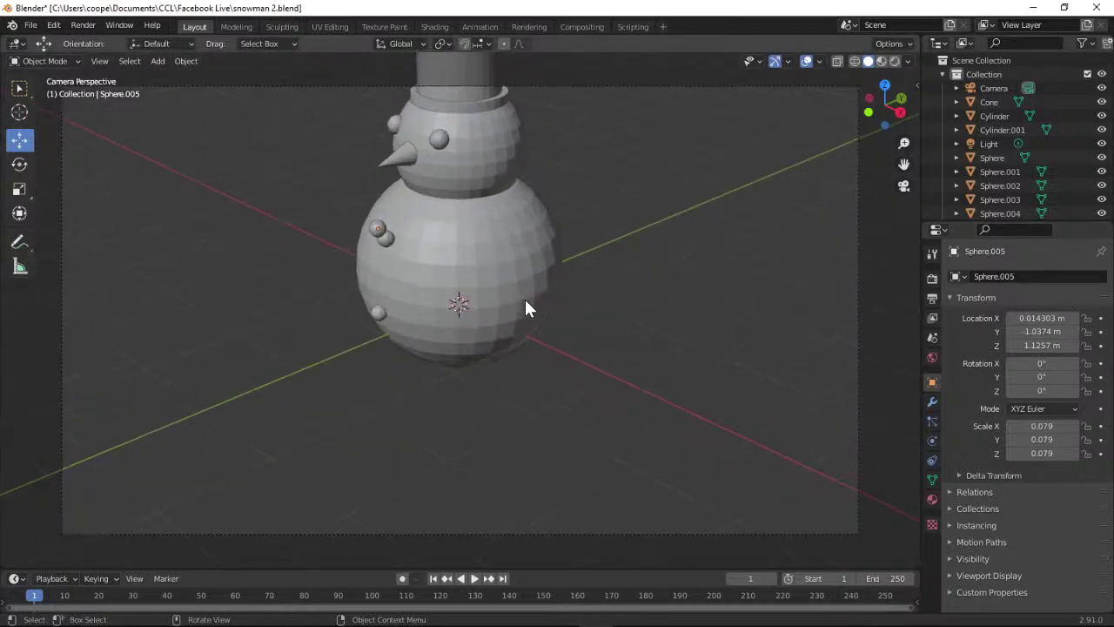
pyautogui.scroll(-2, 526, 307)
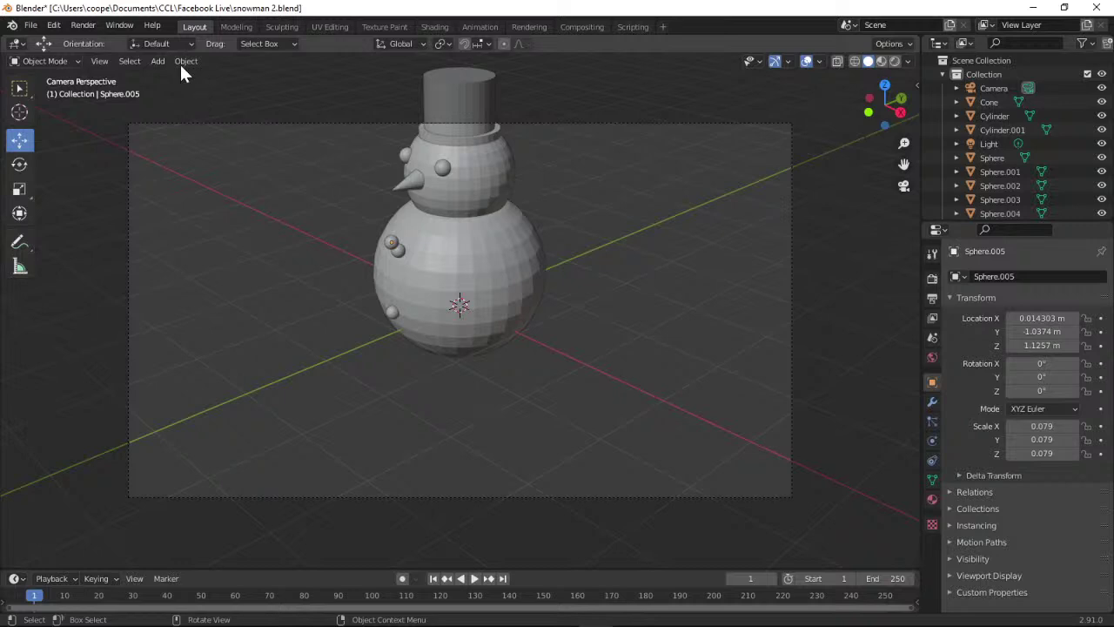
pyautogui.click(53, 26)
pyautogui.press('Escape')
pyautogui.click(53, 26)
pyautogui.press('Escape')
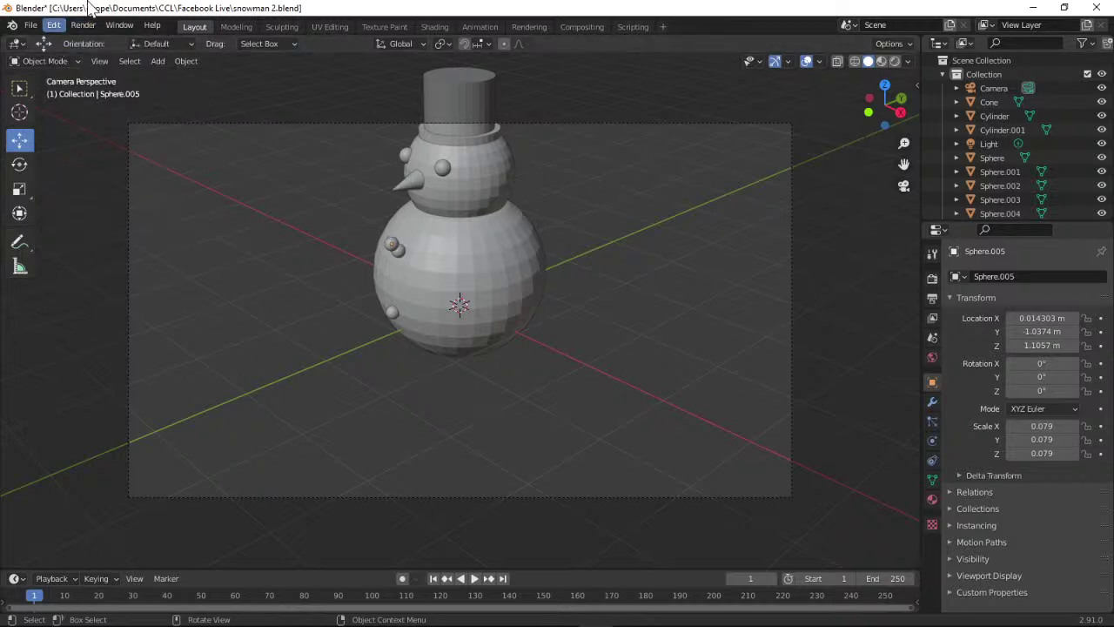
pyautogui.hotkey('ctrl', 'z')
pyautogui.hotkey('ctrl', 'z')
pyautogui.hotkey('ctrl', 'z')
pyautogui.hotkey('ctrl', 'z')
pyautogui.hotkey('ctrl', 'z')
pyautogui.hotkey('ctrl', 'z')
pyautogui.hotkey('ctrl', 'z')
pyautogui.hotkey('ctrl', 'z')
pyautogui.hotkey('ctrl', 'z')
pyautogui.hotkey('ctrl', 'z')
pyautogui.hotkey('ctrl', 'z')
pyautogui.hotkey('ctrl', 'z')
pyautogui.hotkey('ctrl', 'z')
pyautogui.hotkey('ctrl', 'z')
pyautogui.hotkey('ctrl', 'z')
# Lower button Sphere.005 to Z 0.68019 m, Y -1.0374 m on the body.
pyautogui.click(392, 270)
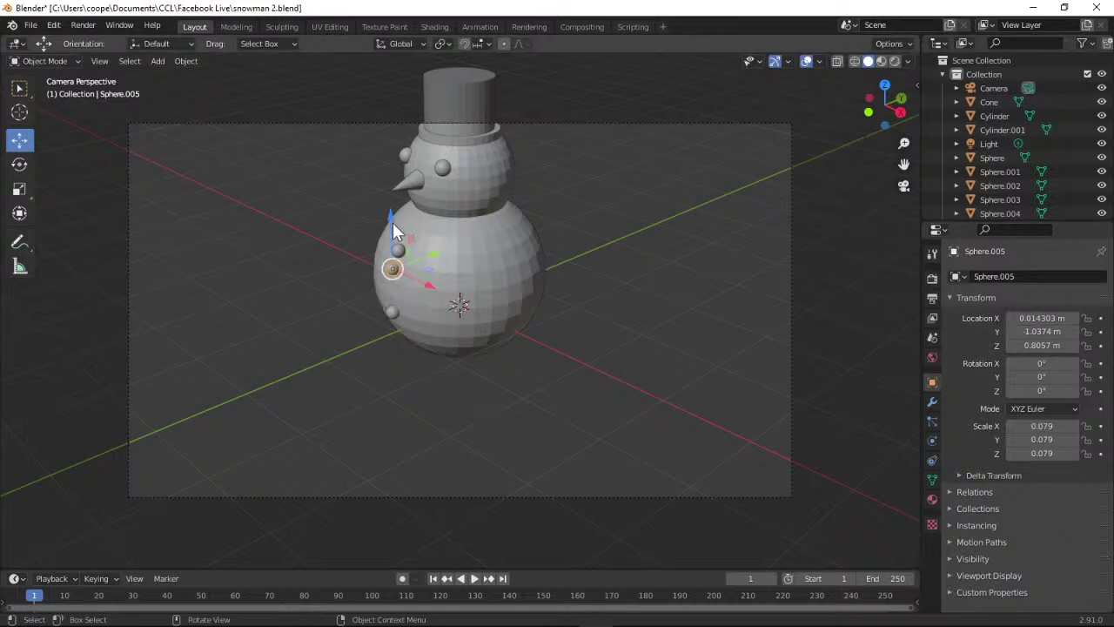
pyautogui.moveTo(391, 221); pyautogui.dragTo(389, 237)
pyautogui.click(903, 186)
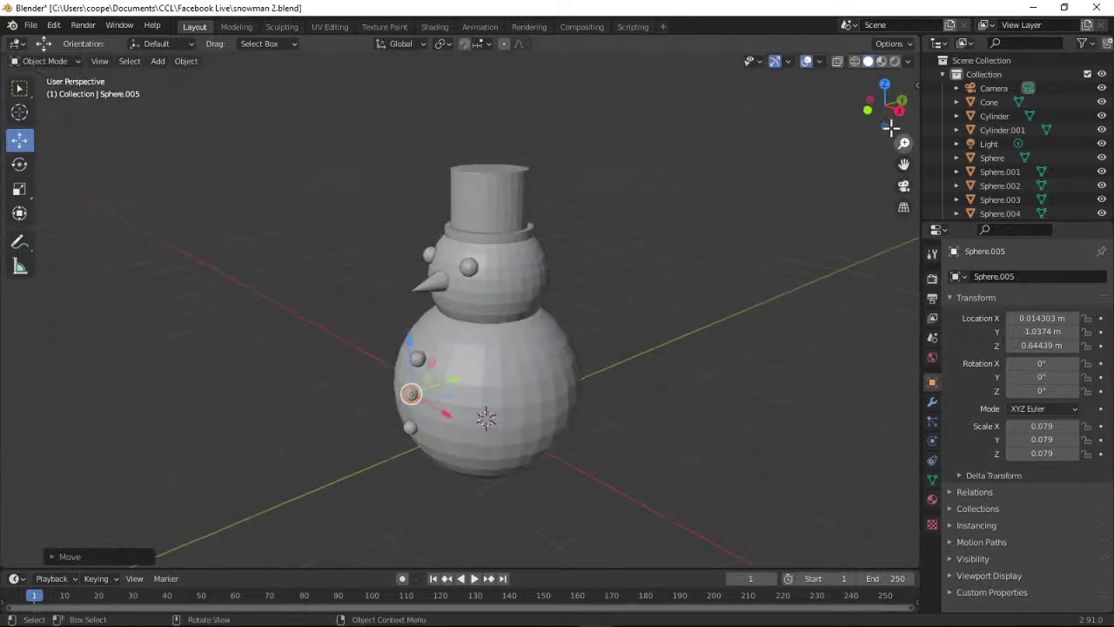
pyautogui.moveTo(692, 259); pyautogui.dragTo(765, 259, button='middle')
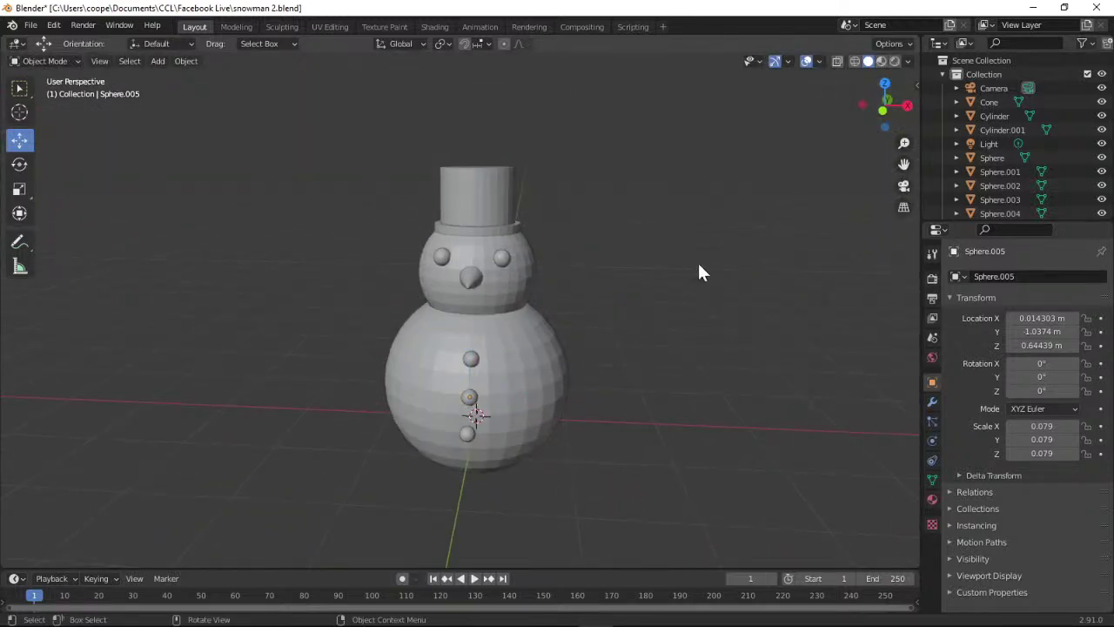
# Nudge the middle button slightly upward and return to the camera view.
pyautogui.moveTo(884, 106); pyautogui.dragTo(804, 108)
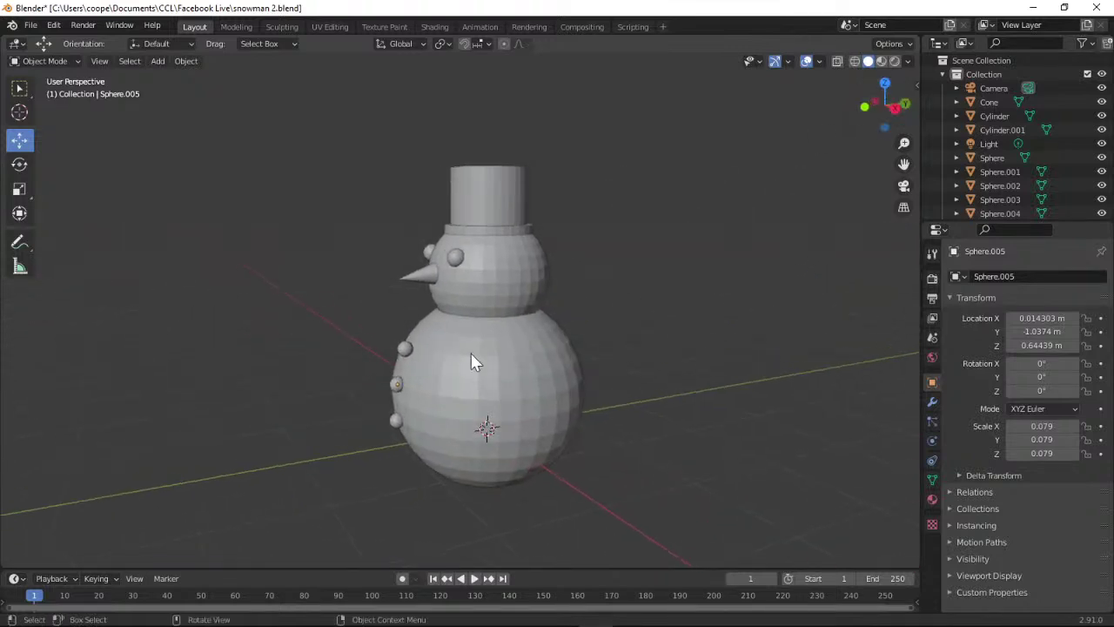
pyautogui.click(393, 385)
pyautogui.moveTo(396, 329); pyautogui.dragTo(400, 334)
pyautogui.moveTo(889, 126); pyautogui.dragTo(867, 128)
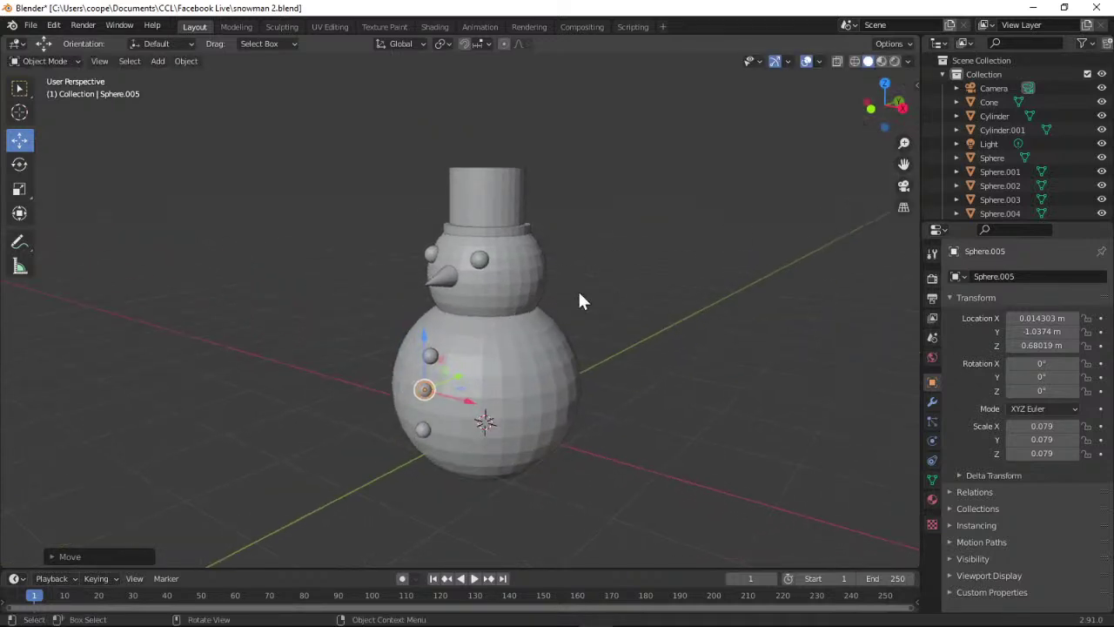
pyautogui.click(900, 186)
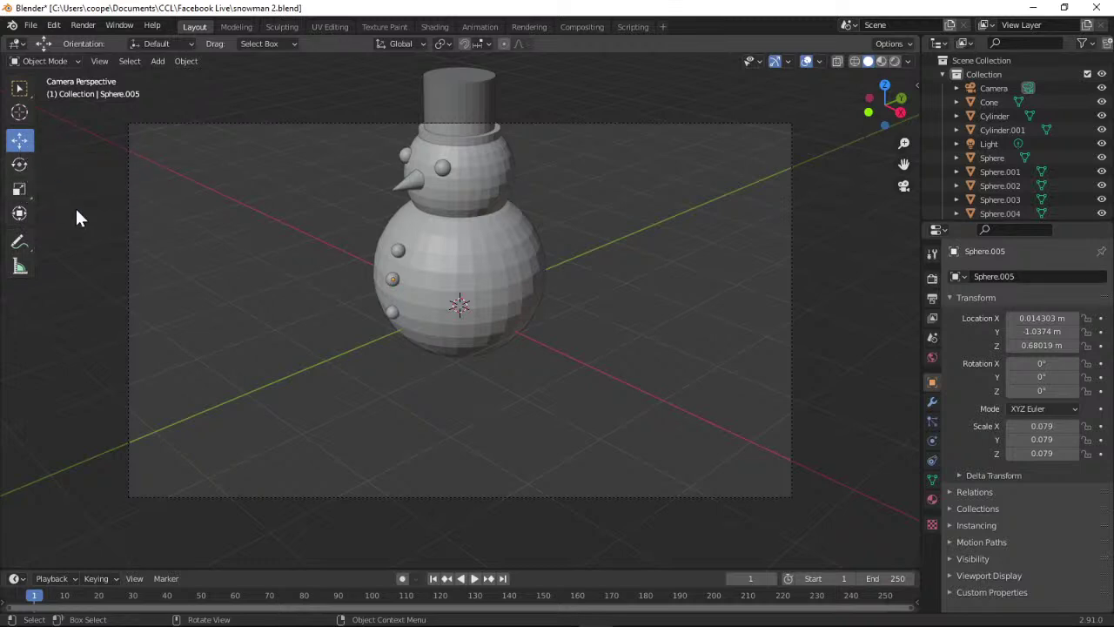
# Select the Camera object in the Outliner to show its location and rotation.
pyautogui.press('b')
pyautogui.rightClick(98, 235)
pyautogui.rightClick(98, 235)
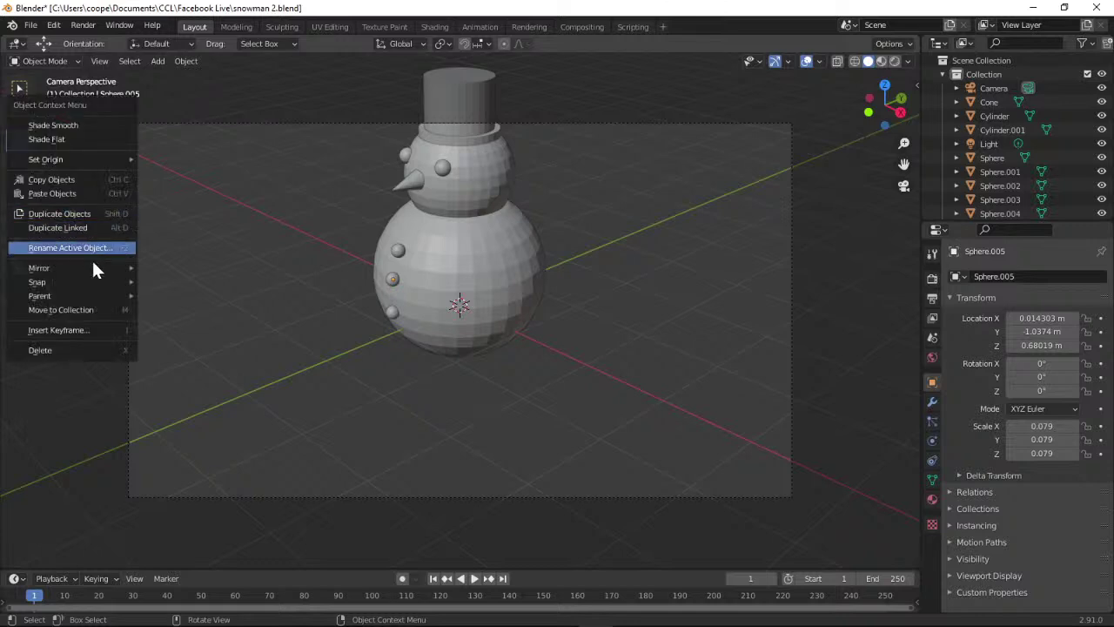
pyautogui.press('Escape')
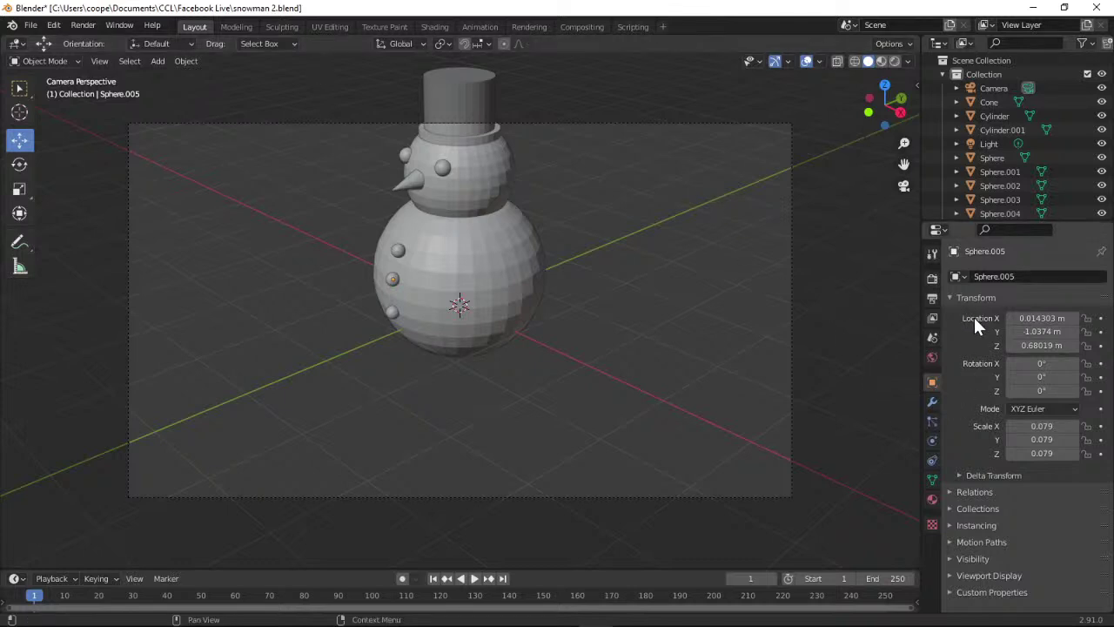
pyautogui.click(990, 91)
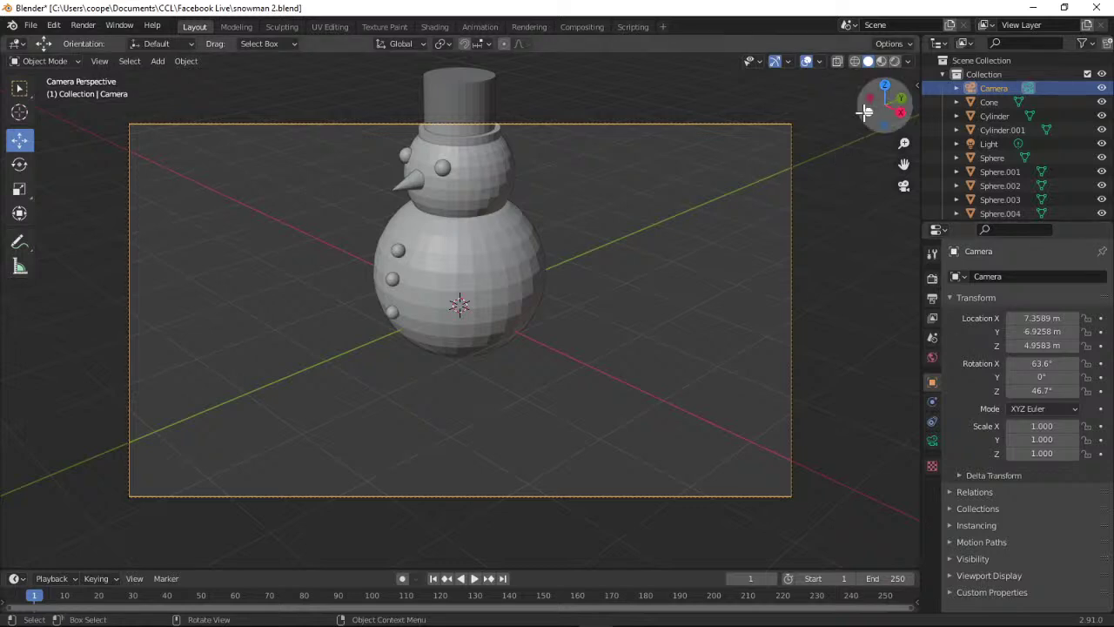
# Orbit out to locate the camera, then return to looking through the scene camera.
pyautogui.moveTo(868, 106); pyautogui.dragTo(870, 96)
pyautogui.moveTo(884, 104); pyautogui.dragTo(891, 160)
pyautogui.click(903, 186)
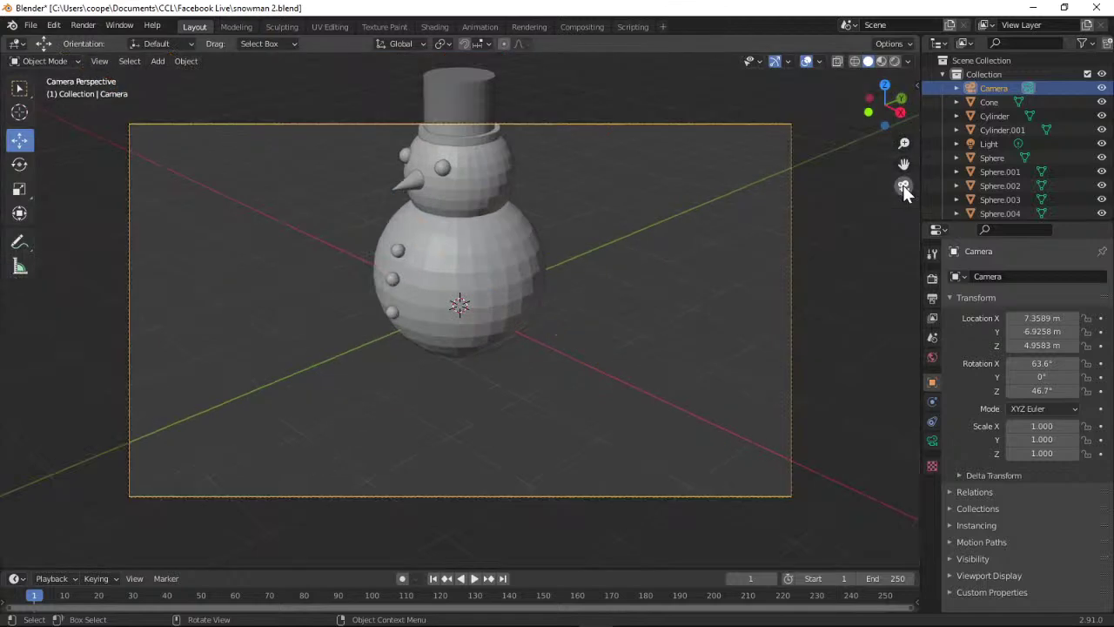
pyautogui.scroll(3, 603, 271)
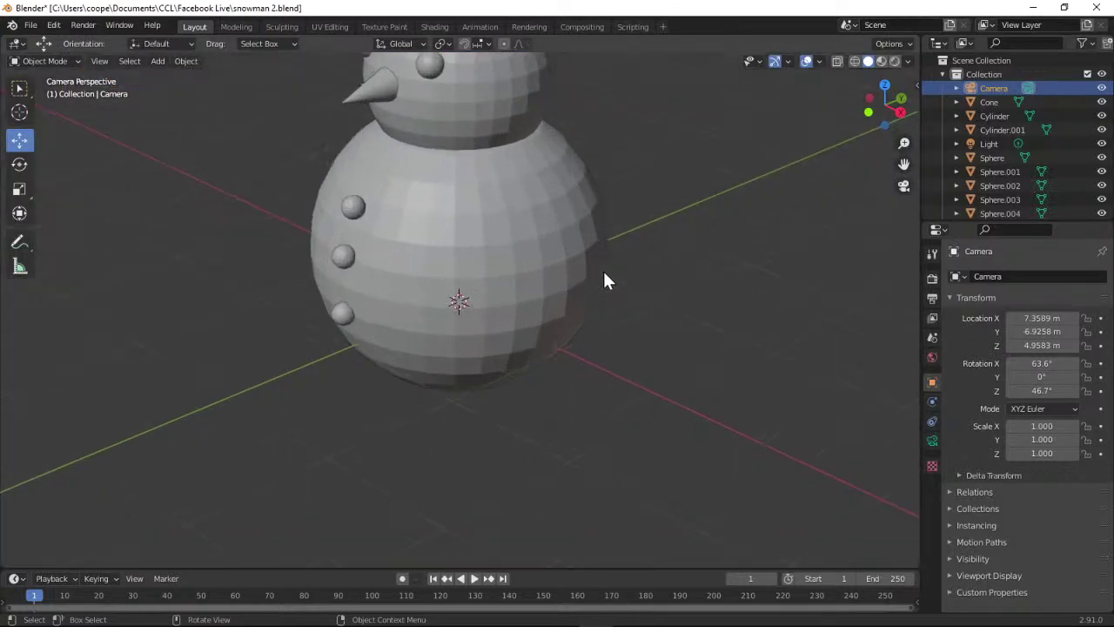
pyautogui.scroll(-4, 603, 272)
pyautogui.scroll(3, 603, 272)
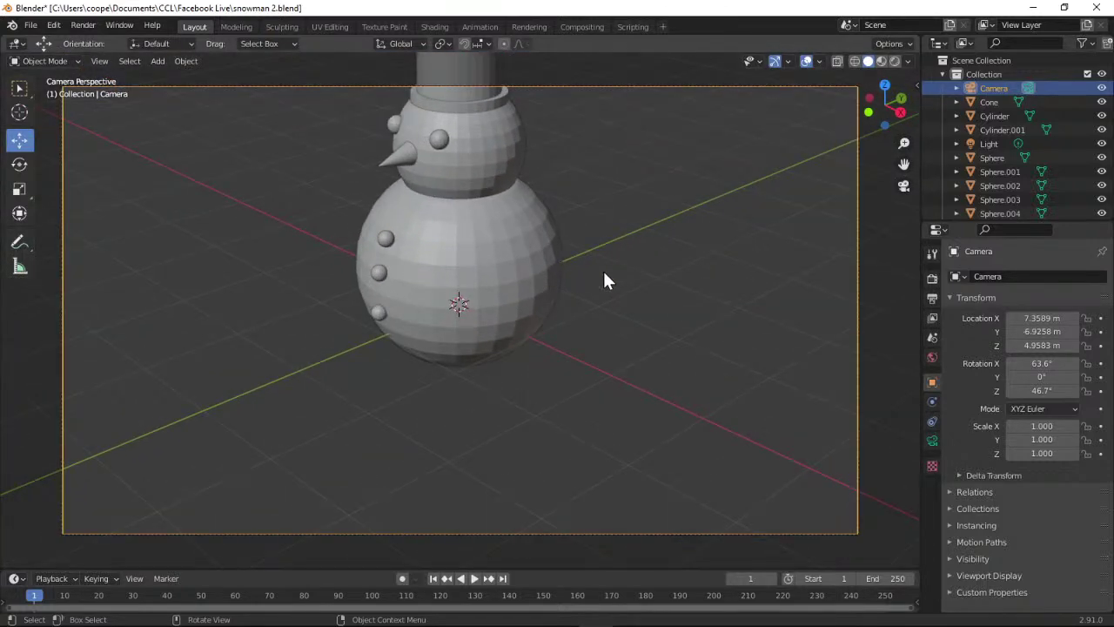
pyautogui.scroll(-1, 603, 271)
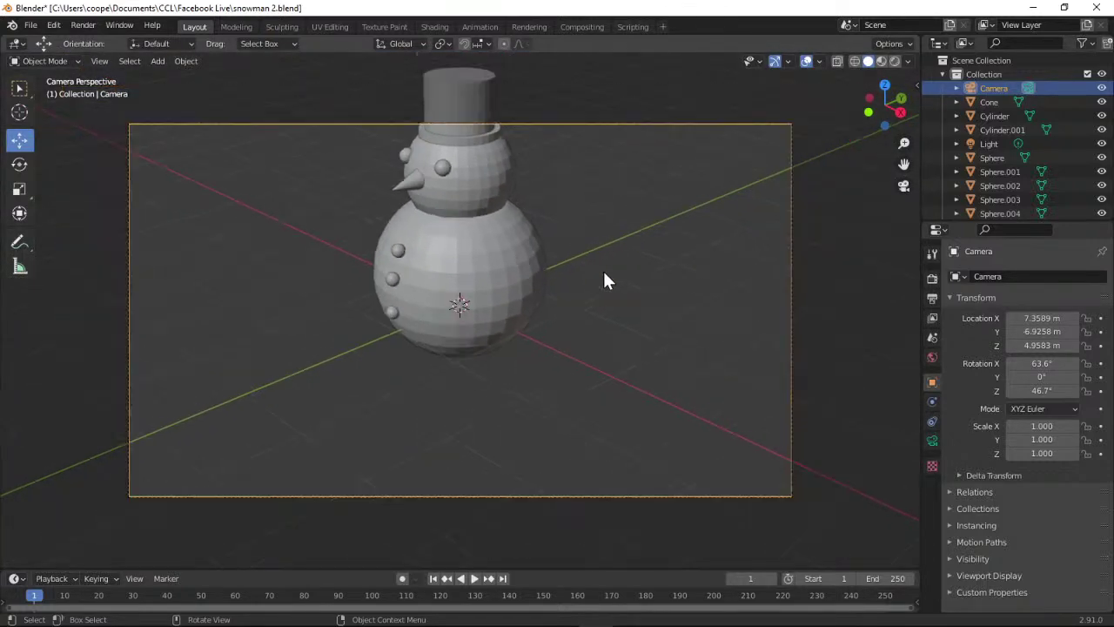
pyautogui.press('Up')
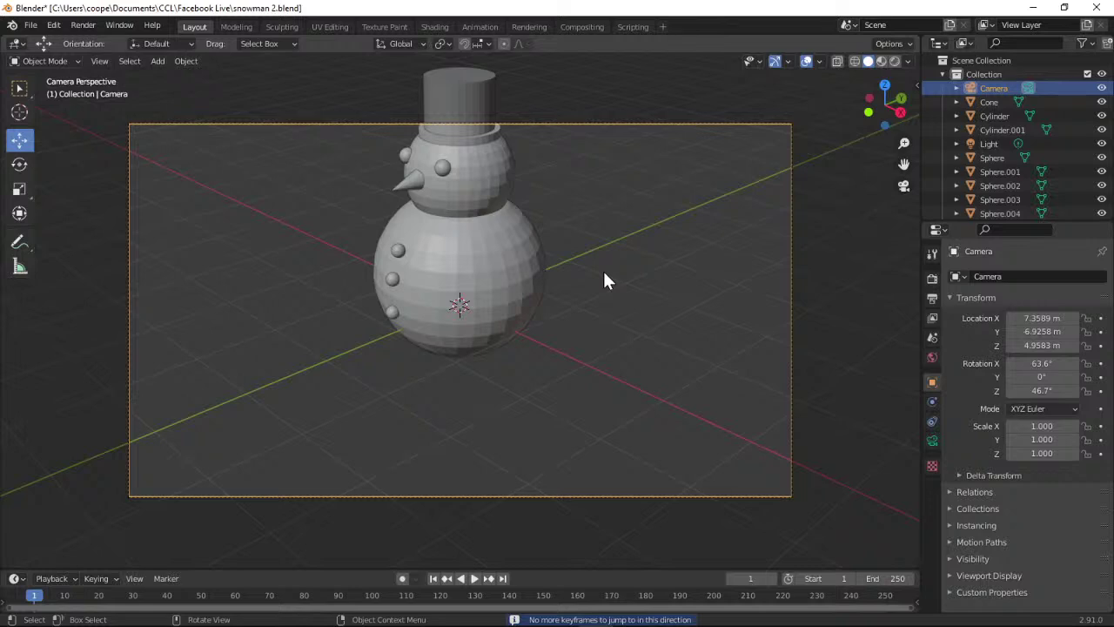
pyautogui.moveTo(790, 214); pyautogui.dragTo(786, 160)
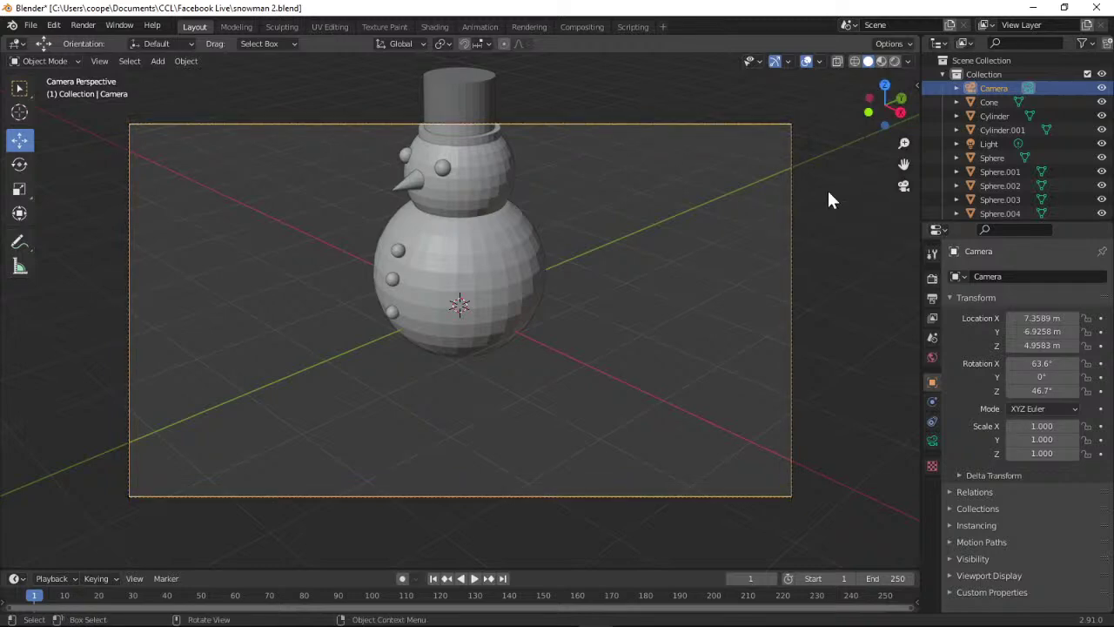
# Step the camera's Location Z up to 5.7283 m so the hat fits, then deselect and exit camera view.
pyautogui.click(1075, 347)
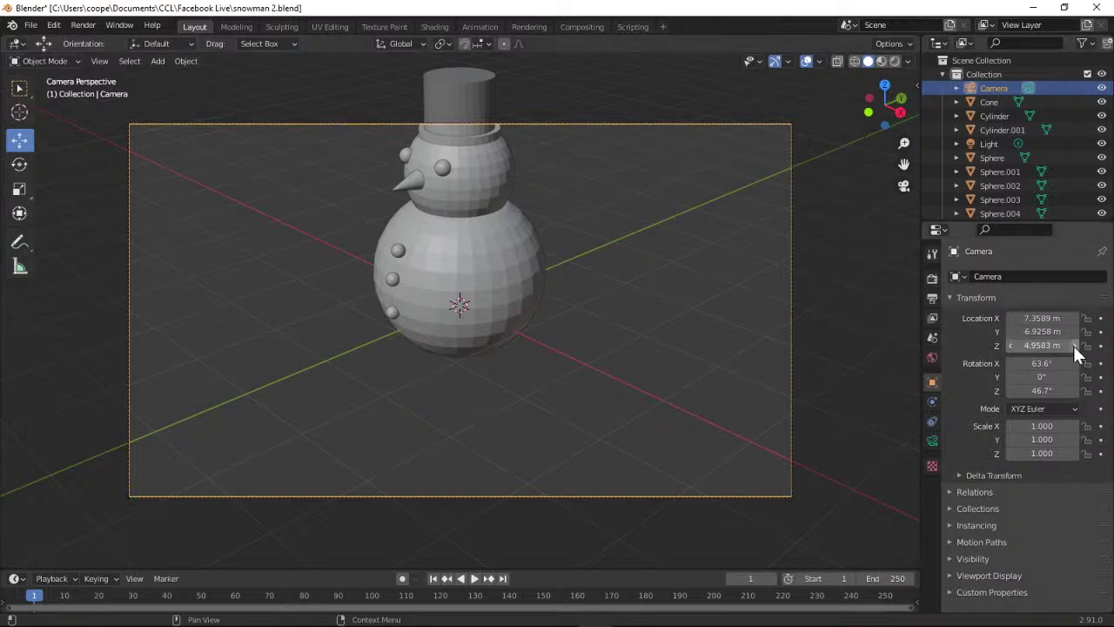
pyautogui.click(1075, 346)
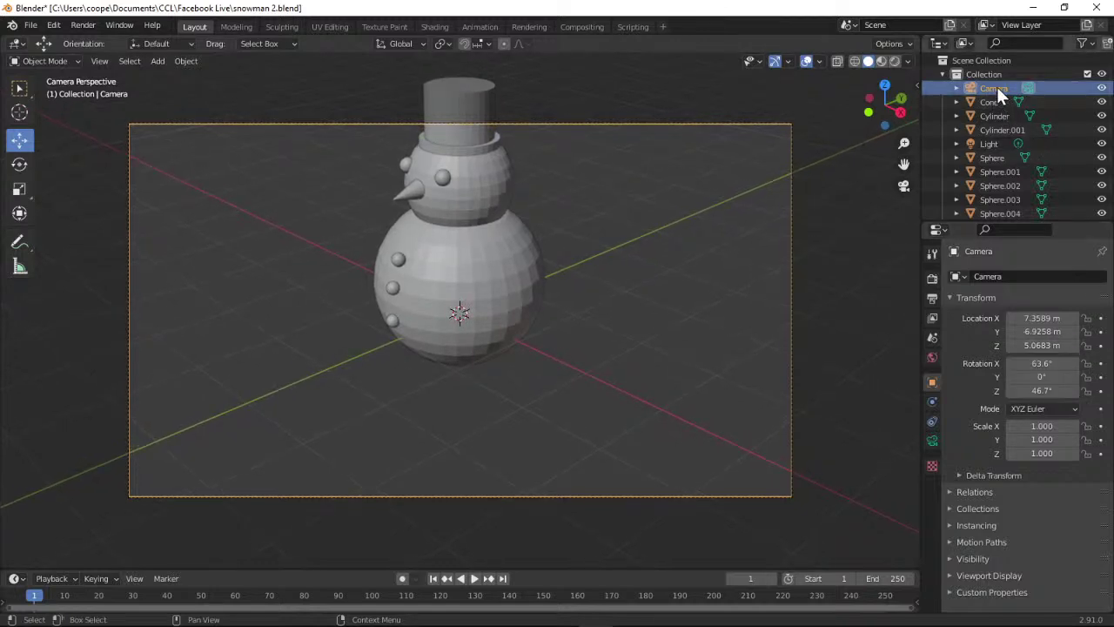
pyautogui.click(1073, 345)
pyautogui.click(1073, 345)
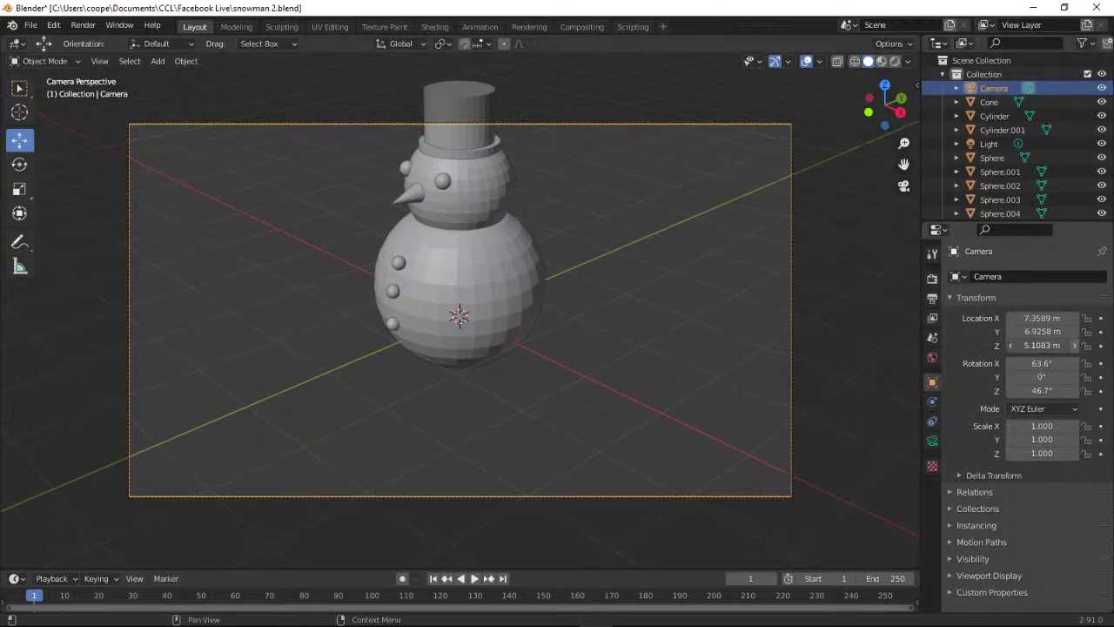
pyautogui.click(1073, 345)
pyautogui.click(1072, 346)
pyautogui.click(1073, 346)
pyautogui.click(1073, 345)
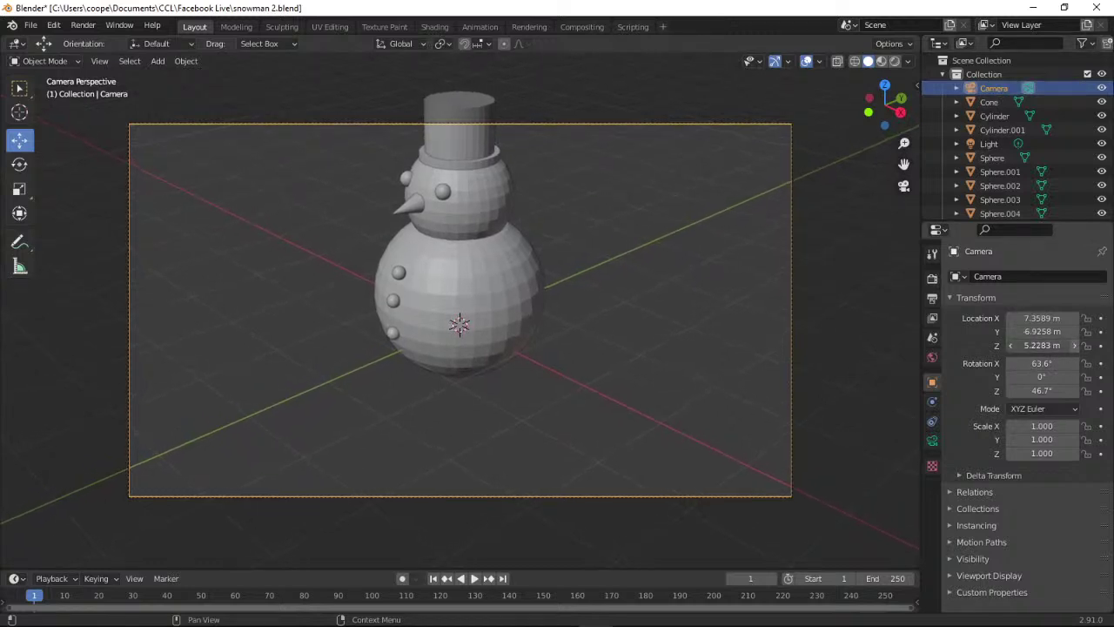
pyautogui.click(1073, 346)
pyautogui.click(1073, 345)
pyautogui.click(1073, 346)
pyautogui.click(1073, 346)
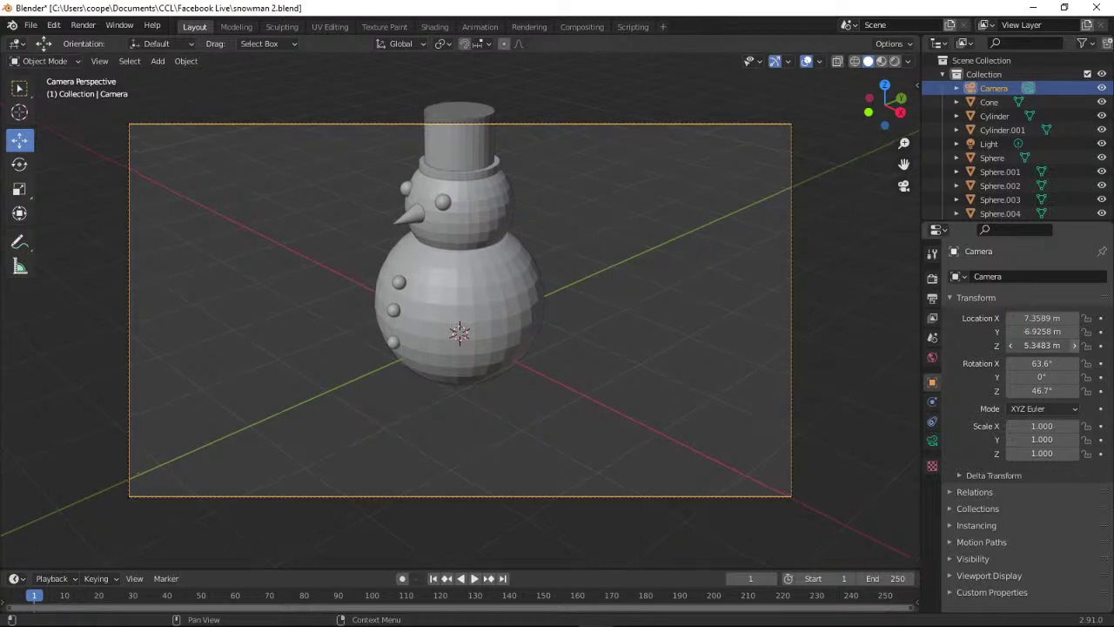
pyautogui.click(1073, 345)
pyautogui.click(1073, 345)
pyautogui.click(1072, 345)
pyautogui.click(1075, 345)
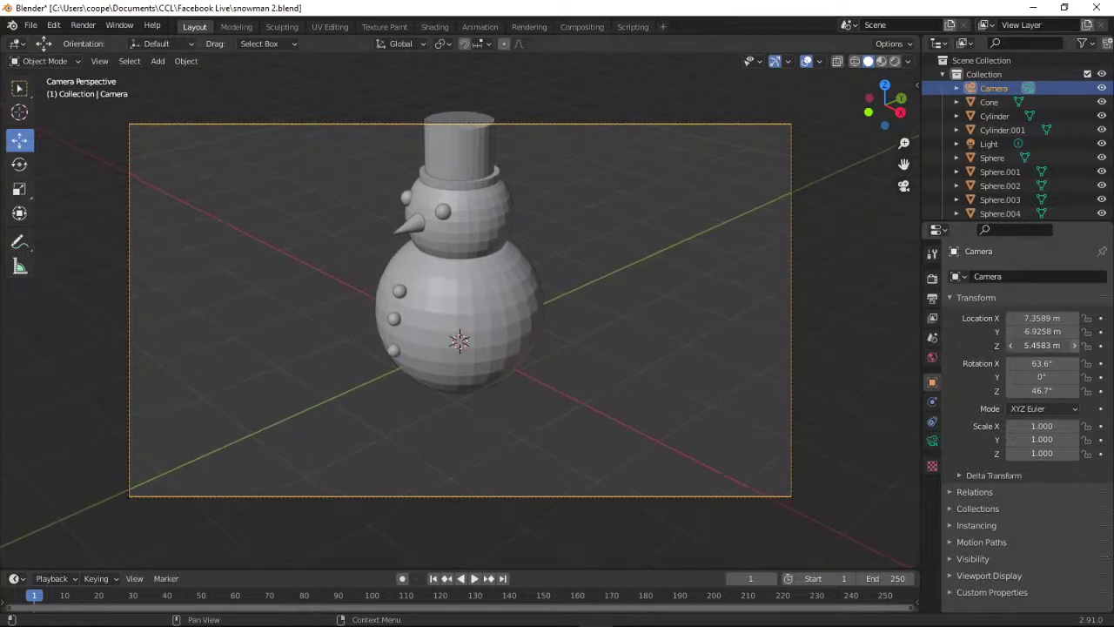
pyautogui.click(1074, 346)
pyautogui.click(1074, 346)
pyautogui.click(1074, 346)
pyautogui.click(1075, 346)
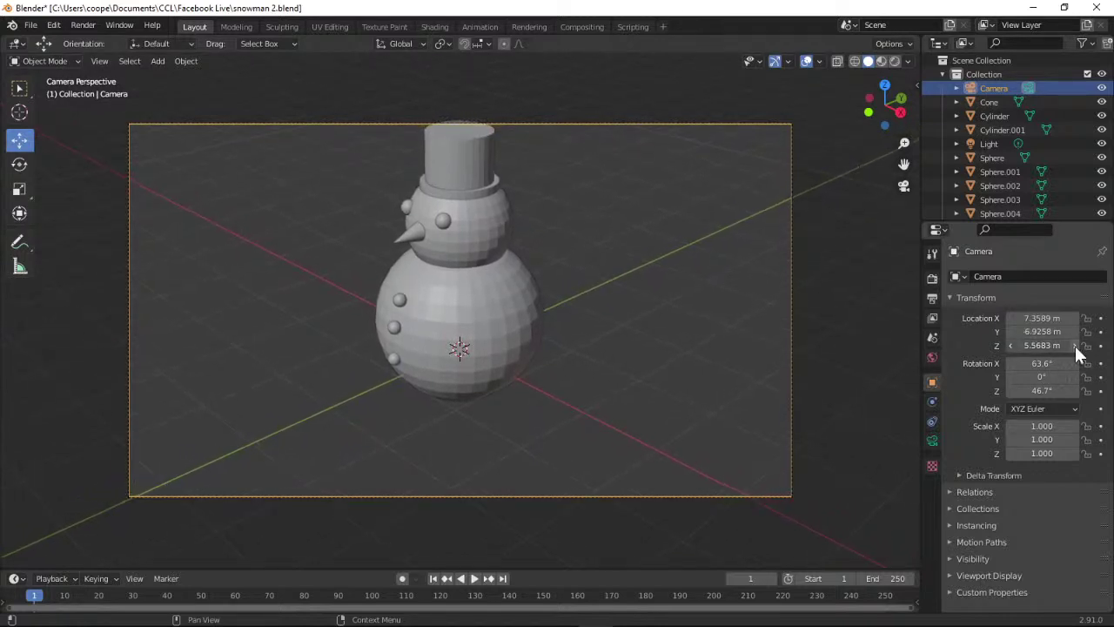
pyautogui.click(1074, 345)
pyautogui.click(1075, 345)
pyautogui.click(1075, 345)
pyautogui.click(1075, 346)
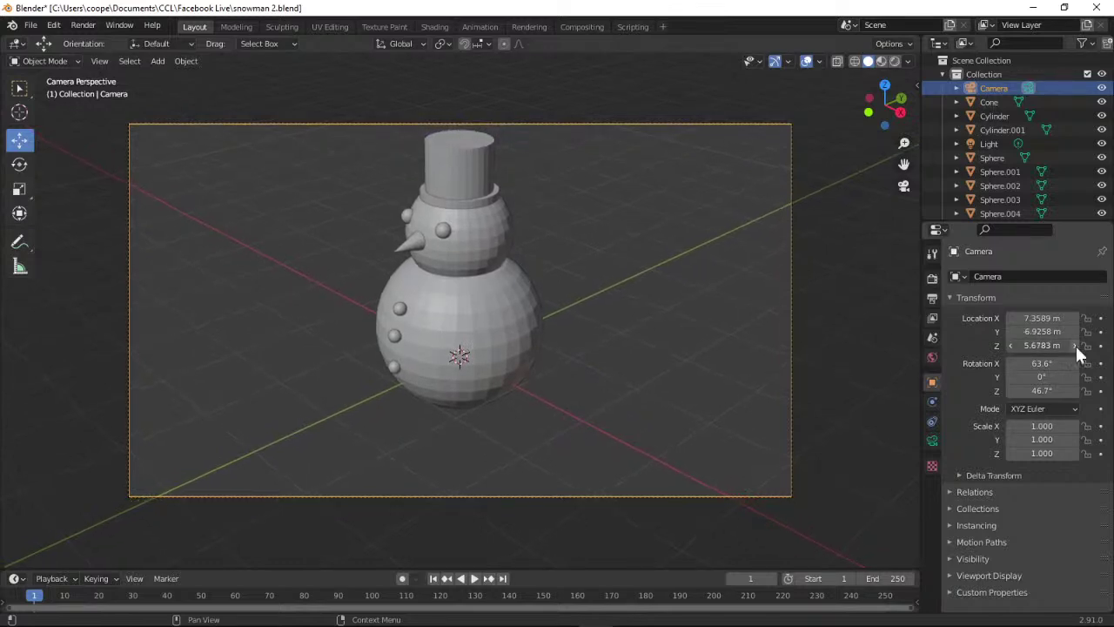
pyautogui.click(1076, 345)
pyautogui.click(1076, 345)
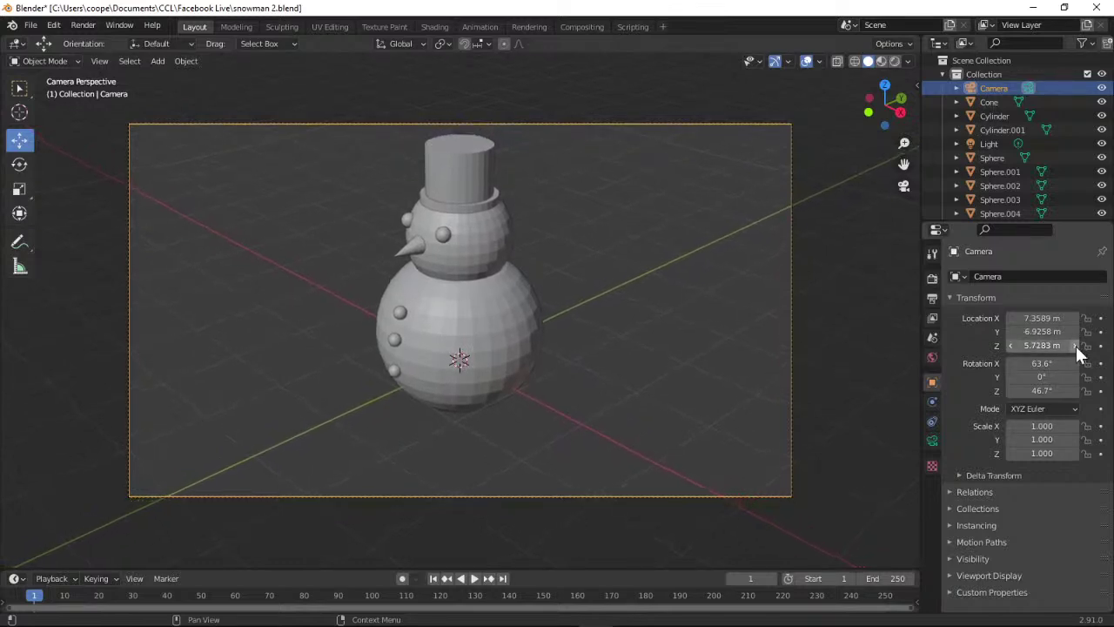
pyautogui.click(851, 279)
pyautogui.click(904, 185)
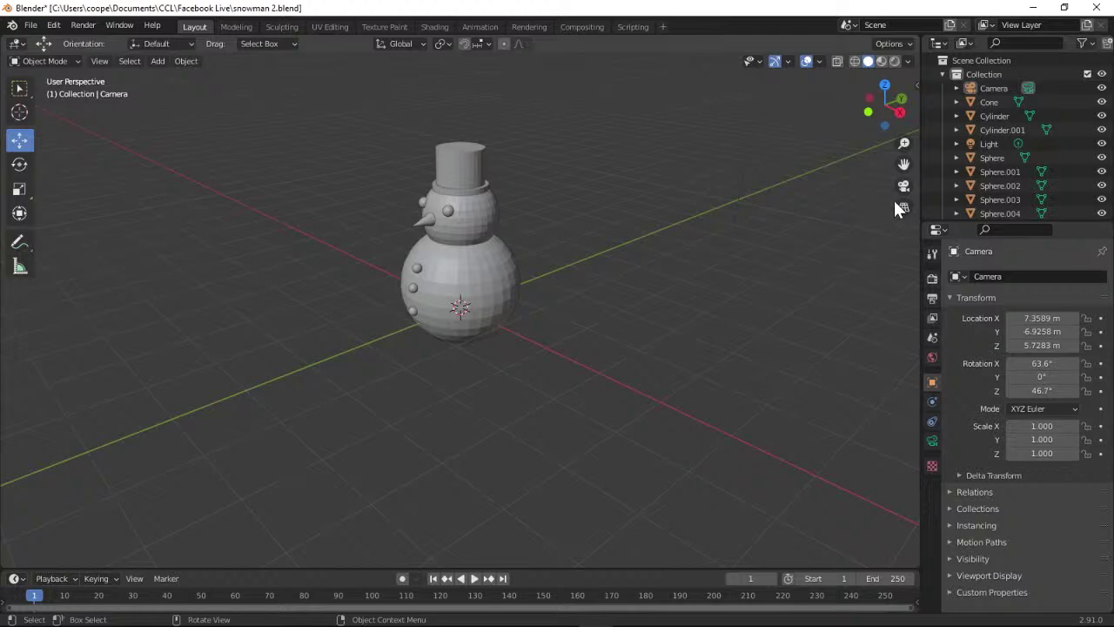
# Render a still image of the snowman from the scene camera.
pyautogui.click(902, 186)
pyautogui.click(903, 187)
pyautogui.click(83, 24)
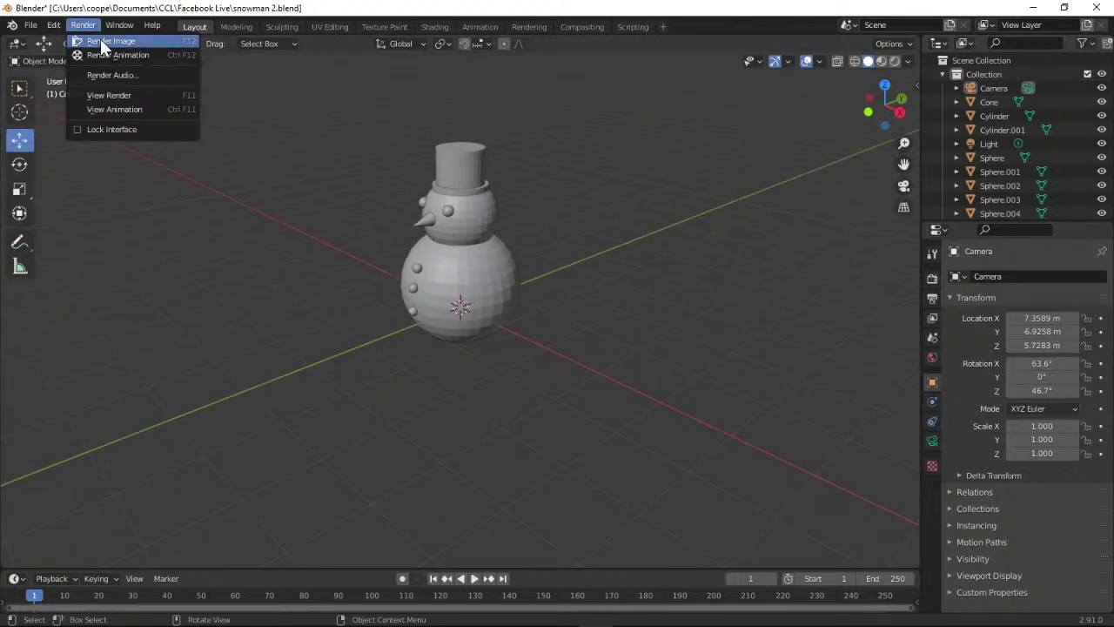
pyautogui.click(102, 42)
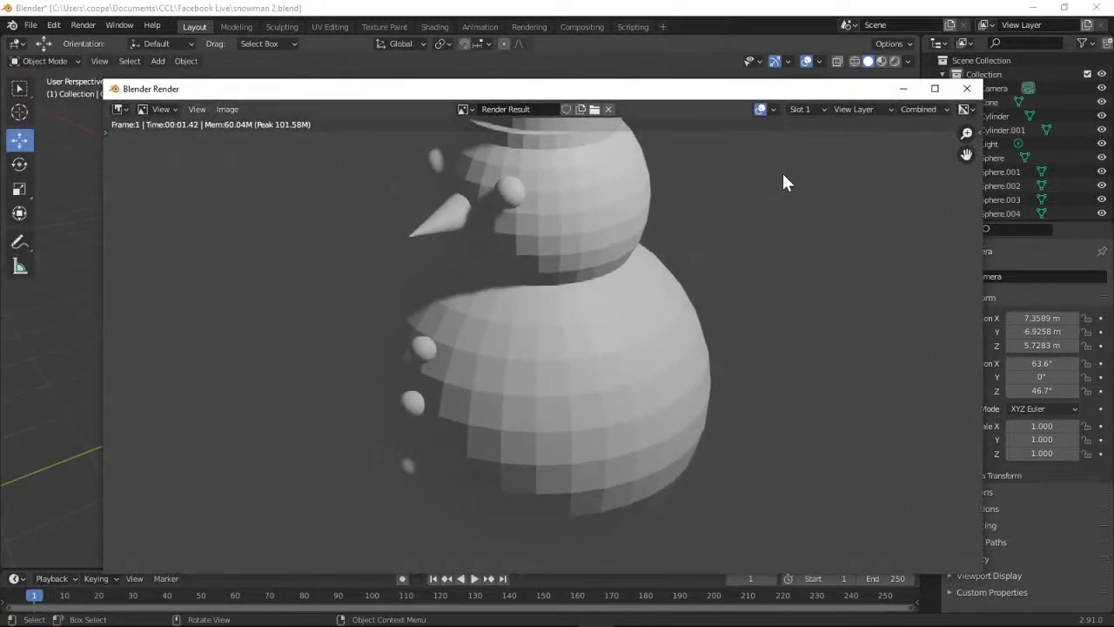
# Zoom out to see the whole rendered snowman, close the render window, and minimise Blender.
pyautogui.moveTo(965, 132); pyautogui.dragTo(966, 191)
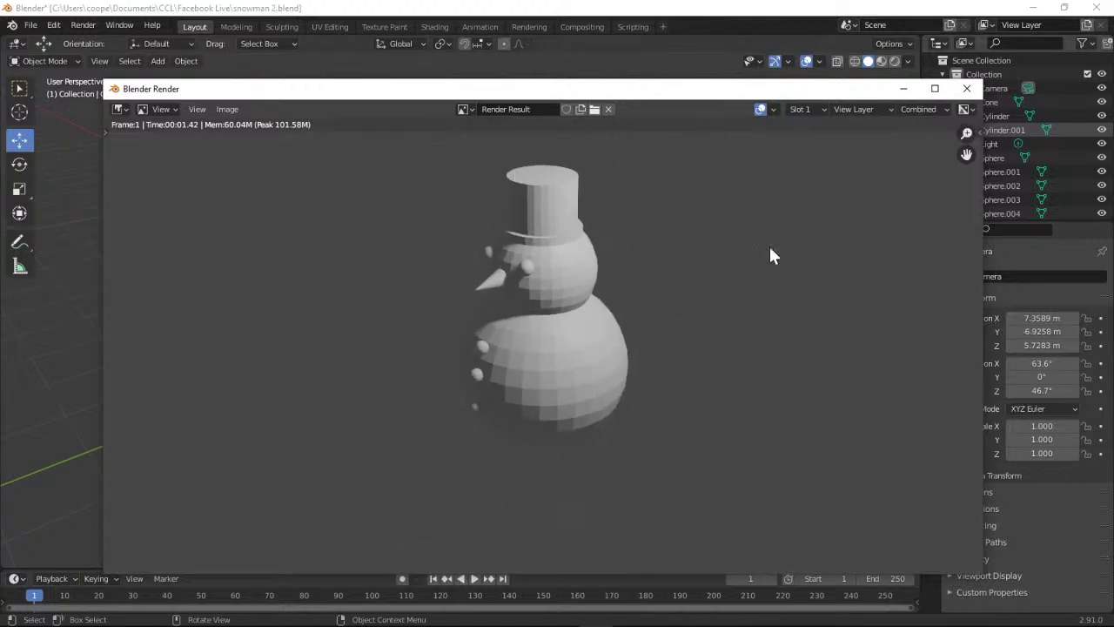
pyautogui.click(966, 88)
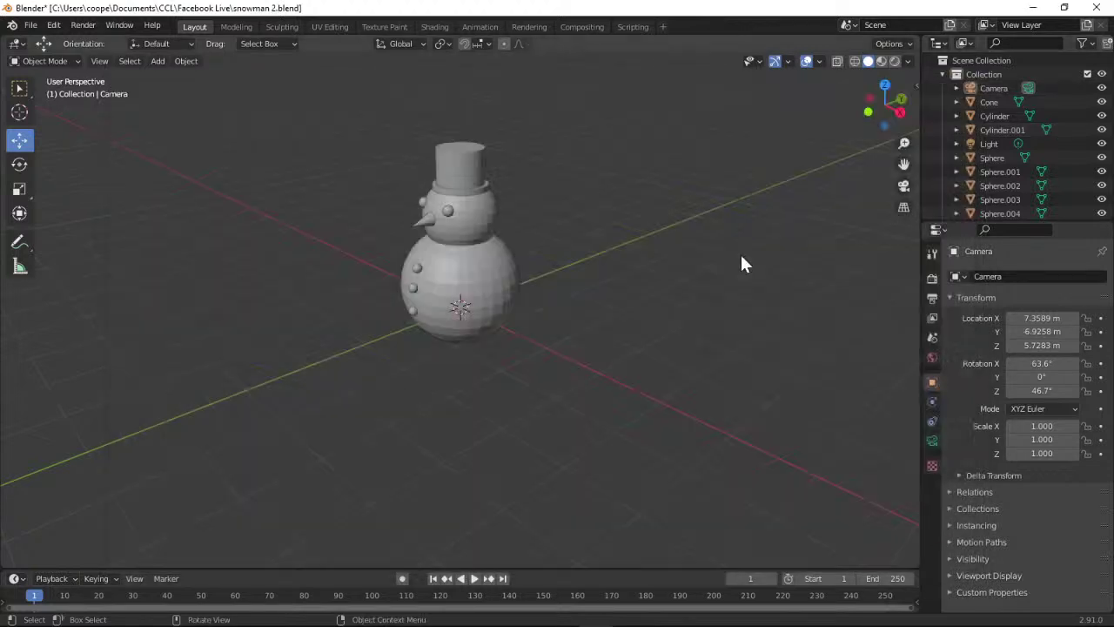
pyautogui.click(1033, 7)
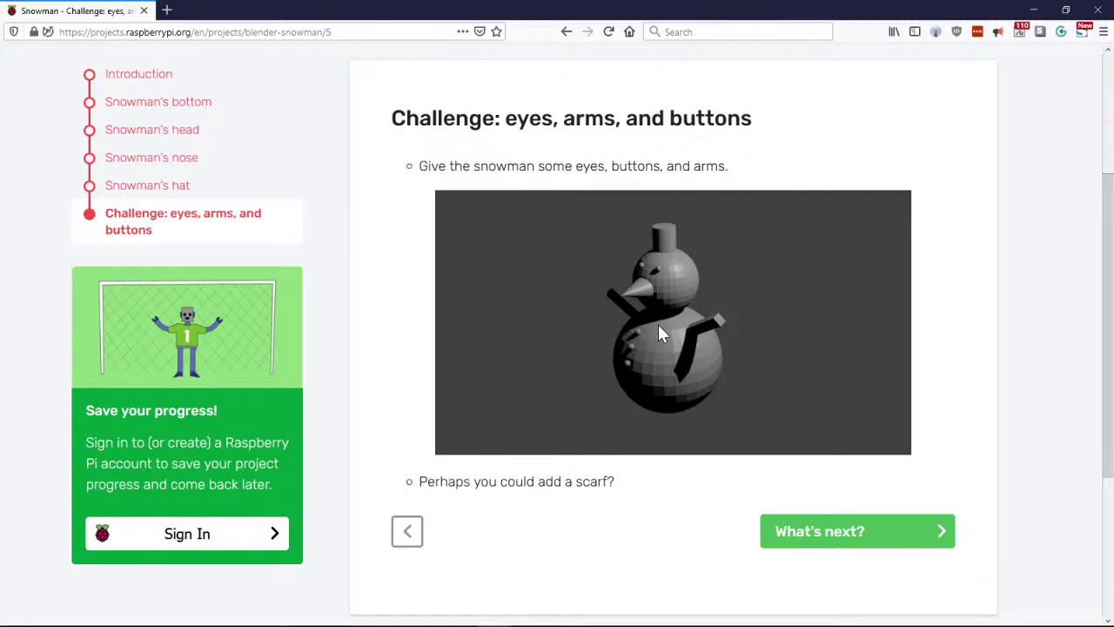
pyautogui.click(770, 547)
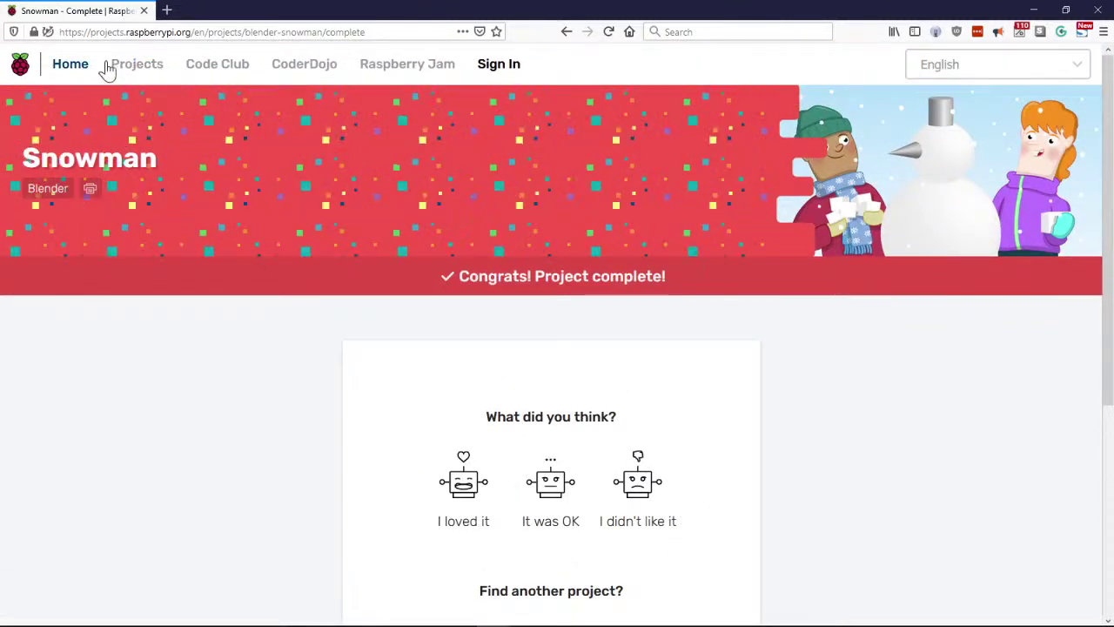
pyautogui.click(566, 32)
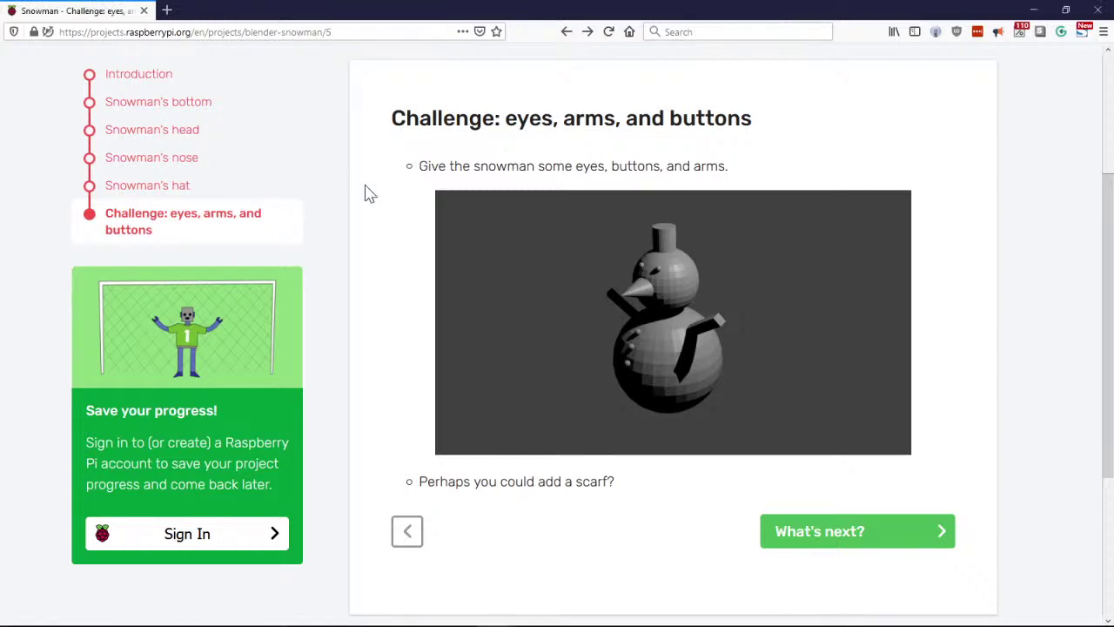
# Paste the blender-colour-snowman URL into the address bar and load the page.
pyautogui.click(161, 31)
pyautogui.write('https://projects.raspberrypi.org/en/projects/blender-colour-snowman')
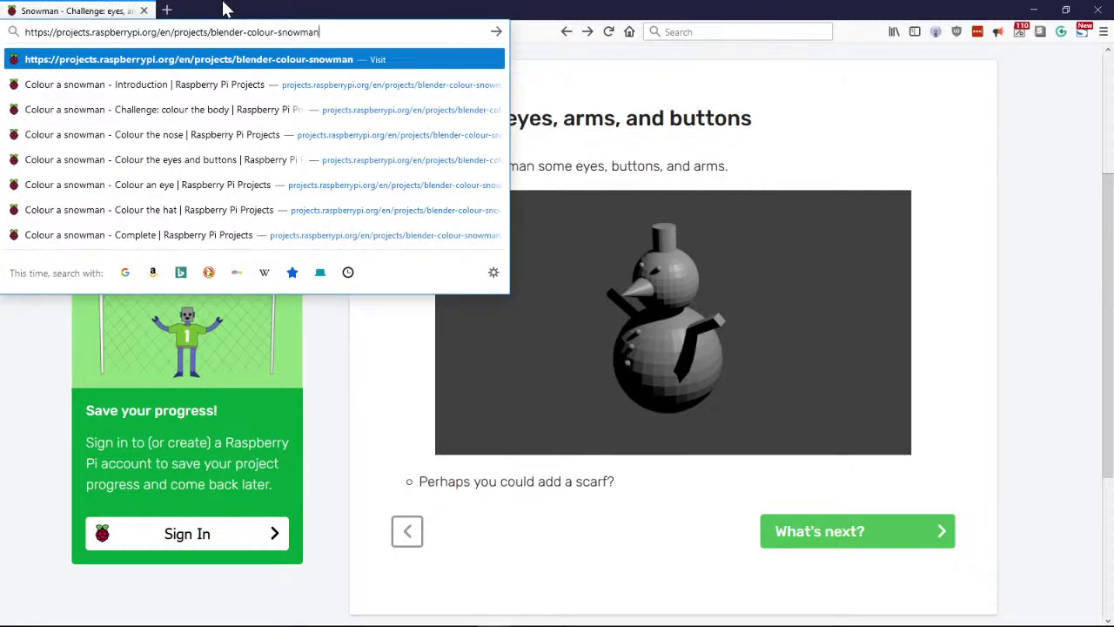
pyautogui.press('Return')
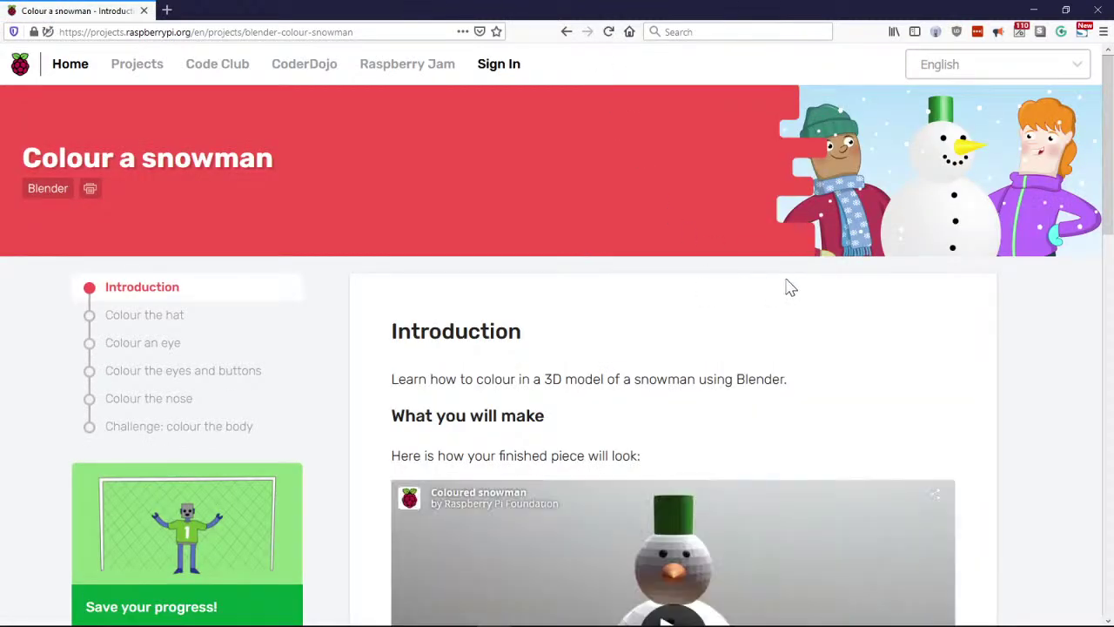
pyautogui.scroll(-3, 1031, 300)
pyautogui.scroll(1, 1027, 305)
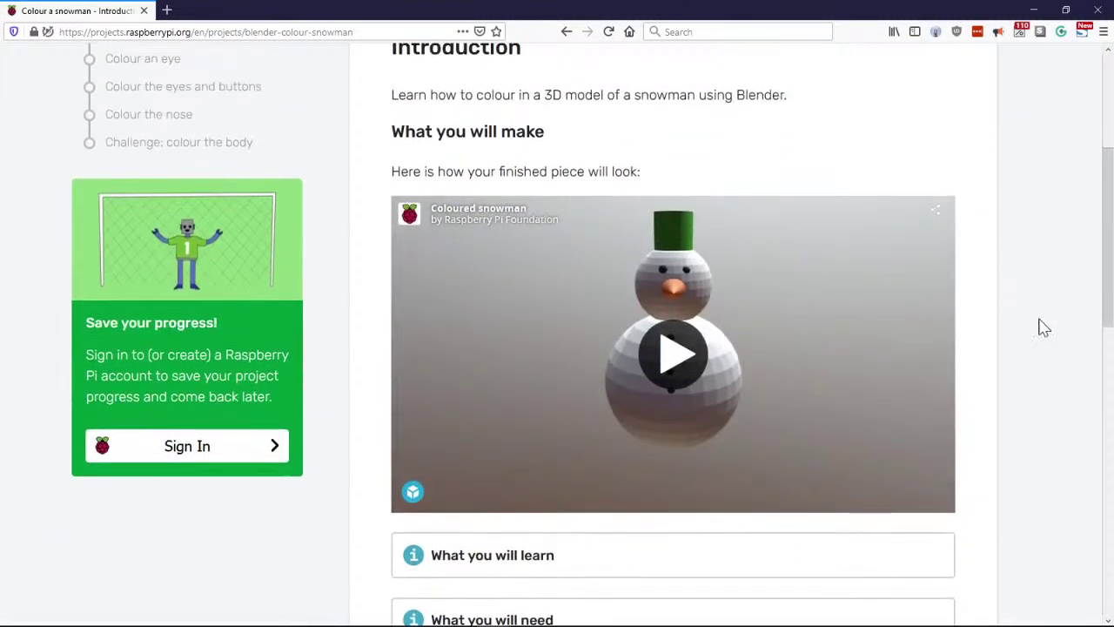
# Load the interactive 3D snowman preview and orbit it to a low frontal view.
pyautogui.click(673, 357)
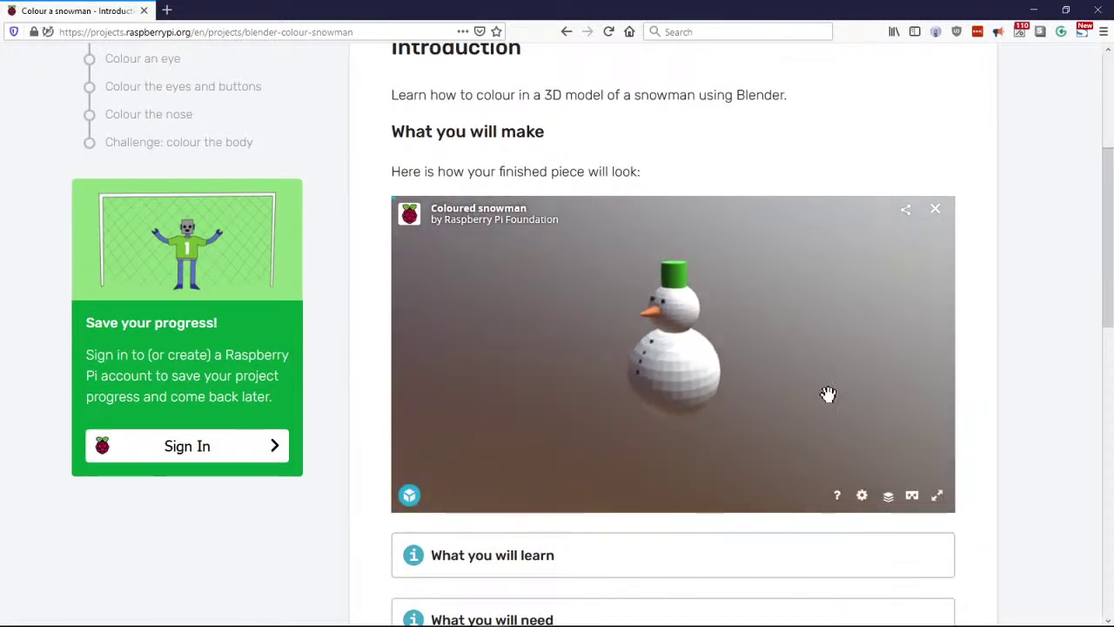
pyautogui.moveTo(765, 348); pyautogui.dragTo(810, 348)
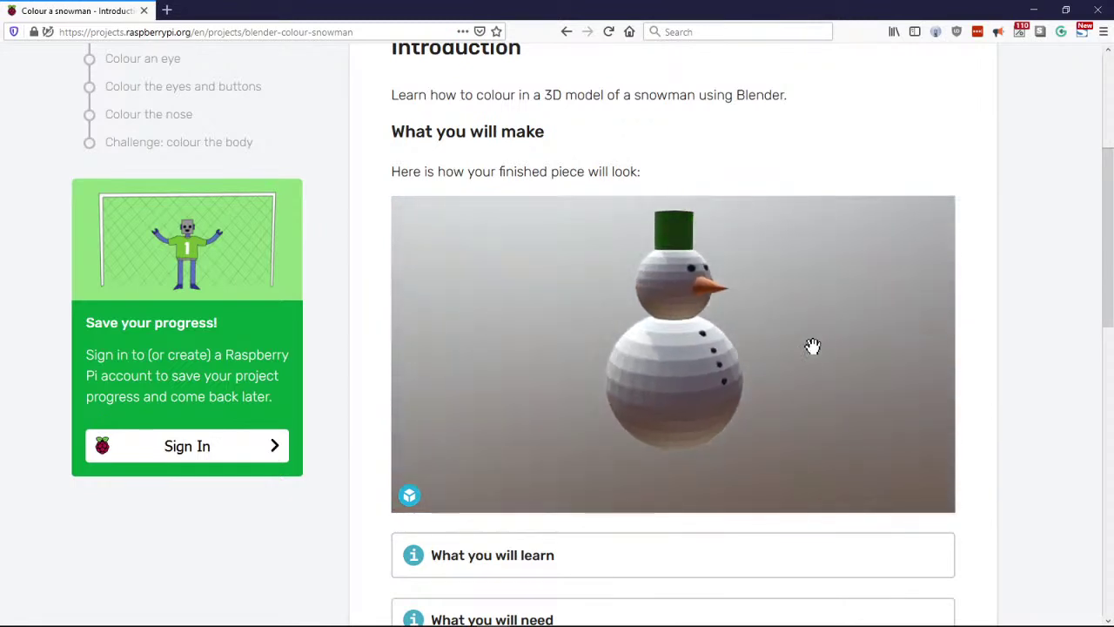
pyautogui.moveTo(699, 335)
pyautogui.mouseDown()
pyautogui.moveTo(579, 348)
pyautogui.moveTo(695, 349)
pyautogui.mouseUp()
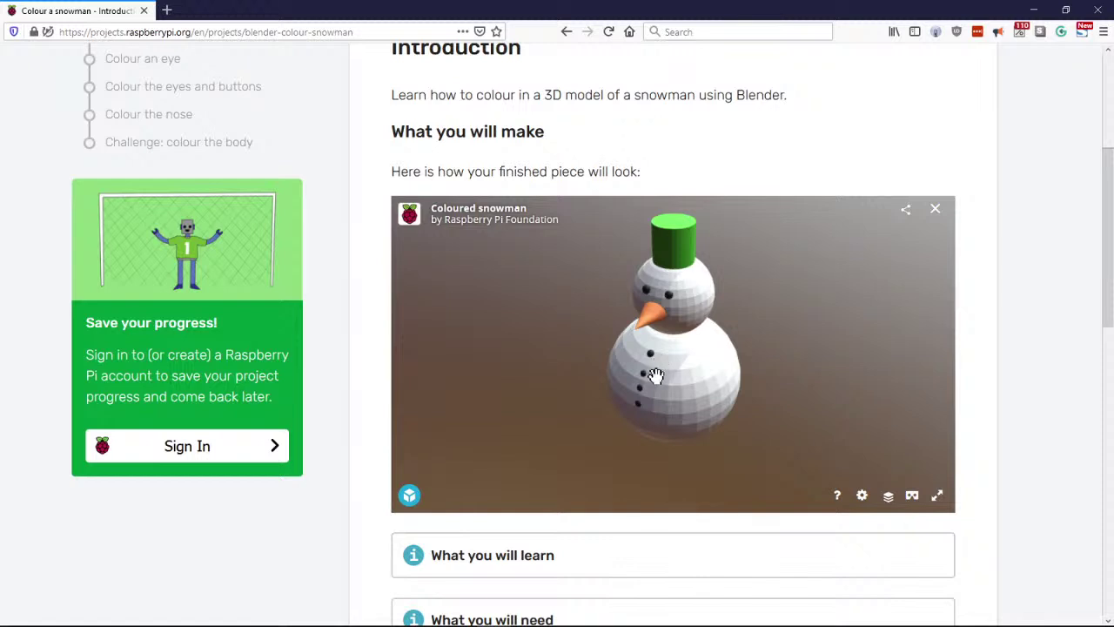
pyautogui.moveTo(641, 415); pyautogui.dragTo(676, 308)
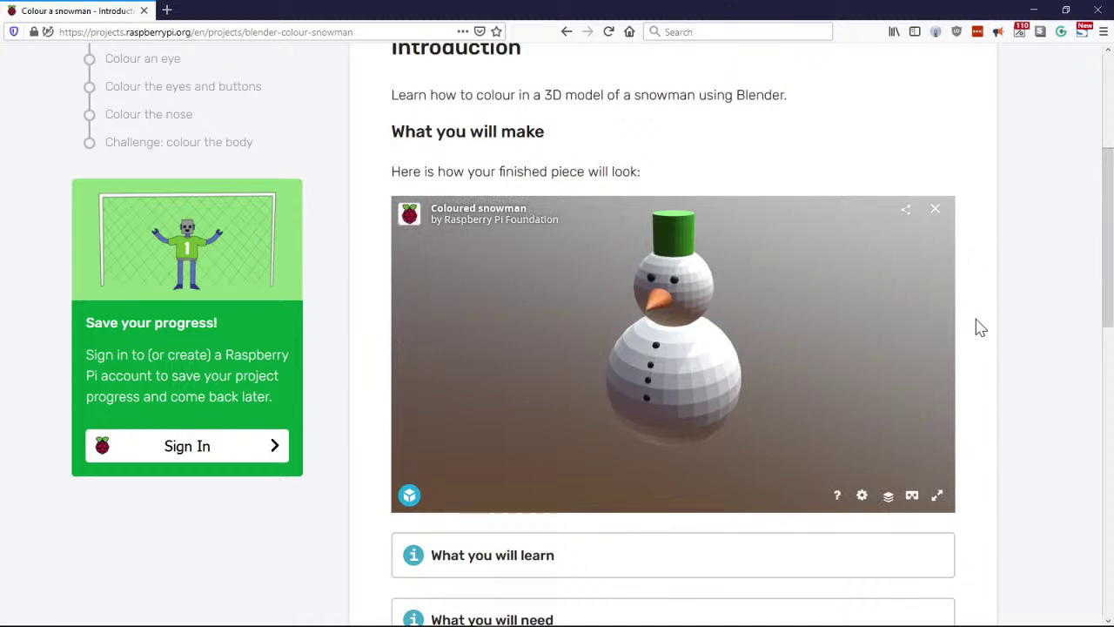
# Expand What you will learn and What you will need, then open the Colour the hat step.
pyautogui.scroll(-3, 975, 325)
pyautogui.scroll(-1, 981, 327)
pyautogui.click(758, 284)
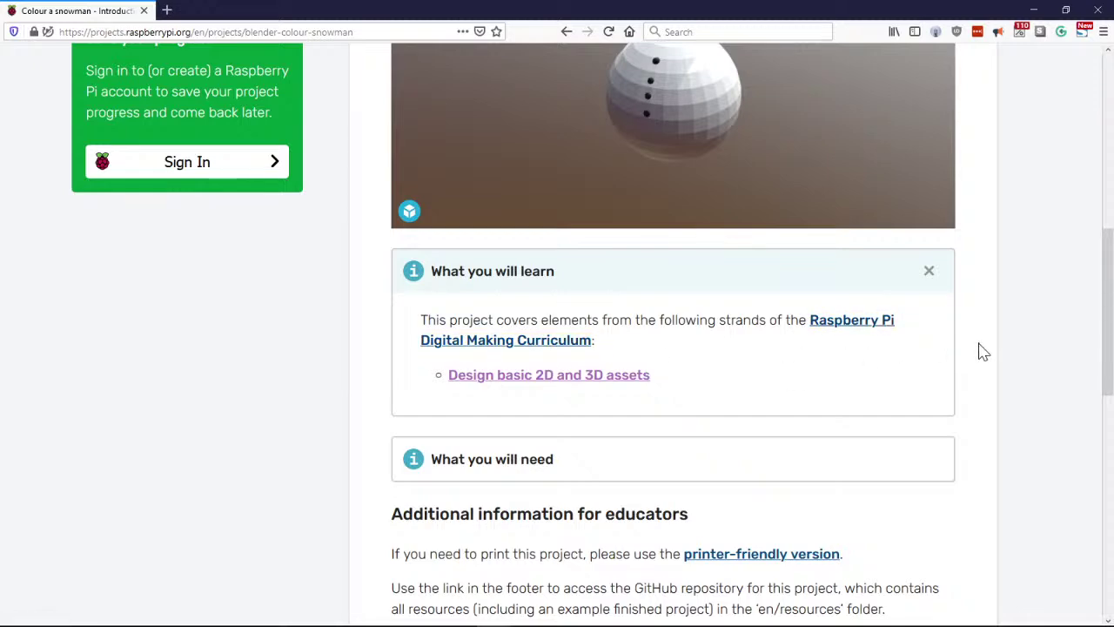
pyautogui.scroll(-2, 983, 351)
pyautogui.click(929, 329)
pyautogui.scroll(-4, 972, 296)
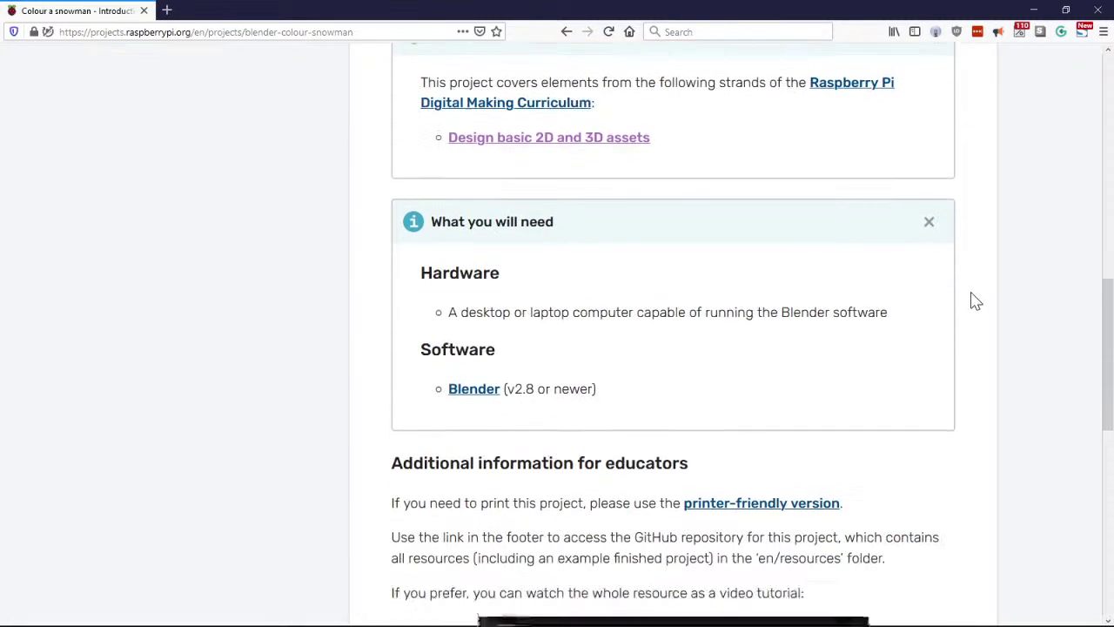
pyautogui.scroll(-2, 975, 300)
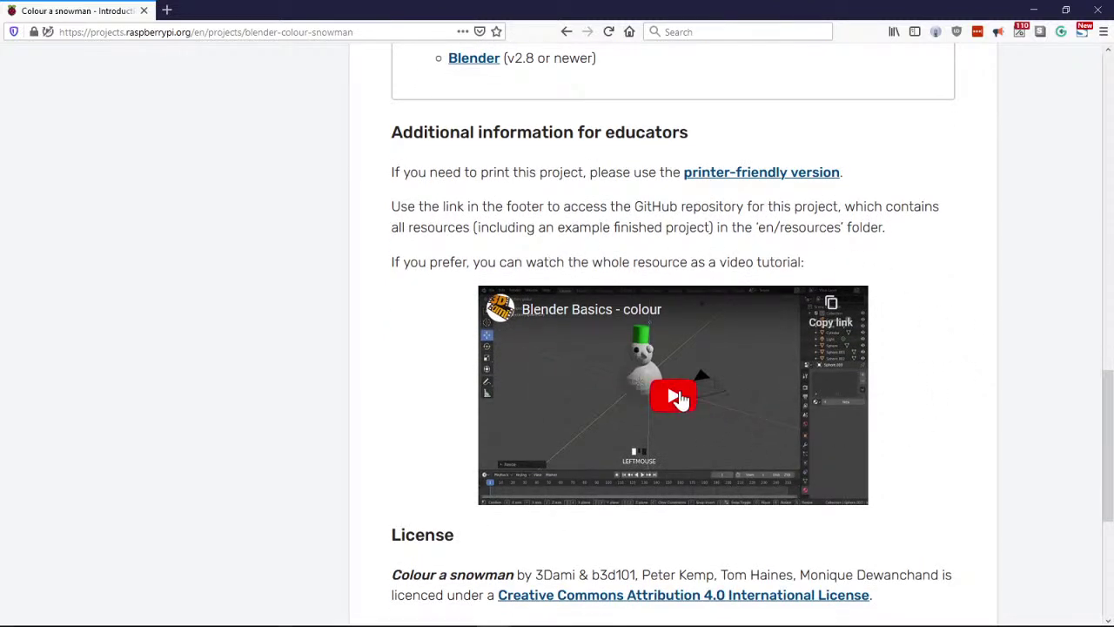
pyautogui.scroll(-3, 923, 301)
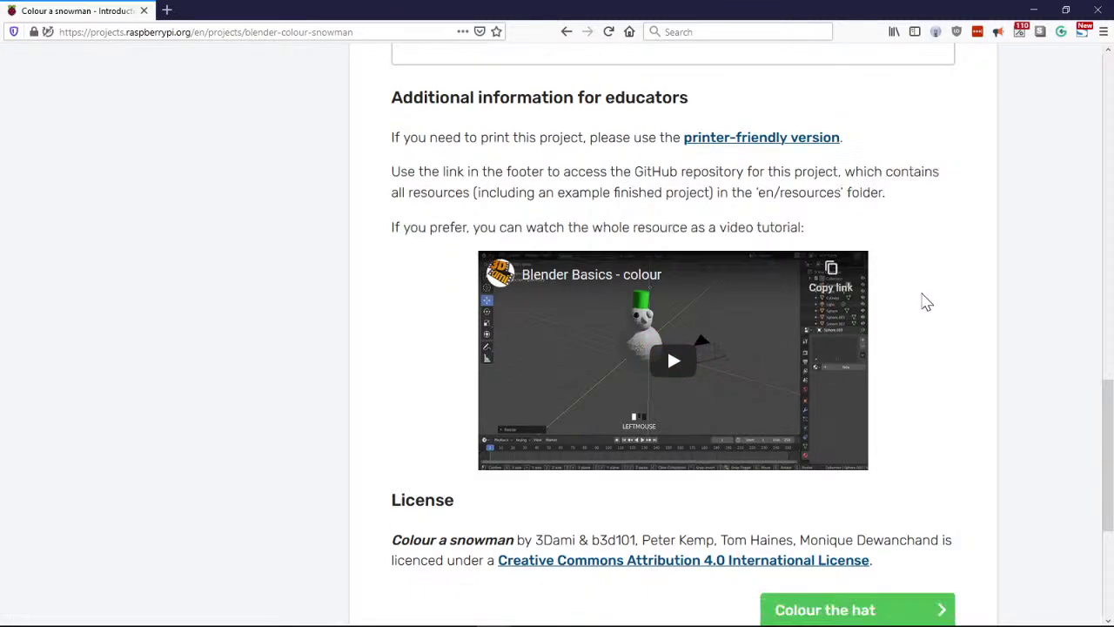
pyautogui.click(870, 432)
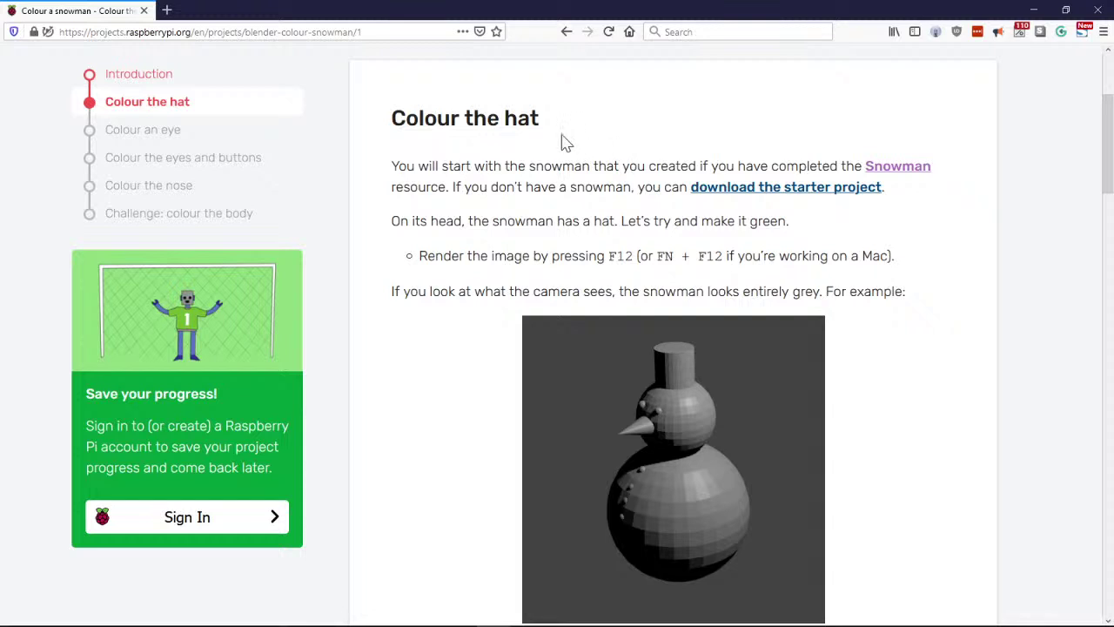
pyautogui.moveTo(465, 118); pyautogui.dragTo(391, 118)
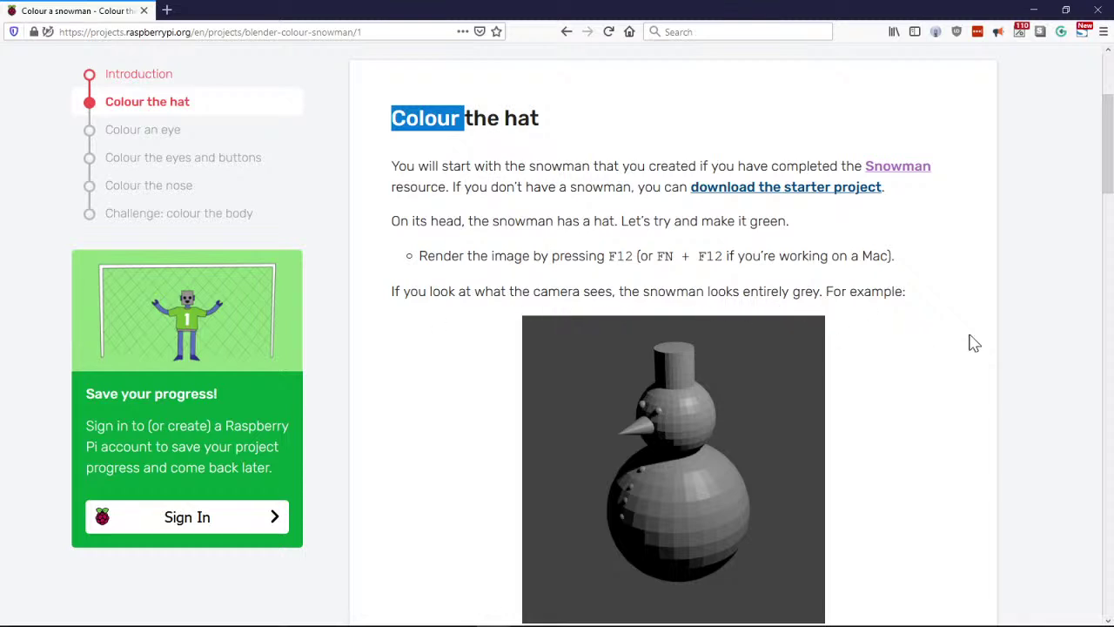
# Read through the 'Colour the hat' tutorial steps, then return to the snowman 2.blend scene.
pyautogui.scroll(-5, 969, 340)
pyautogui.scroll(-3, 971, 342)
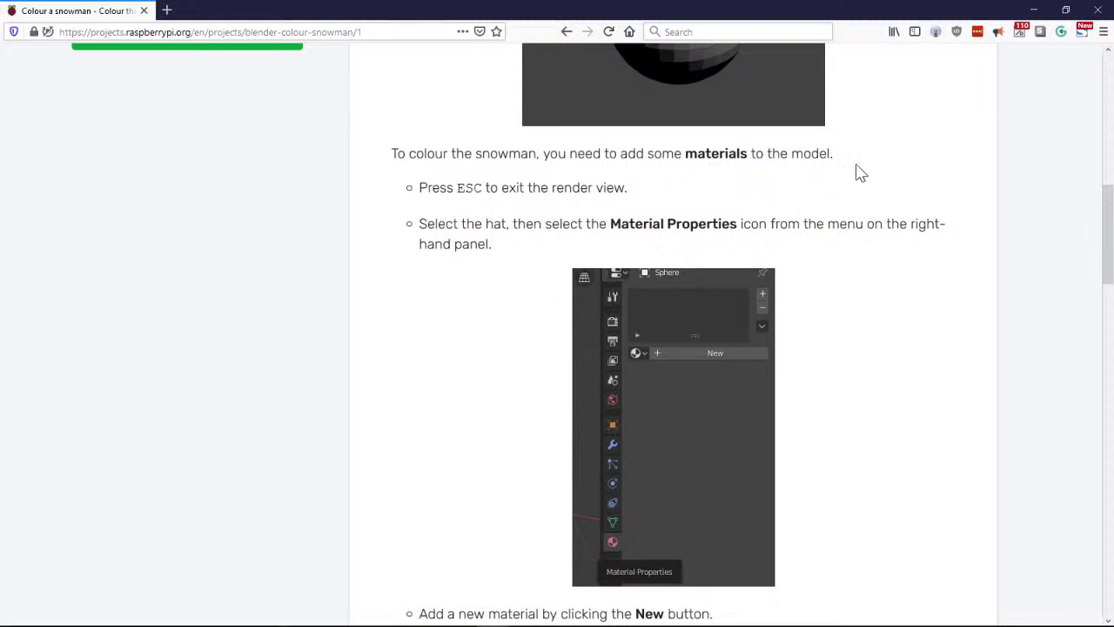
pyautogui.scroll(5, 907, 266)
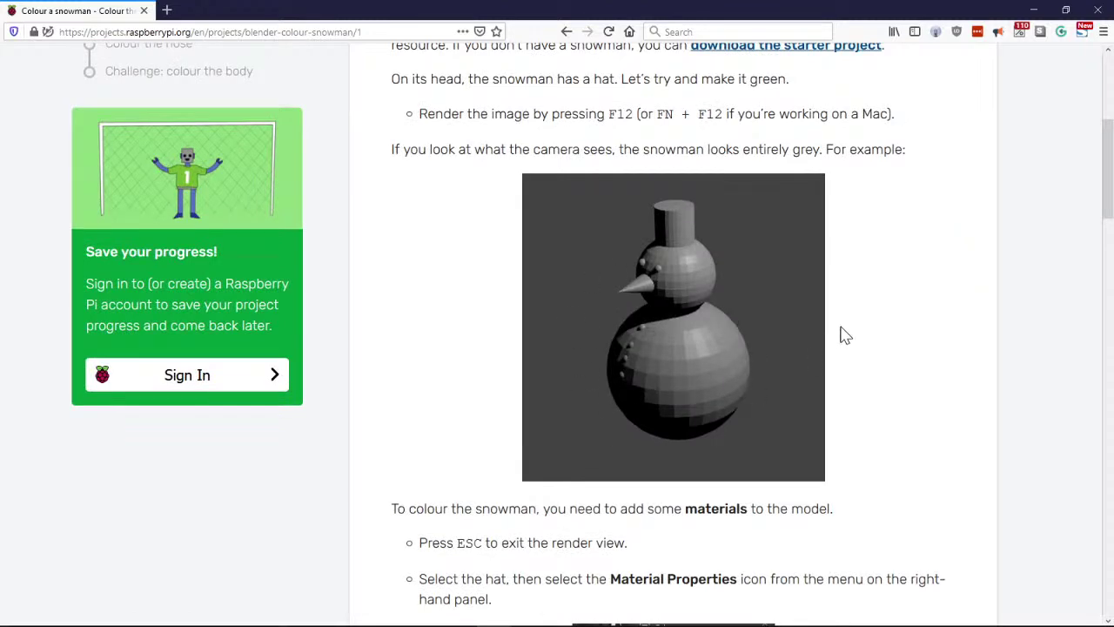
pyautogui.scroll(-5, 923, 313)
pyautogui.scroll(-1, 930, 312)
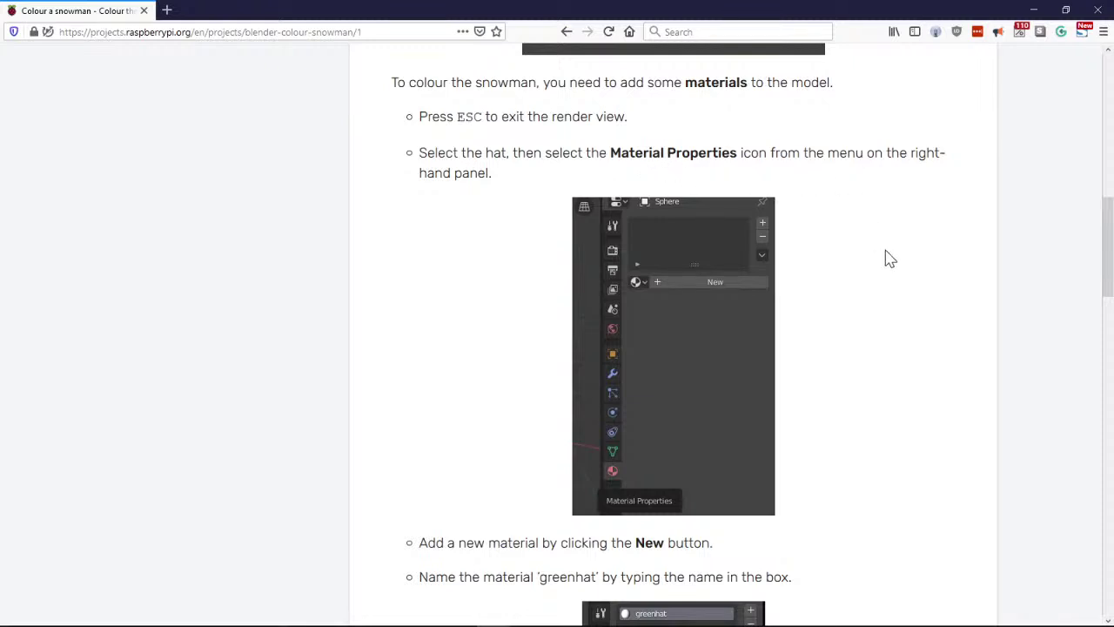
pyautogui.scroll(-1, 885, 256)
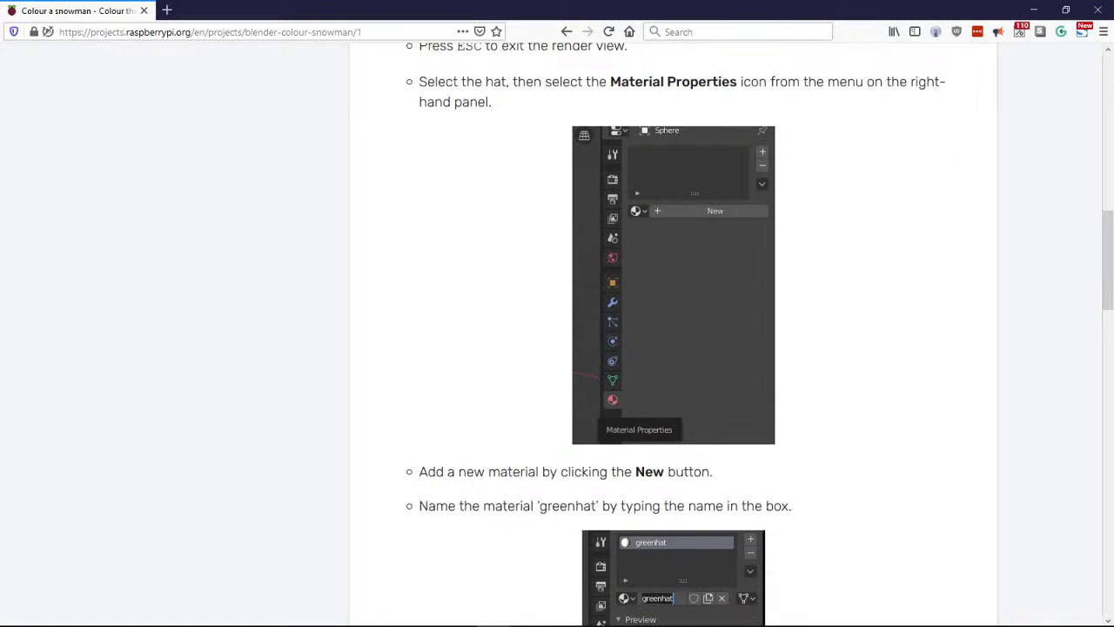
pyautogui.hotkey('alt', 'Tab')
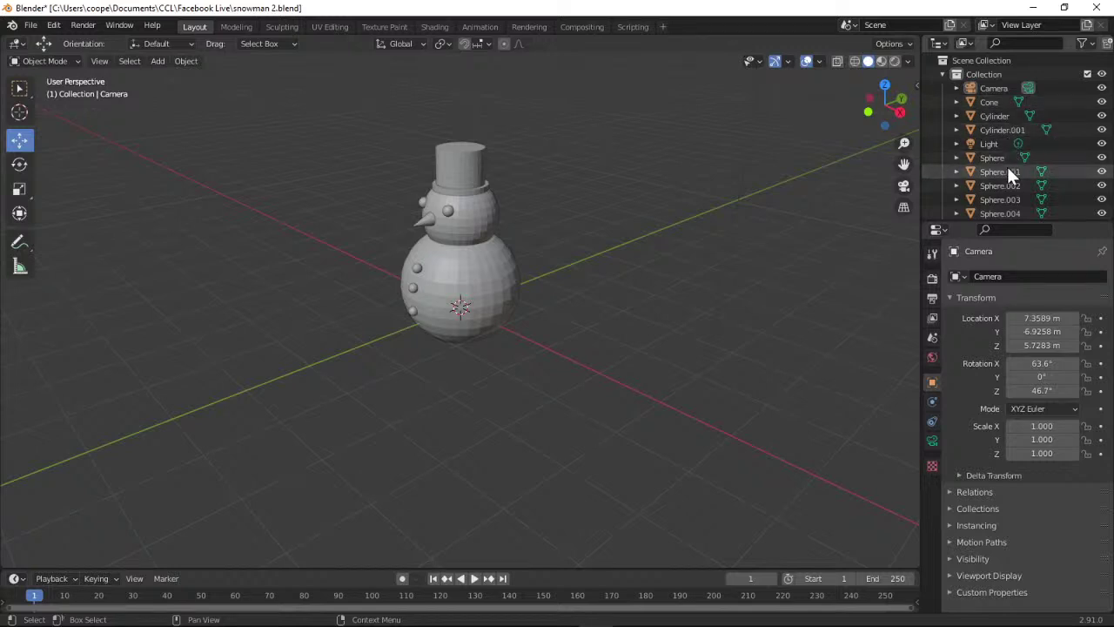
# Select the hat-top Cylinder in the Outliner after comparing it with Cylinder.001 and Light.
pyautogui.click(995, 133)
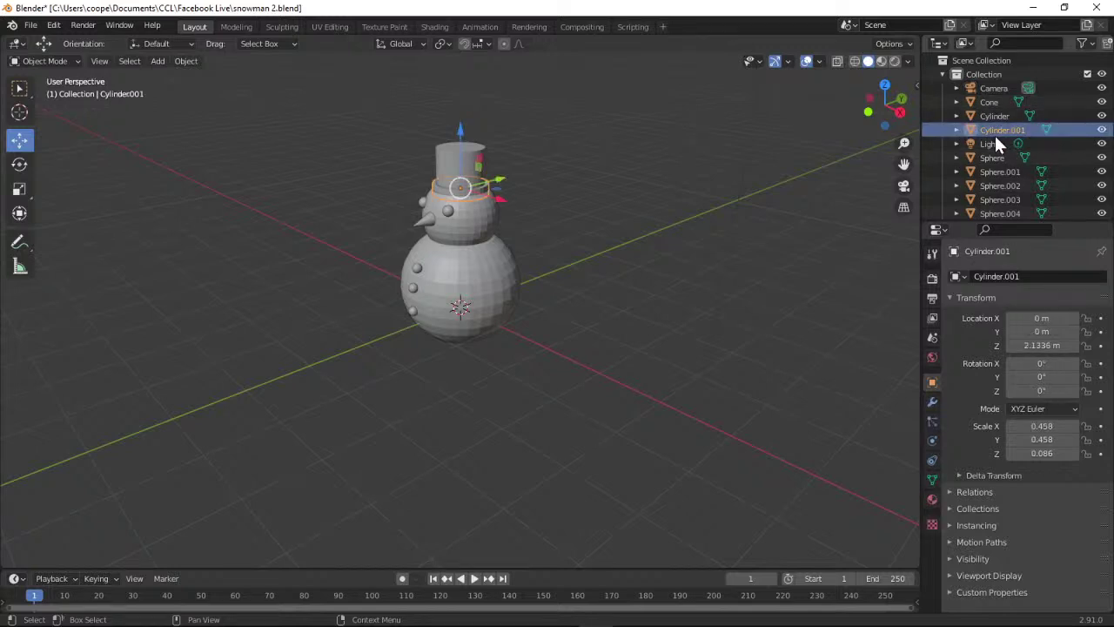
pyautogui.click(997, 145)
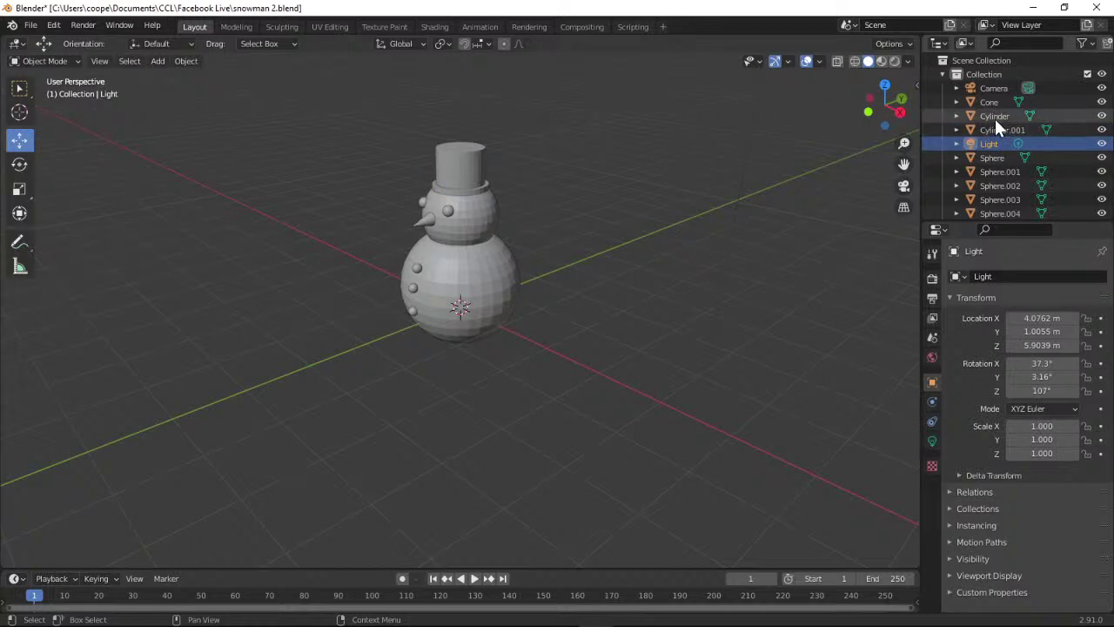
pyautogui.click(994, 118)
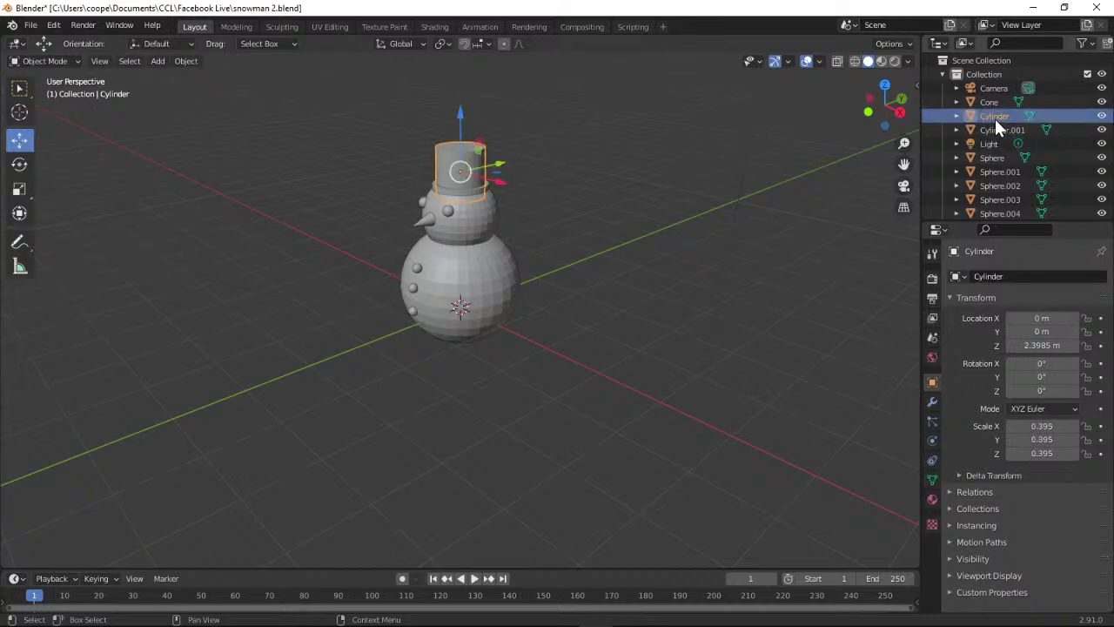
pyautogui.click(994, 129)
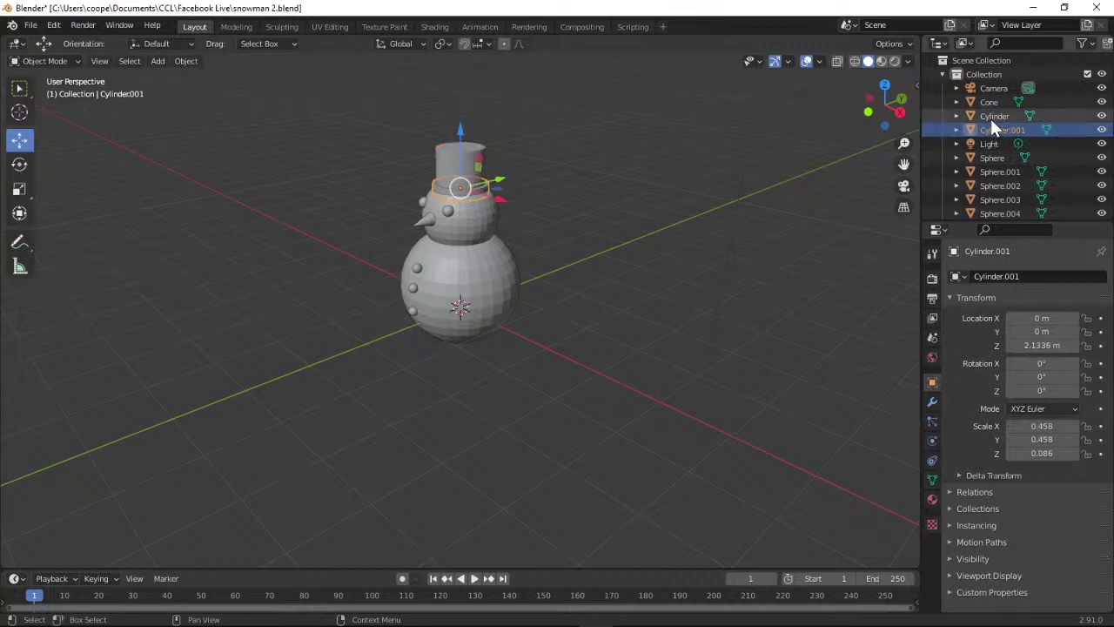
pyautogui.click(990, 118)
pyautogui.click(990, 126)
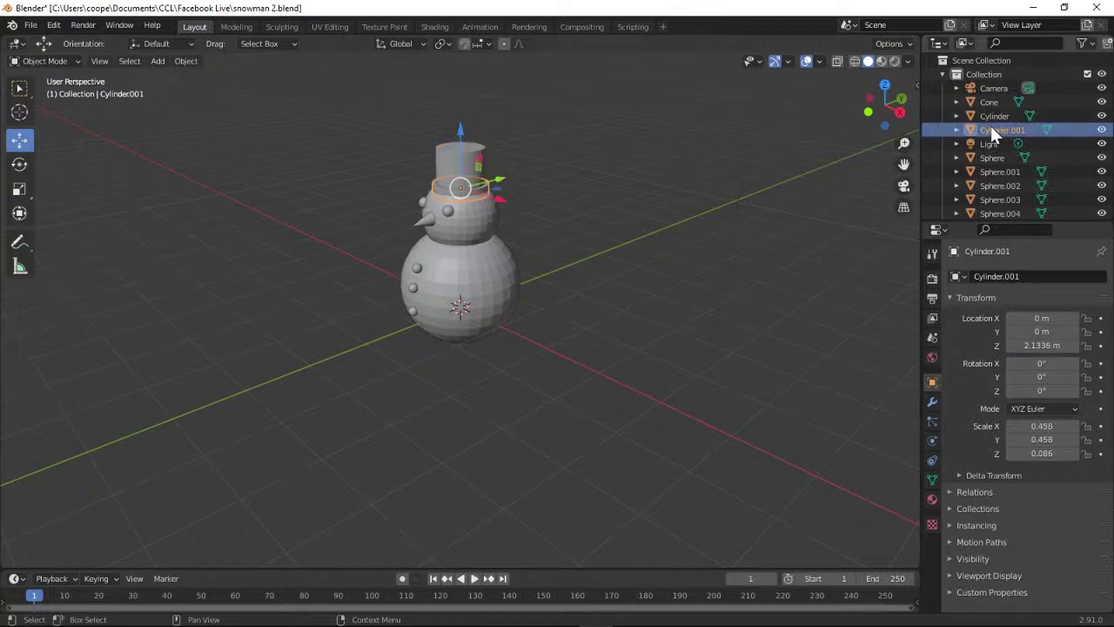
pyautogui.click(989, 119)
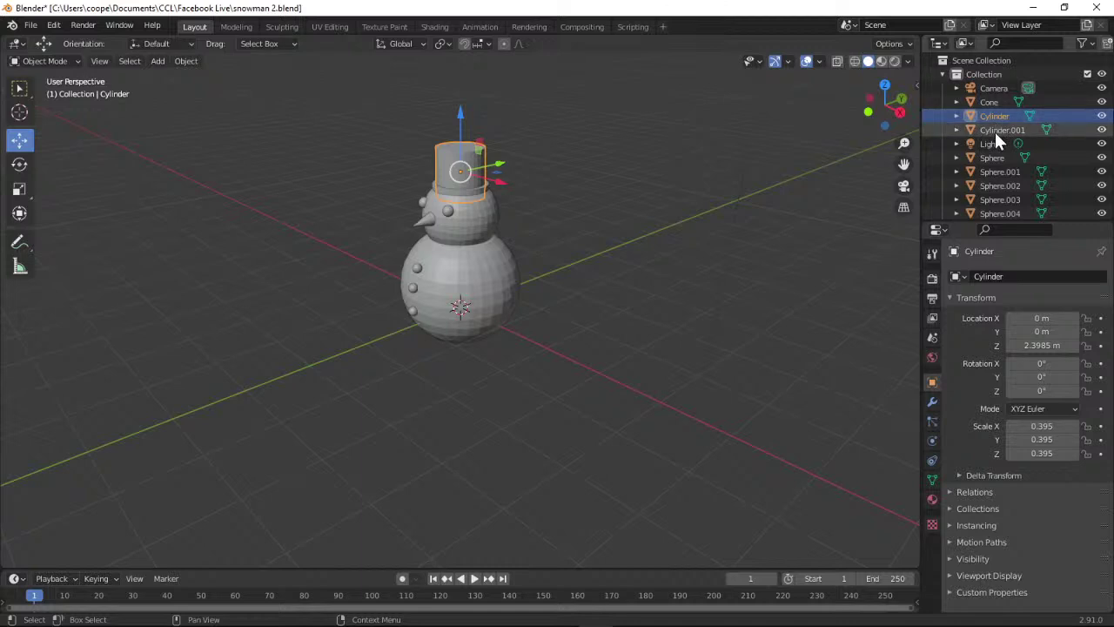
# Check the tutorial, then show the hat Cylinder's Material Properties.
pyautogui.click(1034, 14)
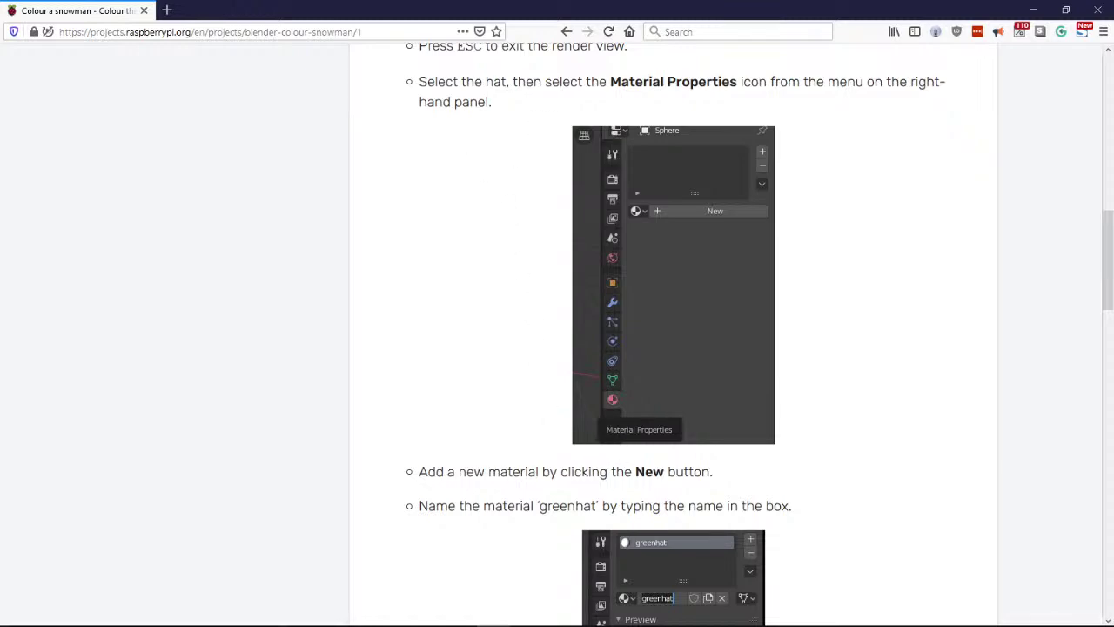
pyautogui.hotkey('alt', 'Tab')
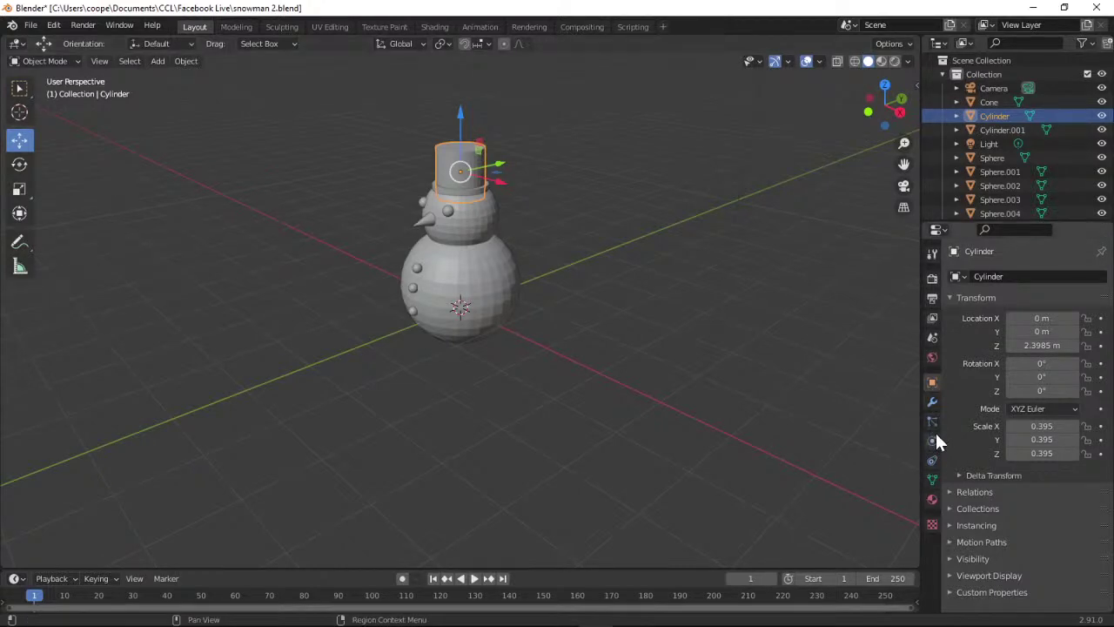
pyautogui.click(932, 501)
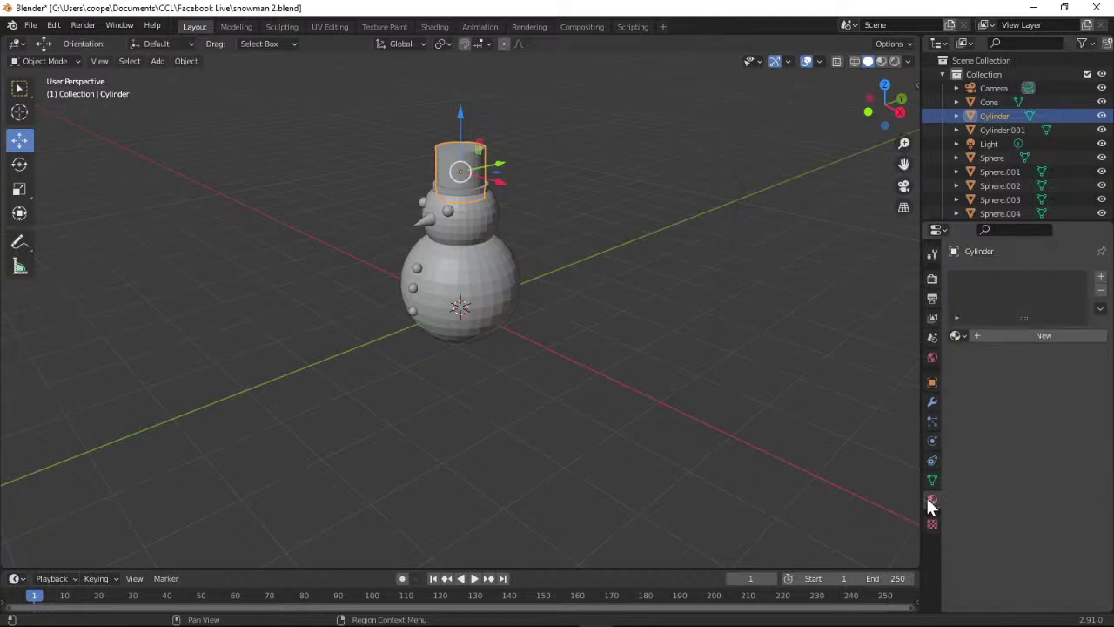
# Copy the material name 'greenhat' from the tutorial page.
pyautogui.click(1029, 7)
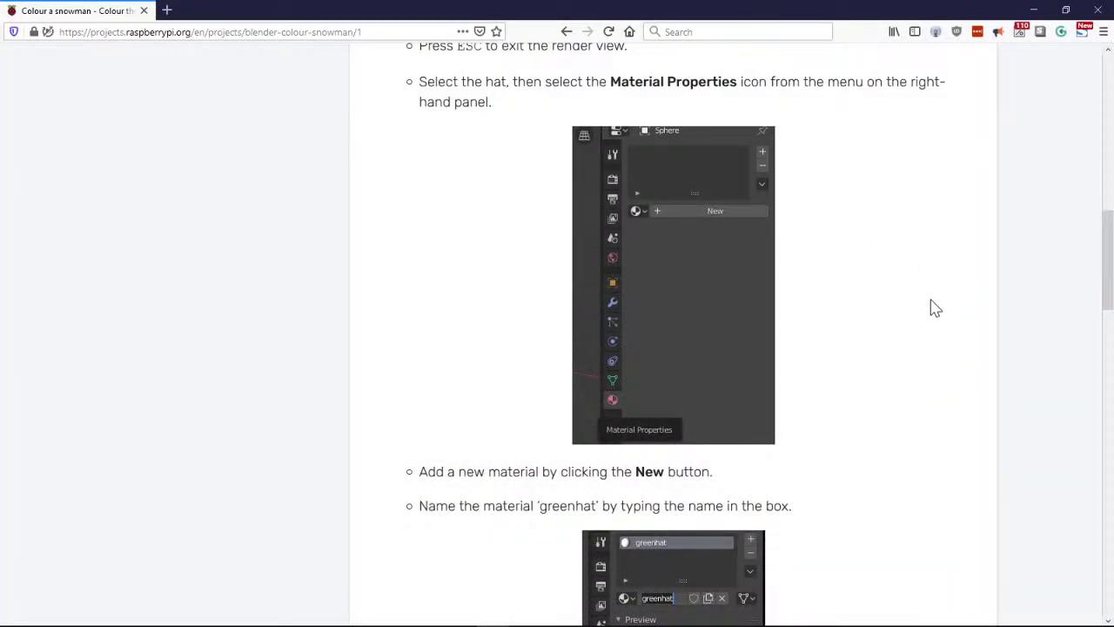
pyautogui.scroll(-5, 940, 301)
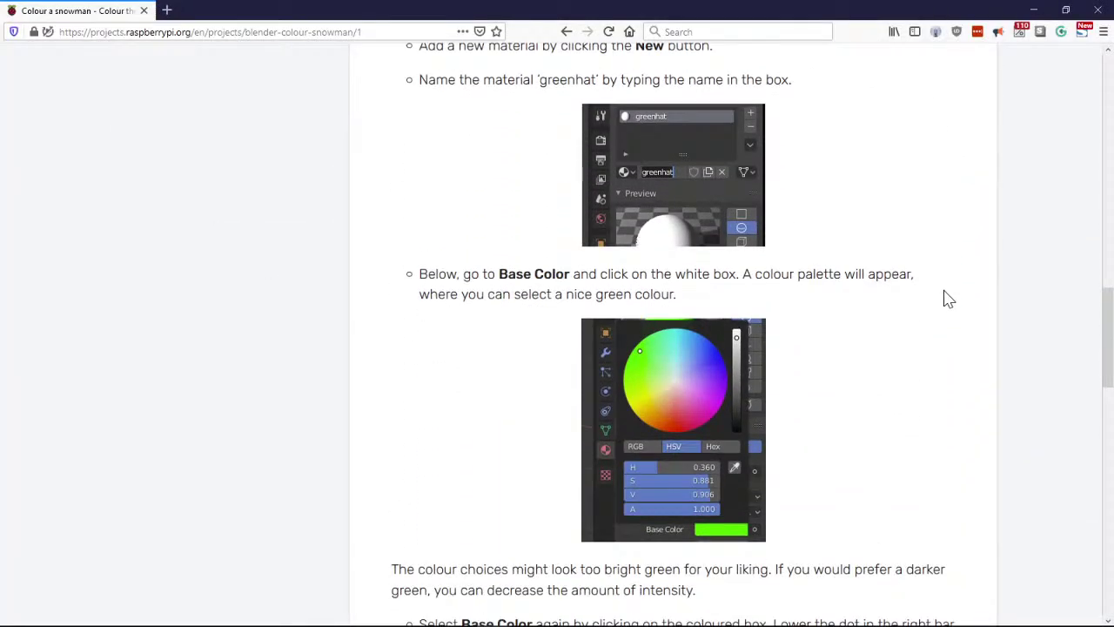
pyautogui.scroll(1, 582, 145)
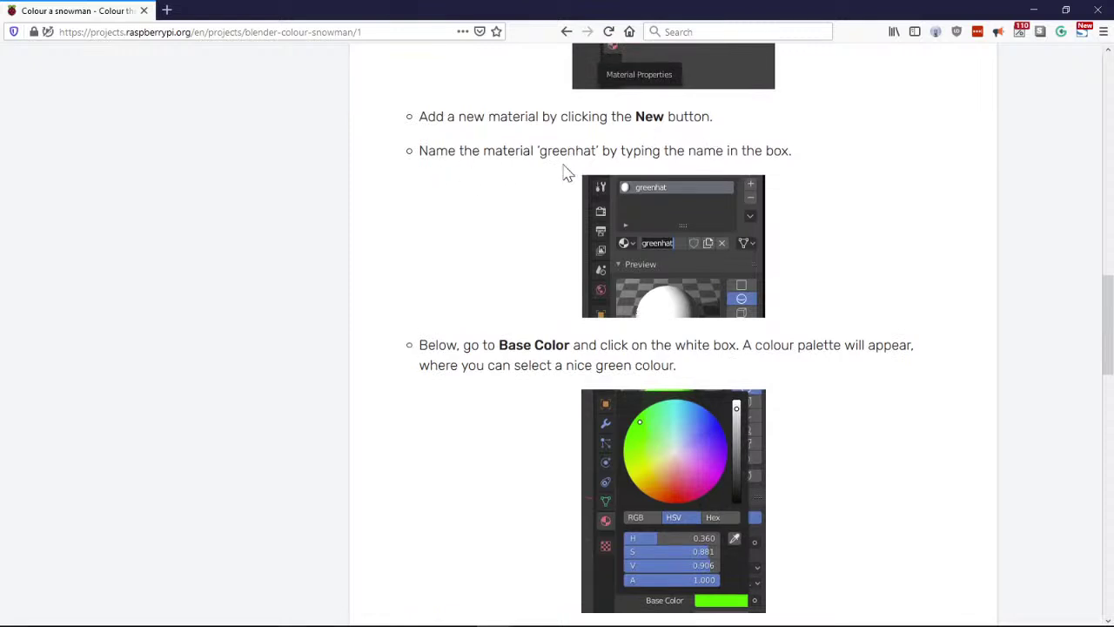
pyautogui.moveTo(597, 152); pyautogui.dragTo(540, 152)
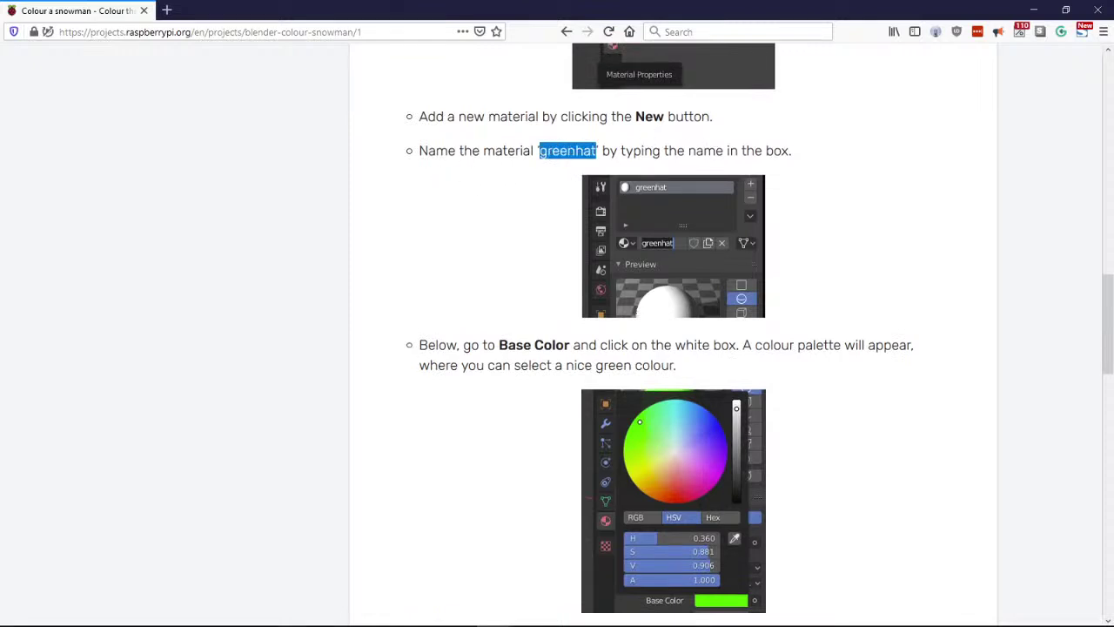
pyautogui.rightClick(550, 154)
pyautogui.click(570, 162)
pyautogui.click(566, 169)
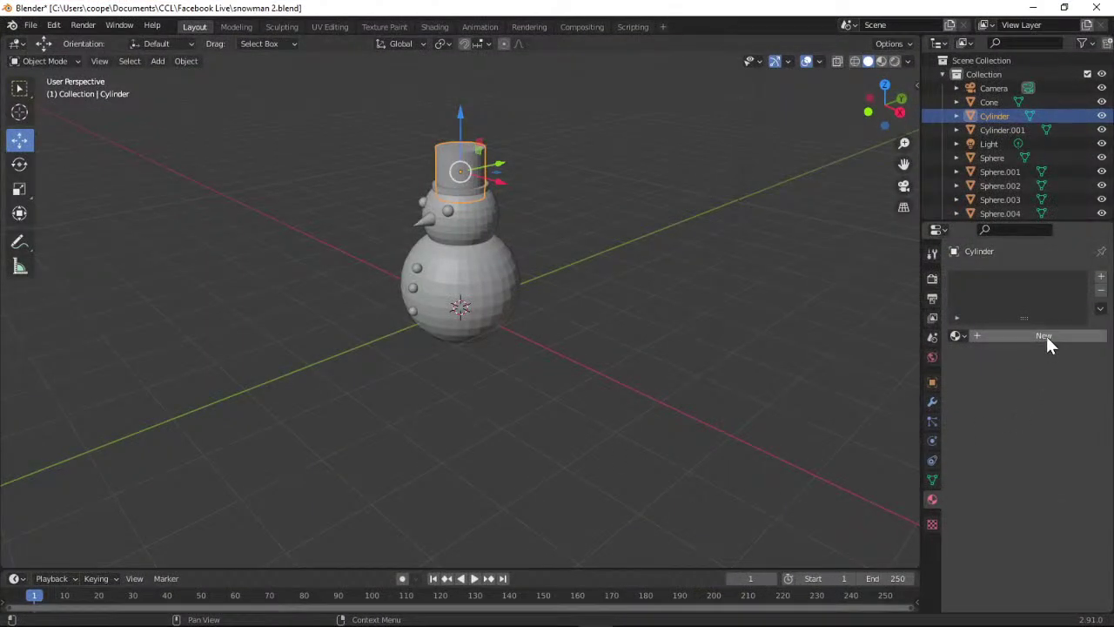
# Add a new material to the hat Cylinder and rename Material.001 to 'greenhat'.
pyautogui.click(1046, 335)
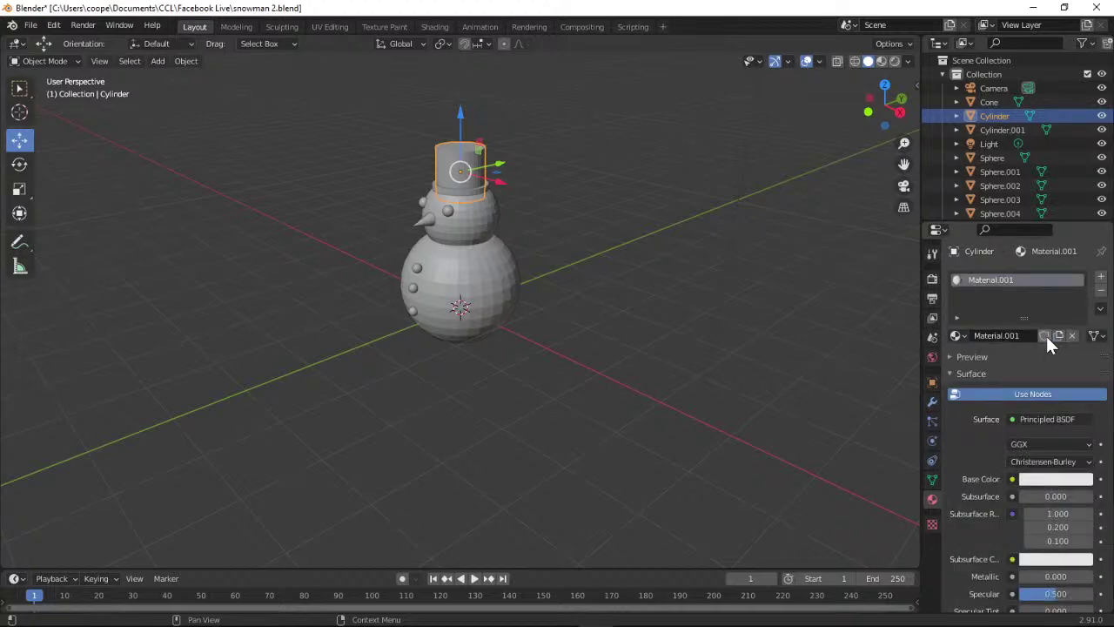
pyautogui.doubleClick(1014, 335)
pyautogui.click(974, 335)
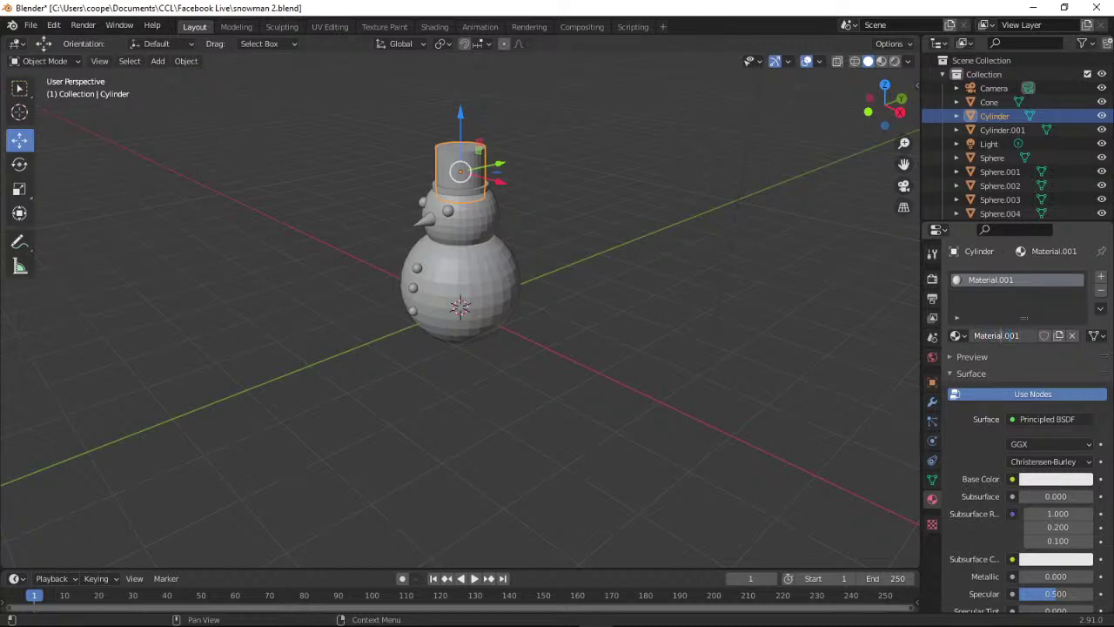
pyautogui.write('greenhat')
pyautogui.press('Delete')
pyautogui.press('Delete')
pyautogui.press('Delete')
pyautogui.press('Delete')
pyautogui.press('BackSpace')
pyautogui.press('BackSpace')
pyautogui.press('BackSpace')
pyautogui.press('BackSpace')
pyautogui.press('BackSpace')
pyautogui.press('BackSpace')
pyautogui.press('BackSpace')
pyautogui.press('BackSpace')
pyautogui.press('BackSpace')
pyautogui.press('BackSpace')
pyautogui.press('BackSpace')
pyautogui.press('BackSpace')
pyautogui.press('BackSpace')
pyautogui.press('BackSpace')
pyautogui.press('BackSpace')
pyautogui.write('greenhat')
pyautogui.press('Return')
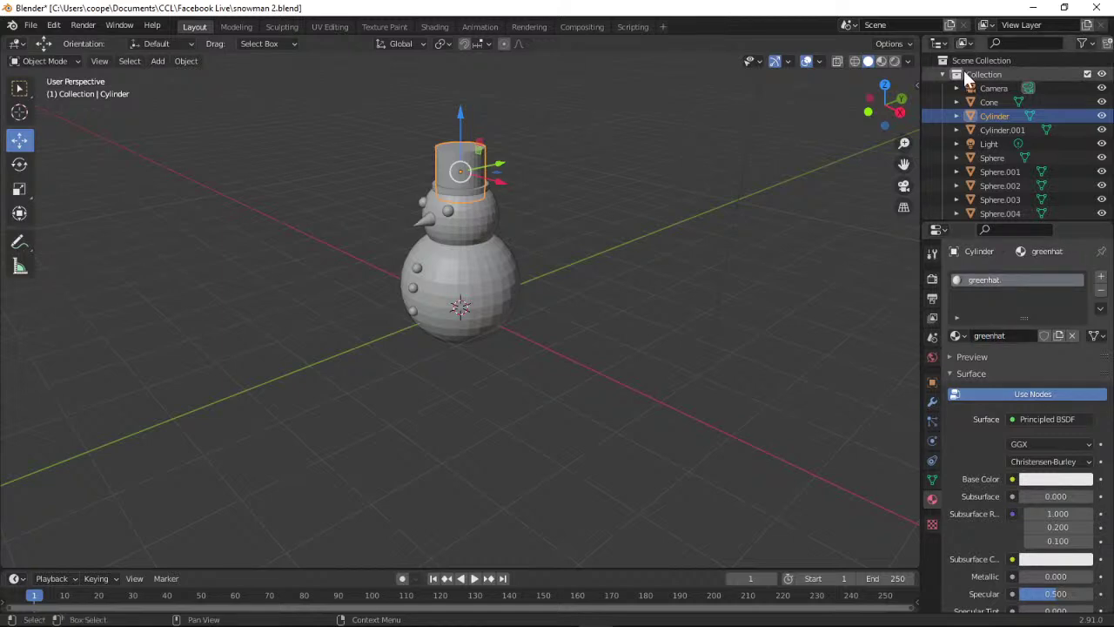
# Scroll ahead to the tutorial's next hat-colouring step.
pyautogui.click(1033, 8)
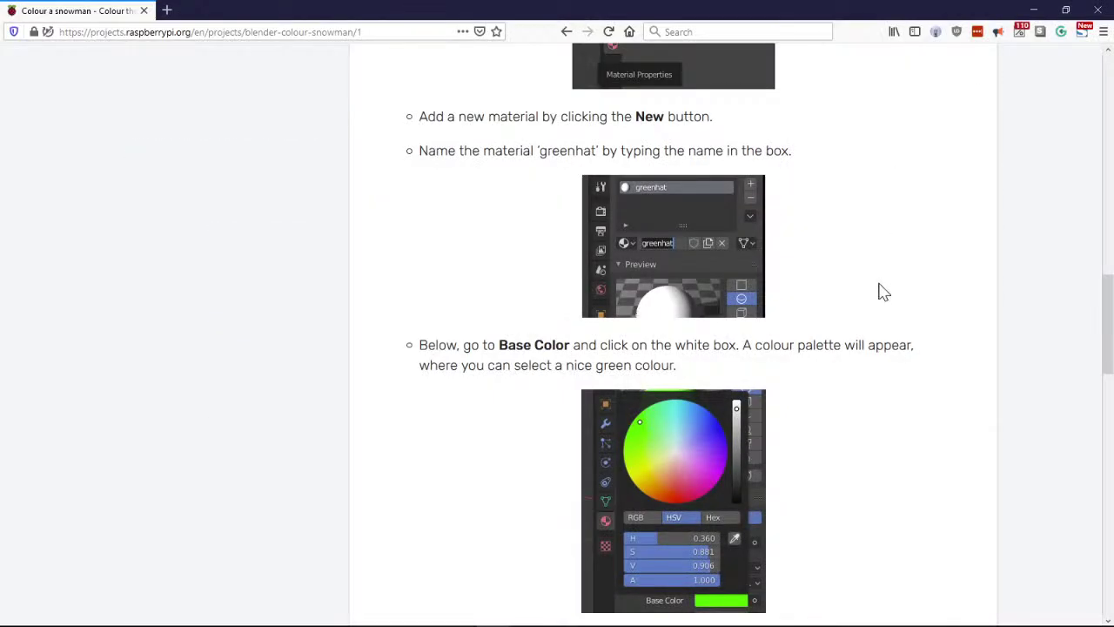
pyautogui.scroll(-1, 903, 261)
pyautogui.scroll(-4, 903, 261)
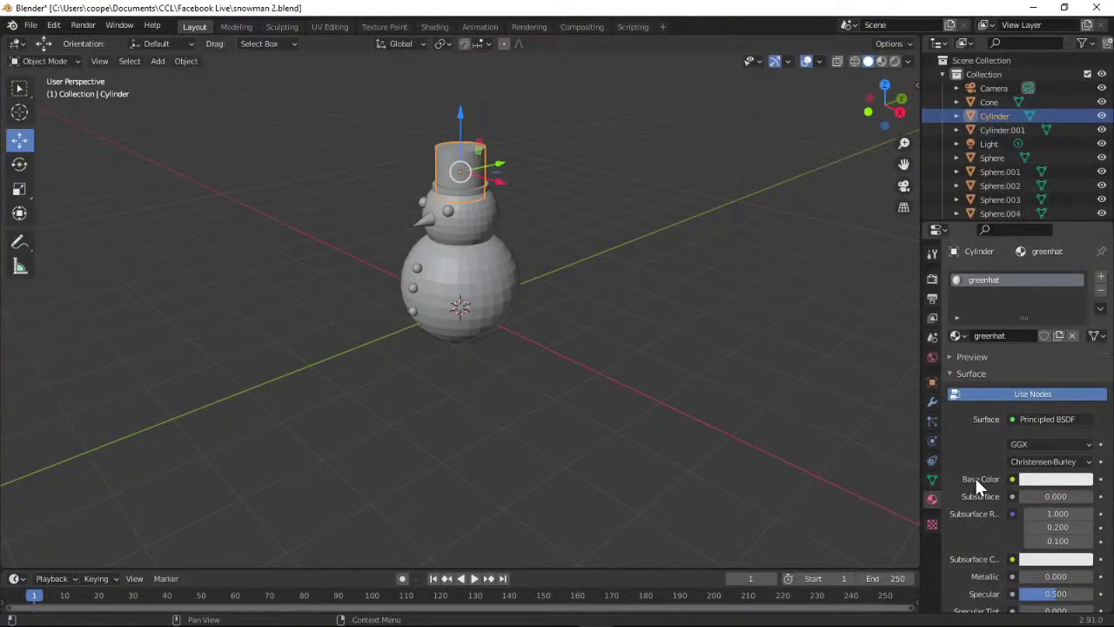
# Set the greenhat Base Color to green, then lower its value to a darker green.
pyautogui.click(1035, 485)
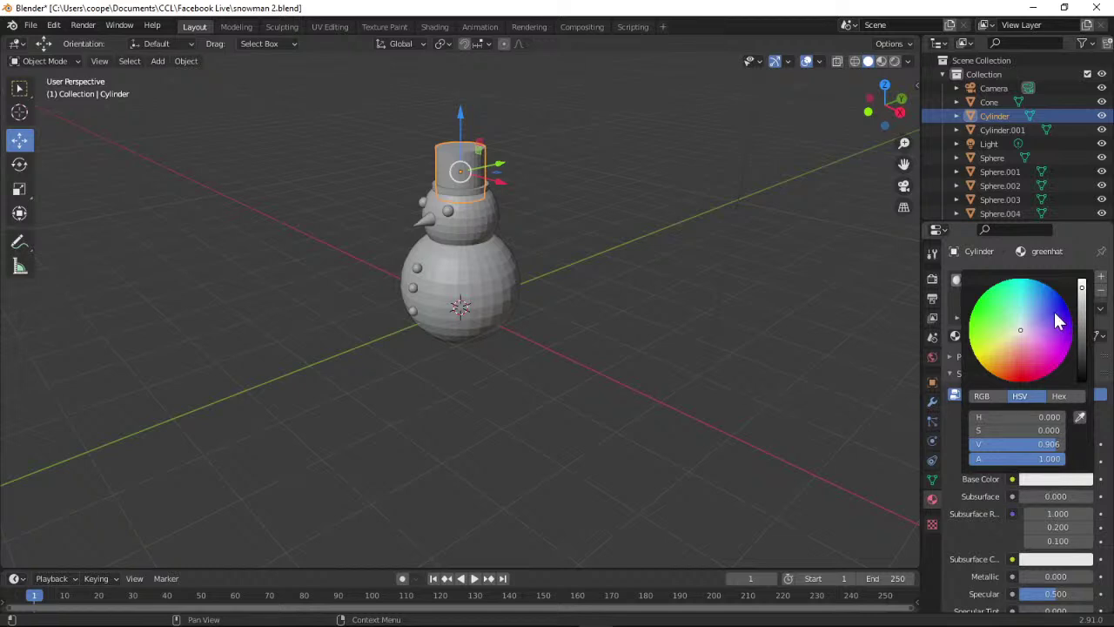
pyautogui.moveTo(1023, 334); pyautogui.dragTo(986, 306)
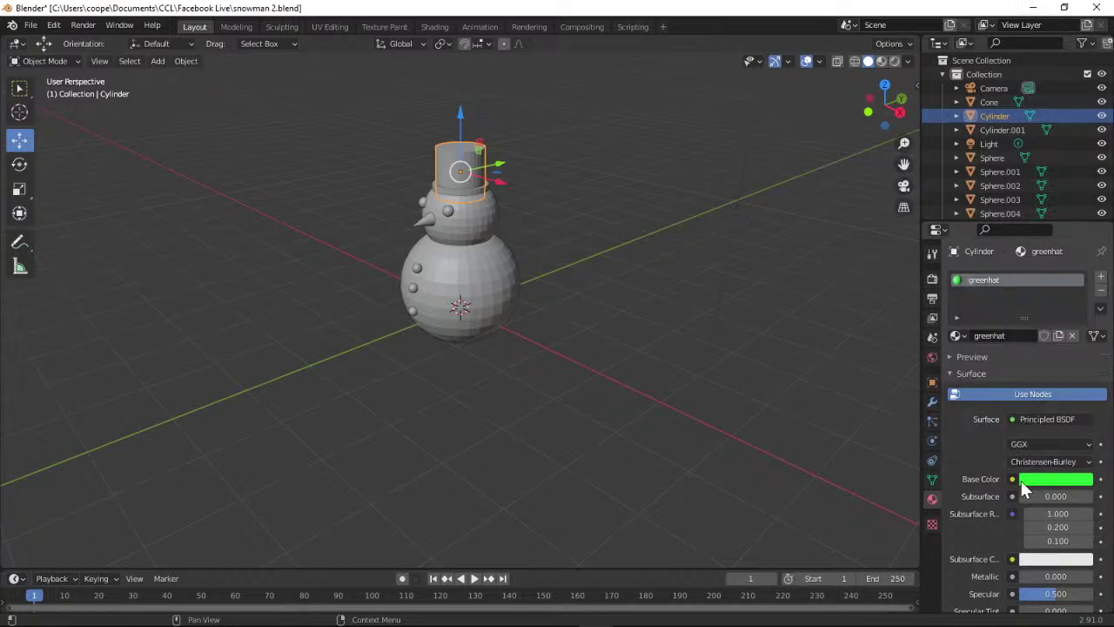
pyautogui.click(1033, 8)
pyautogui.click(1037, 478)
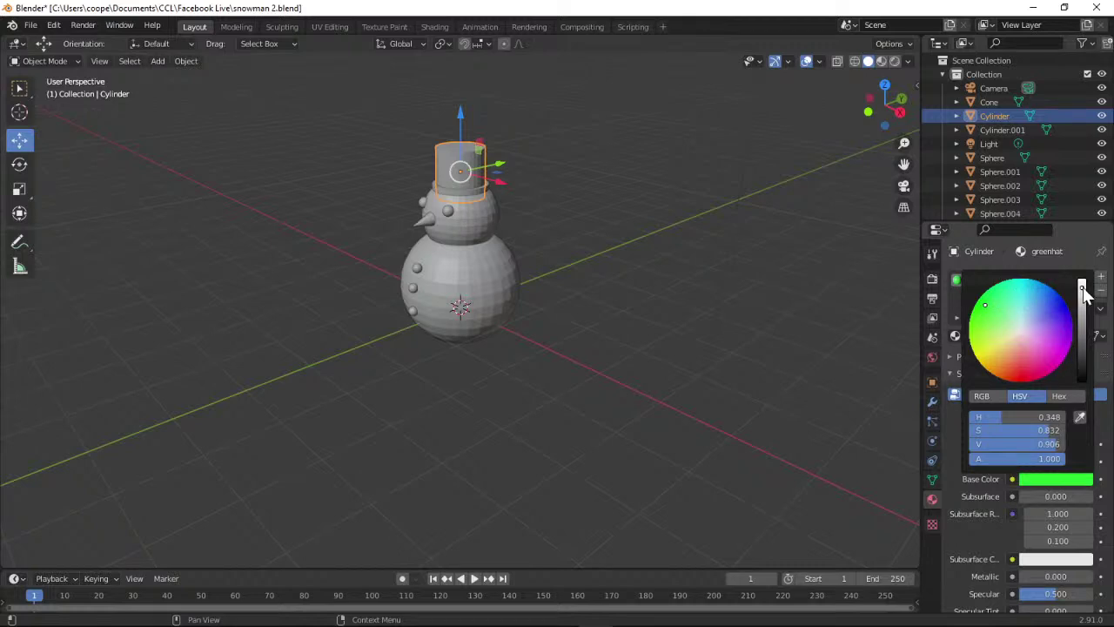
pyautogui.click(1081, 288)
pyautogui.moveTo(1081, 288); pyautogui.dragTo(1081, 333)
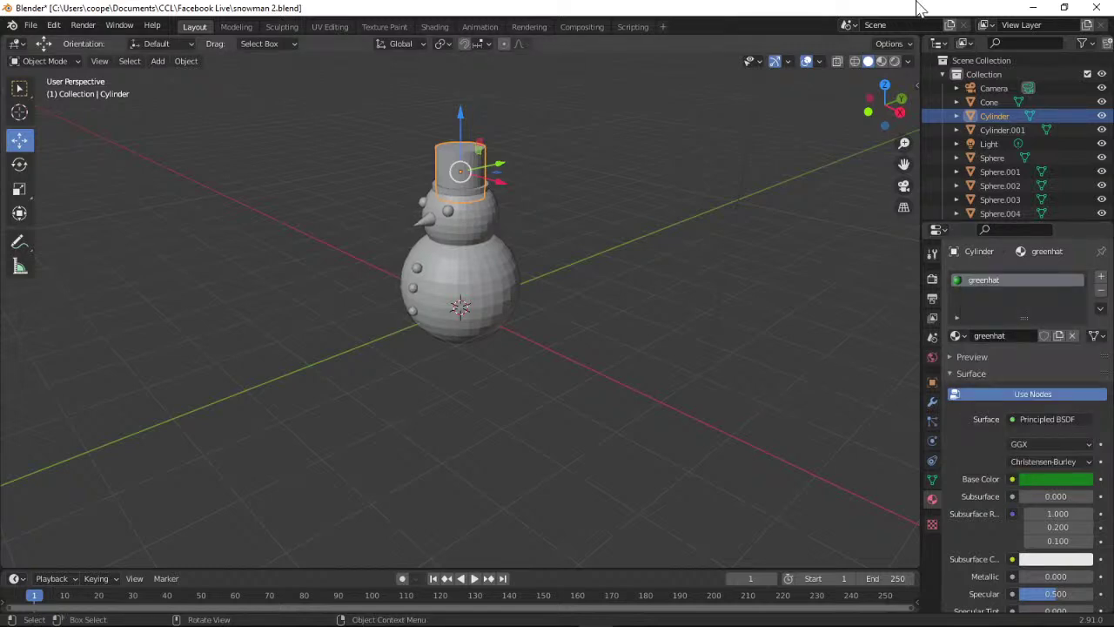
pyautogui.click(1032, 8)
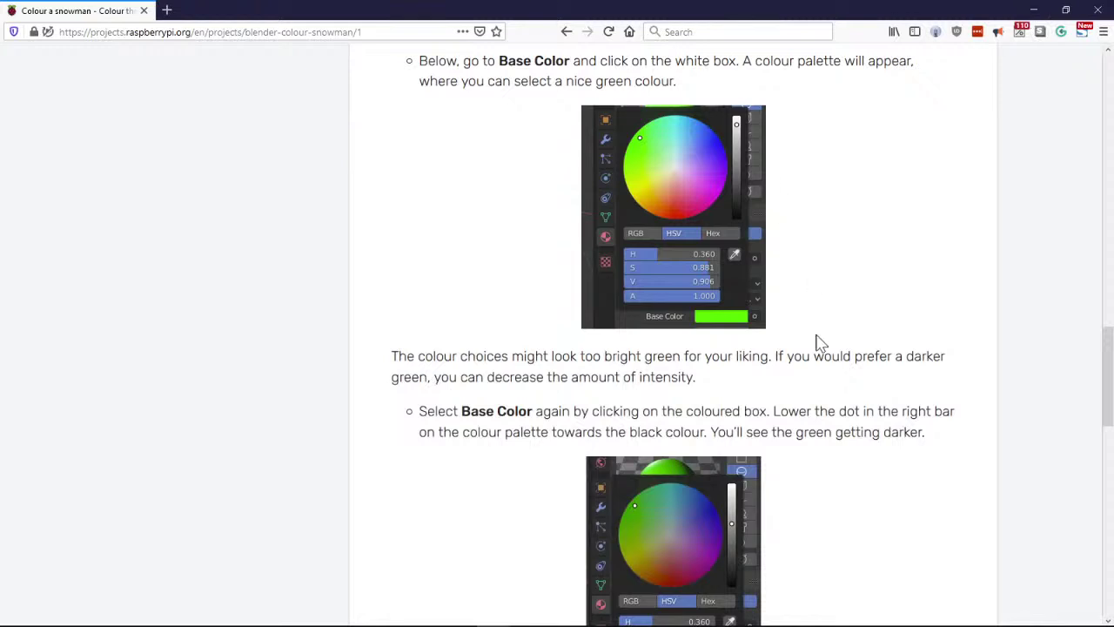
# Scroll past the tutorial's green-hat render image and return to the snowman scene.
pyautogui.scroll(-3, 938, 374)
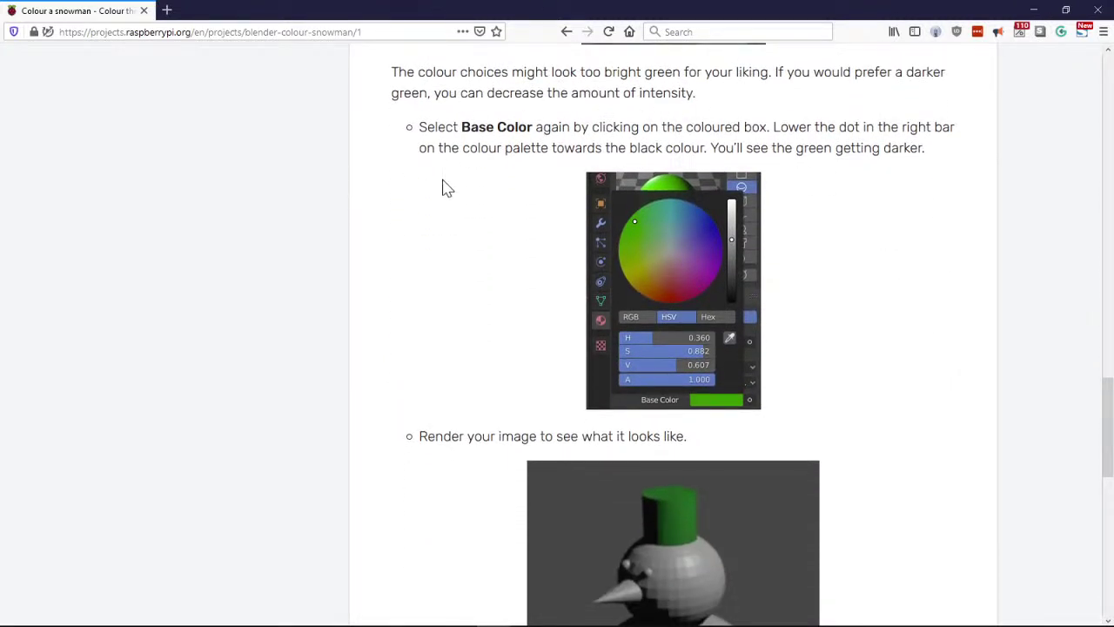
pyautogui.scroll(-1, 443, 182)
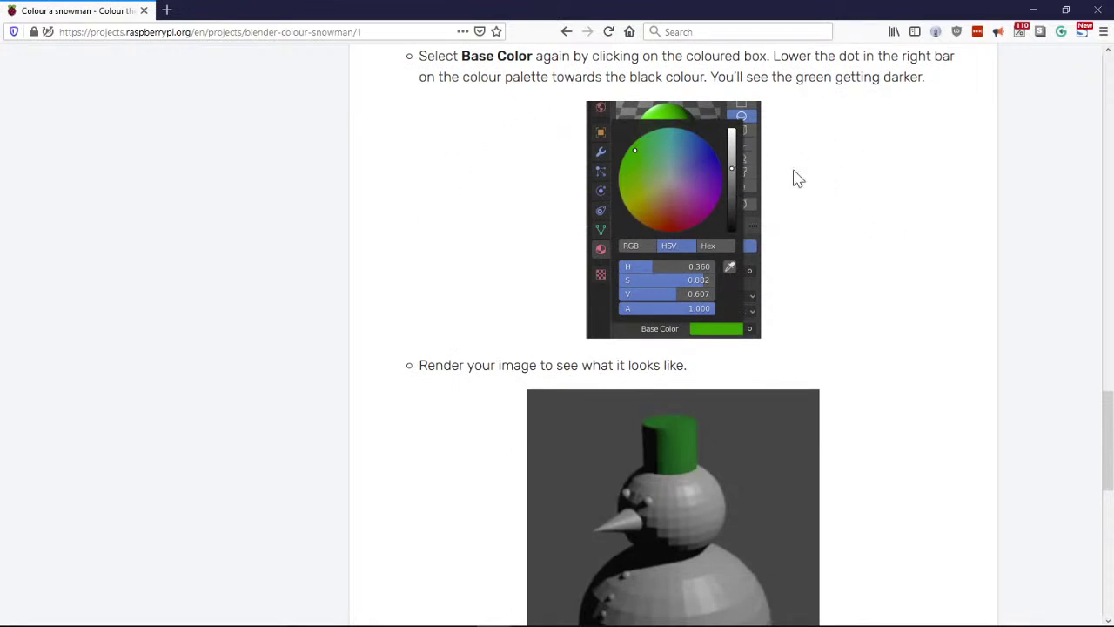
pyautogui.scroll(-1, 957, 250)
pyautogui.scroll(-2, 957, 250)
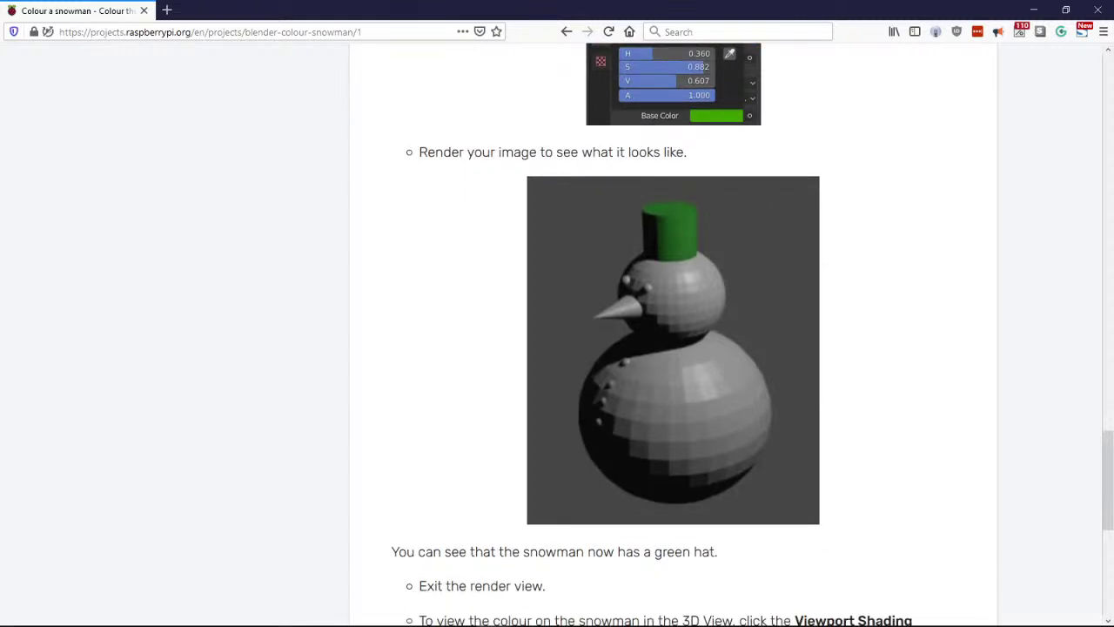
pyautogui.hotkey('alt', 'Tab')
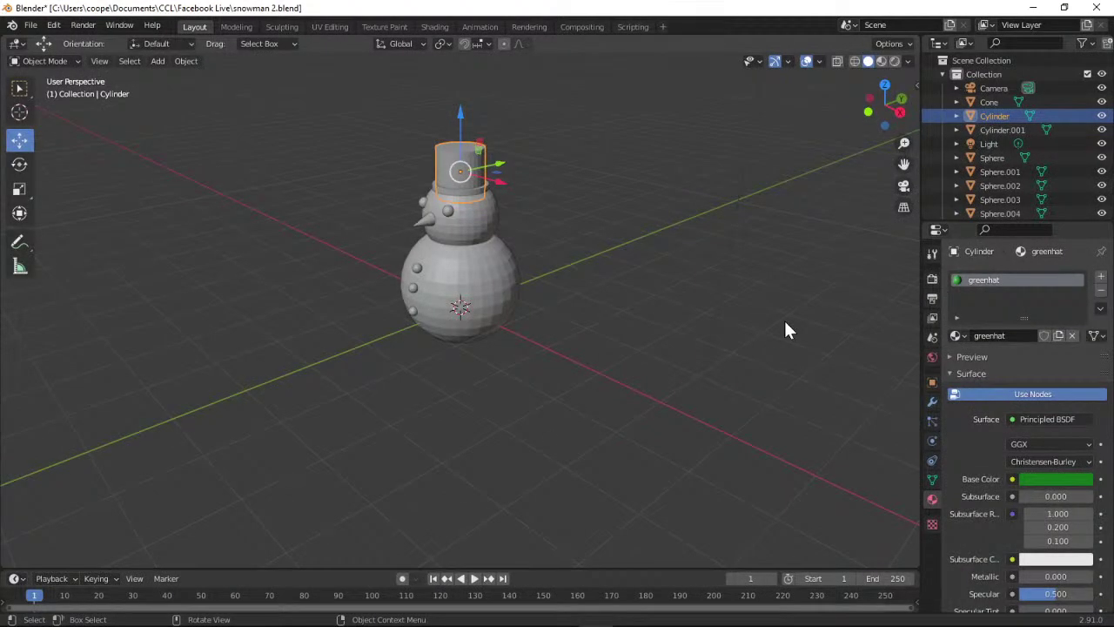
pyautogui.click(86, 27)
pyautogui.click(105, 42)
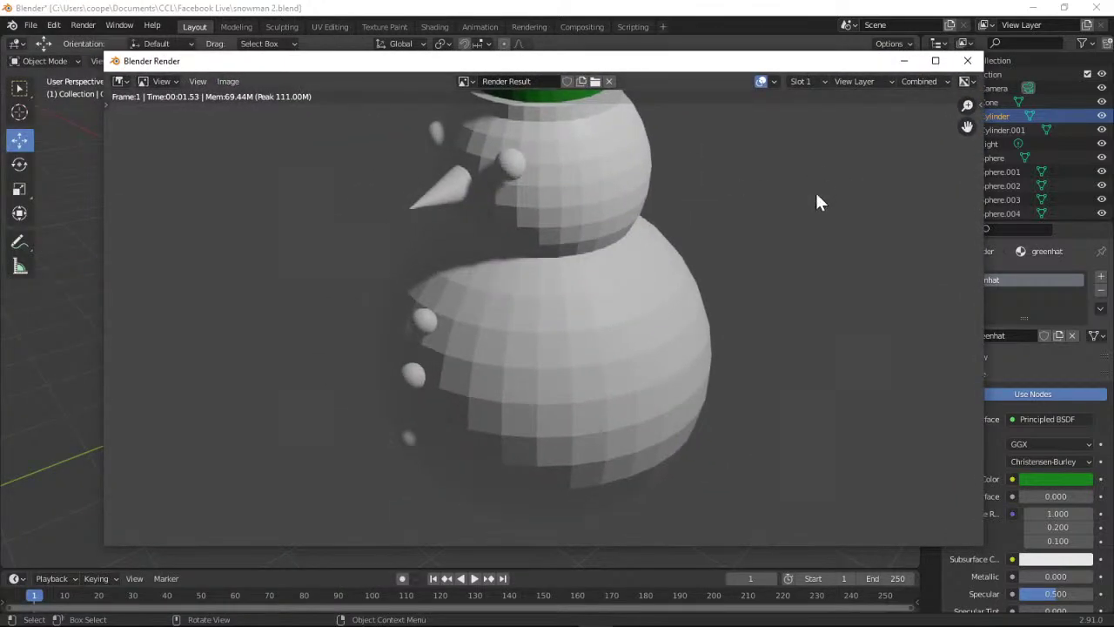
pyautogui.moveTo(967, 127)
pyautogui.mouseDown()
pyautogui.moveTo(967, 245)
pyautogui.moveTo(964, 105)
pyautogui.mouseUp()
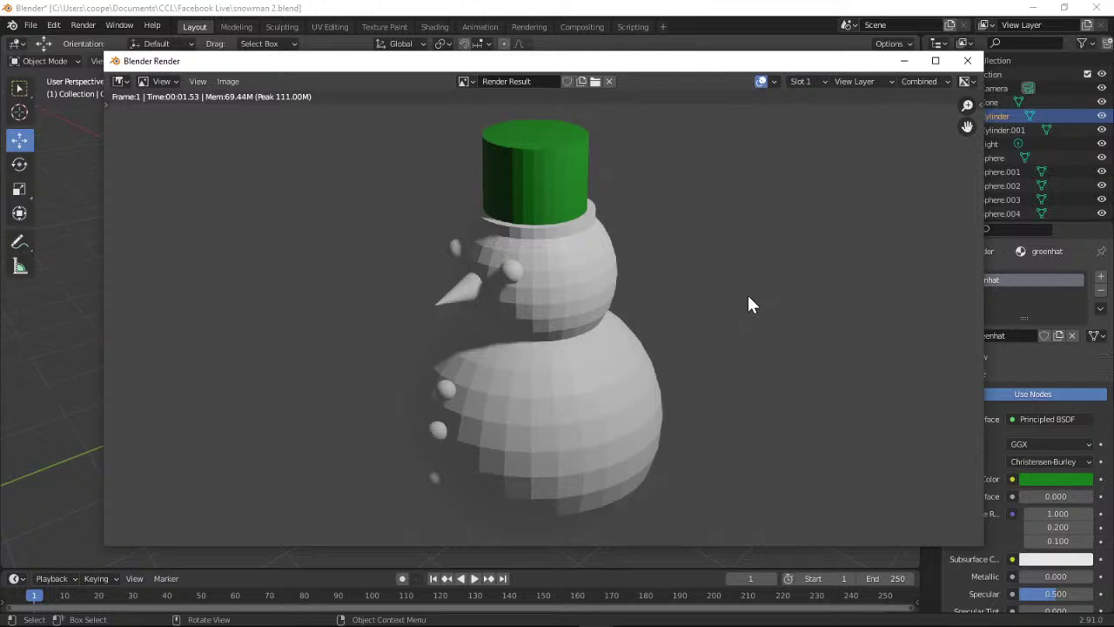
pyautogui.click(967, 61)
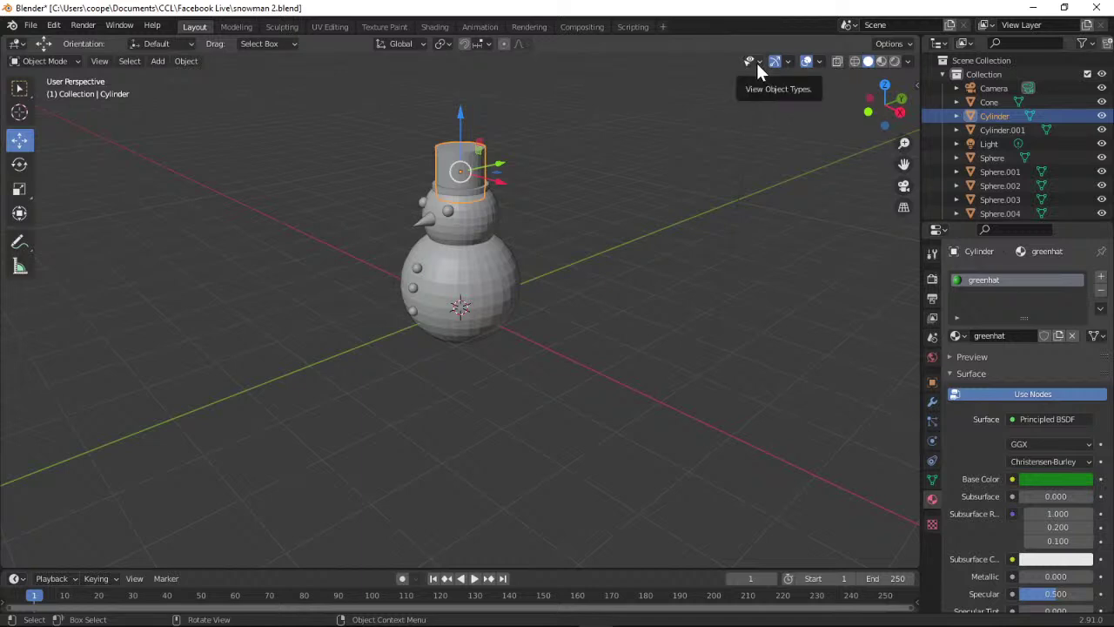
# Compare Wireframe, Solid and Material Preview shading, framing the hat and ending in Material Preview.
pyautogui.click(853, 62)
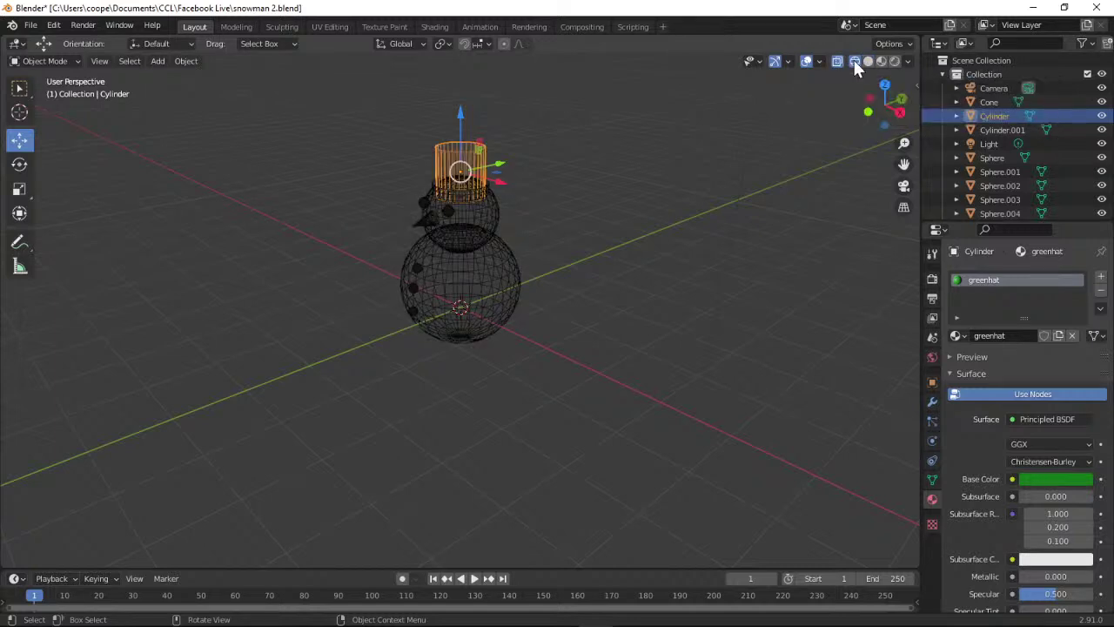
pyautogui.click(867, 61)
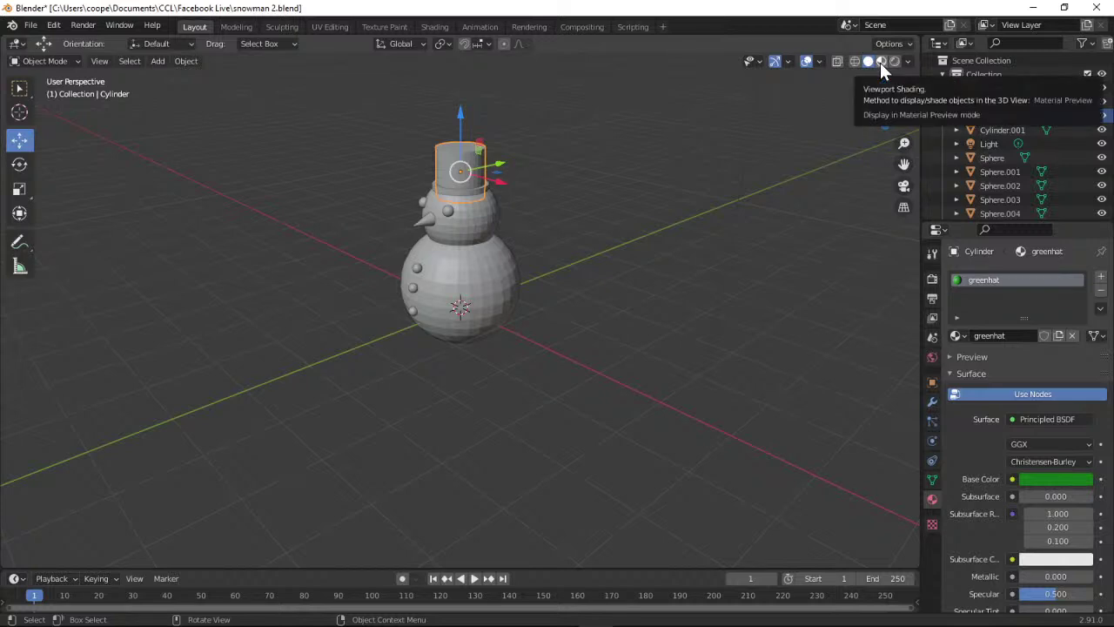
pyautogui.click(880, 62)
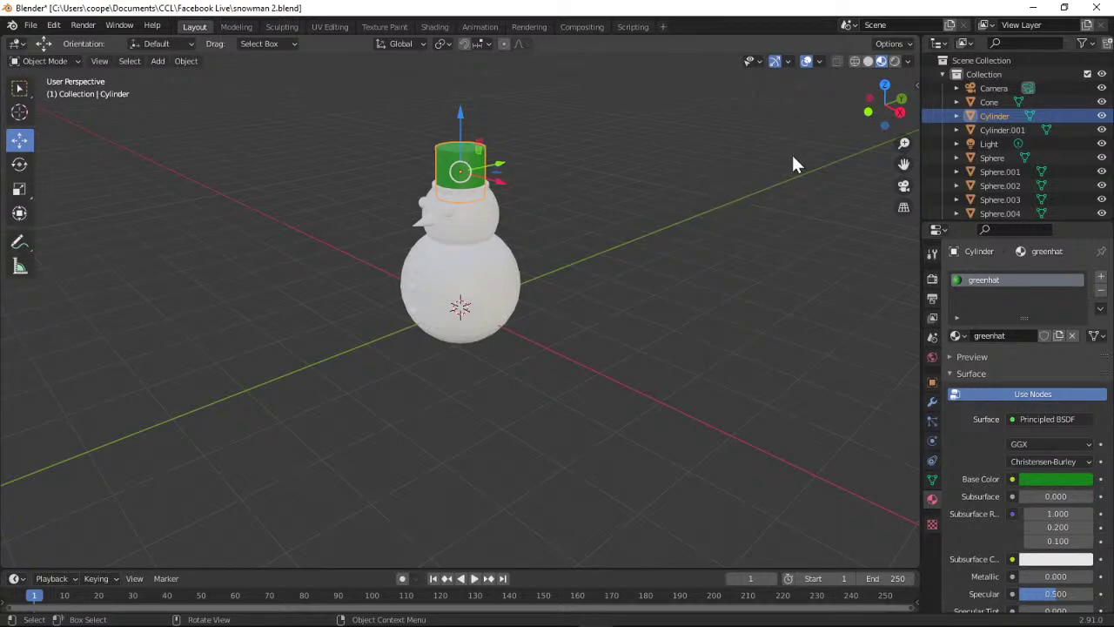
pyautogui.click(853, 63)
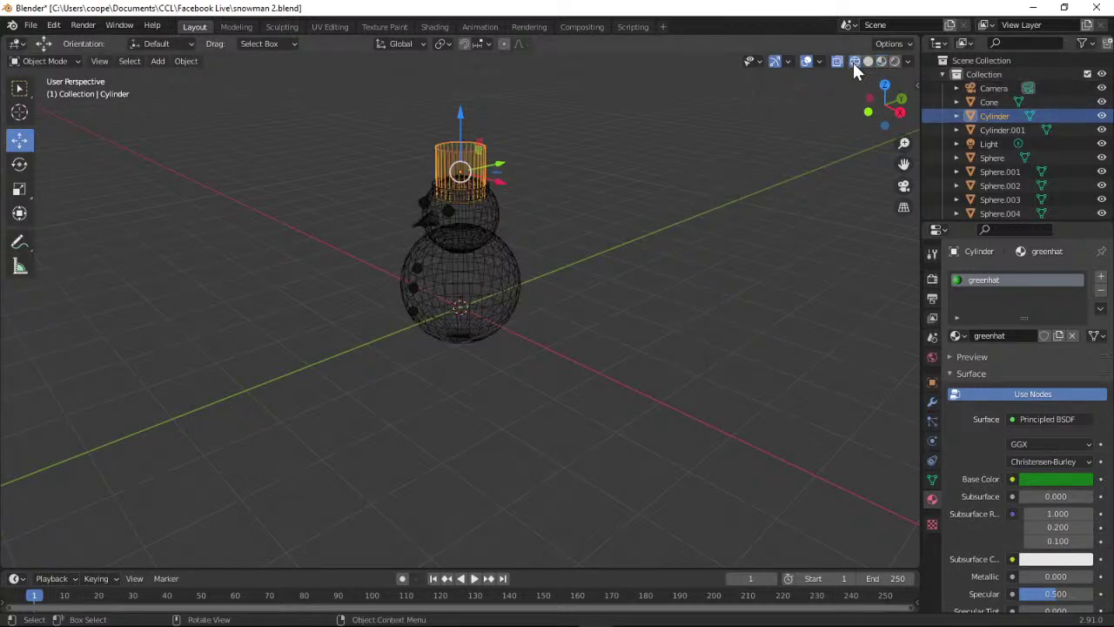
pyautogui.click(866, 62)
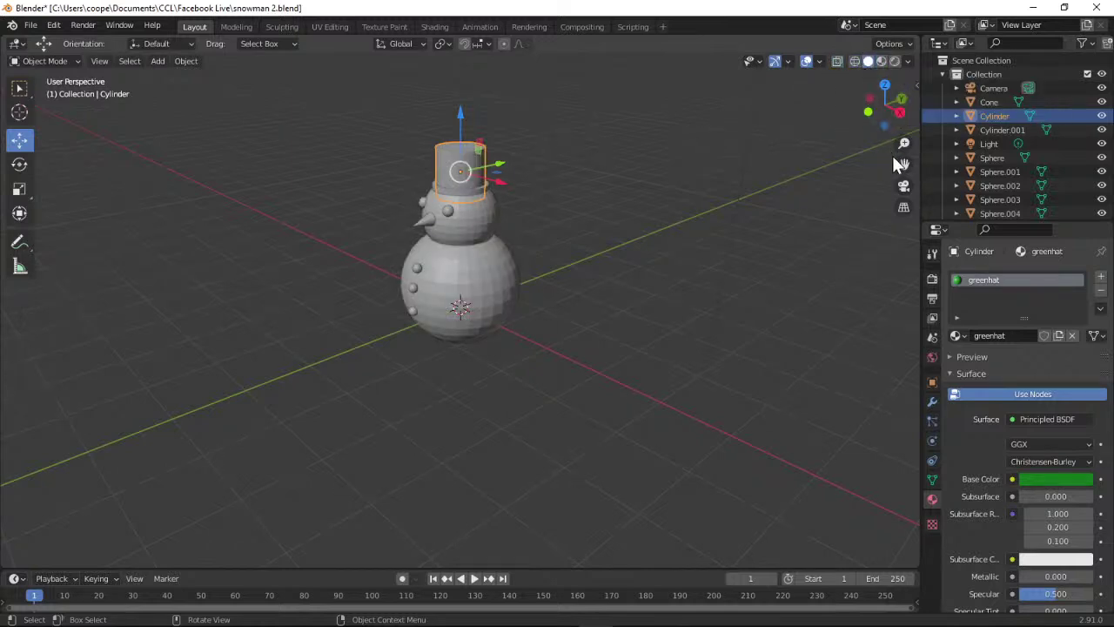
pyautogui.moveTo(903, 143); pyautogui.dragTo(904, 122)
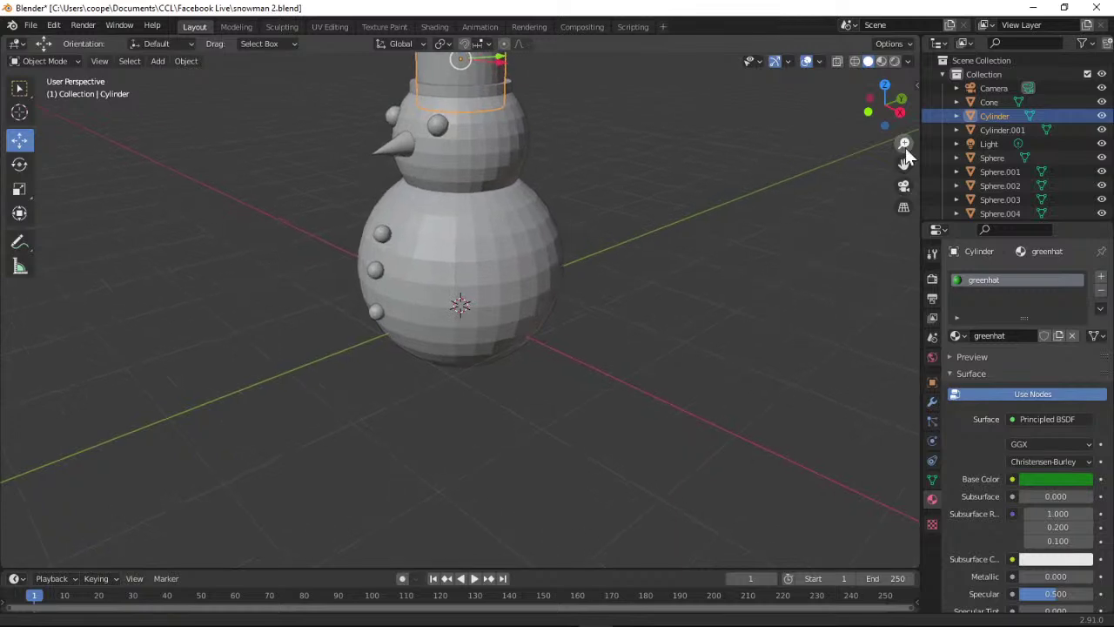
pyautogui.moveTo(903, 164); pyautogui.dragTo(903, 218)
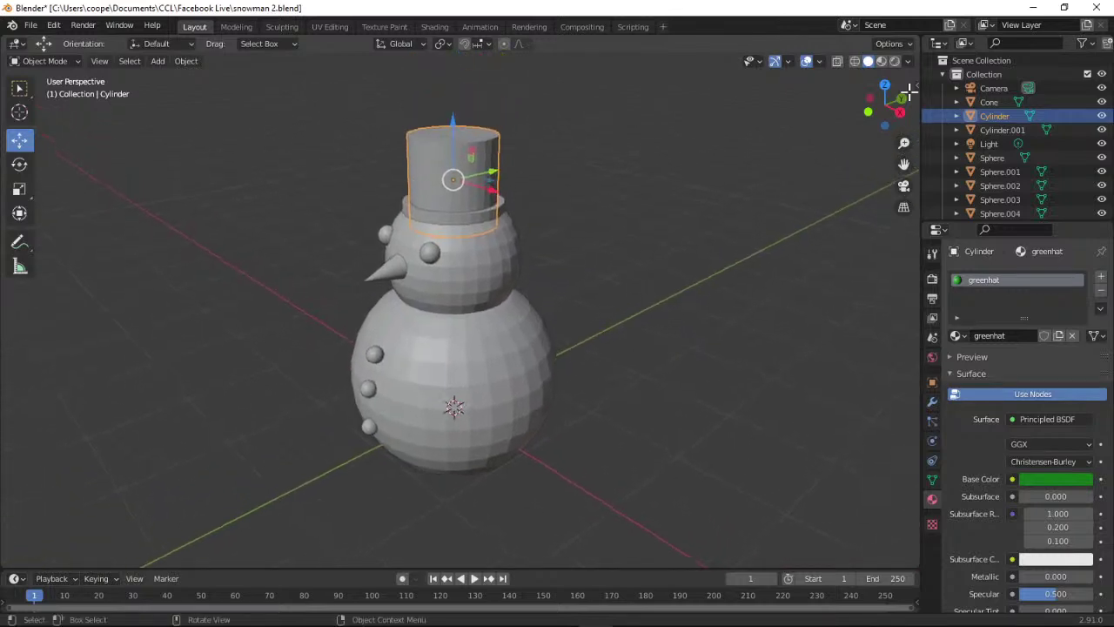
pyautogui.moveTo(905, 131); pyautogui.dragTo(905, 108)
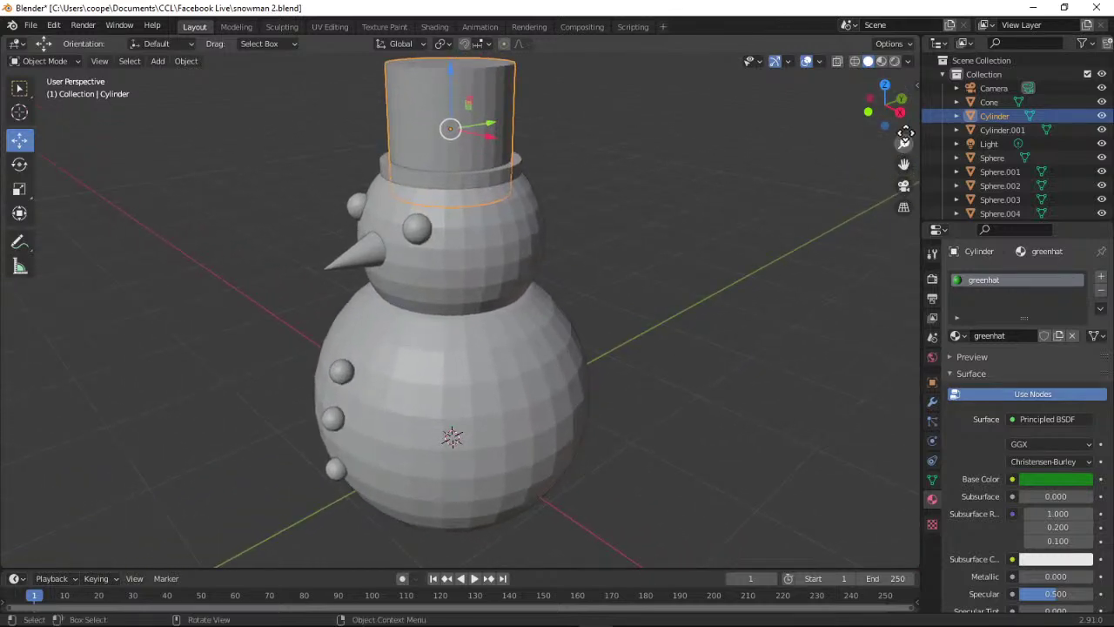
pyautogui.click(880, 61)
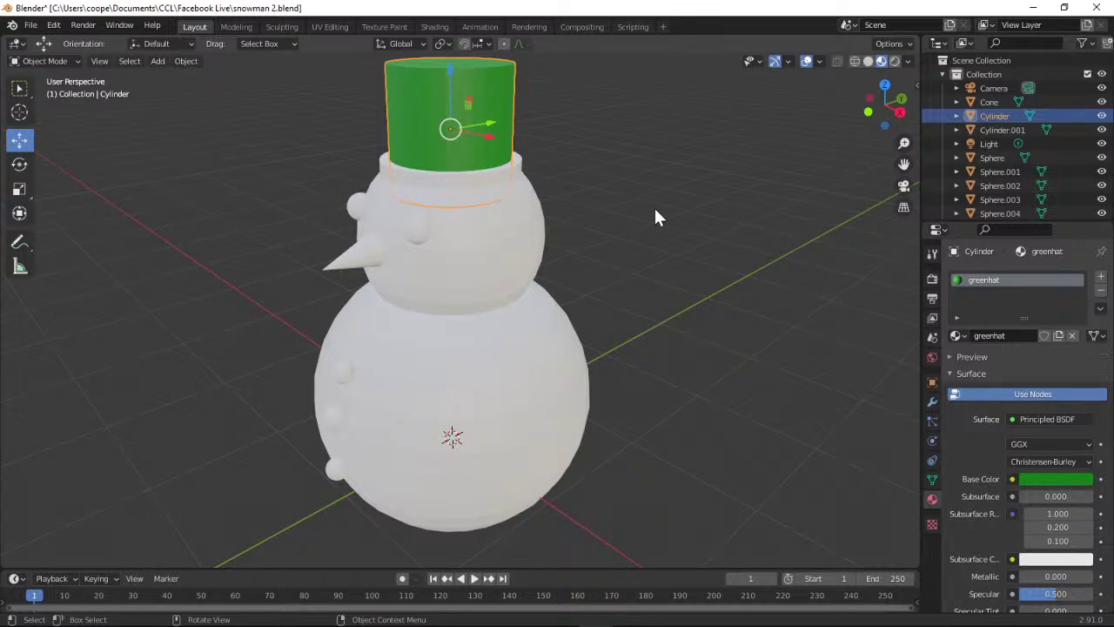
# Read the tutorial step on viewing the snowman's colours in 3D View.
pyautogui.click(1030, 8)
pyautogui.scroll(-3, 914, 252)
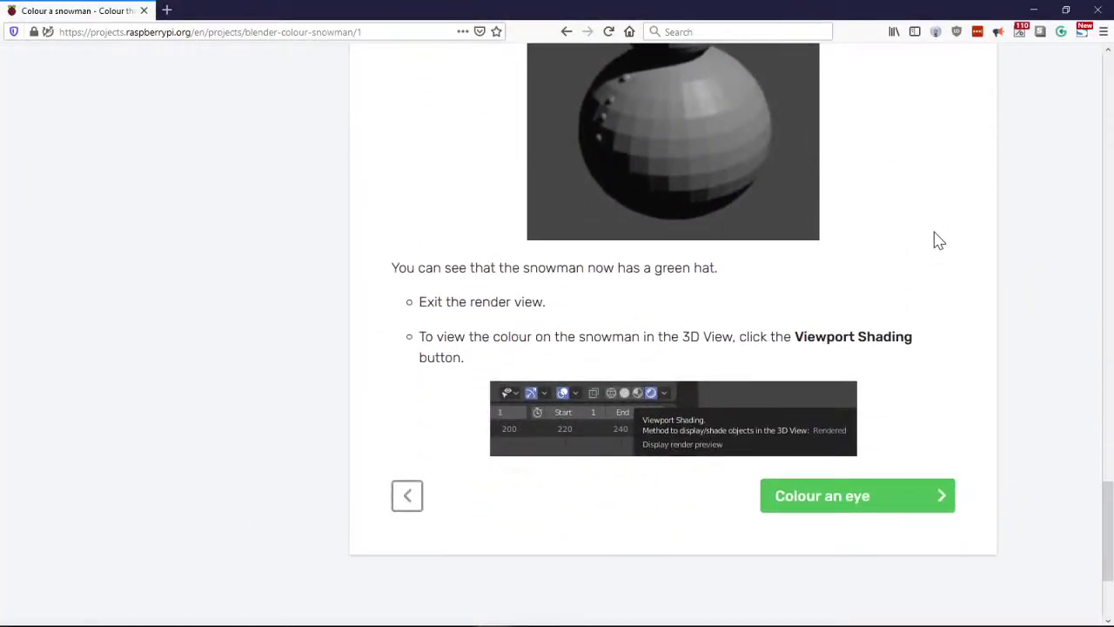
pyautogui.scroll(2, 938, 241)
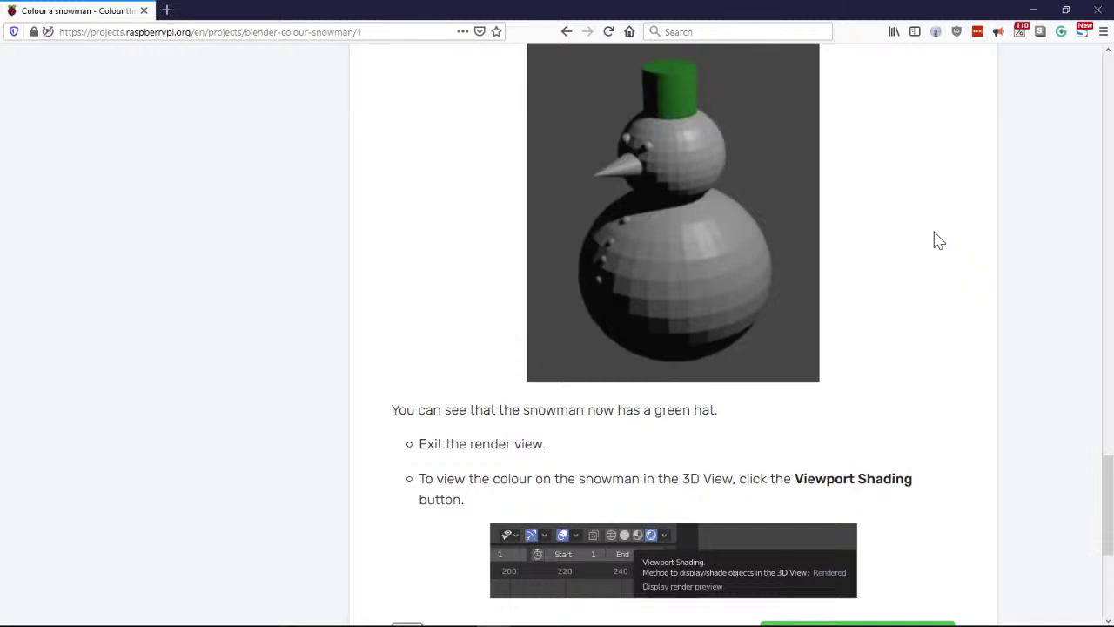
pyautogui.scroll(-3, 947, 338)
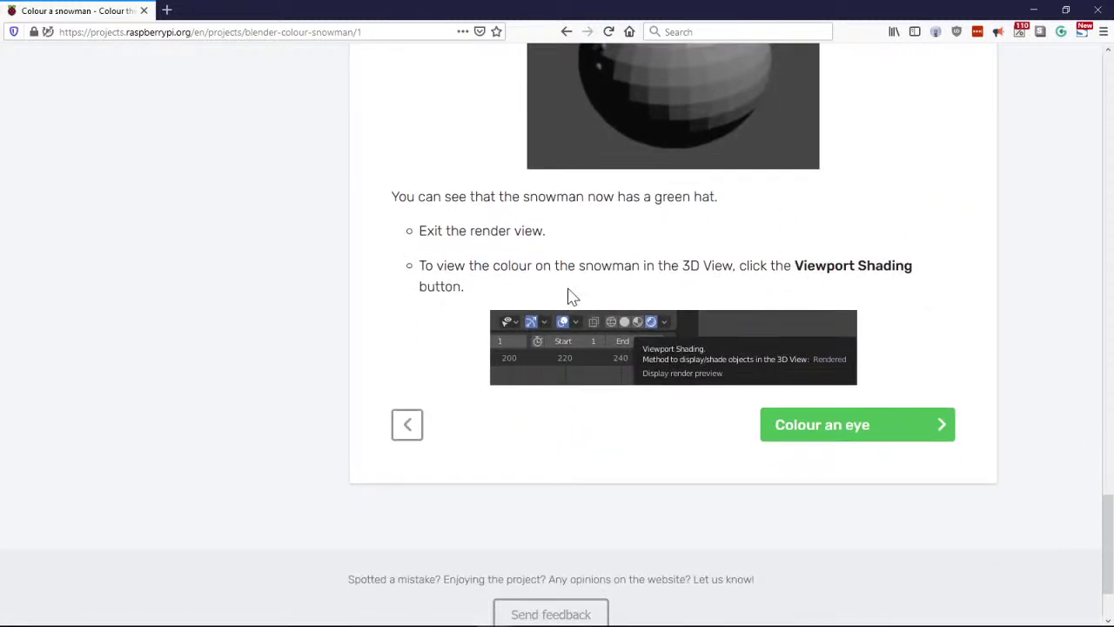
# Move the tutorial on to the 'Colour an eye' step.
pyautogui.click(822, 435)
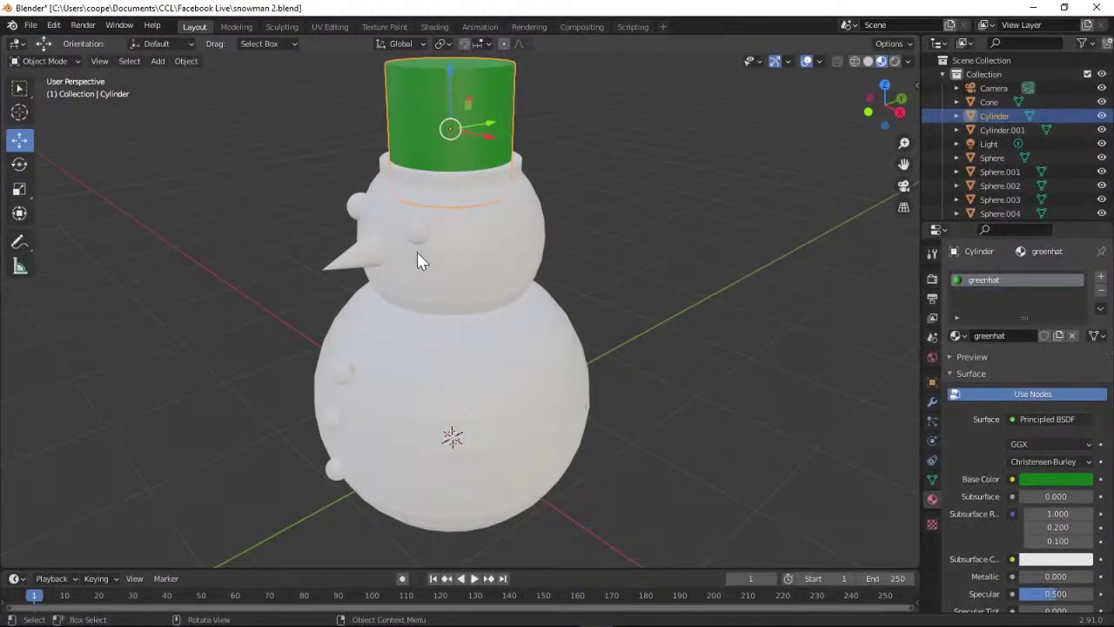
# Give the eye Sphere.003 a new material named 'coal' with a black Base Color.
pyautogui.click(418, 235)
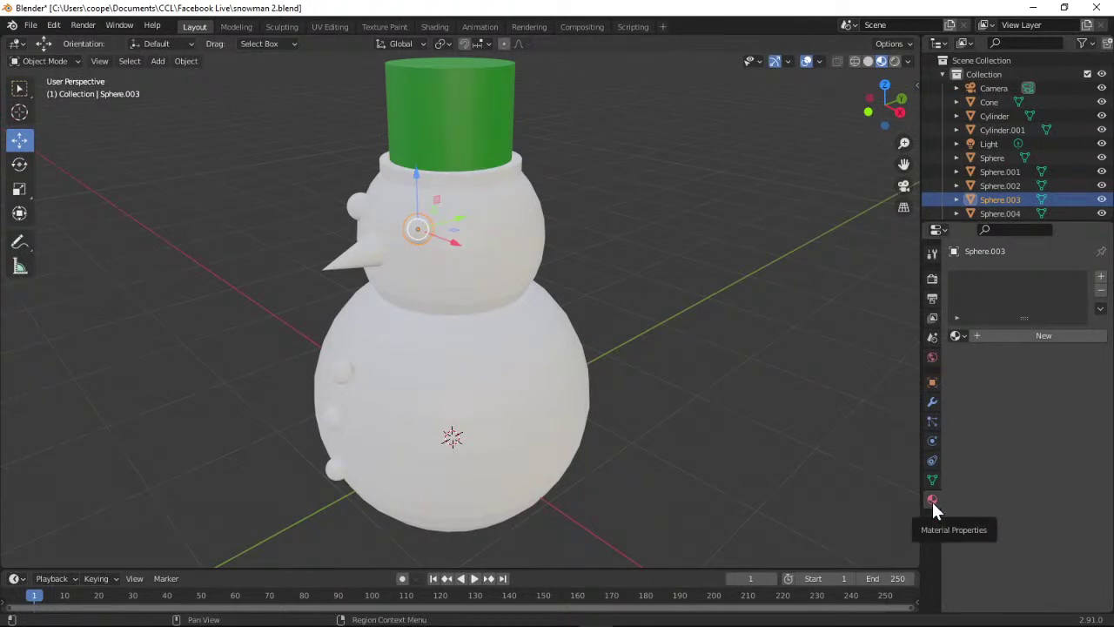
pyautogui.click(1019, 337)
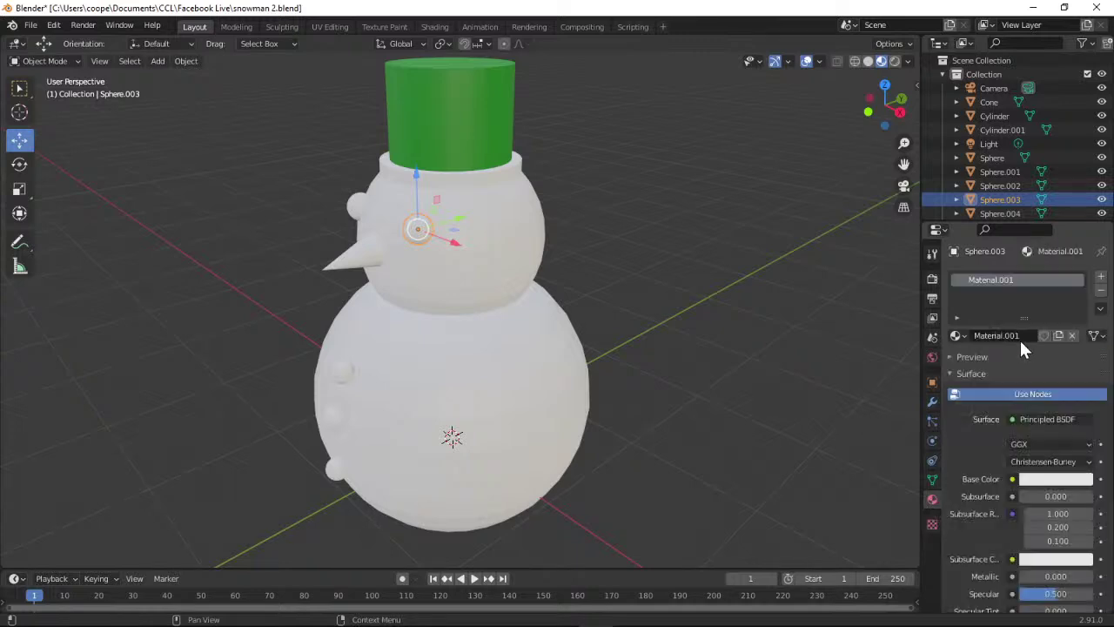
pyautogui.doubleClick(1019, 337)
pyautogui.write('coal')
pyautogui.press('Return')
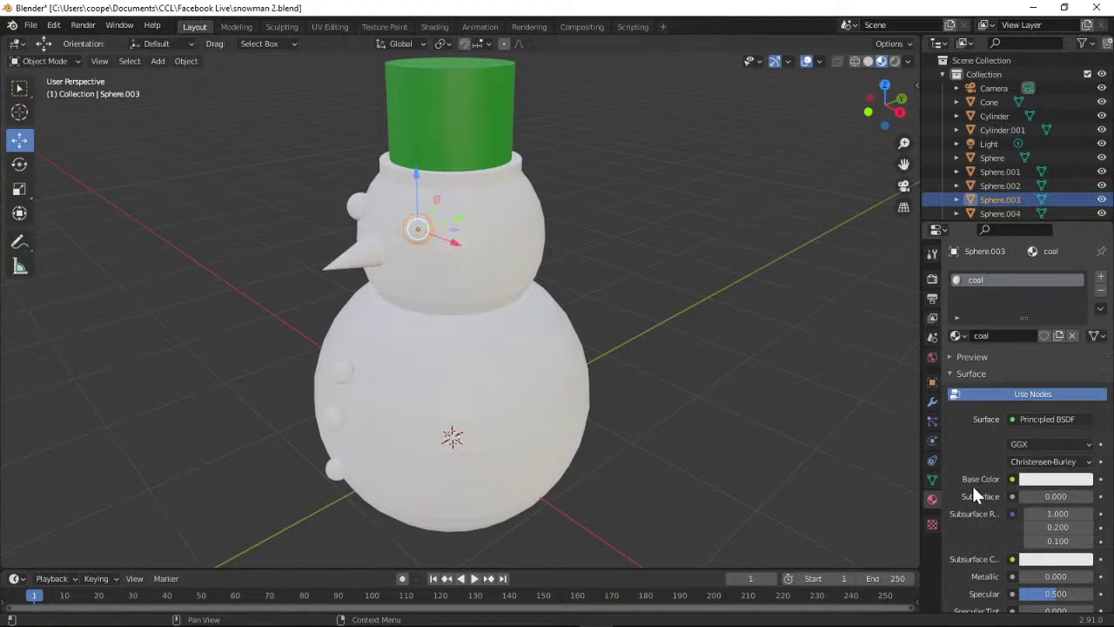
pyautogui.click(1040, 479)
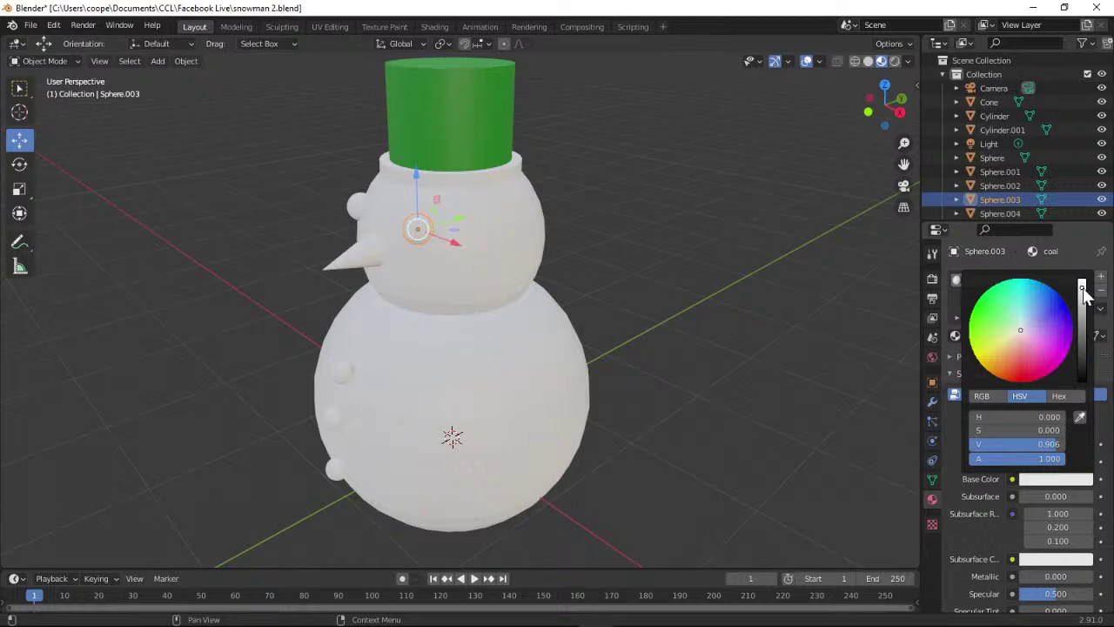
pyautogui.moveTo(1082, 287); pyautogui.dragTo(1082, 379)
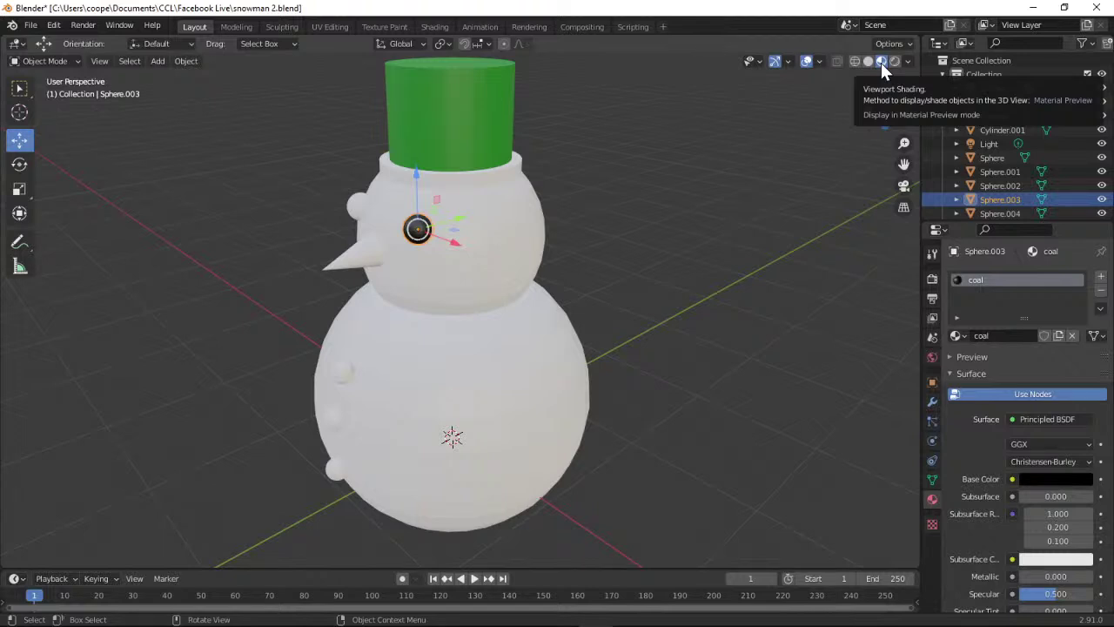
# Render a test image to check the black coal eye, then return to the tutorial.
pyautogui.click(85, 26)
pyautogui.click(96, 41)
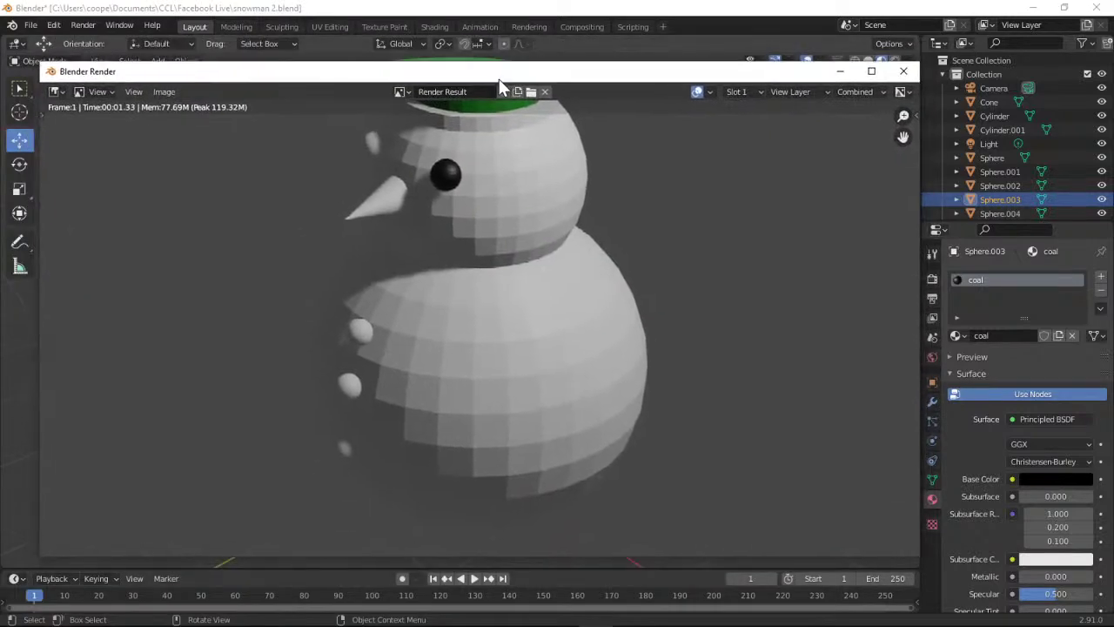
pyautogui.moveTo(898, 116); pyautogui.dragTo(894, 178)
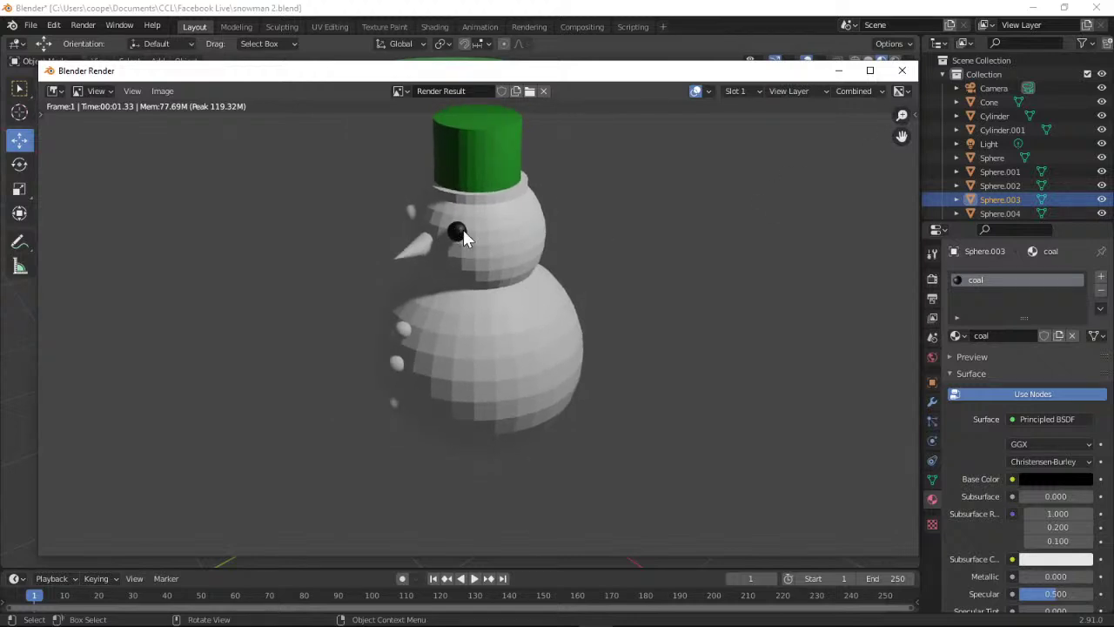
pyautogui.click(900, 70)
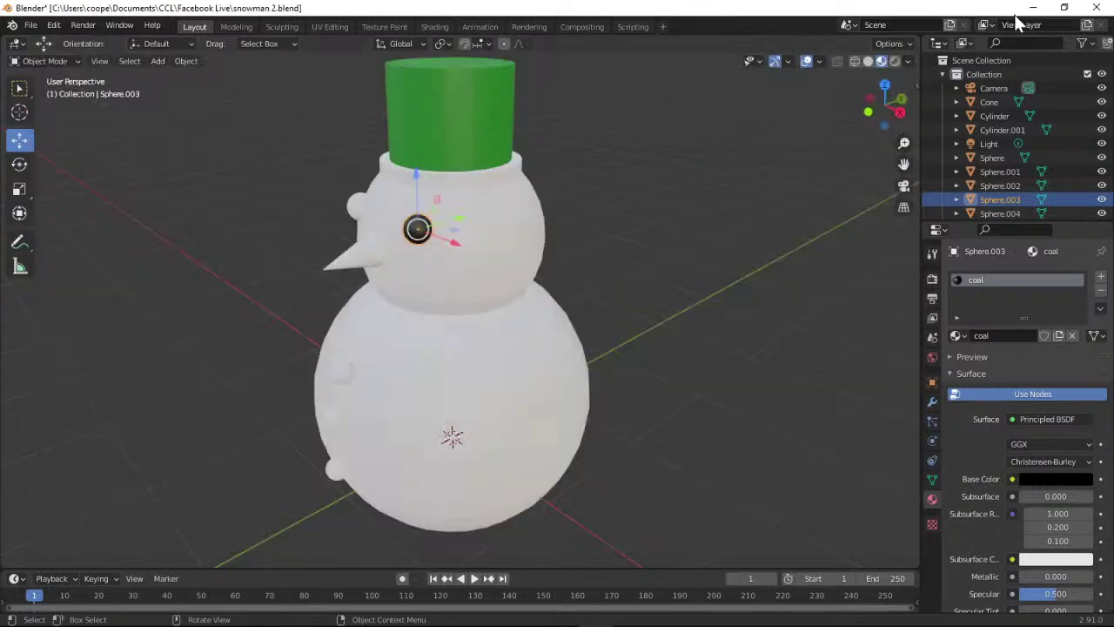
pyautogui.click(1030, 8)
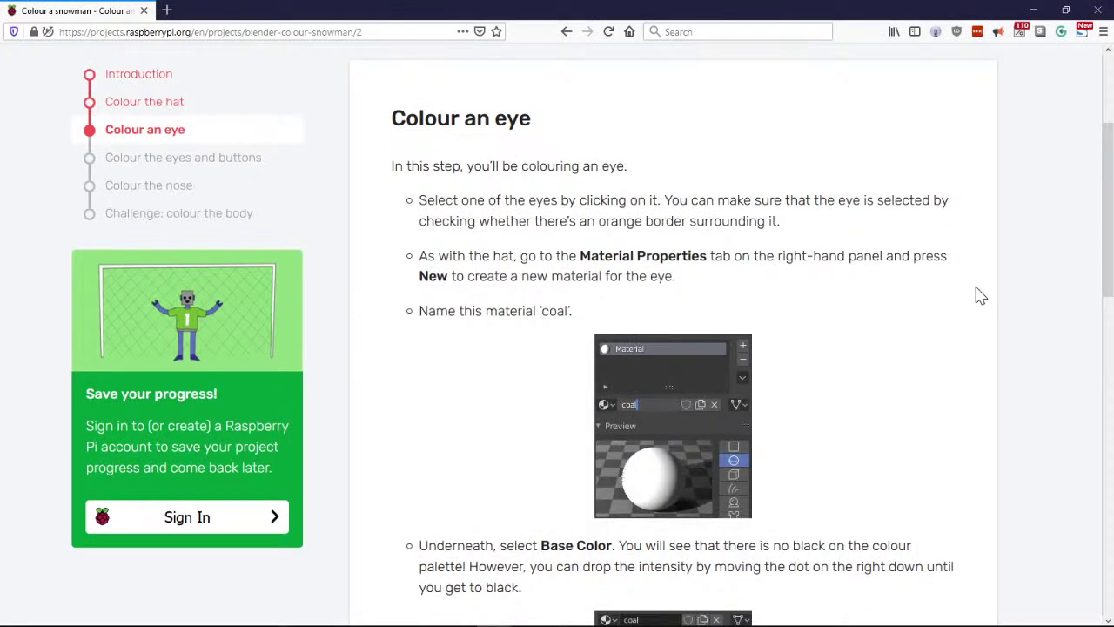
# Open the 'Colour the eyes and buttons' step, read its coal-material instructions, then return to Blender.
pyautogui.scroll(-1, 983, 291)
pyautogui.scroll(-8, 986, 290)
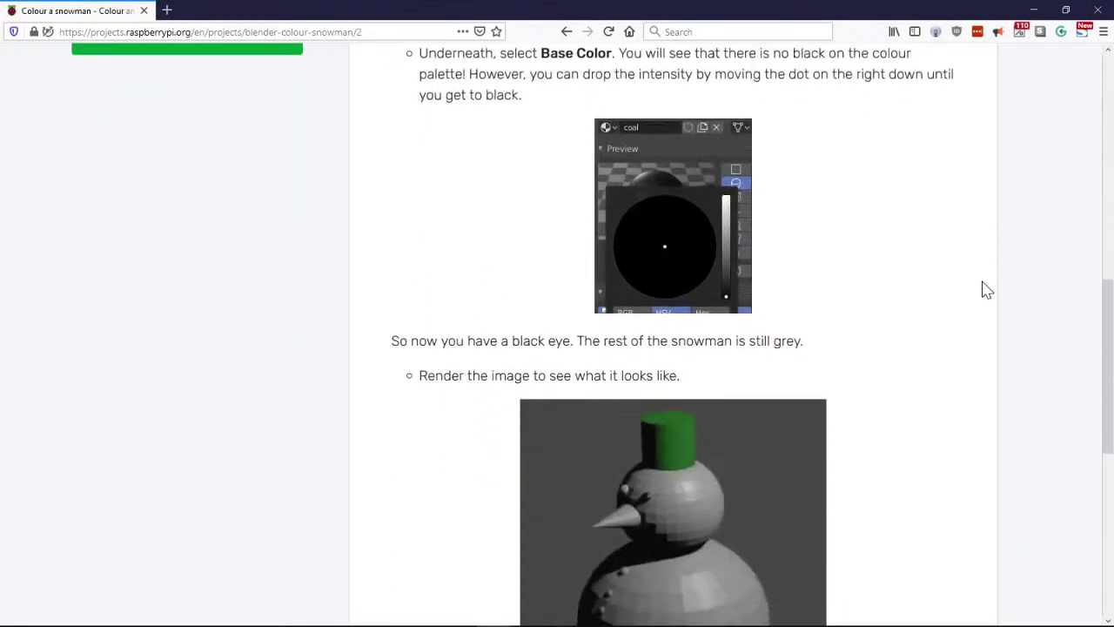
pyautogui.scroll(-1, 986, 289)
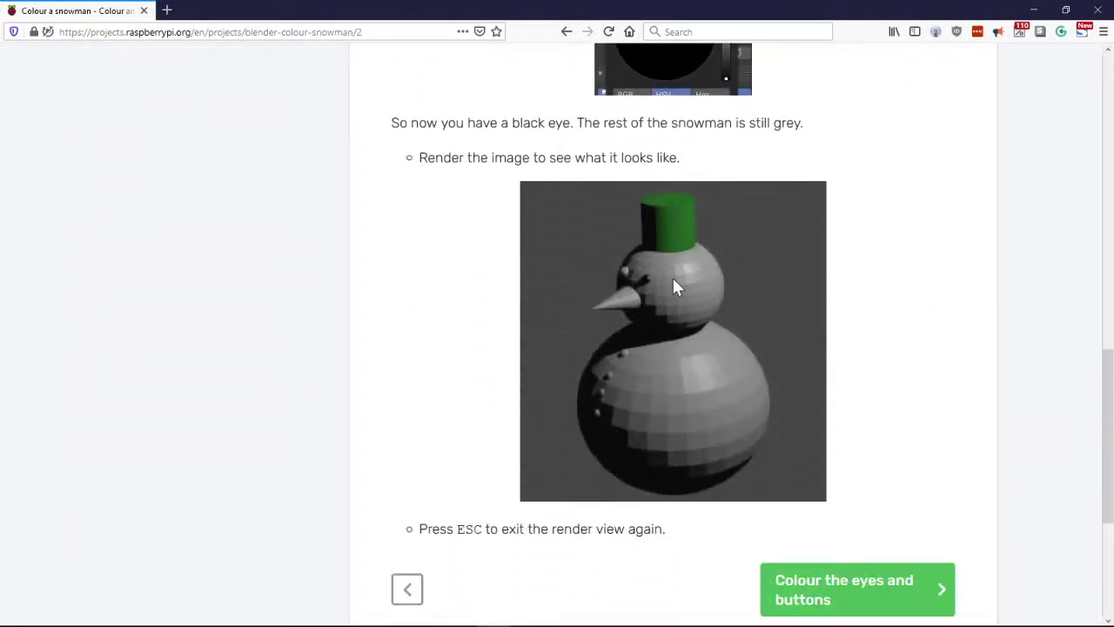
pyautogui.scroll(-2, 946, 240)
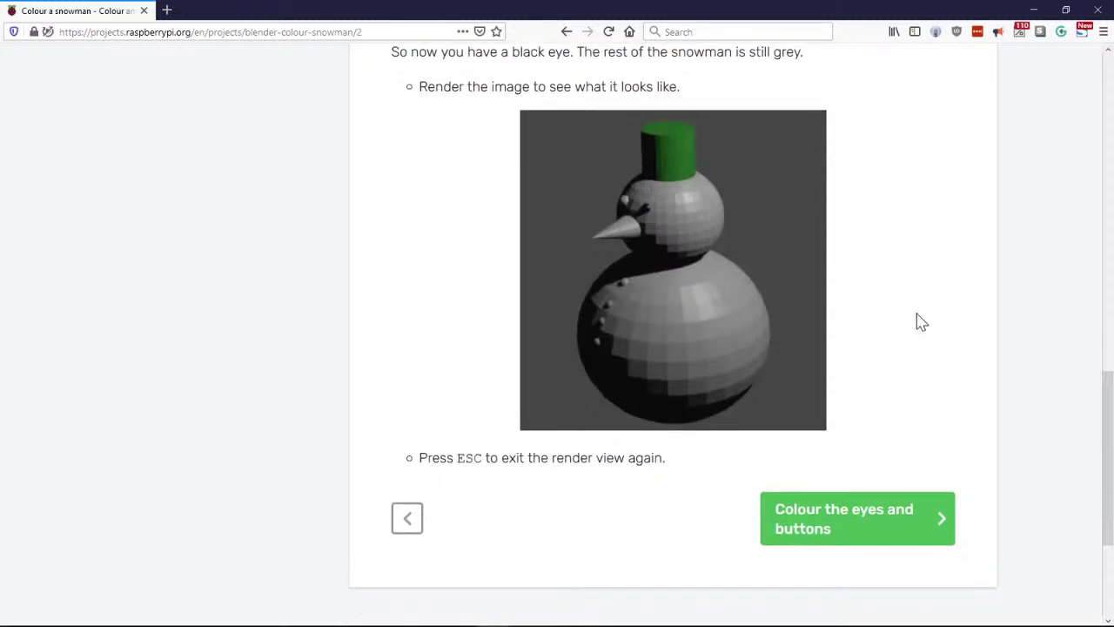
pyautogui.click(840, 520)
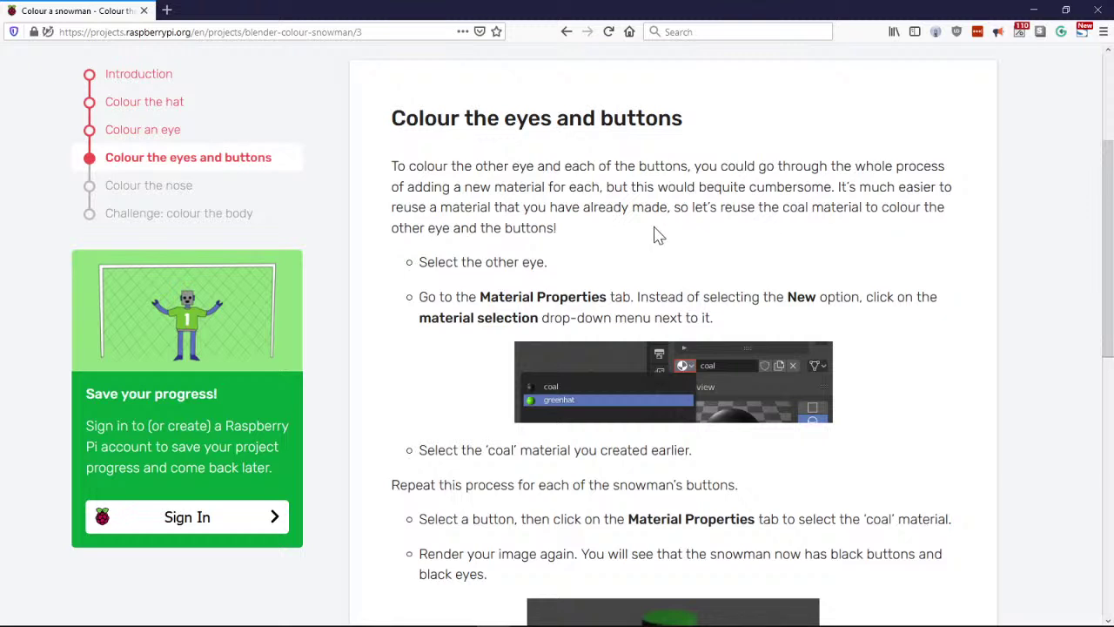
pyautogui.scroll(-3, 962, 232)
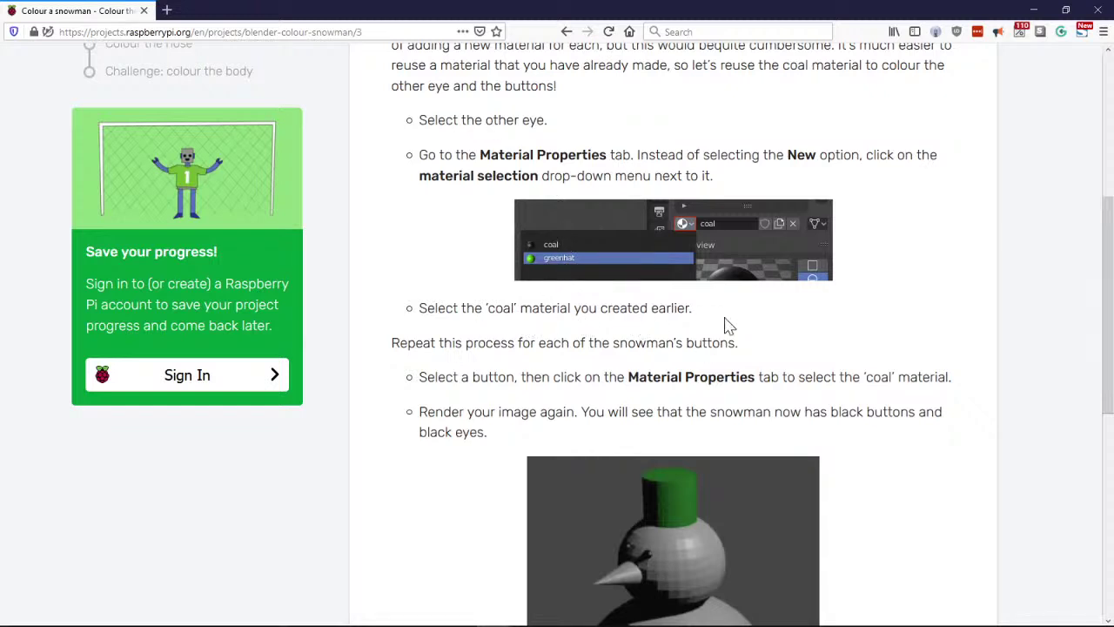
pyautogui.scroll(-5, 918, 310)
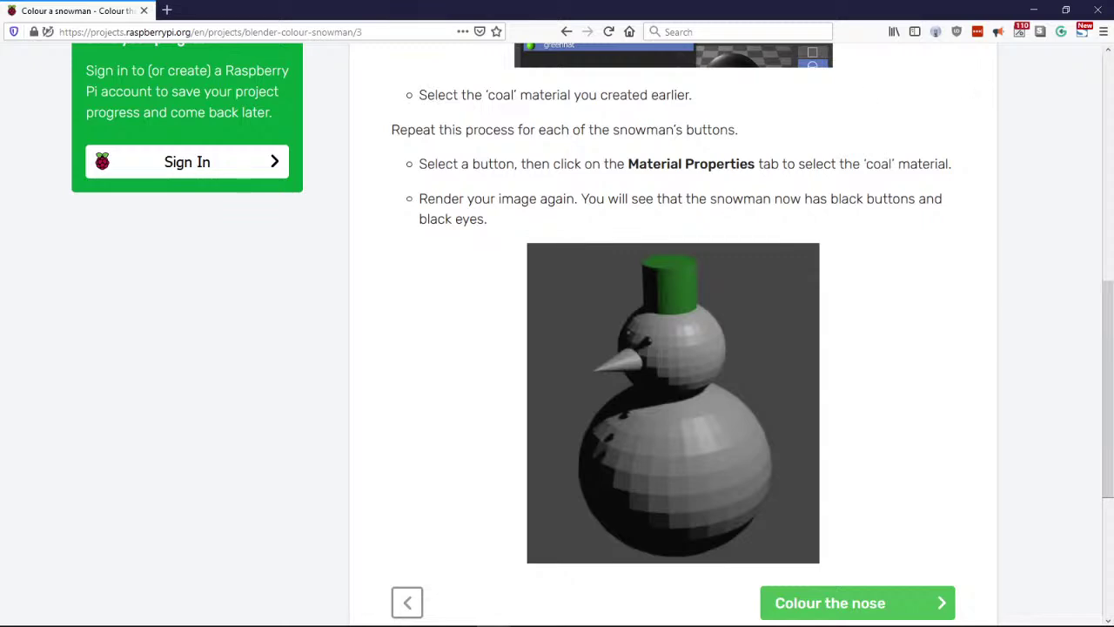
pyautogui.hotkey('alt', 'Tab')
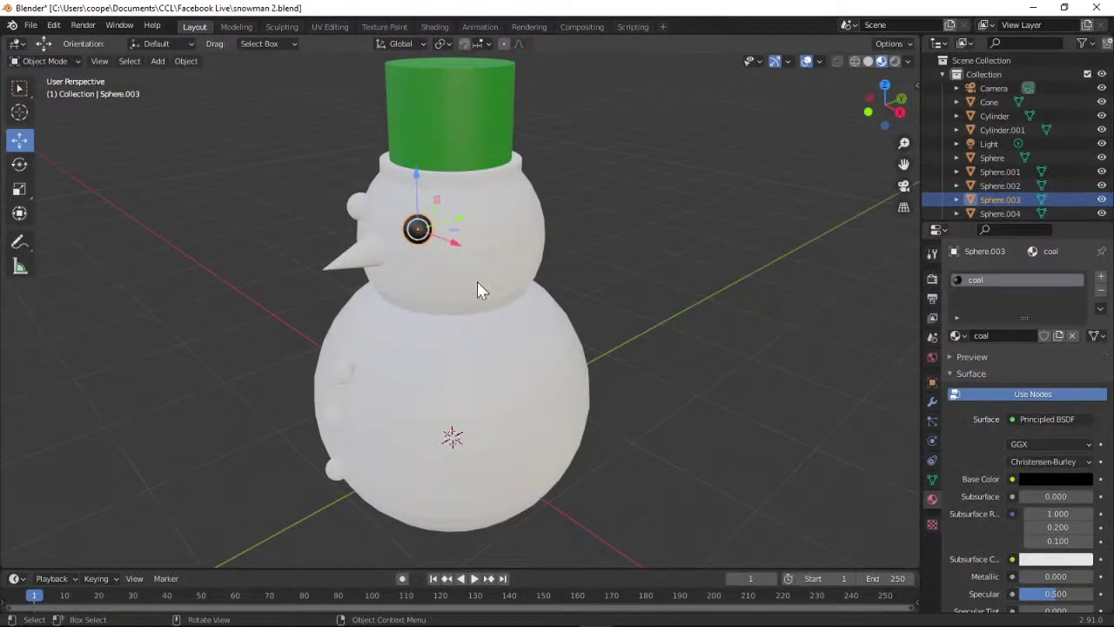
# Give the second eye and the top, middle and bottom buttons the coal material.
pyautogui.click(358, 208)
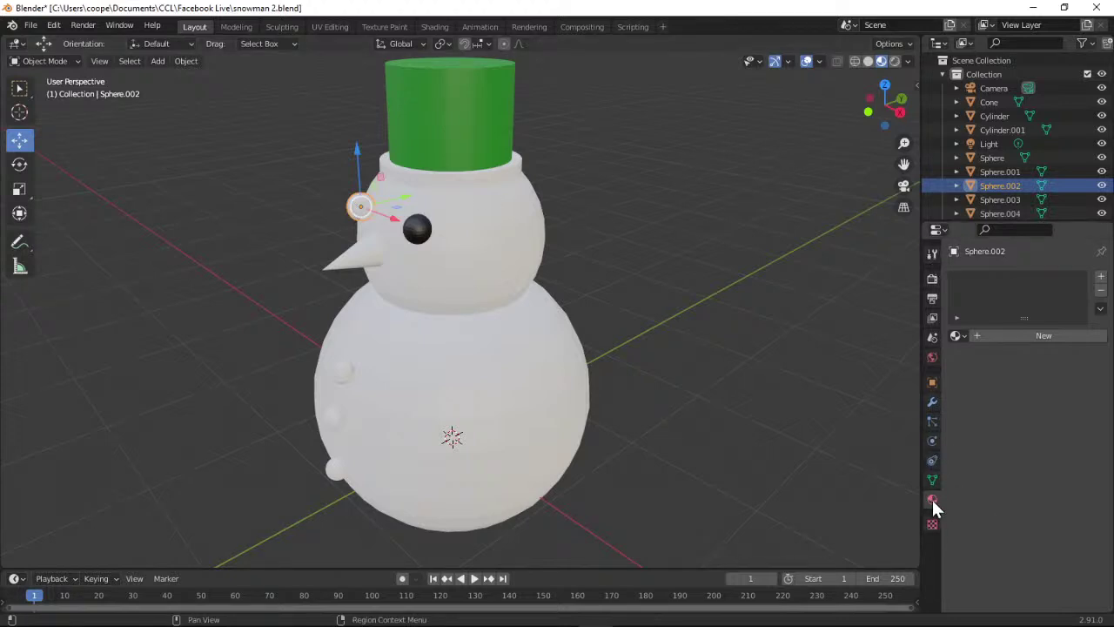
pyautogui.click(961, 335)
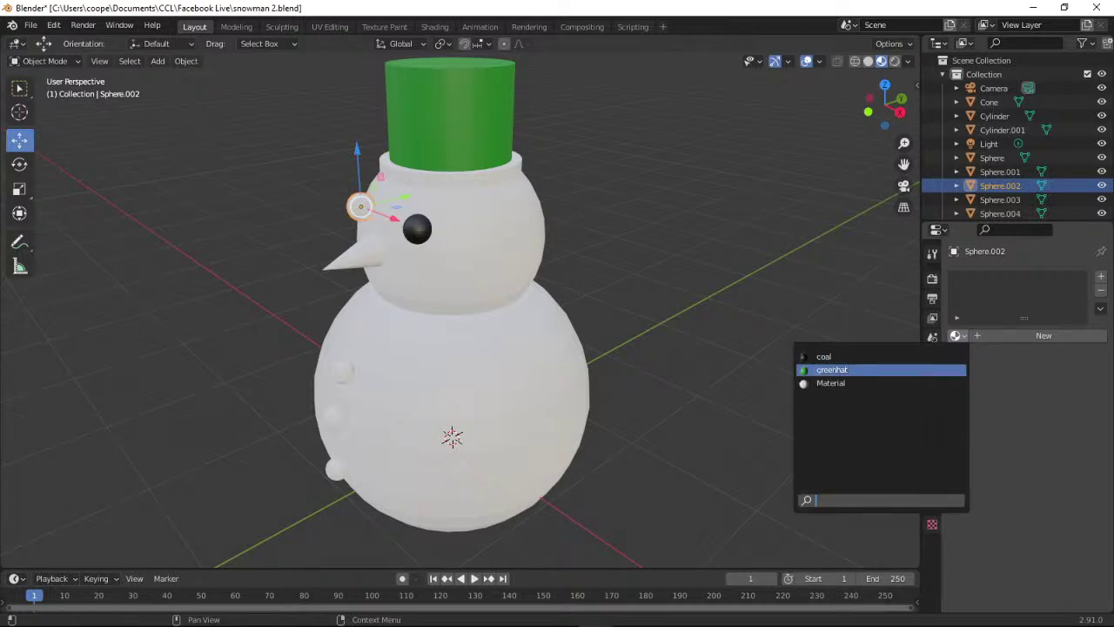
pyautogui.click(818, 358)
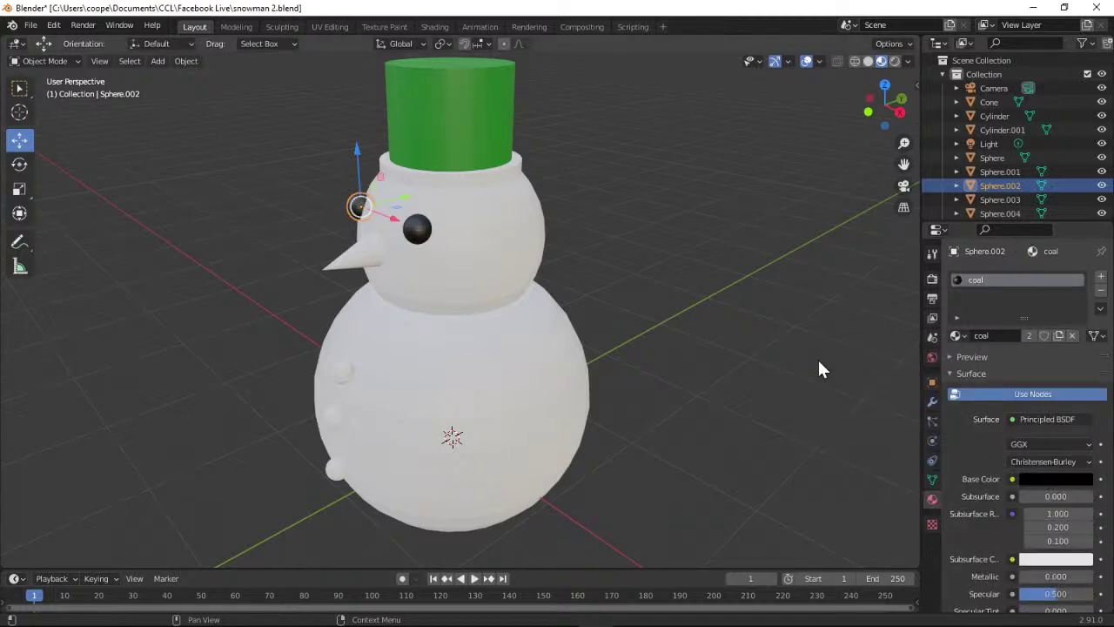
pyautogui.click(346, 374)
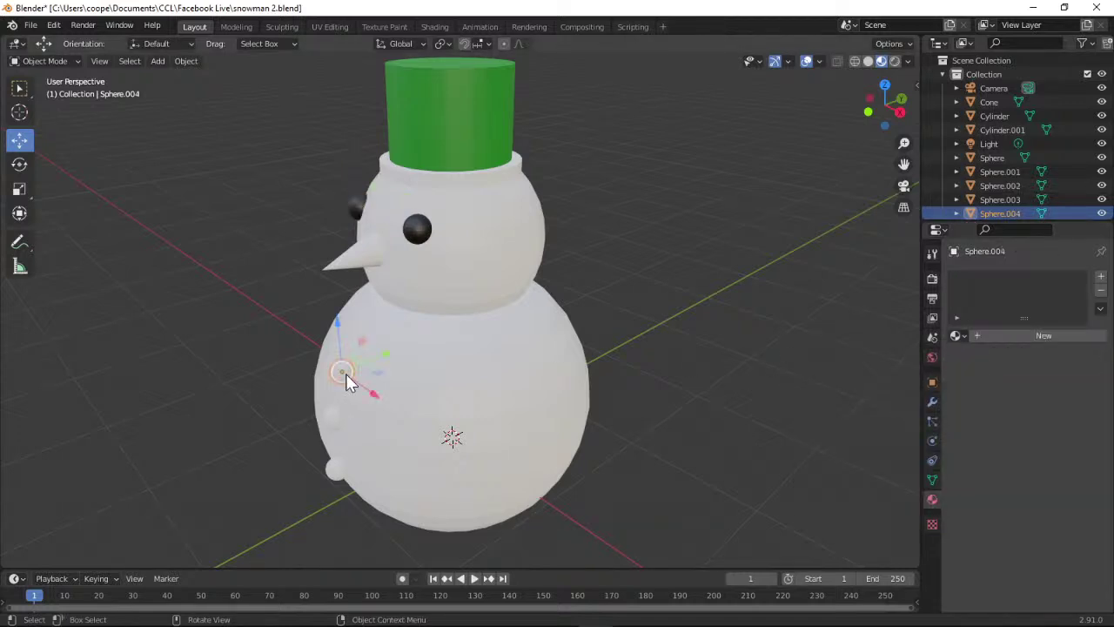
pyautogui.click(962, 335)
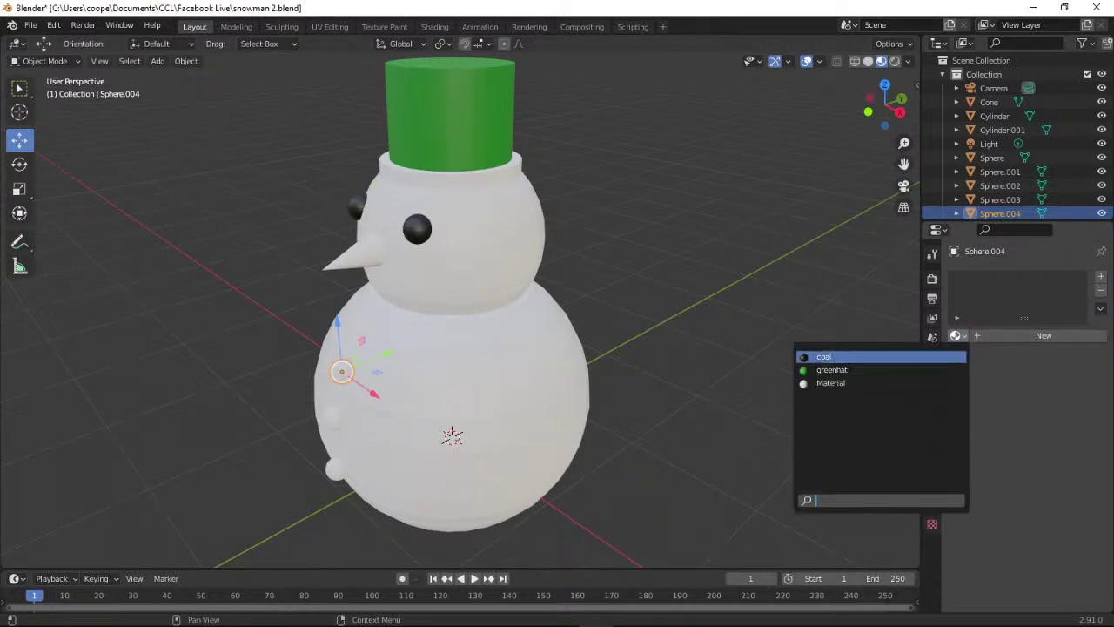
pyautogui.click(823, 356)
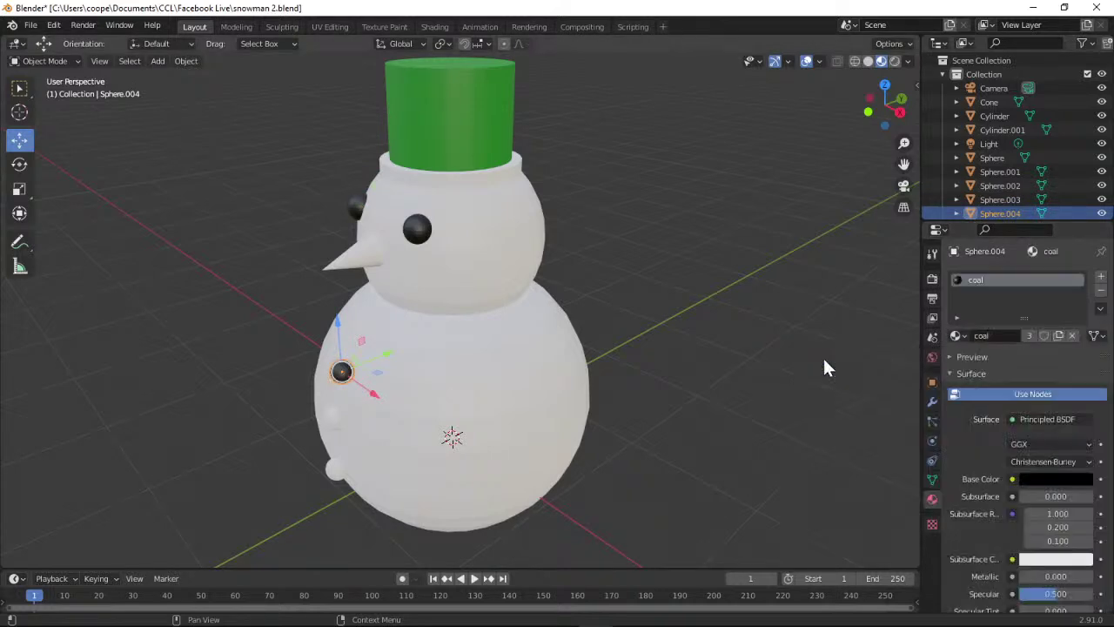
pyautogui.click(332, 421)
pyautogui.click(962, 337)
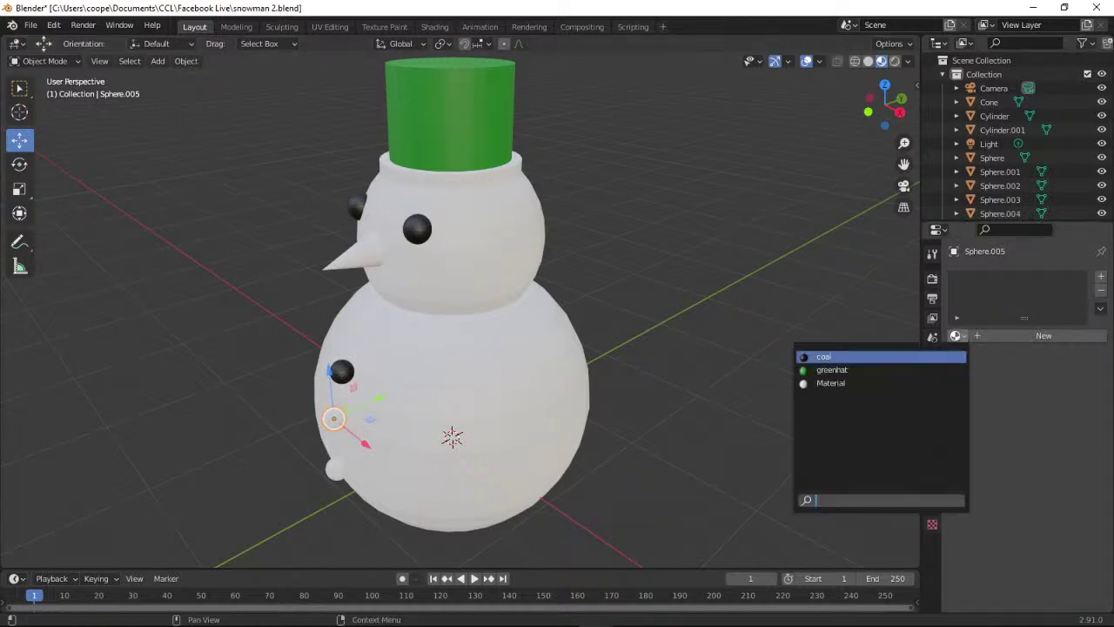
pyautogui.click(818, 356)
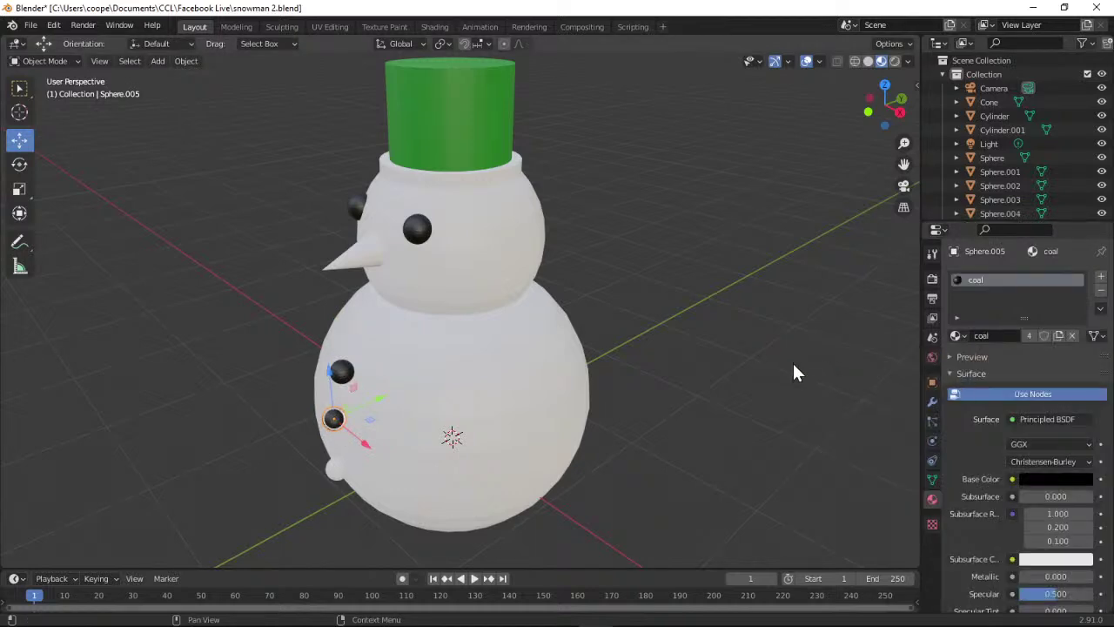
pyautogui.click(337, 471)
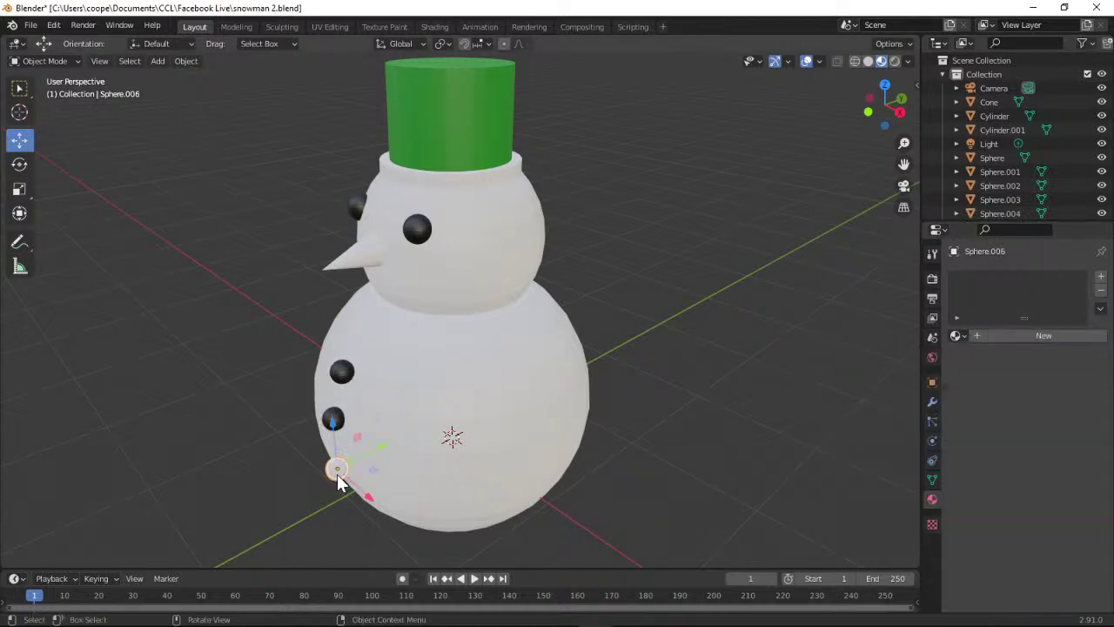
pyautogui.click(959, 335)
pyautogui.click(823, 356)
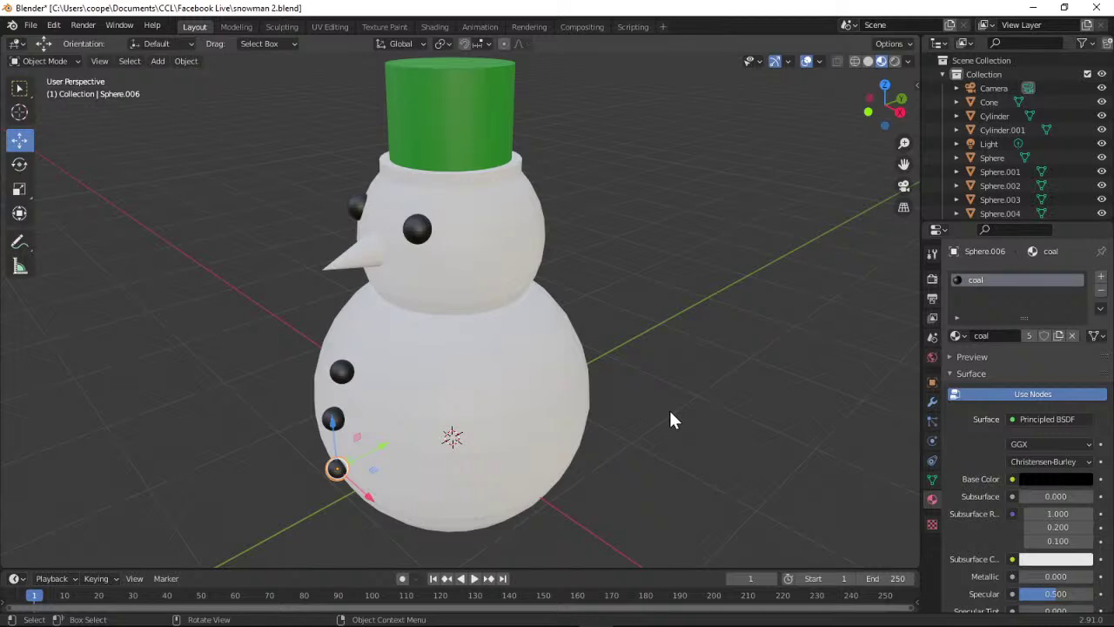
# Assign the greenhat material to the hat brim.
pyautogui.click(468, 186)
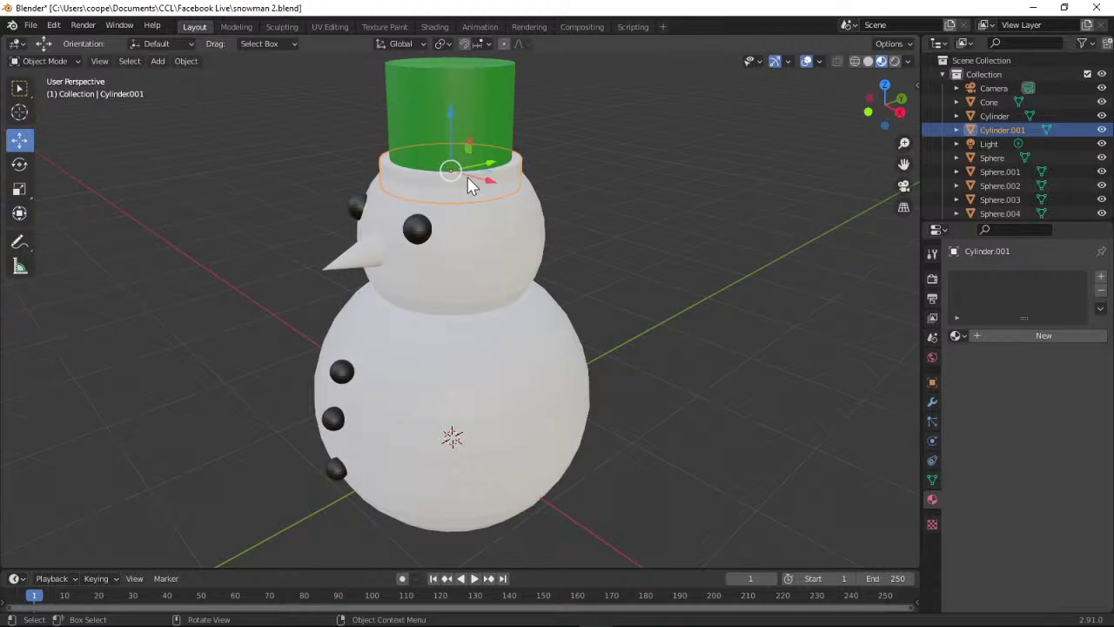
pyautogui.click(956, 335)
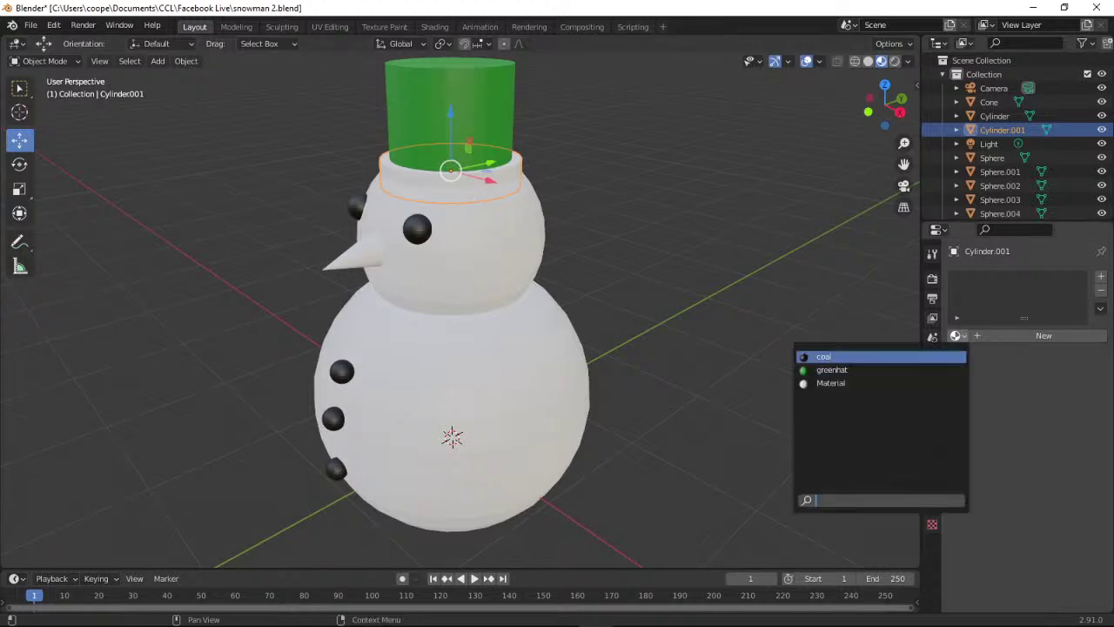
pyautogui.click(835, 370)
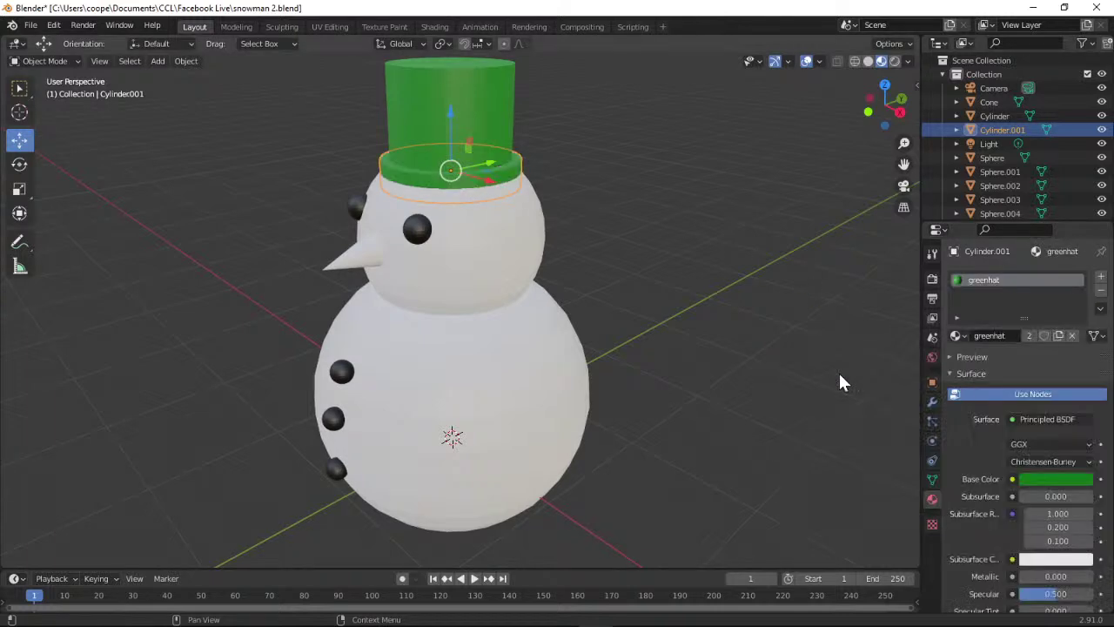
pyautogui.click(783, 371)
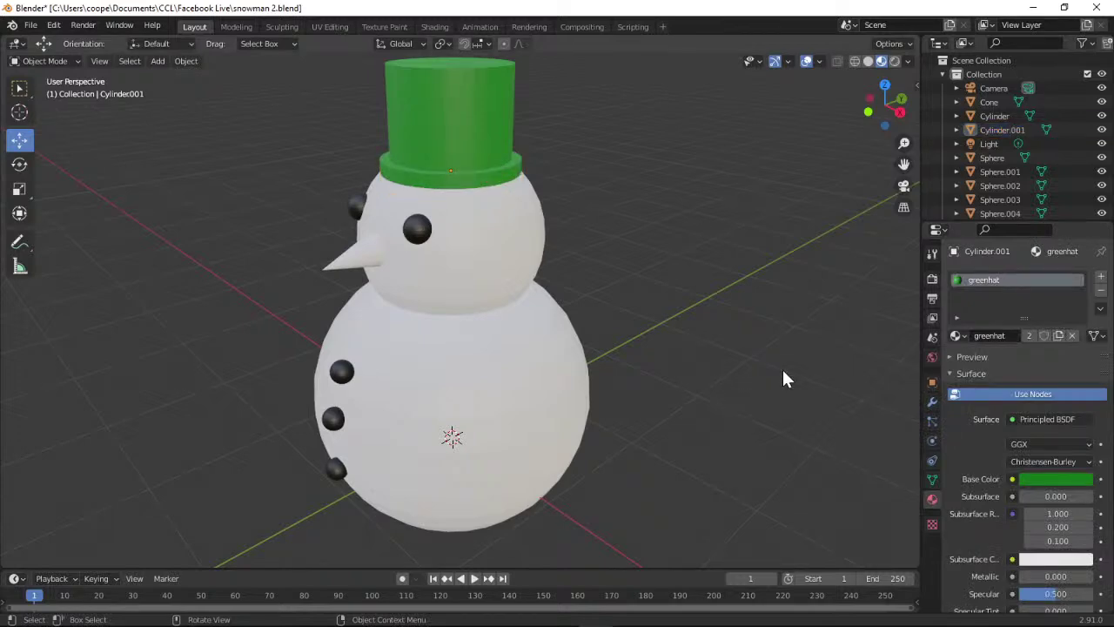
pyautogui.click(83, 24)
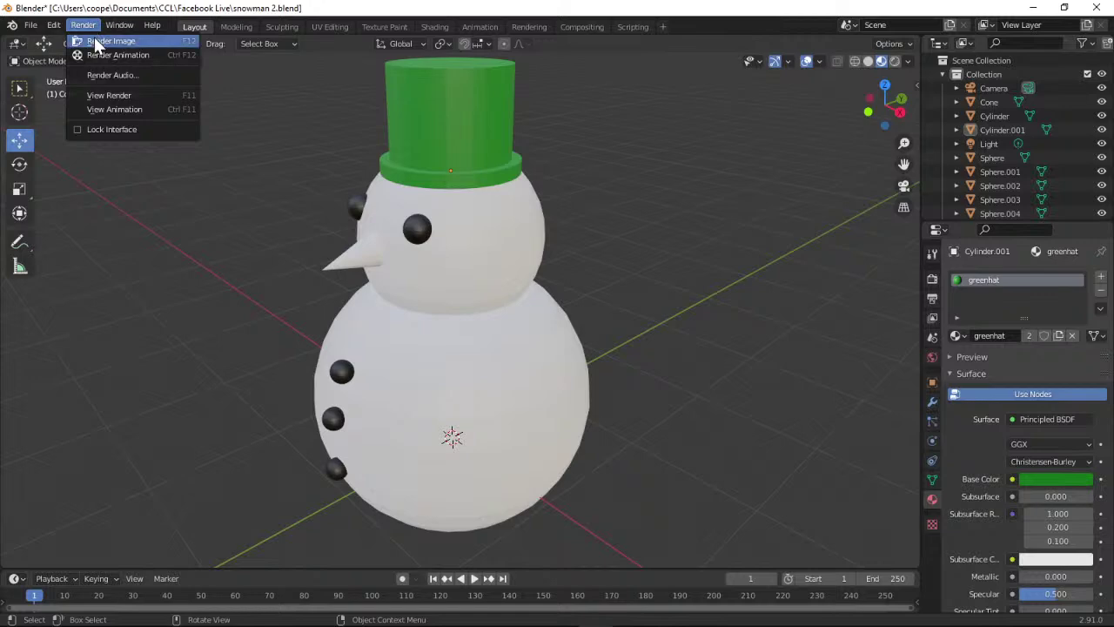
# Render a test image showing the black eyes, buttons and green hat, then save snowman 2.blend.
pyautogui.click(97, 42)
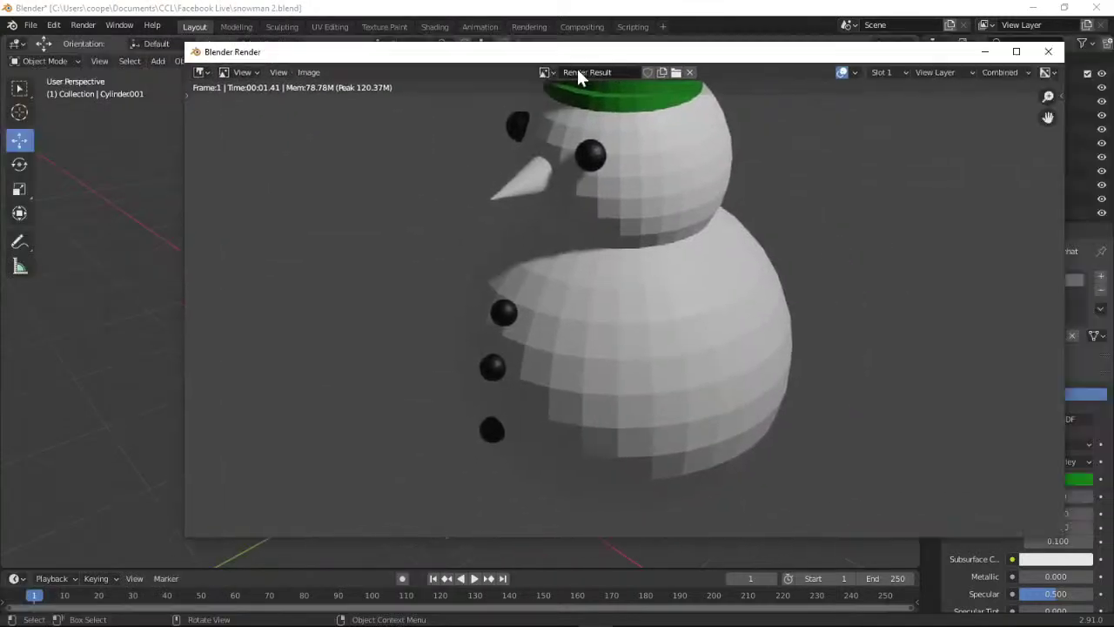
pyautogui.moveTo(576, 66); pyautogui.dragTo(495, 71)
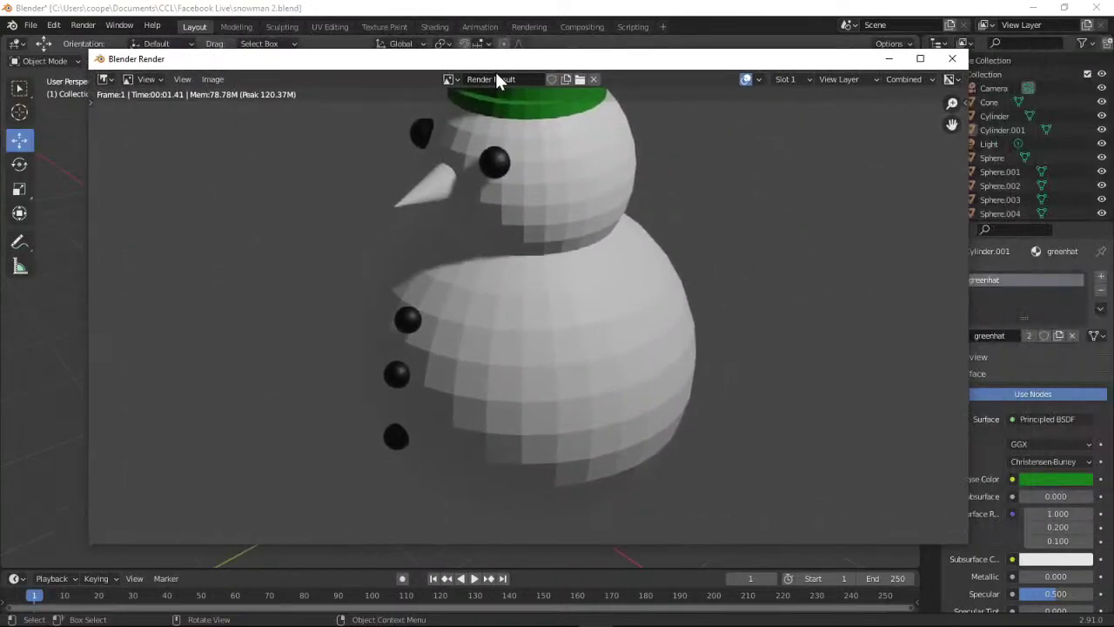
pyautogui.scroll(-3, 614, 152)
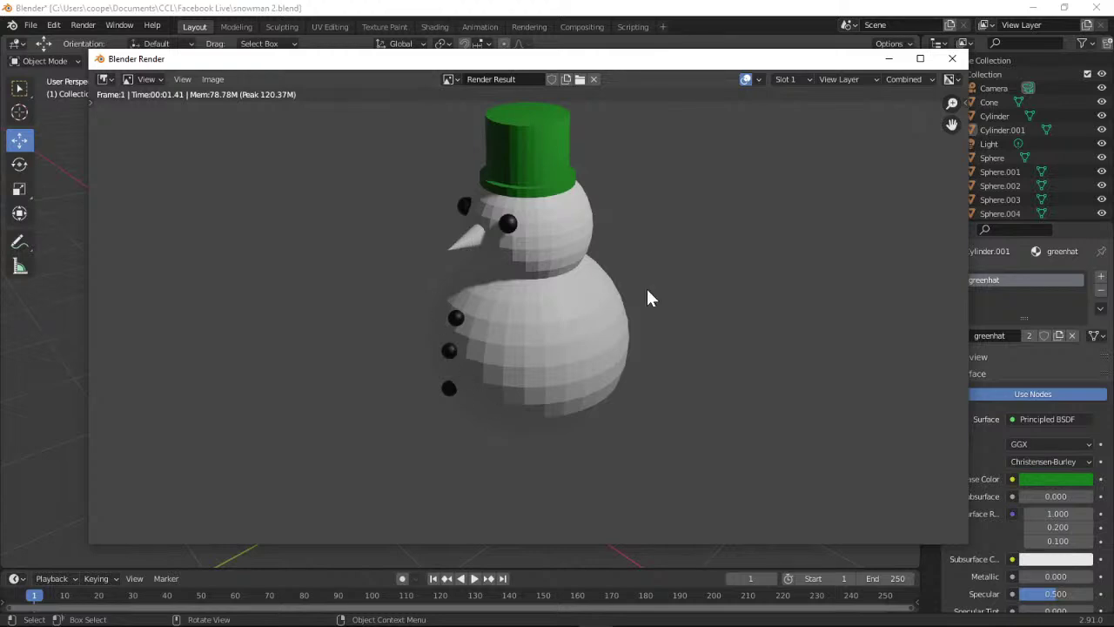
pyautogui.click(952, 59)
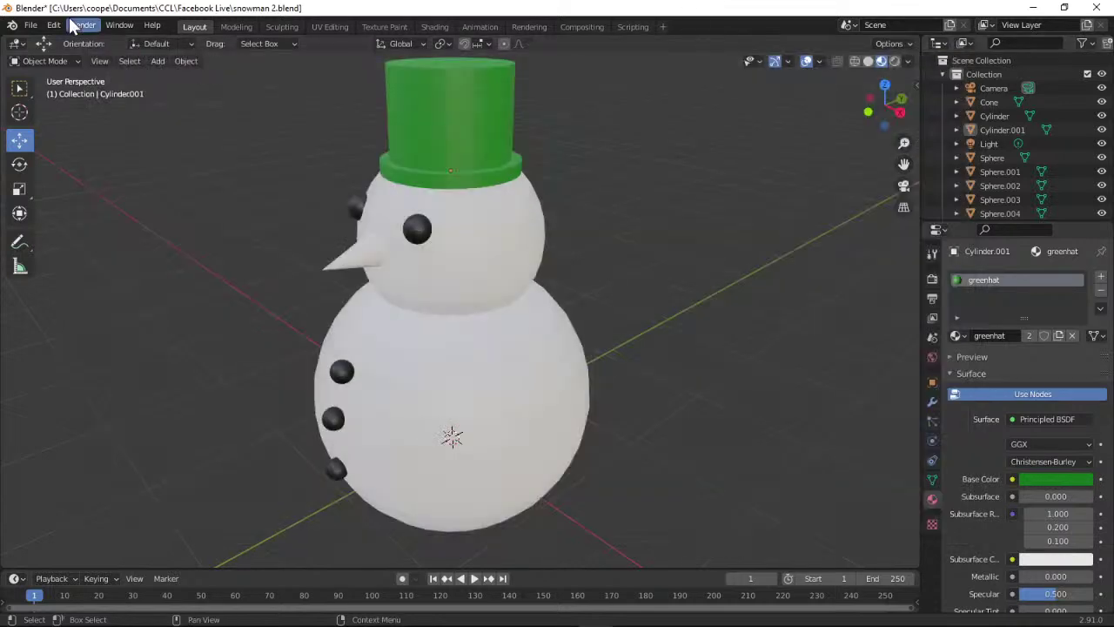
pyautogui.click(31, 26)
pyautogui.click(54, 115)
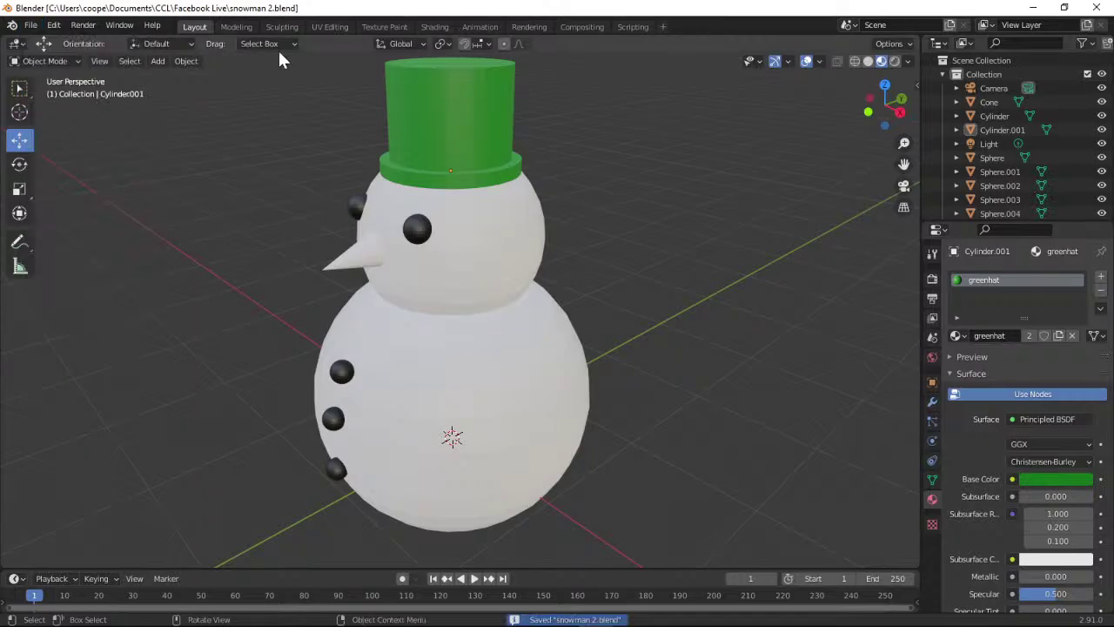
# Read the 'Colour the nose' tutorial step through to its final render check.
pyautogui.click(1032, 8)
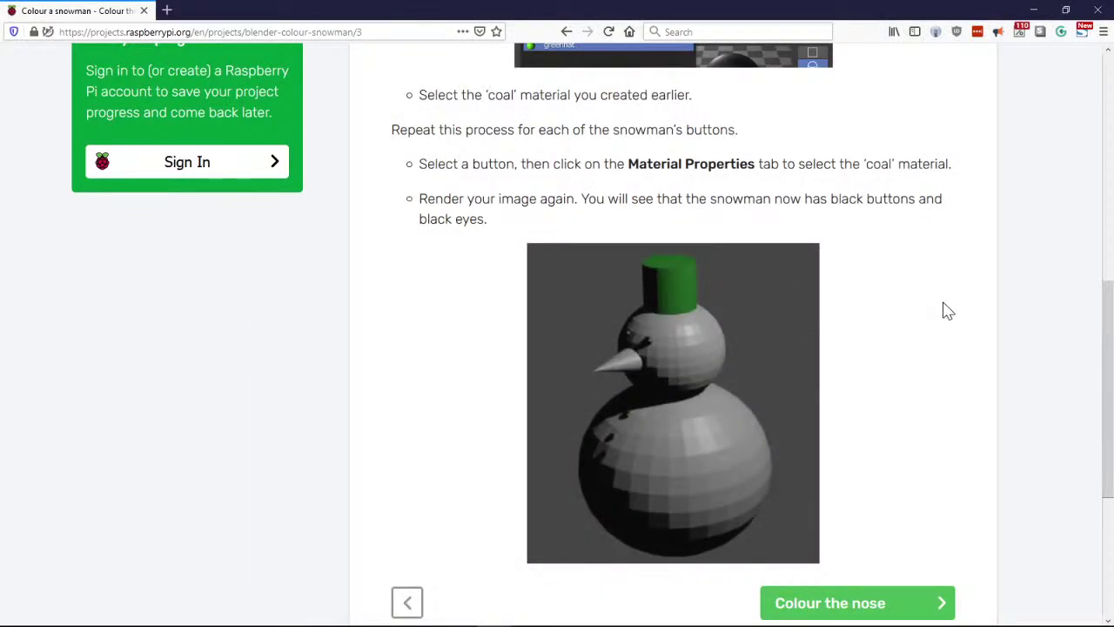
pyautogui.scroll(-3, 979, 293)
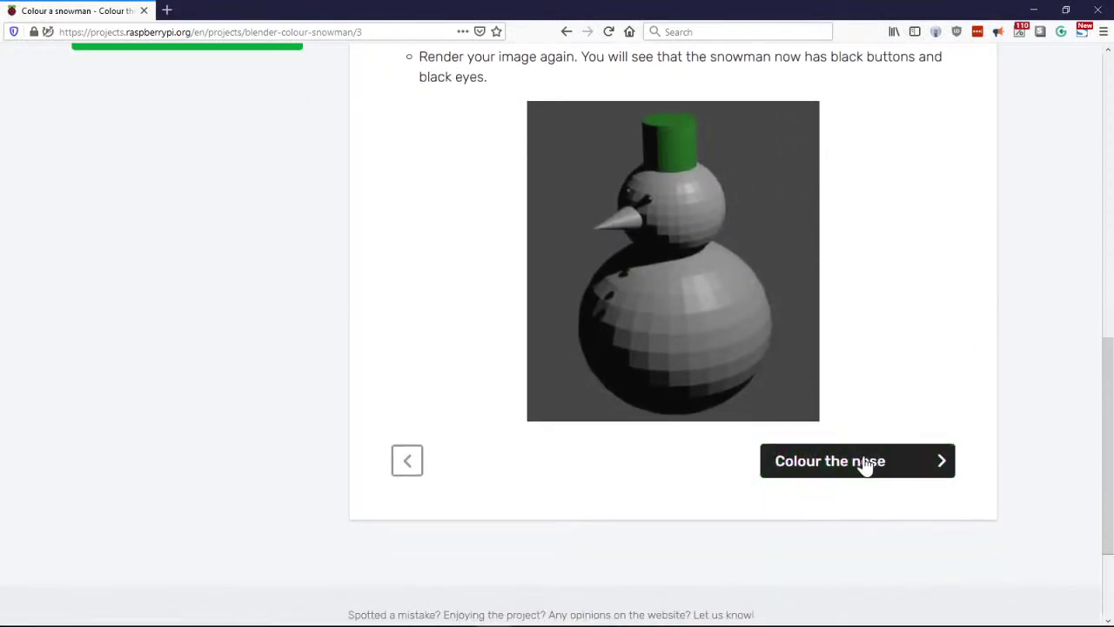
pyautogui.click(862, 462)
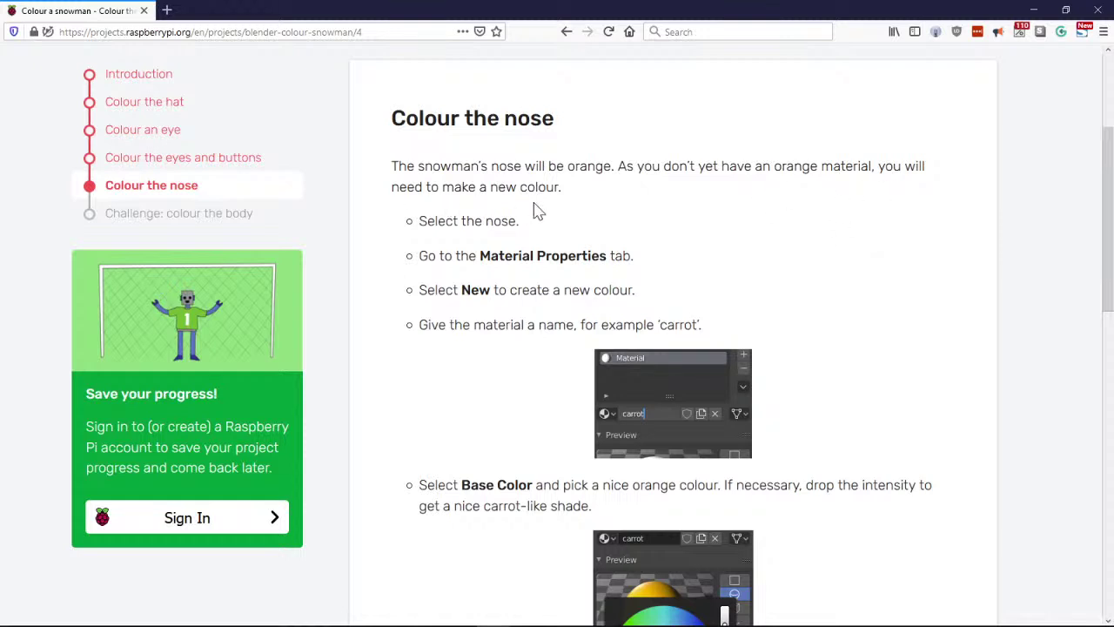
pyautogui.scroll(-1, 950, 238)
pyautogui.scroll(-2, 947, 234)
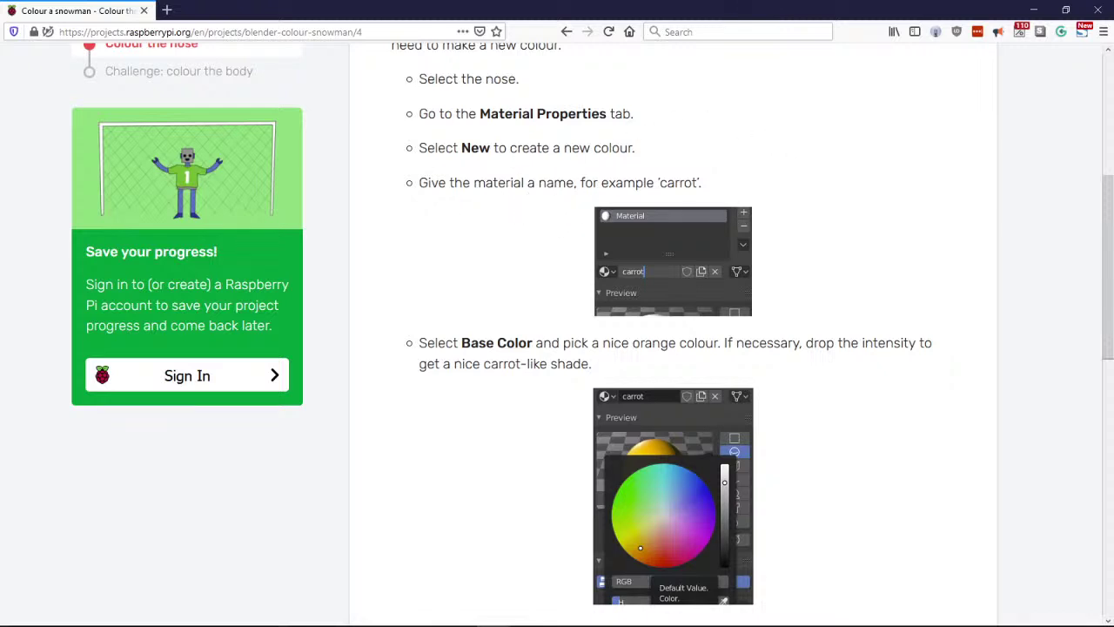
pyautogui.scroll(-1, 842, 213)
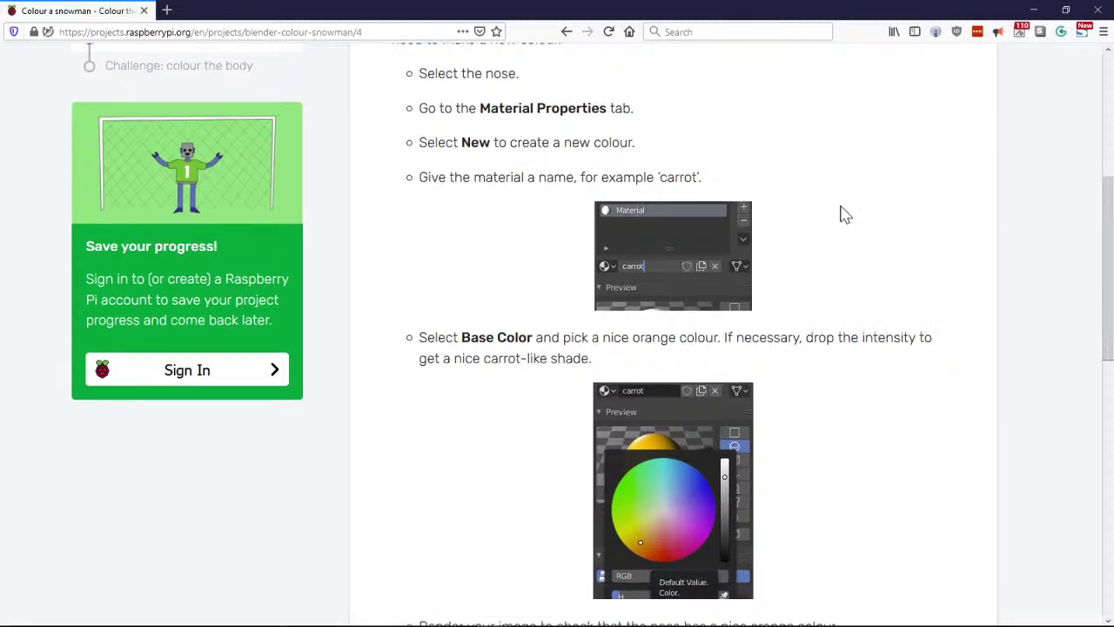
pyautogui.scroll(-4, 842, 213)
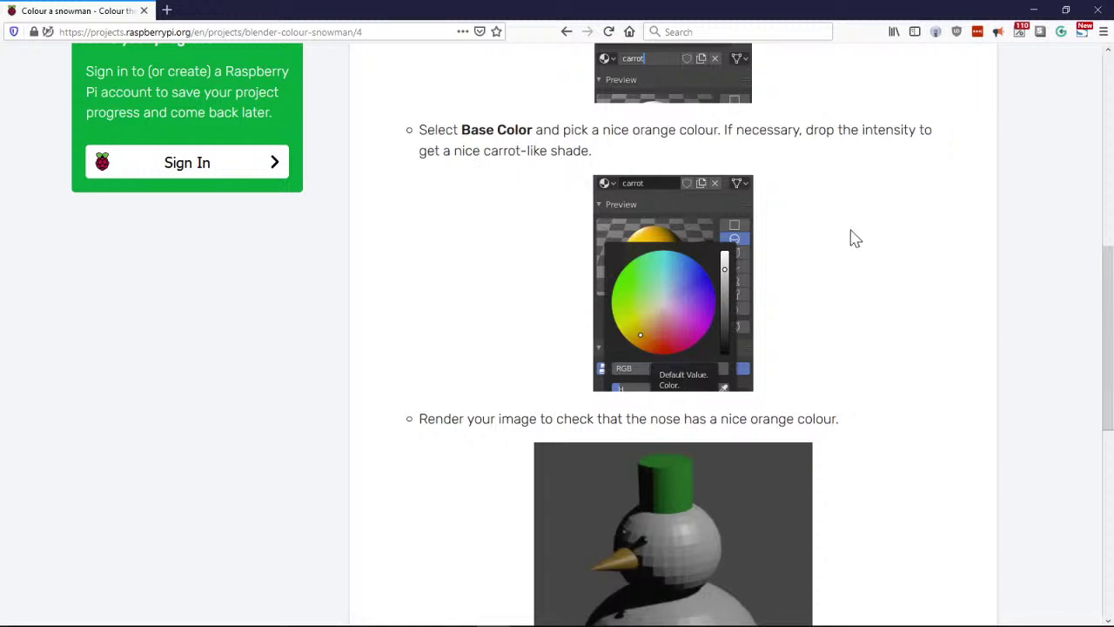
pyautogui.scroll(-3, 897, 258)
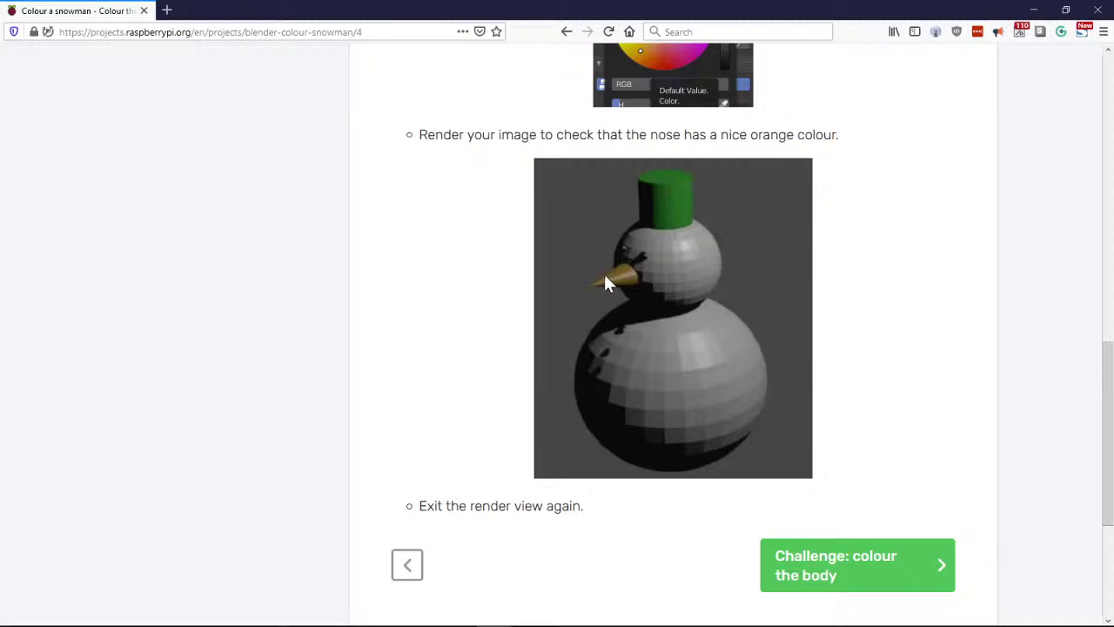
# Back in Blender, give the cone nose a new material named carrot.
pyautogui.hotkey('alt', 'Tab')
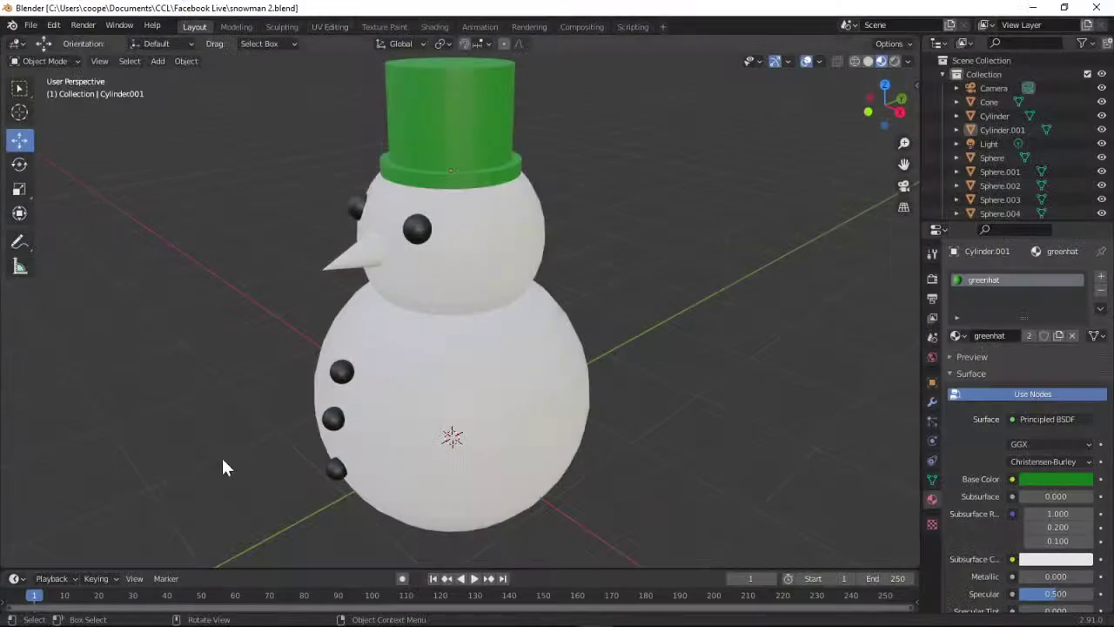
pyautogui.click(358, 262)
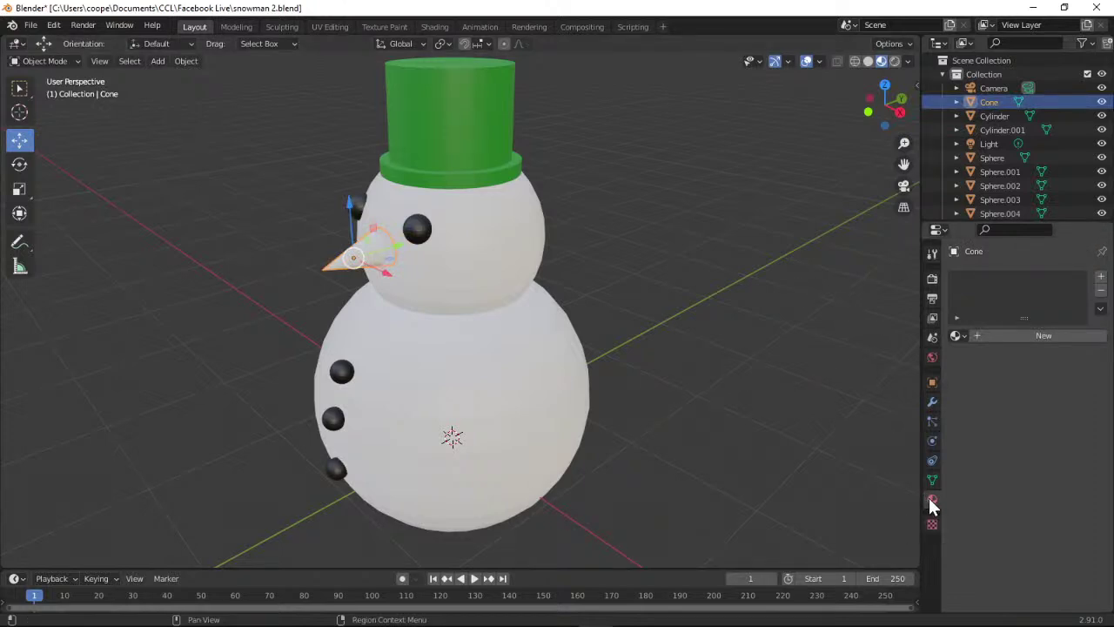
pyautogui.click(1050, 335)
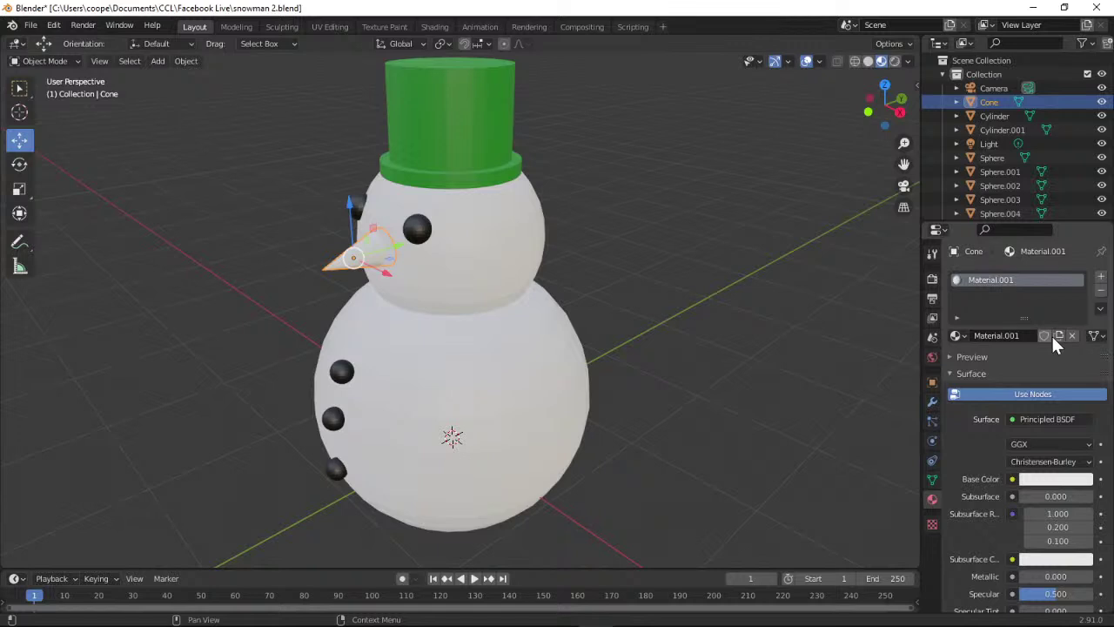
pyautogui.doubleClick(1024, 337)
pyautogui.write('carrot')
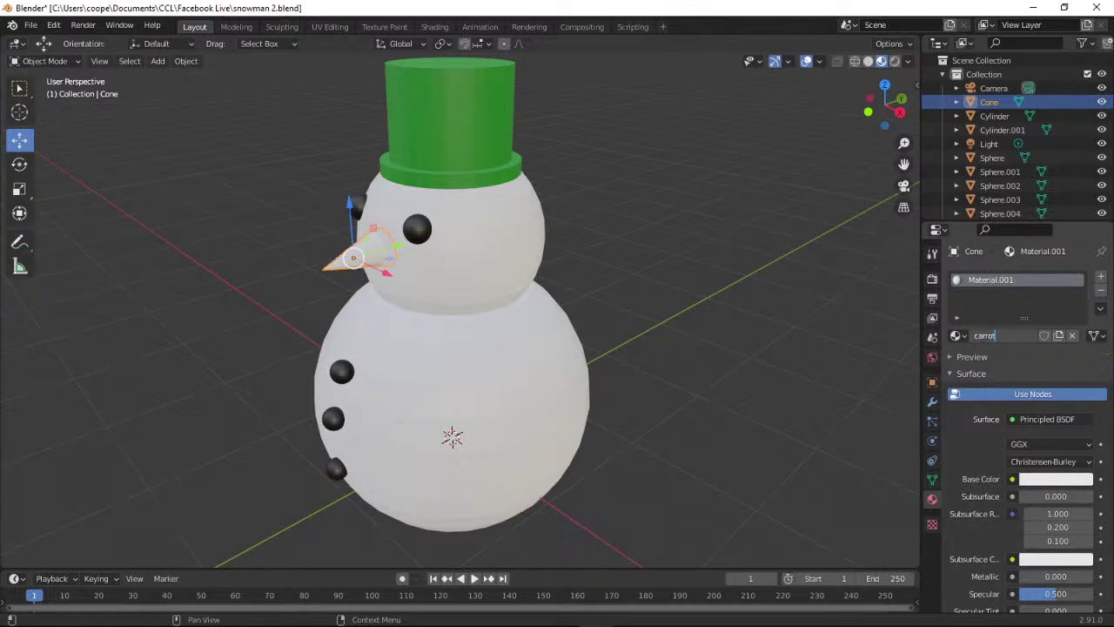
pyautogui.press('Return')
# Set the carrot material's base colour to a bright orange.
pyautogui.click(1031, 479)
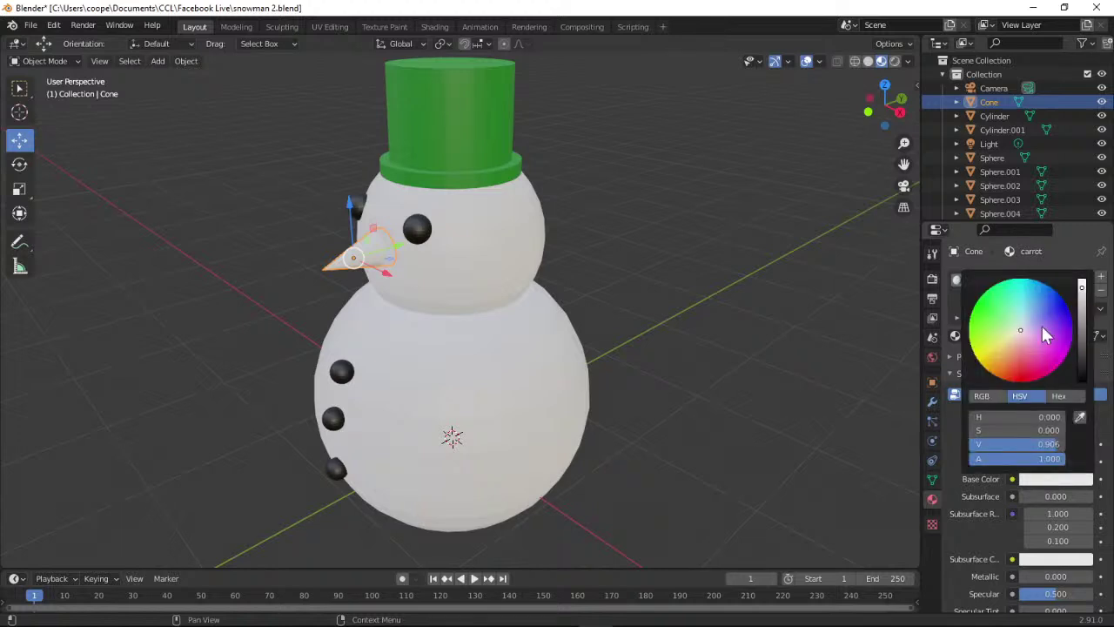
pyautogui.moveTo(1020, 331)
pyautogui.mouseDown()
pyautogui.moveTo(1014, 364)
pyautogui.moveTo(999, 374)
pyautogui.moveTo(990, 357)
pyautogui.mouseUp()
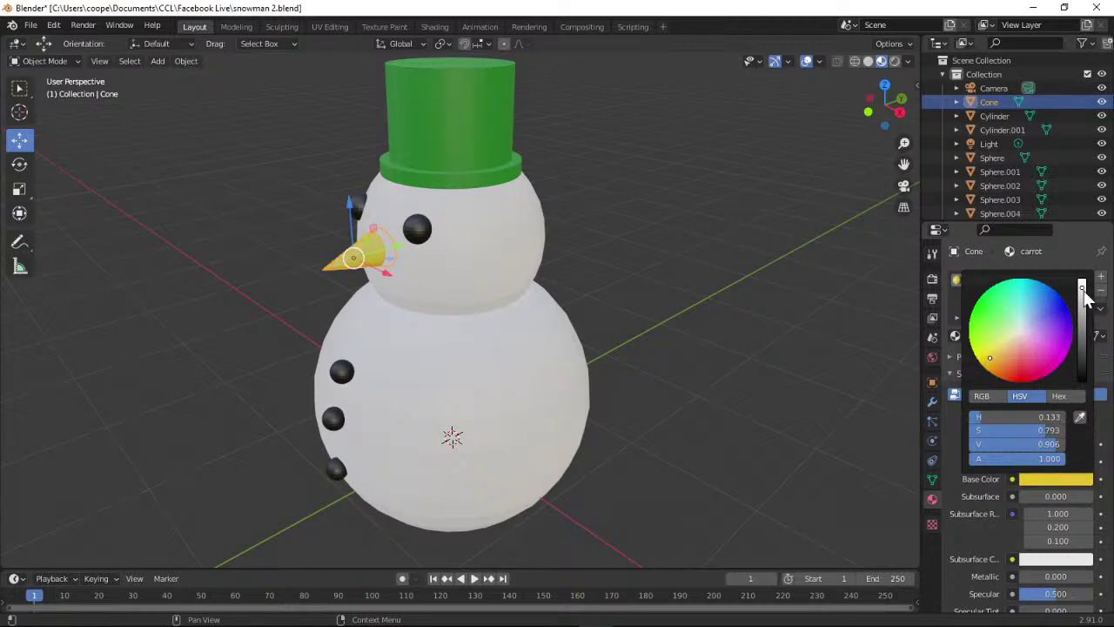
pyautogui.moveTo(1081, 288)
pyautogui.mouseDown()
pyautogui.moveTo(1081, 304)
pyautogui.moveTo(1081, 291)
pyautogui.mouseUp()
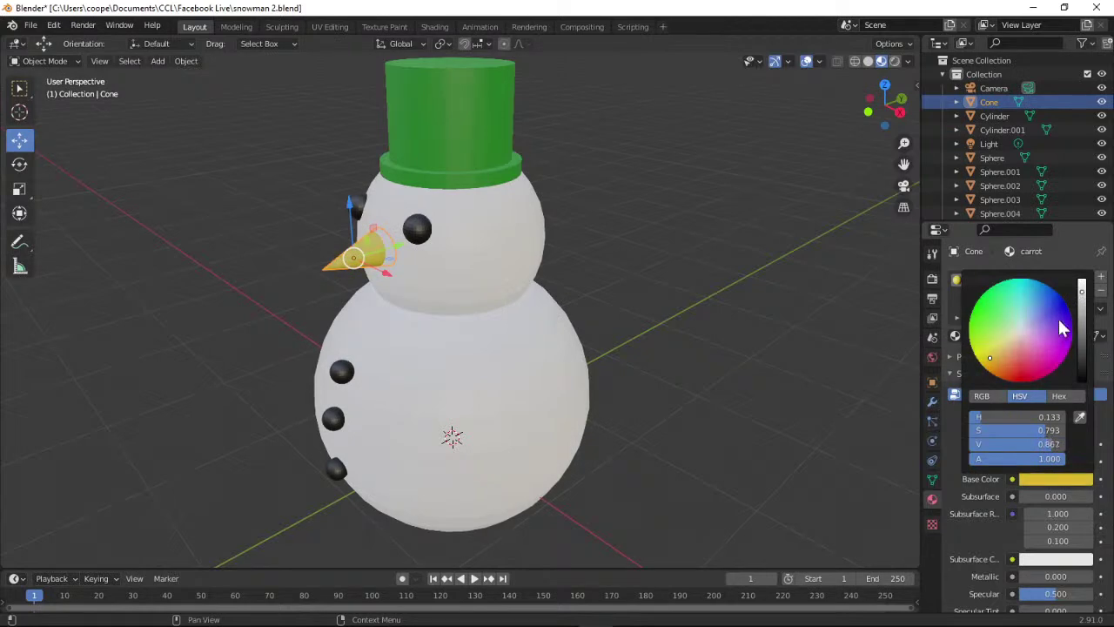
pyautogui.moveTo(997, 365)
pyautogui.mouseDown()
pyautogui.moveTo(1010, 375)
pyautogui.moveTo(1001, 367)
pyautogui.mouseUp()
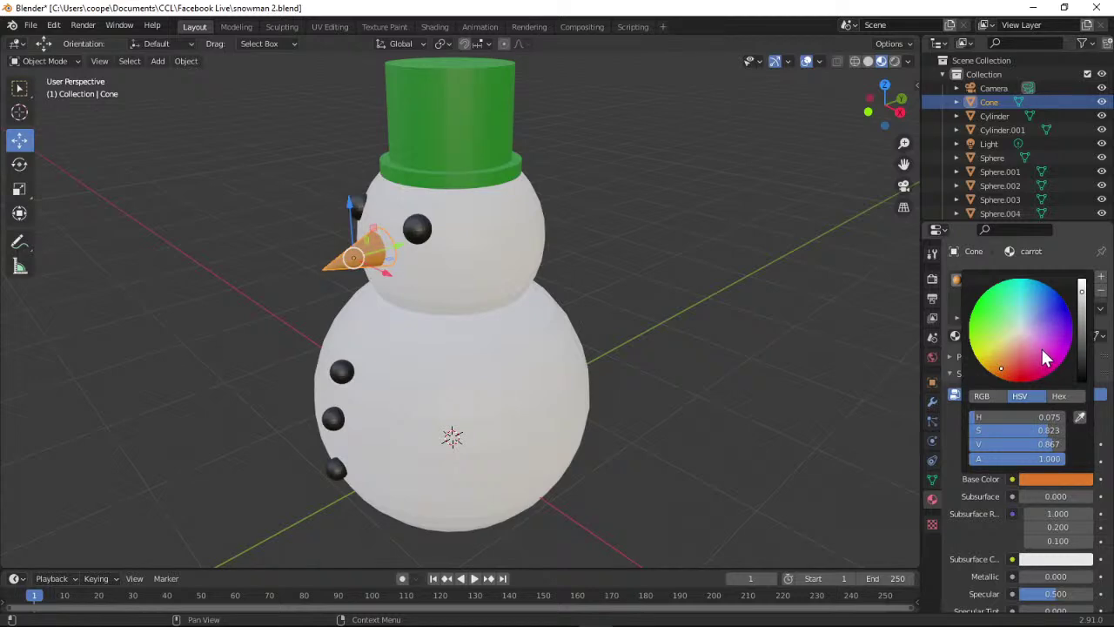
pyautogui.moveTo(1082, 292)
pyautogui.mouseDown()
pyautogui.moveTo(1082, 280)
pyautogui.moveTo(1082, 294)
pyautogui.mouseUp()
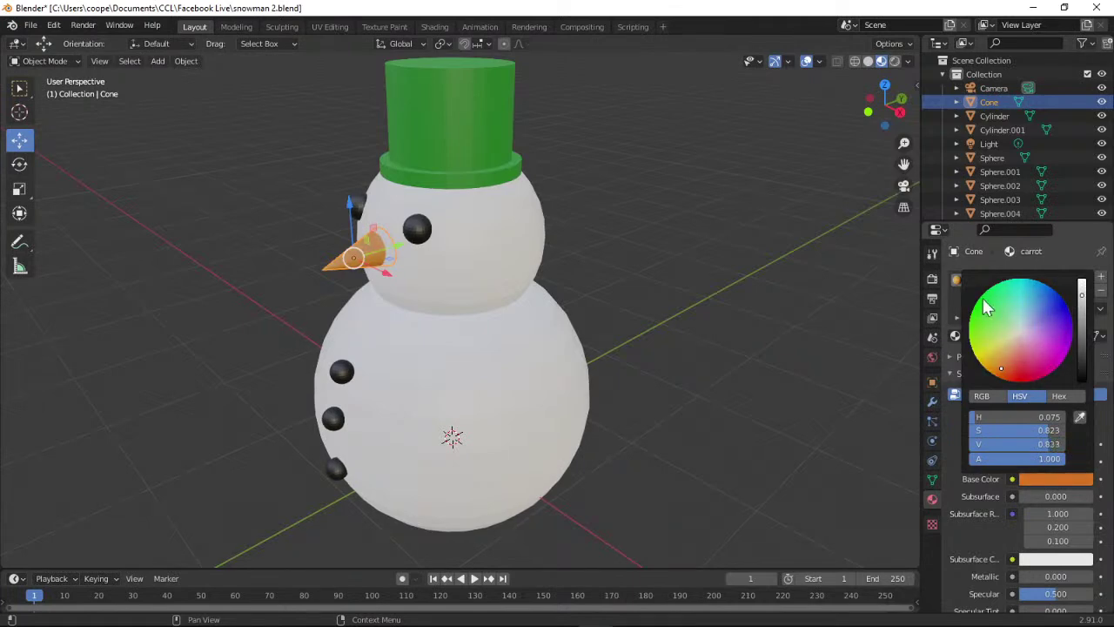
pyautogui.click(601, 266)
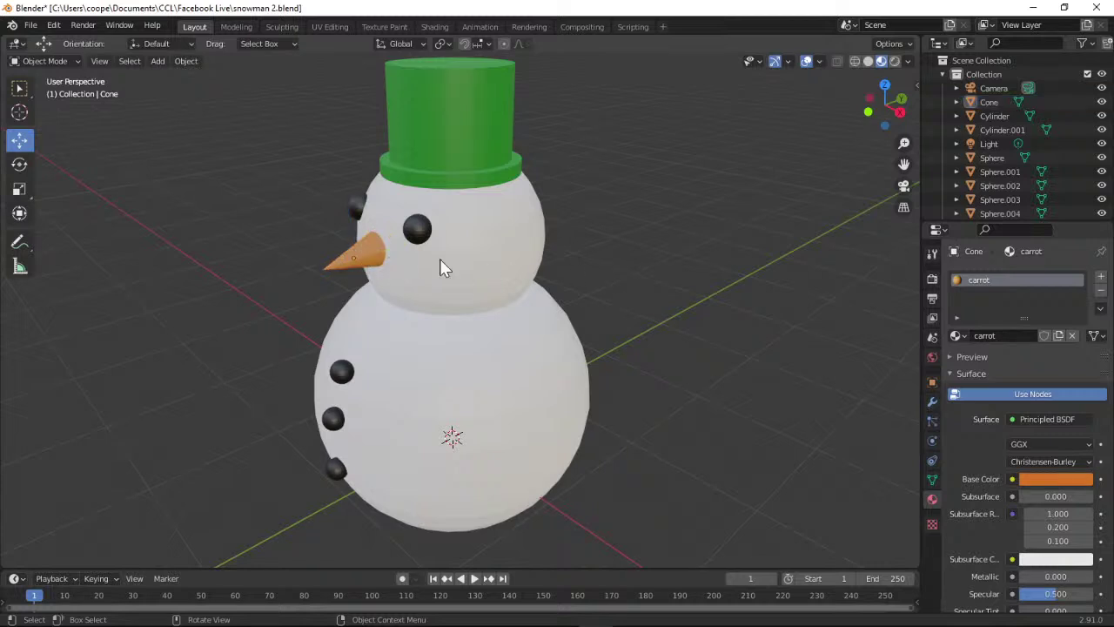
pyautogui.click(1047, 479)
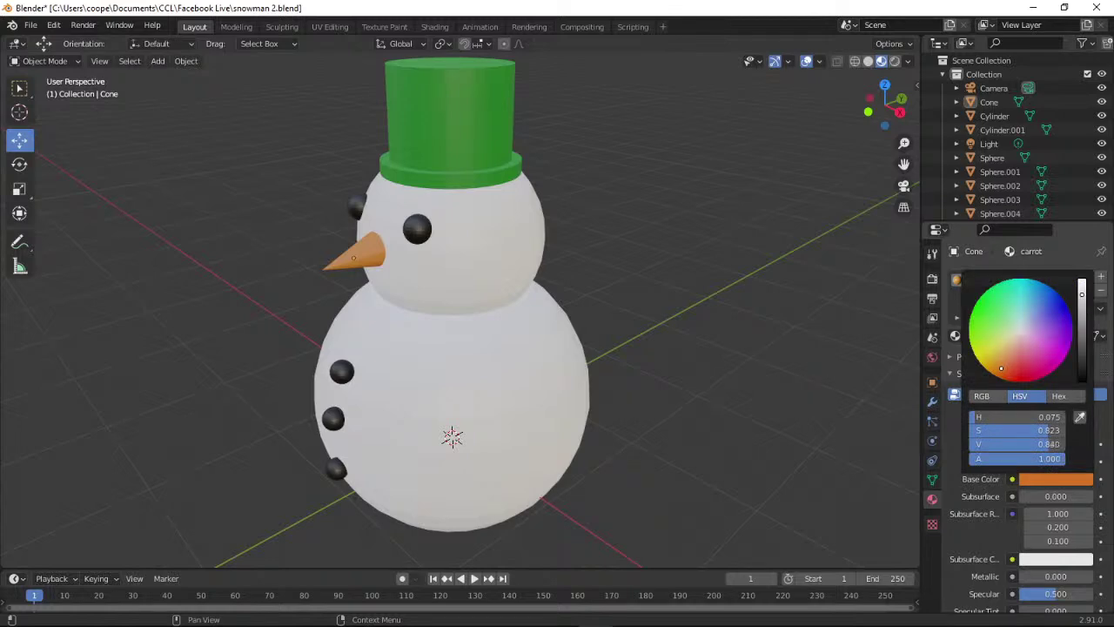
pyautogui.moveTo(1082, 299); pyautogui.dragTo(1082, 286)
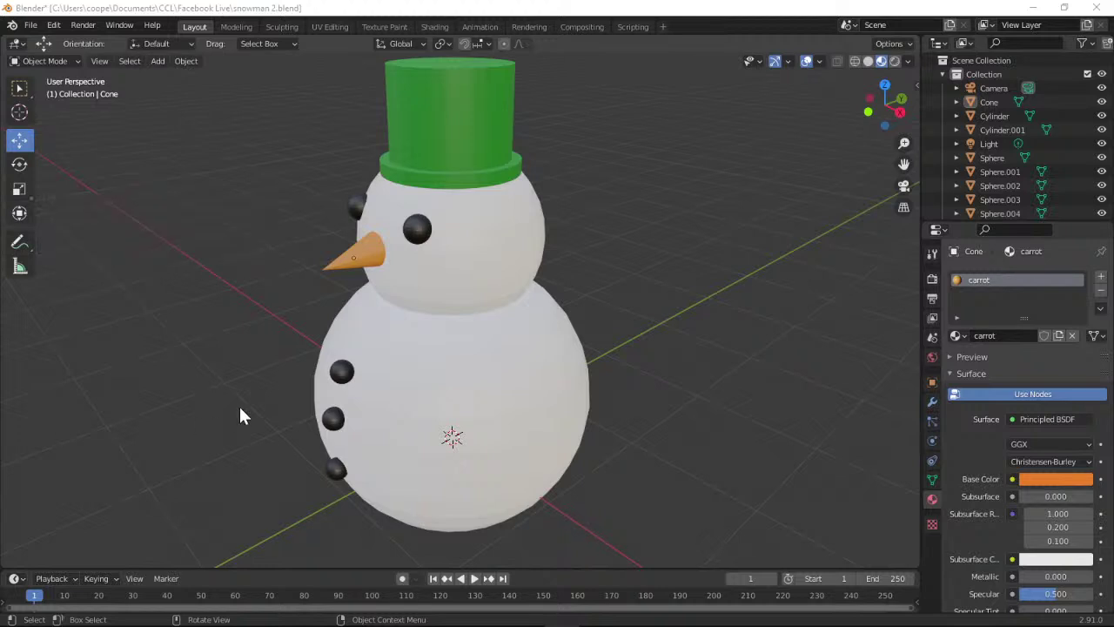
# Render a test image to check the orange carrot nose, then close the render window.
pyautogui.click(83, 26)
pyautogui.click(97, 41)
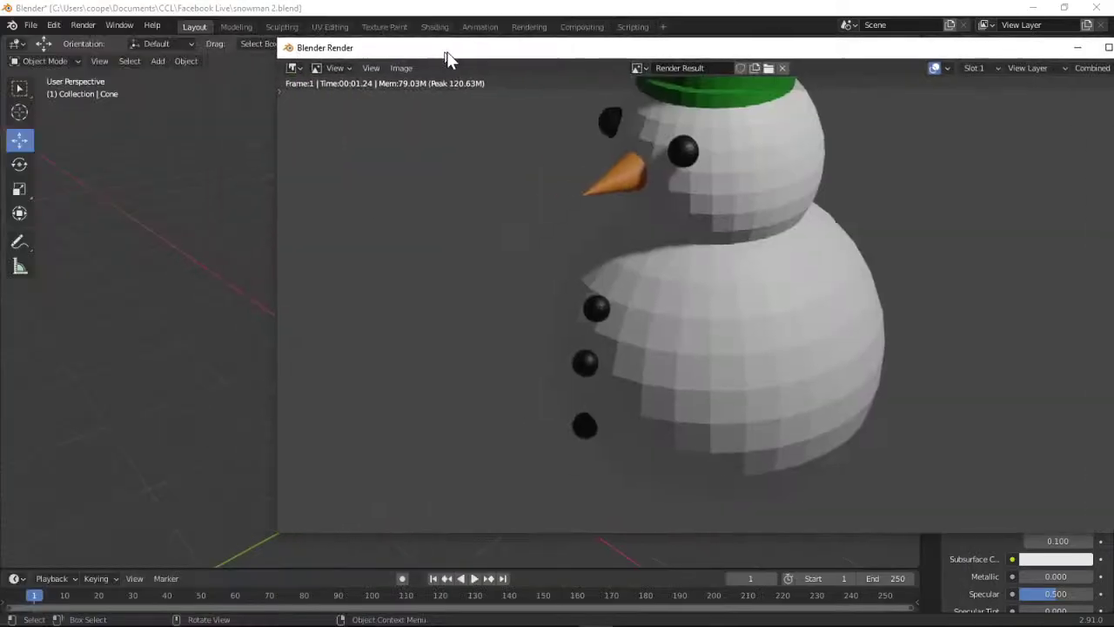
pyautogui.moveTo(447, 49); pyautogui.dragTo(255, 54)
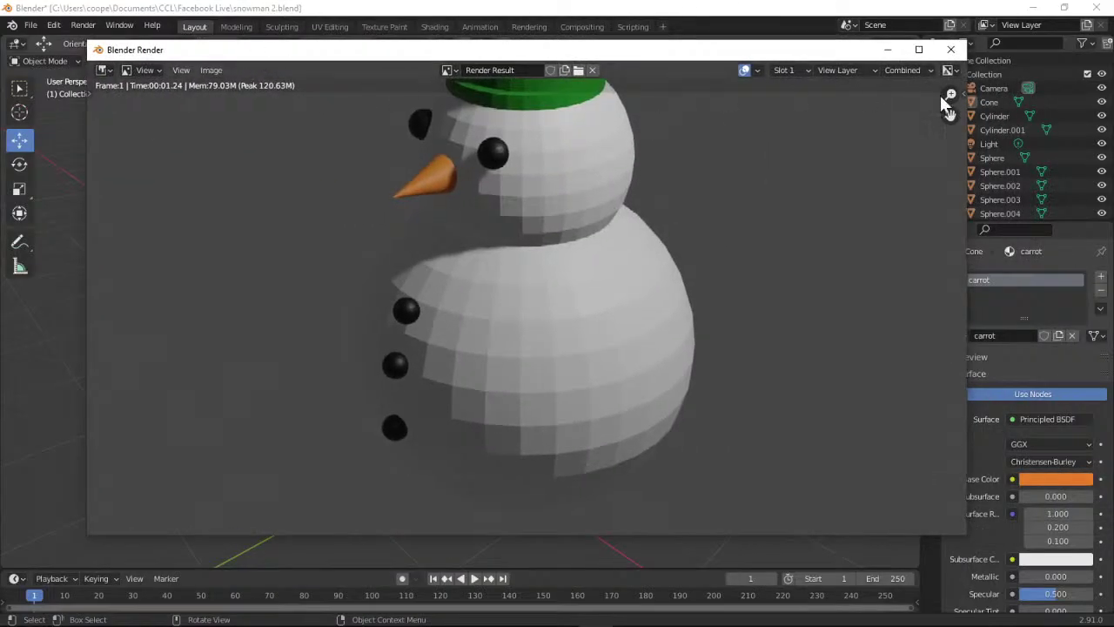
pyautogui.moveTo(950, 94); pyautogui.dragTo(762, 224)
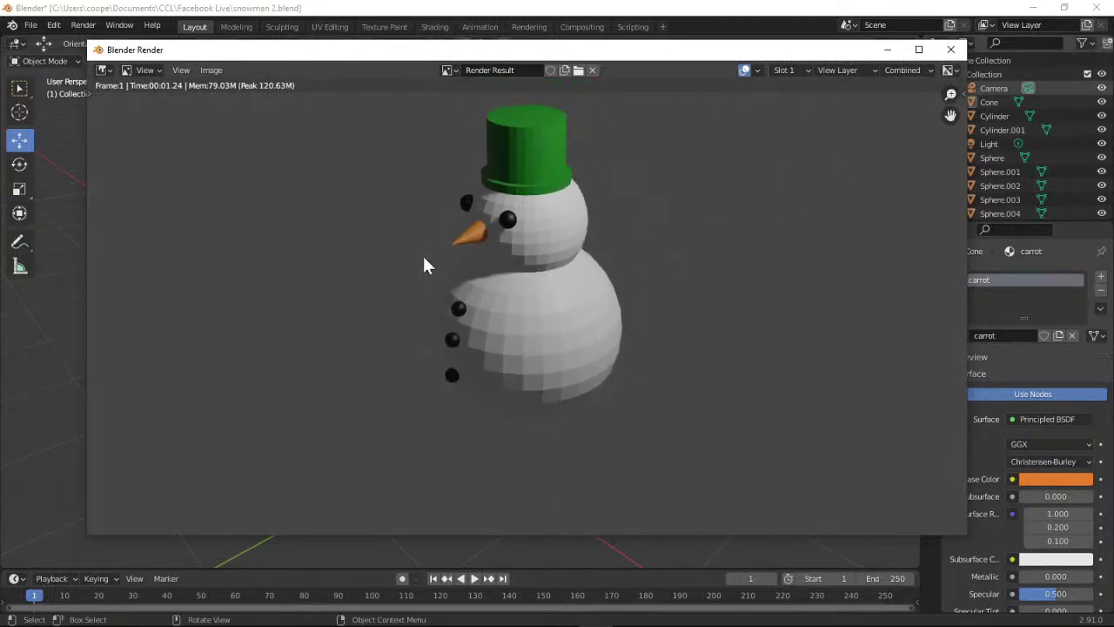
pyautogui.click(950, 50)
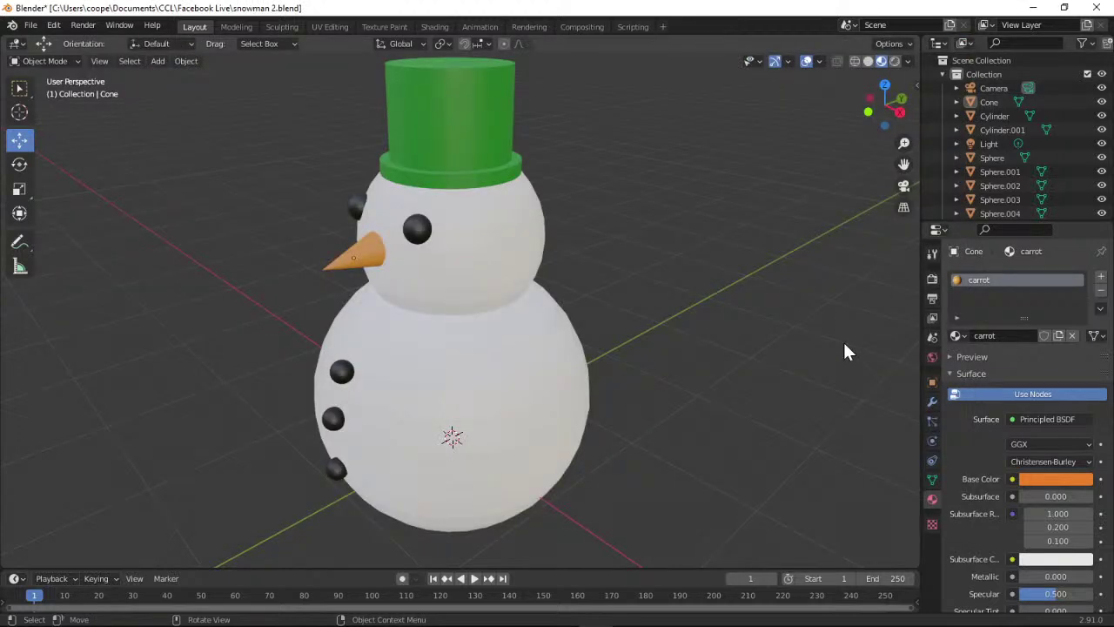
# Read the 'Challenge: colour the body' tutorial page on making the head and body white.
pyautogui.click(1063, 7)
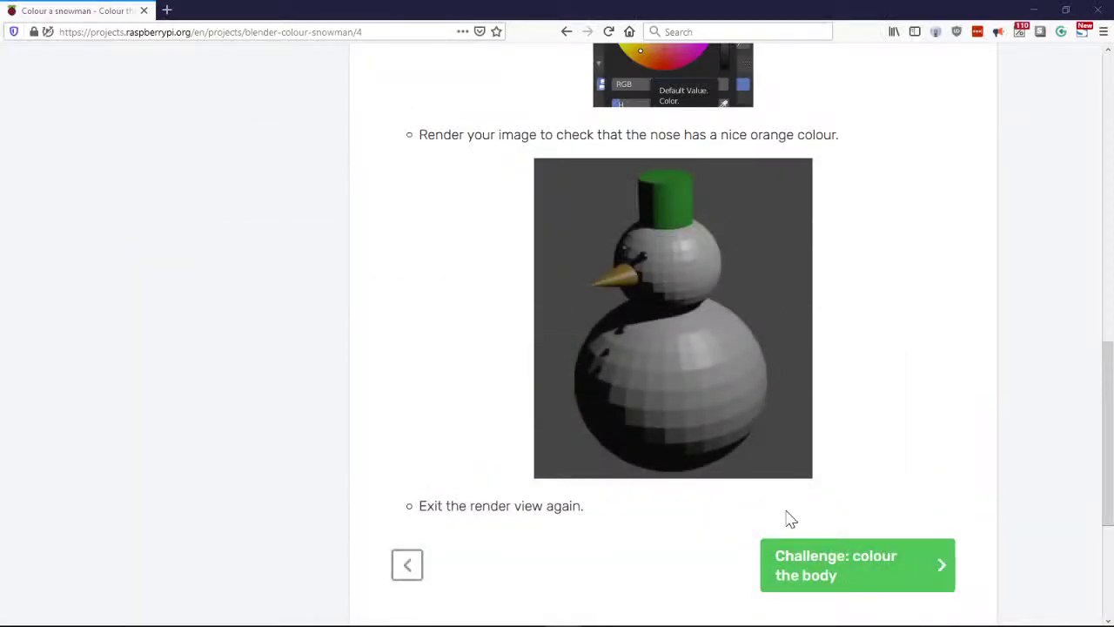
pyautogui.click(792, 564)
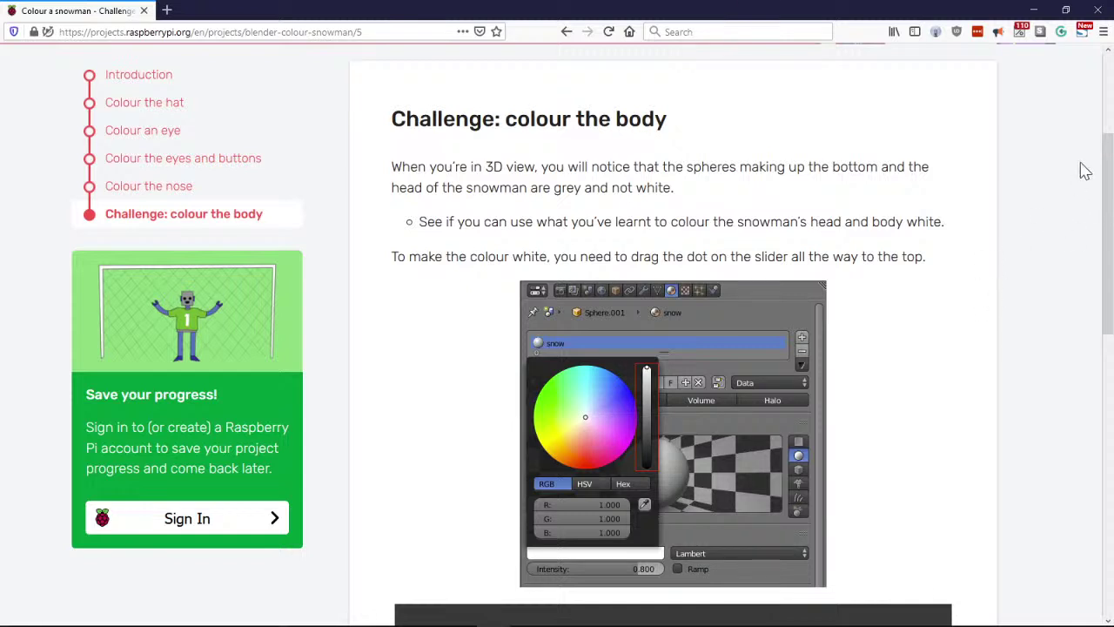
pyautogui.moveTo(1108, 181); pyautogui.dragTo(1102, 370)
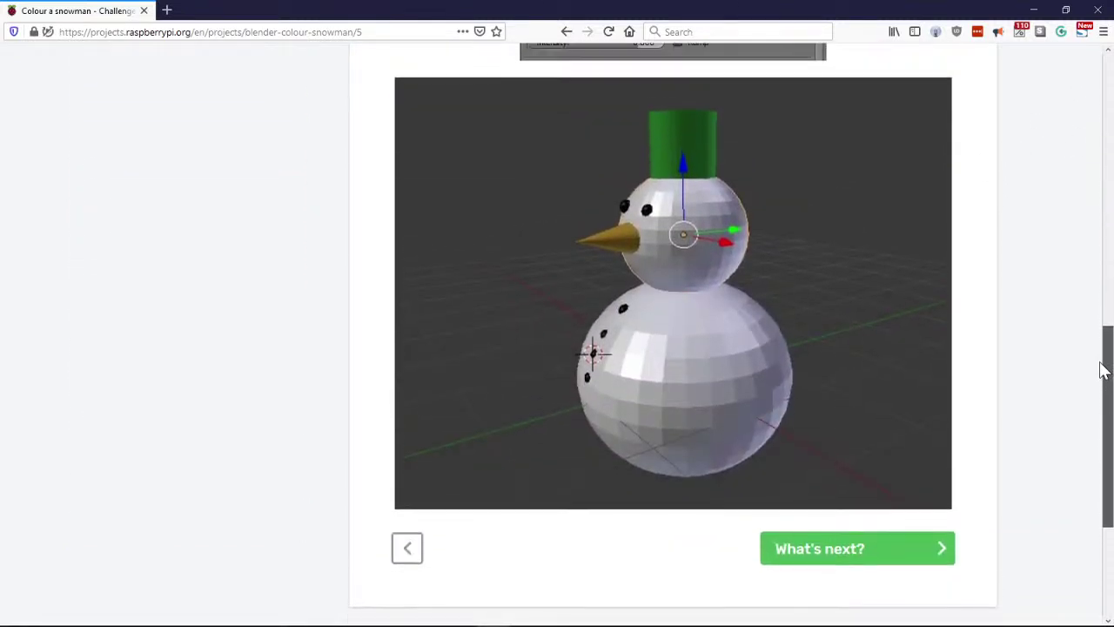
pyautogui.moveTo(1104, 370); pyautogui.dragTo(1076, 181)
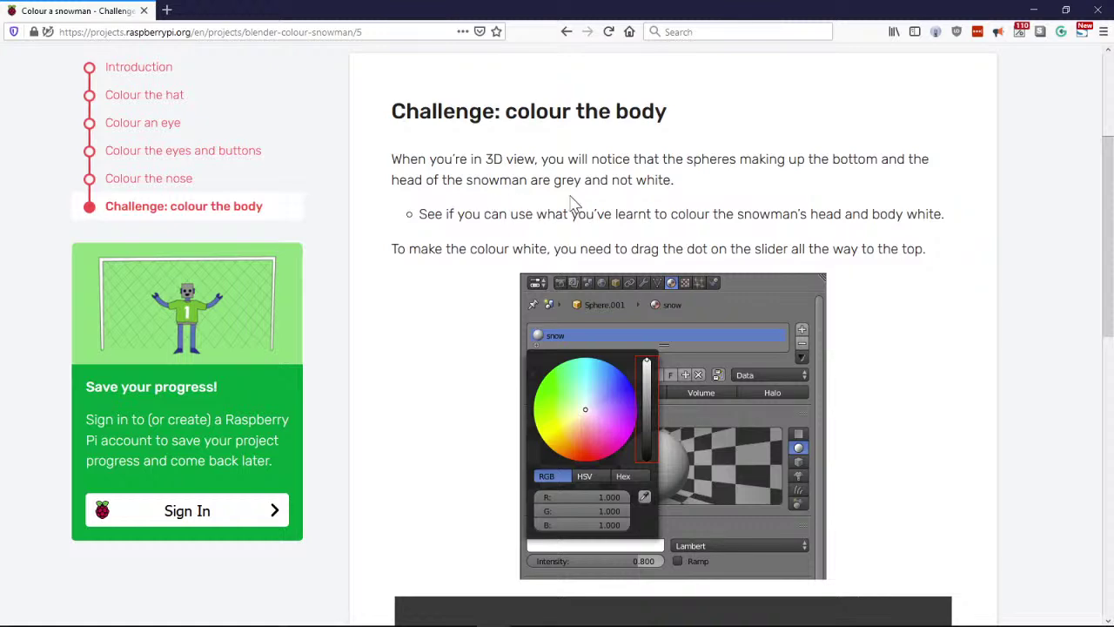
pyautogui.scroll(-4, 1107, 235)
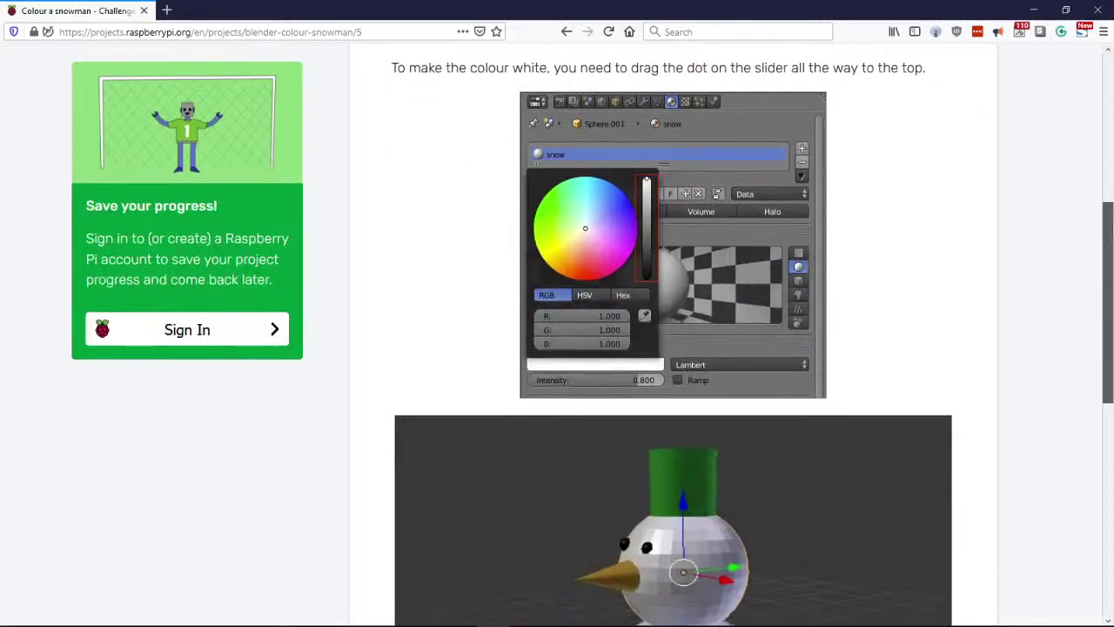
pyautogui.scroll(1, 1107, 261)
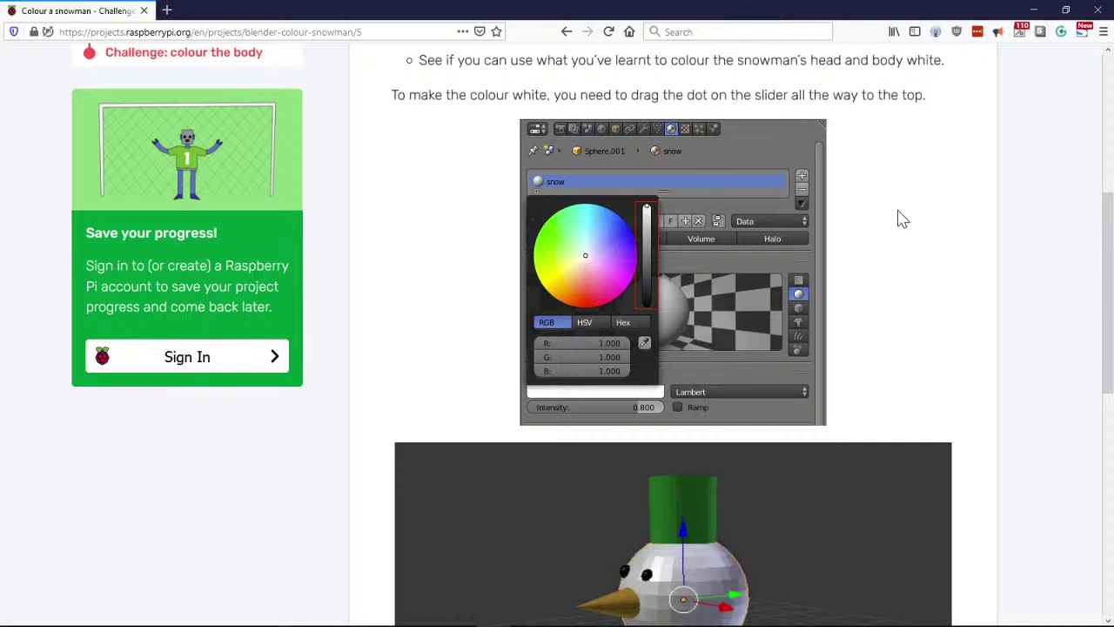
pyautogui.moveTo(1105, 277); pyautogui.dragTo(1104, 391)
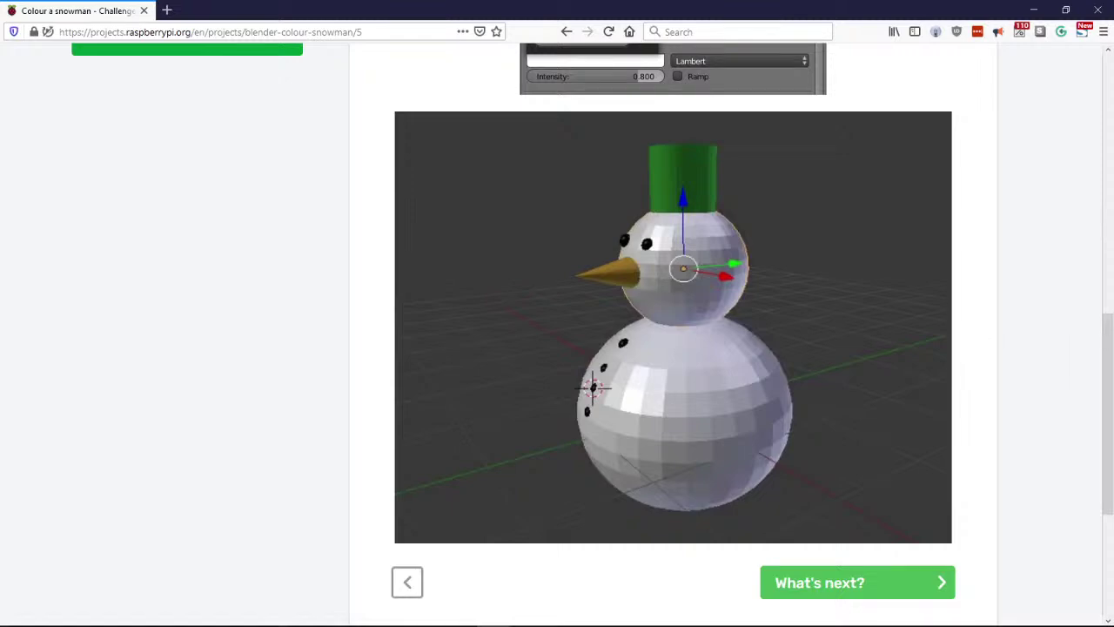
pyautogui.hotkey('alt', 'Tab')
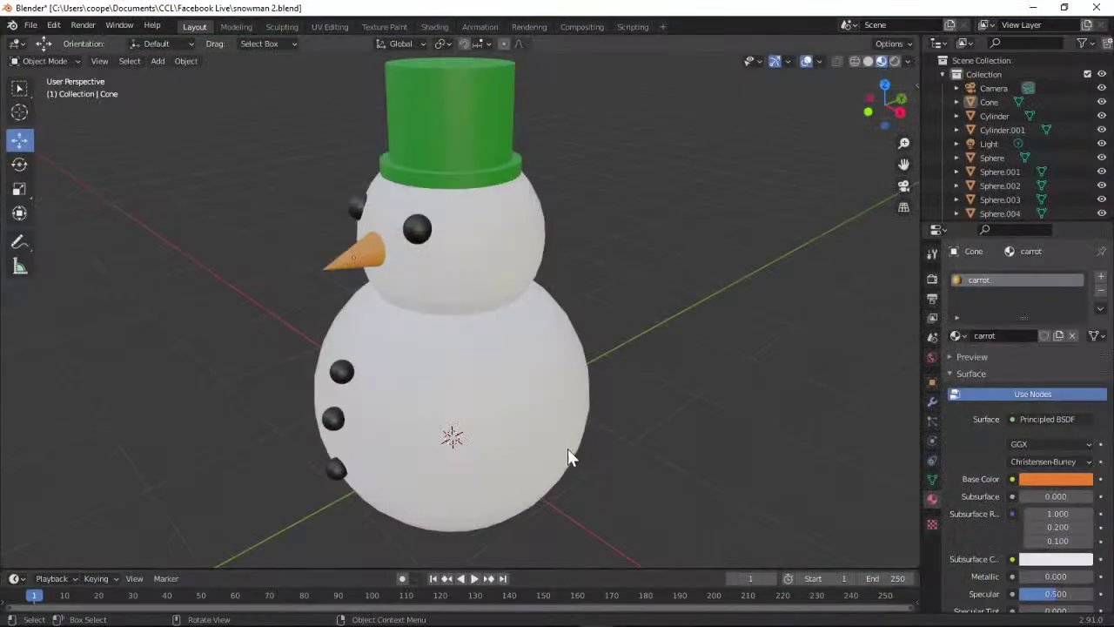
# Give the head sphere a new material named snow with full-brightness white colour.
pyautogui.click(463, 254)
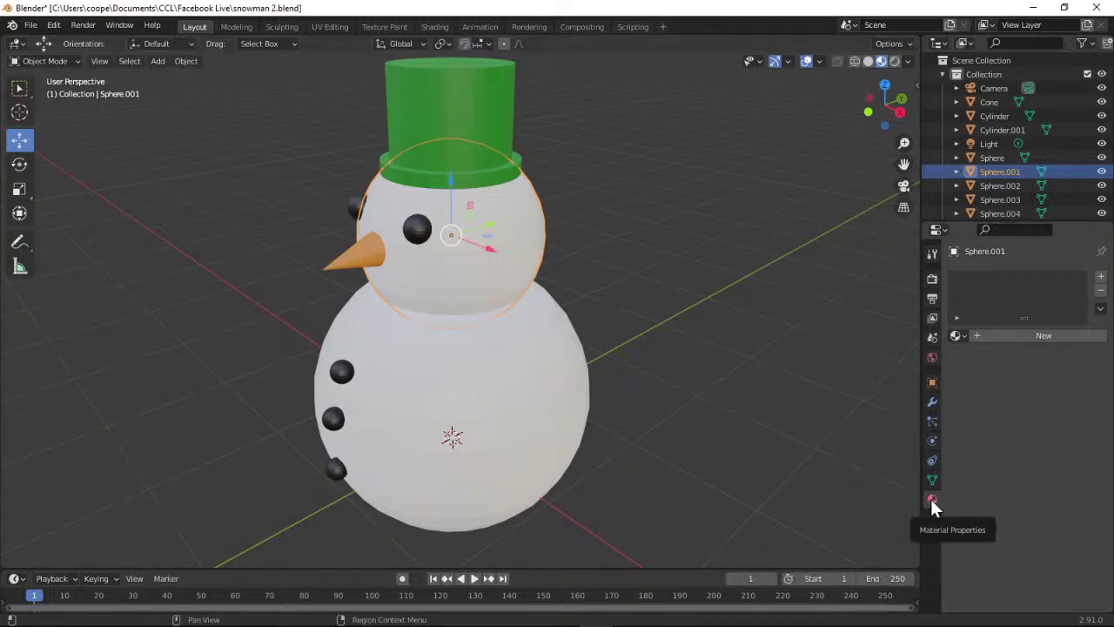
pyautogui.click(1030, 334)
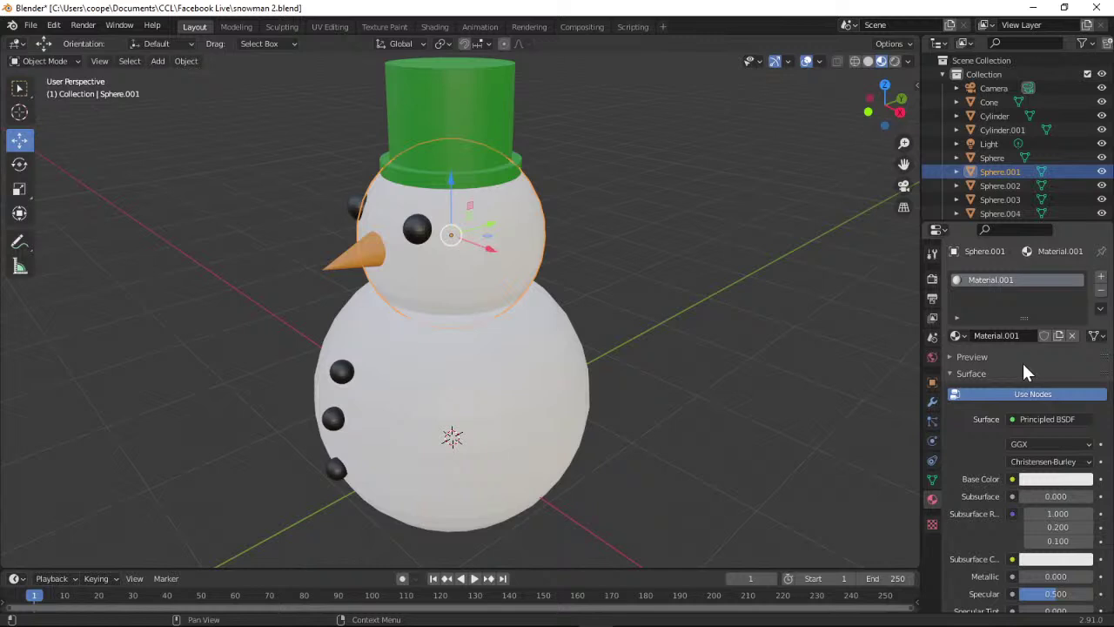
pyautogui.click(1027, 334)
pyautogui.write('snow')
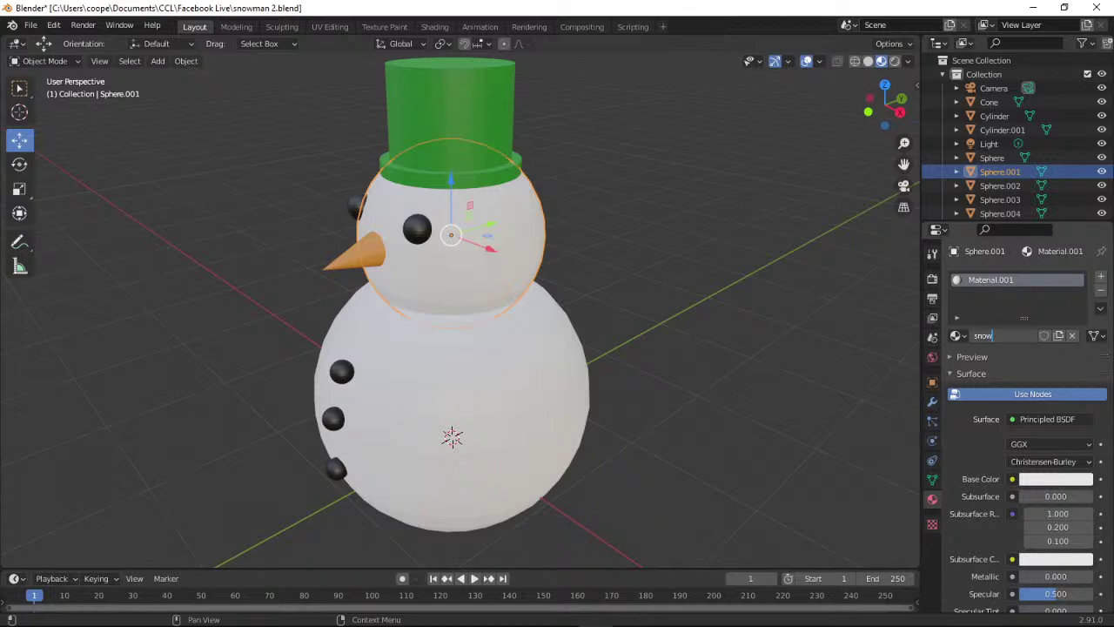
pyautogui.press('Return')
pyautogui.click(1036, 479)
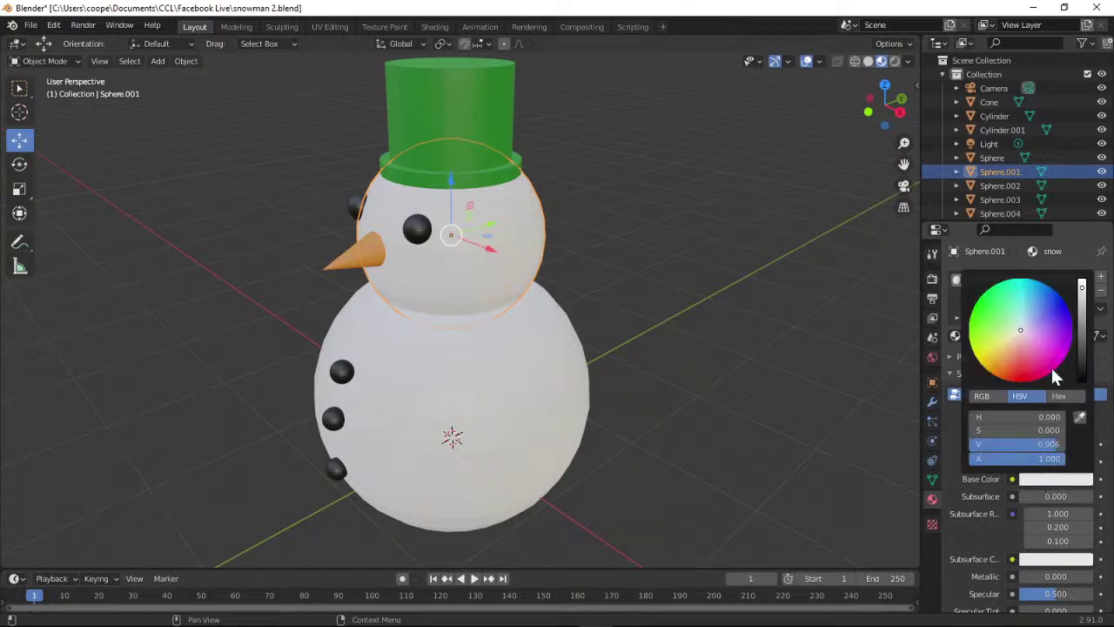
pyautogui.moveTo(1035, 444); pyautogui.dragTo(1057, 443)
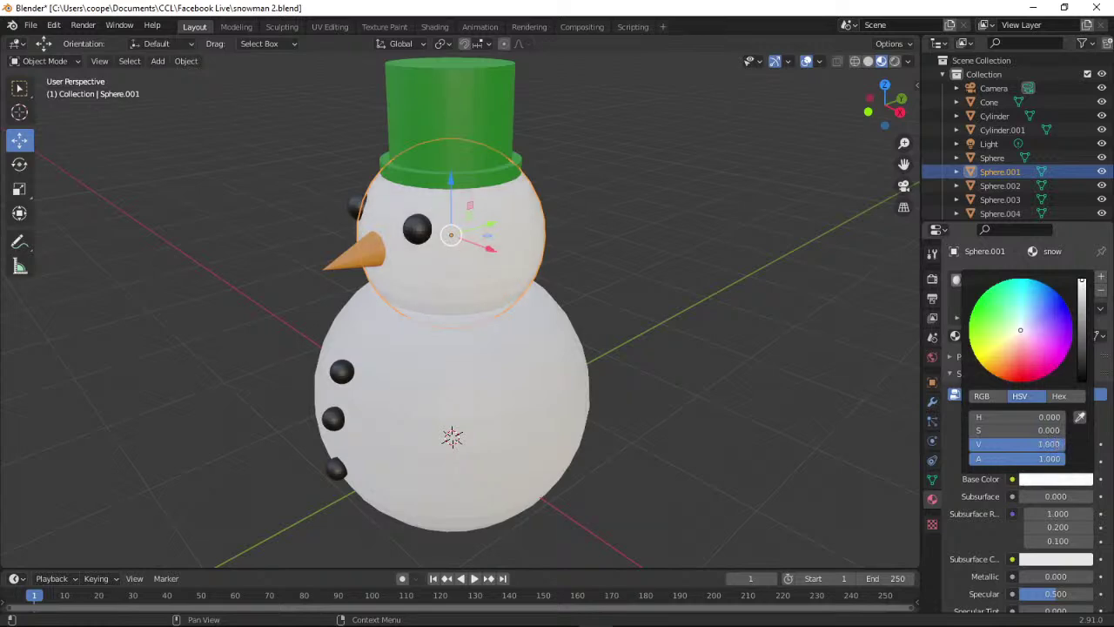
pyautogui.click(781, 339)
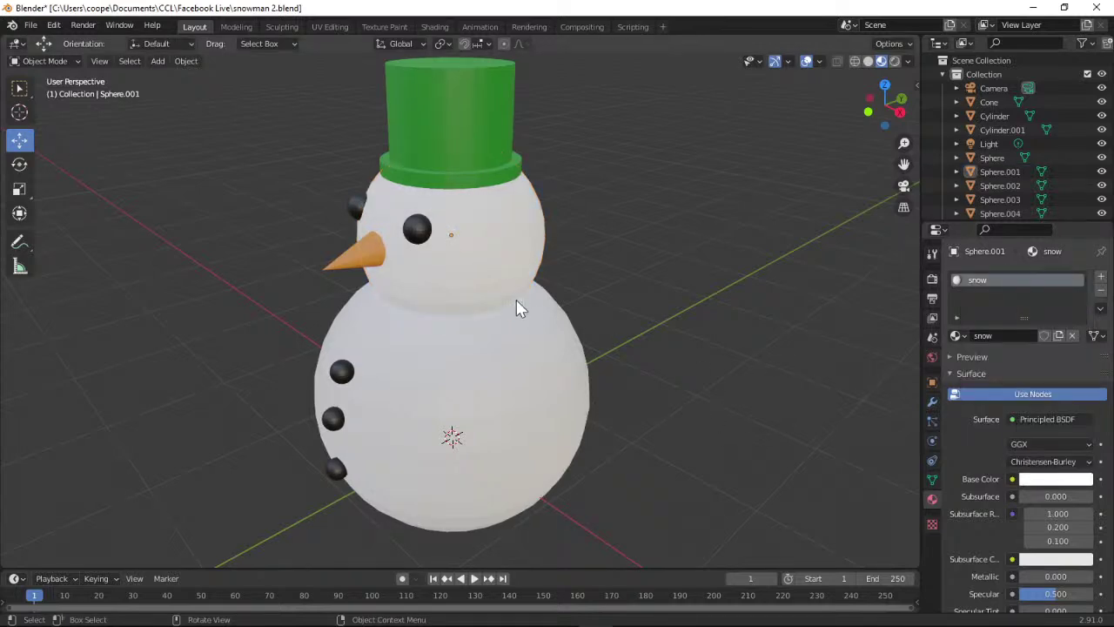
# Assign the snow material to the lower body sphere.
pyautogui.click(511, 396)
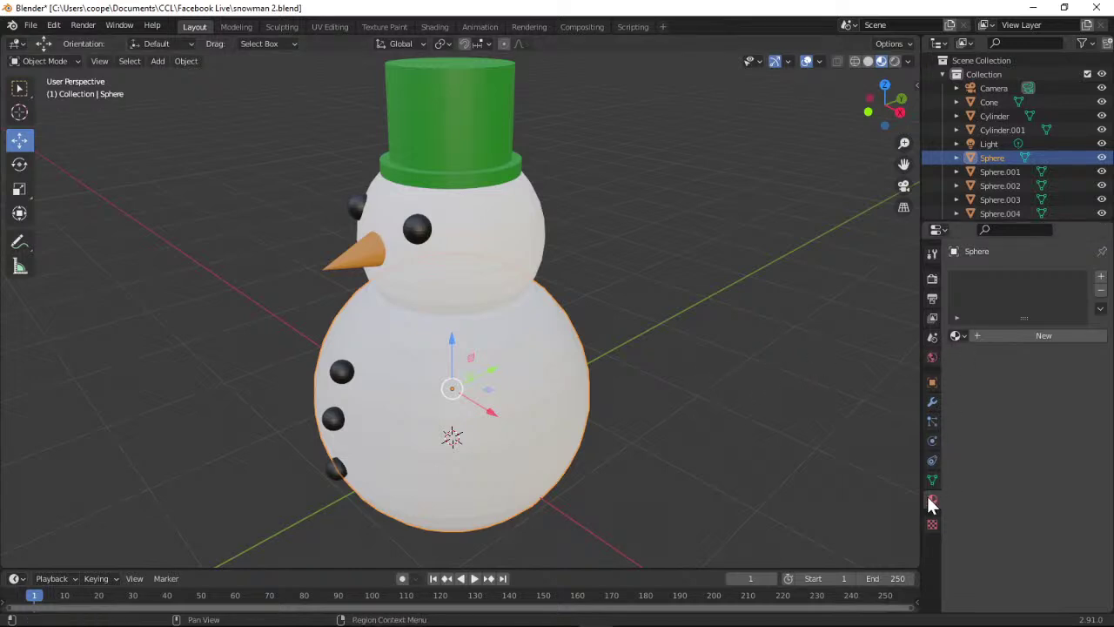
pyautogui.click(957, 336)
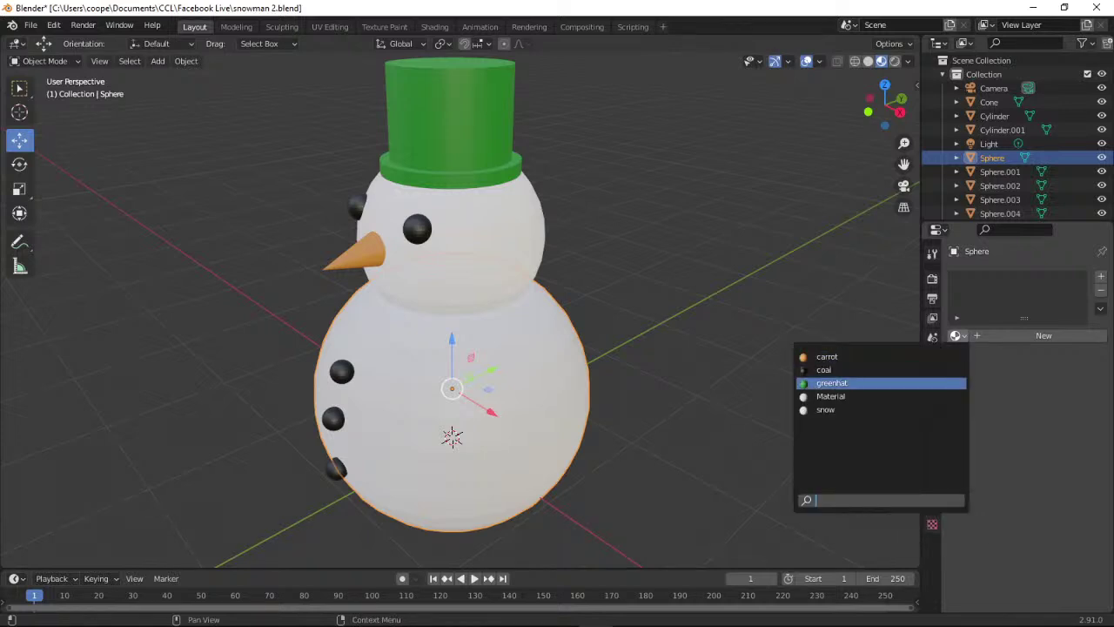
pyautogui.click(827, 410)
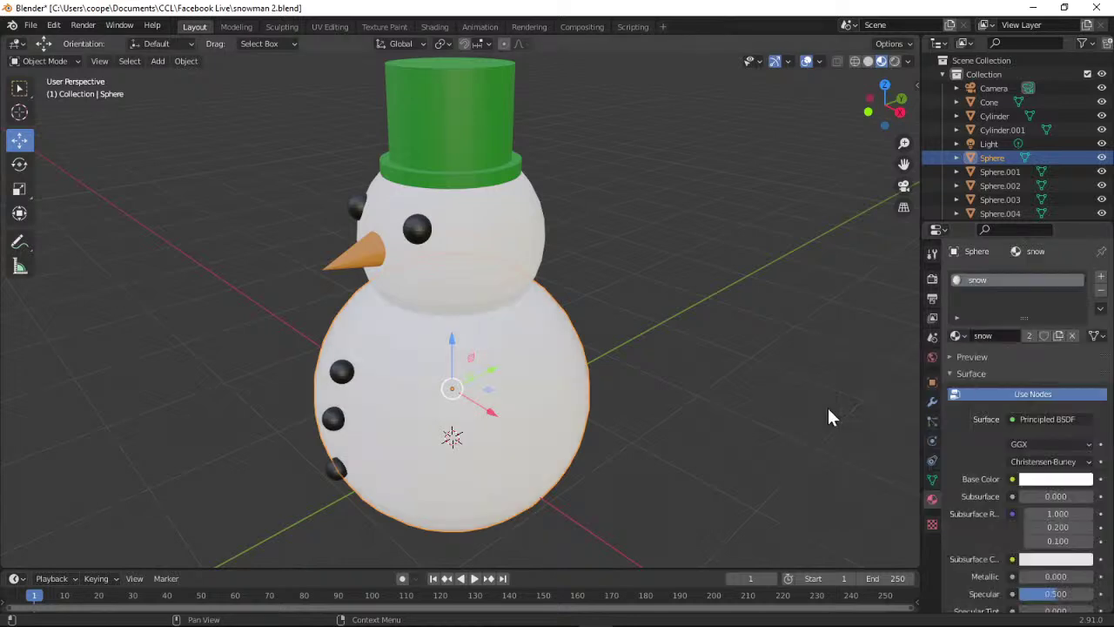
pyautogui.click(750, 394)
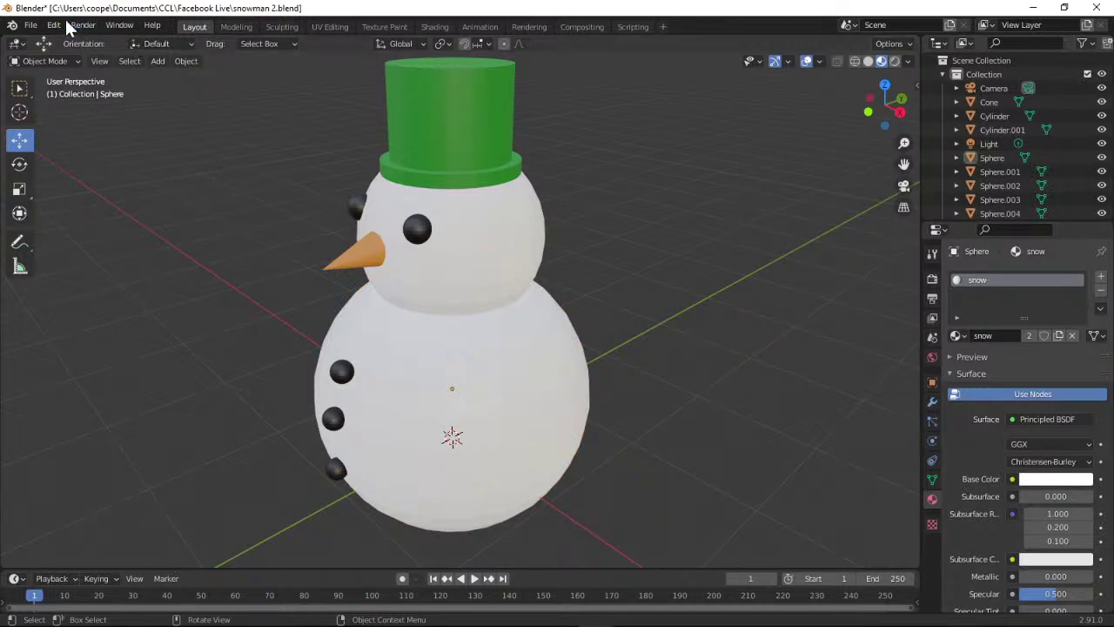
# Save snowman 2.blend and render a test image, zoomed and panned to centre the snowman.
pyautogui.click(31, 24)
pyautogui.click(49, 116)
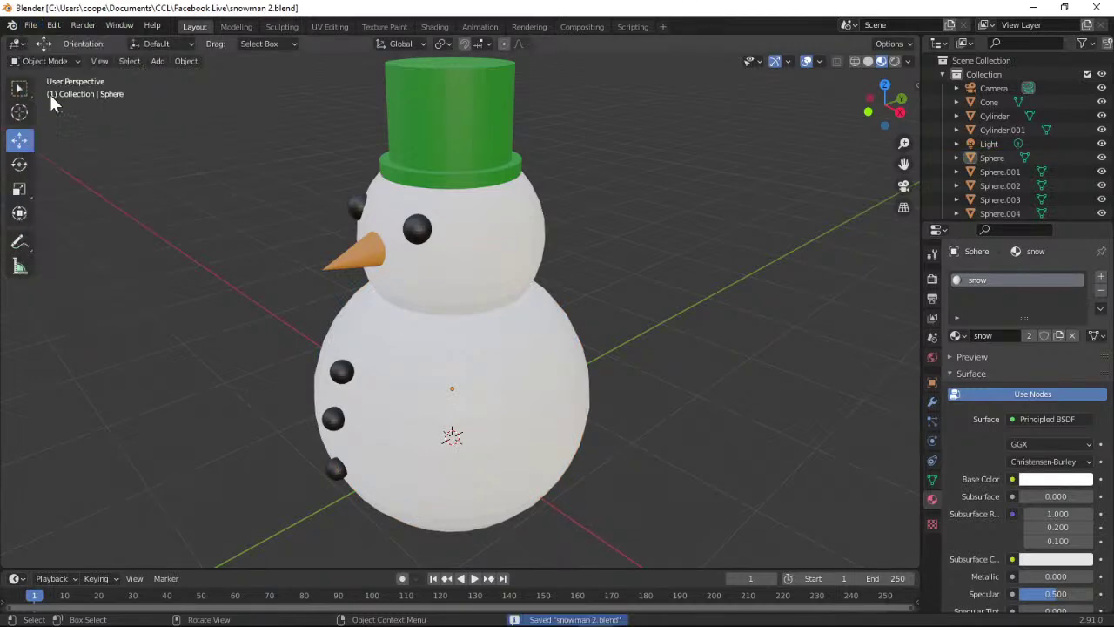
pyautogui.click(83, 24)
pyautogui.click(93, 42)
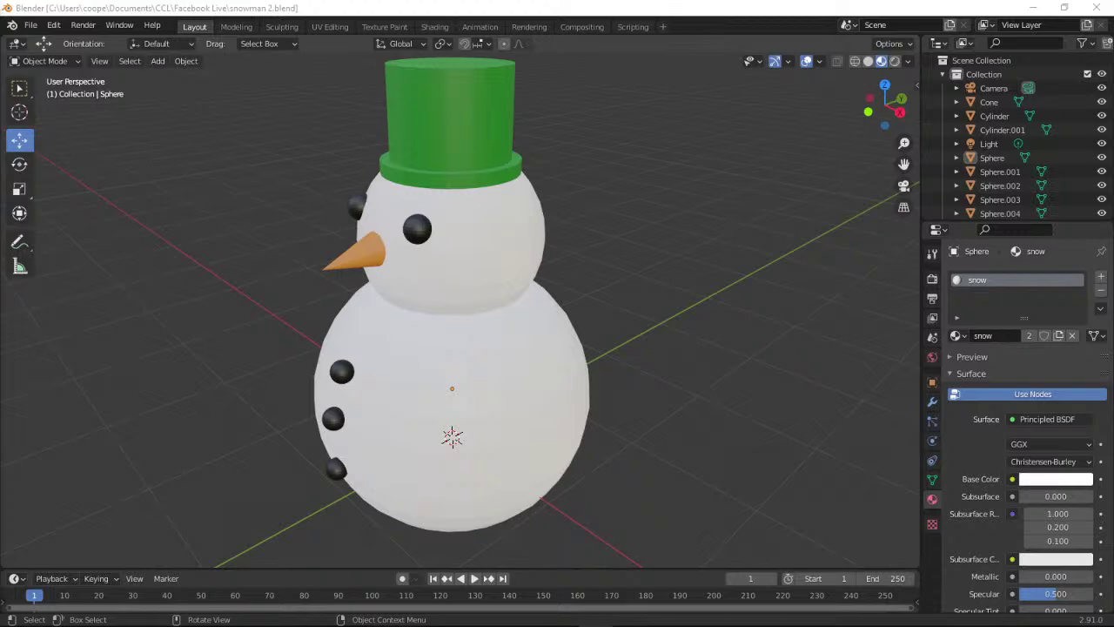
pyautogui.press('F12')
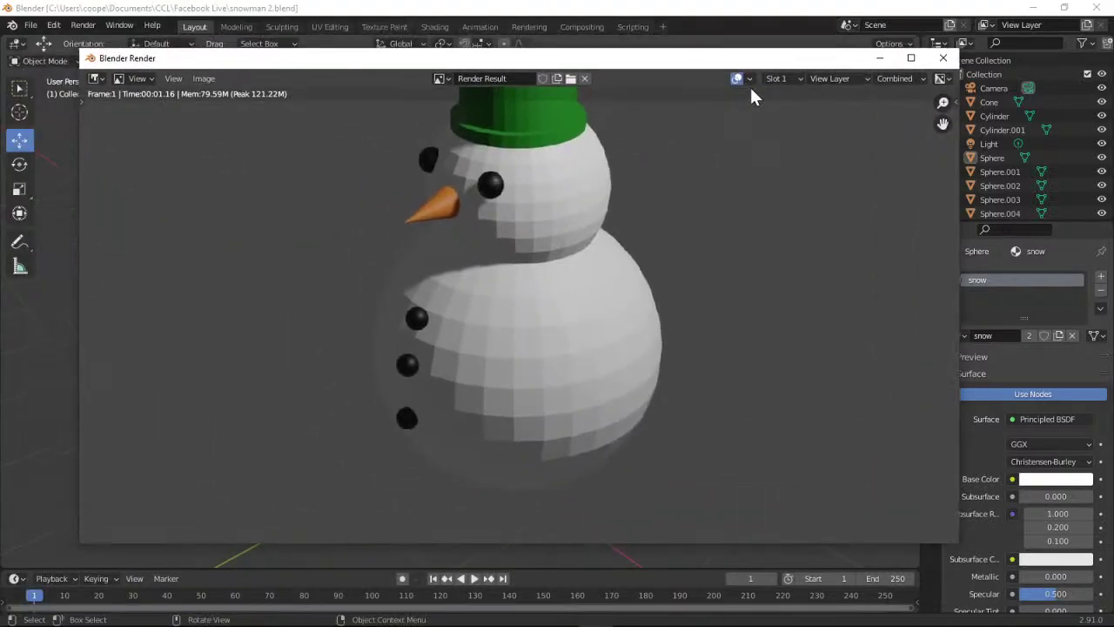
pyautogui.moveTo(942, 103); pyautogui.dragTo(876, 133)
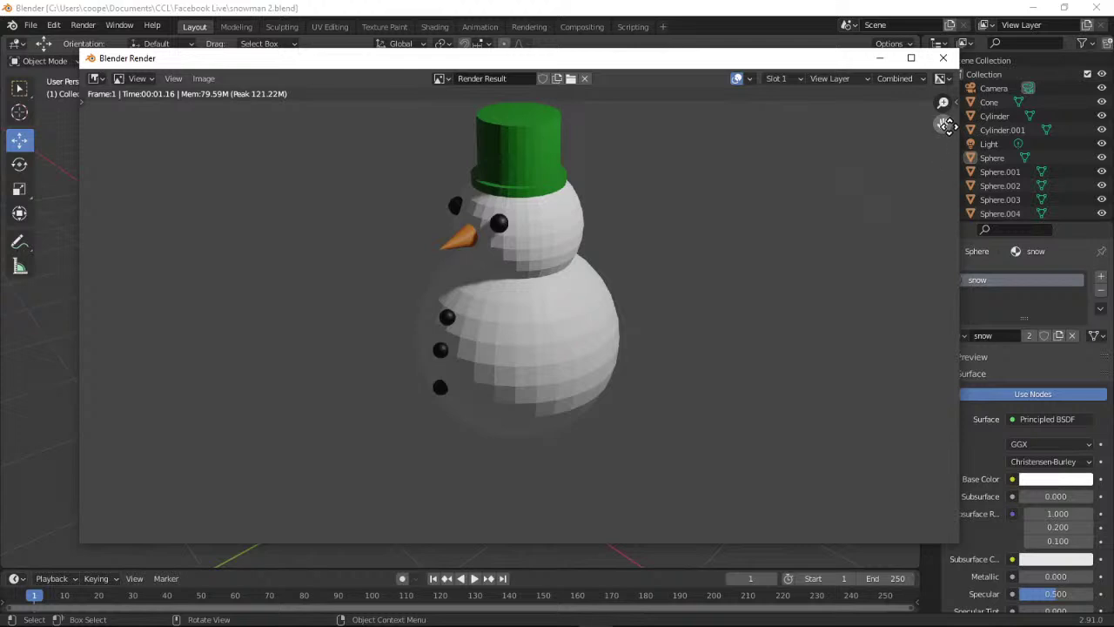
pyautogui.moveTo(947, 125); pyautogui.dragTo(827, 221)
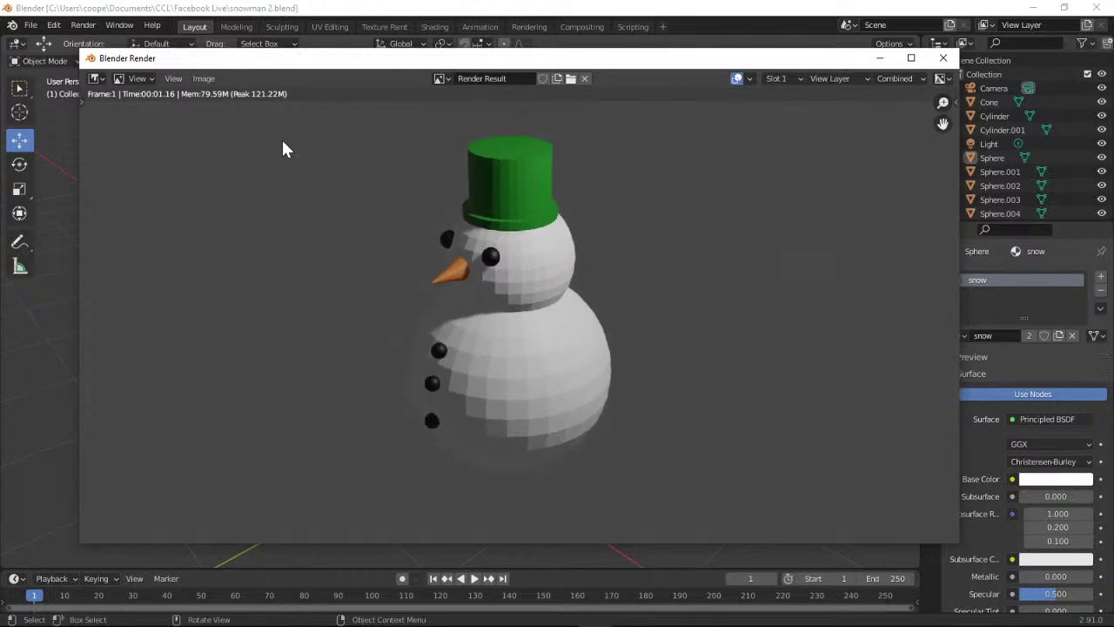
# Look through the render's Save As image file formats, then cancel without exporting.
pyautogui.click(173, 79)
pyautogui.moveTo(200, 79)
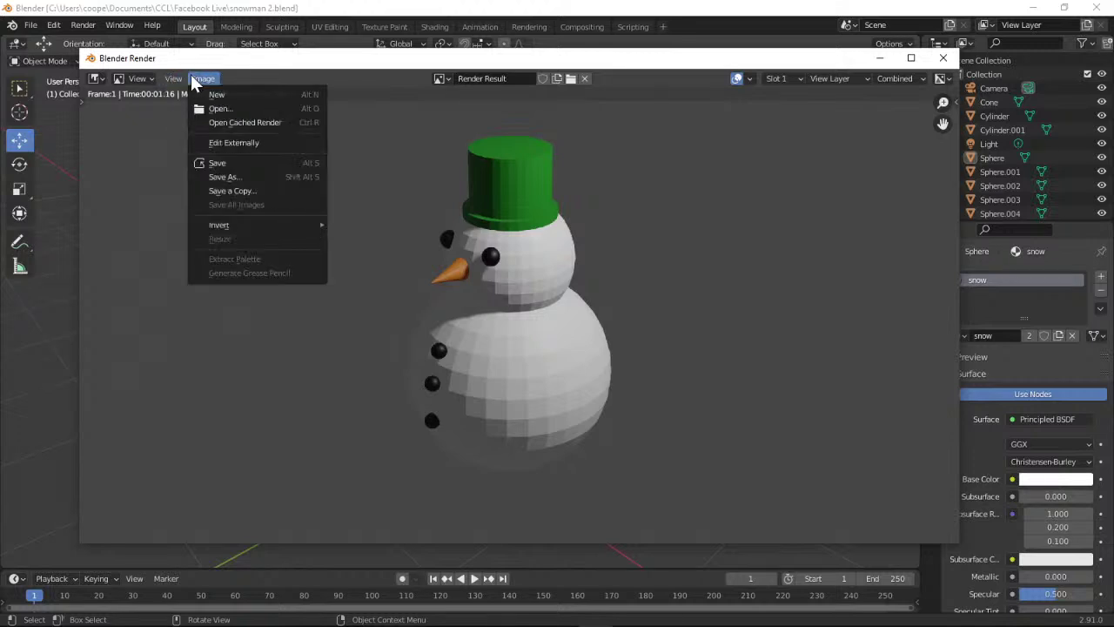
pyautogui.click(240, 73)
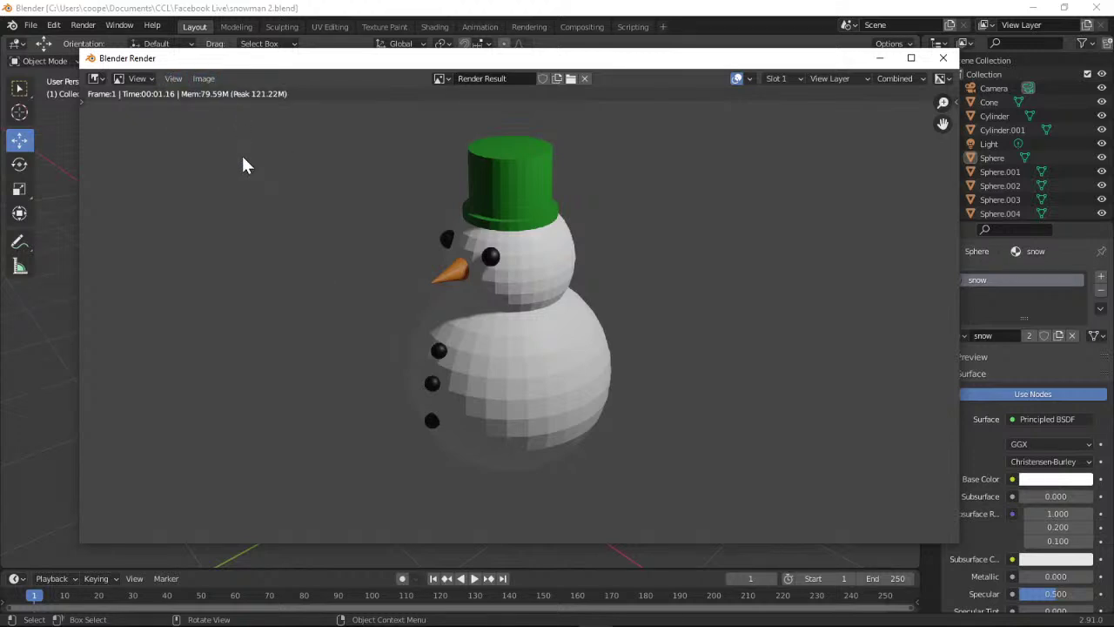
pyautogui.click(212, 78)
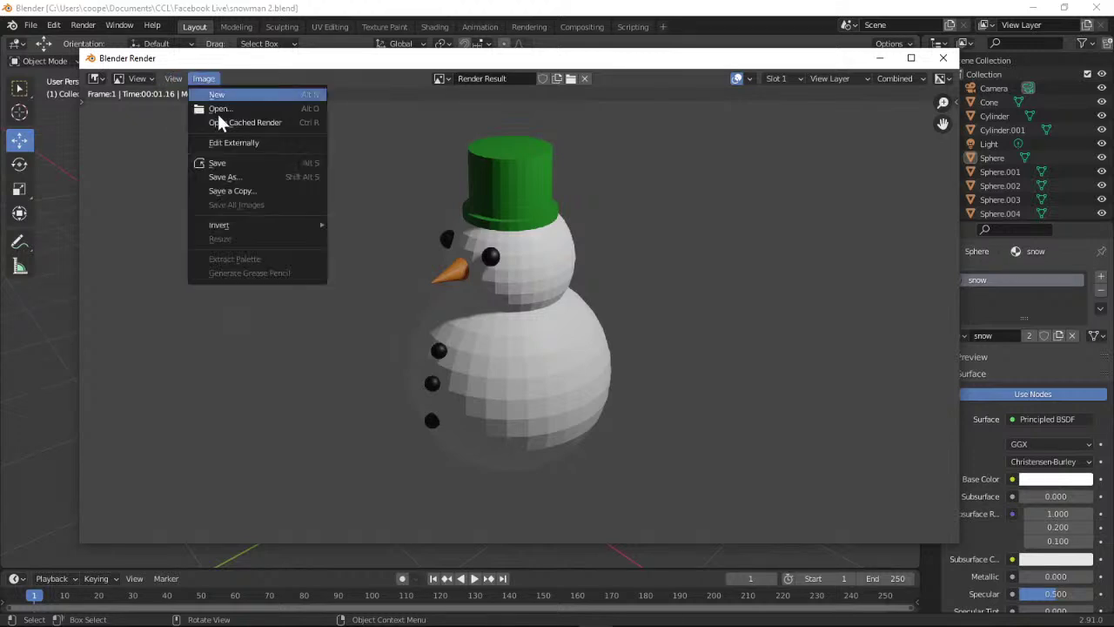
pyautogui.click(231, 176)
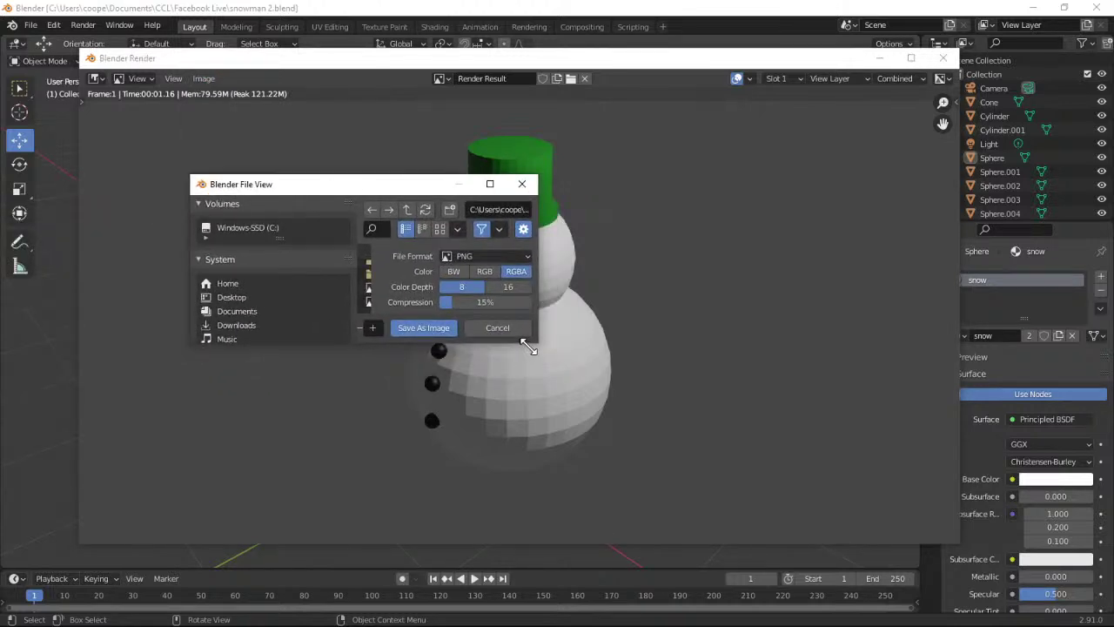
pyautogui.moveTo(529, 346); pyautogui.dragTo(722, 490)
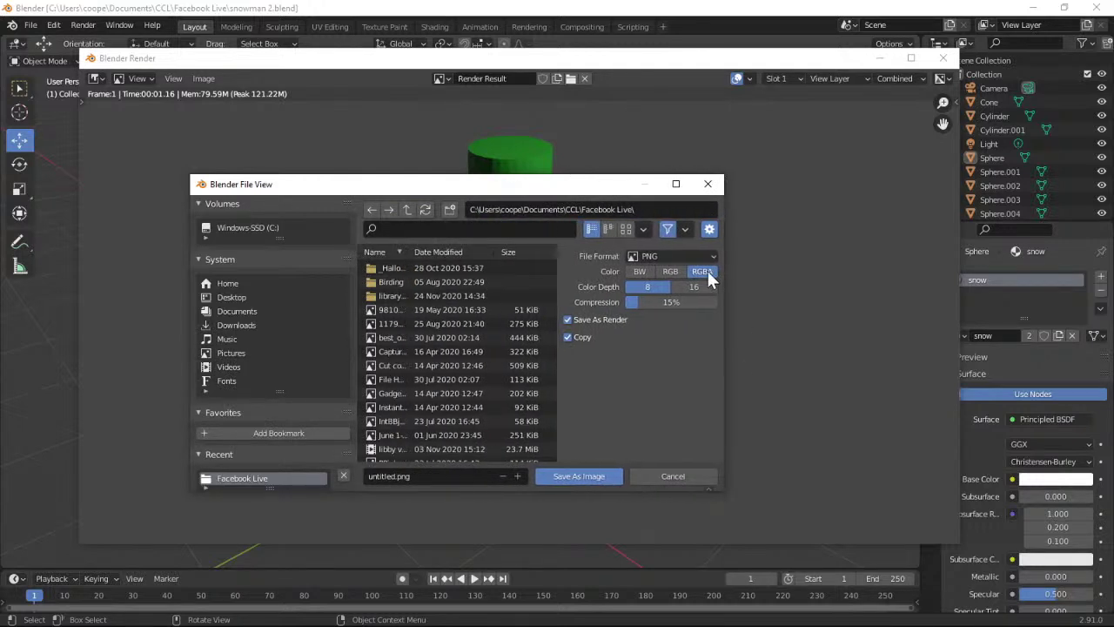
pyautogui.click(714, 256)
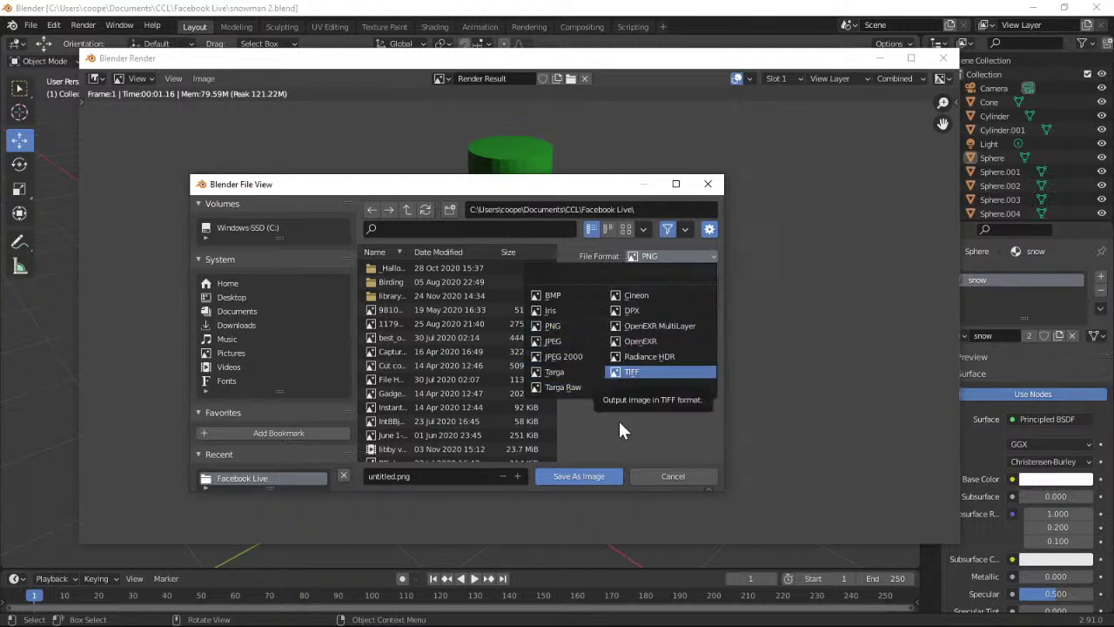
pyautogui.click(649, 477)
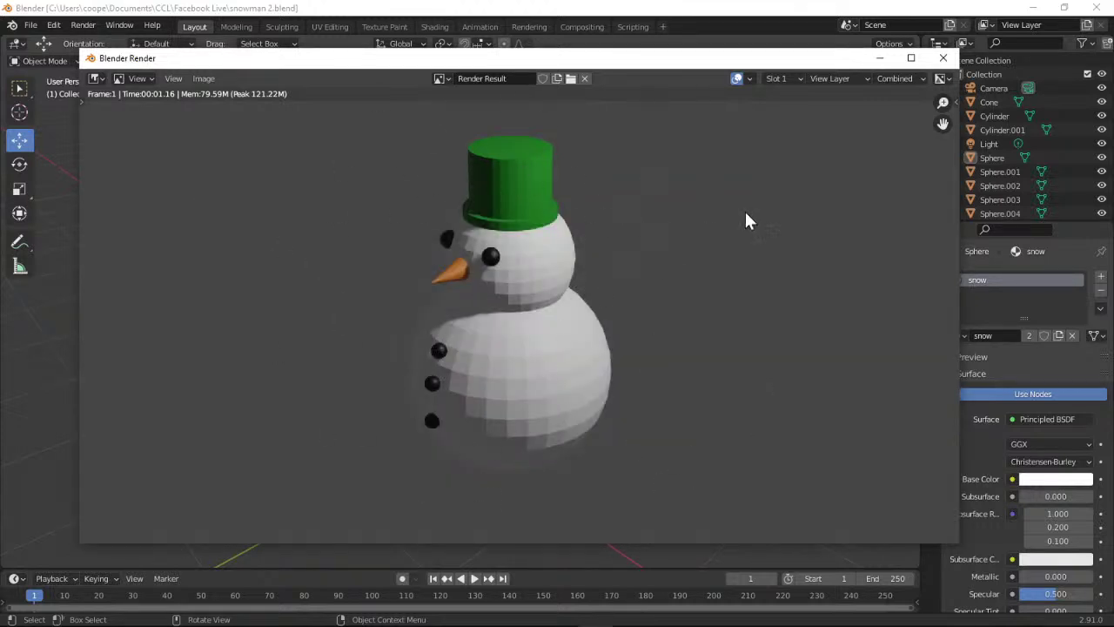
# Close the render window, save snowman 2.blend again, and minimise Blender.
pyautogui.click(941, 59)
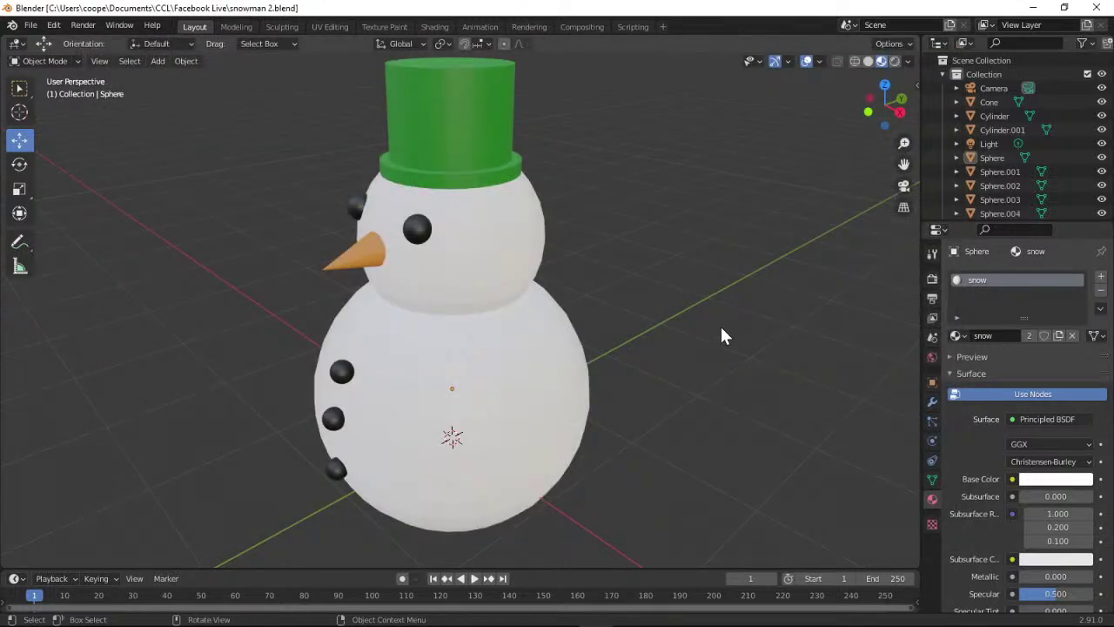
pyautogui.click(31, 24)
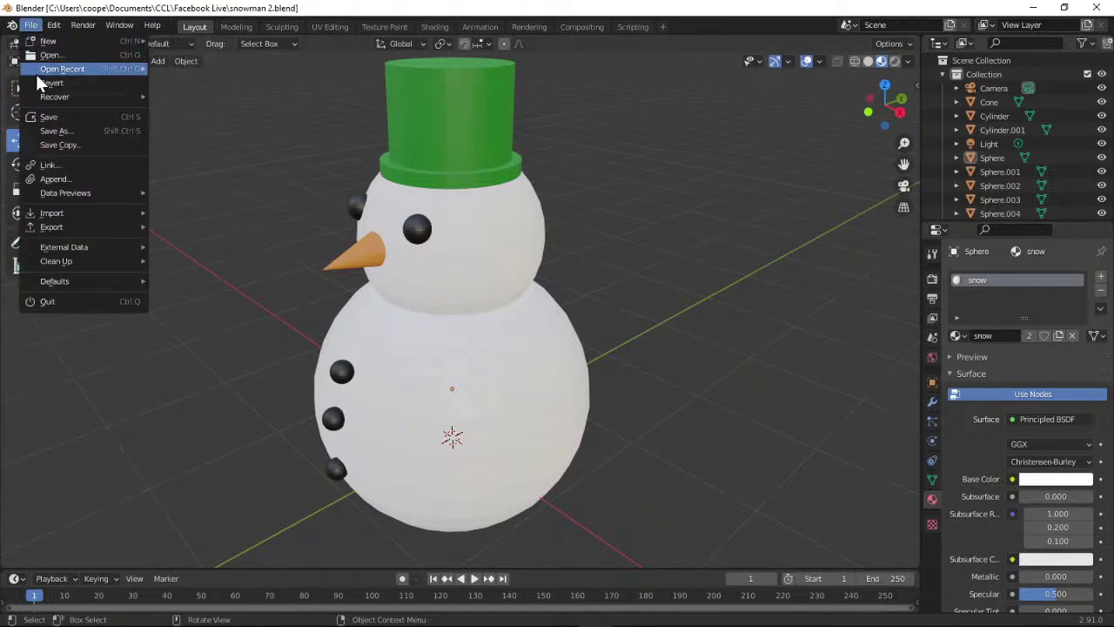
pyautogui.click(35, 119)
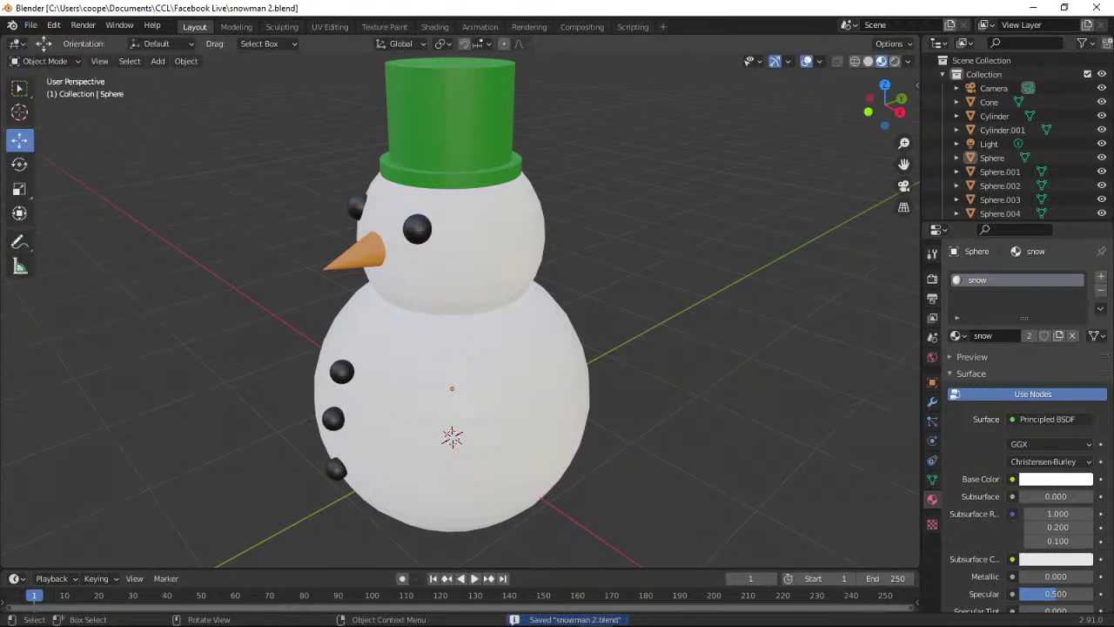
pyautogui.click(1033, 8)
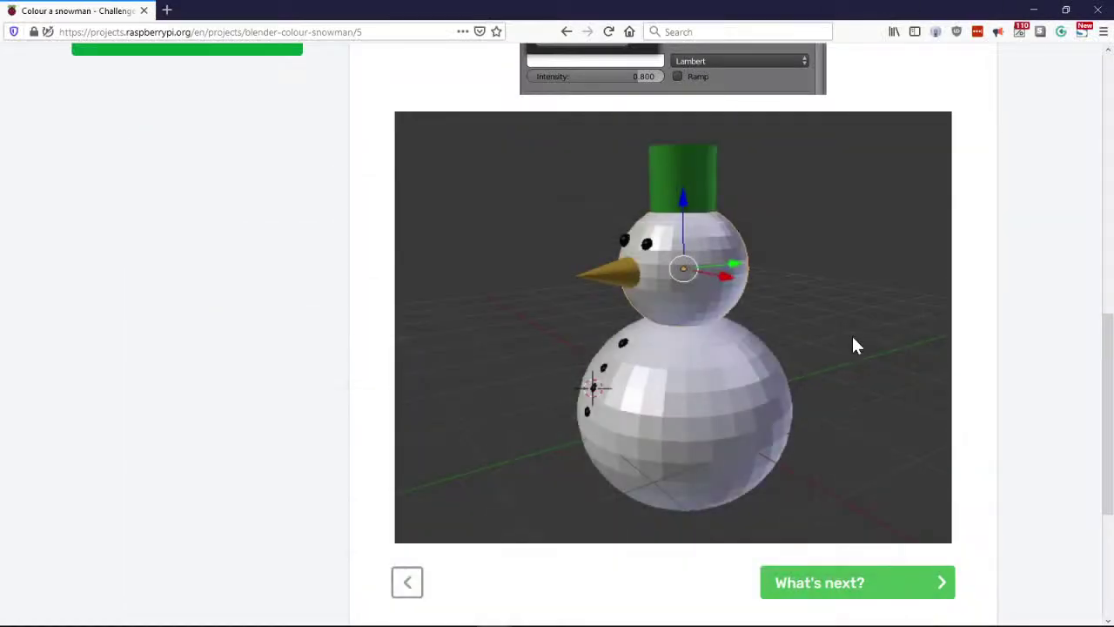
# Return the tutorial to the 'Challenge: colour the body' step, then switch back to Blender.
pyautogui.click(902, 578)
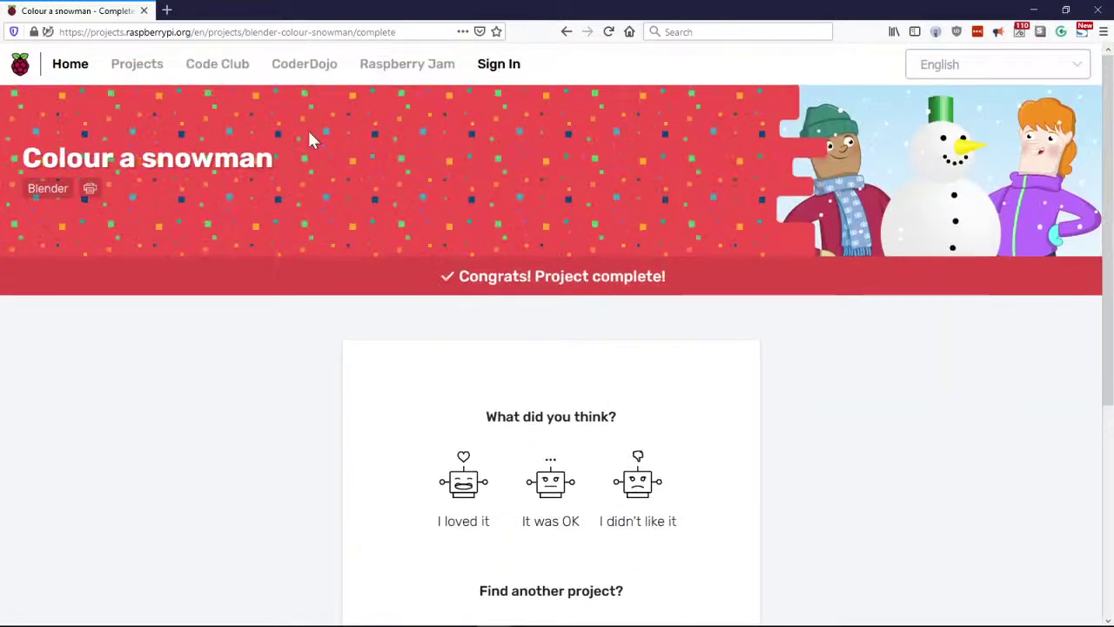
pyautogui.click(567, 32)
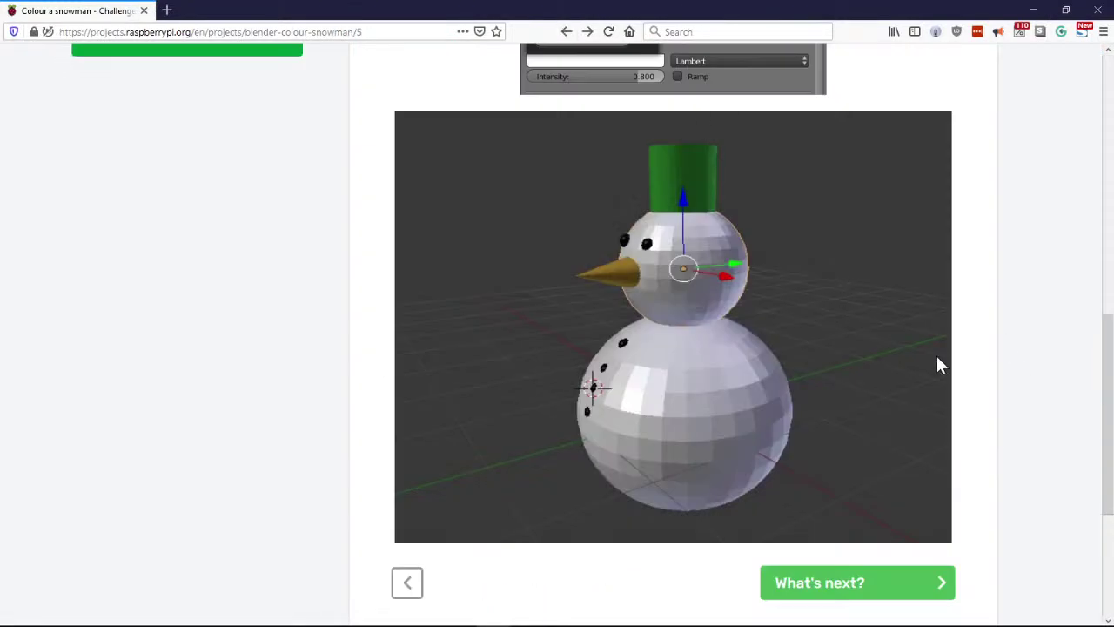
pyautogui.scroll(10, 1012, 337)
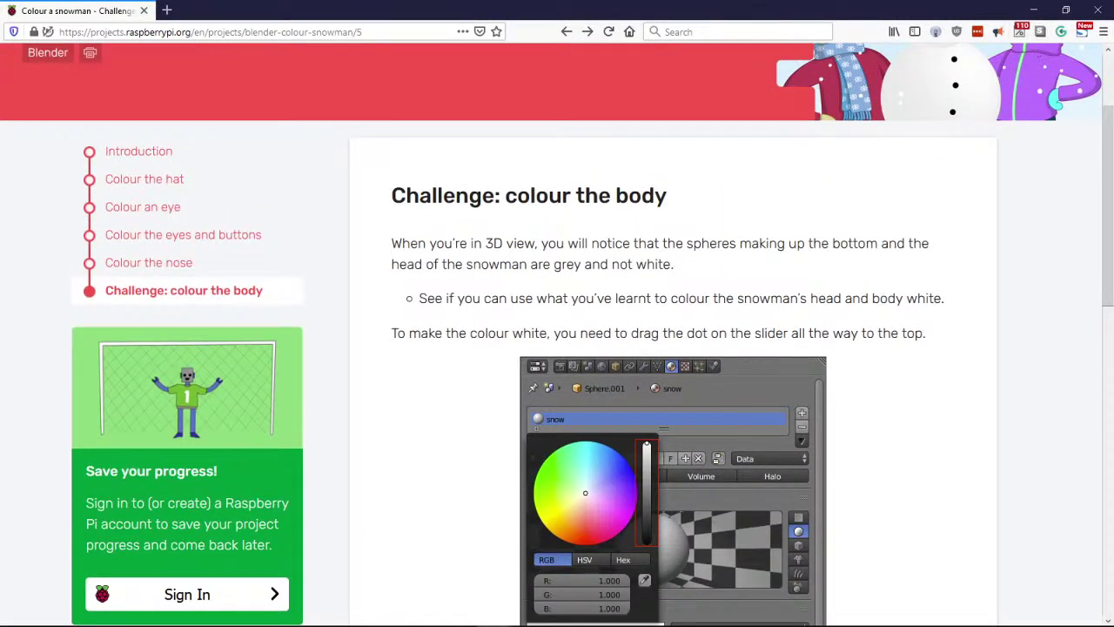
pyautogui.hotkey('alt', 'Tab')
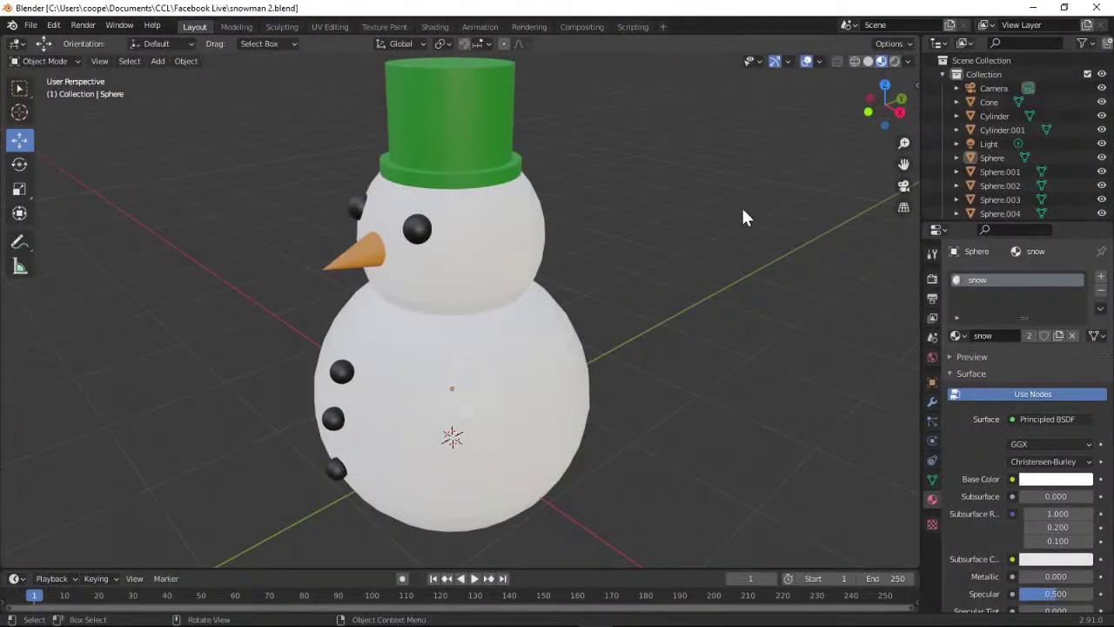
# Check the camera view, return to free perspective, then open the viewport's Add menu.
pyautogui.click(904, 186)
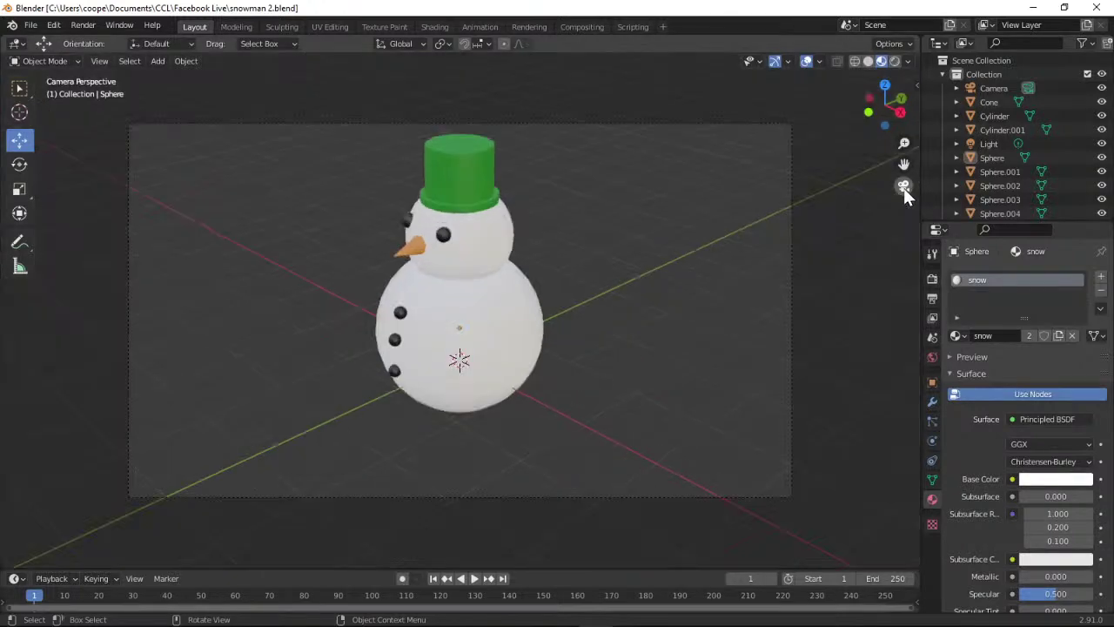
pyautogui.click(906, 186)
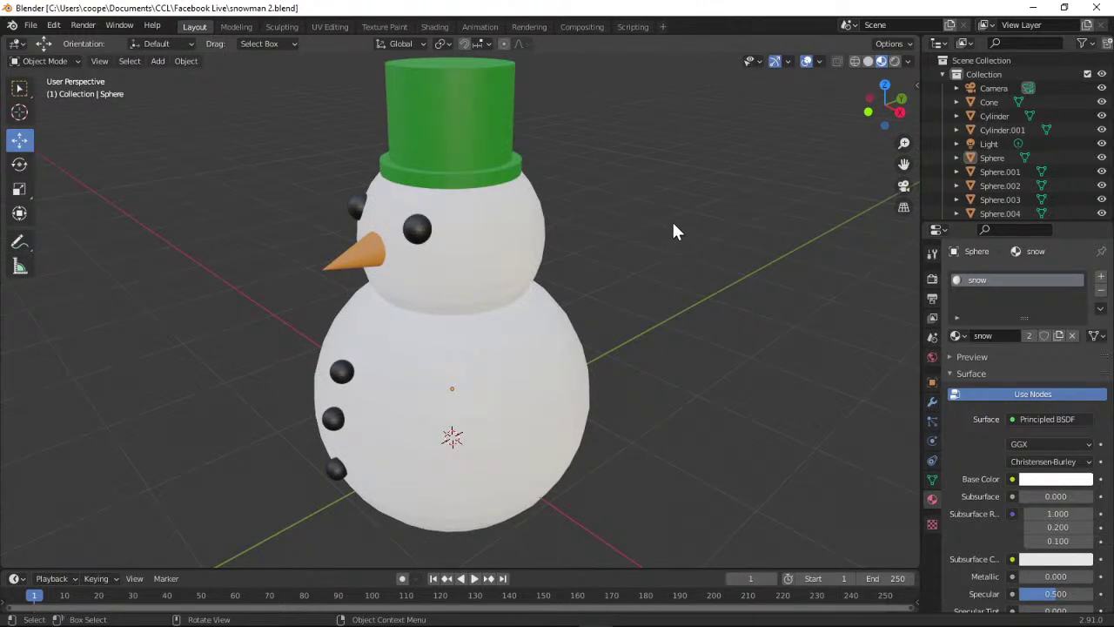
pyautogui.scroll(-2, 1029, 165)
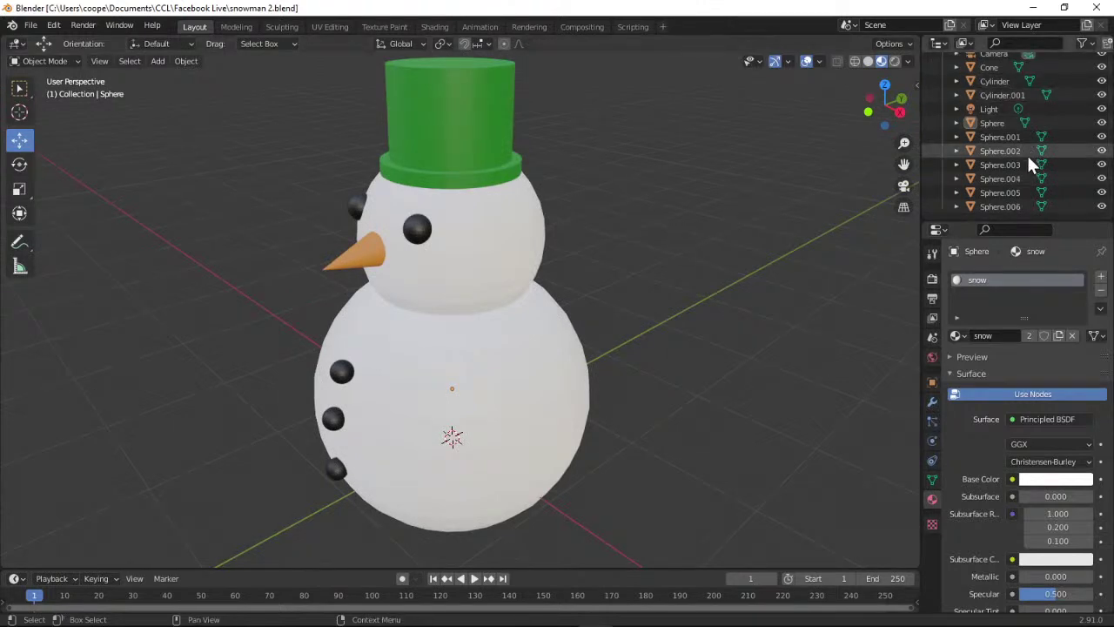
pyautogui.scroll(3, 1027, 153)
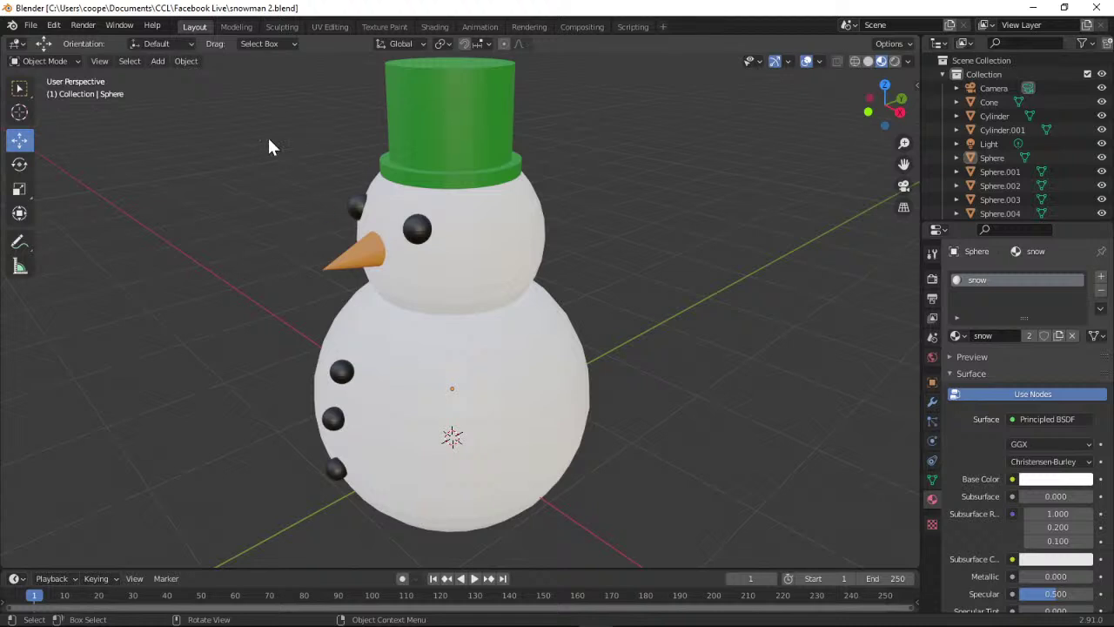
pyautogui.click(157, 62)
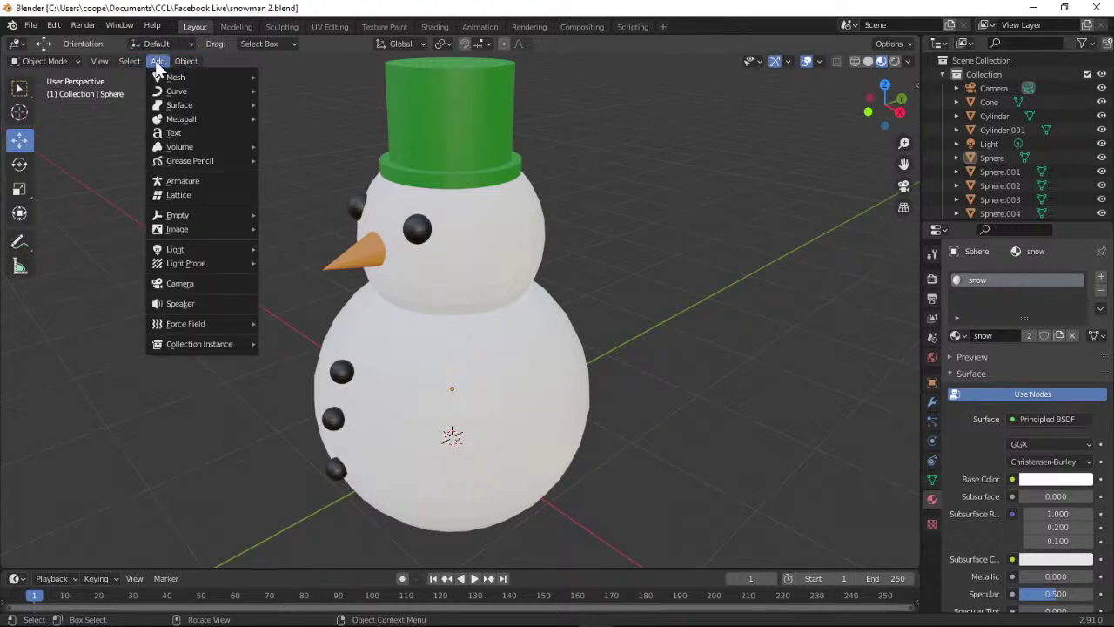
# Add a 10 W, 1 m square Area light at the snowman's centre.
pyautogui.moveTo(221, 249)
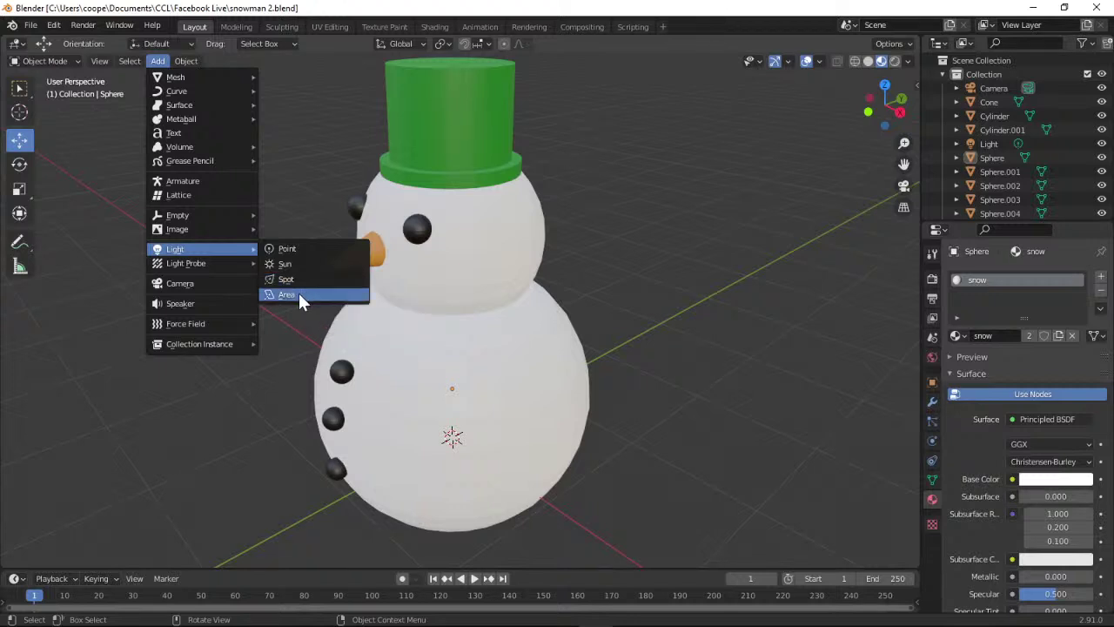
pyautogui.click(298, 293)
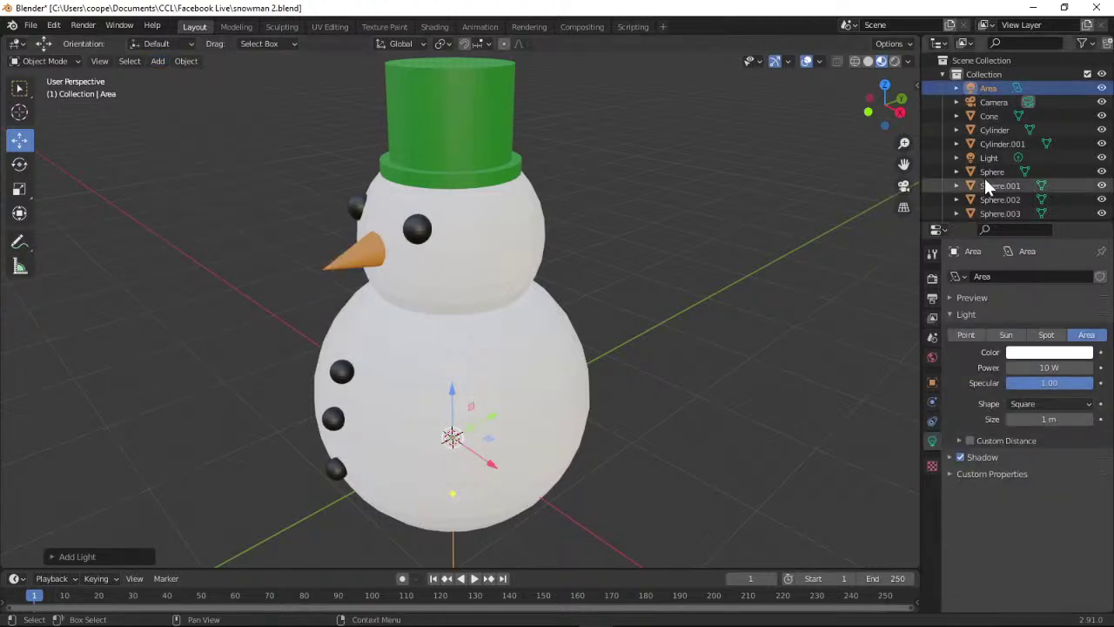
# Select the point light, zoom out, and drag it to a new position.
pyautogui.scroll(-3, 1005, 174)
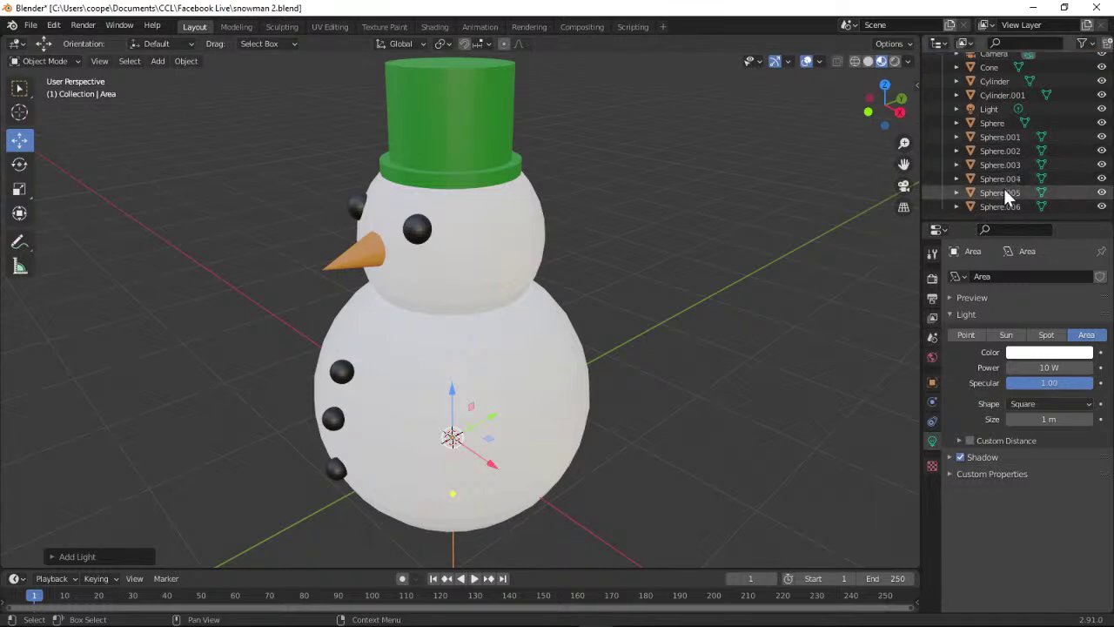
pyautogui.scroll(3, 1003, 188)
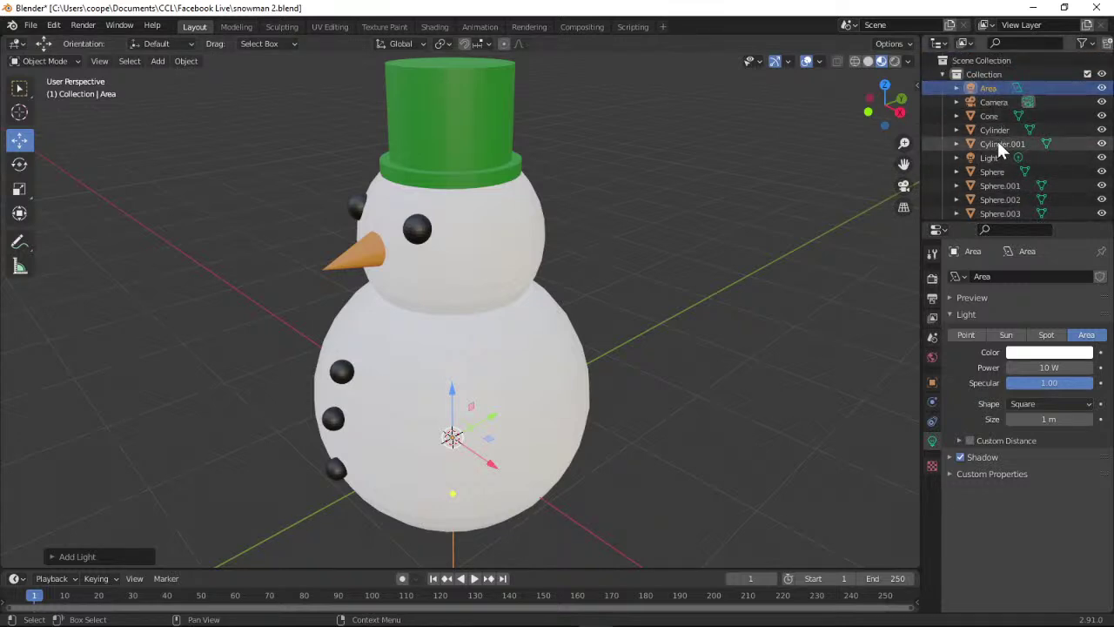
pyautogui.click(999, 157)
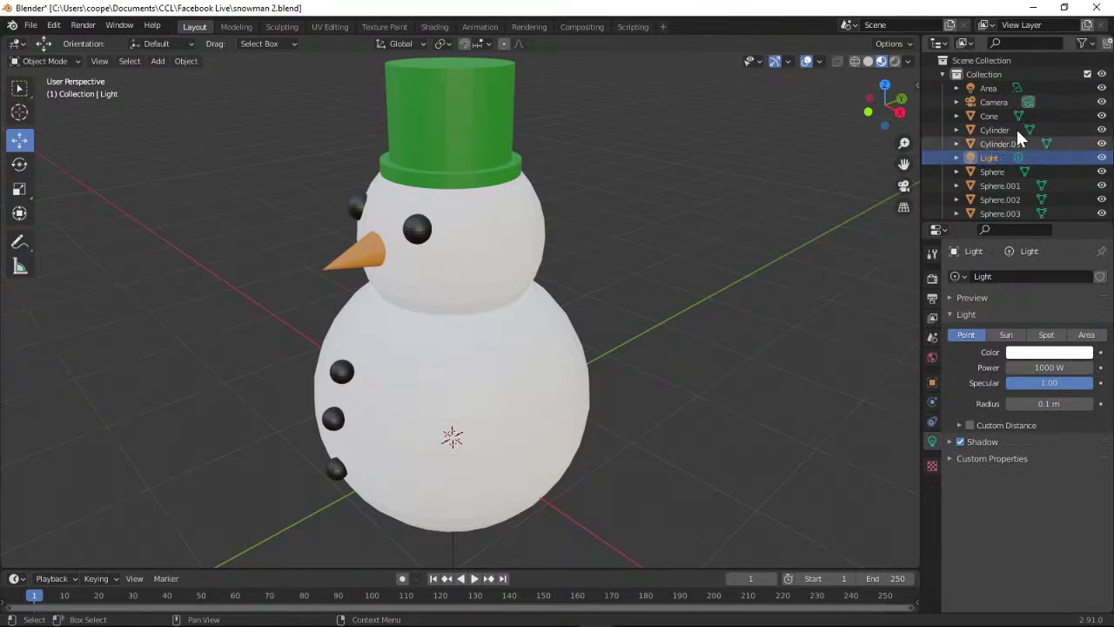
pyautogui.click(988, 88)
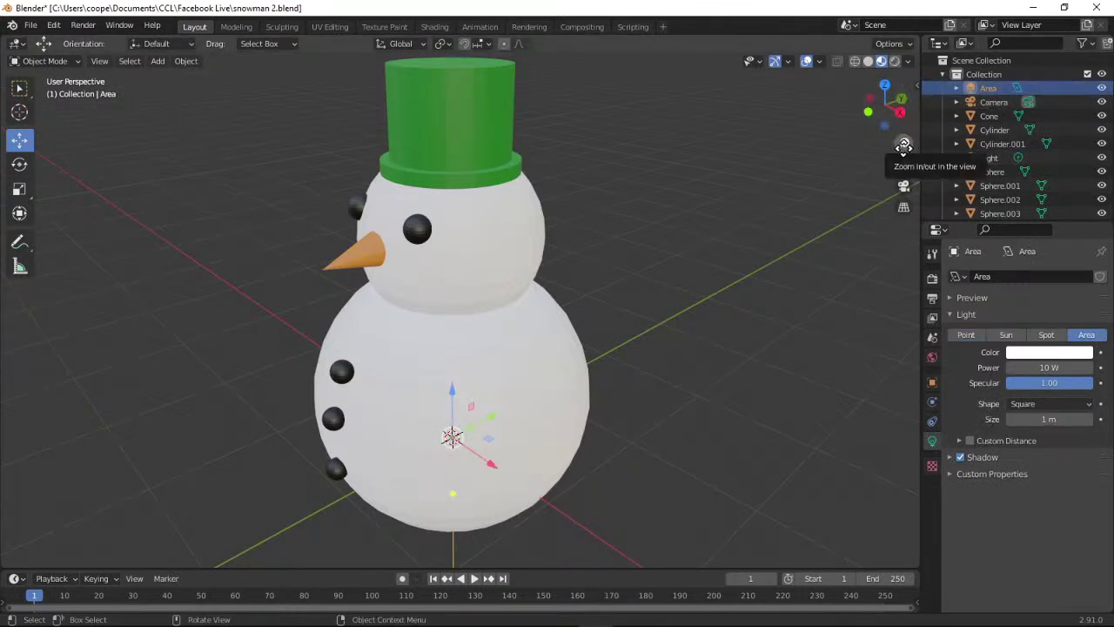
pyautogui.moveTo(903, 143); pyautogui.dragTo(717, 107)
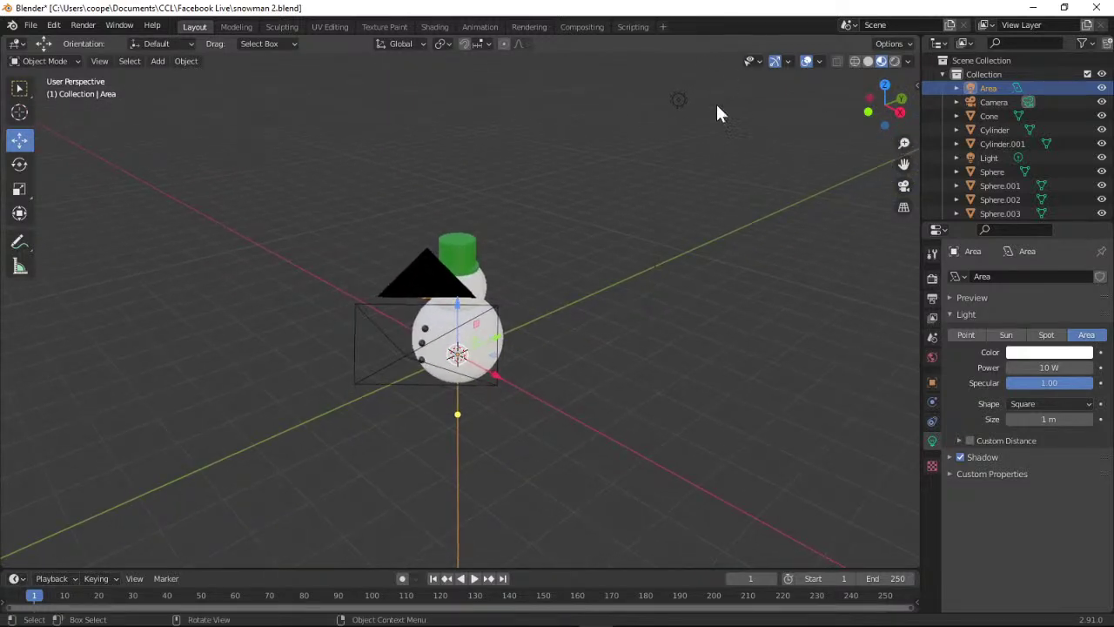
pyautogui.click(681, 102)
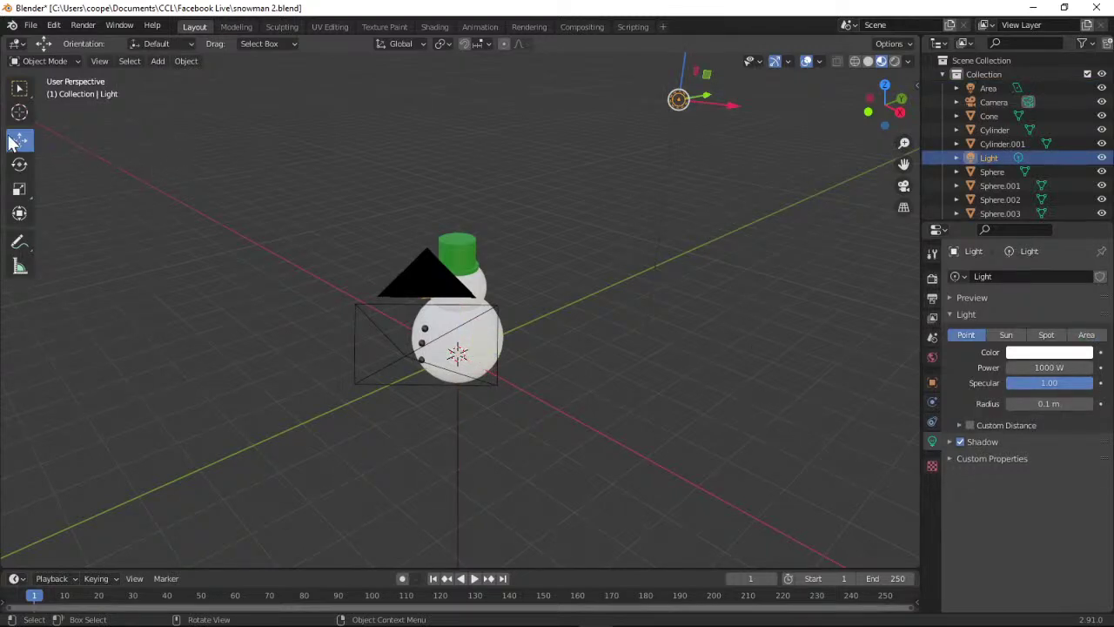
pyautogui.moveTo(679, 102); pyautogui.dragTo(373, 245)
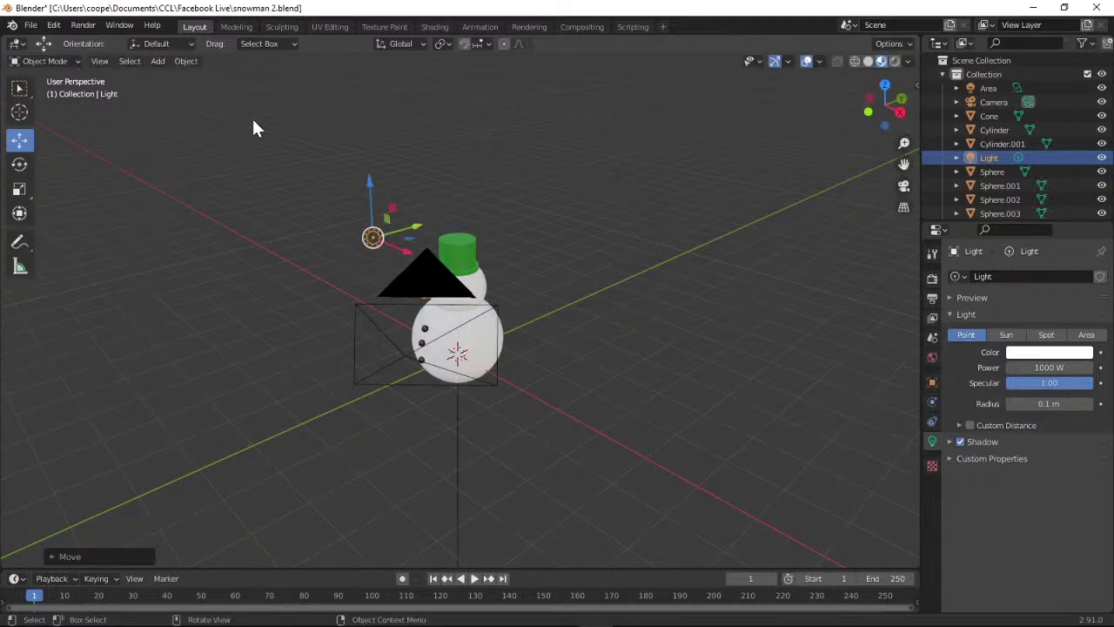
# Undo the trial move so the point light returns above the scene, then reopen Add.
pyautogui.click(53, 25)
pyautogui.click(62, 41)
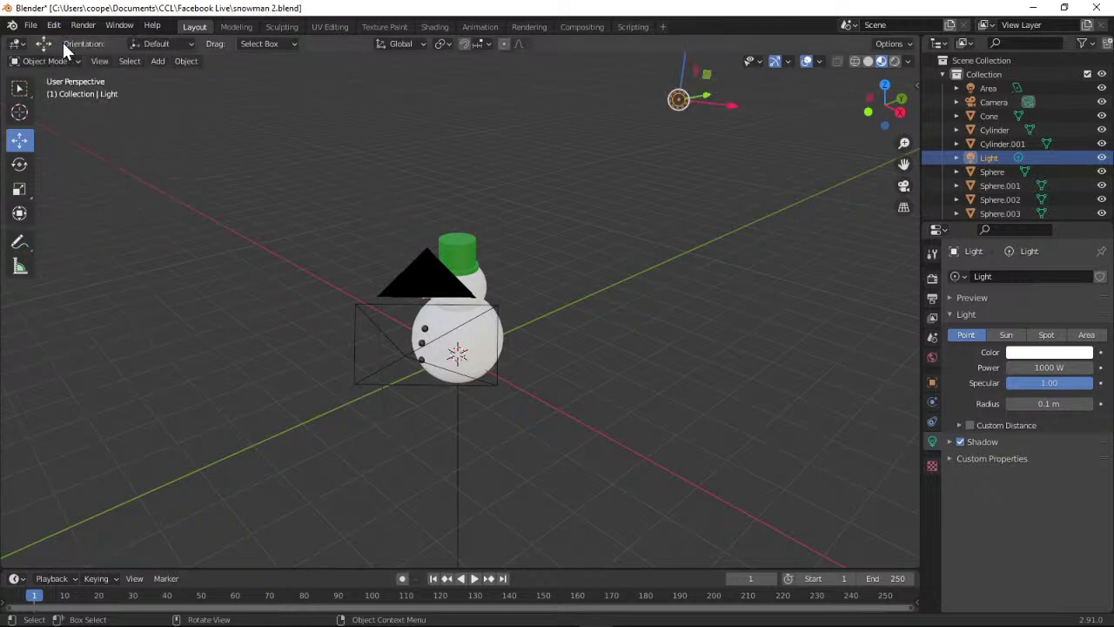
pyautogui.click(53, 25)
pyautogui.click(65, 43)
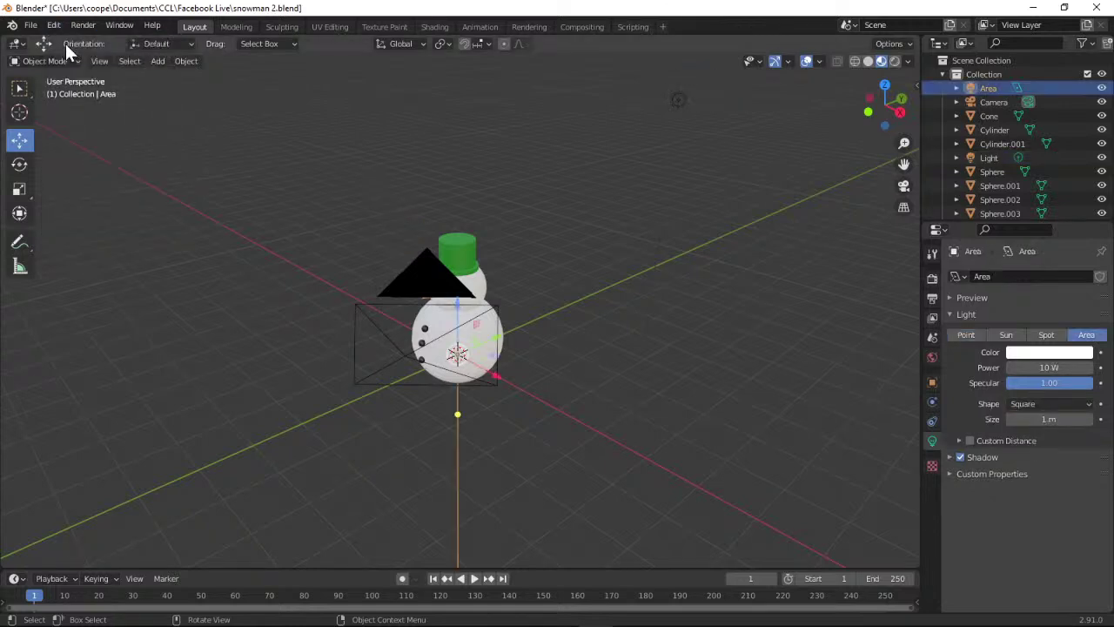
pyautogui.click(54, 25)
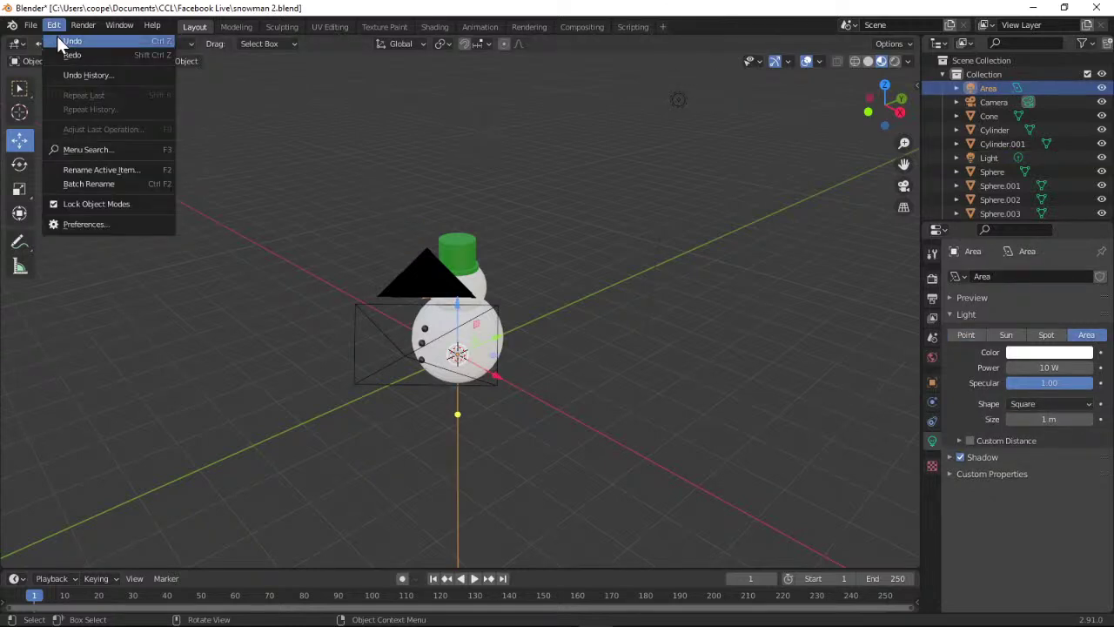
pyautogui.click(58, 38)
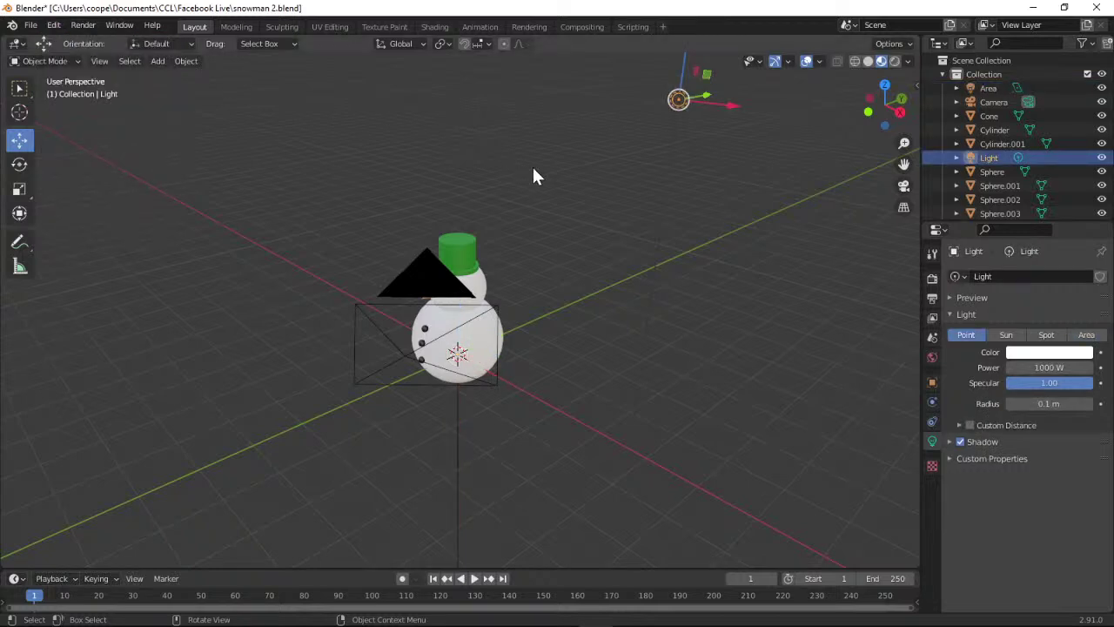
pyautogui.scroll(-3, 810, 389)
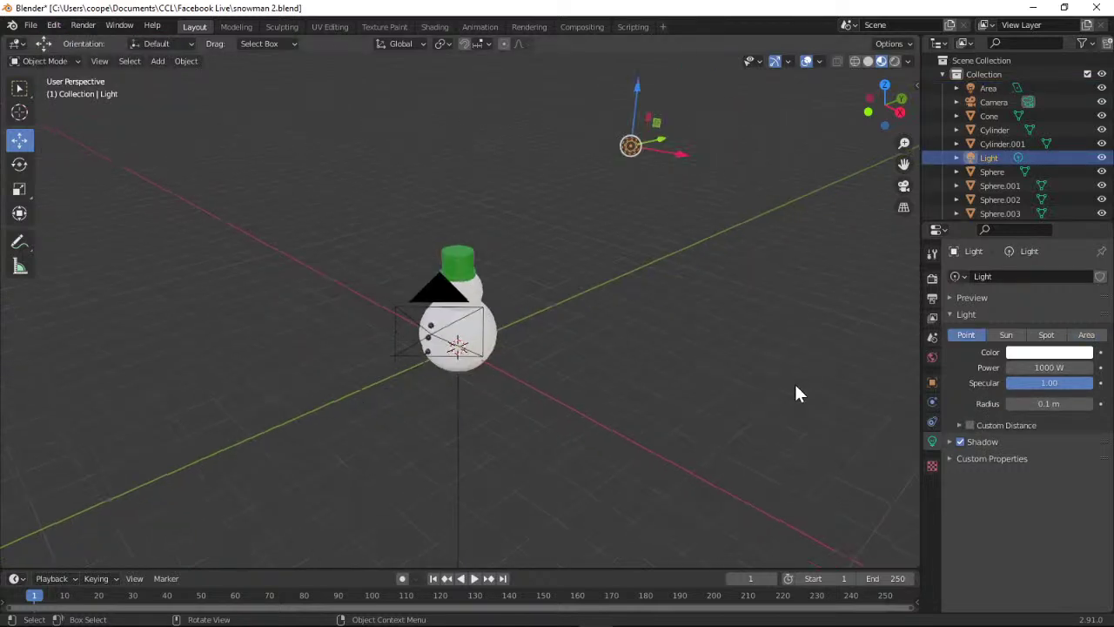
pyautogui.click(155, 67)
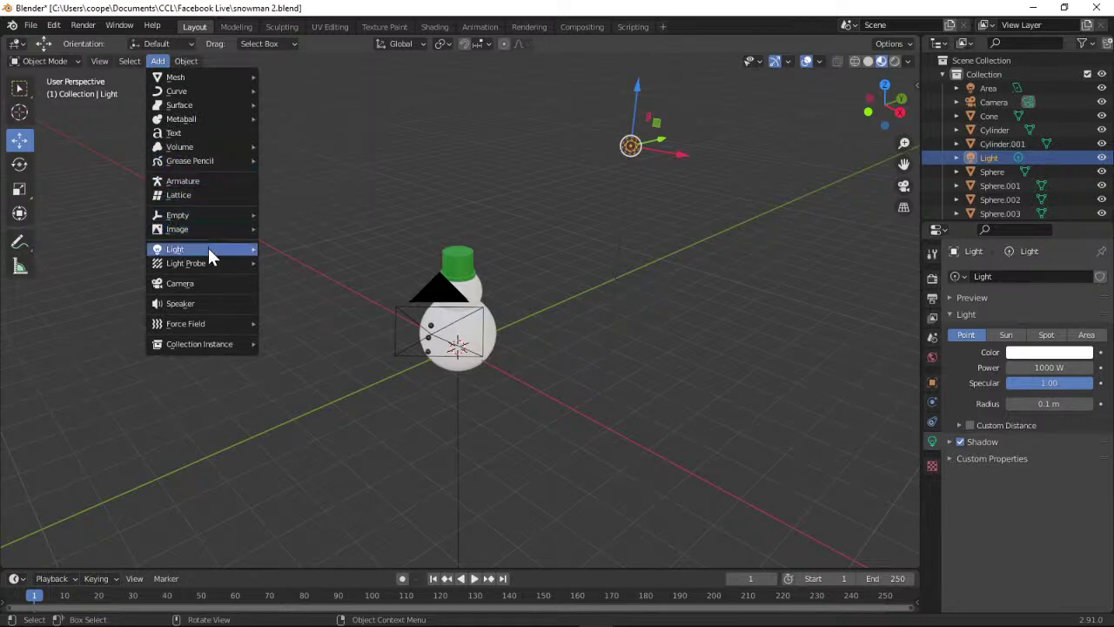
# Add a second Area light, Area.001, and check it with a quick test render.
pyautogui.moveTo(208, 248)
pyautogui.click(292, 296)
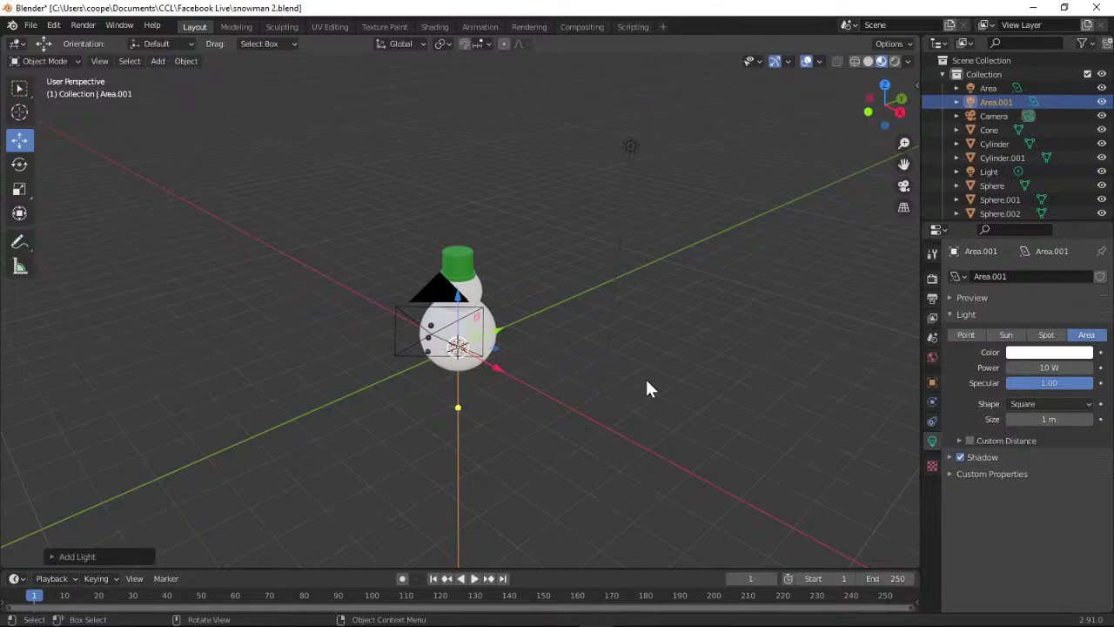
pyautogui.moveTo(884, 103); pyautogui.dragTo(778, 93)
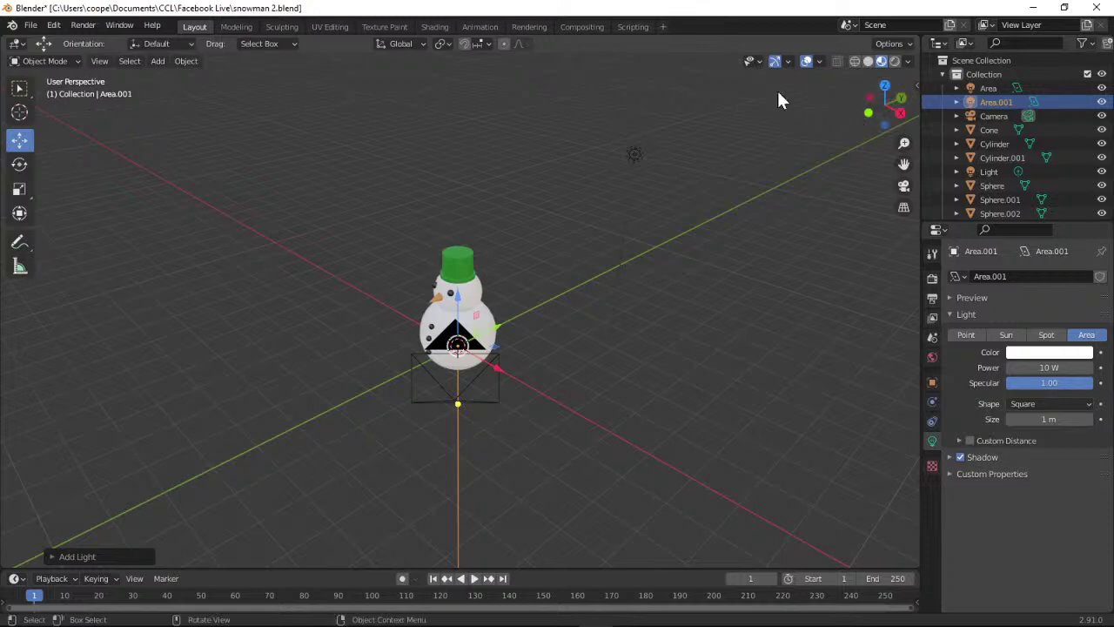
pyautogui.click(83, 26)
pyautogui.click(100, 38)
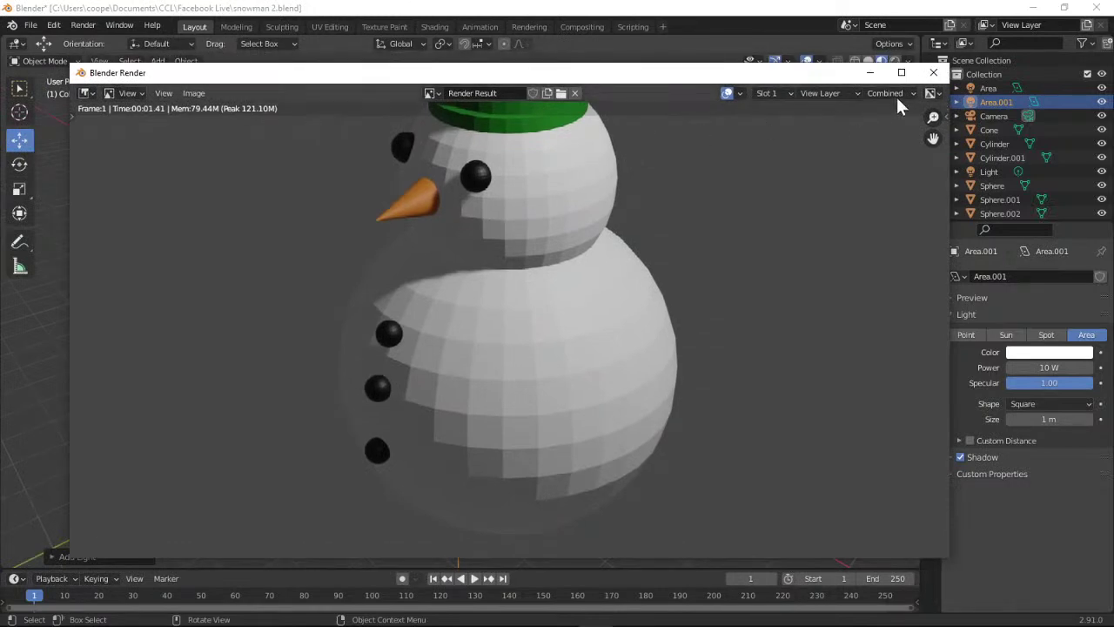
pyautogui.click(932, 72)
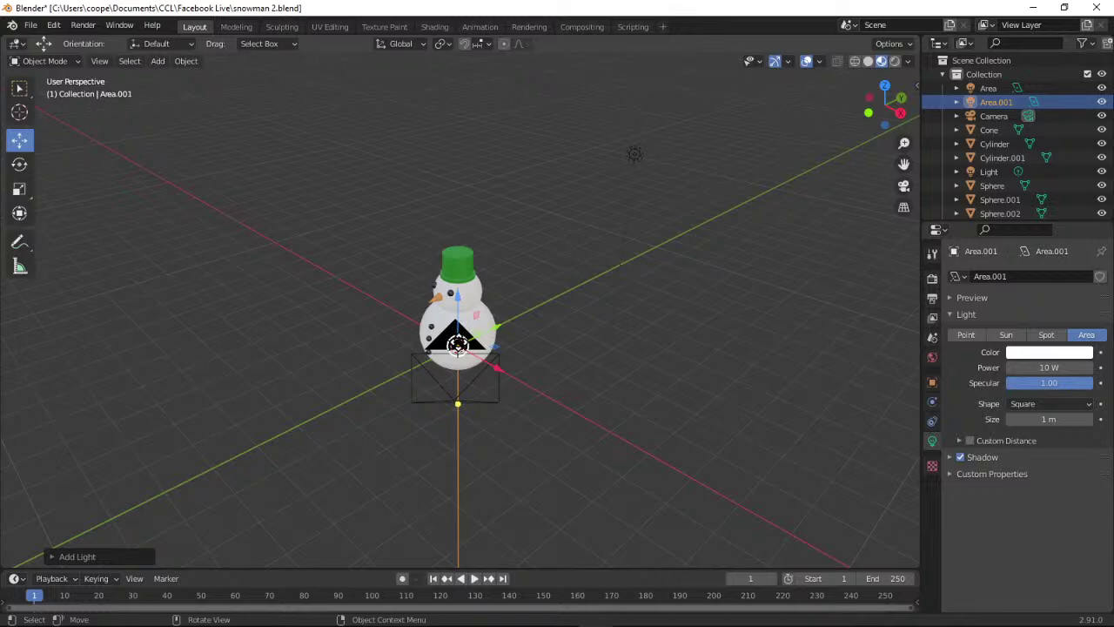
# Move Area.001 to the snowman's left, test-render, then undo the move and the light.
pyautogui.moveTo(457, 344); pyautogui.dragTo(363, 342)
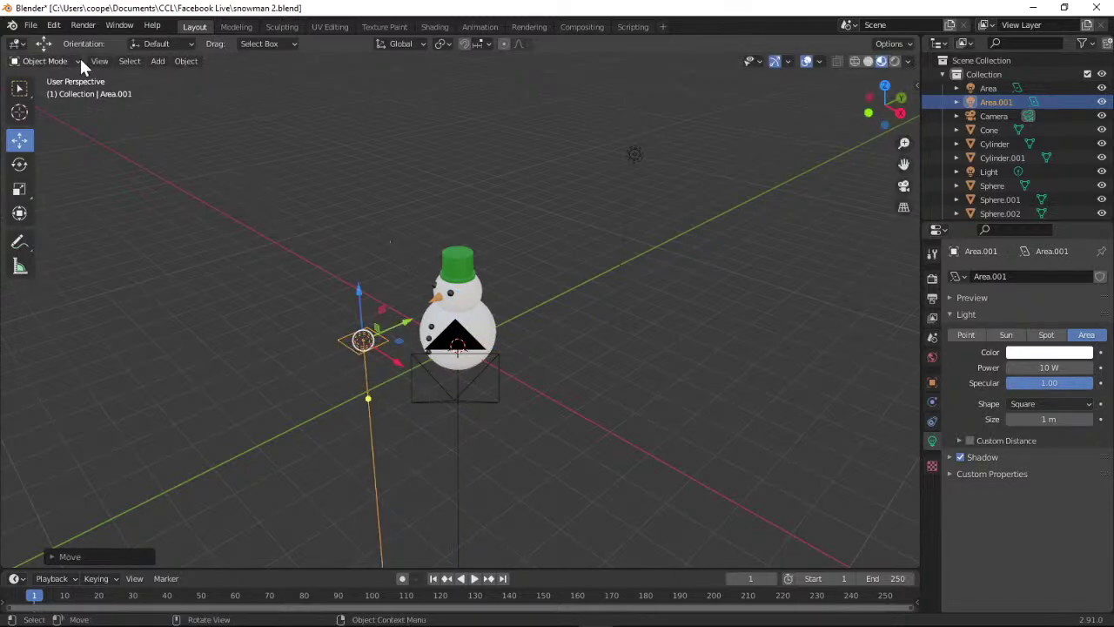
pyautogui.click(83, 27)
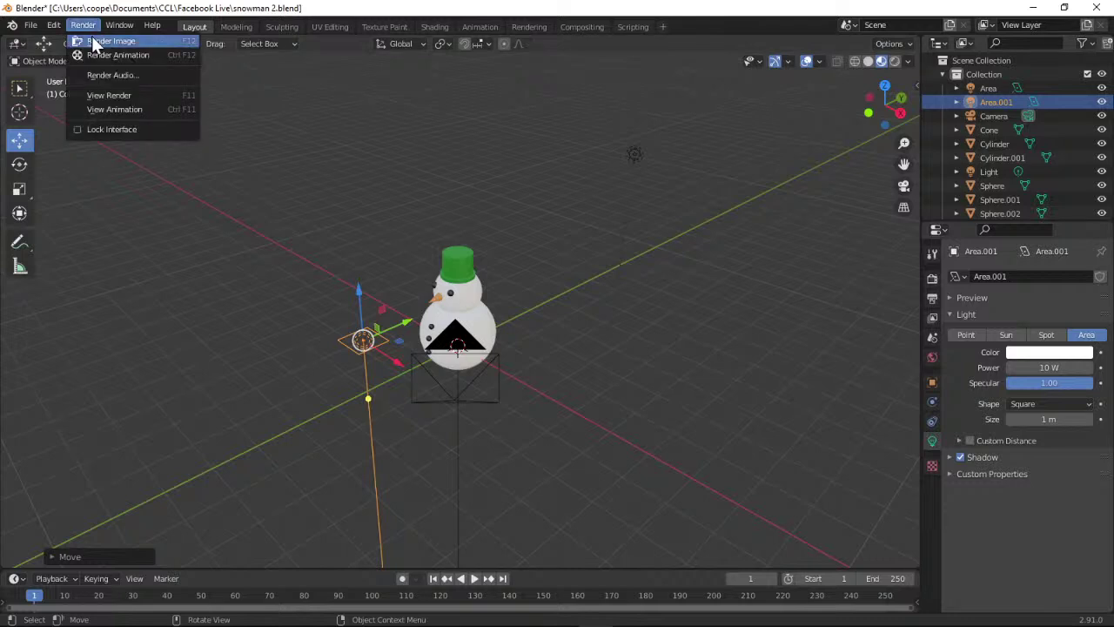
pyautogui.click(91, 37)
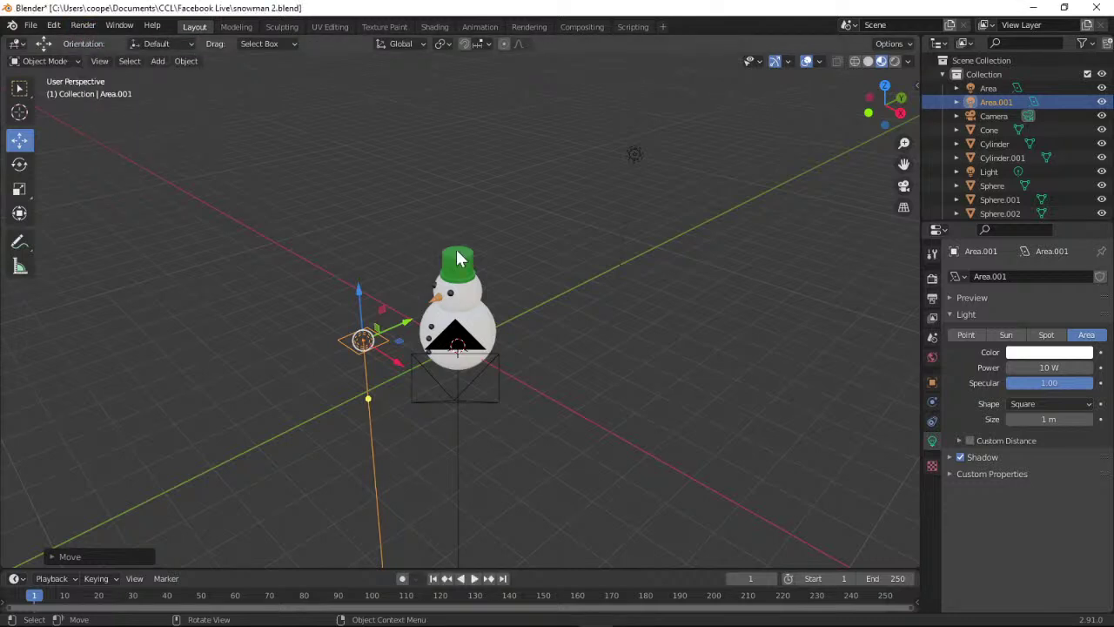
pyautogui.click(63, 26)
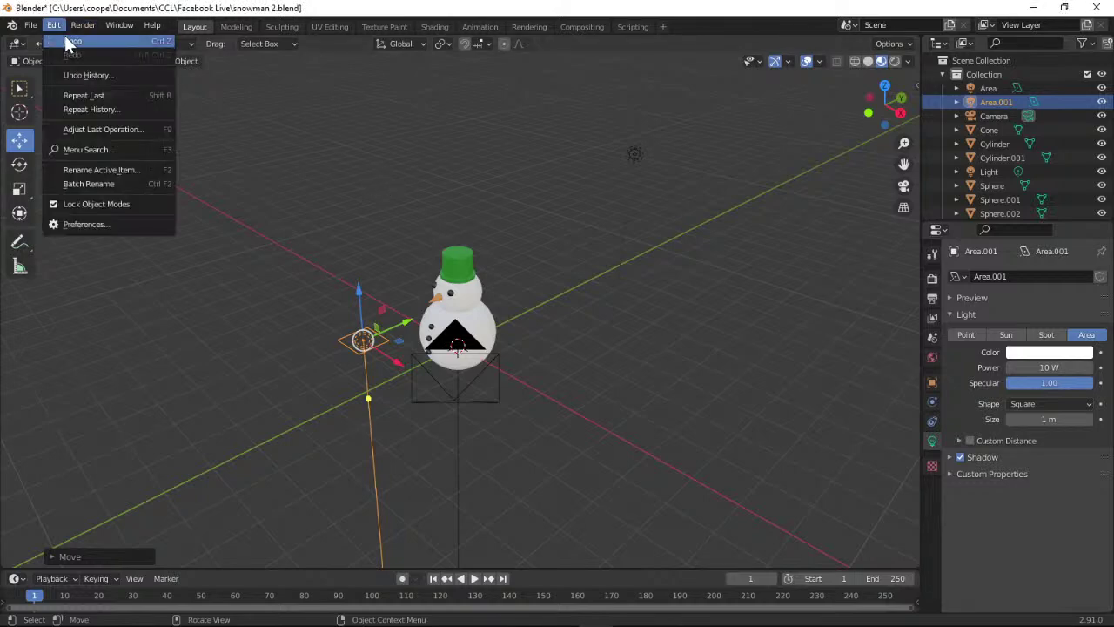
pyautogui.click(64, 37)
pyautogui.click(61, 28)
pyautogui.click(63, 40)
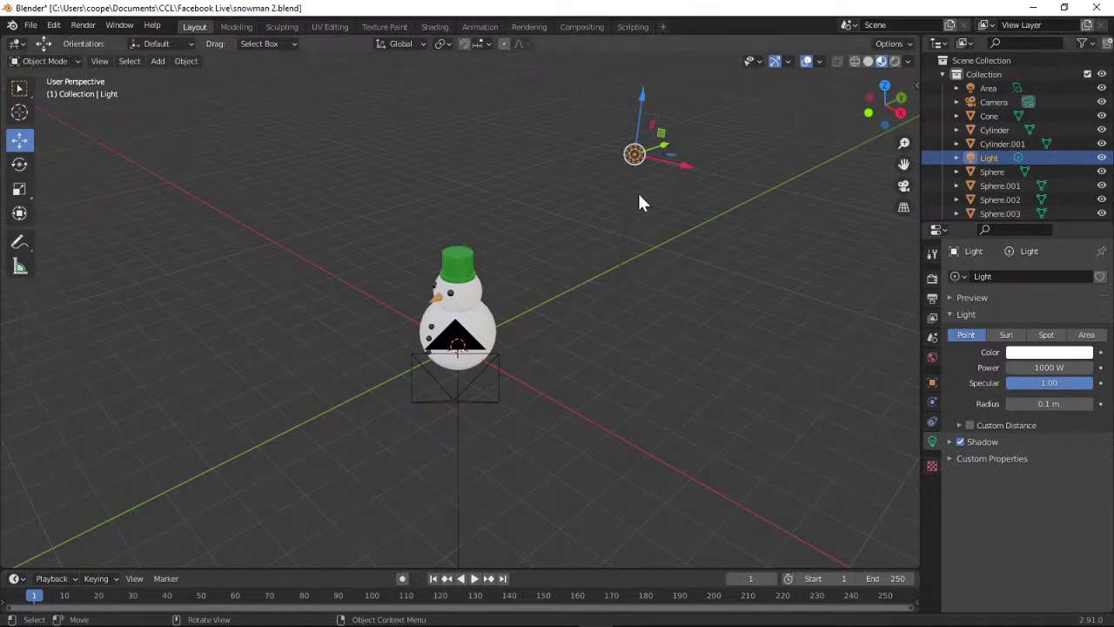
# Undo the first Area light too and select the 1000 W point Light.
pyautogui.keyDown('shift'); pyautogui.click(638, 157); pyautogui.keyUp('shift')
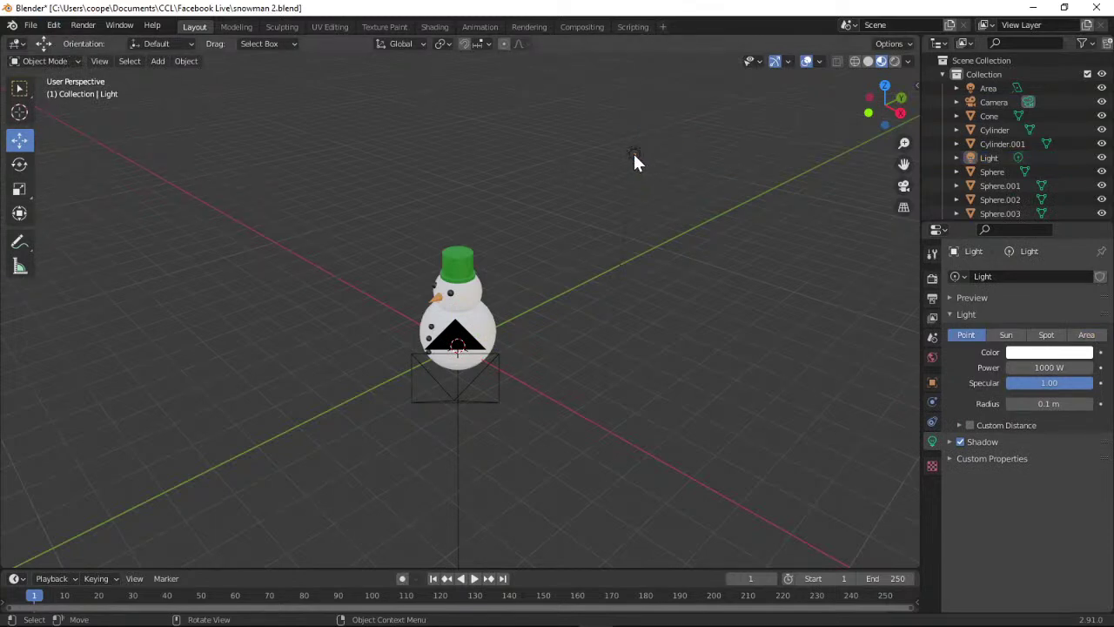
pyautogui.click(635, 157)
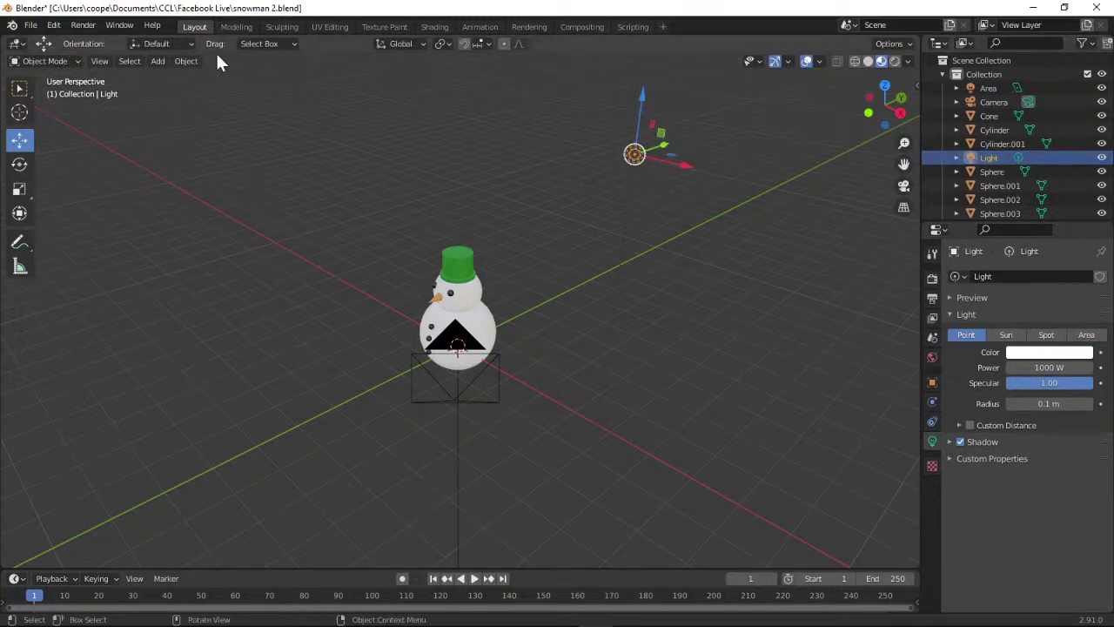
pyautogui.click(55, 25)
pyautogui.click(61, 36)
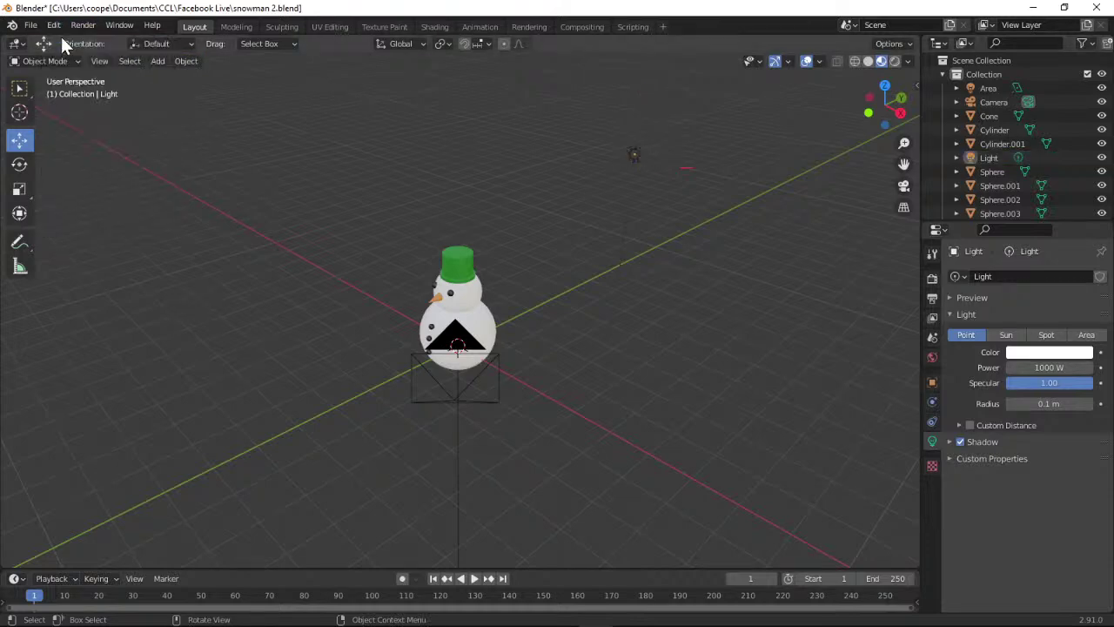
pyautogui.click(55, 27)
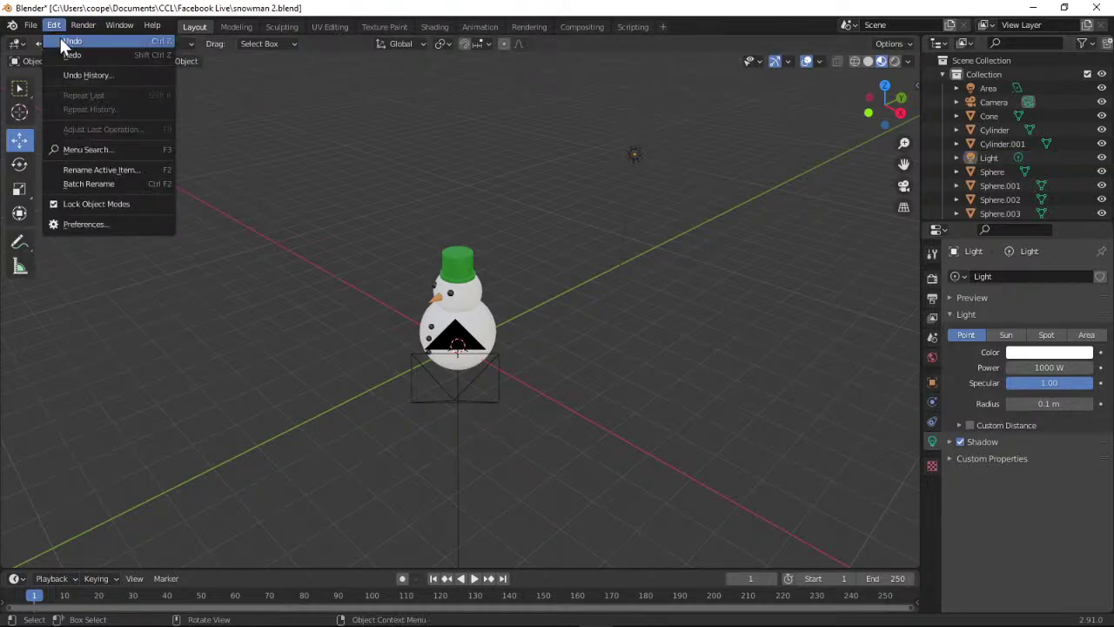
pyautogui.click(60, 37)
pyautogui.click(56, 28)
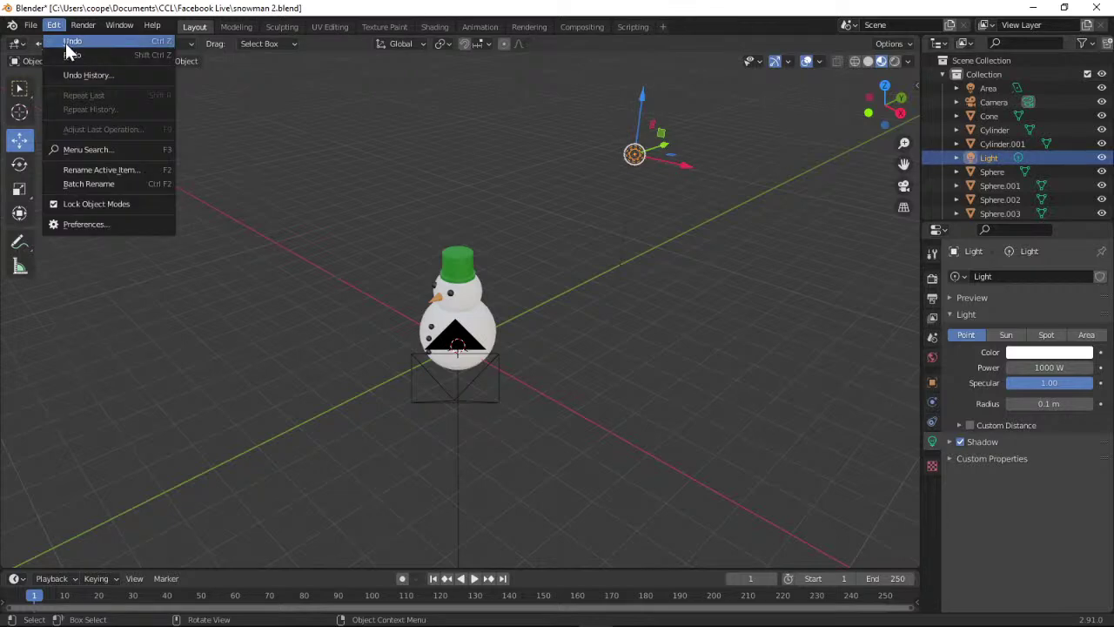
pyautogui.click(65, 42)
pyautogui.click(55, 26)
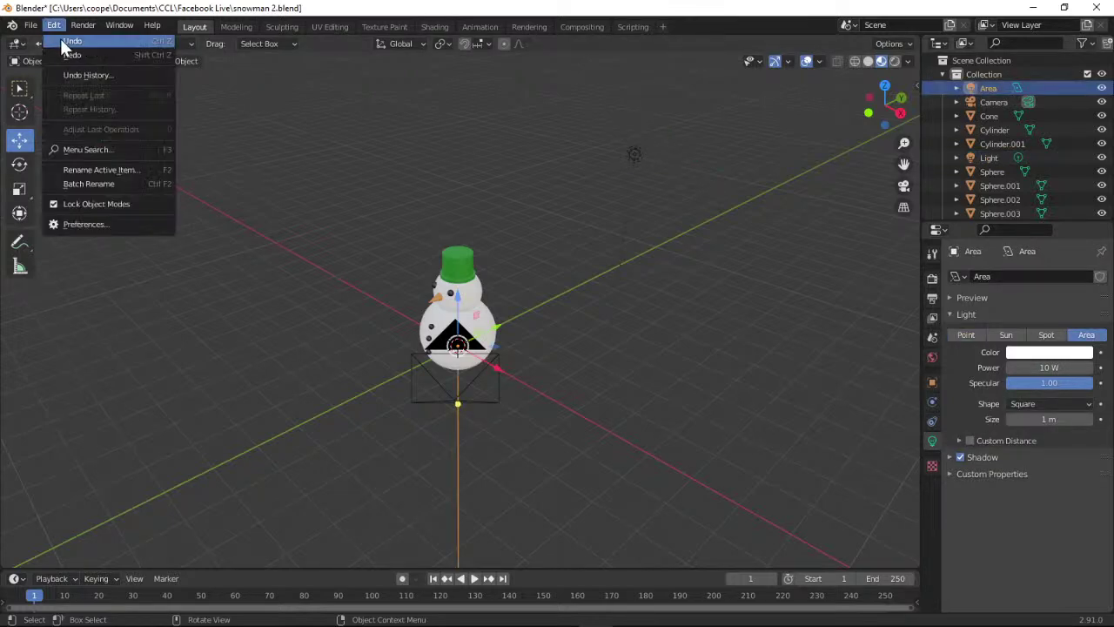
pyautogui.click(60, 39)
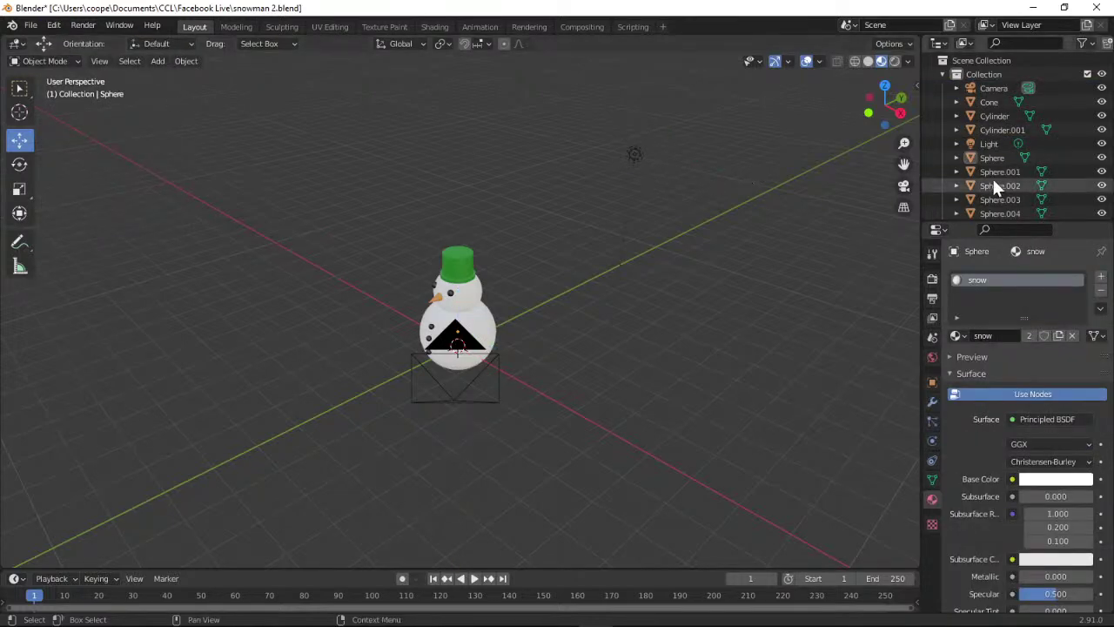
pyautogui.click(987, 145)
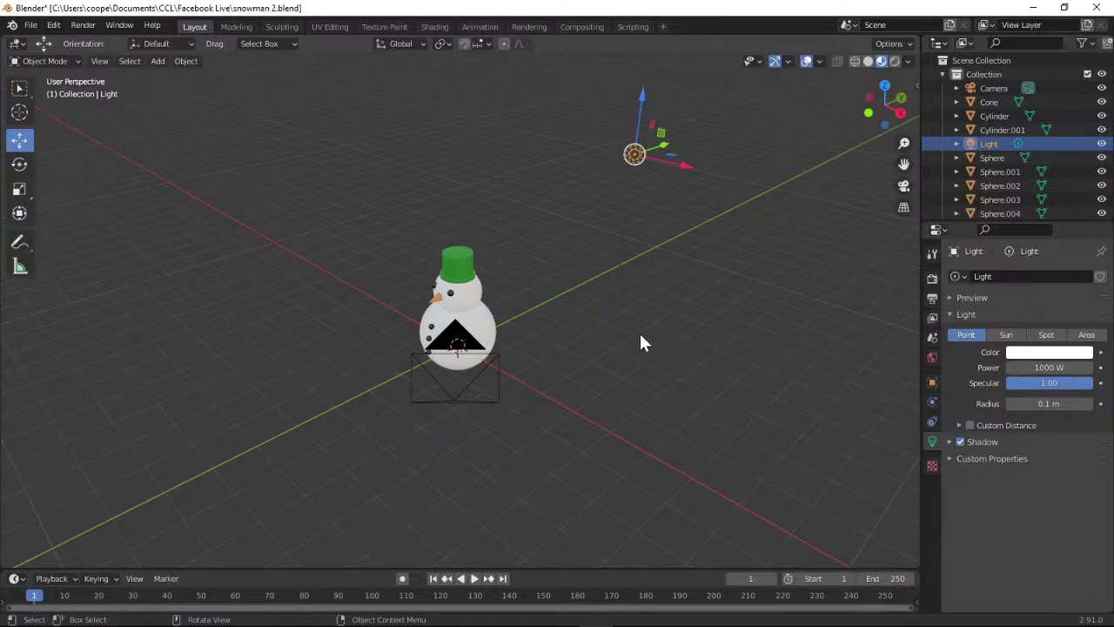
# Move the Light along Y and test-render, then undo the move and render again.
pyautogui.moveTo(884, 122); pyautogui.dragTo(770, 136)
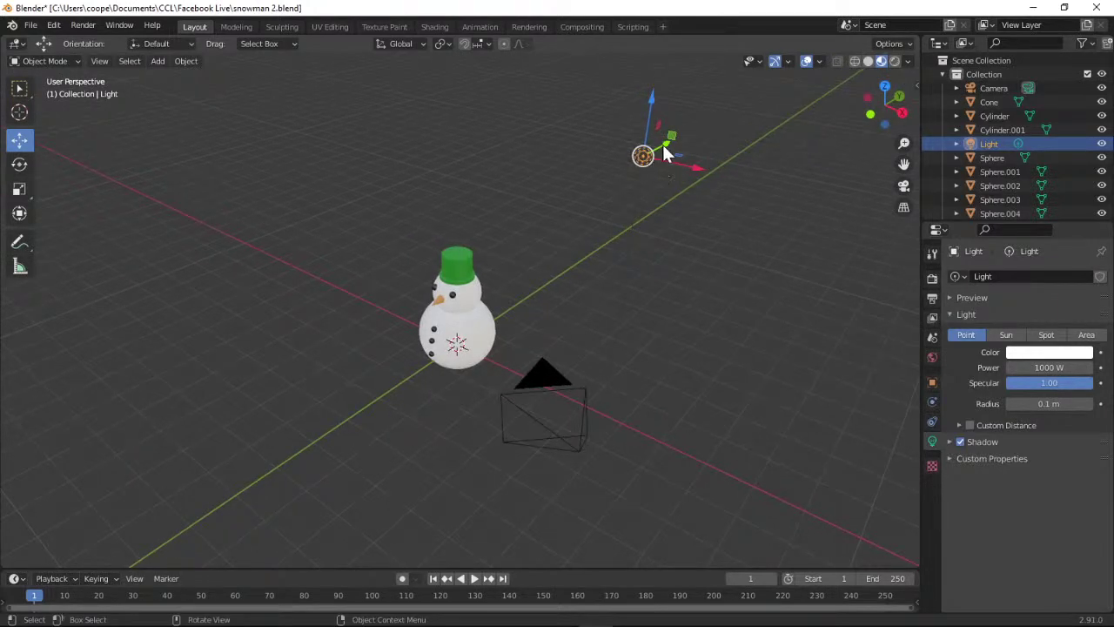
pyautogui.moveTo(665, 143); pyautogui.dragTo(419, 266)
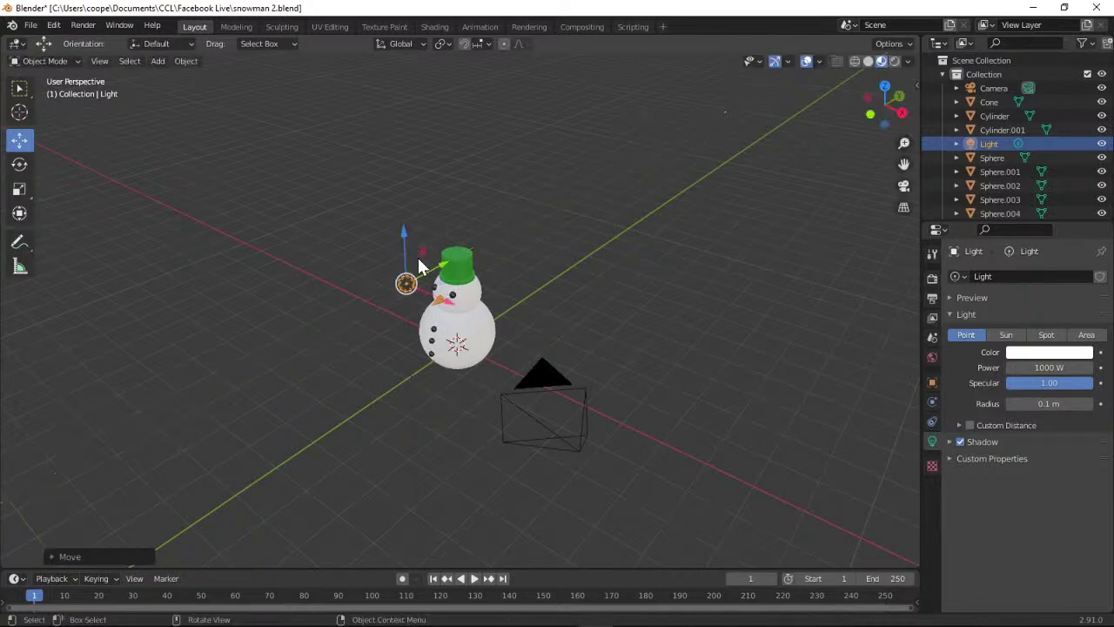
pyautogui.click(83, 27)
pyautogui.click(92, 39)
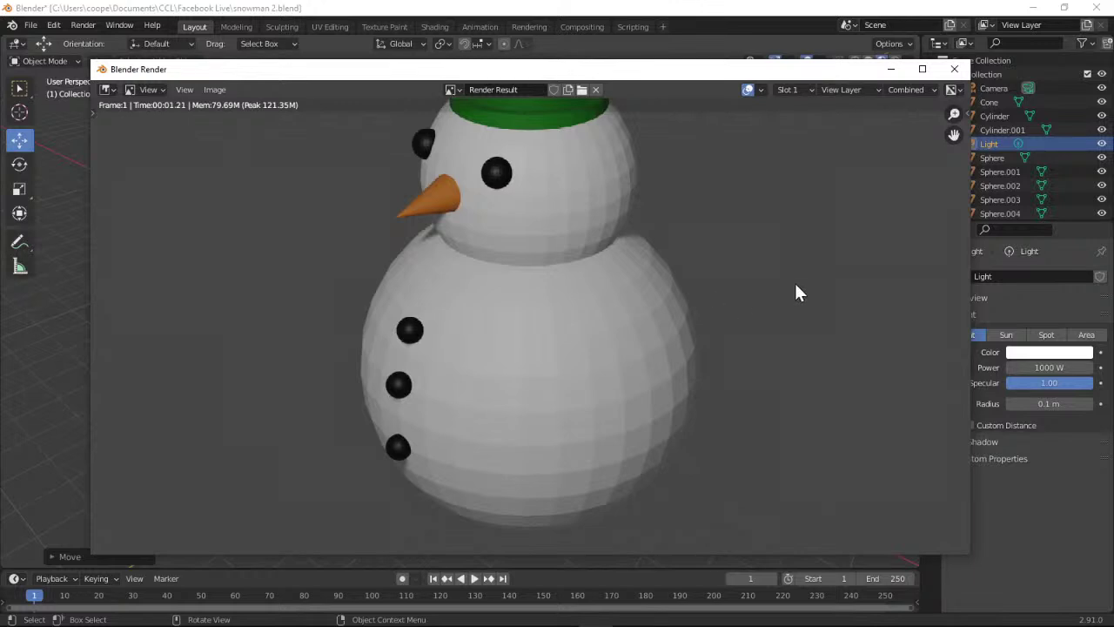
pyautogui.click(954, 68)
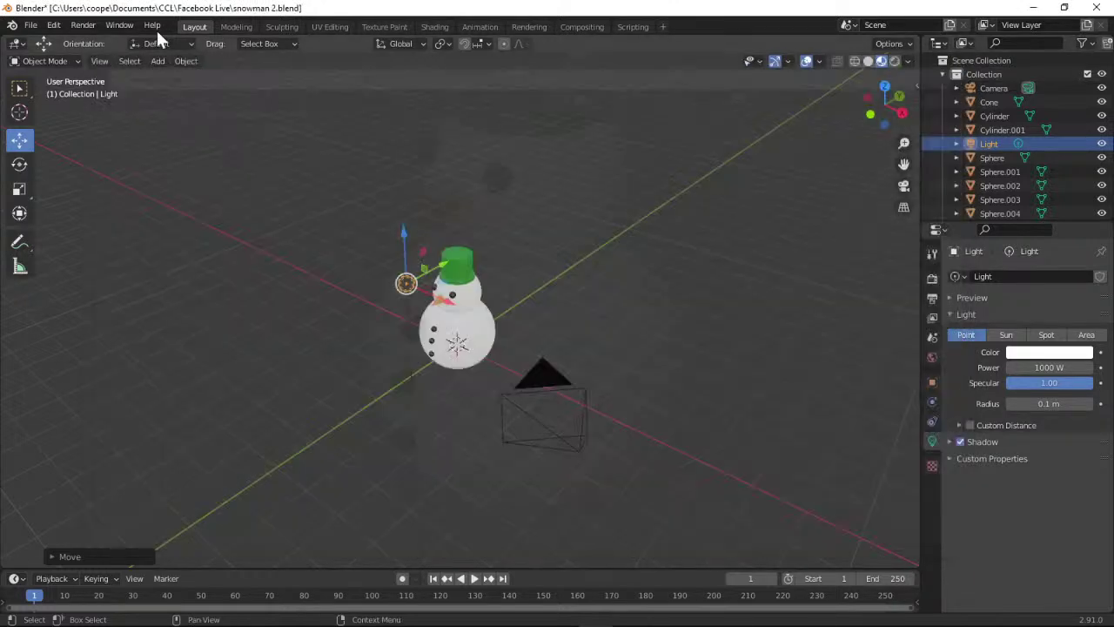
pyautogui.click(53, 26)
pyautogui.click(61, 41)
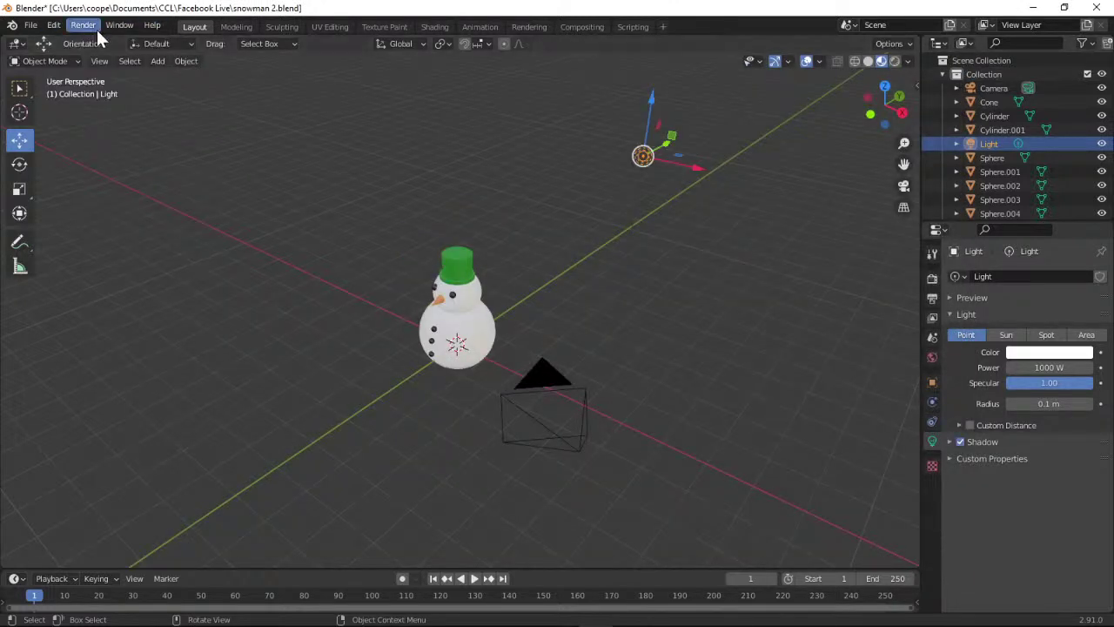
pyautogui.click(86, 27)
pyautogui.click(96, 40)
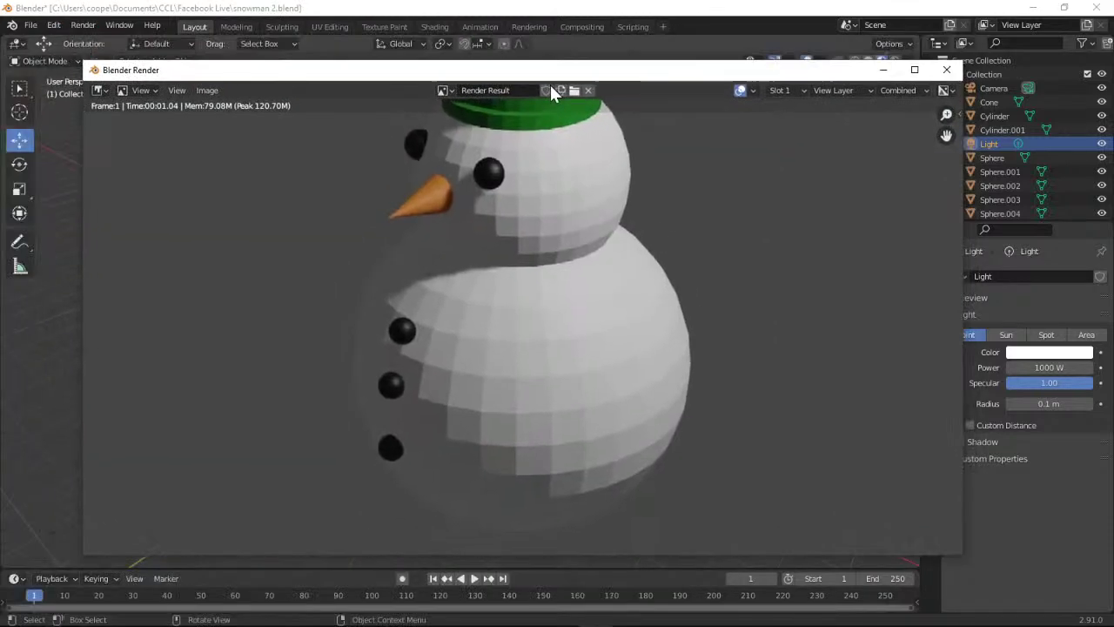
pyautogui.click(946, 70)
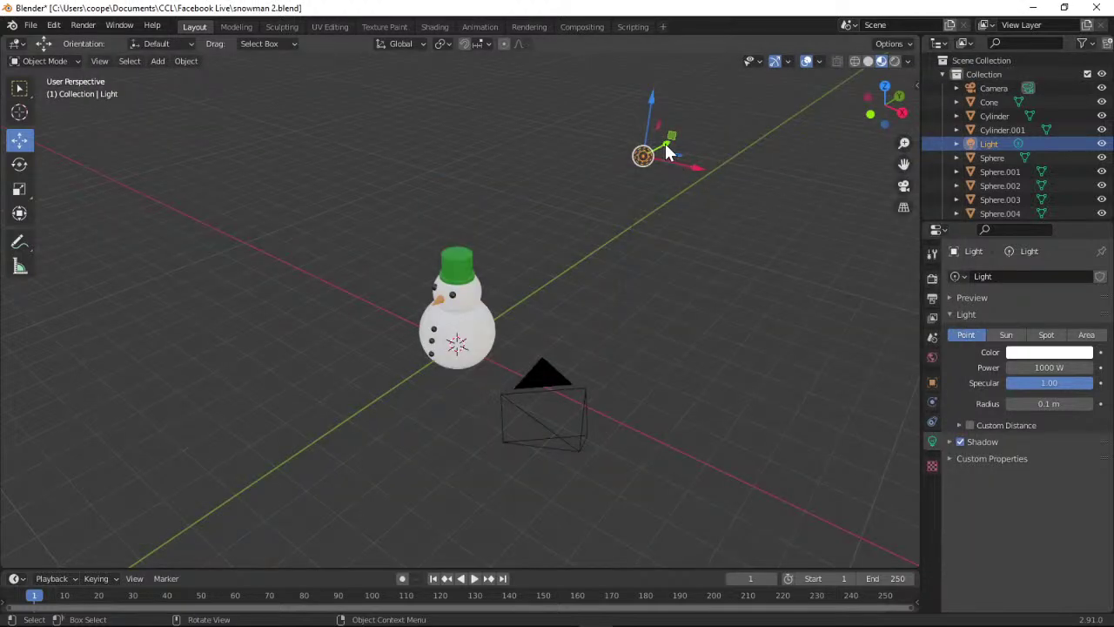
# Move the Light 6.656 m to beside the snowman's head and render the scene.
pyautogui.moveTo(666, 153); pyautogui.dragTo(428, 275)
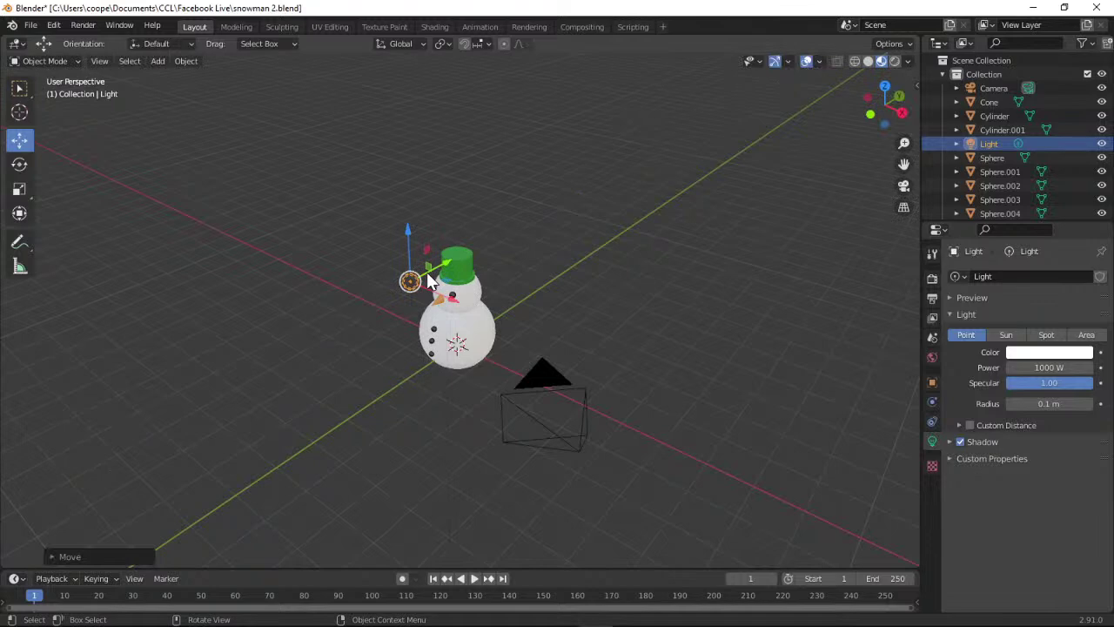
pyautogui.click(83, 26)
pyautogui.click(95, 41)
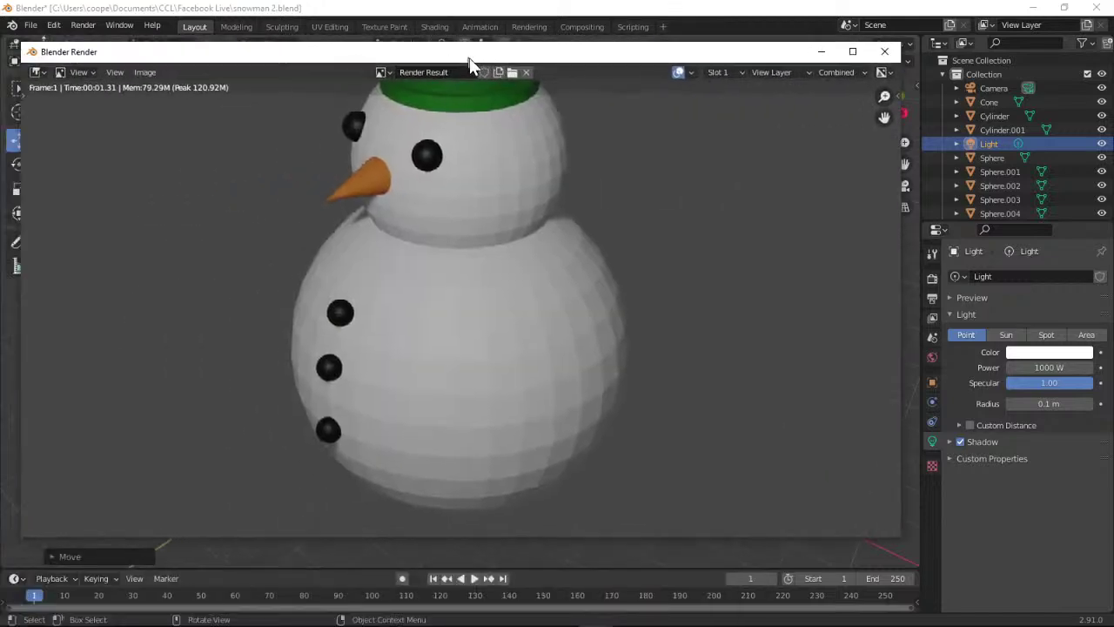
pyautogui.moveTo(469, 58); pyautogui.dragTo(597, 89)
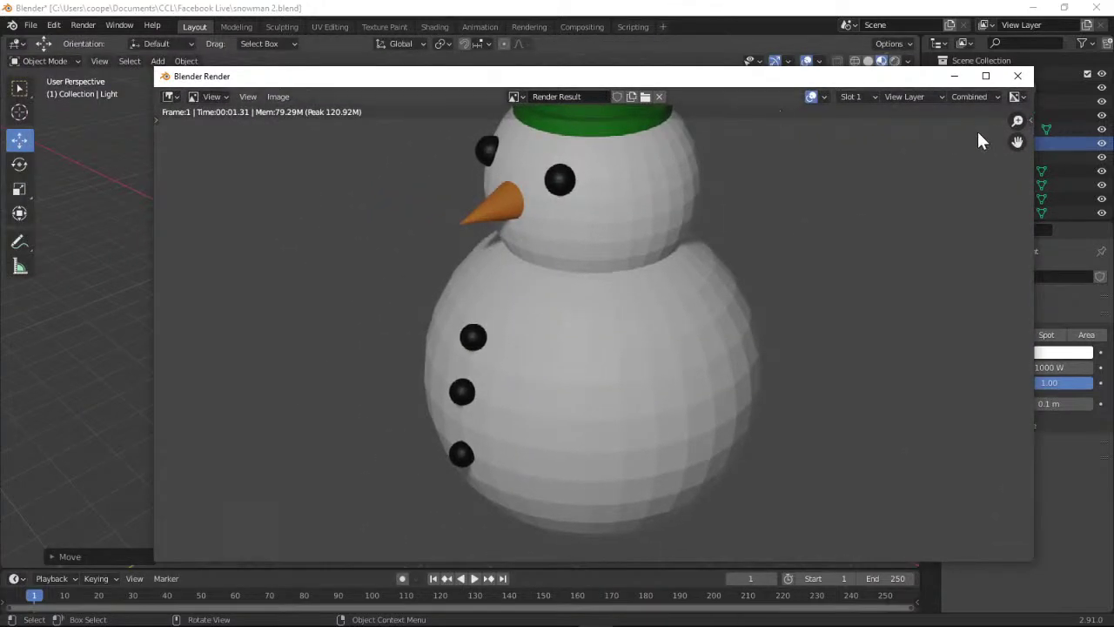
pyautogui.moveTo(1017, 120)
pyautogui.mouseDown()
pyautogui.moveTo(1016, 155)
pyautogui.moveTo(1016, 126)
pyautogui.mouseUp()
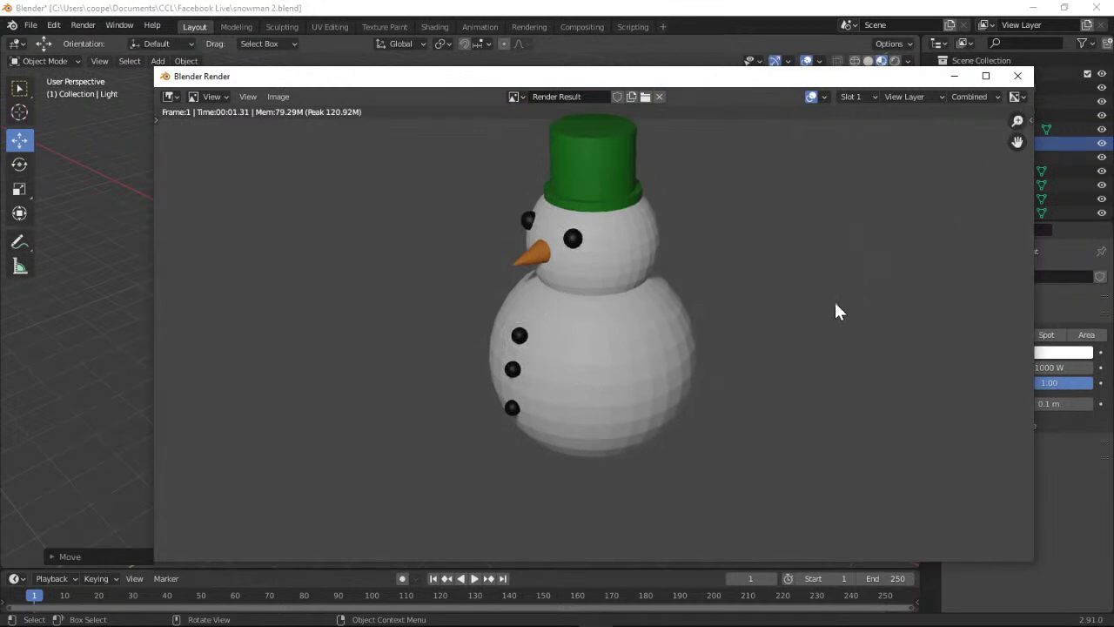
# Close the render window, orbit slightly, and zoom in close on the snowman.
pyautogui.click(1017, 76)
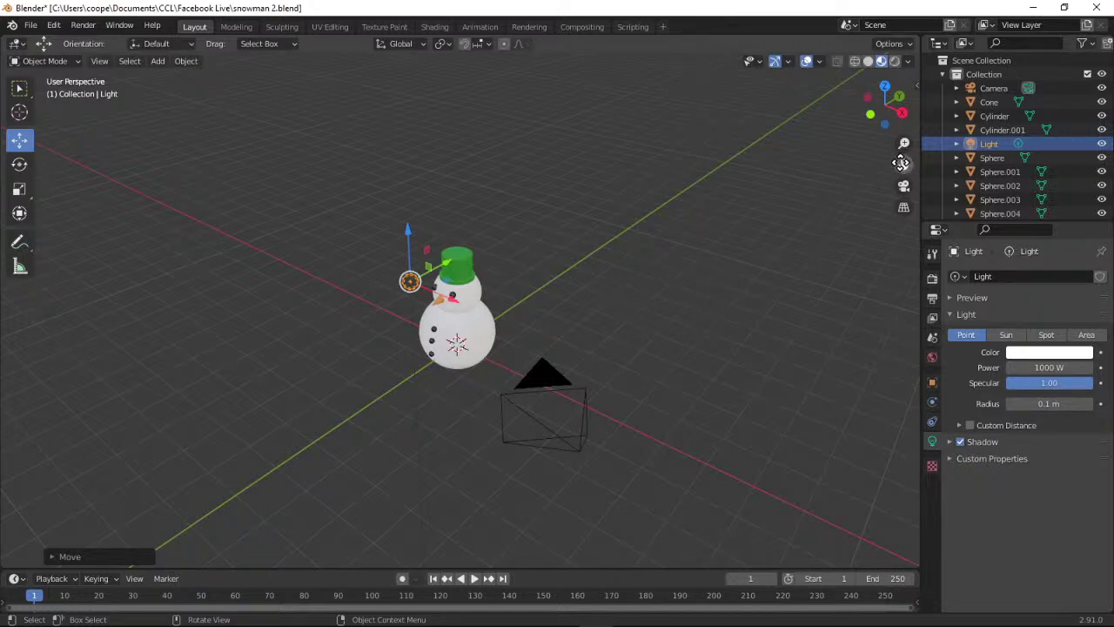
pyautogui.moveTo(882, 111)
pyautogui.mouseDown()
pyautogui.moveTo(893, 115)
pyautogui.moveTo(851, 157)
pyautogui.moveTo(874, 131)
pyautogui.moveTo(910, 127)
pyautogui.moveTo(871, 113)
pyautogui.mouseUp()
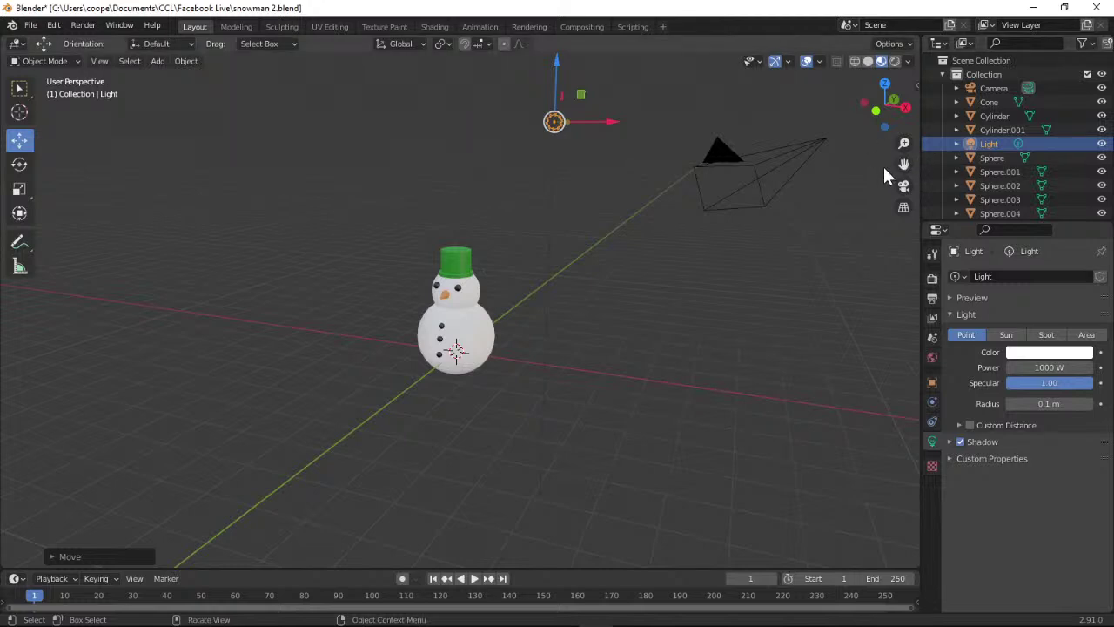
pyautogui.moveTo(904, 145)
pyautogui.mouseDown()
pyautogui.moveTo(904, 96)
pyautogui.moveTo(905, 128)
pyautogui.mouseUp()
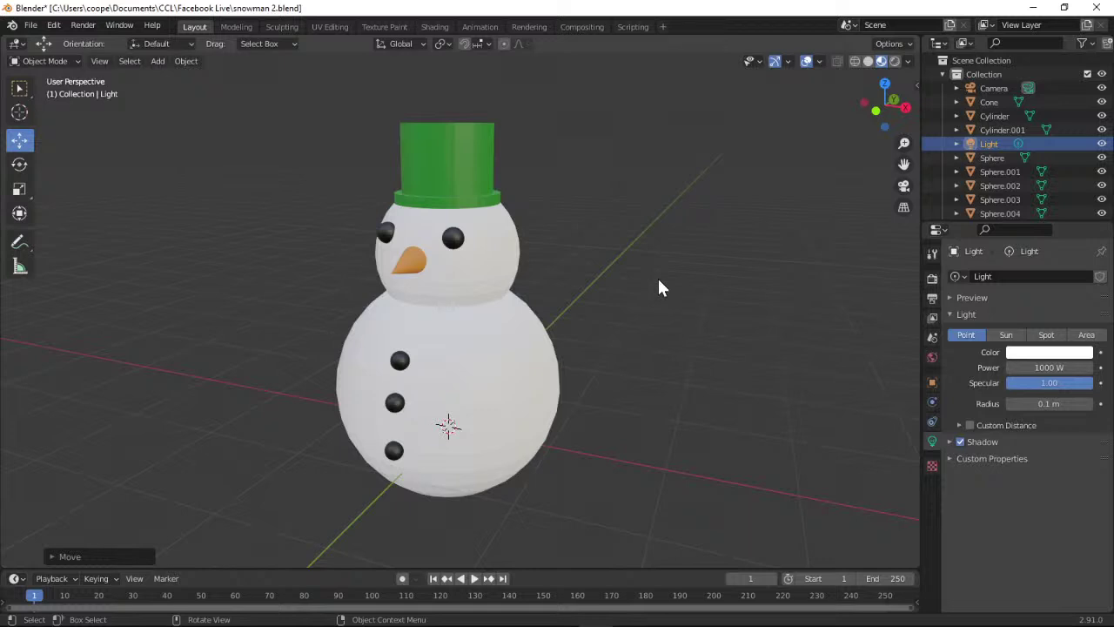
pyautogui.click(281, 27)
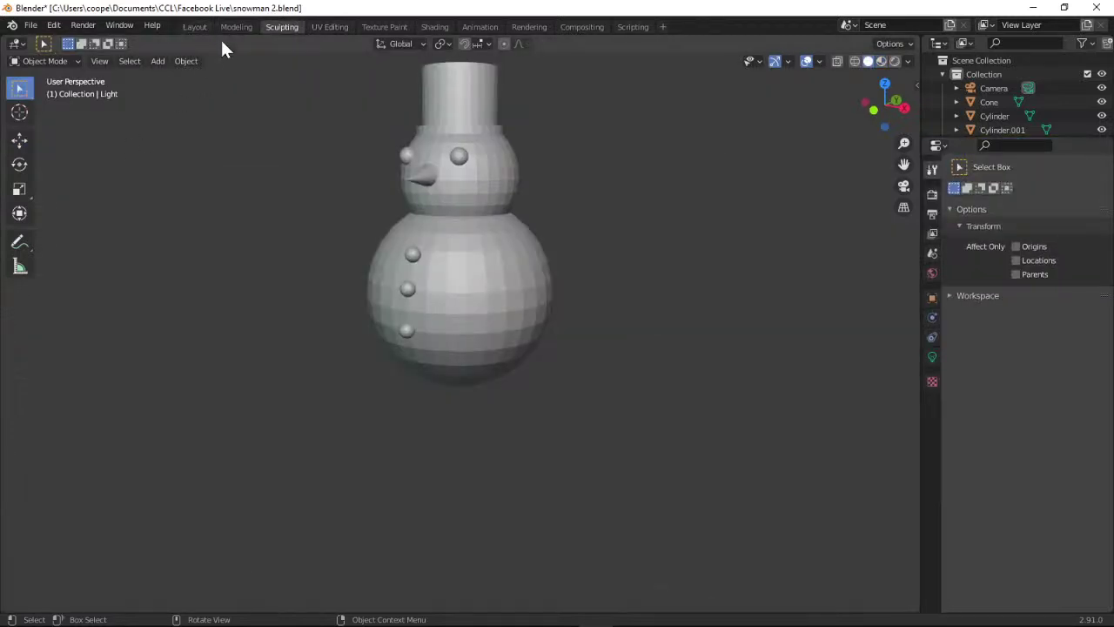
pyautogui.click(188, 26)
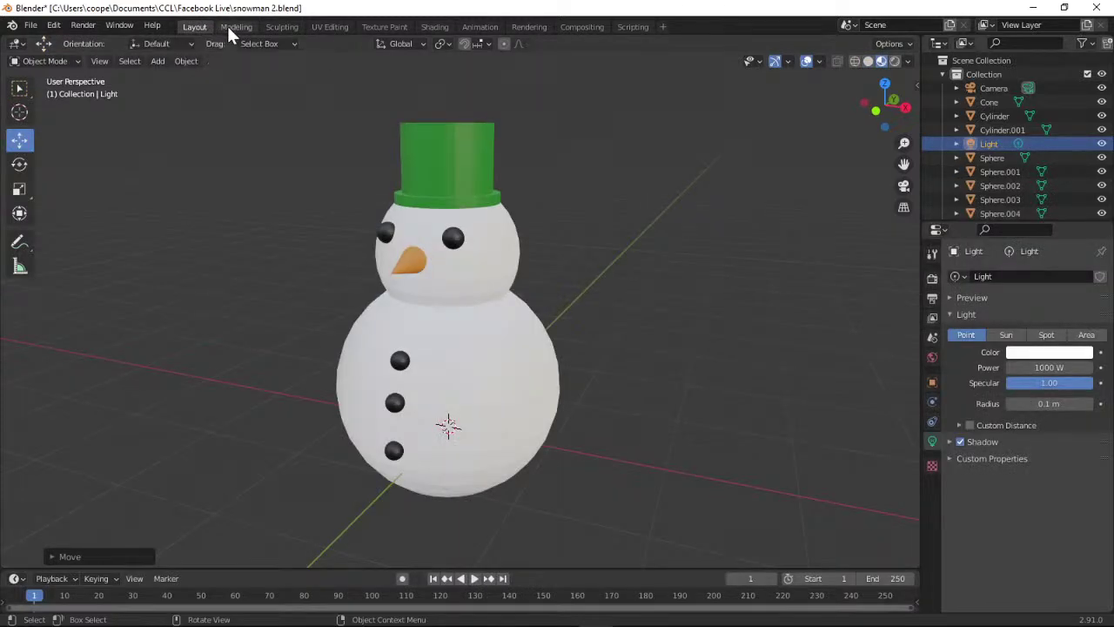
pyautogui.click(228, 26)
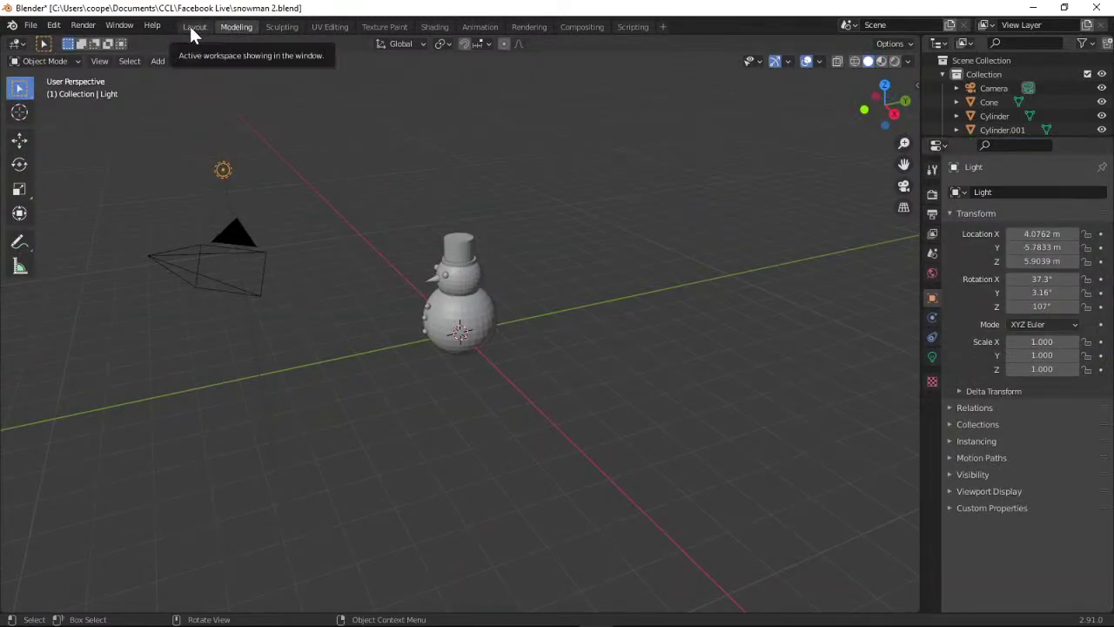
pyautogui.click(192, 27)
pyautogui.click(329, 27)
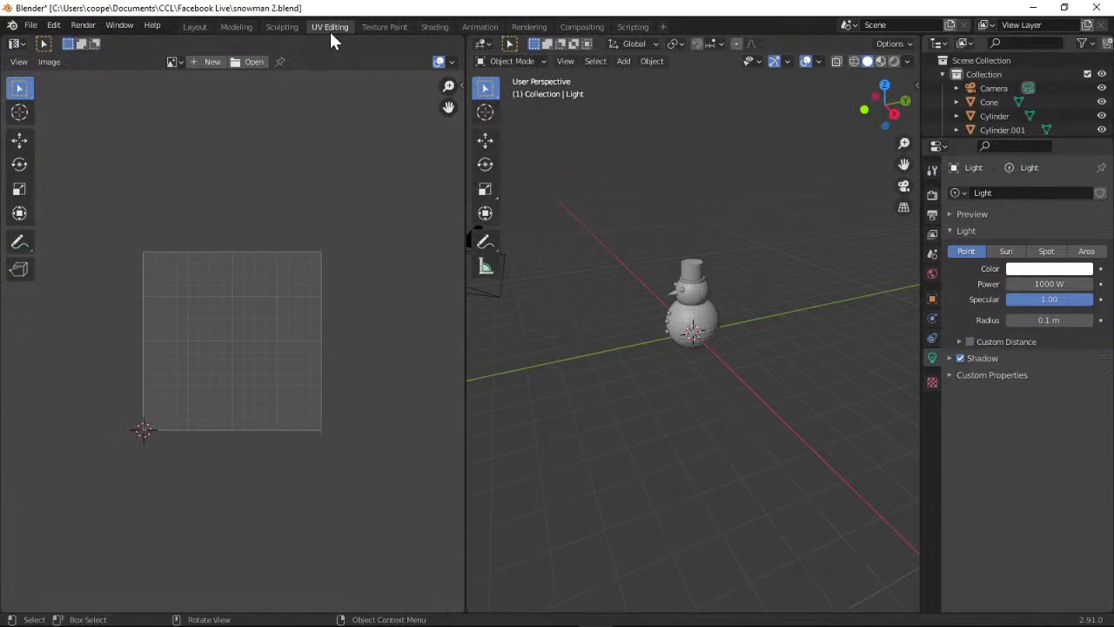
pyautogui.click(192, 24)
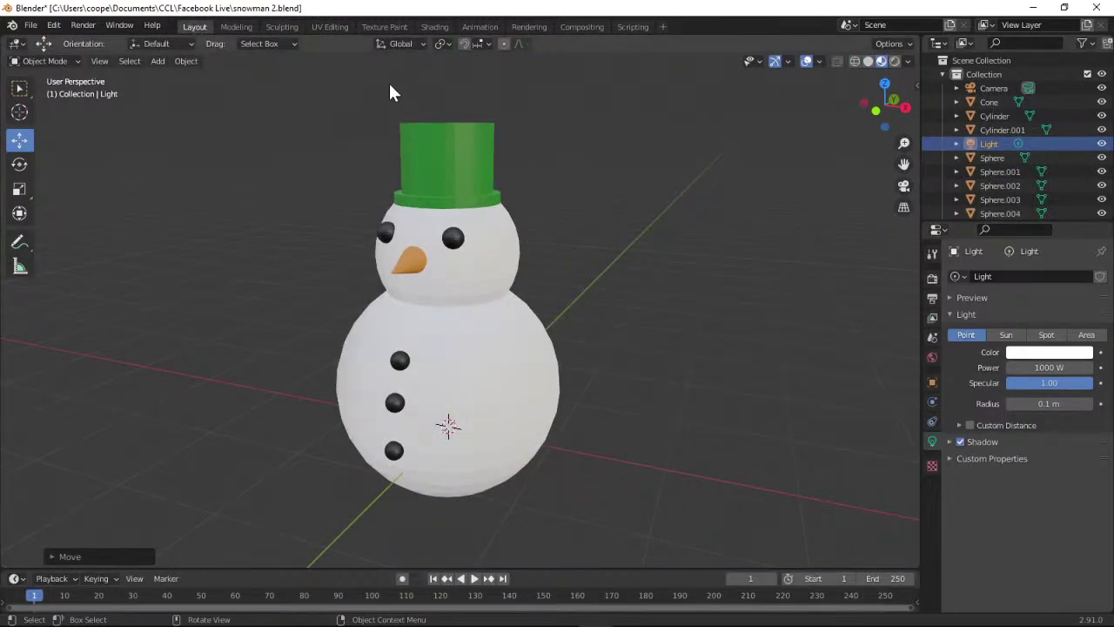
pyautogui.click(433, 27)
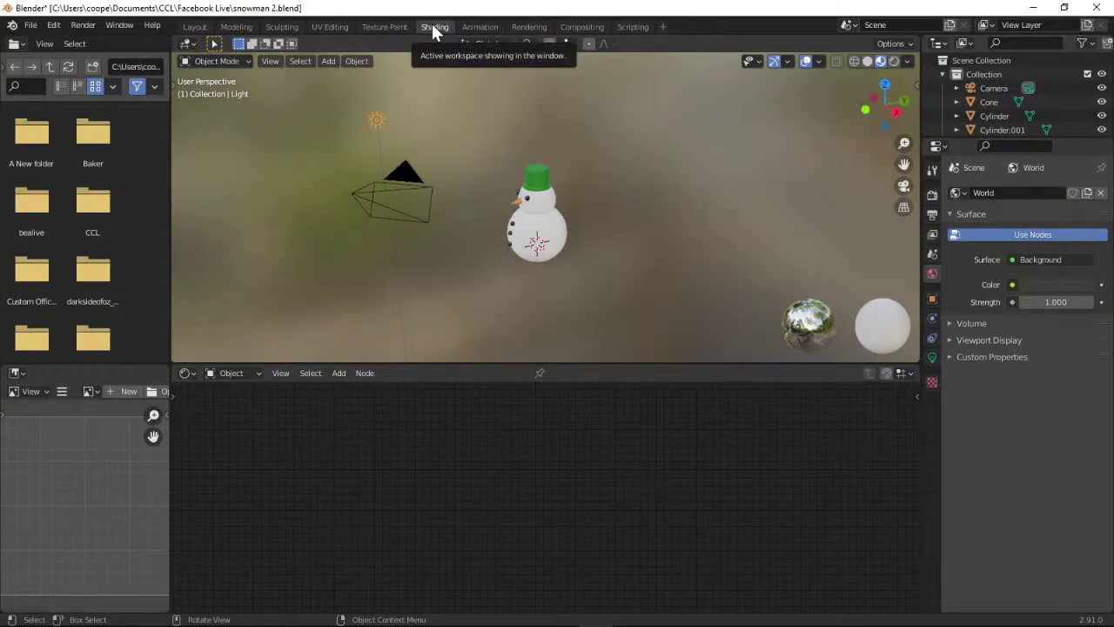
pyautogui.click(200, 26)
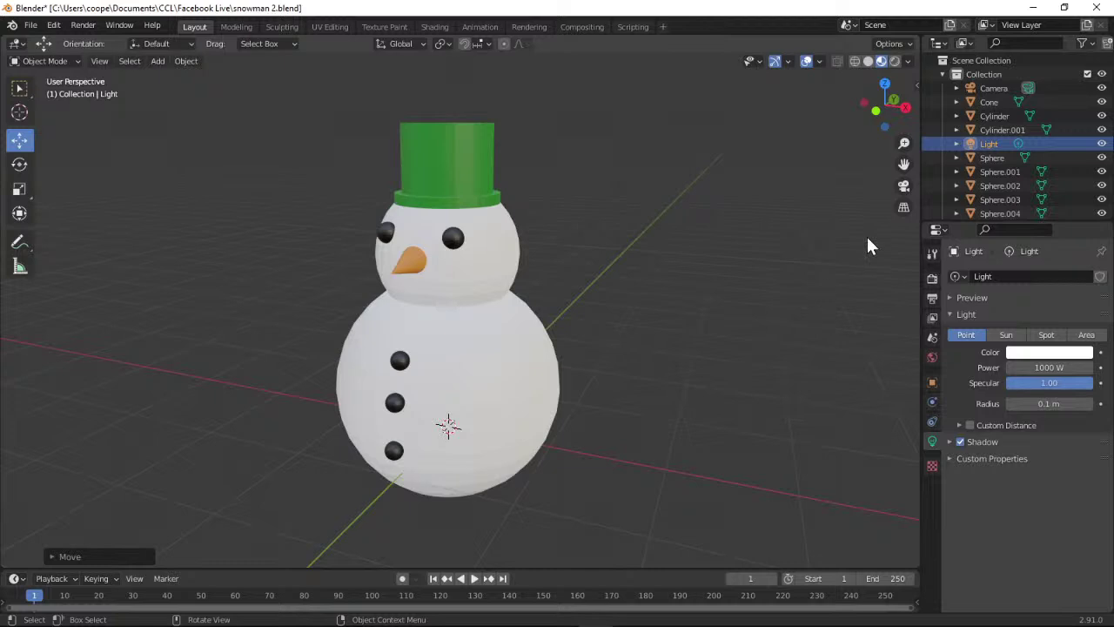
pyautogui.moveTo(885, 103); pyautogui.dragTo(591, 118)
pyautogui.click(83, 25)
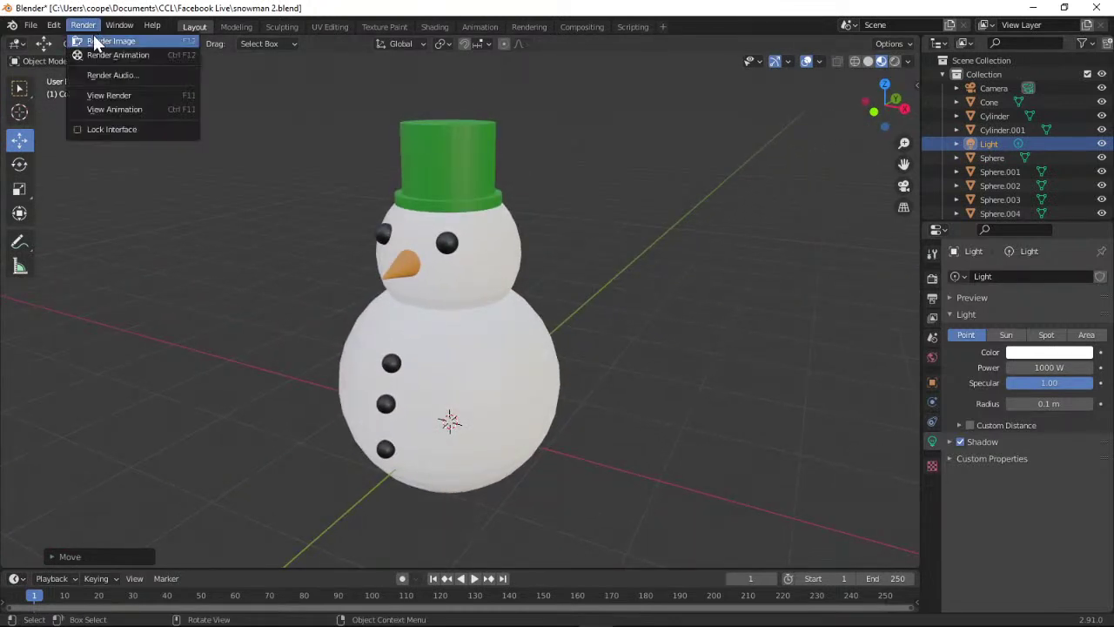
pyautogui.click(97, 41)
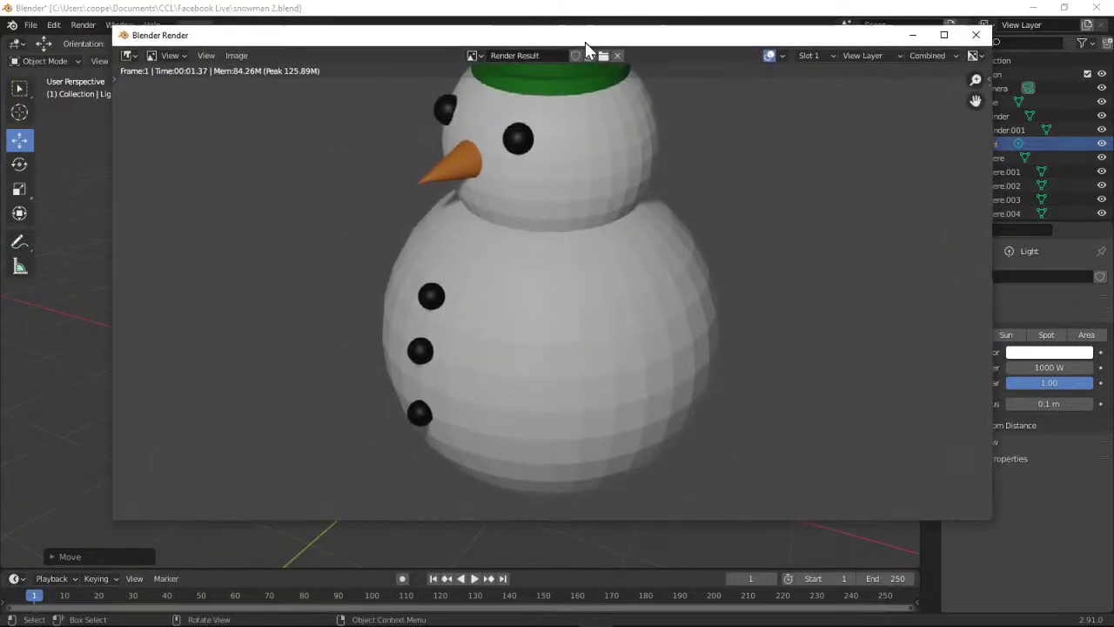
pyautogui.moveTo(585, 42); pyautogui.dragTo(572, 68)
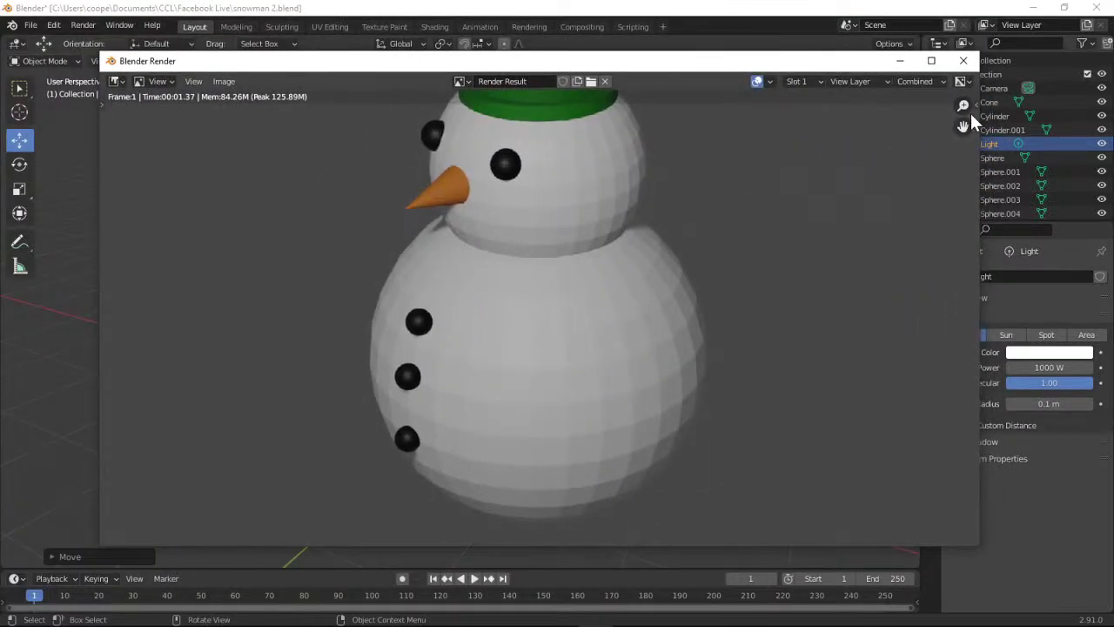
pyautogui.moveTo(962, 124); pyautogui.dragTo(968, 179)
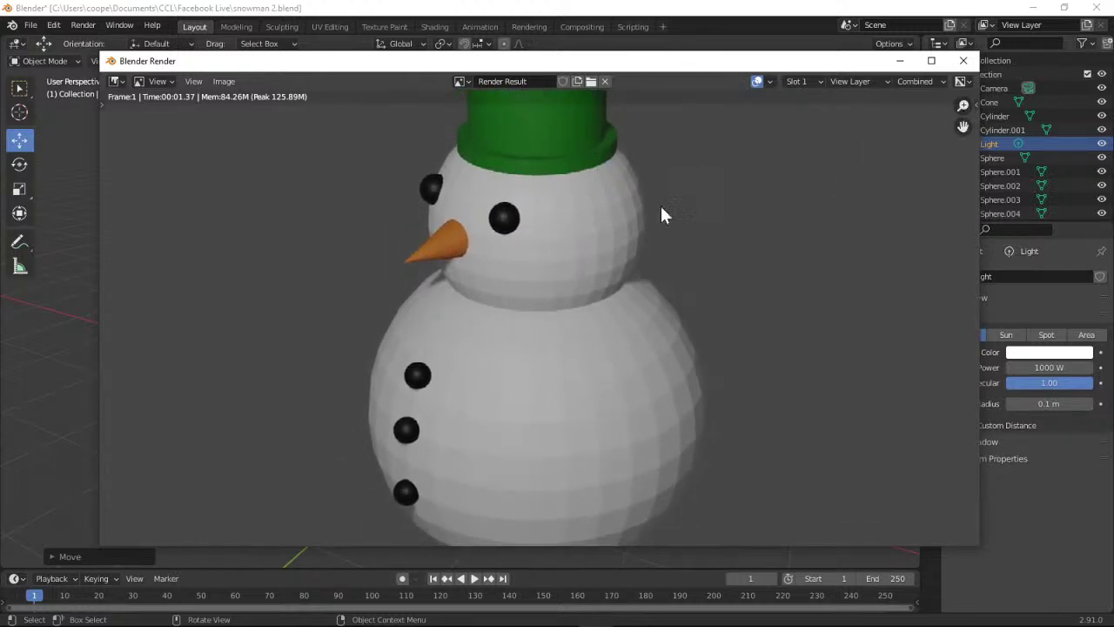
pyautogui.click(962, 60)
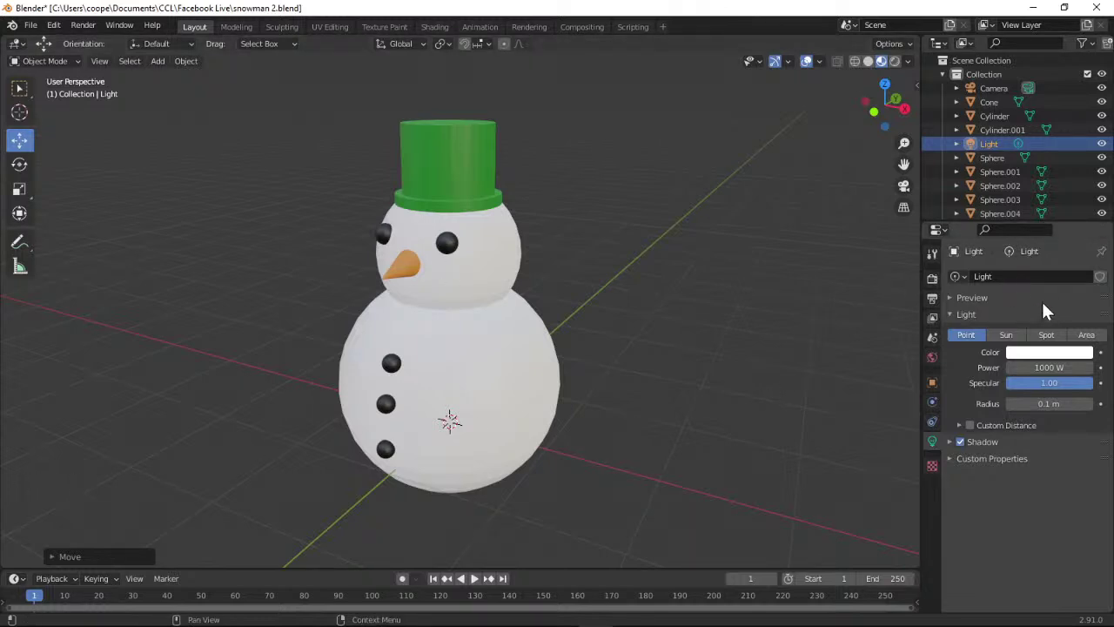
# Switch the Light to Sun at strength 1000 and test-render the harsh, blocky shading.
pyautogui.click(1005, 335)
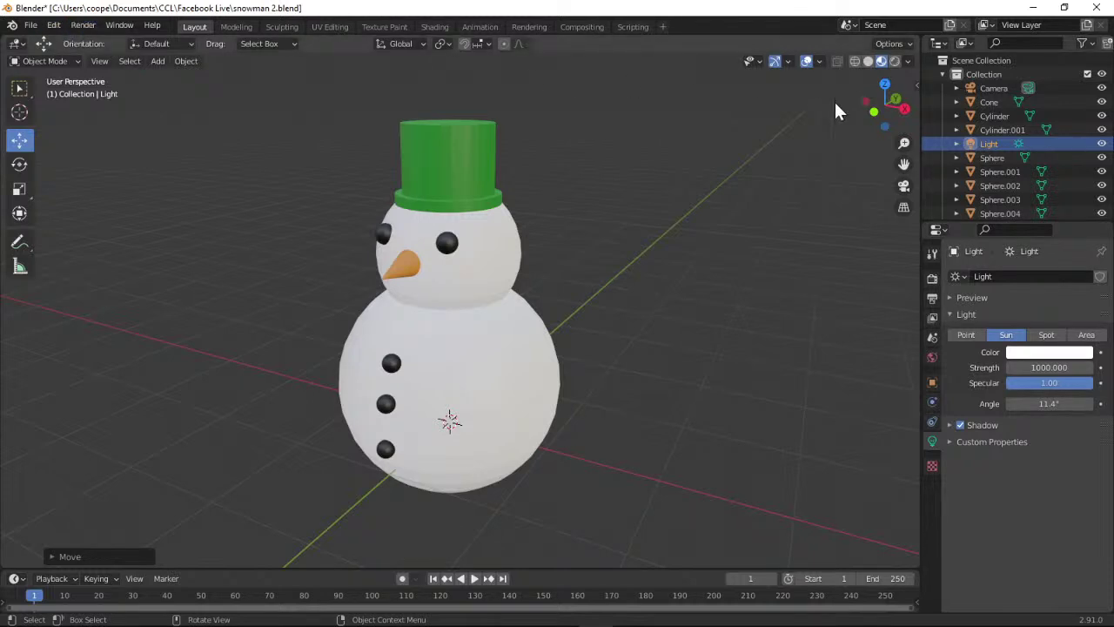
pyautogui.moveTo(898, 143); pyautogui.dragTo(899, 185)
pyautogui.click(83, 27)
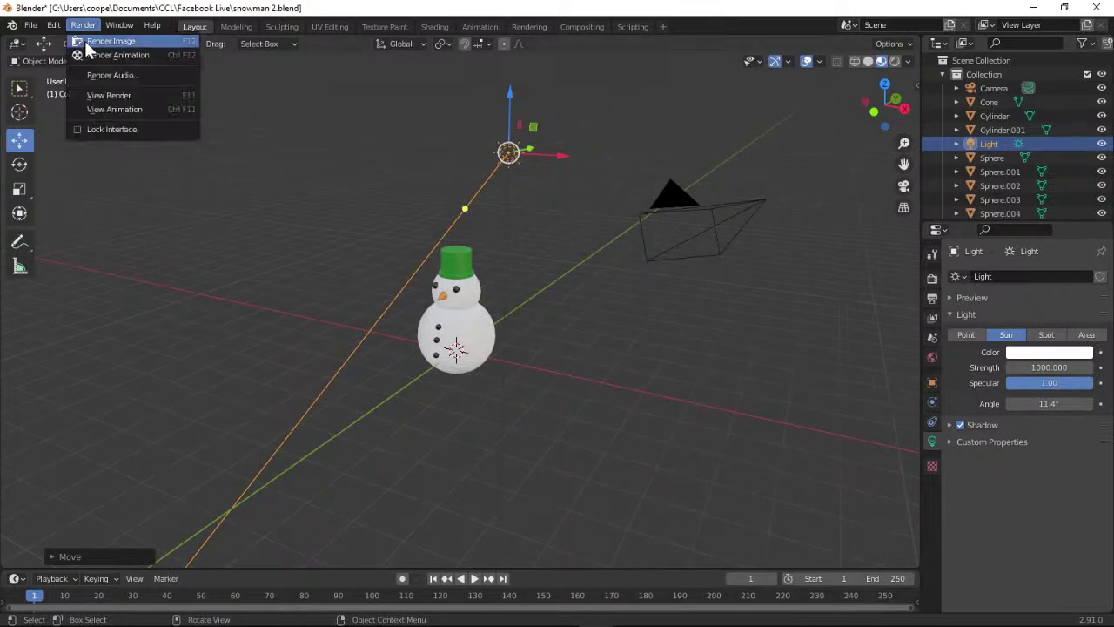
pyautogui.click(87, 40)
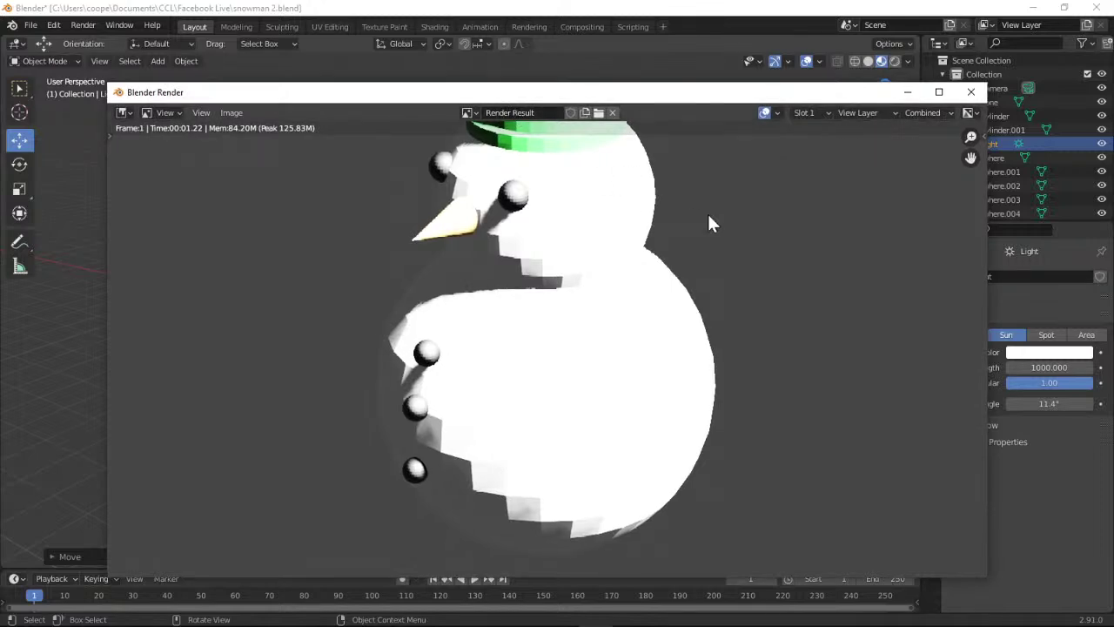
pyautogui.click(970, 92)
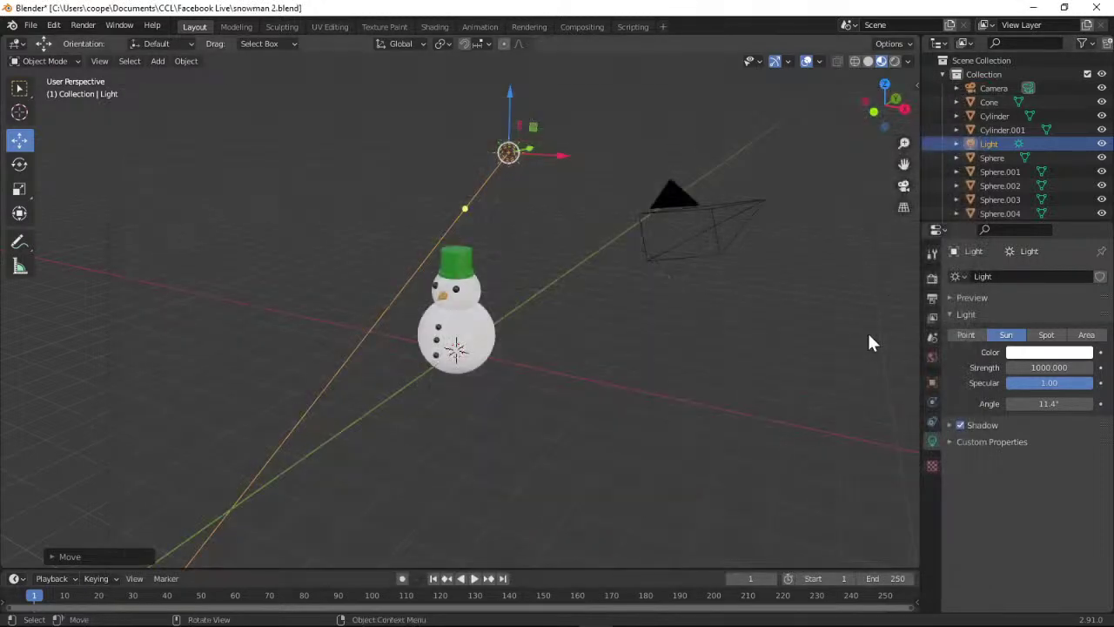
# Test-render with a Spot light, then change it to a 1000 W Area light, 0.1 m Rectangle.
pyautogui.click(1048, 338)
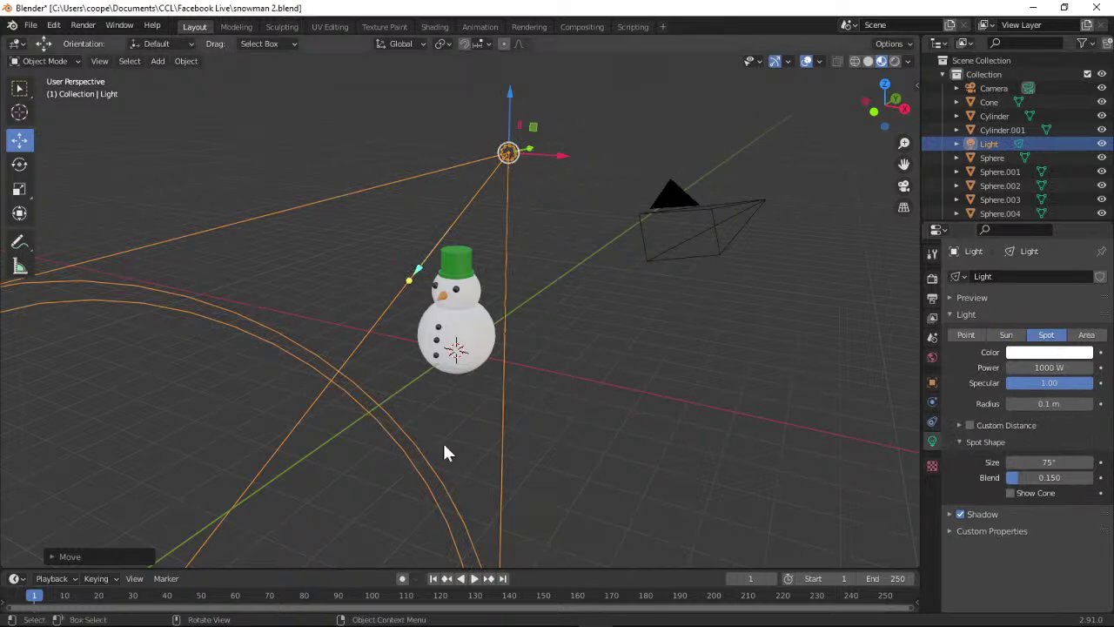
pyautogui.click(87, 27)
pyautogui.click(94, 41)
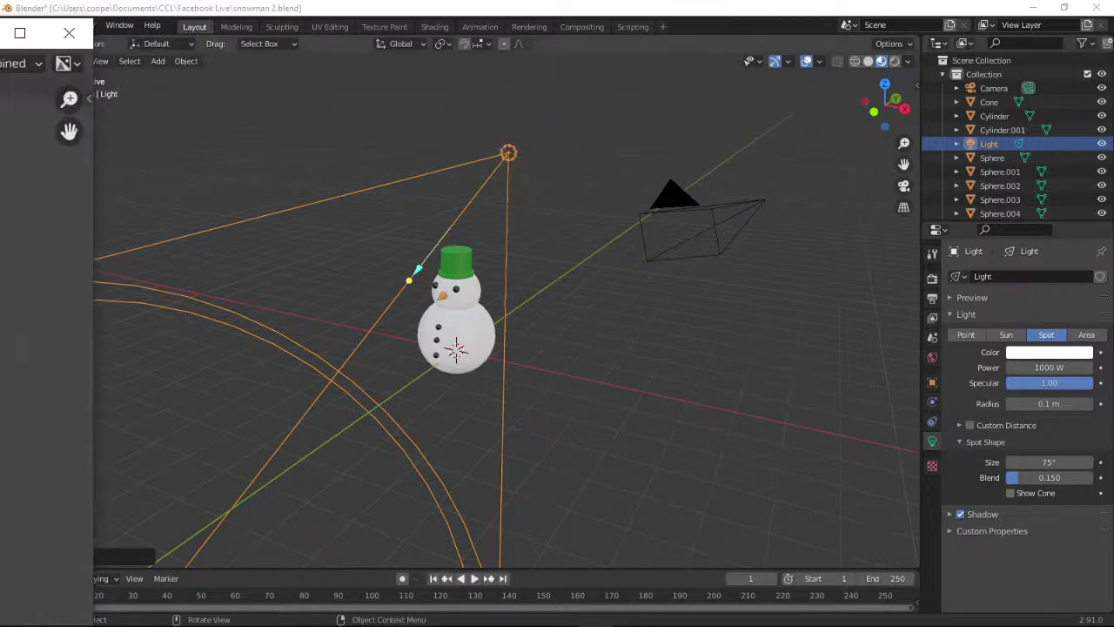
pyautogui.press('Escape')
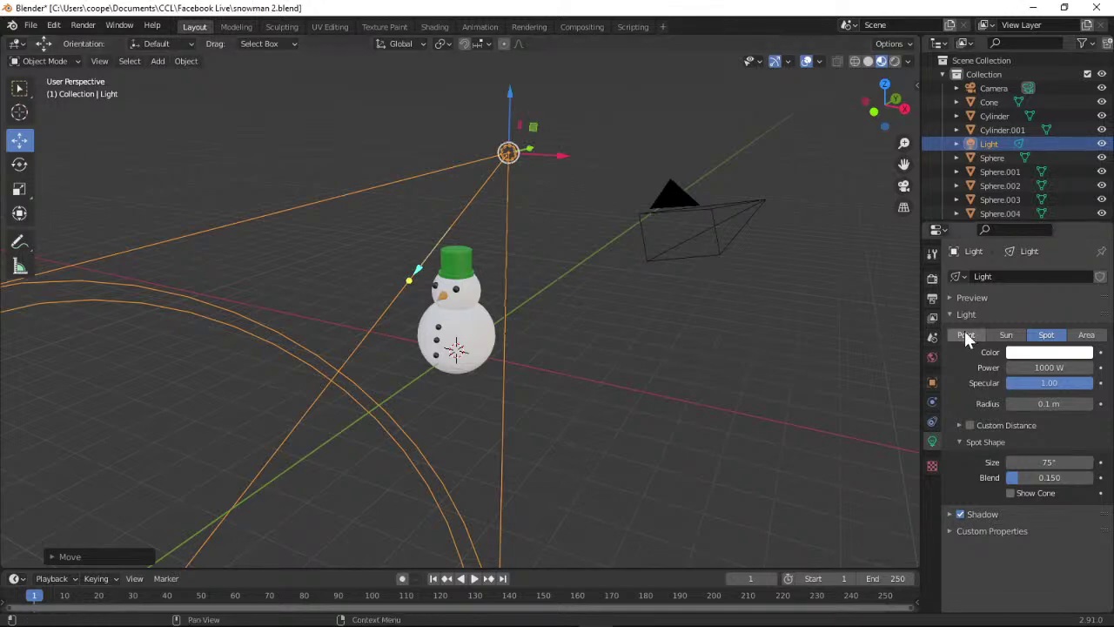
pyautogui.click(1088, 340)
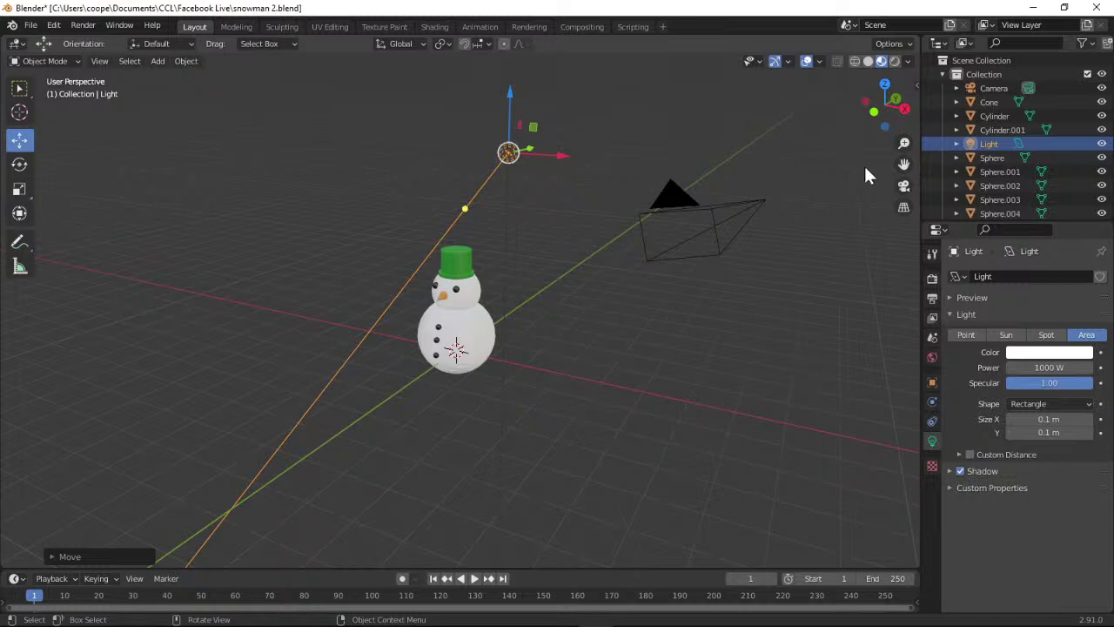
# Render the snowman under the 1000 W Area light, zoom out the result, and close it.
pyautogui.moveTo(903, 143)
pyautogui.mouseDown()
pyautogui.moveTo(903, 204)
pyautogui.moveTo(903, 137)
pyautogui.mouseUp()
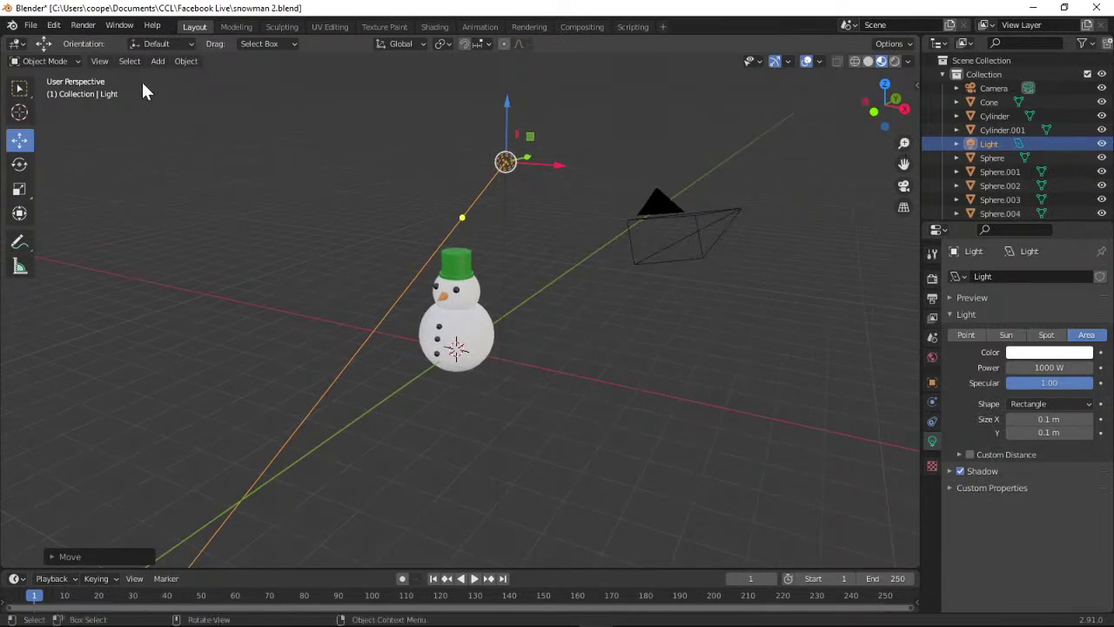
pyautogui.click(70, 24)
pyautogui.click(112, 41)
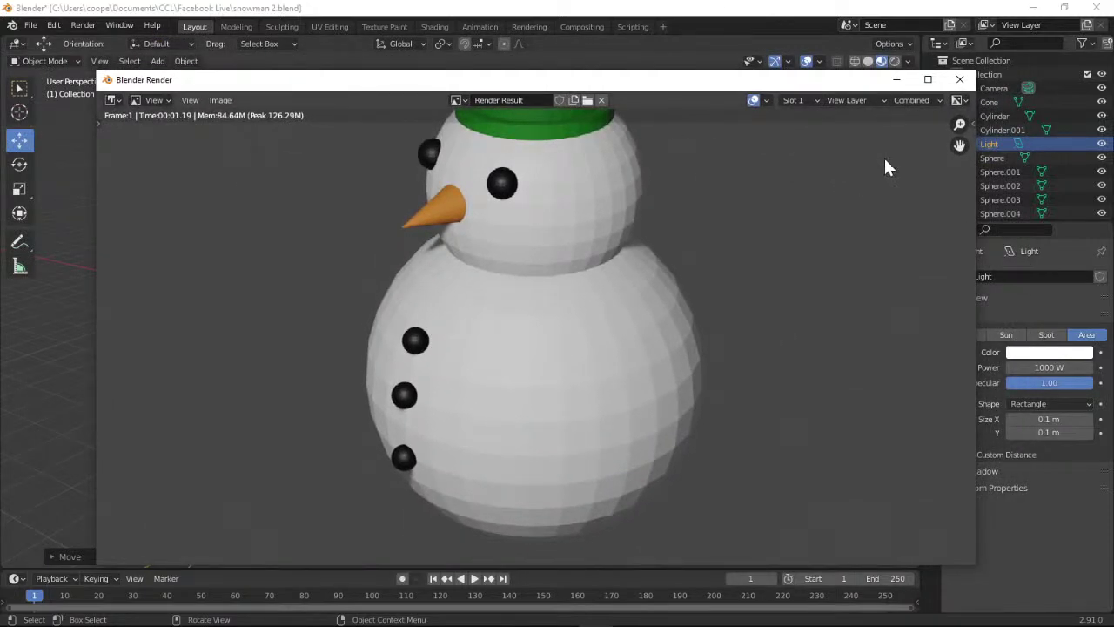
pyautogui.moveTo(959, 123); pyautogui.dragTo(830, 184)
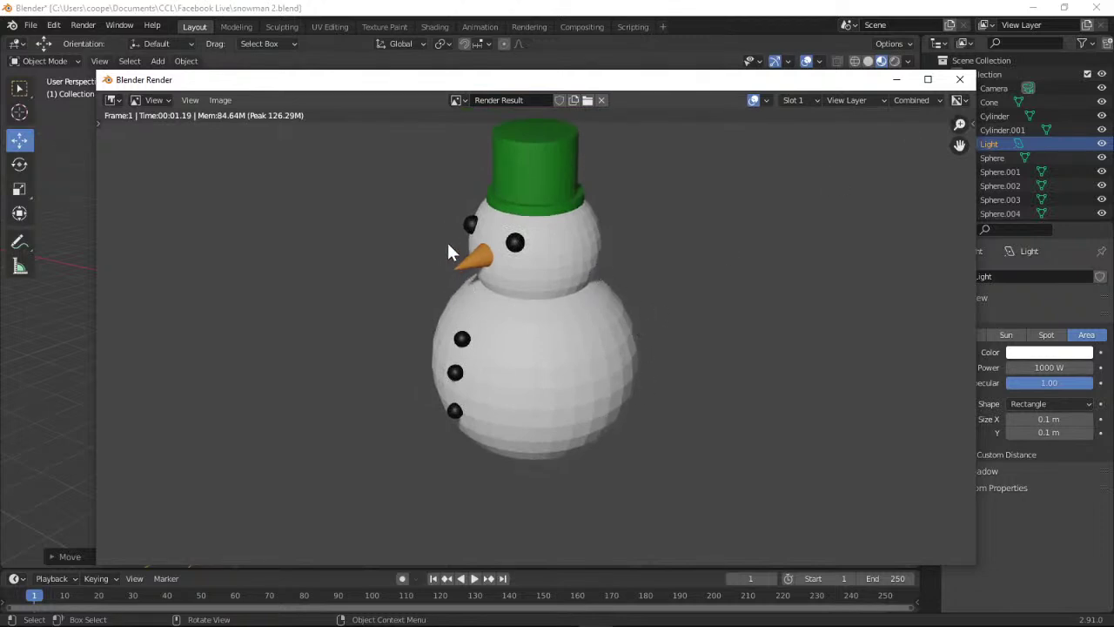
pyautogui.click(959, 79)
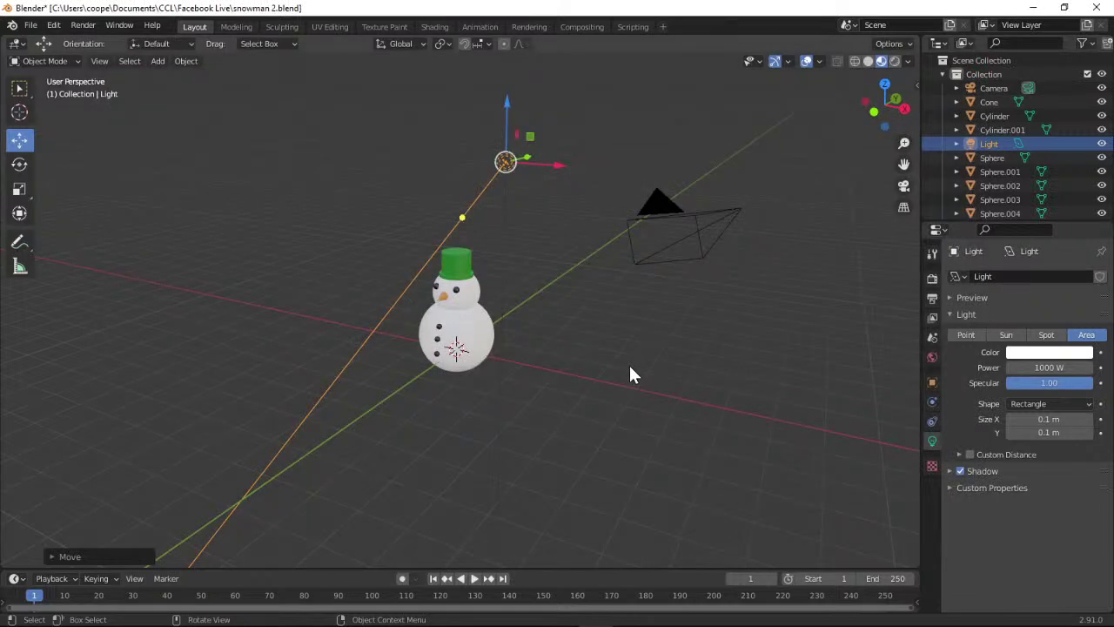
# Switch the light from Area to Point, test-render it, close the render, and expand the light Preview panel.
pyautogui.click(970, 336)
pyautogui.click(83, 24)
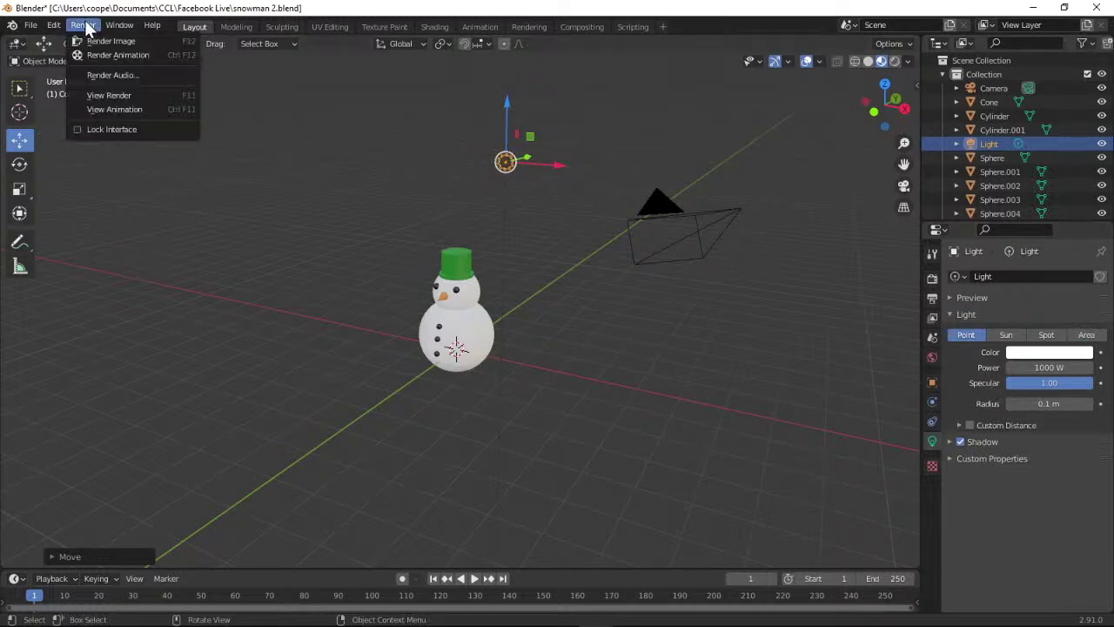
pyautogui.click(106, 40)
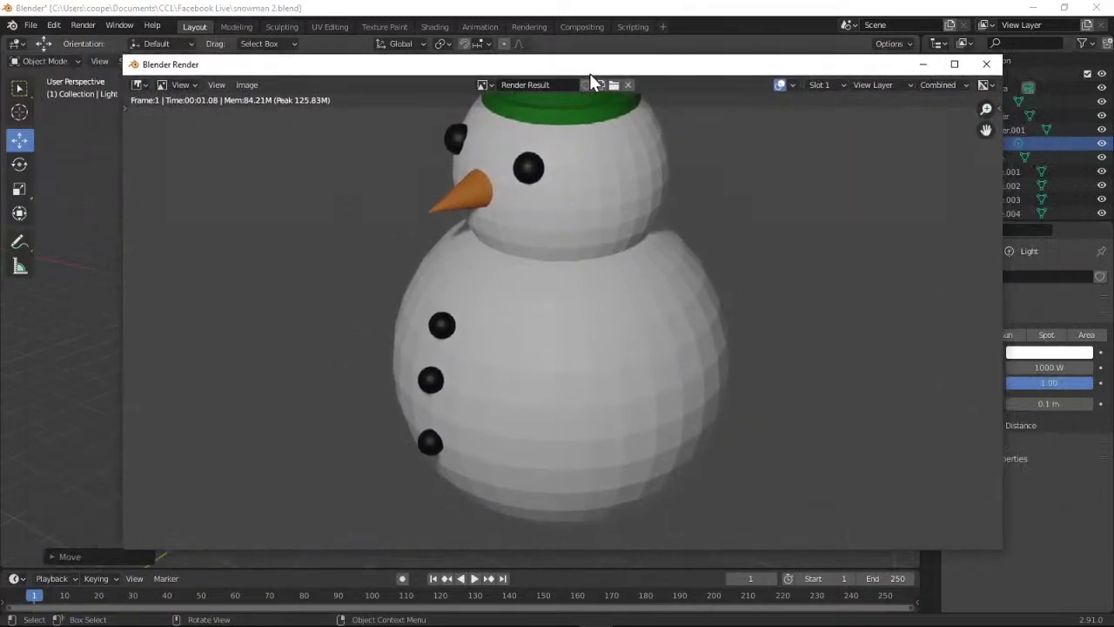
pyautogui.click(912, 63)
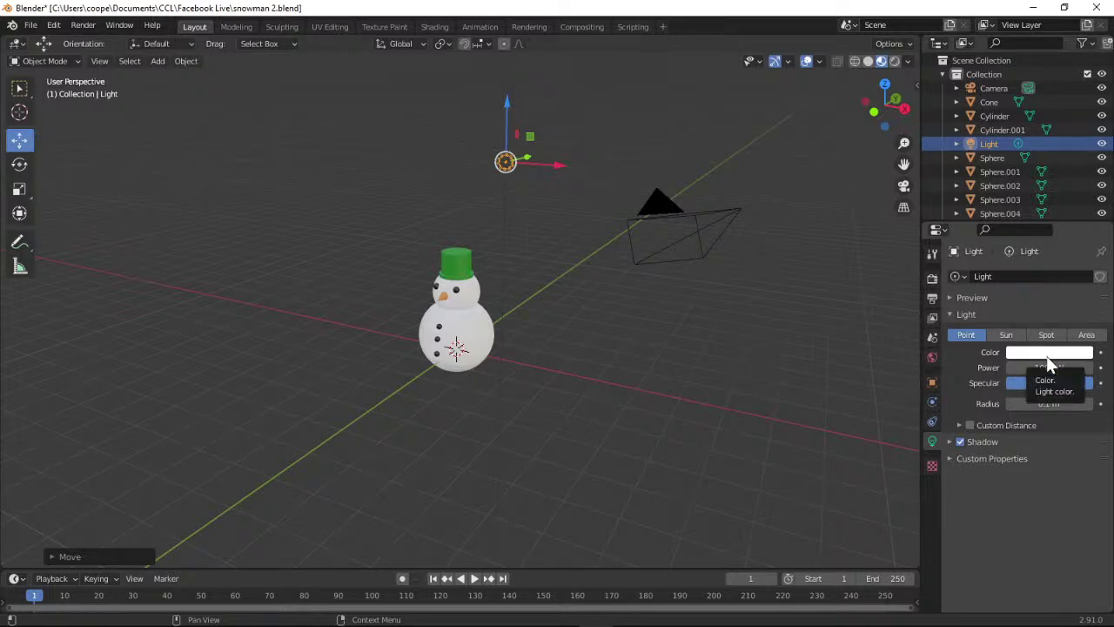
pyautogui.click(949, 298)
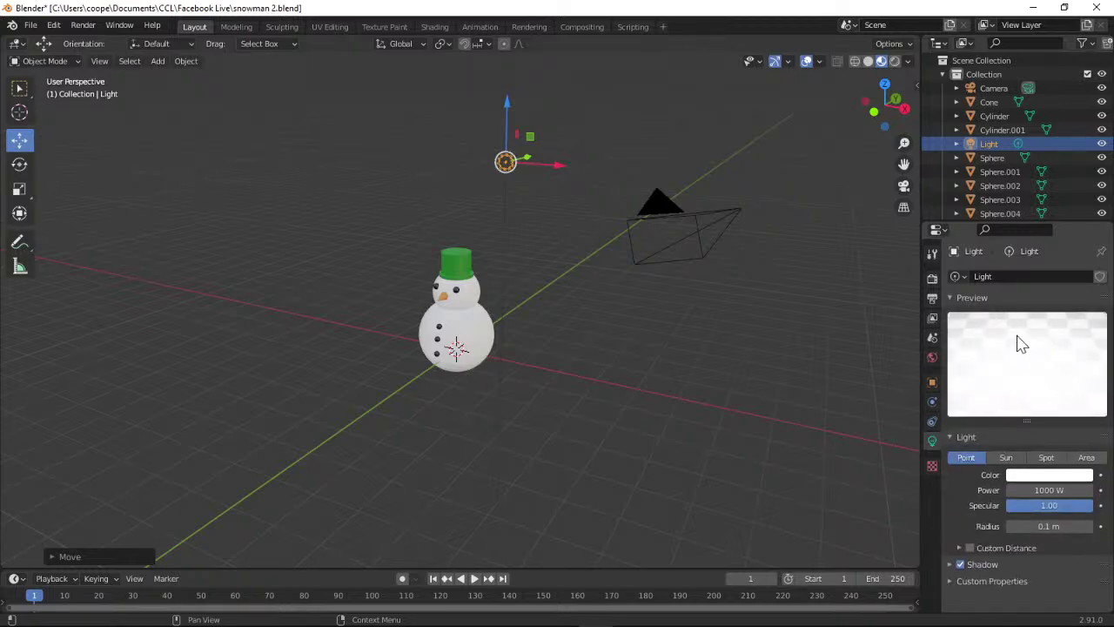
pyautogui.rightClick(1013, 366)
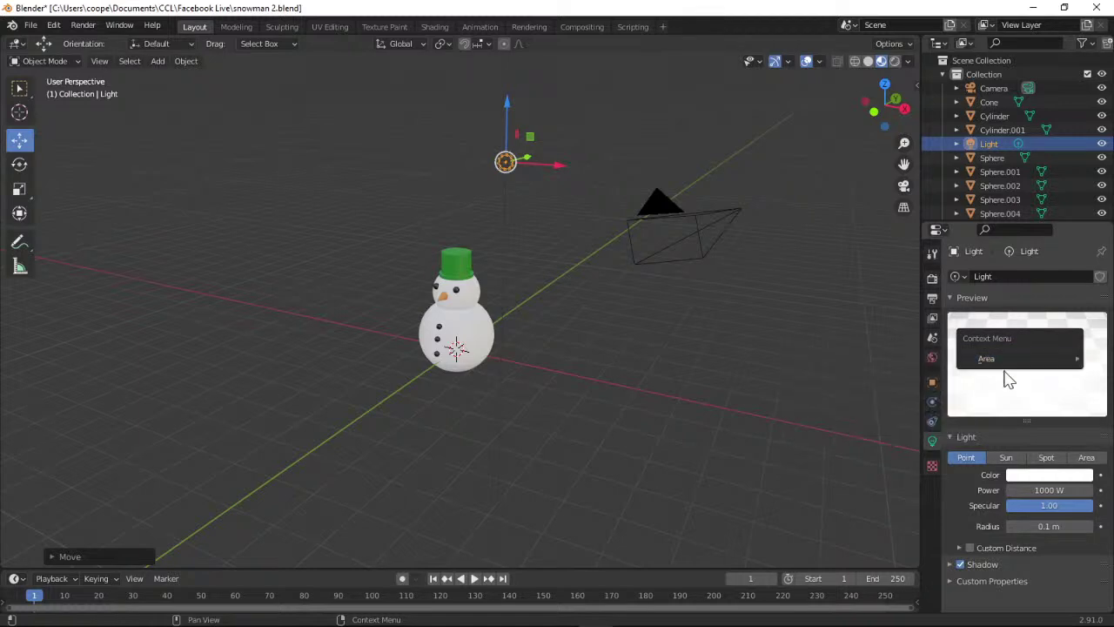
# Collapse the Preview panel and test-render the point-lit snowman without shadows, panning to see the hat.
pyautogui.click(966, 298)
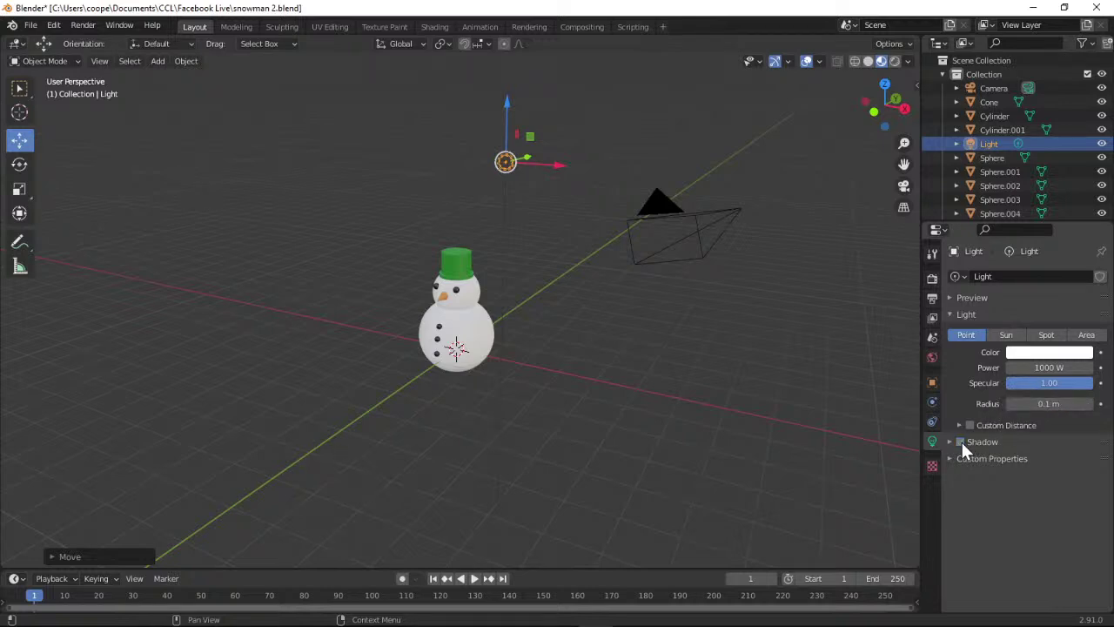
pyautogui.click(82, 25)
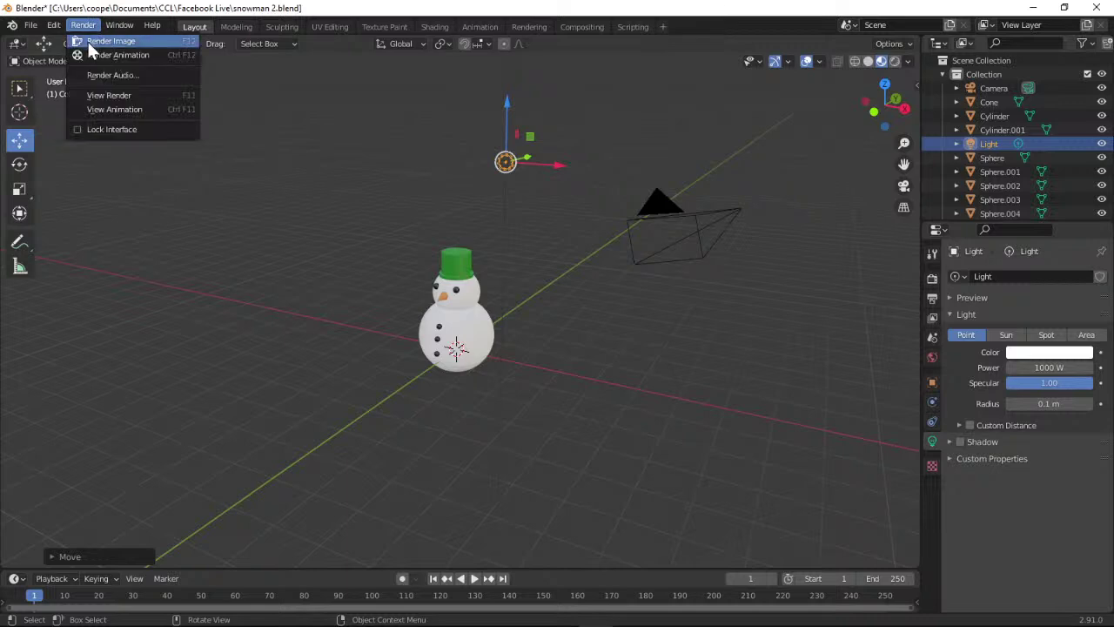
pyautogui.click(87, 40)
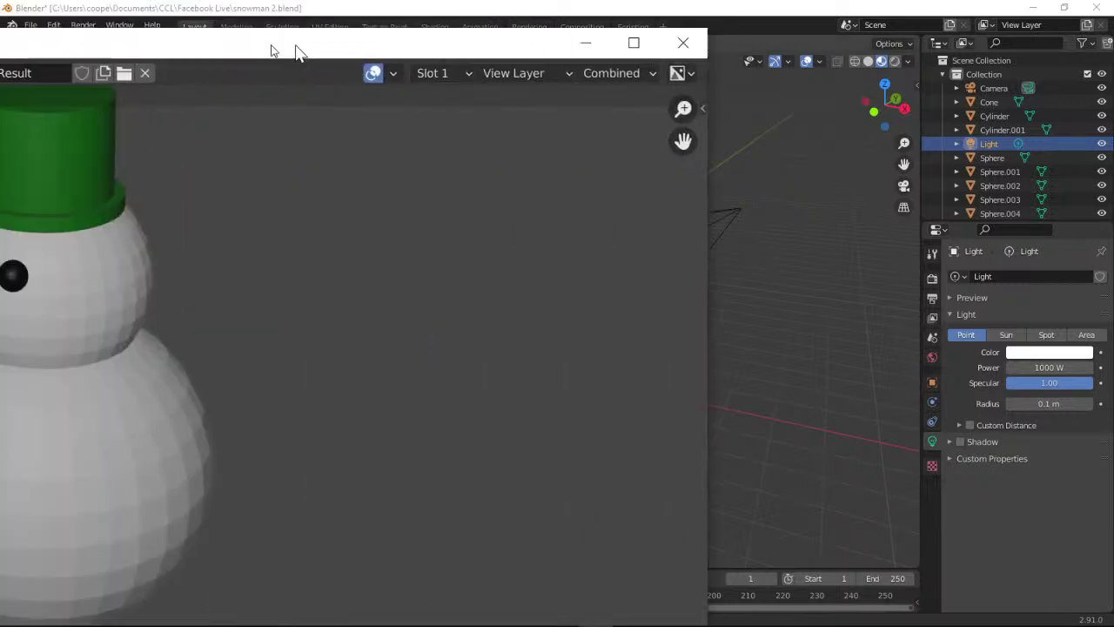
pyautogui.moveTo(298, 47); pyautogui.dragTo(628, 90)
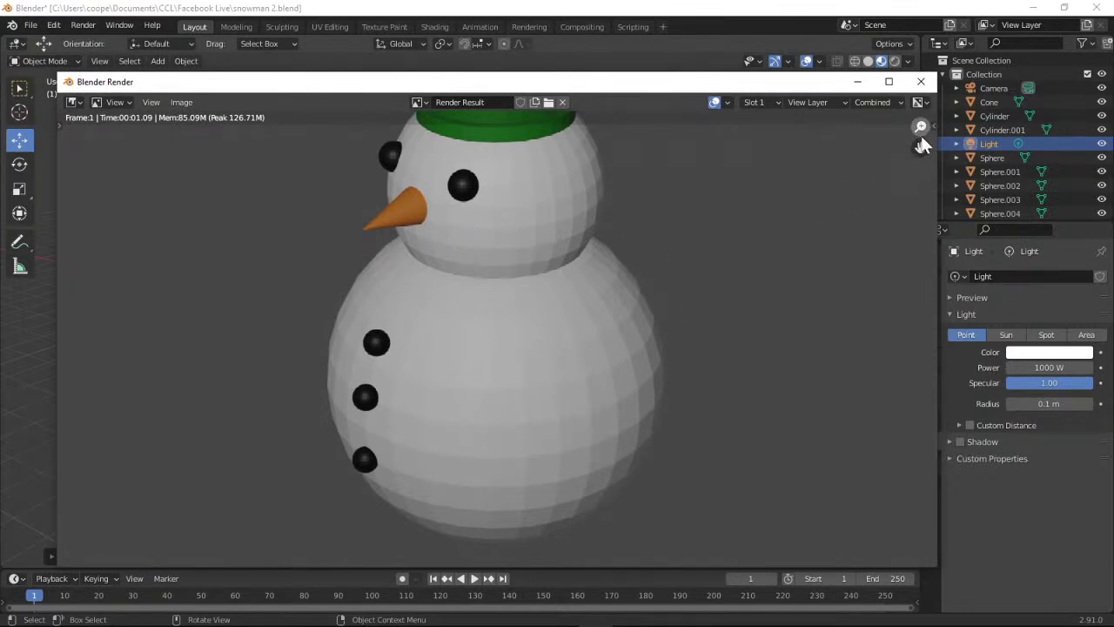
pyautogui.moveTo(919, 147); pyautogui.dragTo(893, 247)
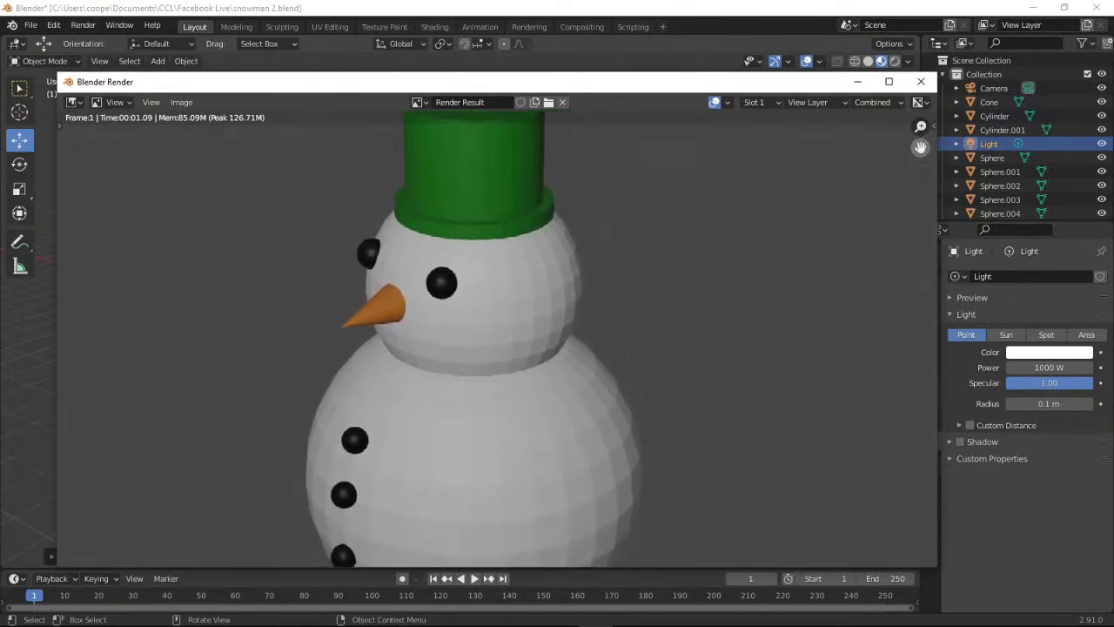
pyautogui.click(920, 81)
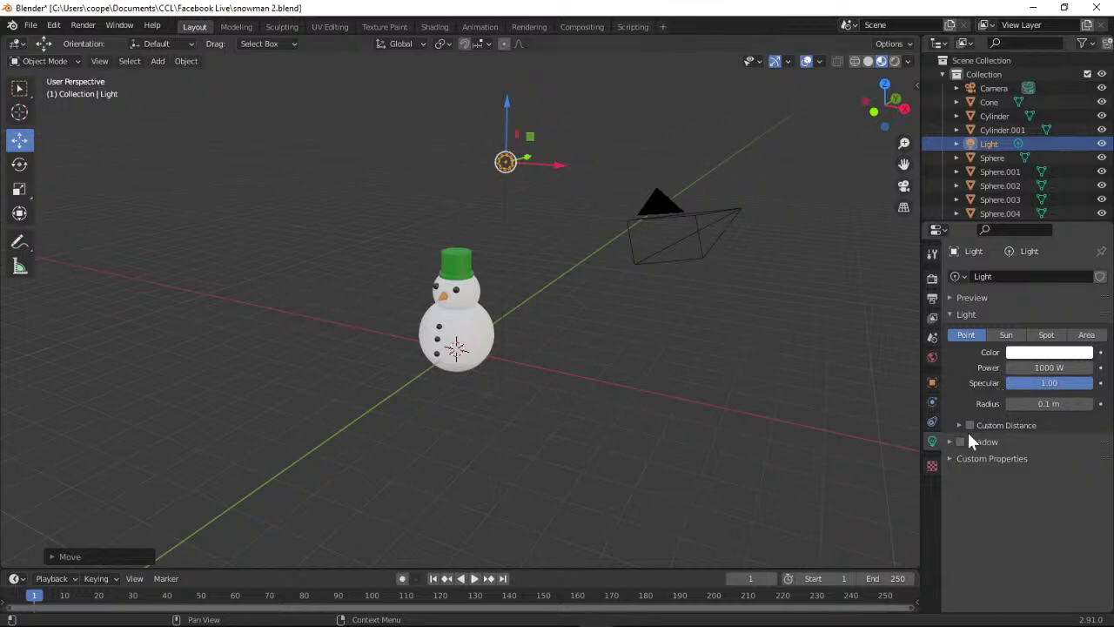
# Test-render the snowman with point-light shadows back on, close it, and briefly expand Custom Properties.
pyautogui.click(83, 24)
pyautogui.click(90, 41)
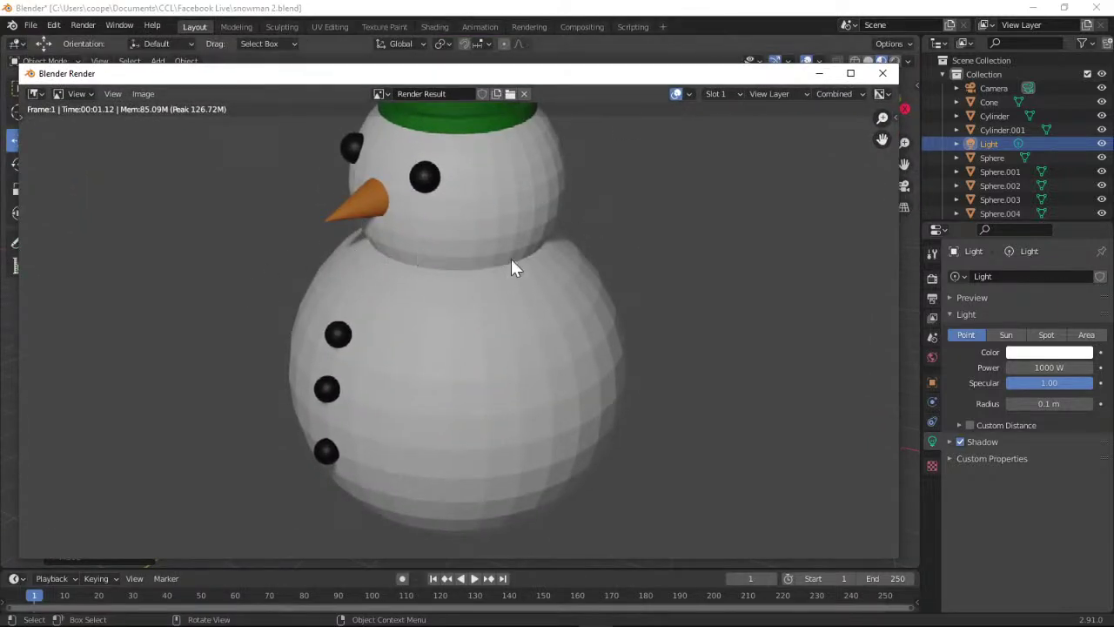
pyautogui.click(883, 73)
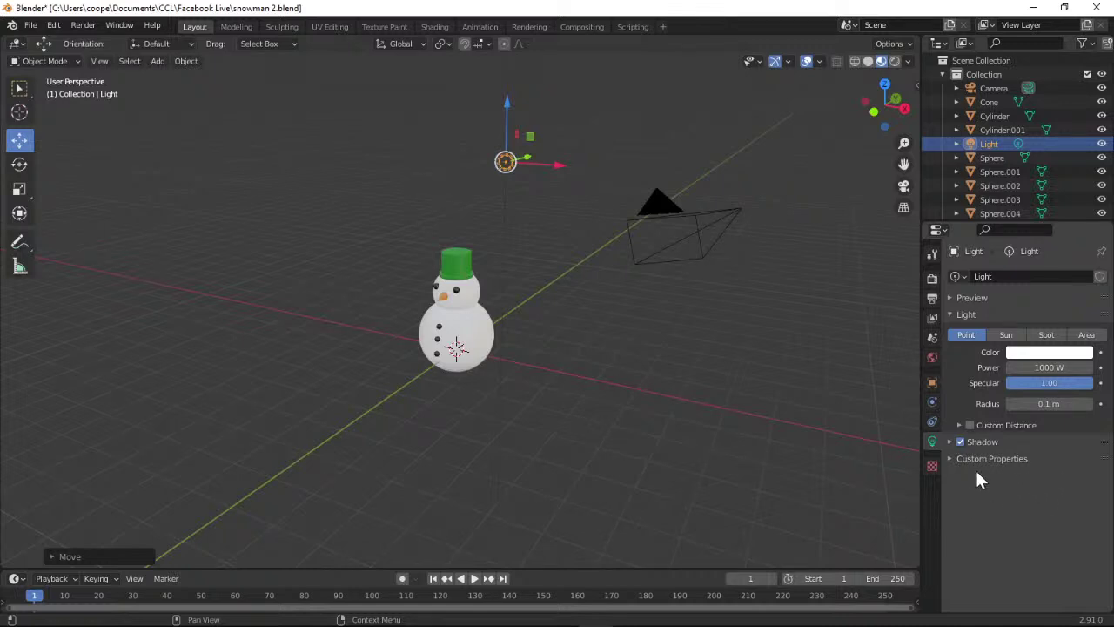
pyautogui.click(947, 459)
pyautogui.click(948, 459)
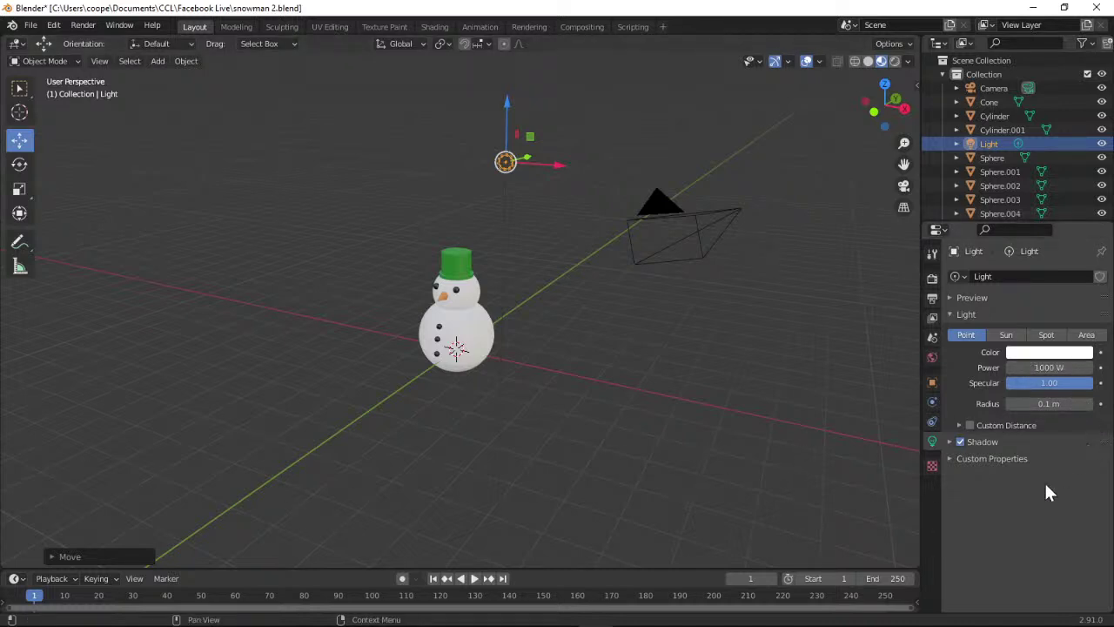
# Add a custom property 'prop' (value 1.000) to the point light and check its Shadow settings.
pyautogui.click(949, 460)
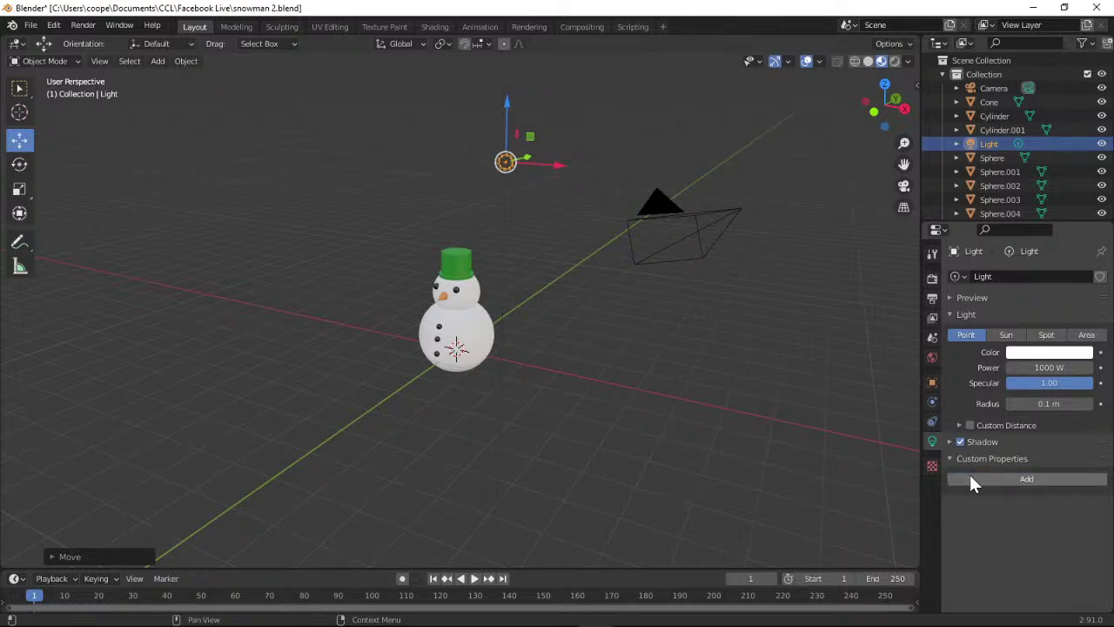
pyautogui.click(969, 476)
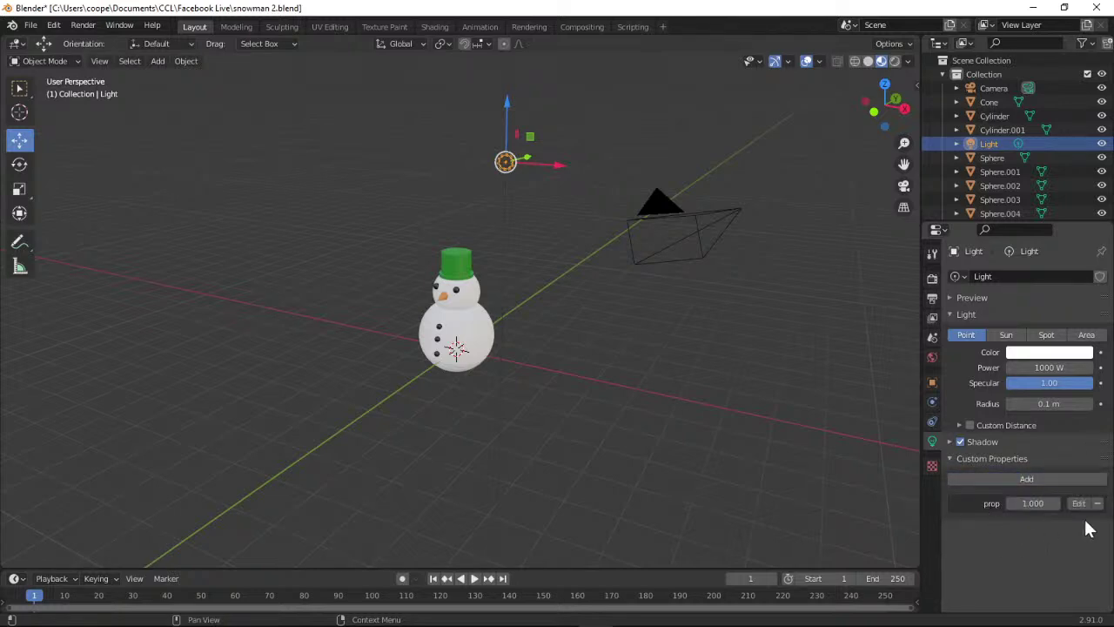
pyautogui.click(948, 459)
pyautogui.click(948, 443)
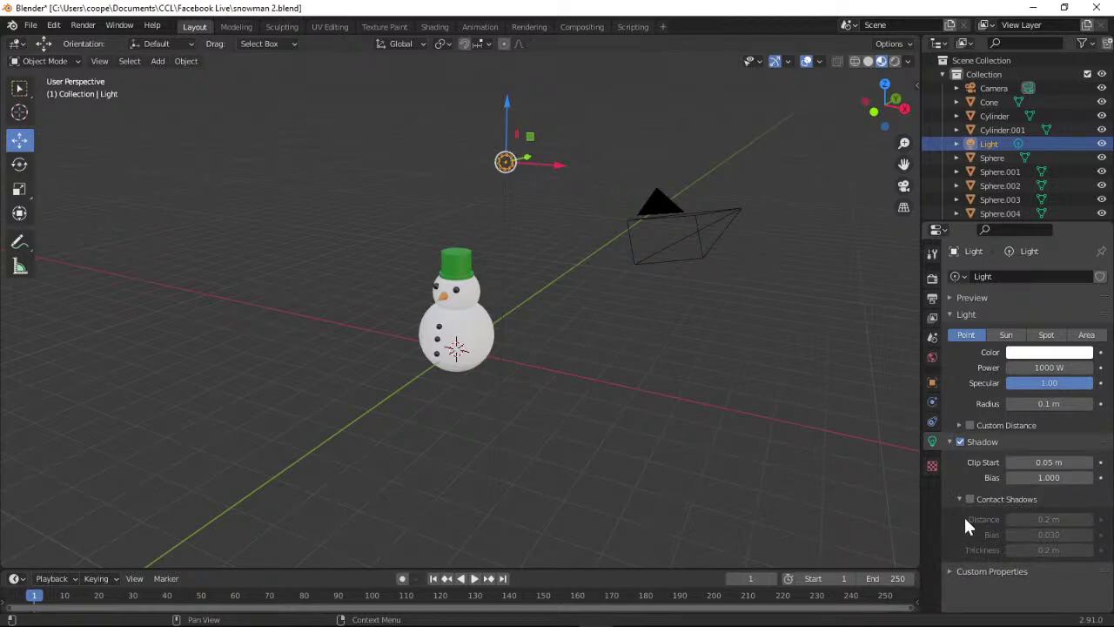
pyautogui.click(949, 442)
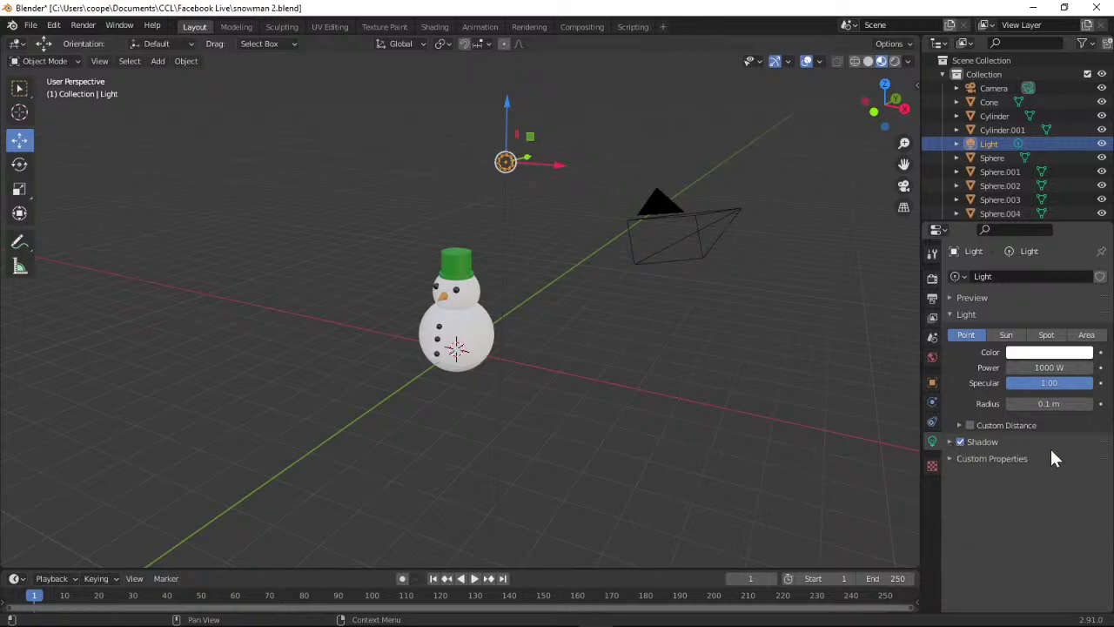
# Make the light a Spot with a 45.5° cone and tilt it down toward the snowman.
pyautogui.click(1048, 336)
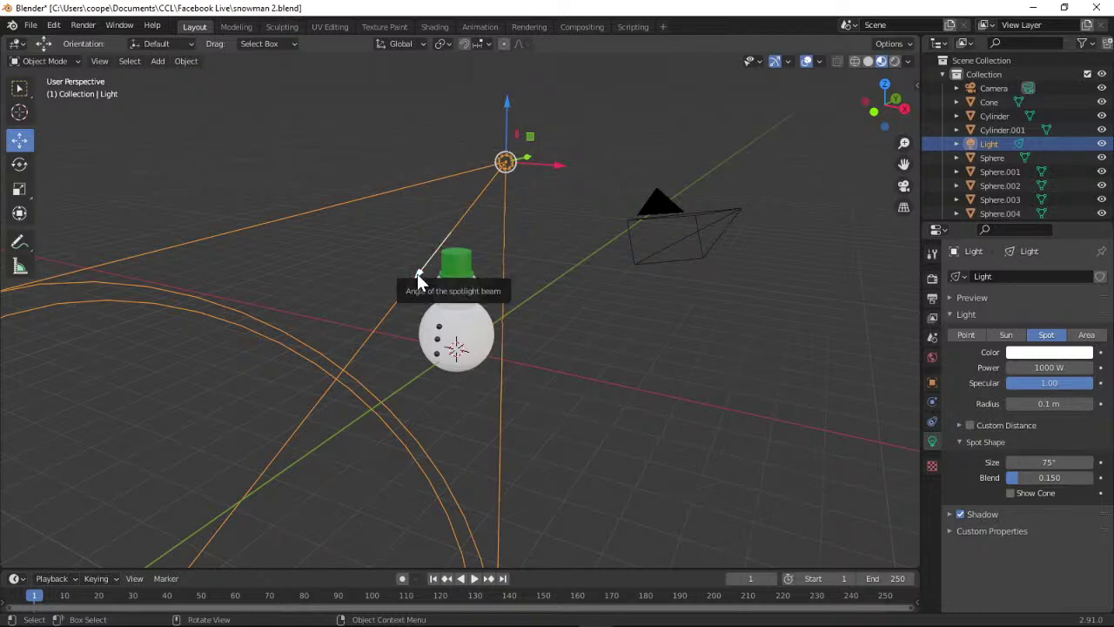
pyautogui.moveTo(422, 274); pyautogui.dragTo(477, 277)
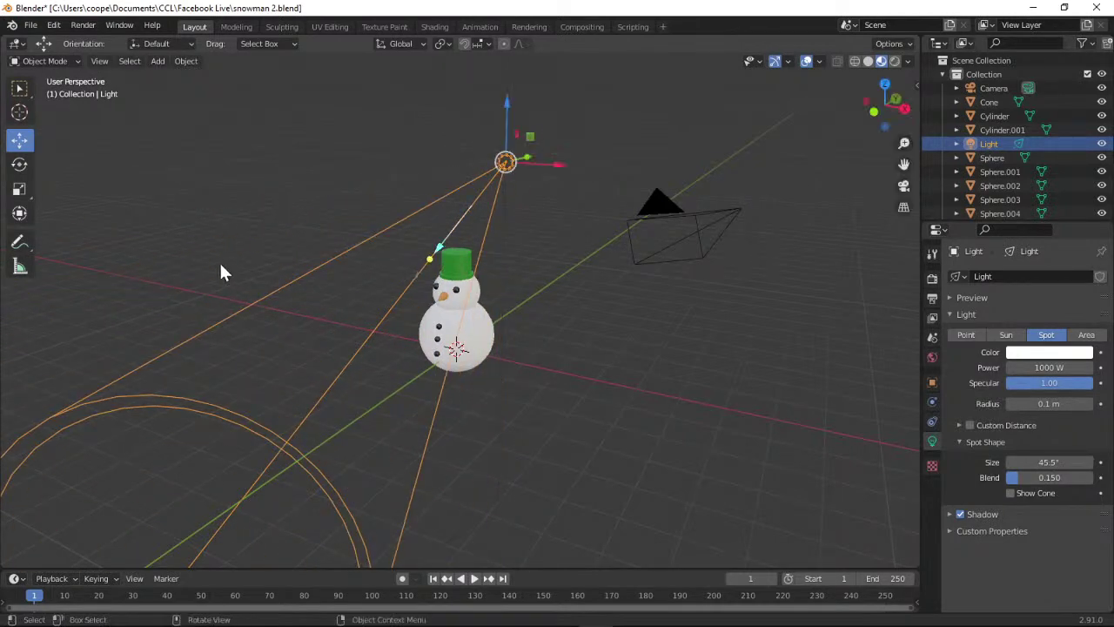
pyautogui.click(21, 168)
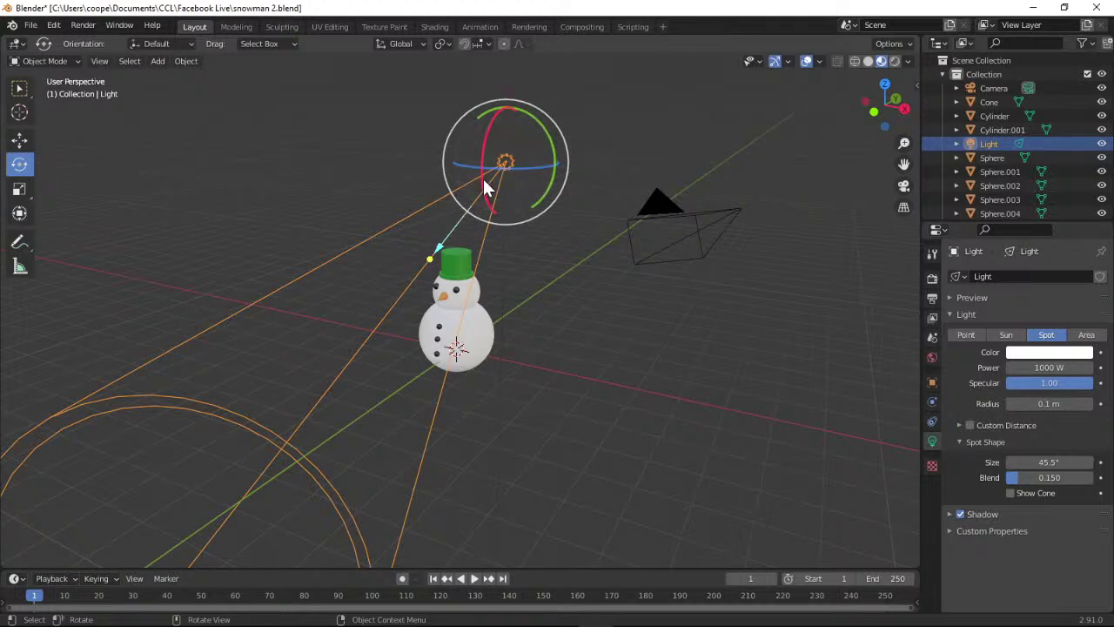
pyautogui.moveTo(490, 186); pyautogui.dragTo(527, 263)
pyautogui.moveTo(883, 103); pyautogui.dragTo(757, 130)
pyautogui.moveTo(858, 116); pyautogui.dragTo(858, 116)
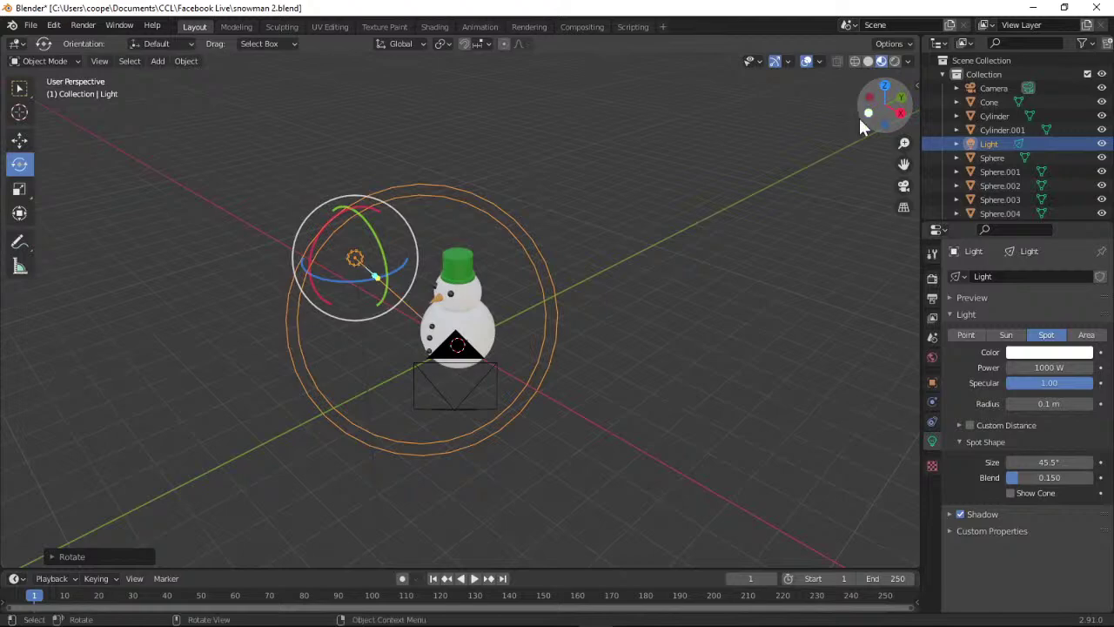
pyautogui.click(84, 25)
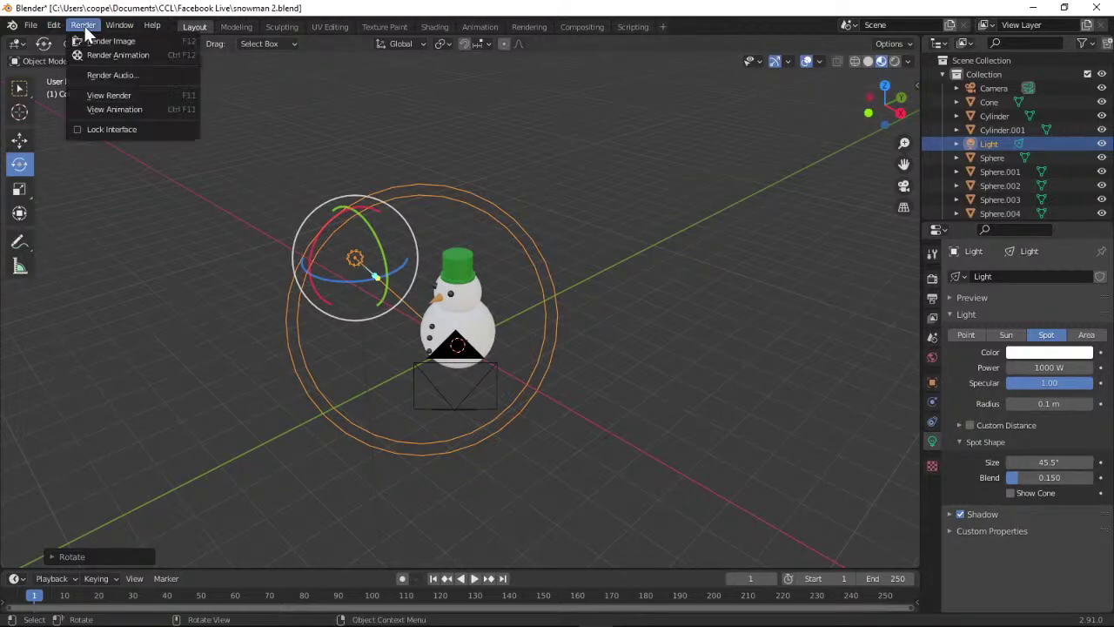
pyautogui.click(94, 38)
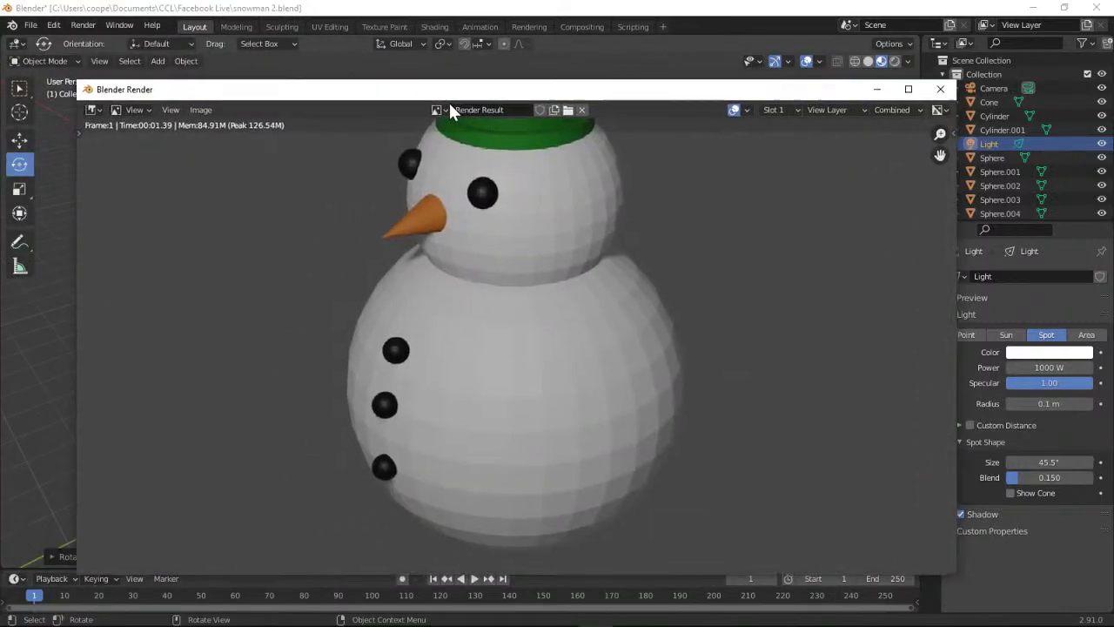
pyautogui.moveTo(940, 155); pyautogui.dragTo(917, 307)
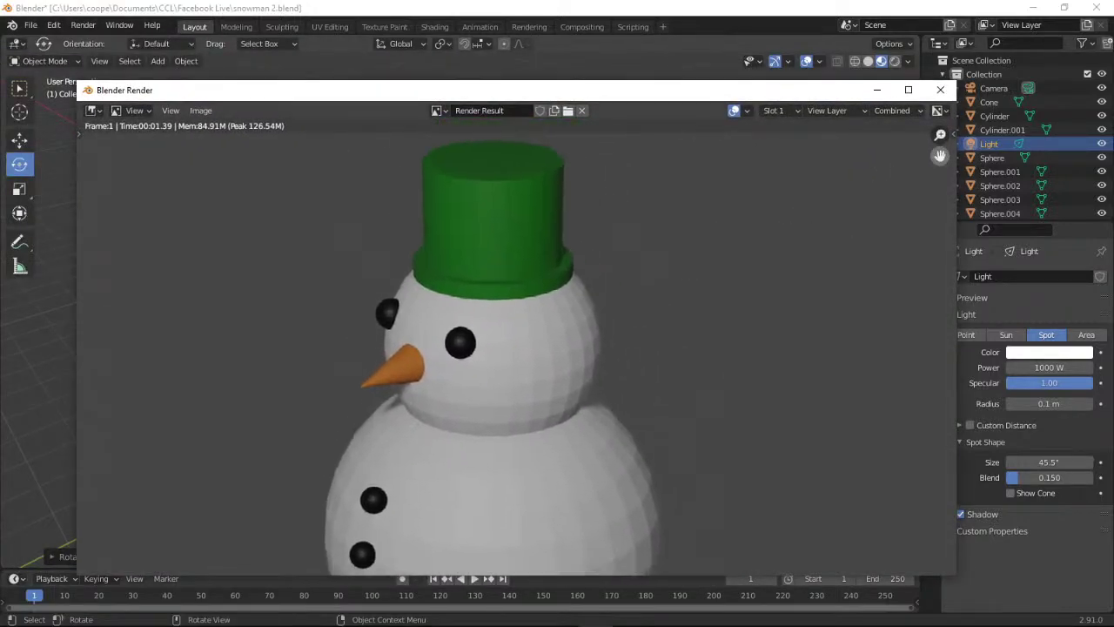
pyautogui.click(940, 90)
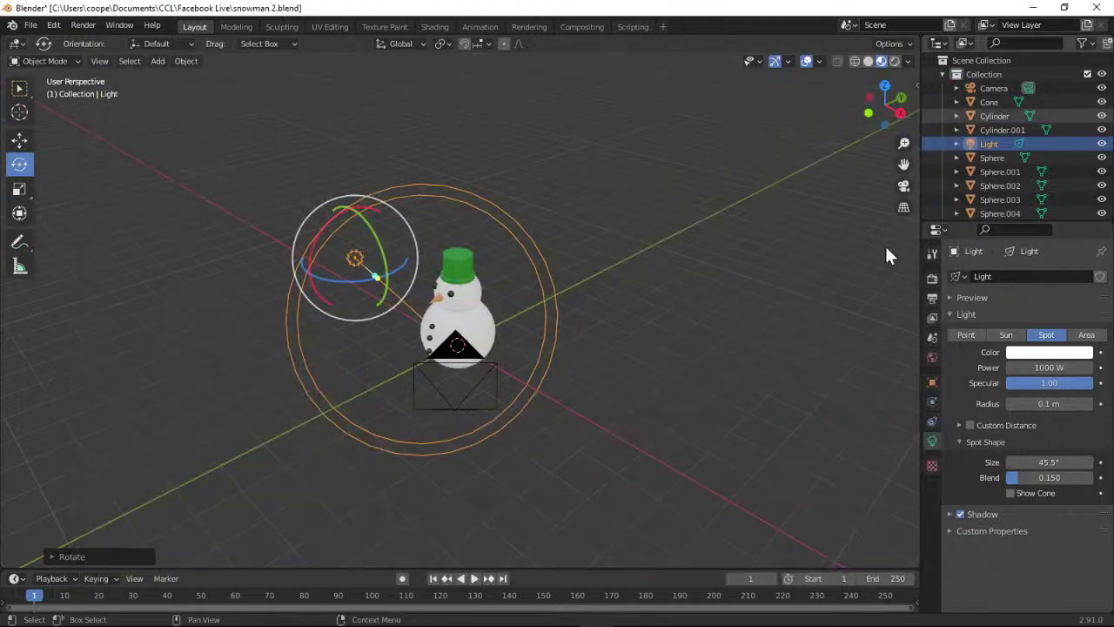
# Change the spotlight colour to yellow (H 0.149, S 0.629, V 1.000).
pyautogui.click(1012, 352)
pyautogui.moveTo(1023, 221)
pyautogui.mouseDown()
pyautogui.moveTo(1019, 254)
pyautogui.moveTo(990, 215)
pyautogui.moveTo(994, 236)
pyautogui.mouseUp()
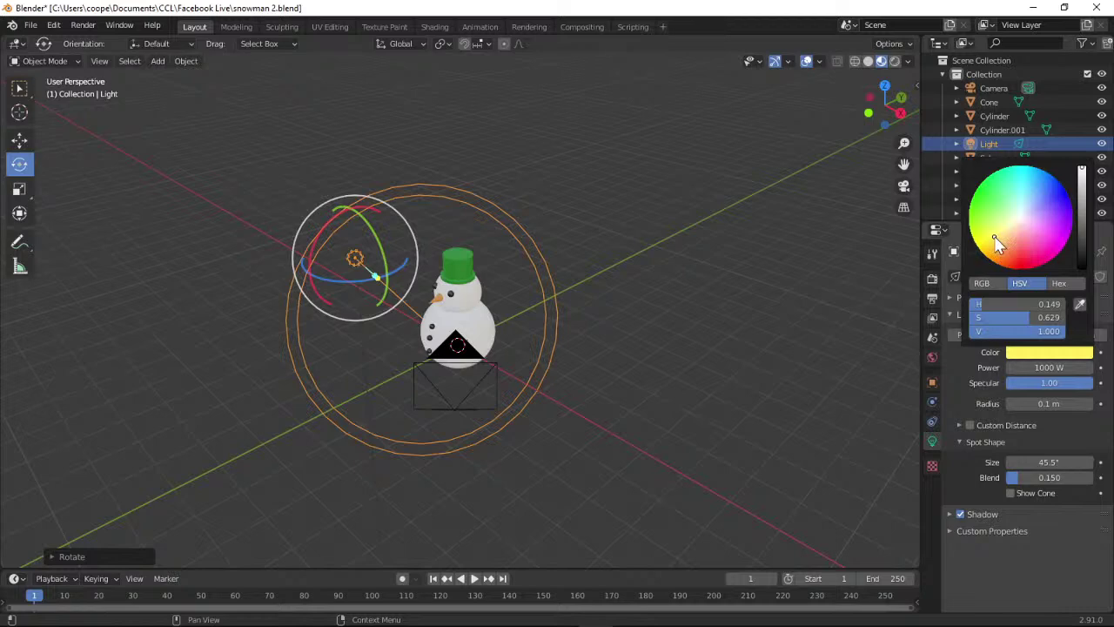
pyautogui.click(301, 165)
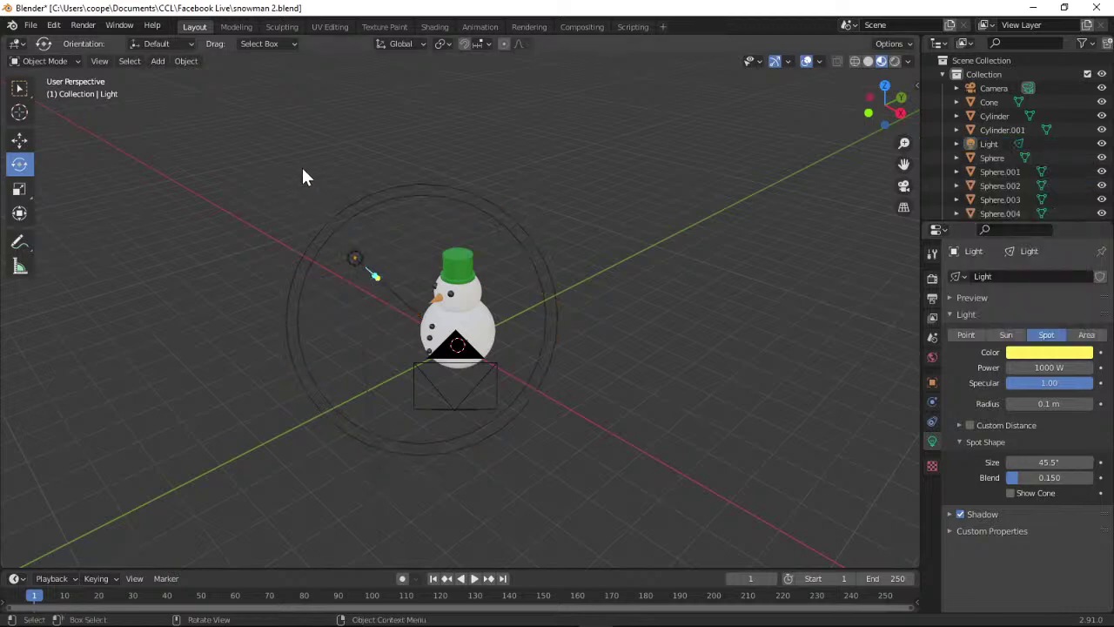
# Render the scene to see the yellow-tinted snowman, then close the render result.
pyautogui.click(82, 25)
pyautogui.click(100, 41)
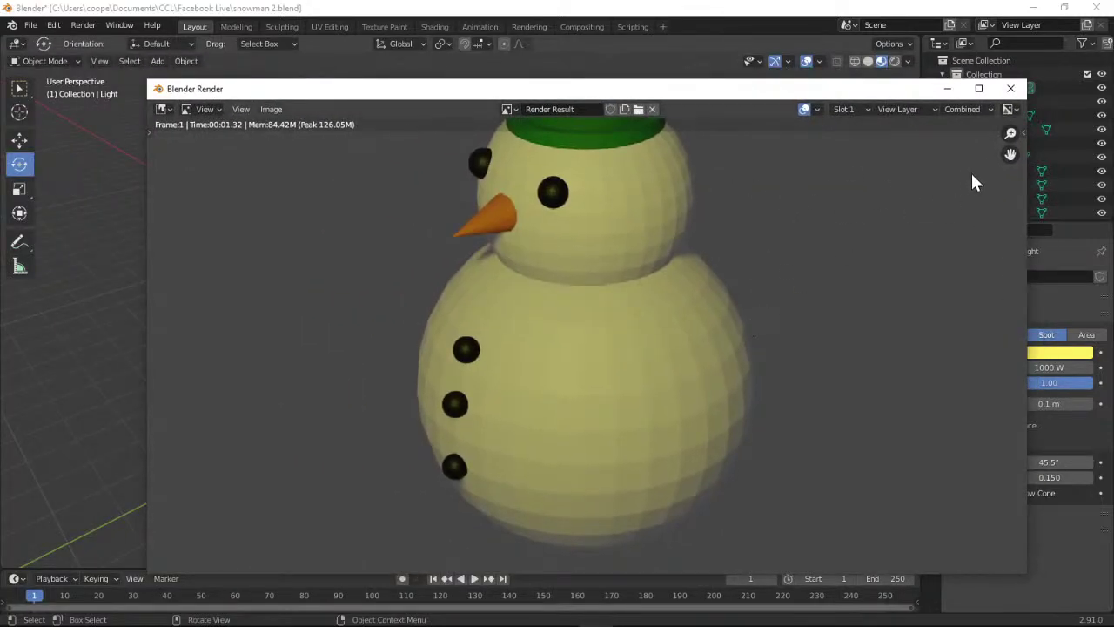
pyautogui.moveTo(1005, 168); pyautogui.dragTo(996, 197)
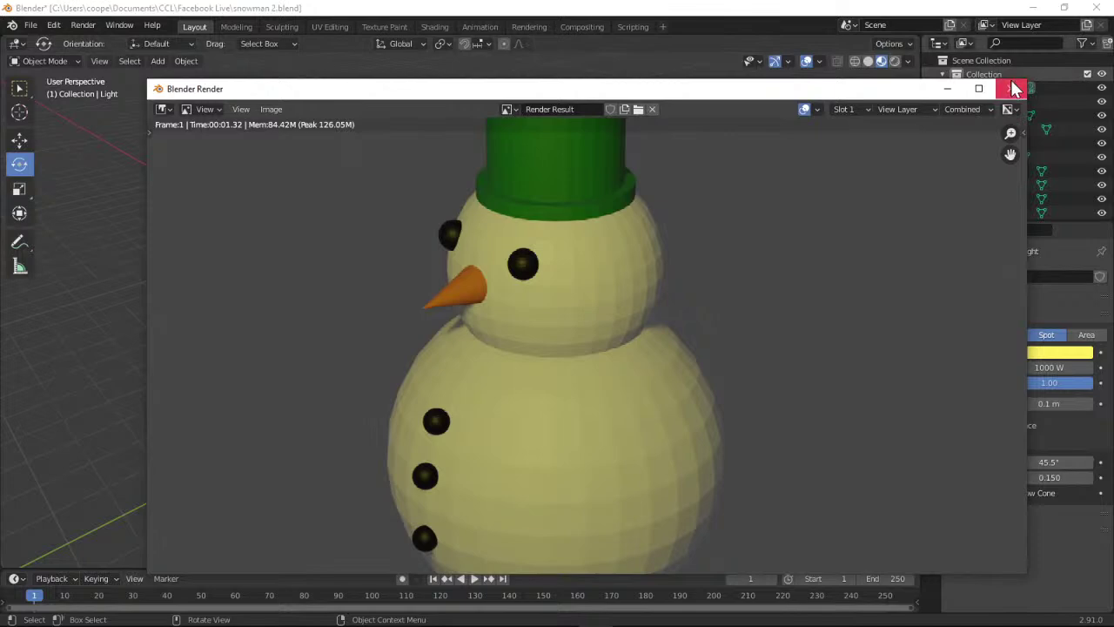
pyautogui.click(1011, 87)
pyautogui.click(1022, 358)
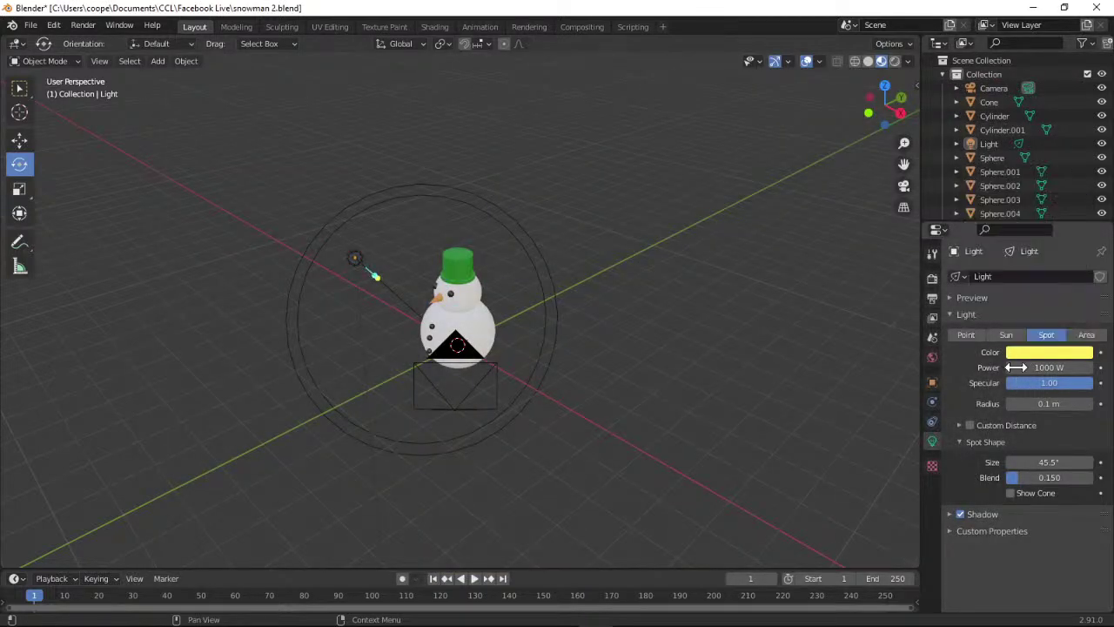
# Keyframe the light colour, then undo four times to restore the white light.
pyautogui.click(1101, 353)
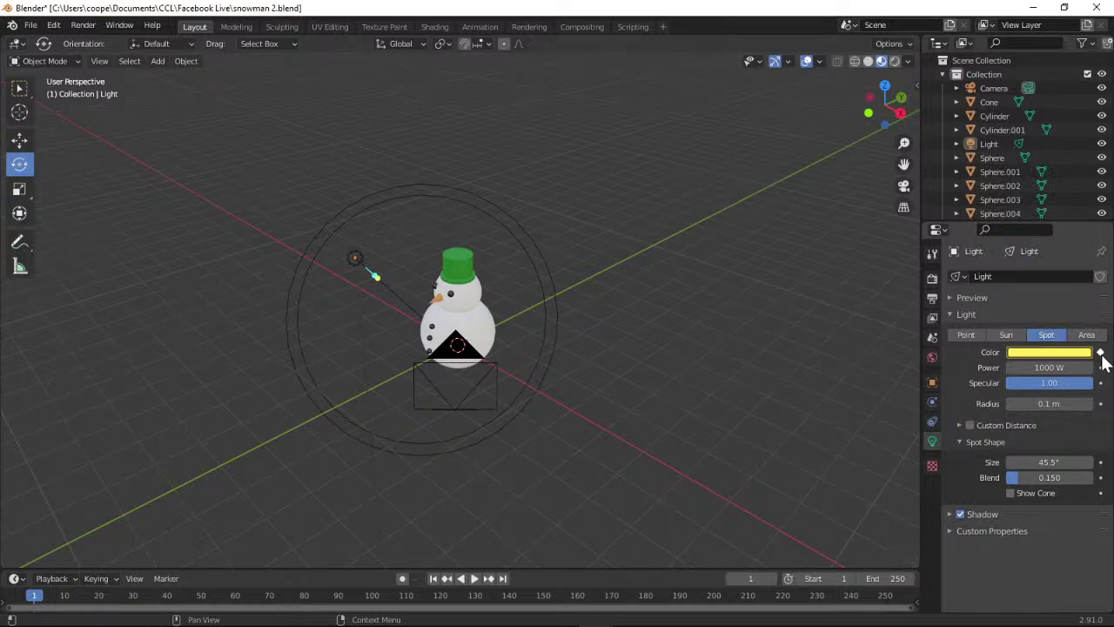
pyautogui.click(54, 27)
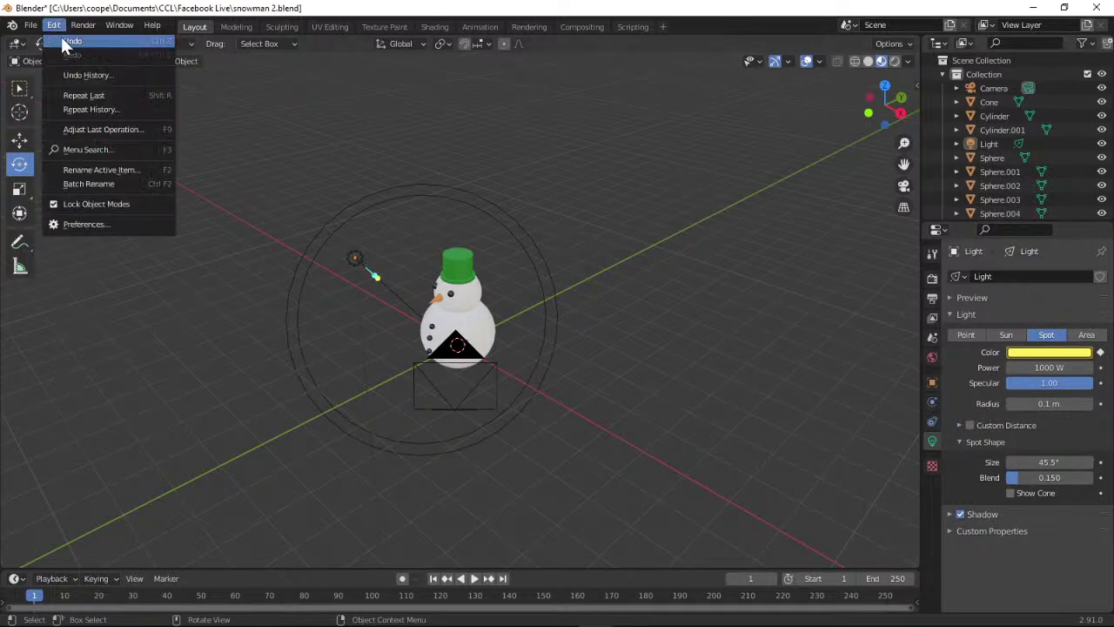
pyautogui.click(63, 40)
pyautogui.click(54, 26)
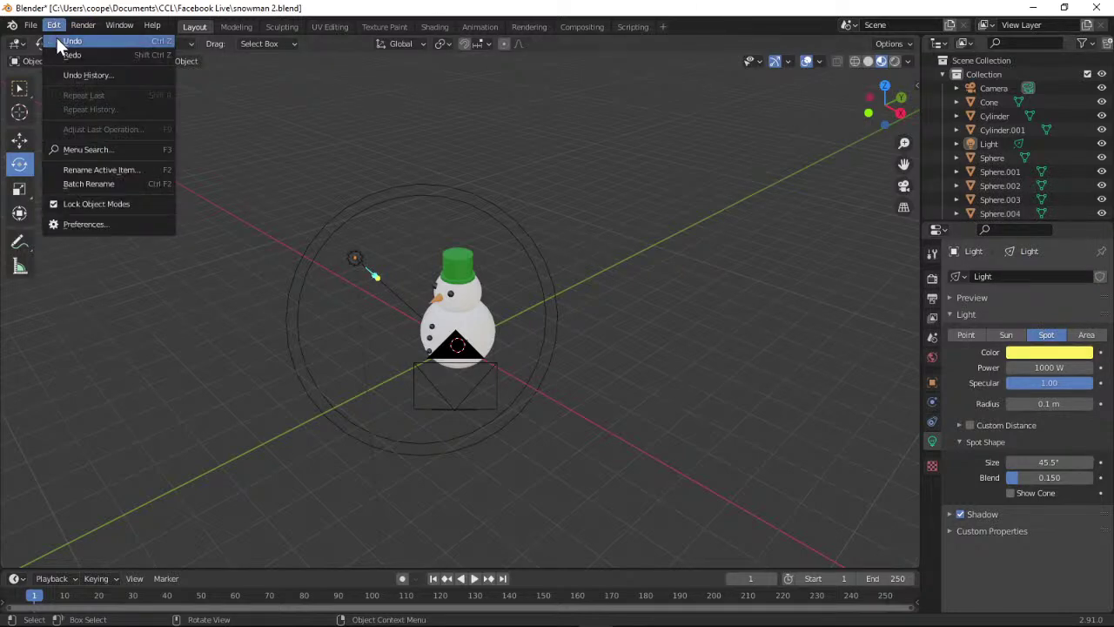
pyautogui.click(55, 37)
pyautogui.click(55, 27)
pyautogui.click(56, 40)
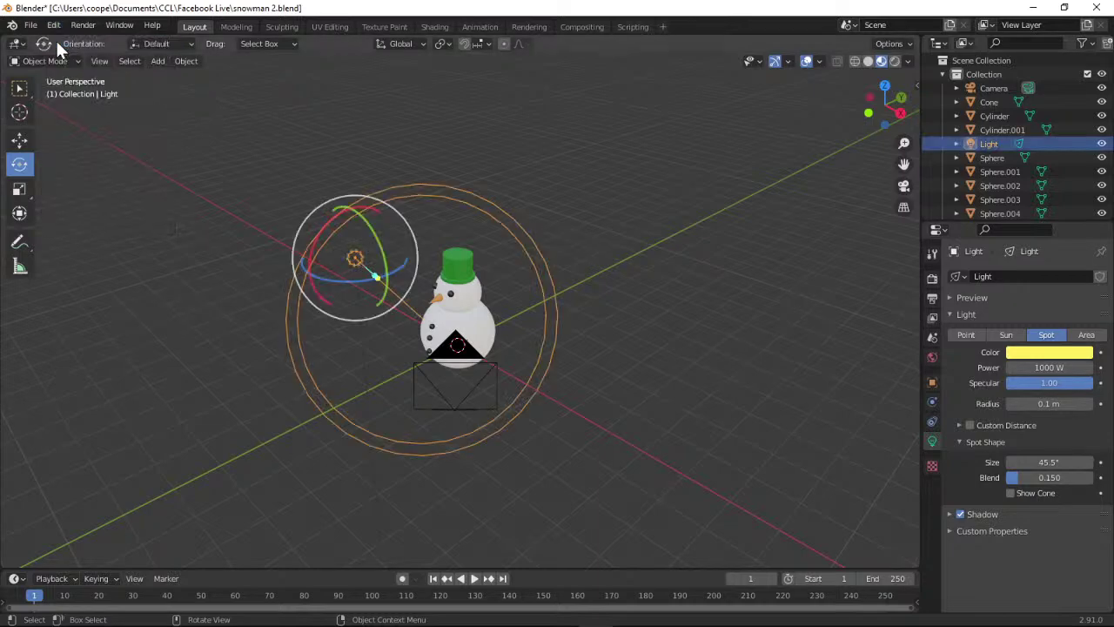
pyautogui.click(55, 25)
pyautogui.click(57, 38)
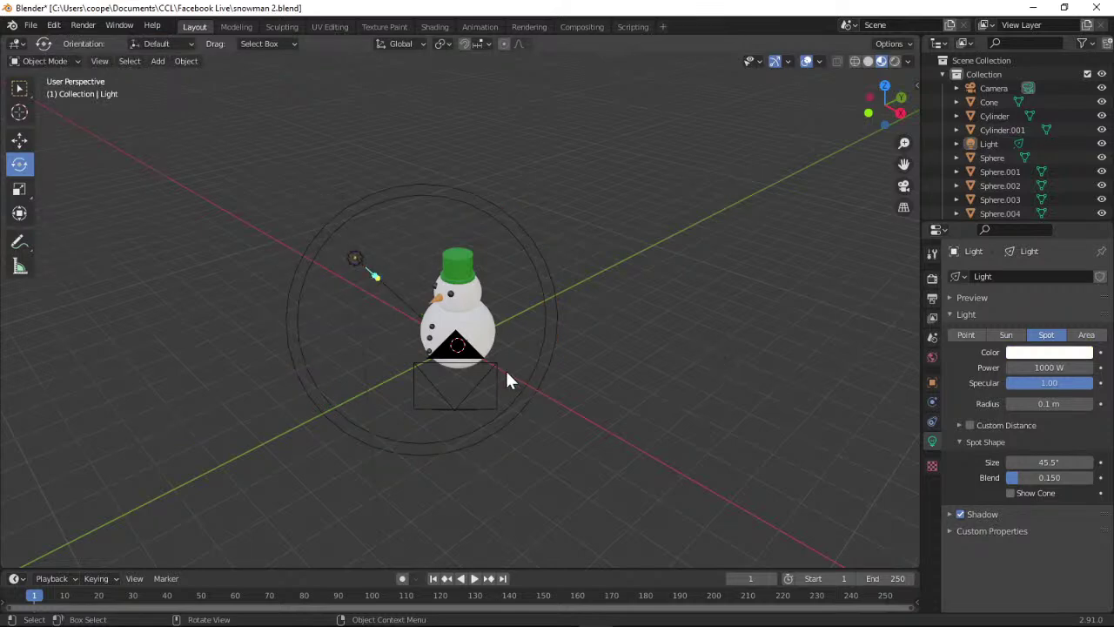
# Select the camera and slide it along Y, previewing the shot through the camera.
pyautogui.click(470, 363)
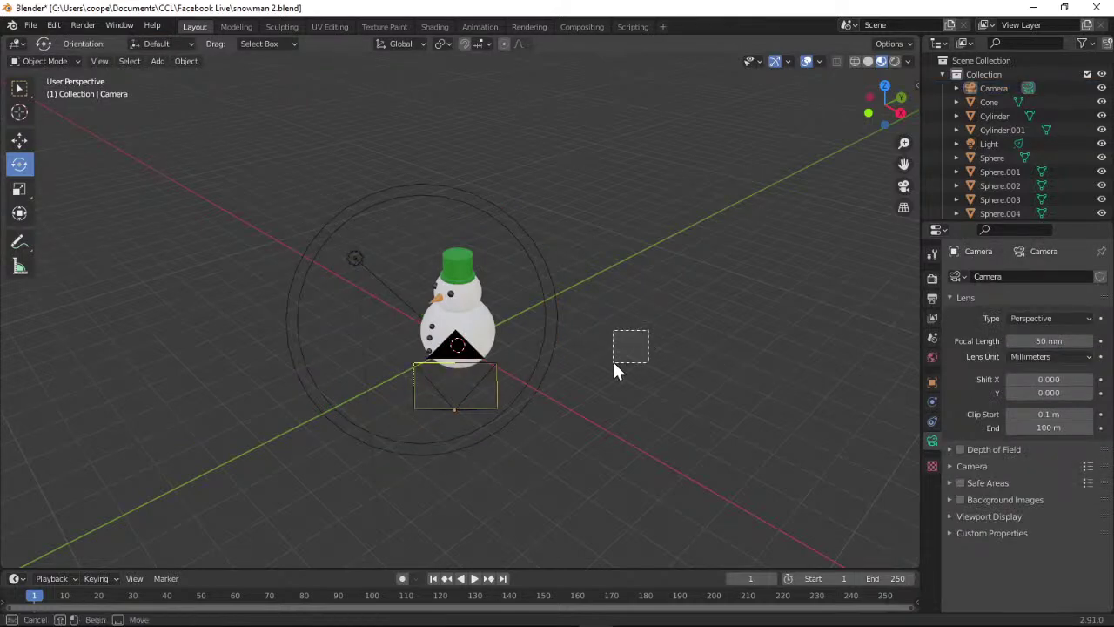
pyautogui.click(452, 364)
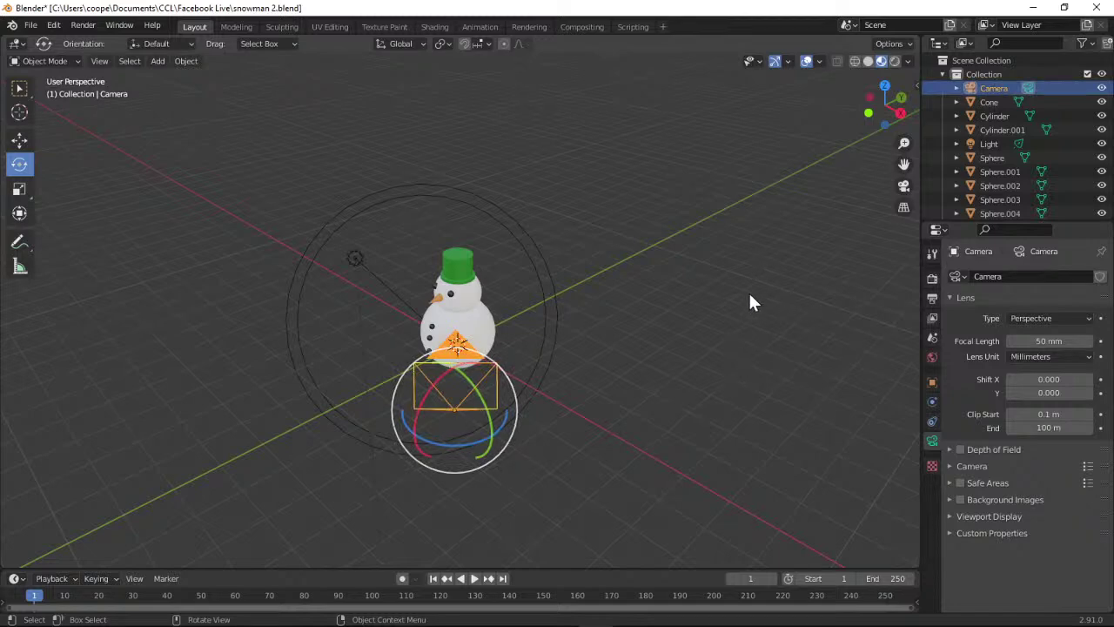
pyautogui.moveTo(884, 105); pyautogui.dragTo(809, 137)
pyautogui.click(19, 141)
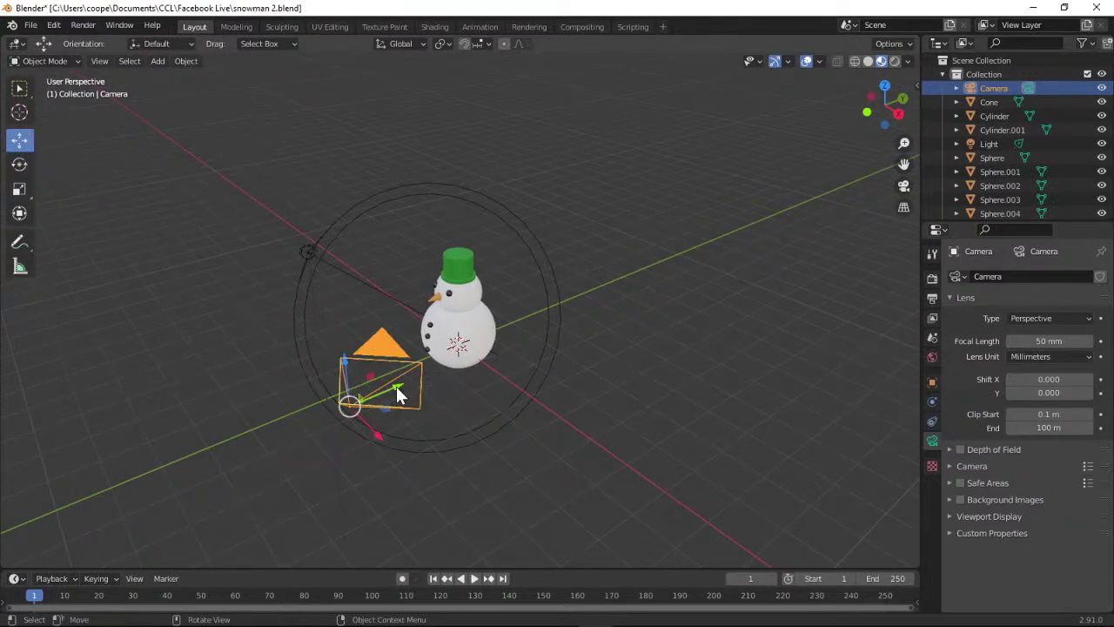
pyautogui.moveTo(396, 386); pyautogui.dragTo(436, 380)
pyautogui.click(905, 188)
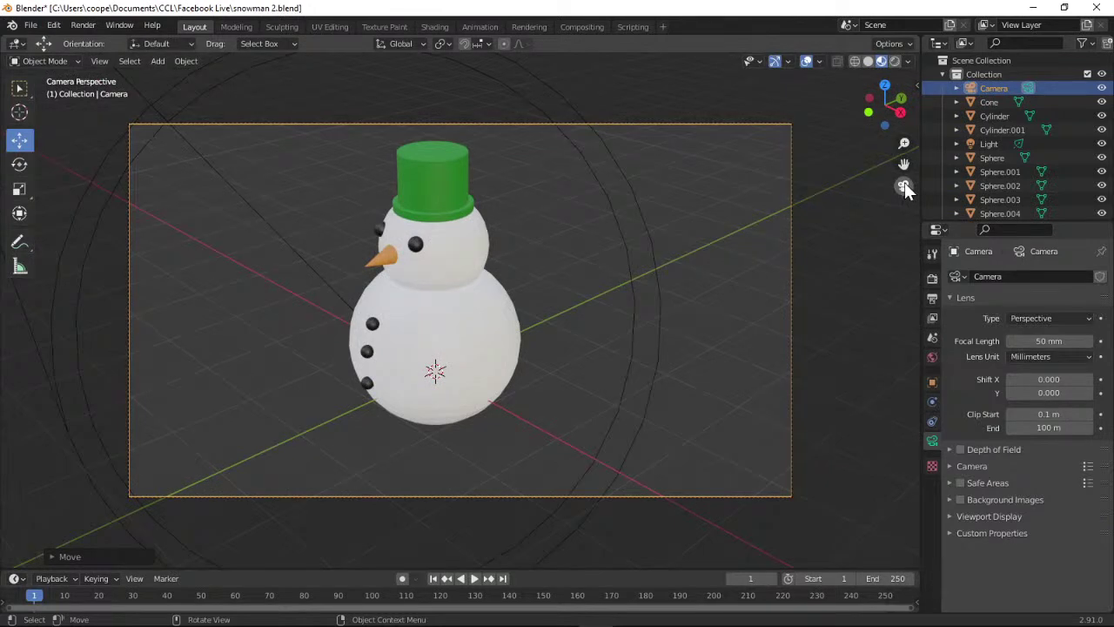
pyautogui.click(904, 186)
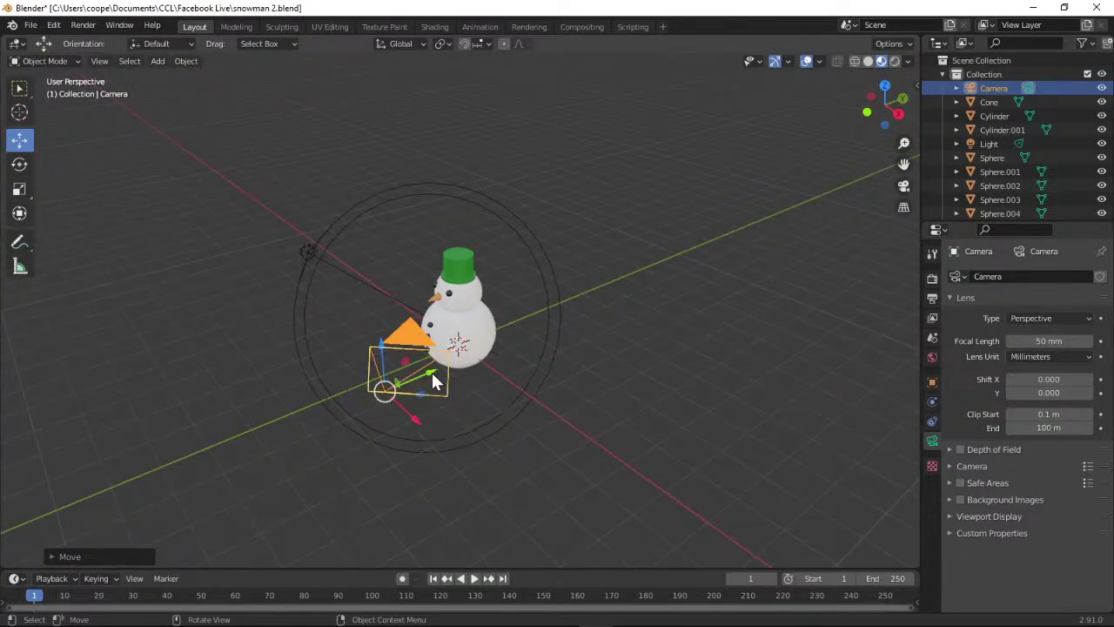
# Move the camera further along Y so its shot frames the green hat, face and buttons.
pyautogui.moveTo(431, 372); pyautogui.dragTo(459, 370)
pyautogui.click(904, 185)
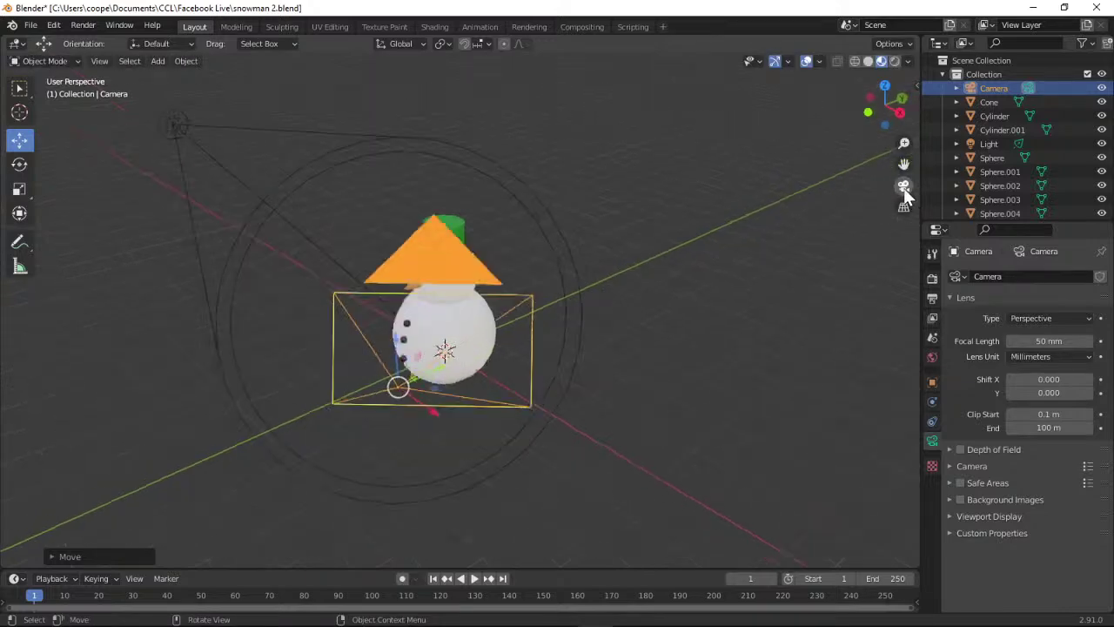
pyautogui.click(237, 277)
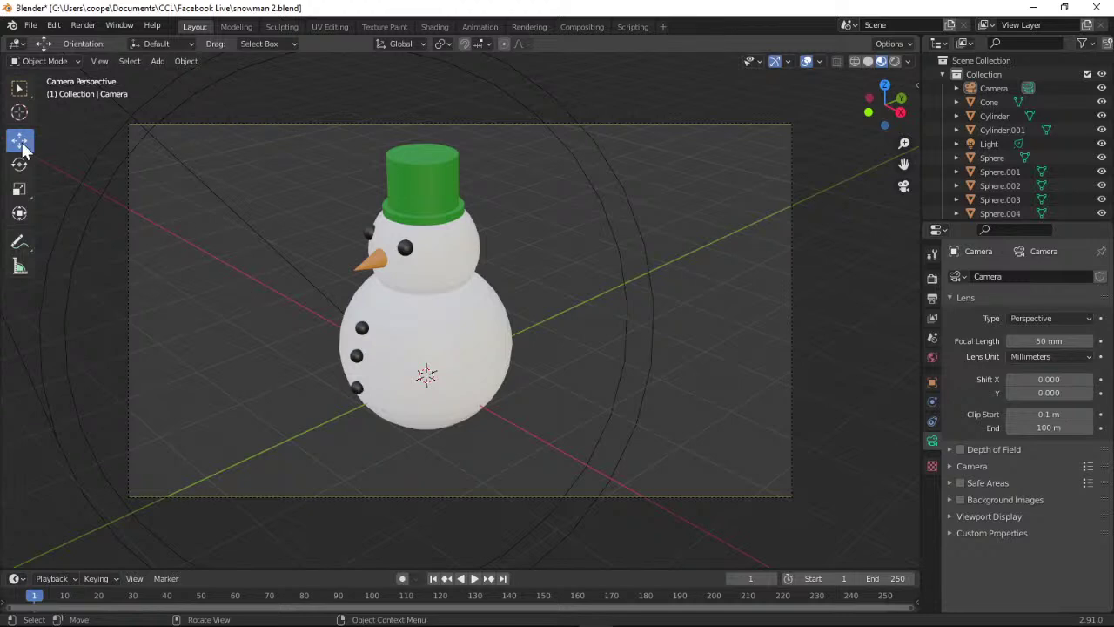
pyautogui.click(898, 186)
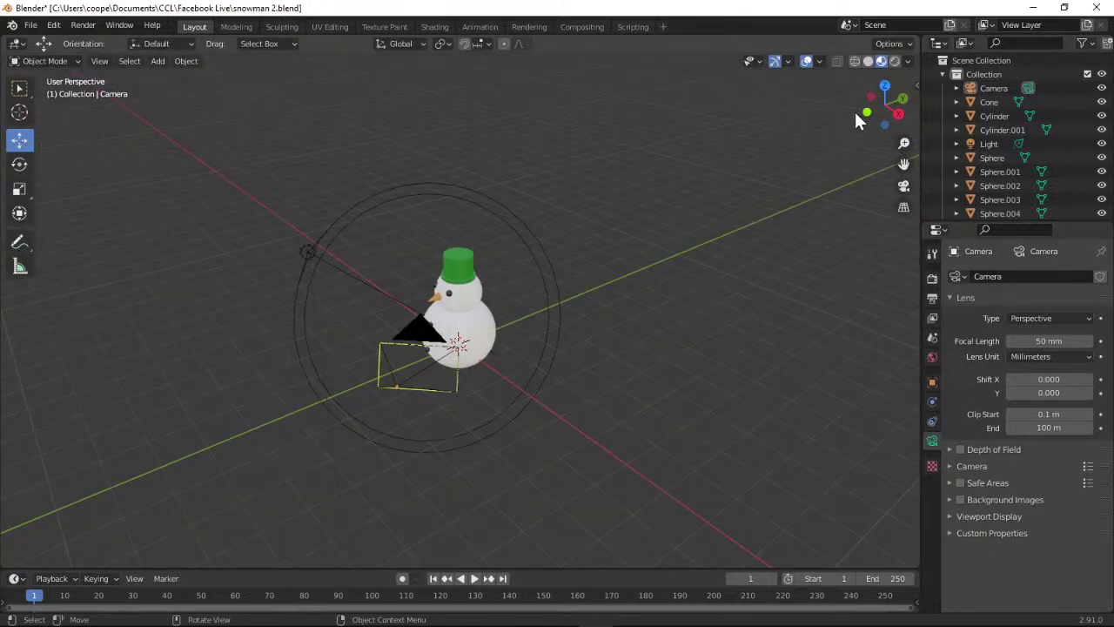
pyautogui.moveTo(877, 109)
pyautogui.mouseDown()
pyautogui.moveTo(864, 139)
pyautogui.moveTo(861, 118)
pyautogui.moveTo(874, 112)
pyautogui.mouseUp()
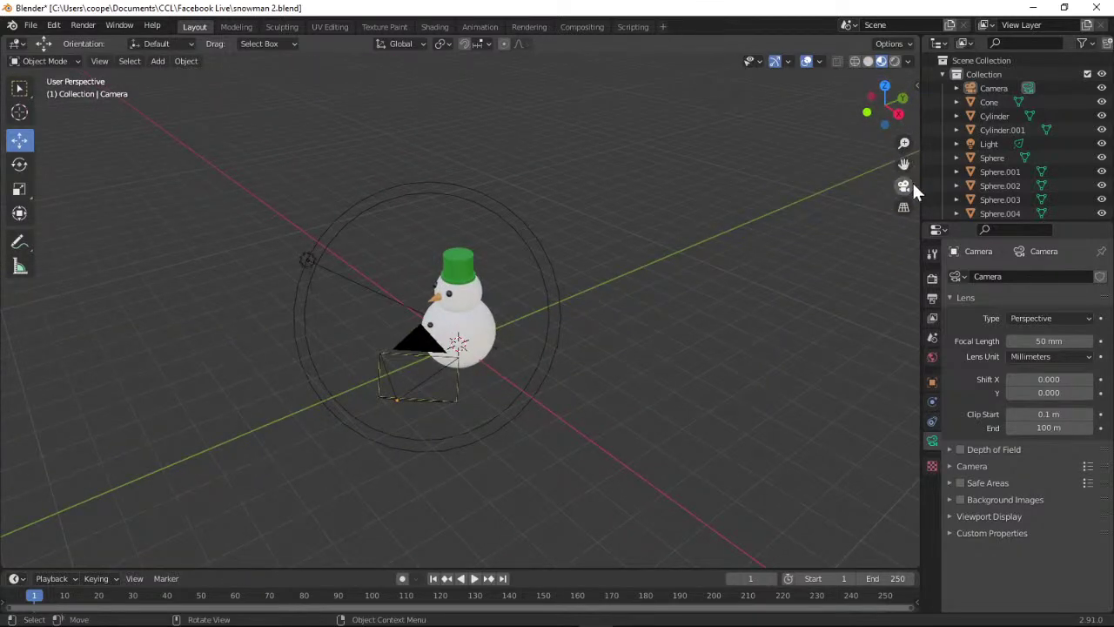
pyautogui.click(904, 186)
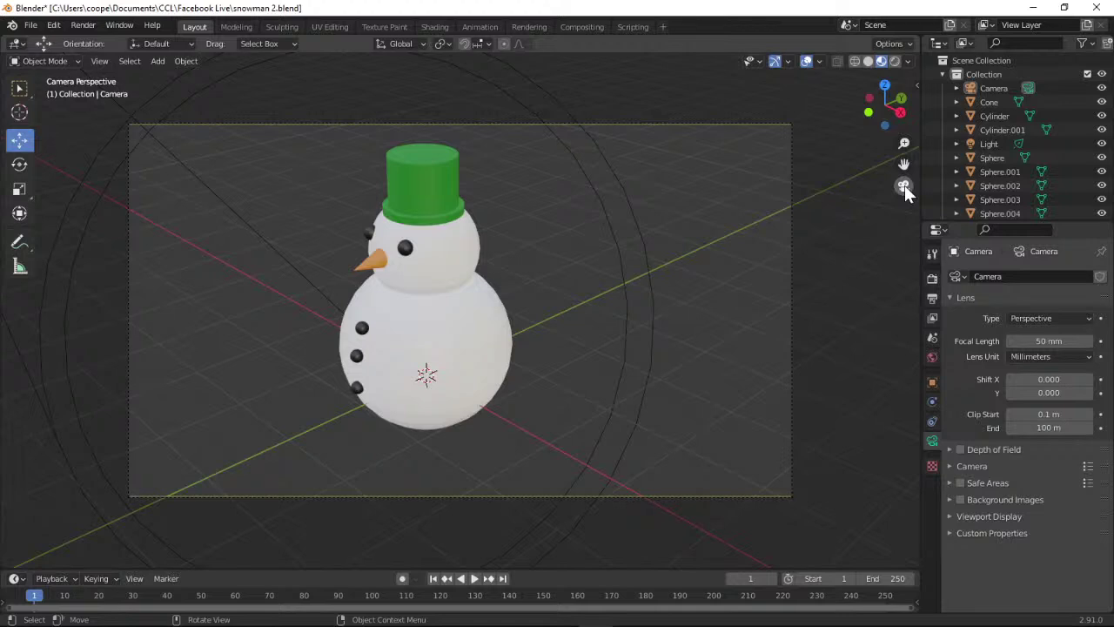
pyautogui.click(904, 184)
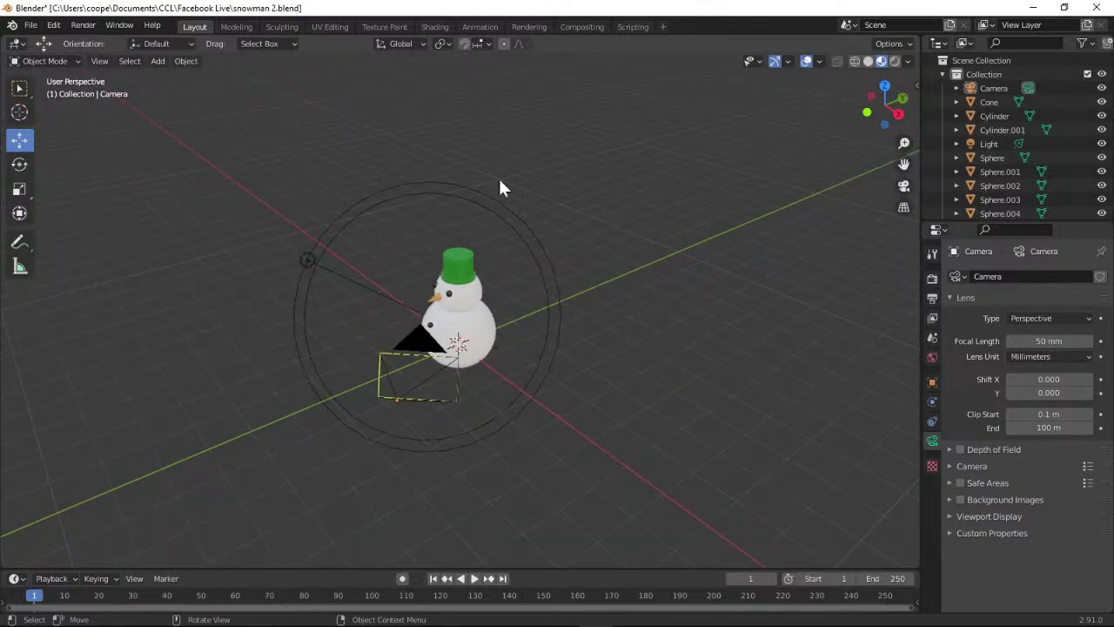
# Select the camera and slide it sideways along X, previewing the shot each time.
pyautogui.click(24, 165)
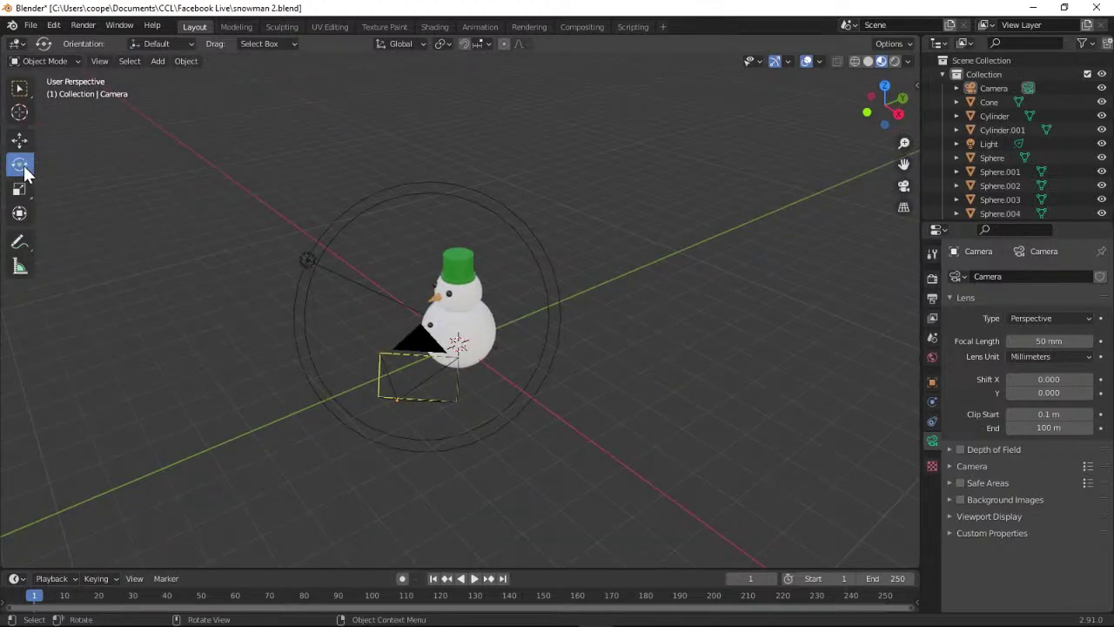
pyautogui.click(19, 140)
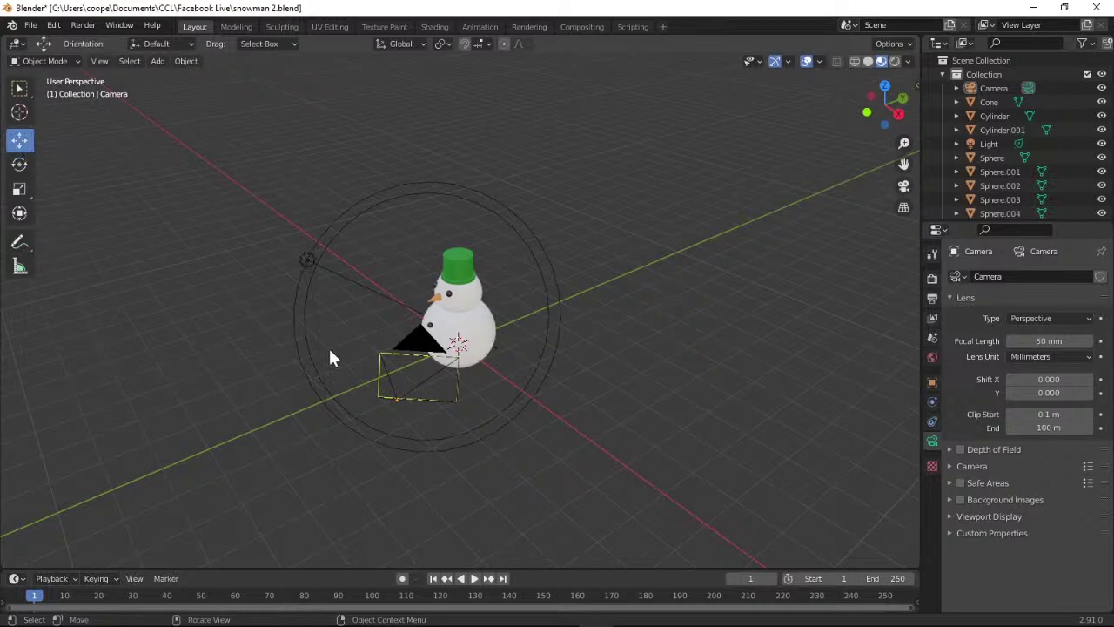
pyautogui.click(429, 374)
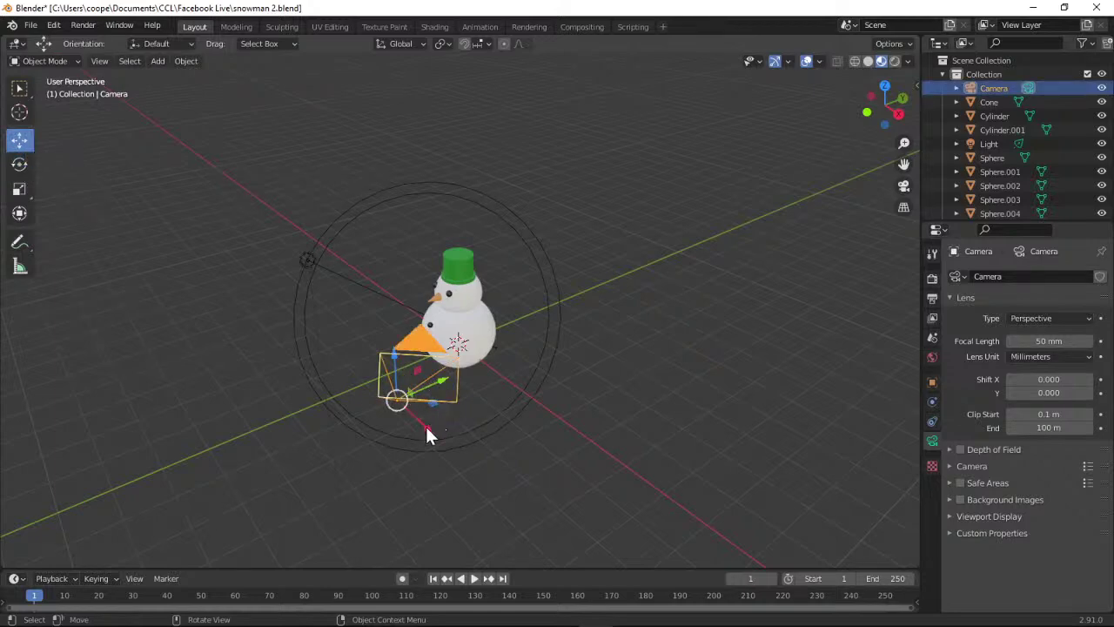
pyautogui.moveTo(426, 431); pyautogui.dragTo(335, 345)
pyautogui.click(903, 187)
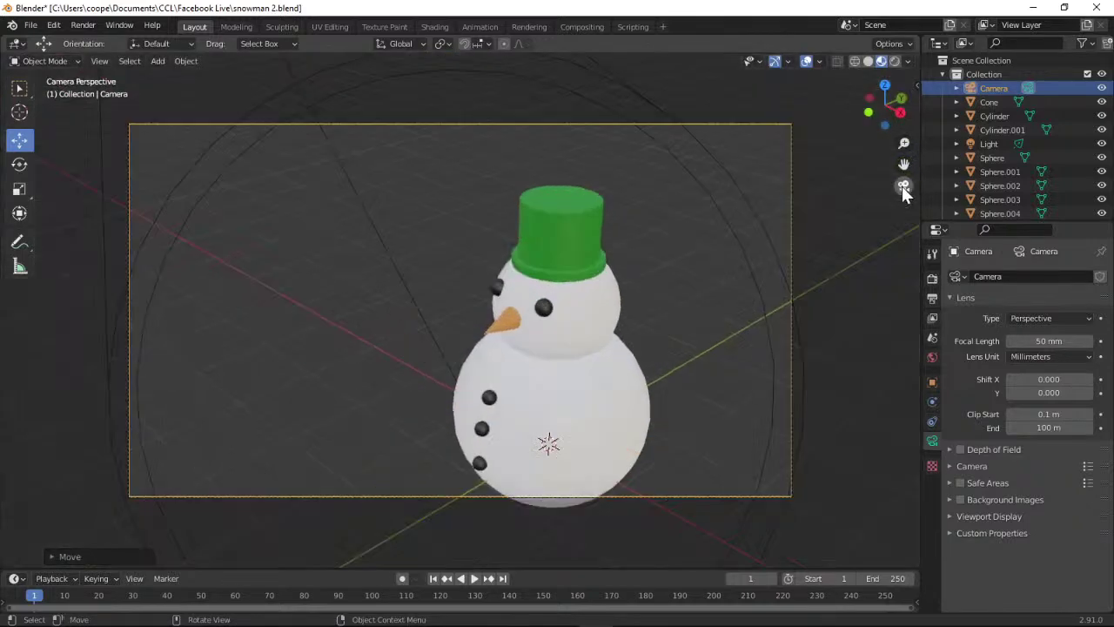
pyautogui.click(903, 188)
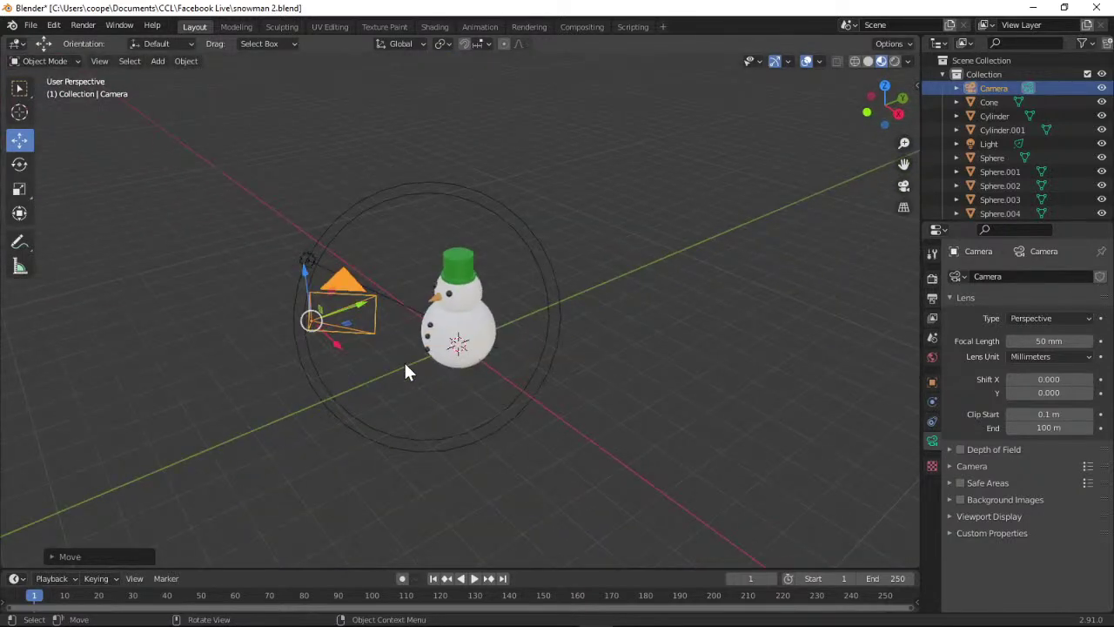
pyautogui.moveTo(338, 312); pyautogui.dragTo(337, 315)
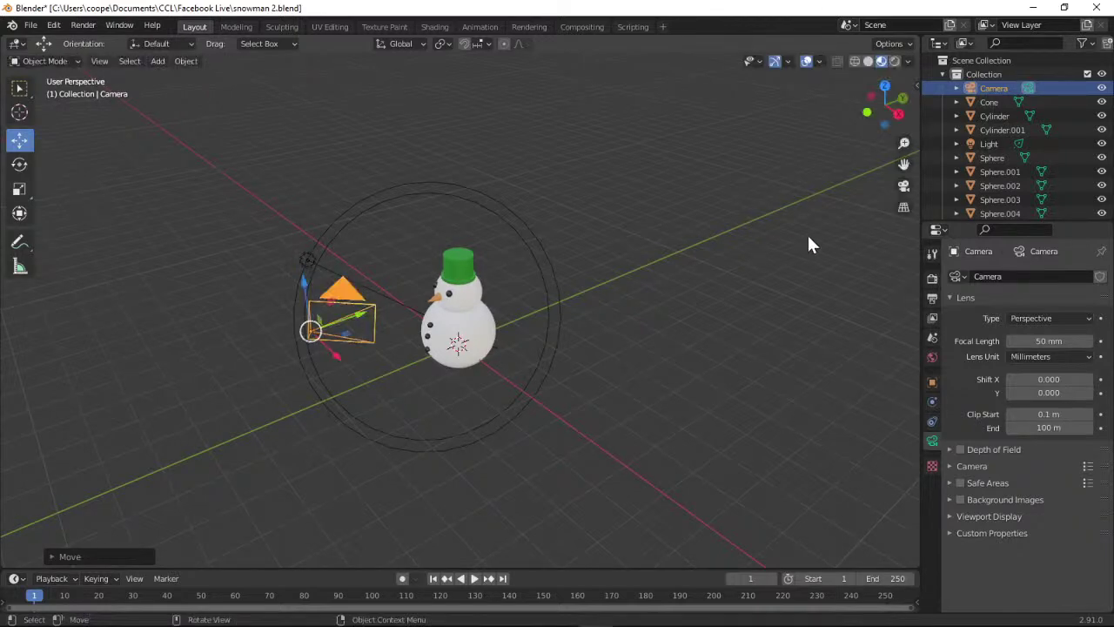
pyautogui.click(903, 188)
pyautogui.click(903, 188)
# Nudge the camera left and lower it, then recheck the framing from the front.
pyautogui.moveTo(319, 329); pyautogui.dragTo(292, 338)
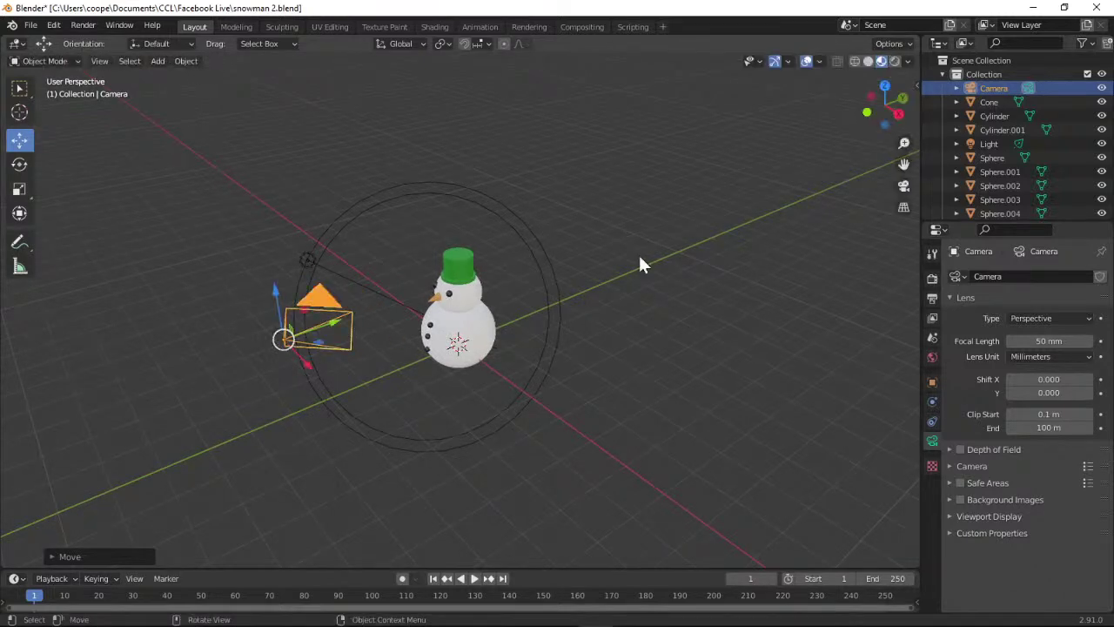
pyautogui.click(903, 187)
pyautogui.click(903, 186)
pyautogui.moveTo(293, 339)
pyautogui.mouseDown()
pyautogui.moveTo(229, 342)
pyautogui.moveTo(291, 338)
pyautogui.mouseUp()
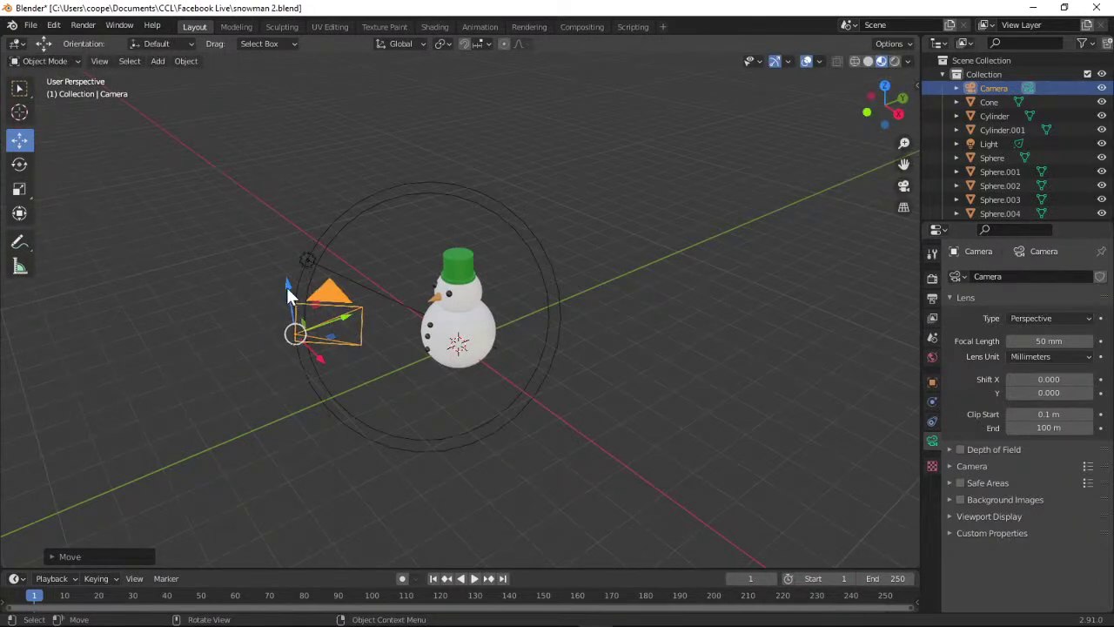
pyautogui.moveTo(287, 285); pyautogui.dragTo(284, 372)
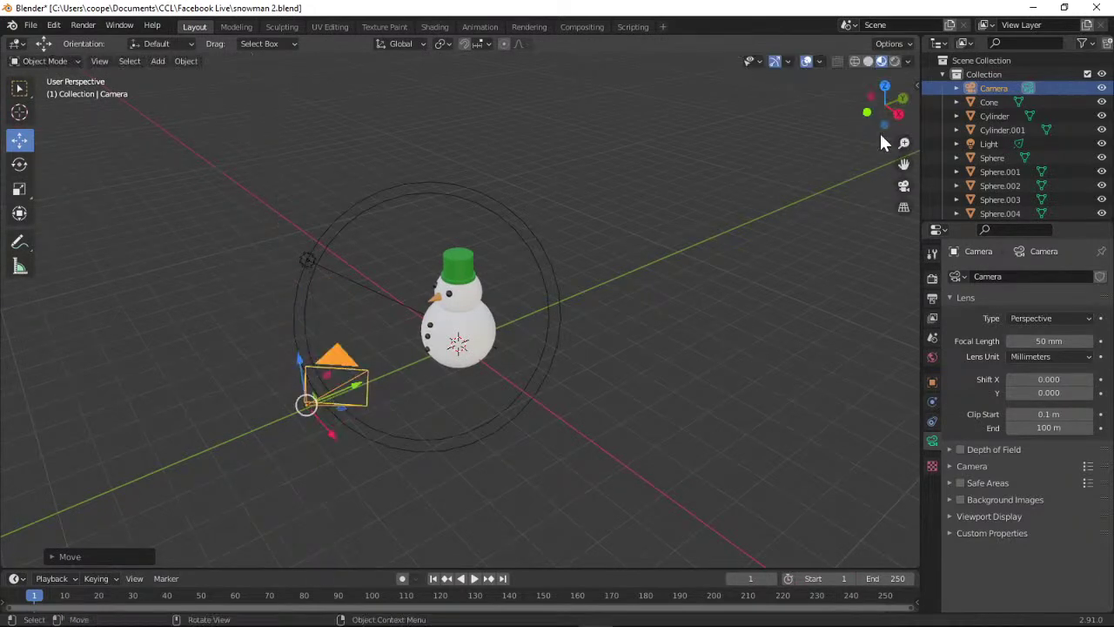
pyautogui.moveTo(882, 122); pyautogui.dragTo(778, 113)
pyautogui.moveTo(788, 415); pyautogui.dragTo(459, 430)
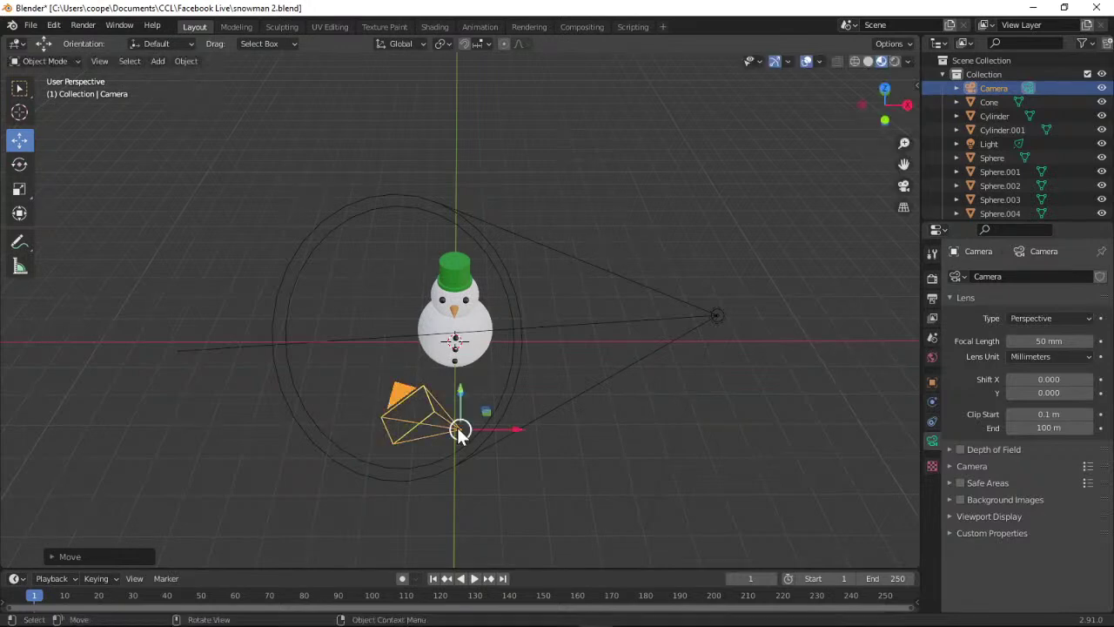
pyautogui.click(905, 185)
pyautogui.click(905, 186)
# Rotate the camera about its vertical and X axes to aim back at the snowman.
pyautogui.click(20, 165)
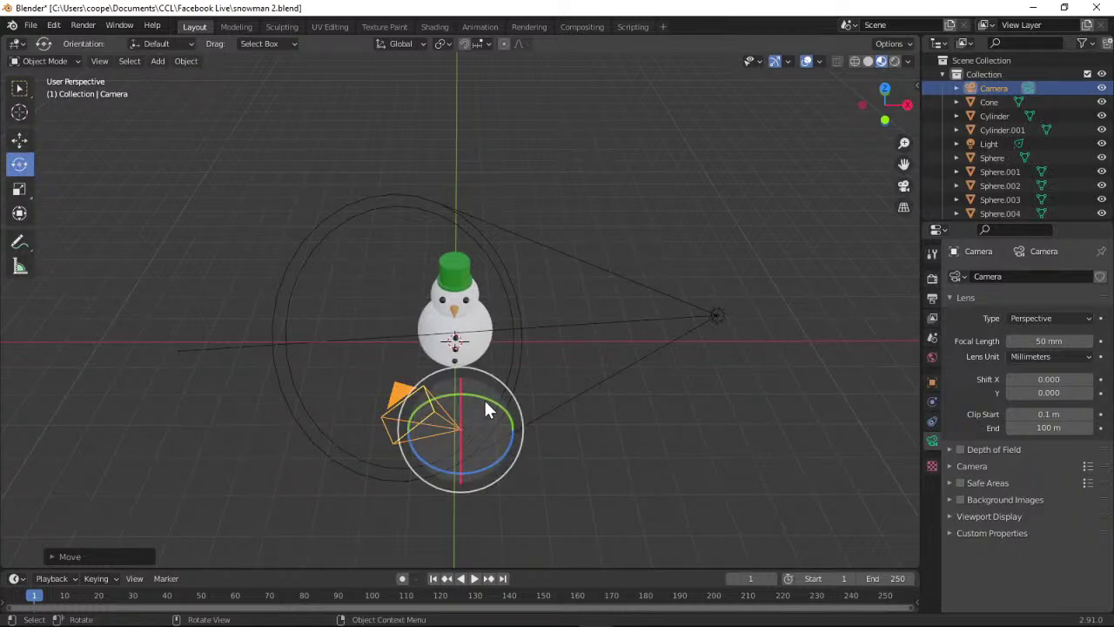
pyautogui.moveTo(506, 416); pyautogui.dragTo(454, 445)
pyautogui.click(903, 192)
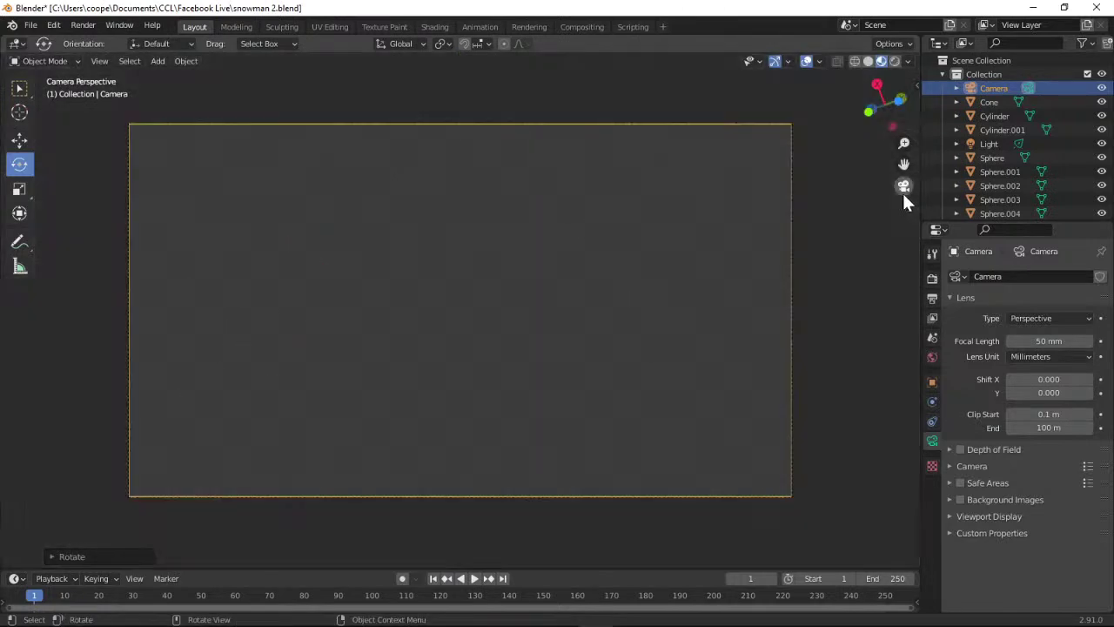
pyautogui.click(903, 192)
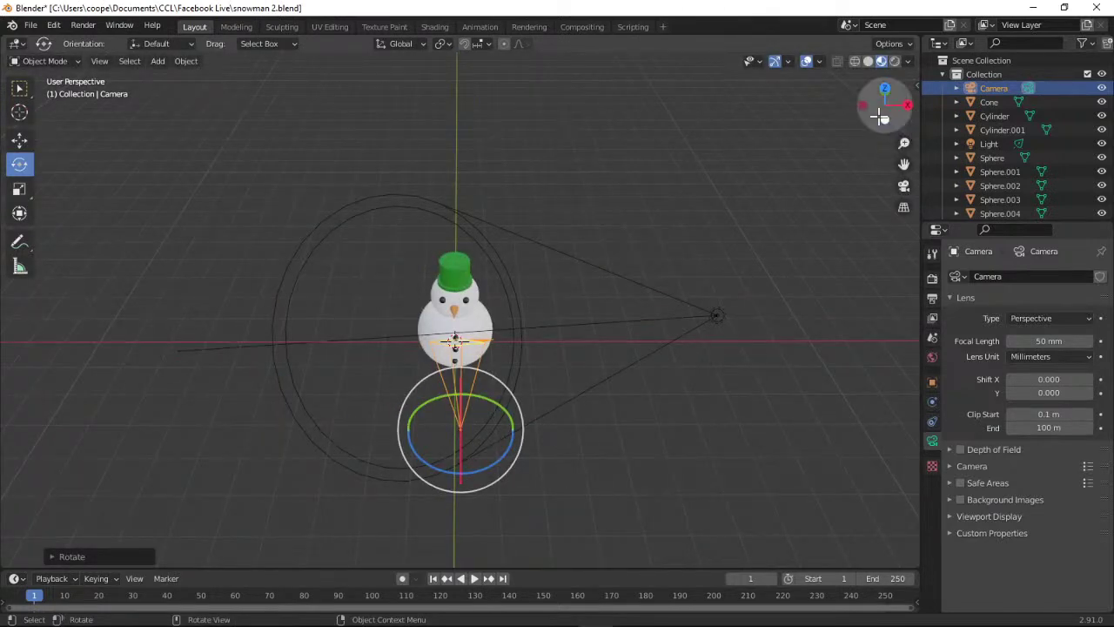
pyautogui.moveTo(884, 103); pyautogui.dragTo(451, 211)
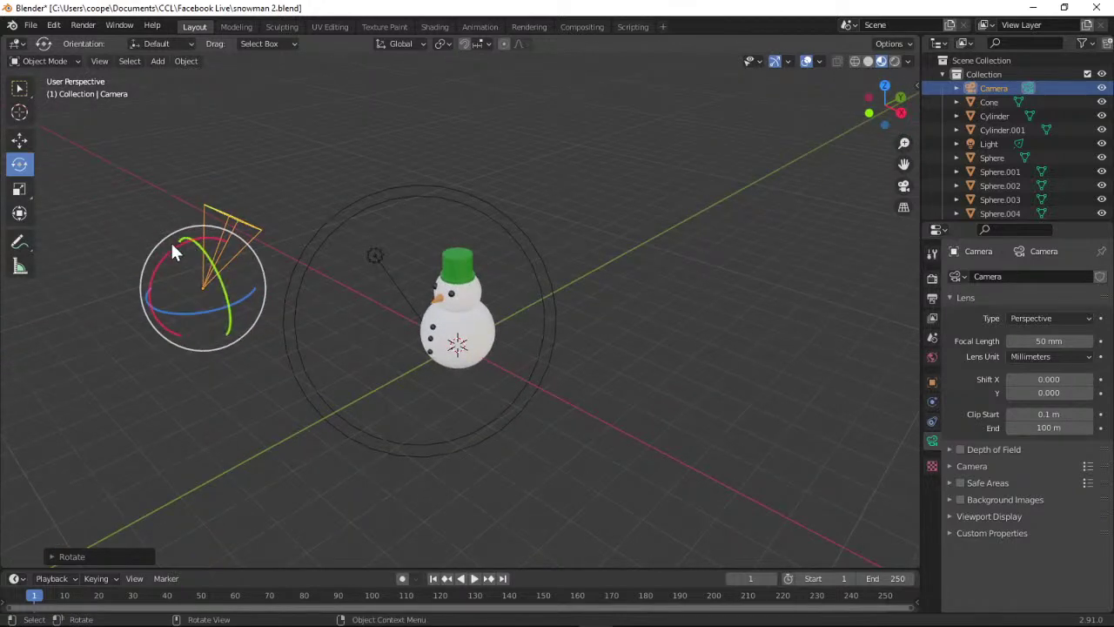
pyautogui.moveTo(164, 252); pyautogui.dragTo(284, 294)
pyautogui.moveTo(877, 109)
pyautogui.mouseDown()
pyautogui.moveTo(826, 133)
pyautogui.moveTo(879, 112)
pyautogui.moveTo(858, 120)
pyautogui.moveTo(870, 122)
pyautogui.mouseUp()
pyautogui.click(904, 187)
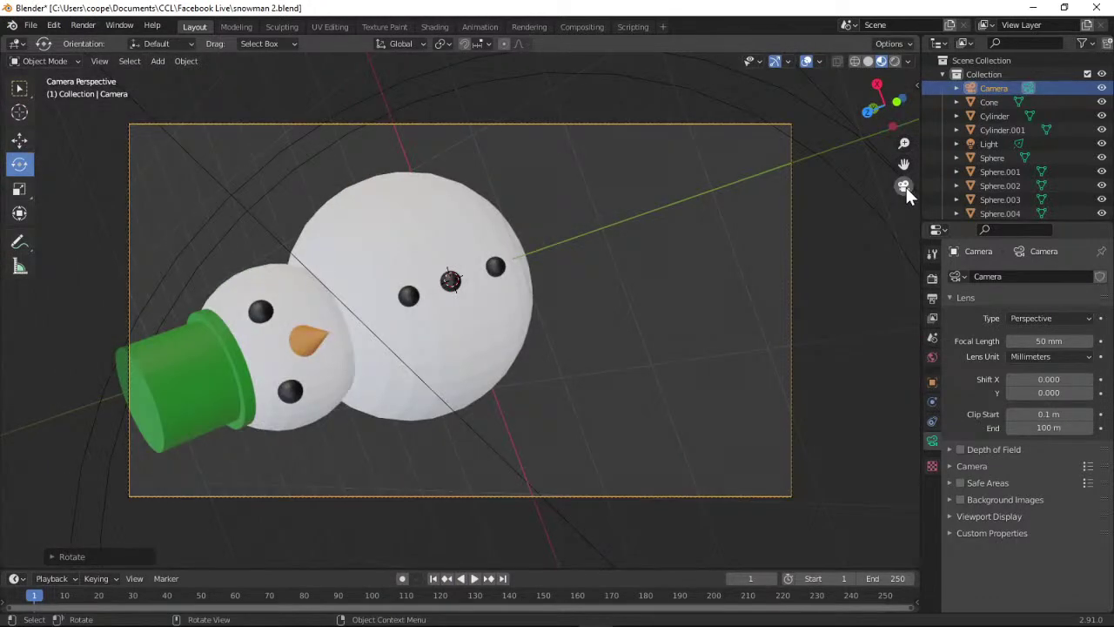
pyautogui.click(904, 186)
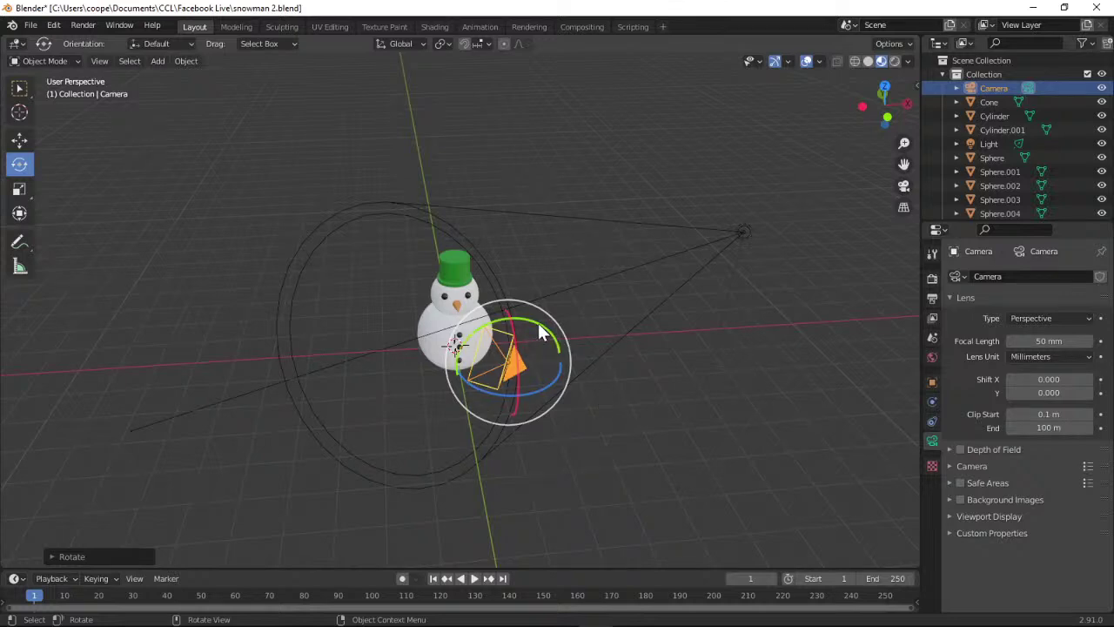
# Fine-tune the camera's rotation on Y, X and Z so the shot centres the hat and face.
pyautogui.moveTo(539, 333); pyautogui.dragTo(497, 349)
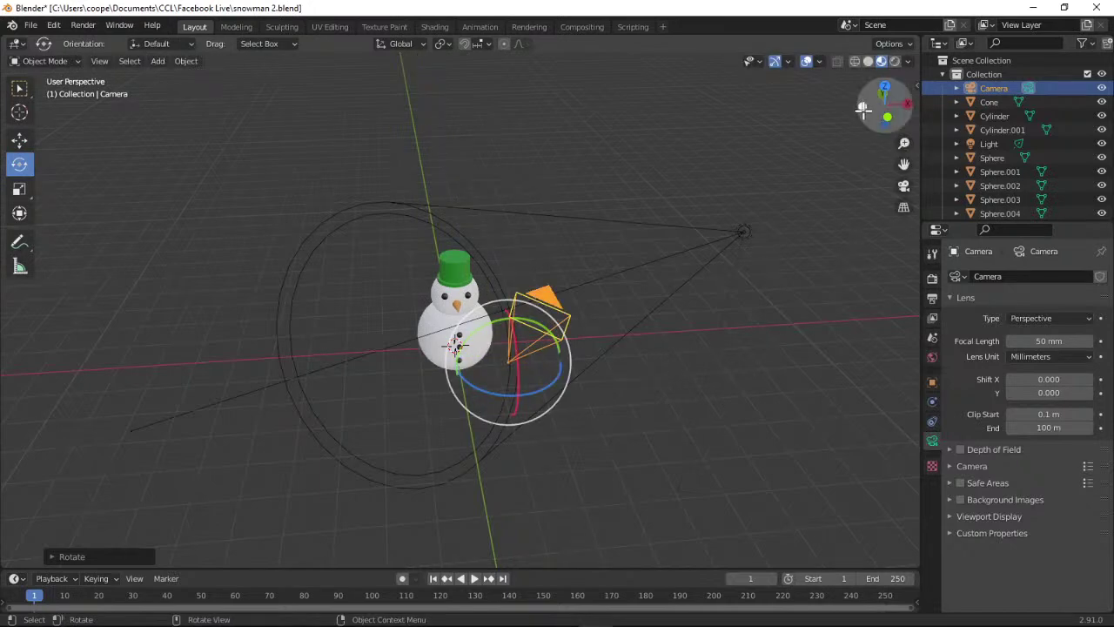
pyautogui.moveTo(862, 109); pyautogui.dragTo(899, 112)
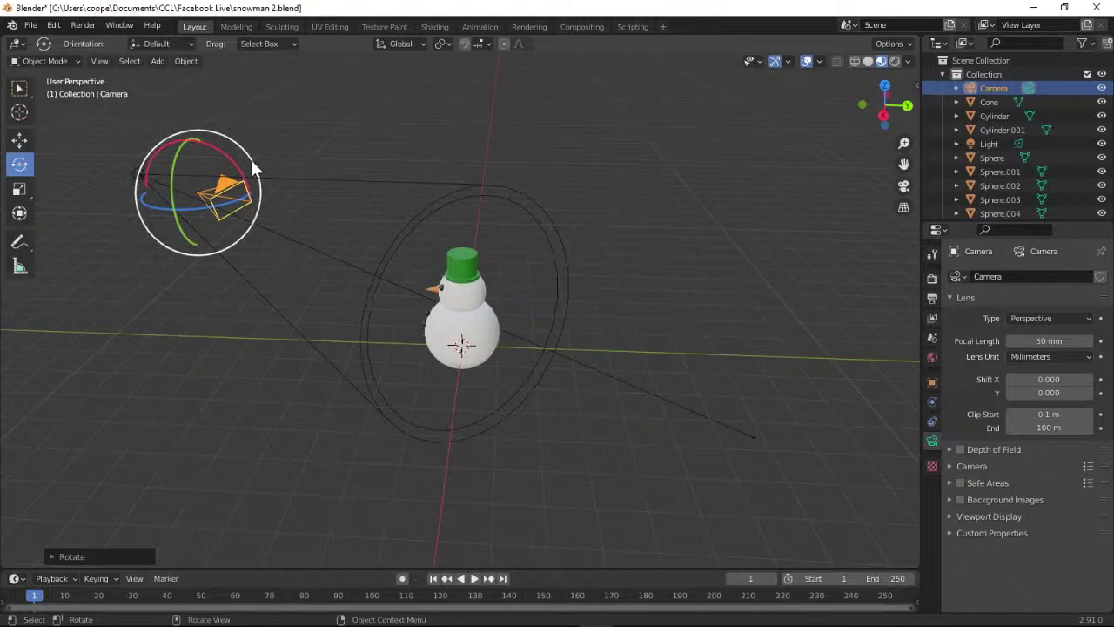
pyautogui.moveTo(244, 177); pyautogui.dragTo(257, 185)
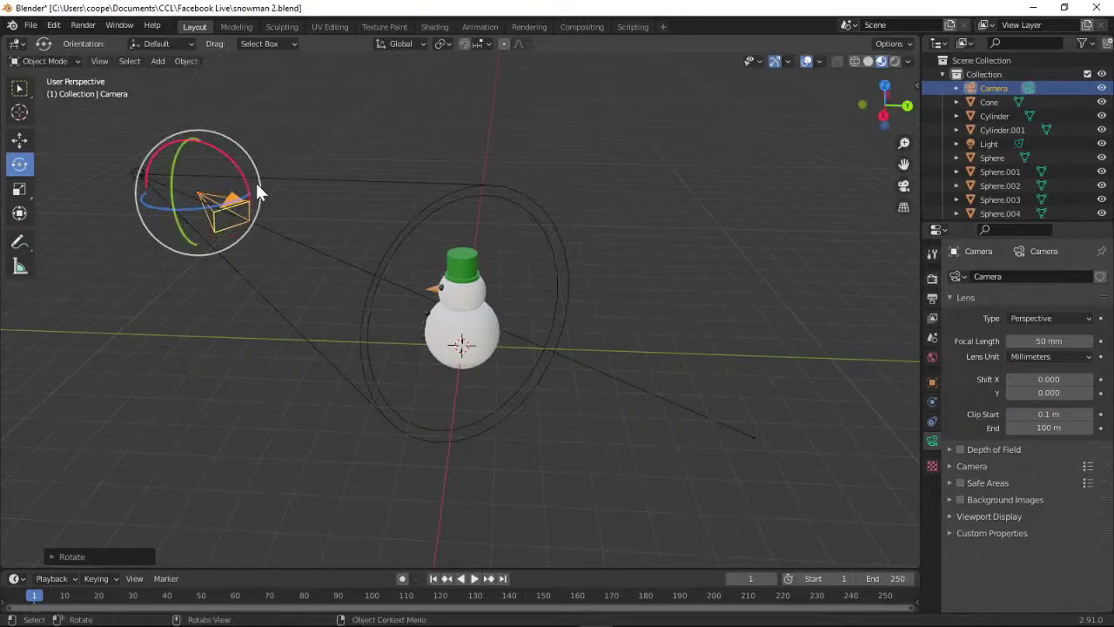
pyautogui.moveTo(166, 207); pyautogui.dragTo(188, 221)
pyautogui.click(905, 186)
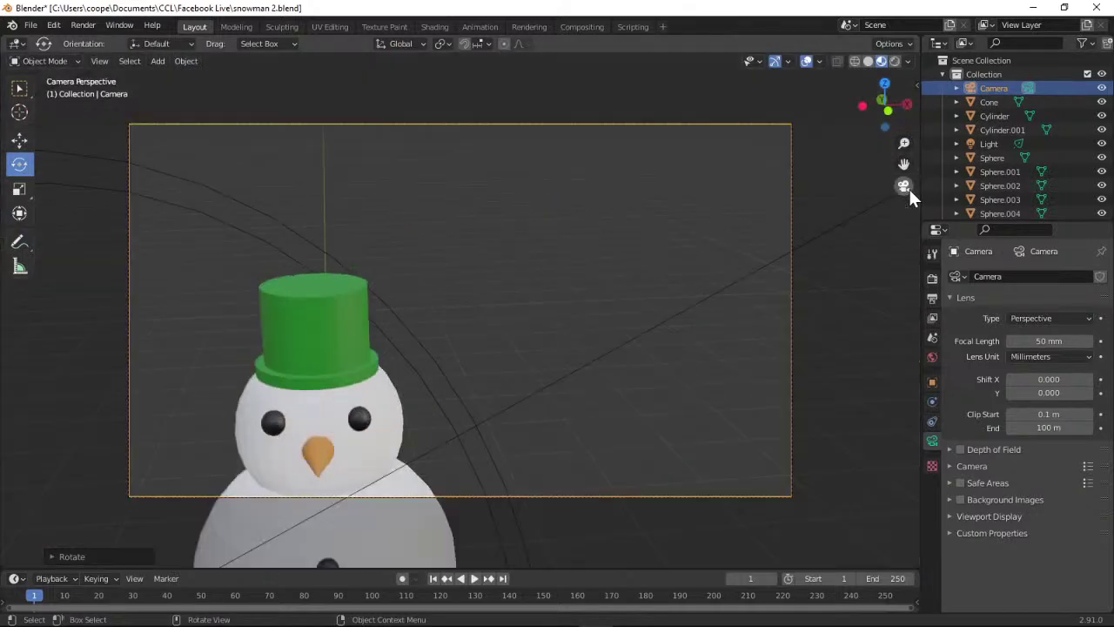
pyautogui.click(905, 186)
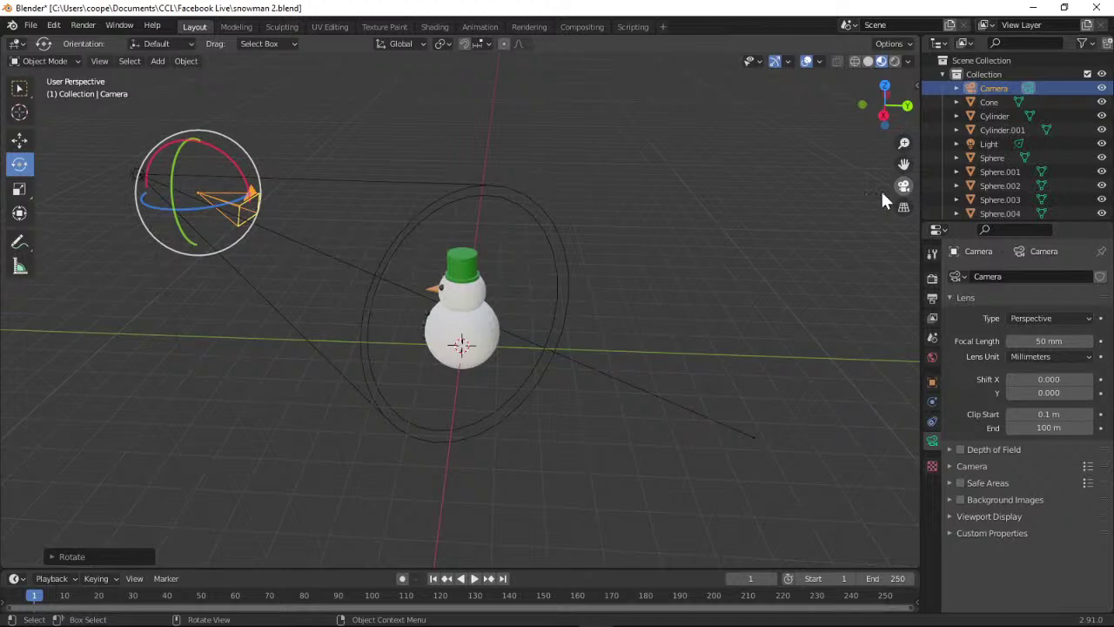
pyautogui.moveTo(226, 155); pyautogui.dragTo(217, 145)
# Lower the camera along Z with the Move tool and preview the shot.
pyautogui.click(20, 141)
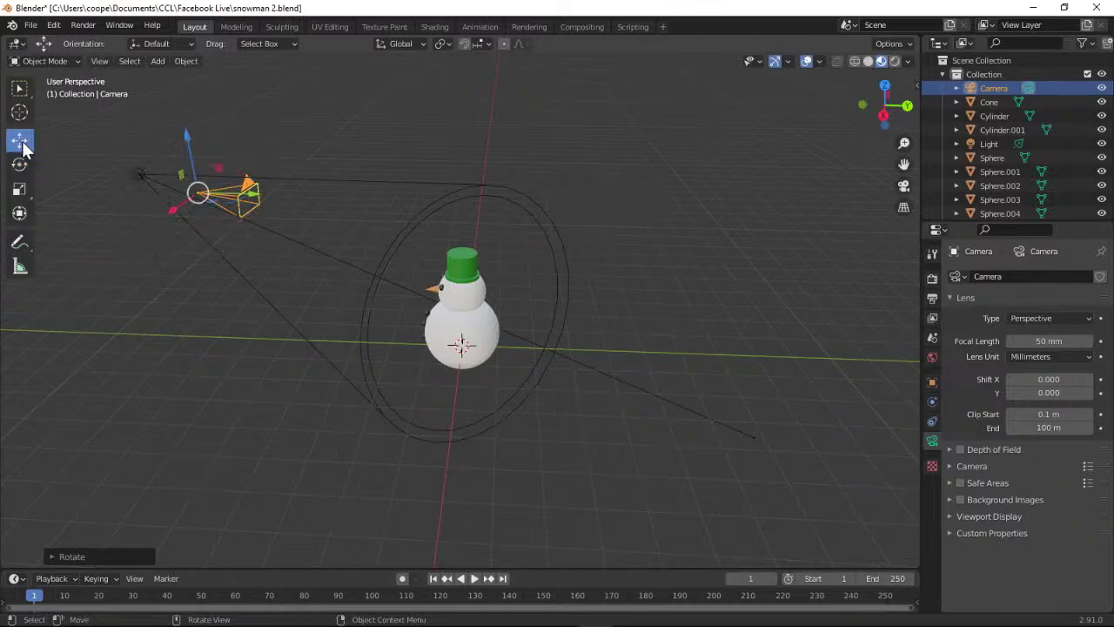
pyautogui.moveTo(188, 140); pyautogui.dragTo(200, 222)
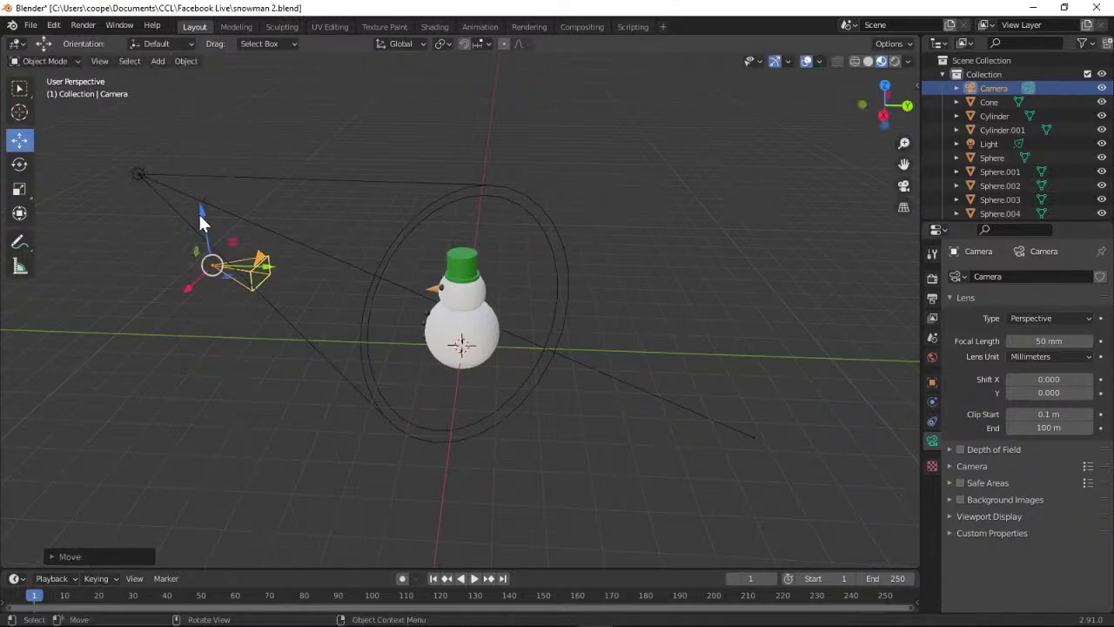
pyautogui.click(903, 188)
pyautogui.click(903, 188)
pyautogui.click(24, 166)
pyautogui.click(24, 140)
pyautogui.click(903, 188)
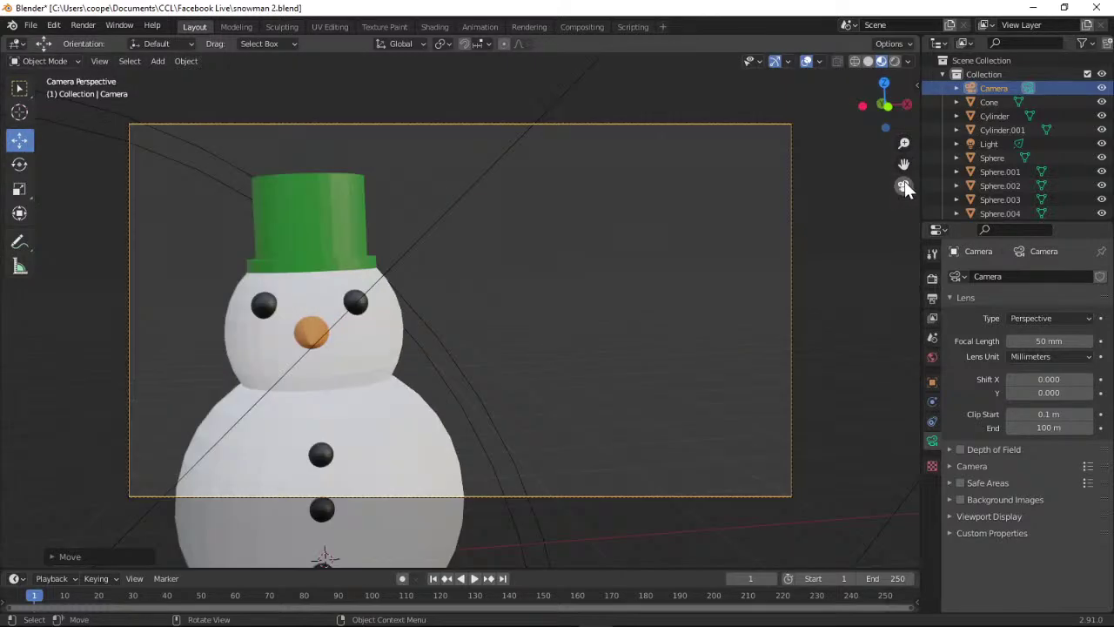
pyautogui.click(904, 185)
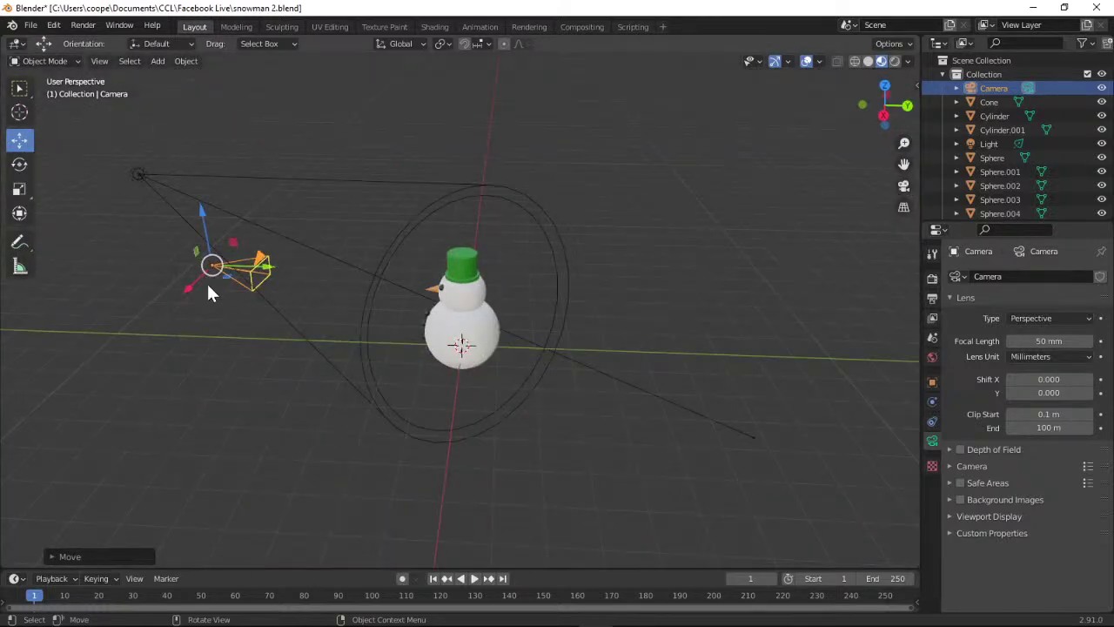
# Slide the camera left along X and lower it further until the whole snowman fits the frame.
pyautogui.moveTo(188, 287); pyautogui.dragTo(200, 273)
pyautogui.click(903, 186)
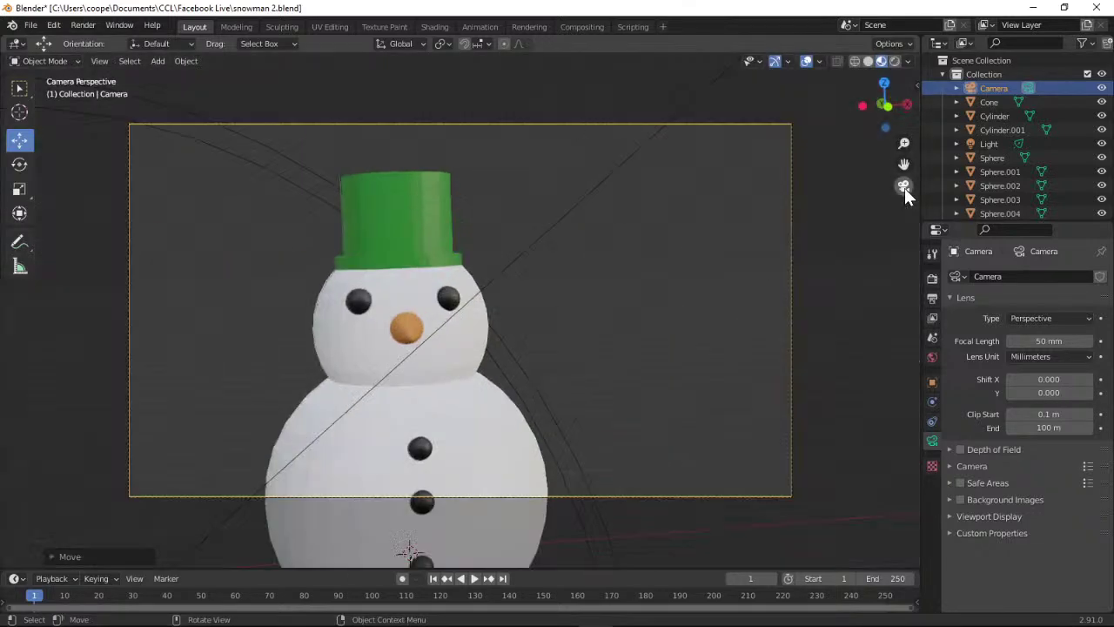
pyautogui.click(904, 185)
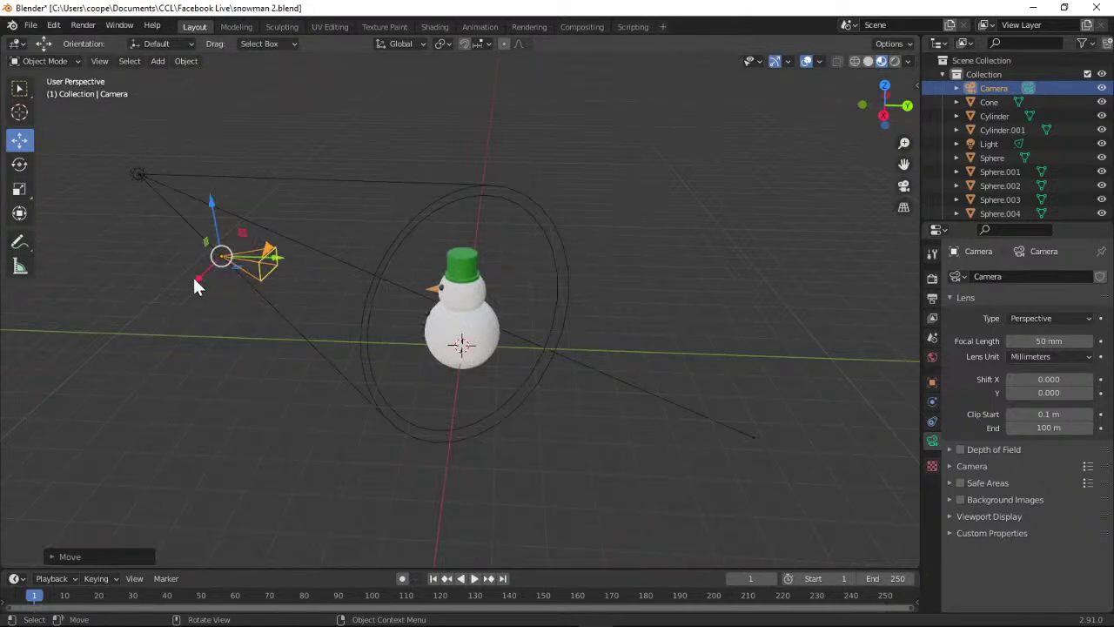
pyautogui.moveTo(195, 278); pyautogui.dragTo(200, 268)
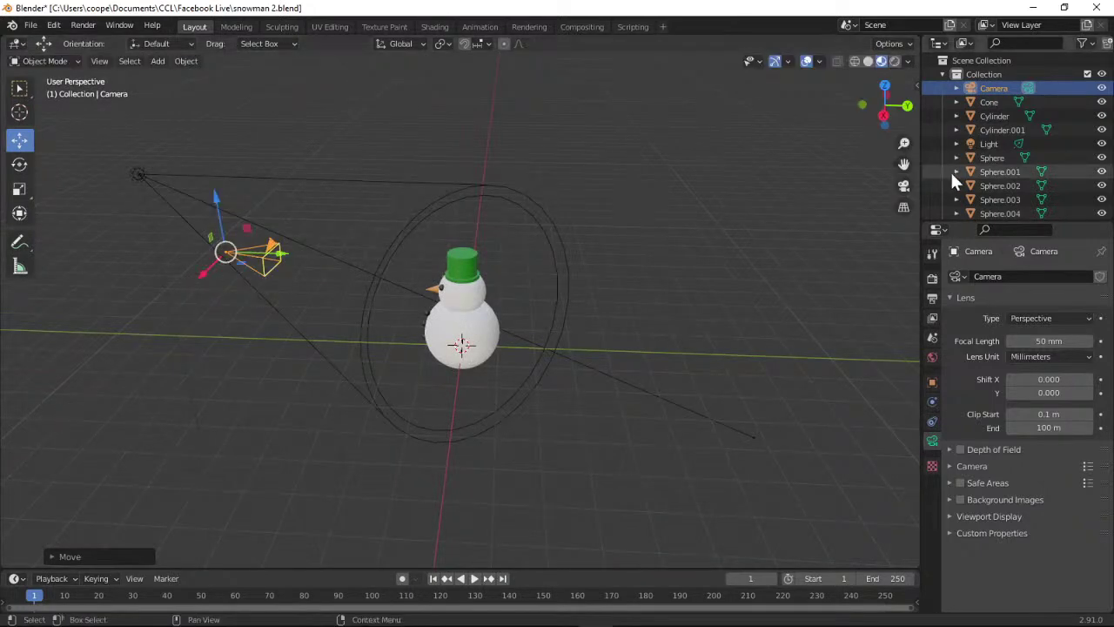
pyautogui.click(904, 185)
pyautogui.click(904, 186)
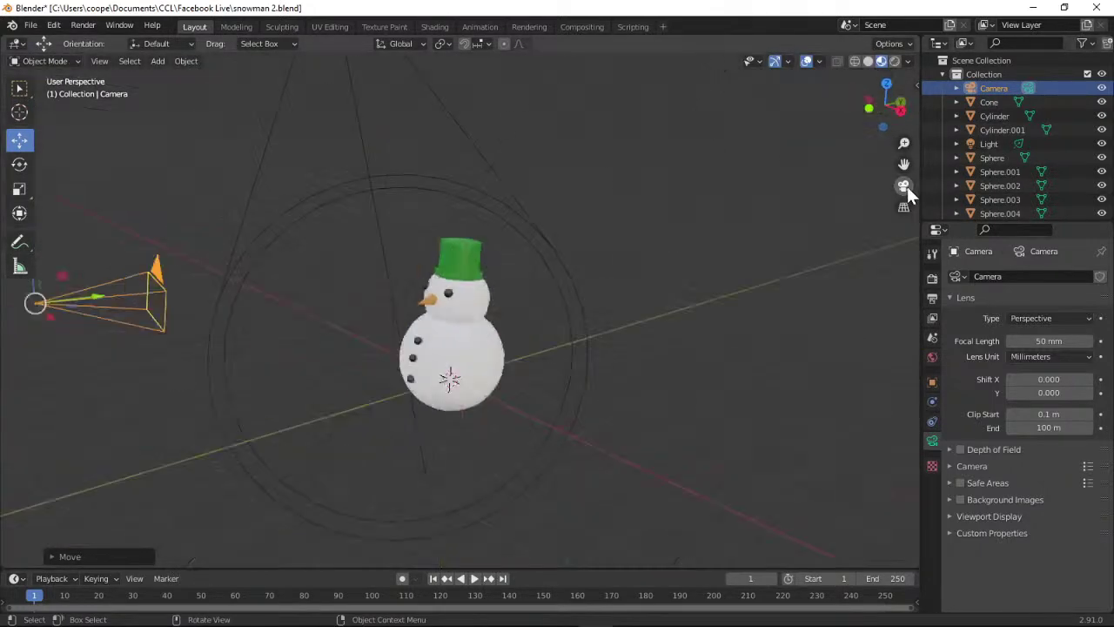
pyautogui.moveTo(217, 199); pyautogui.dragTo(224, 214)
pyautogui.click(904, 187)
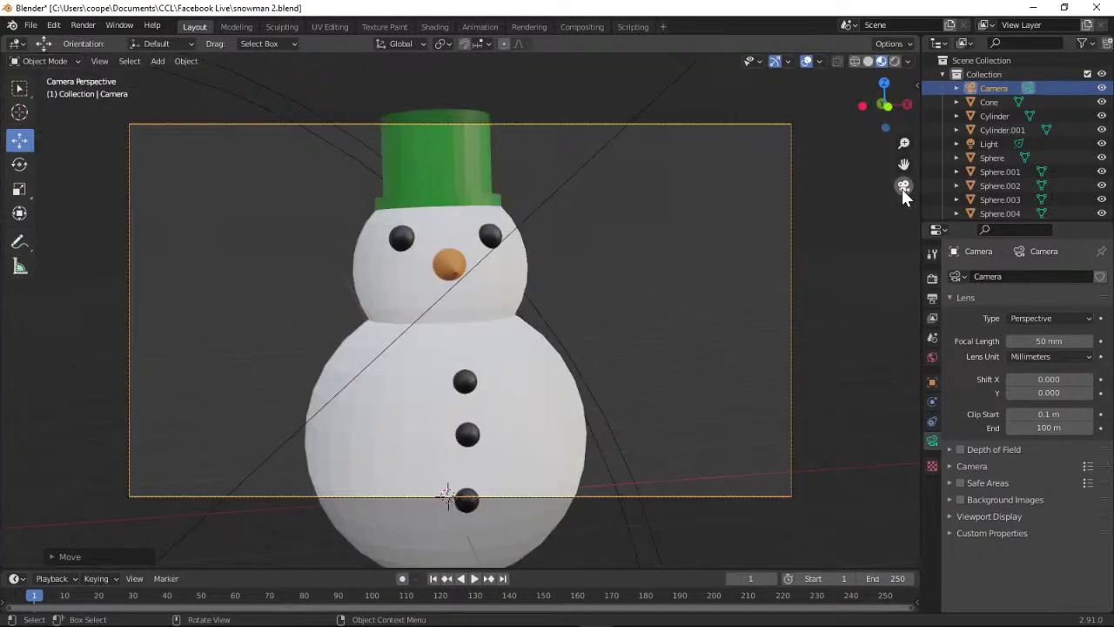
pyautogui.click(904, 187)
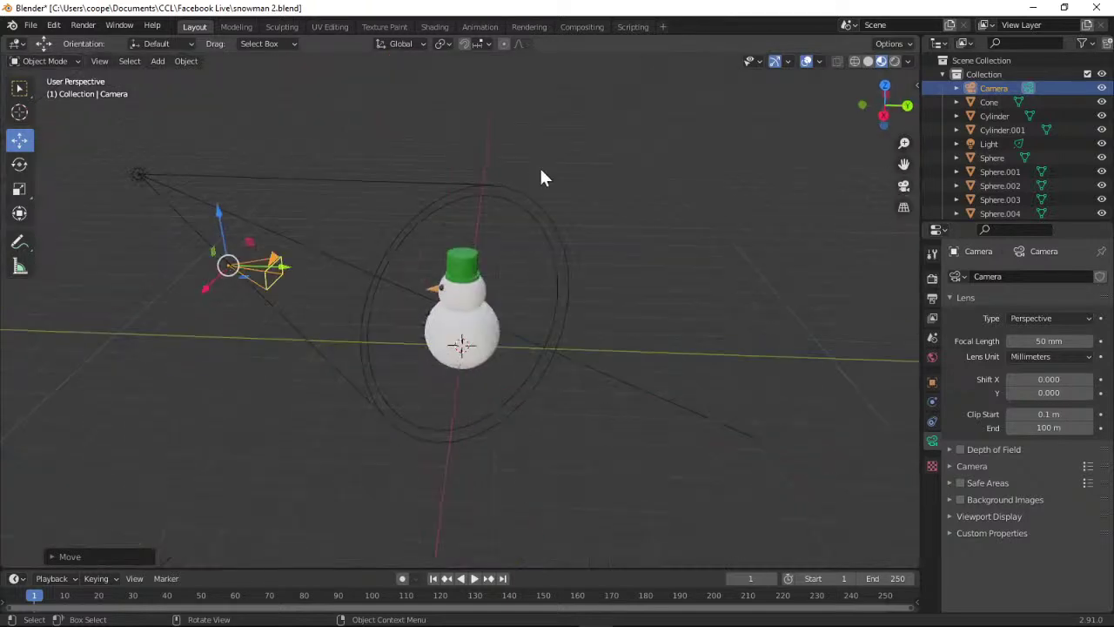
pyautogui.moveTo(277, 266); pyautogui.dragTo(196, 259)
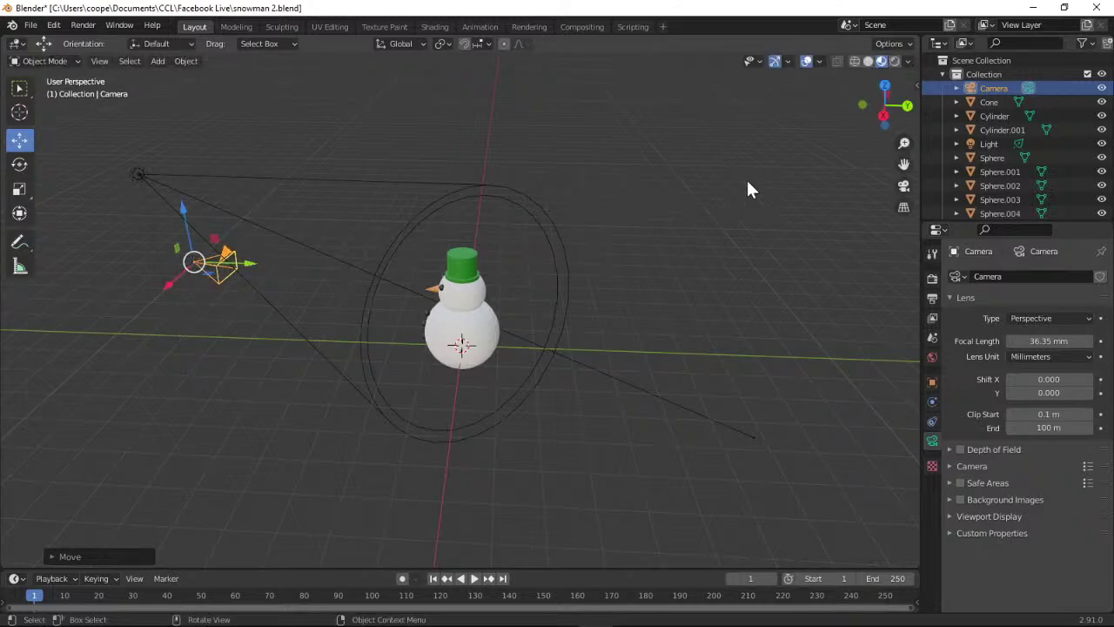
pyautogui.click(903, 186)
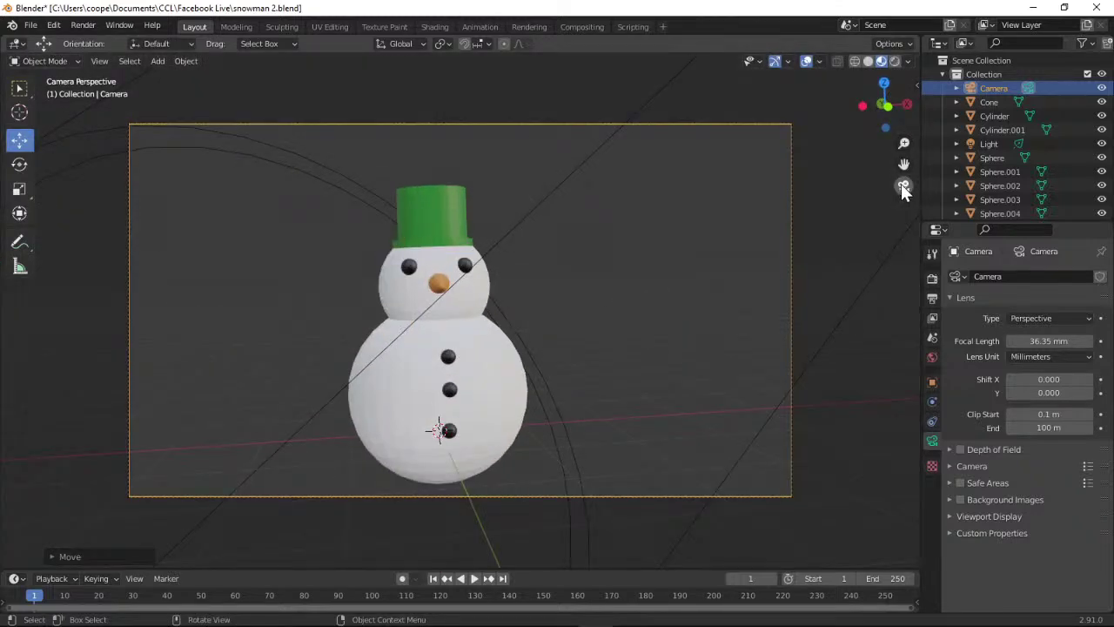
pyautogui.click(903, 185)
# Render the camera shot (F12), zoom out to see the whole snowman, and close the render.
pyautogui.click(83, 24)
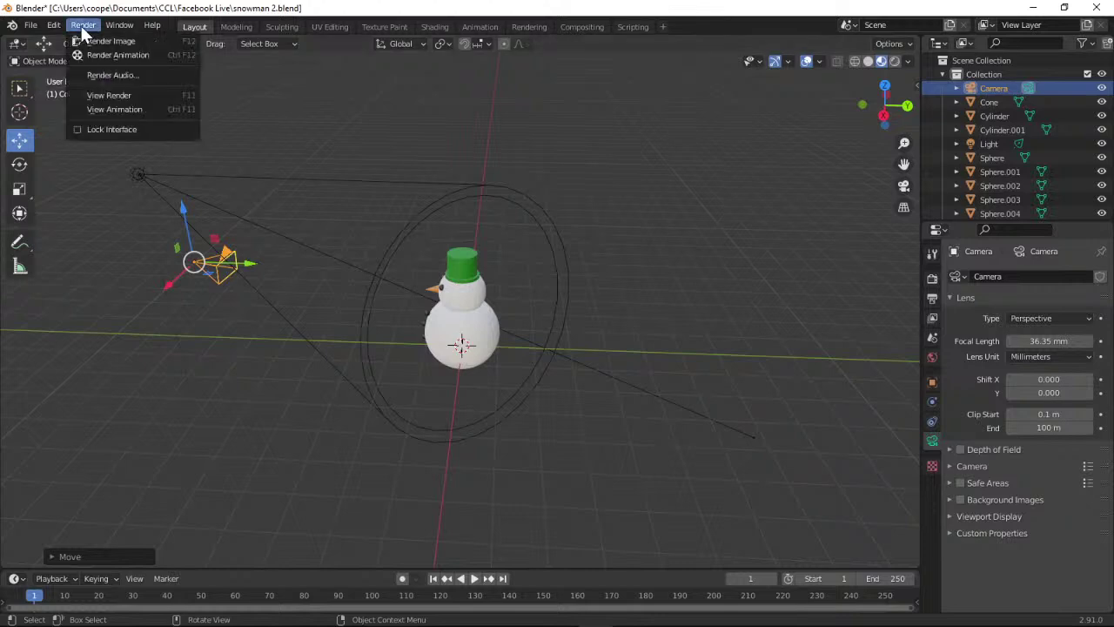
pyautogui.click(105, 41)
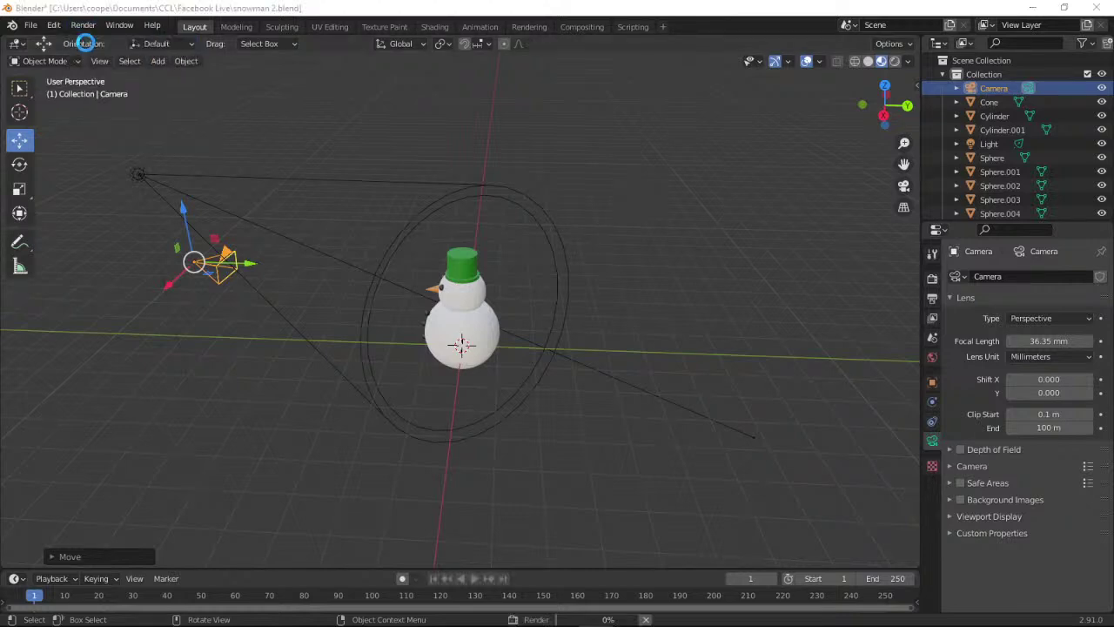
pyautogui.press('F12')
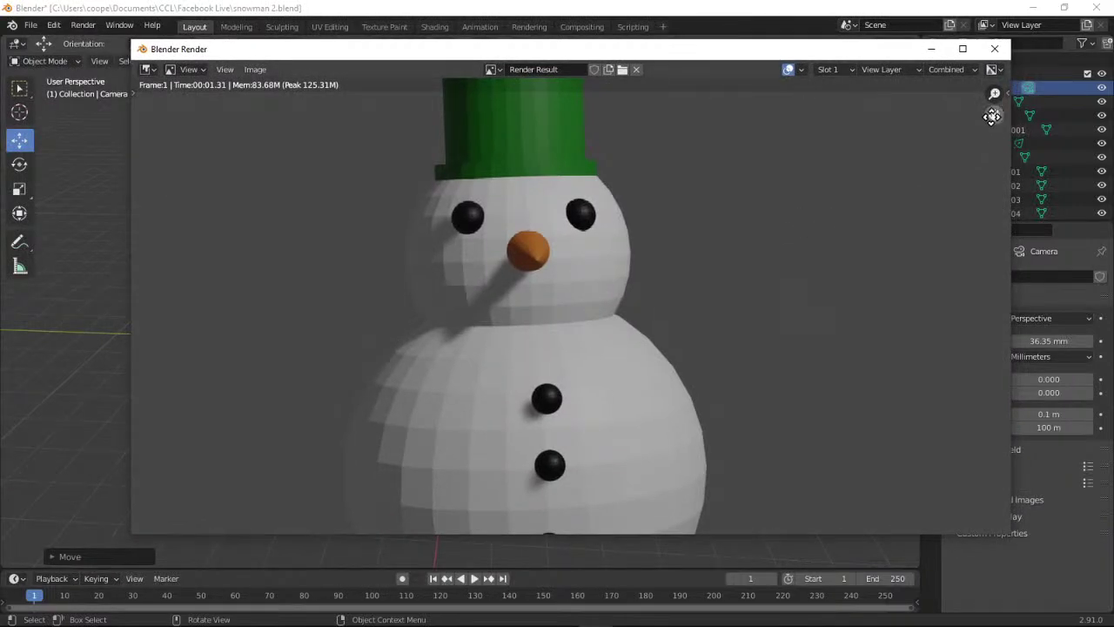
pyautogui.moveTo(994, 94); pyautogui.dragTo(994, 120)
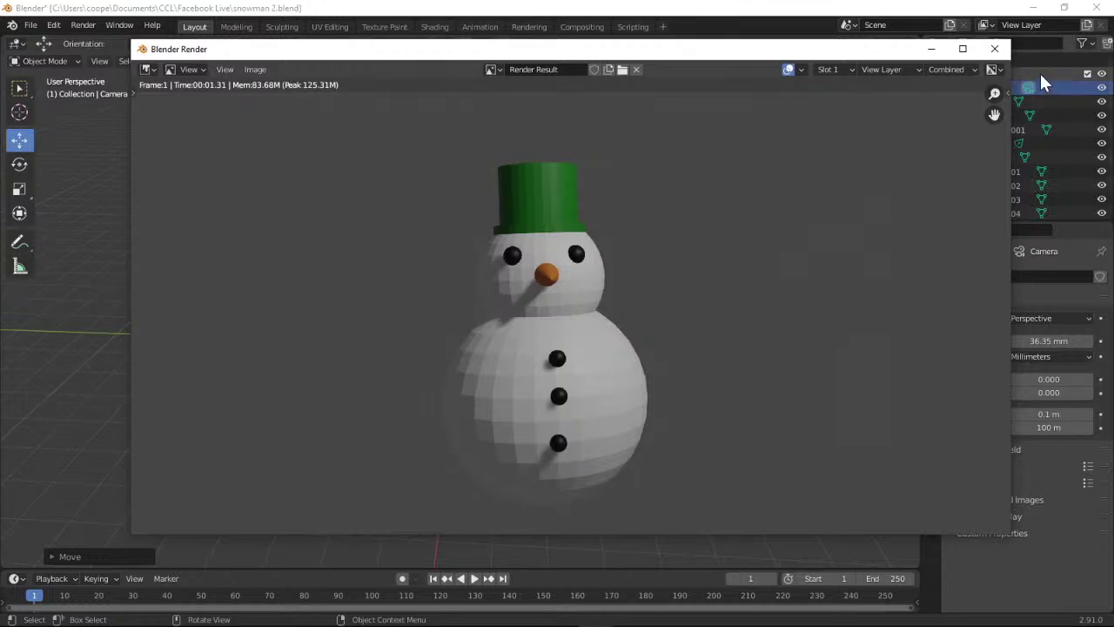
pyautogui.click(994, 49)
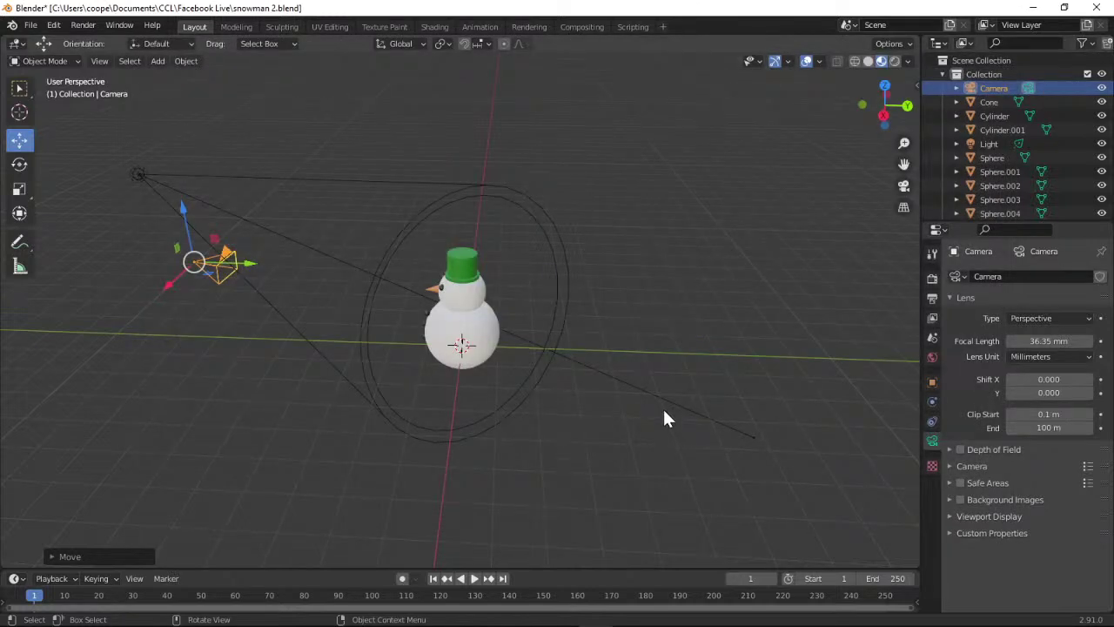
# From a top view, move the spotlight in front of the snowman and tilt it about 45° toward it.
pyautogui.moveTo(884, 105)
pyautogui.mouseDown()
pyautogui.moveTo(846, 85)
pyautogui.moveTo(877, 116)
pyautogui.mouseUp()
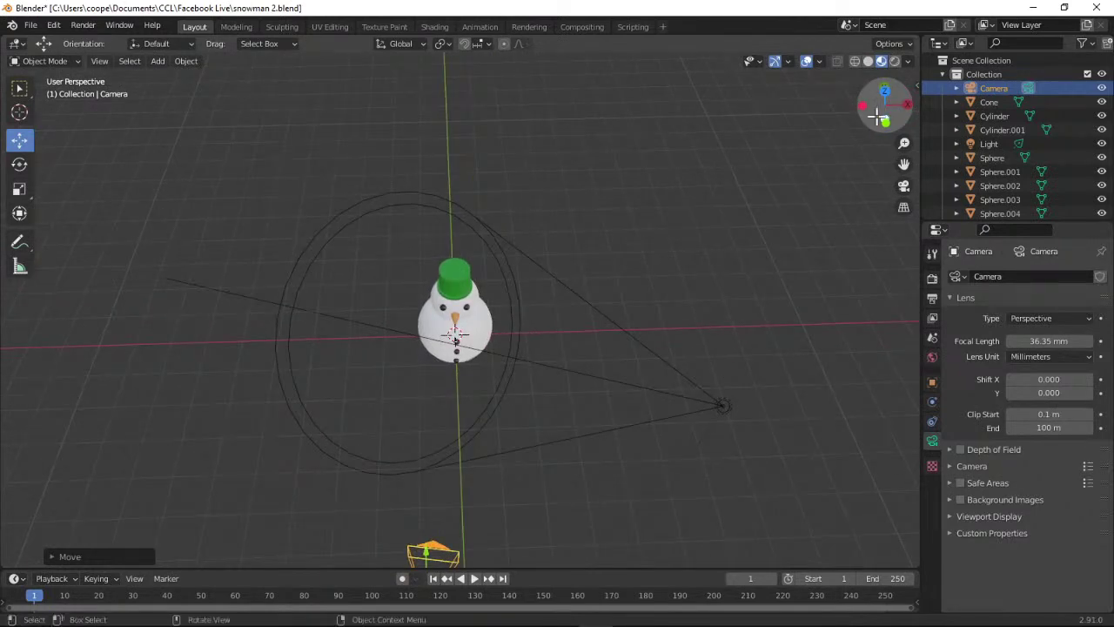
pyautogui.click(718, 406)
pyautogui.press('g')
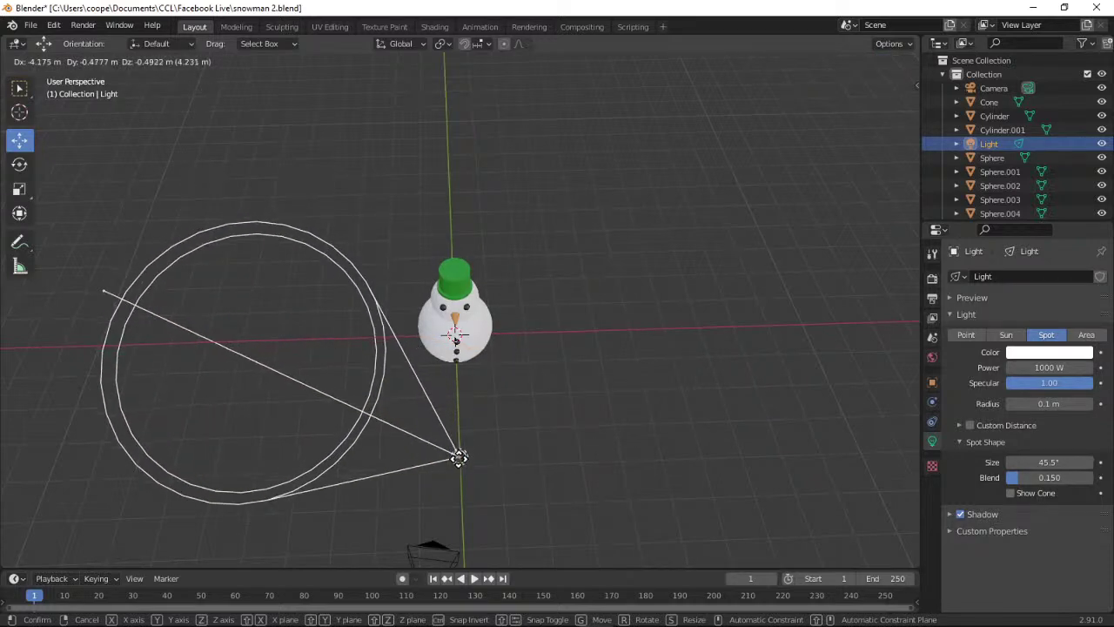
pyautogui.click(458, 459)
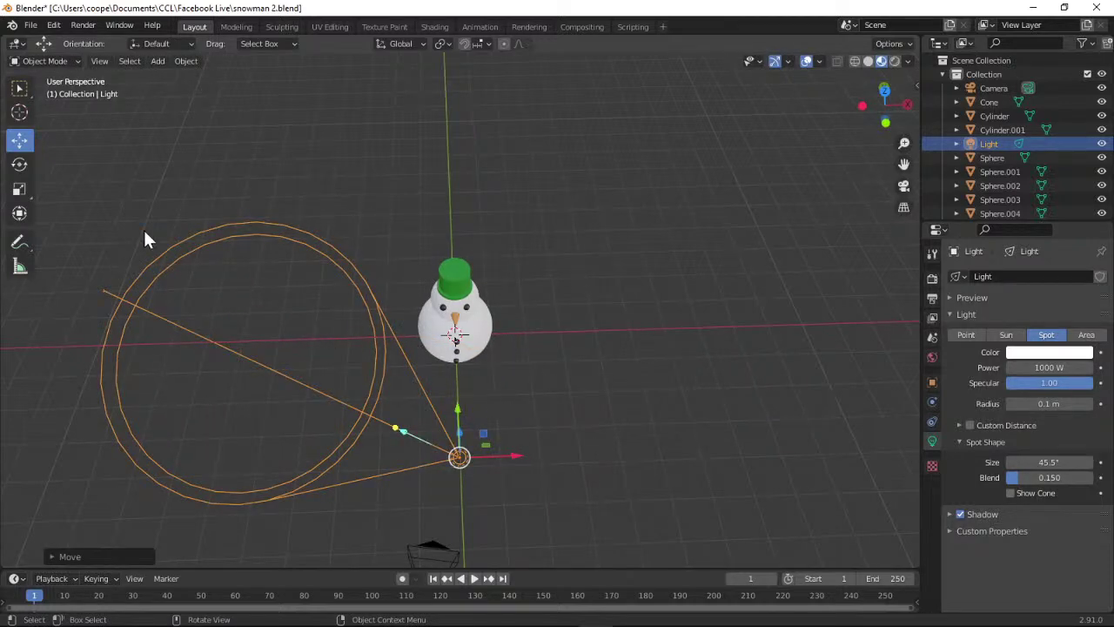
pyautogui.click(22, 166)
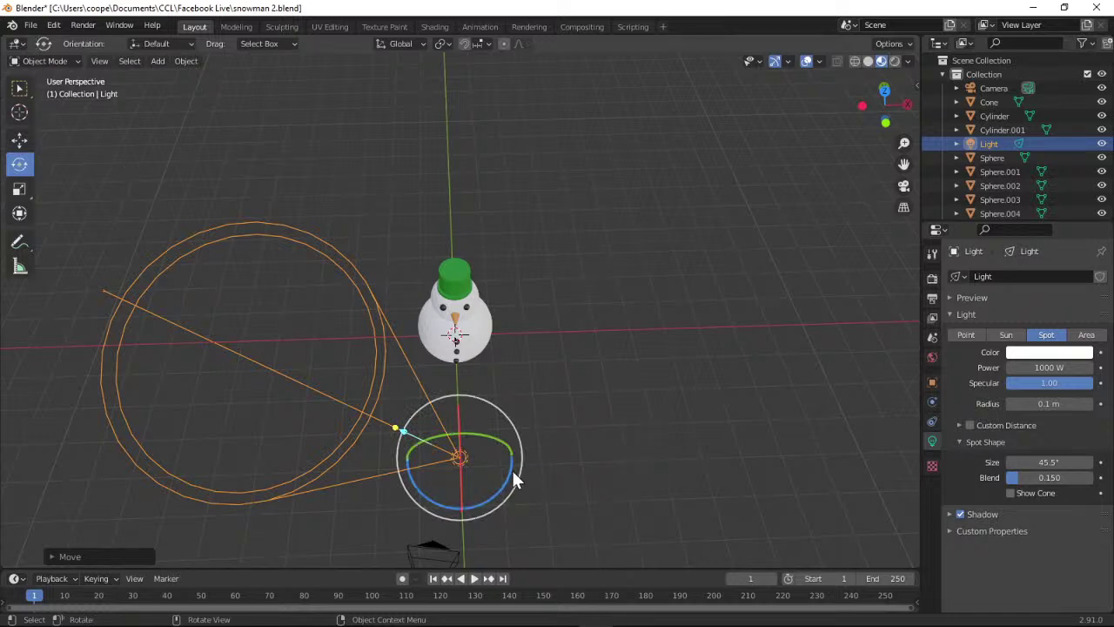
pyautogui.moveTo(511, 470); pyautogui.dragTo(480, 491)
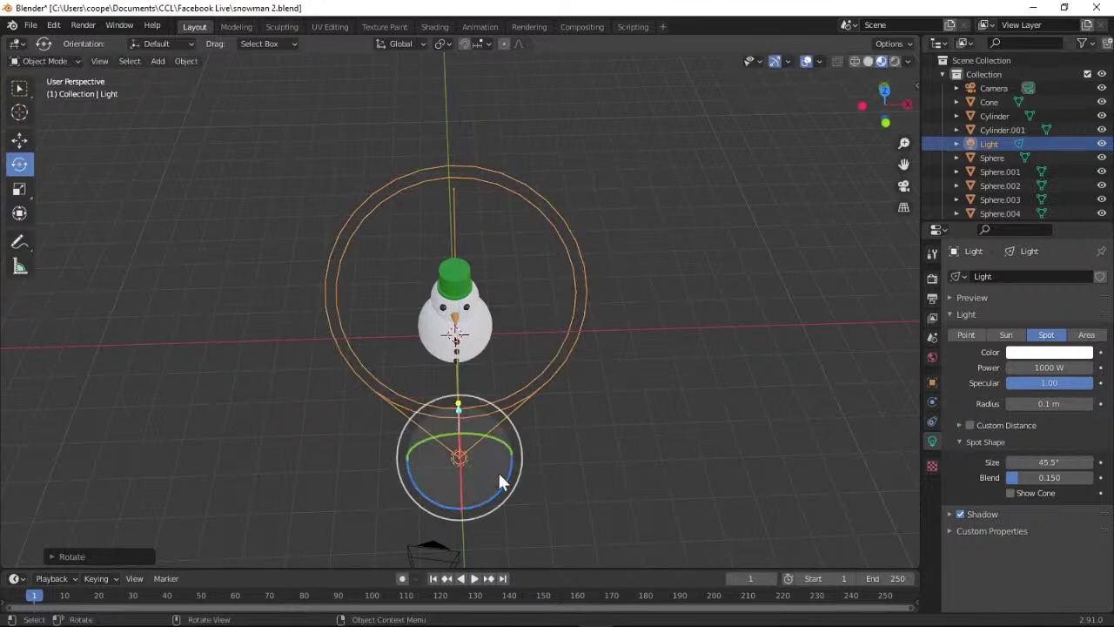
# Render the snowman lit by the repositioned spotlight, zoom out to inspect it, and close the window.
pyautogui.click(82, 25)
pyautogui.click(96, 40)
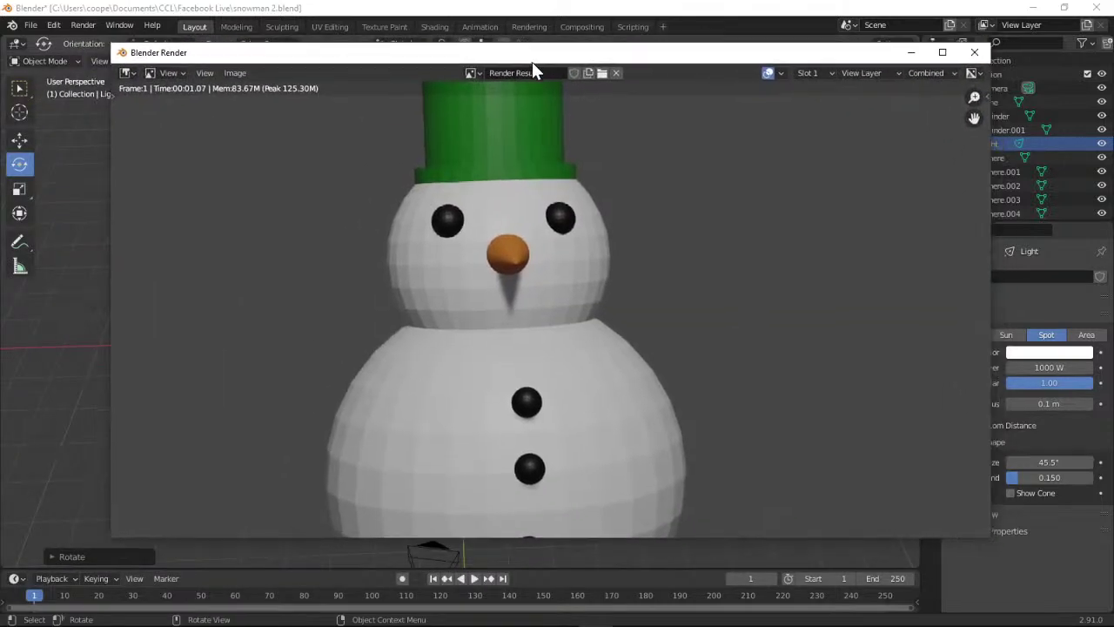
pyautogui.moveTo(972, 102); pyautogui.dragTo(875, 204)
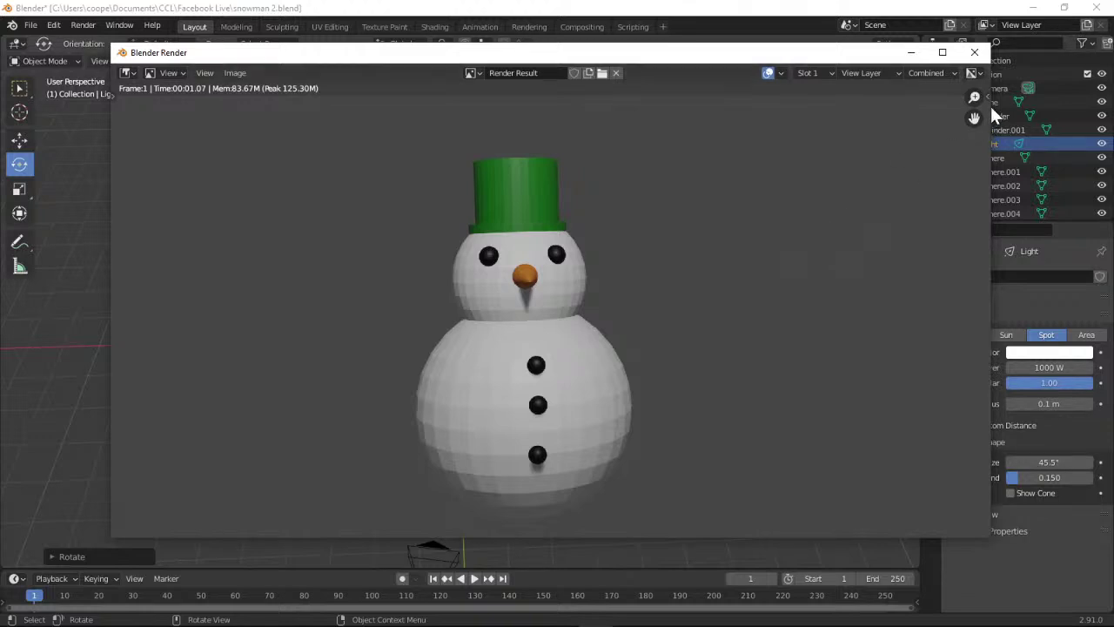
pyautogui.click(975, 53)
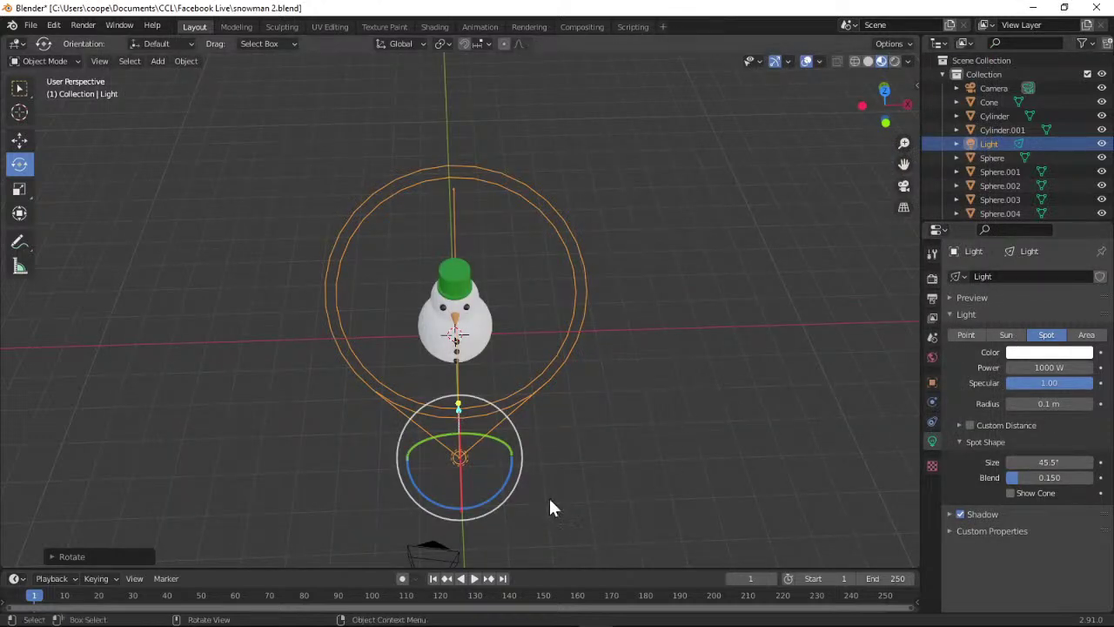
# Raise the spotlight's power from 1000 W to 1500 W.
pyautogui.click(997, 145)
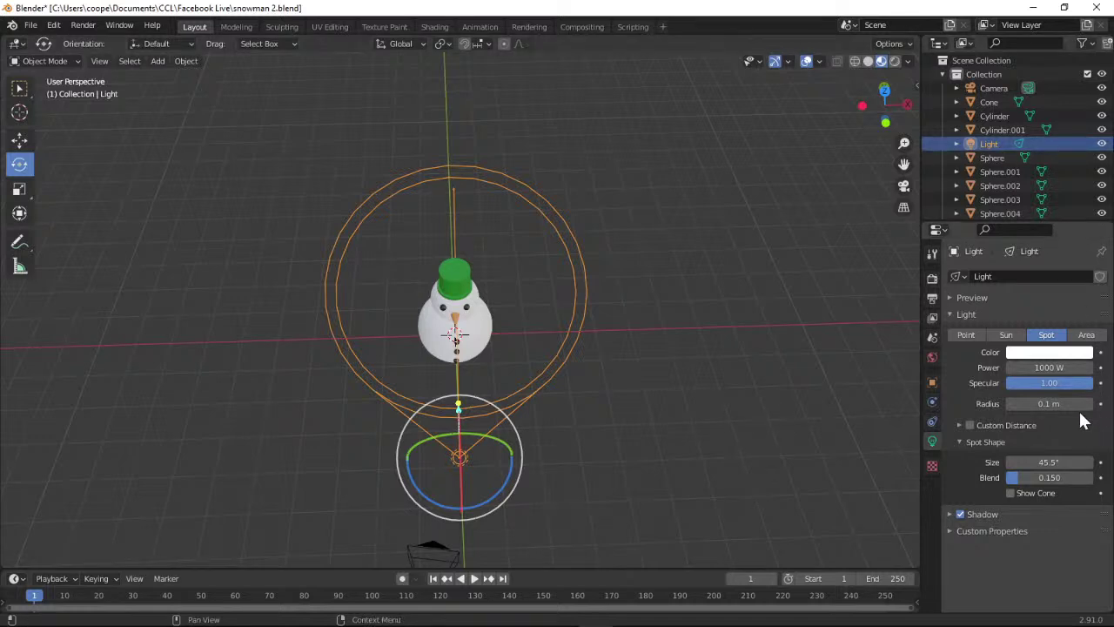
pyautogui.click(1087, 367)
pyautogui.click(1089, 367)
pyautogui.click(1089, 367)
pyautogui.click(1088, 368)
pyautogui.click(1089, 367)
pyautogui.click(1089, 367)
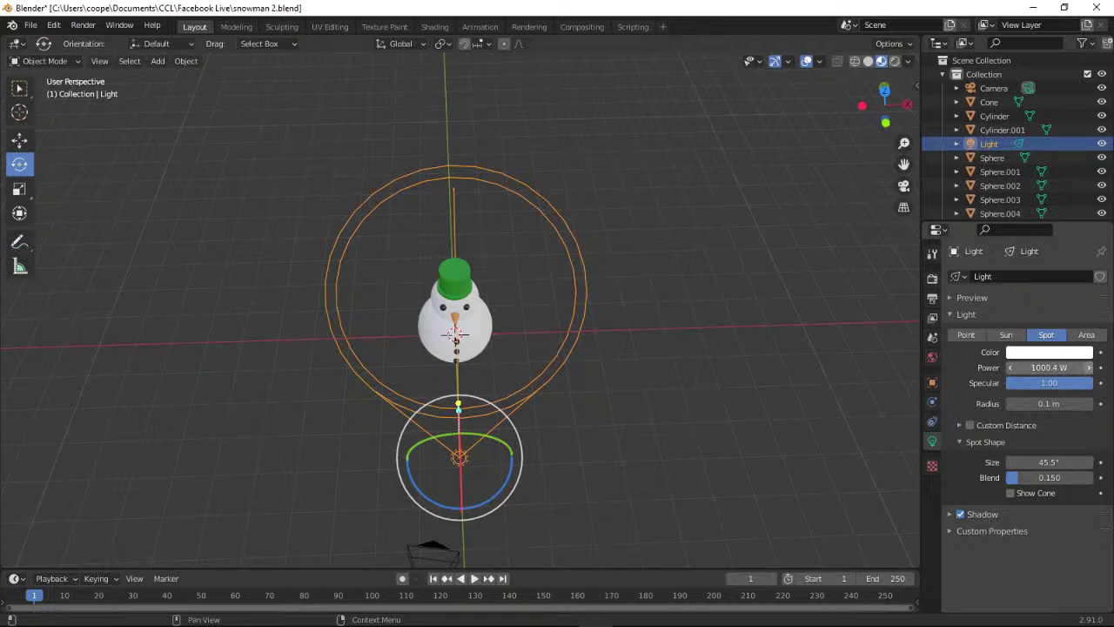
pyautogui.click(1089, 367)
pyautogui.click(1089, 367)
pyautogui.click(1088, 367)
pyautogui.click(1049, 368)
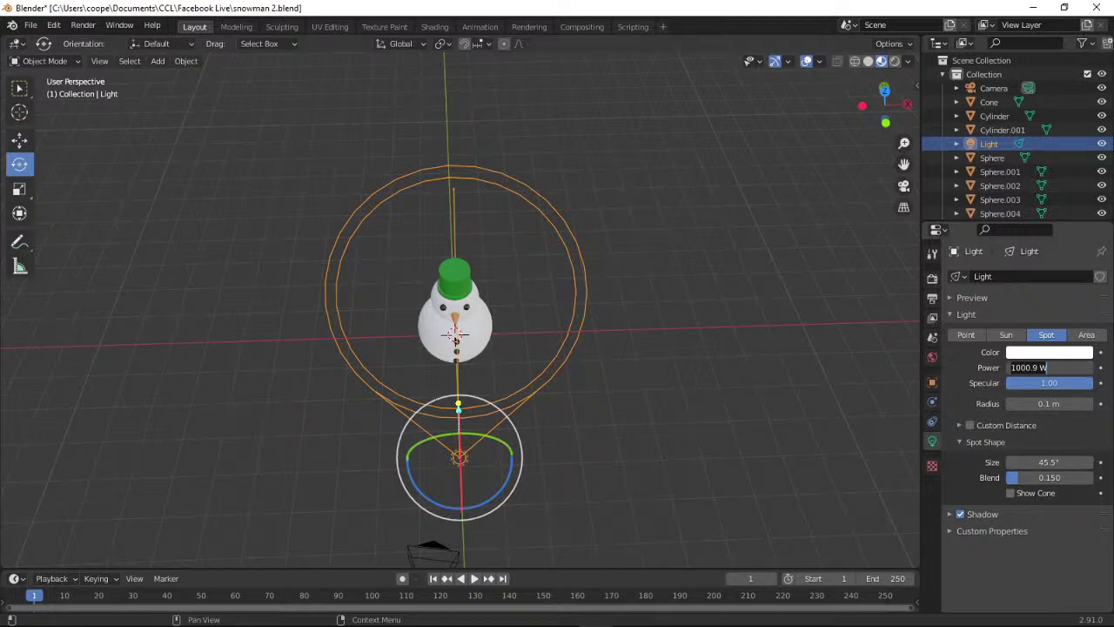
pyautogui.press('BackSpace')
pyautogui.write('1500')
pyautogui.press('Return')
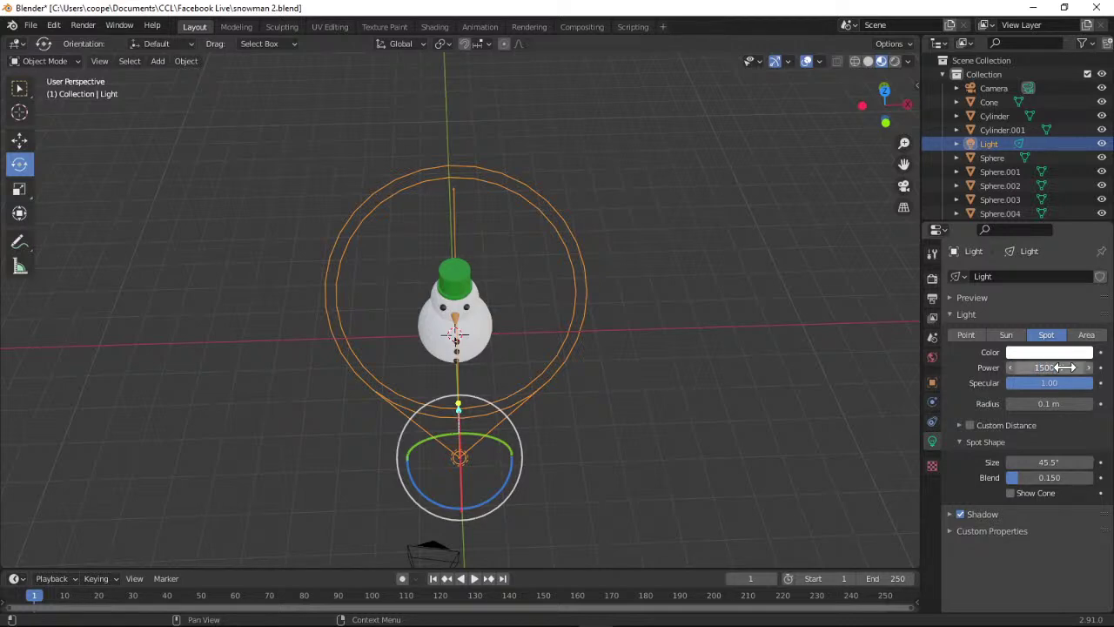
# Render the snowman under the 1500 W spotlight, view the whole image, then close it.
pyautogui.click(83, 24)
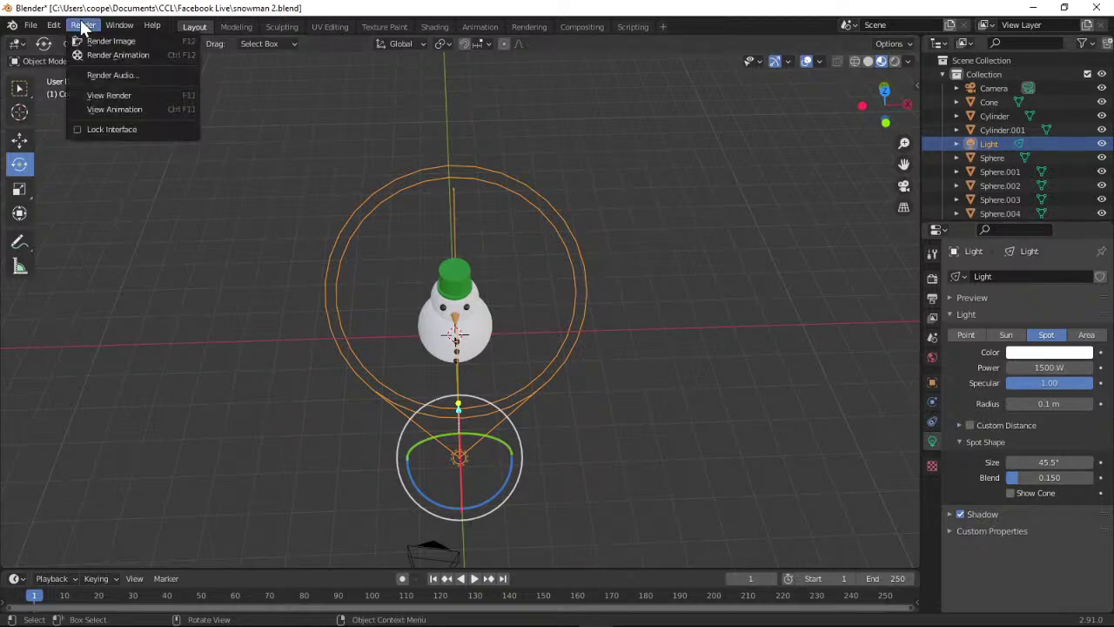
pyautogui.click(110, 41)
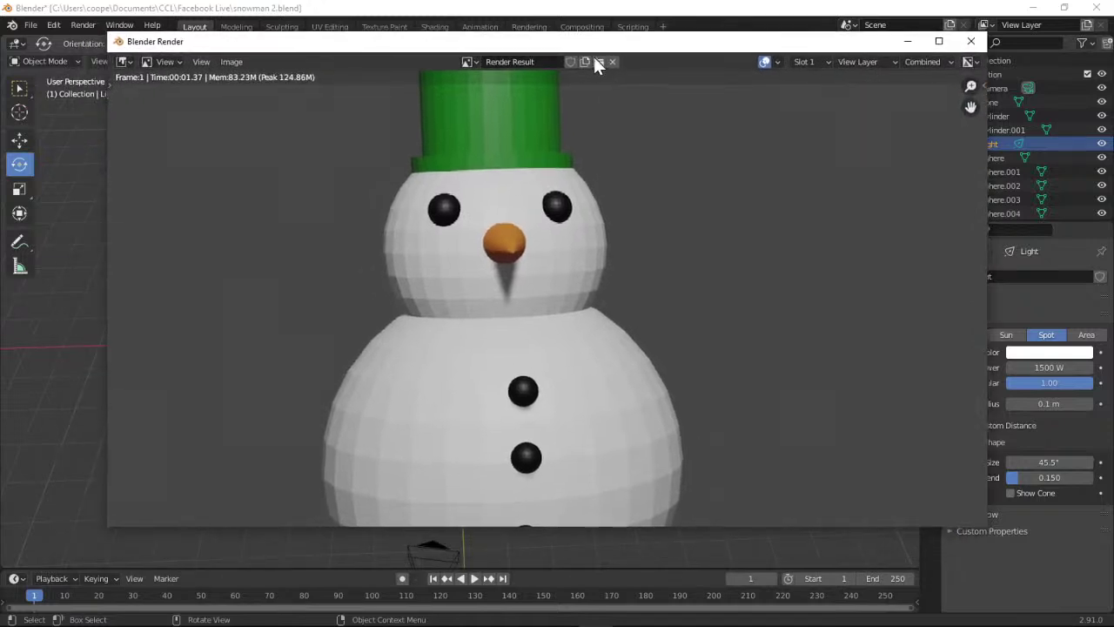
pyautogui.moveTo(970, 86); pyautogui.dragTo(889, 212)
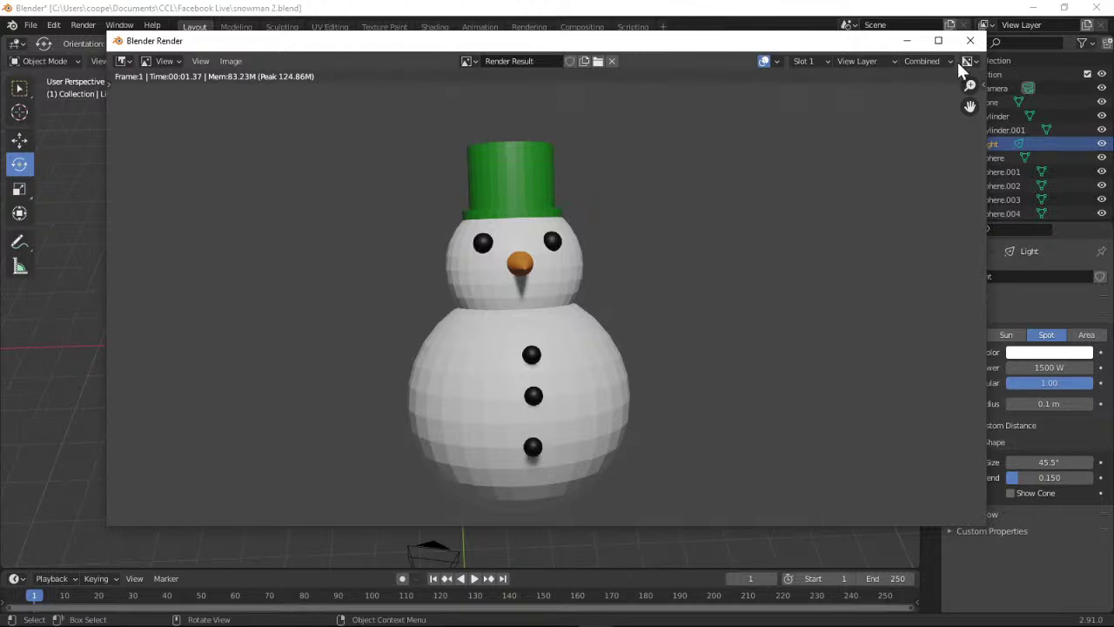
pyautogui.click(969, 40)
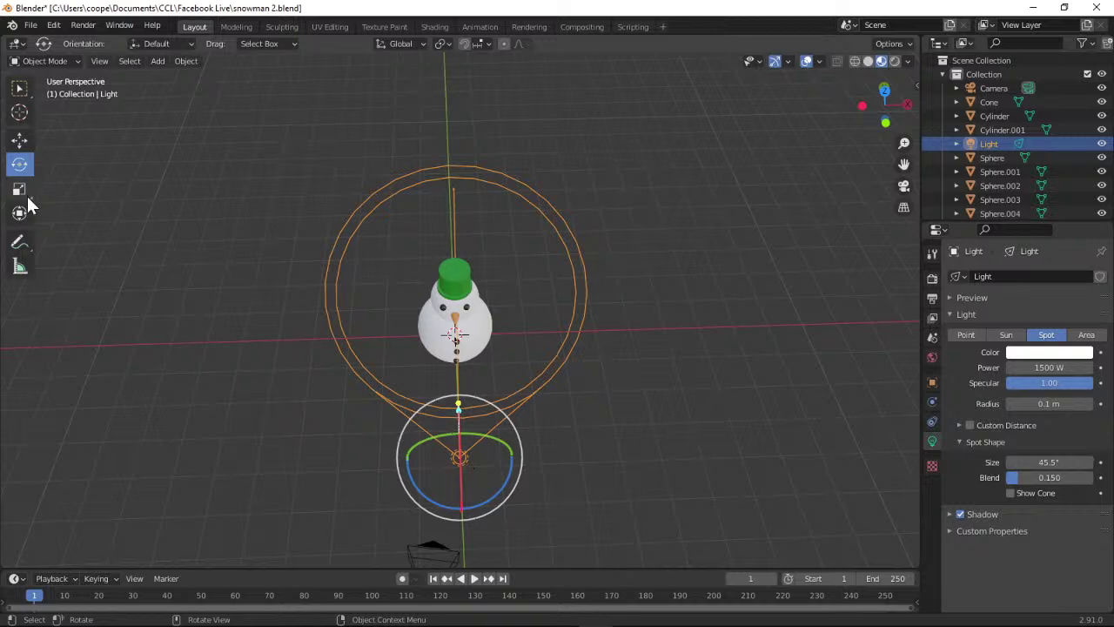
# Move the spotlight left and down to sit beside the snowman at its height.
pyautogui.click(21, 142)
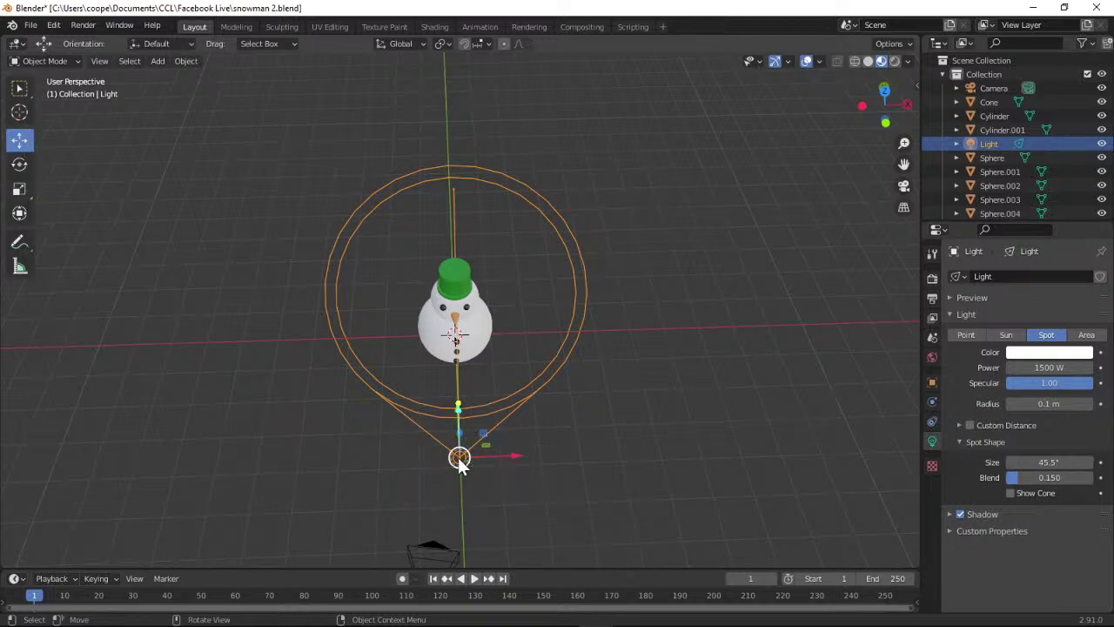
pyautogui.moveTo(459, 458); pyautogui.dragTo(388, 469)
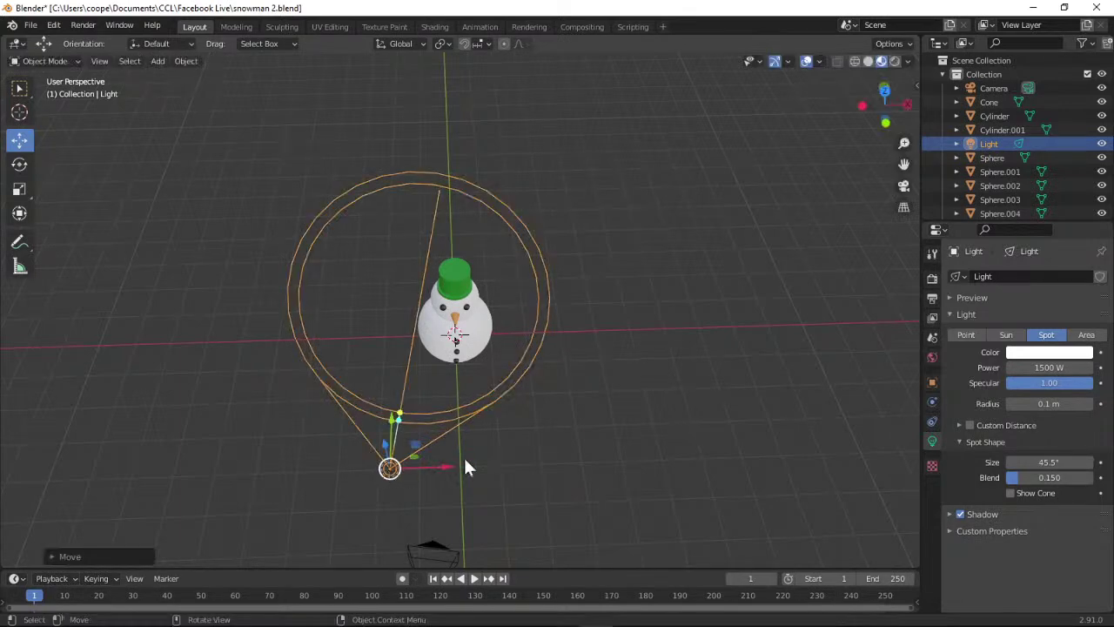
pyautogui.moveTo(885, 105)
pyautogui.mouseDown()
pyautogui.moveTo(884, 87)
pyautogui.moveTo(879, 97)
pyautogui.mouseUp()
pyautogui.moveTo(386, 158); pyautogui.dragTo(365, 338)
# Turn the spotlight to shine across the snowman and check it through the camera.
pyautogui.click(21, 164)
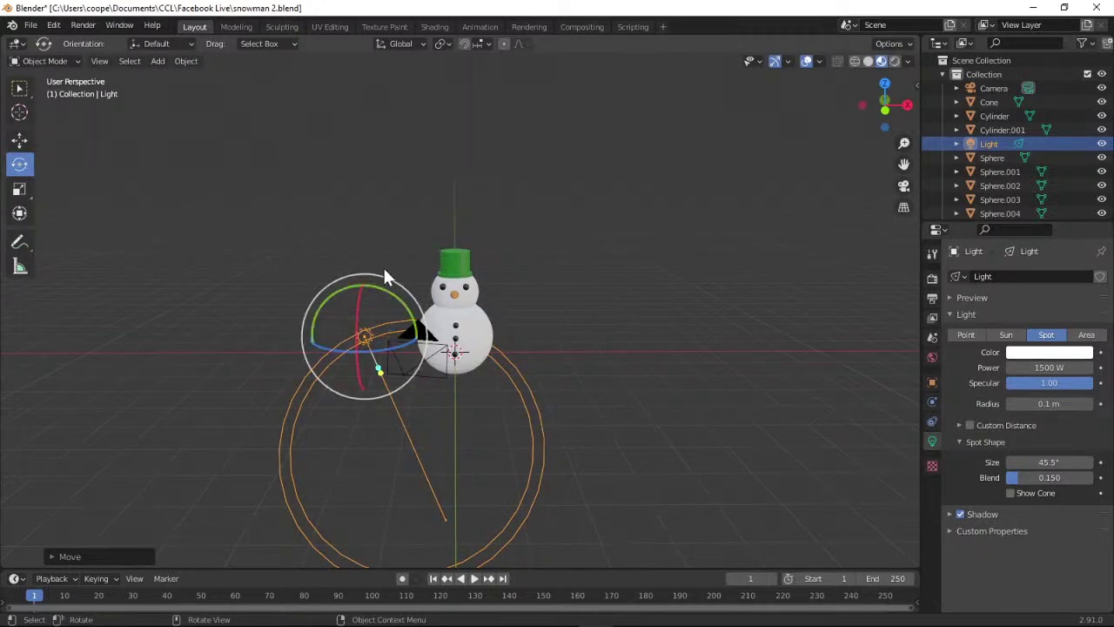
pyautogui.moveTo(359, 288); pyautogui.dragTo(413, 254)
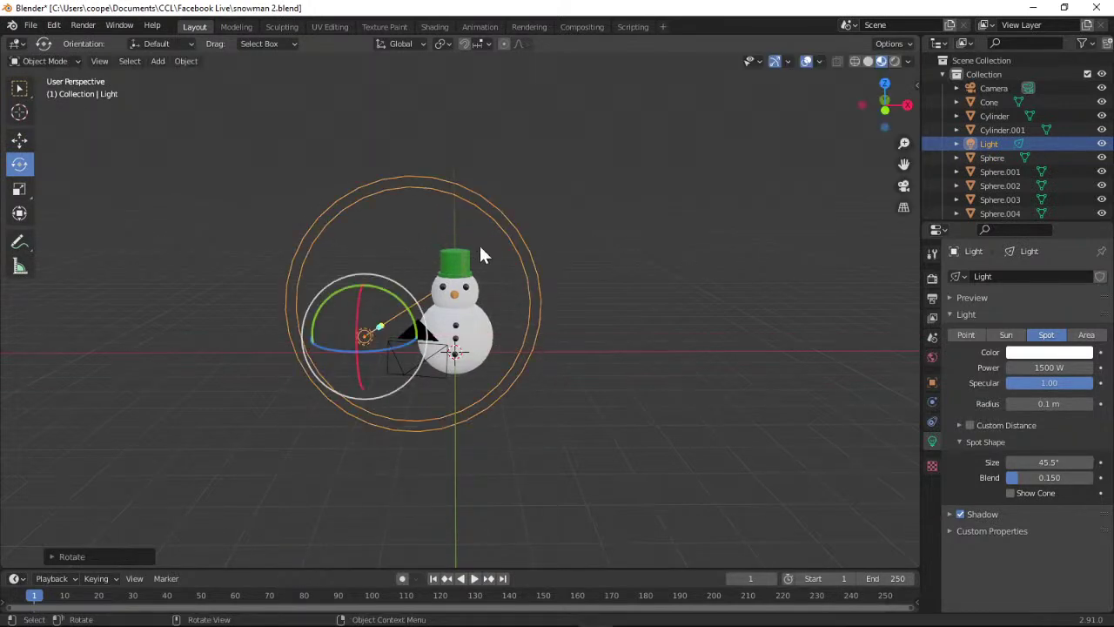
pyautogui.click(902, 193)
pyautogui.click(902, 189)
# Save snowman 2.blend and render a fresh image showing the whole snowman.
pyautogui.click(39, 26)
pyautogui.click(49, 115)
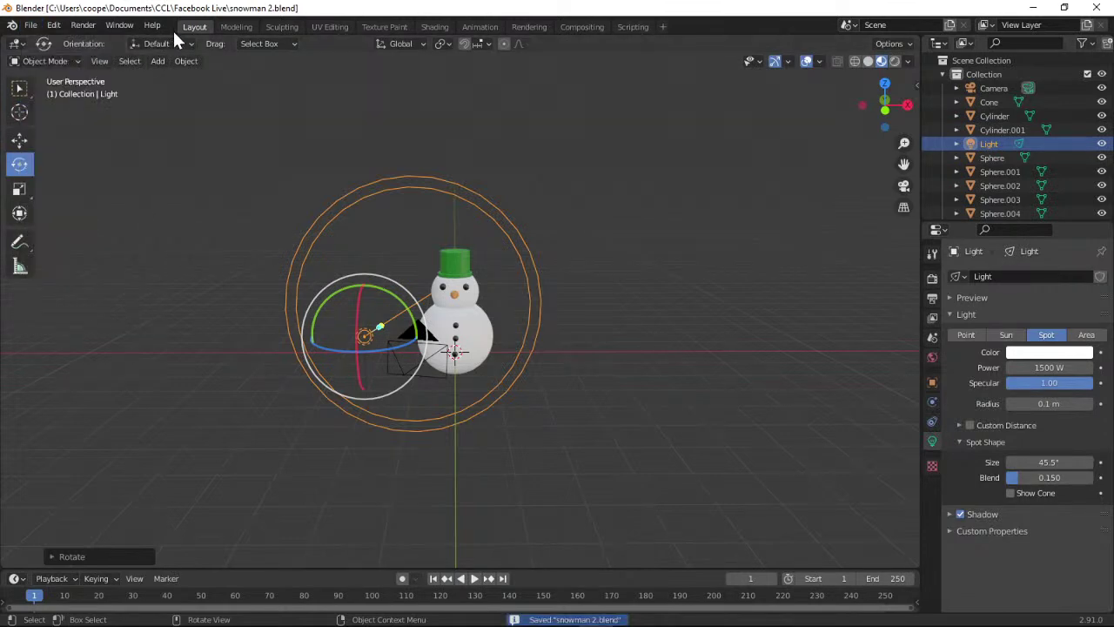
pyautogui.click(84, 24)
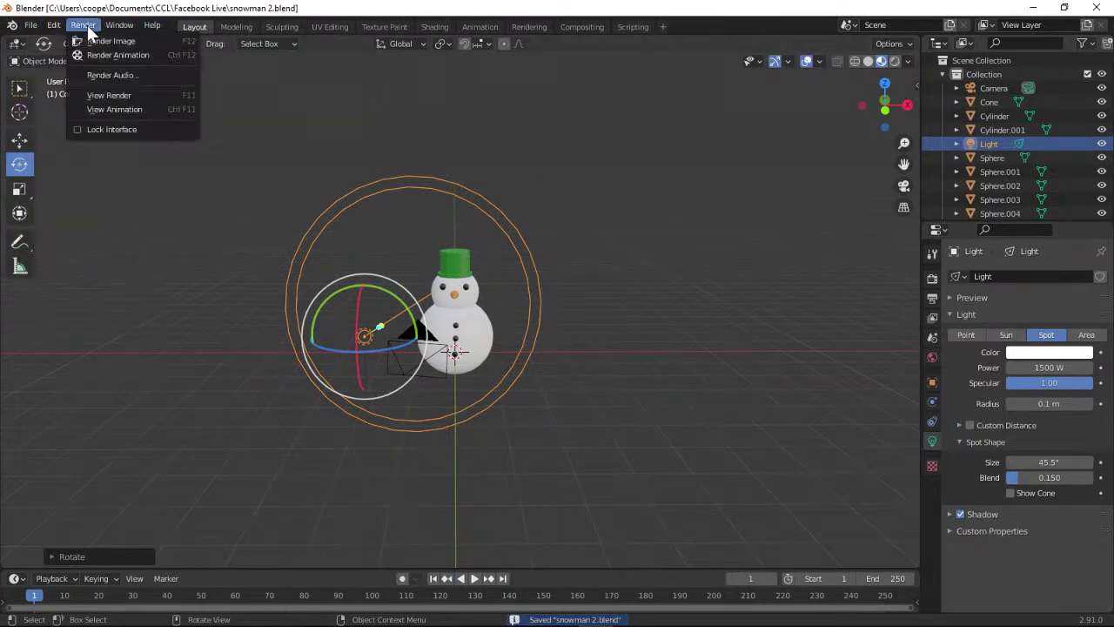
pyautogui.click(91, 40)
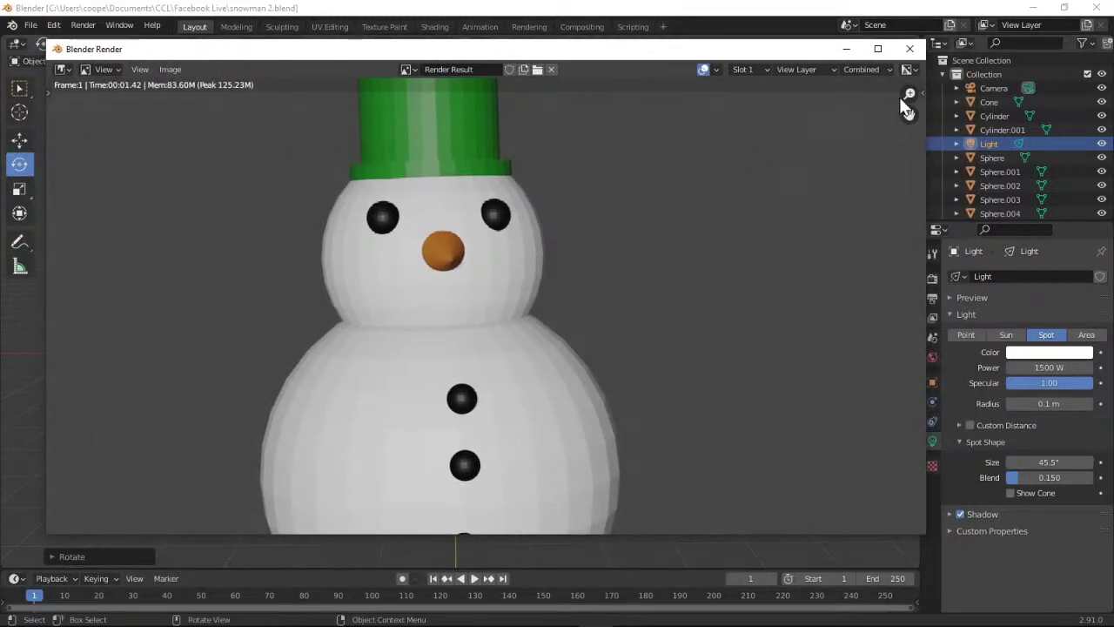
pyautogui.moveTo(909, 94); pyautogui.dragTo(909, 132)
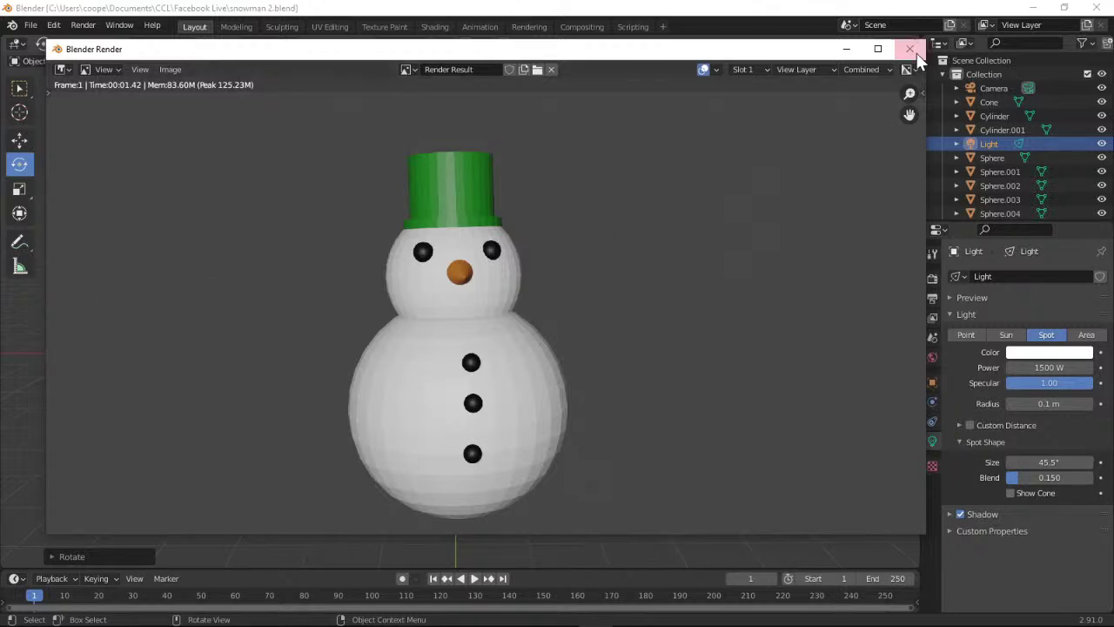
pyautogui.moveTo(668, 55); pyautogui.dragTo(705, 49)
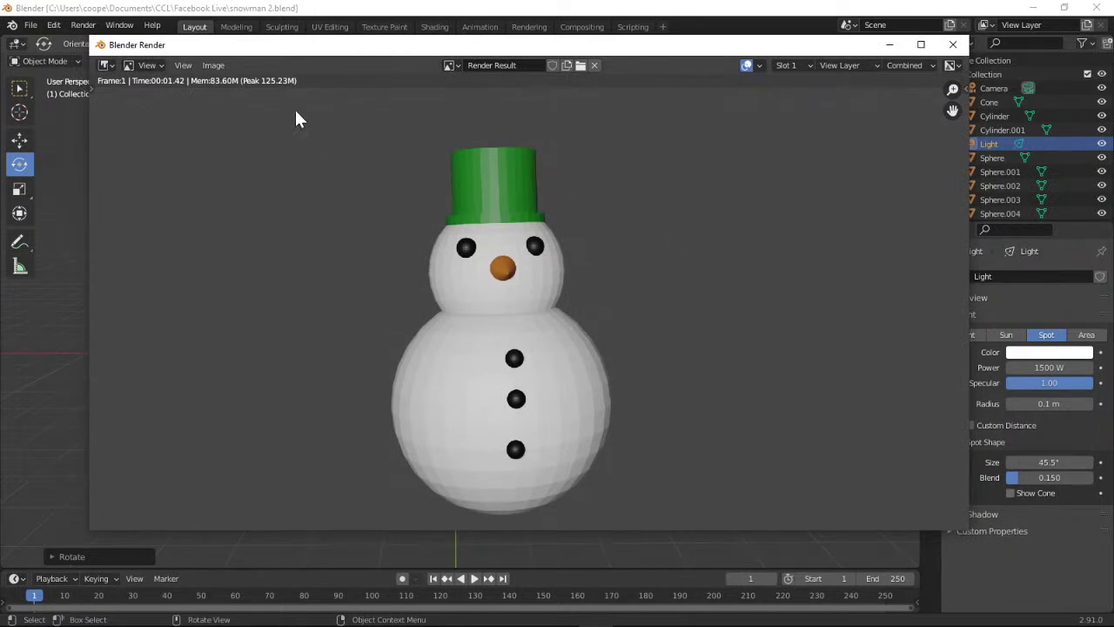
# Browse image formats in Save As, cancel without saving, and close the render window.
pyautogui.click(205, 69)
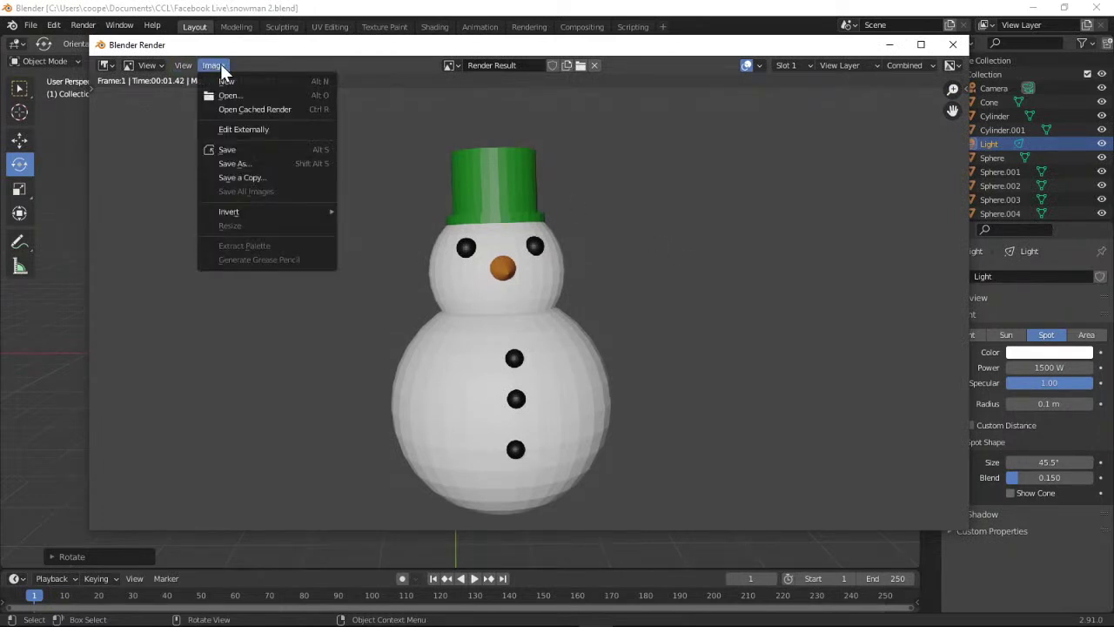
pyautogui.click(247, 166)
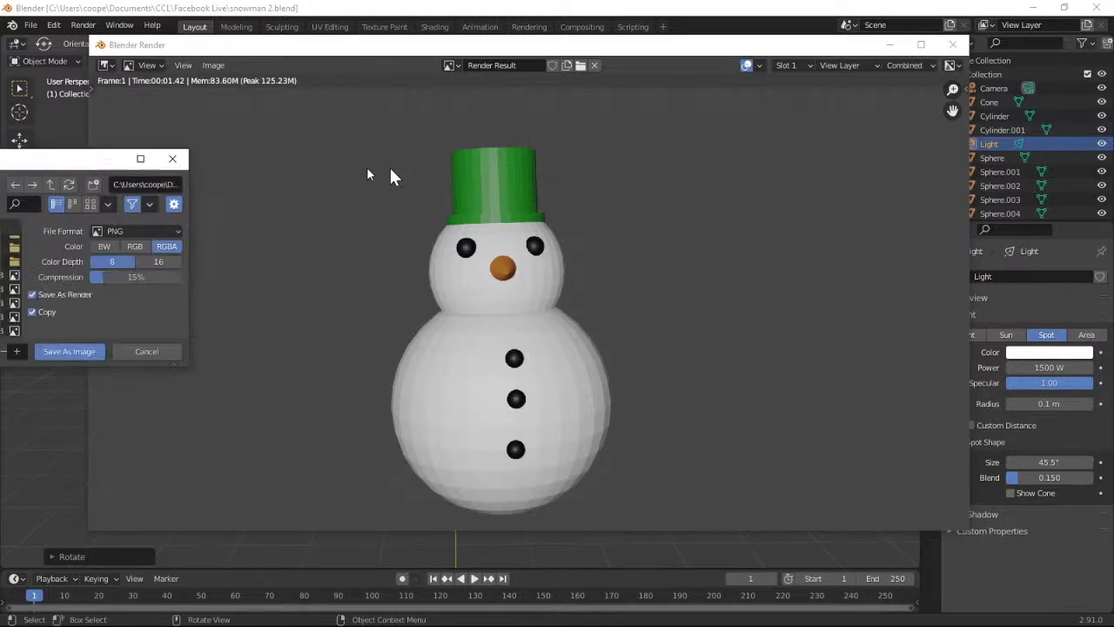
pyautogui.moveTo(673, 354); pyautogui.dragTo(823, 461)
pyautogui.click(812, 203)
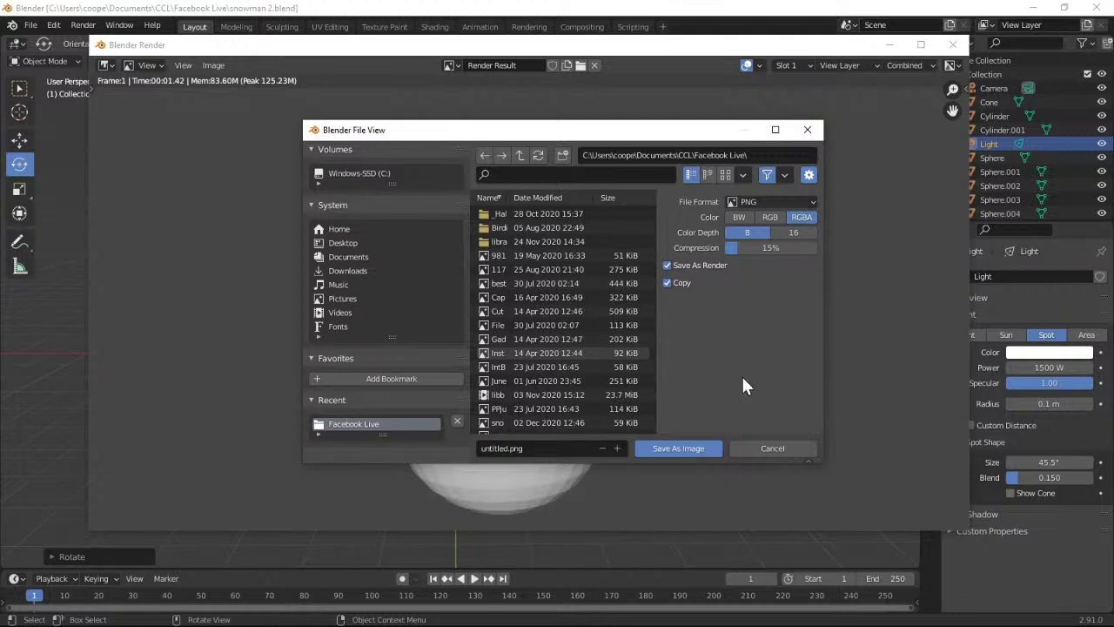
pyautogui.click(771, 449)
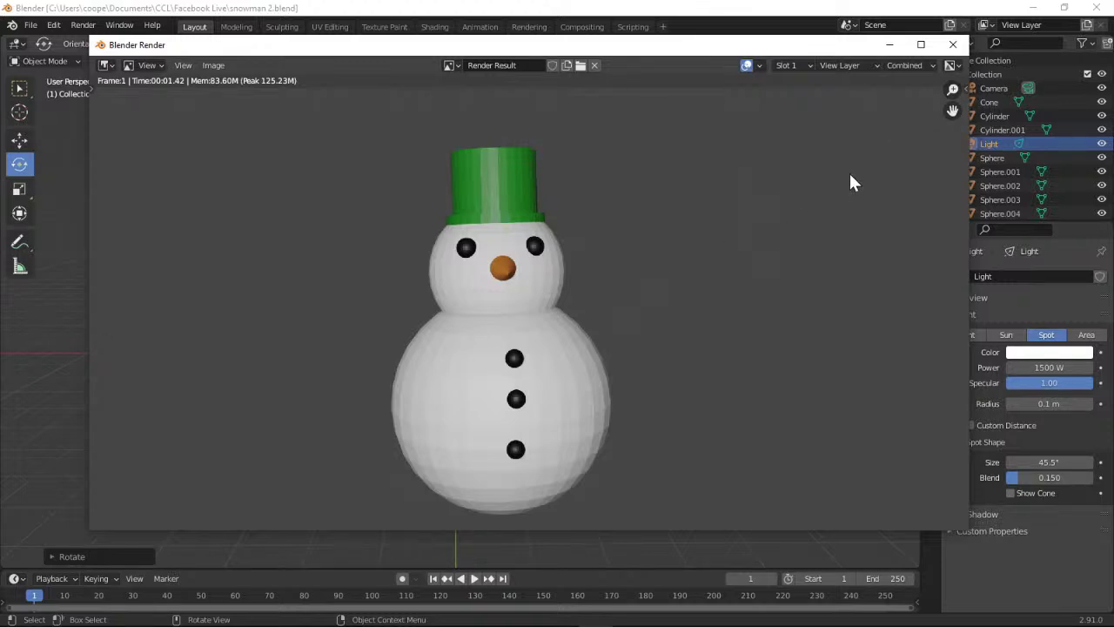
pyautogui.click(952, 44)
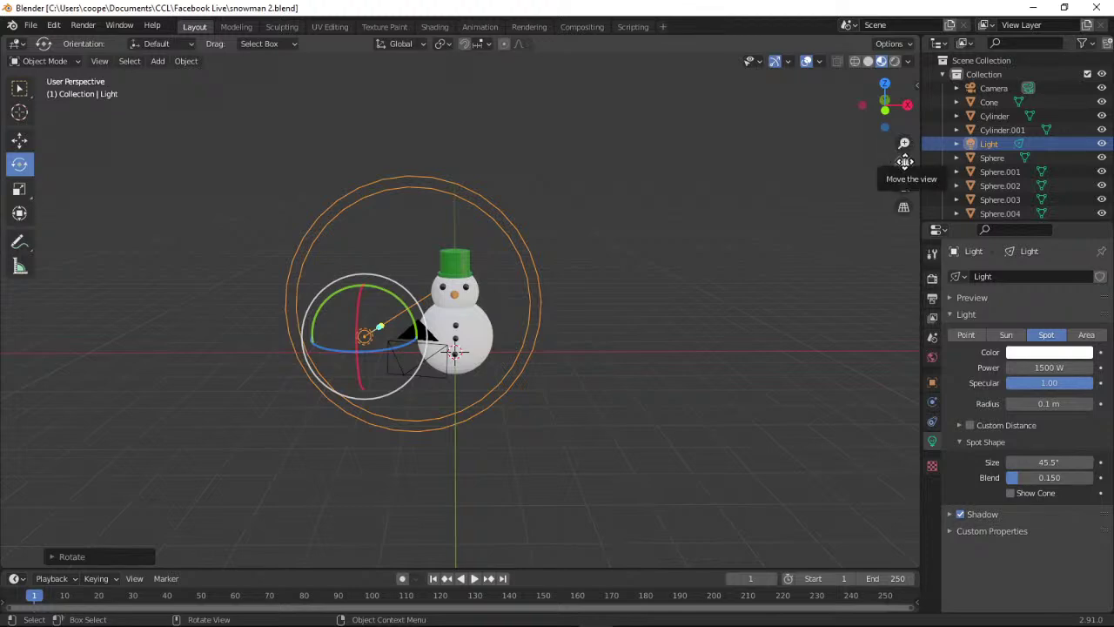
pyautogui.moveTo(904, 164); pyautogui.dragTo(898, 174)
pyautogui.moveTo(888, 103); pyautogui.dragTo(160, 107)
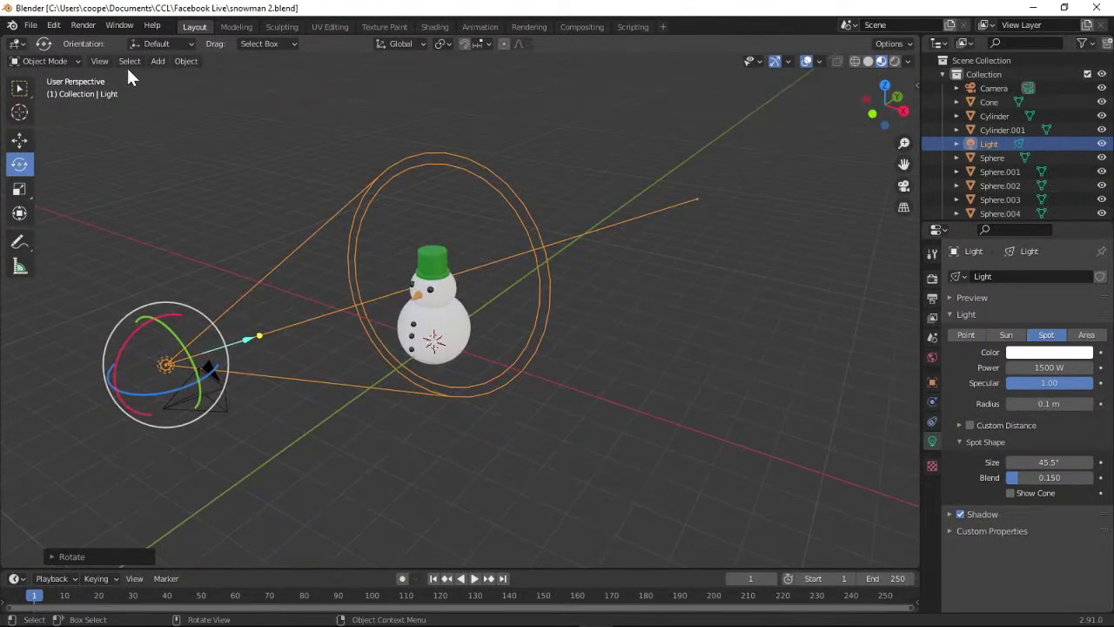
# Add a new cube to the snowman scene.
pyautogui.click(157, 61)
pyautogui.moveTo(200, 80)
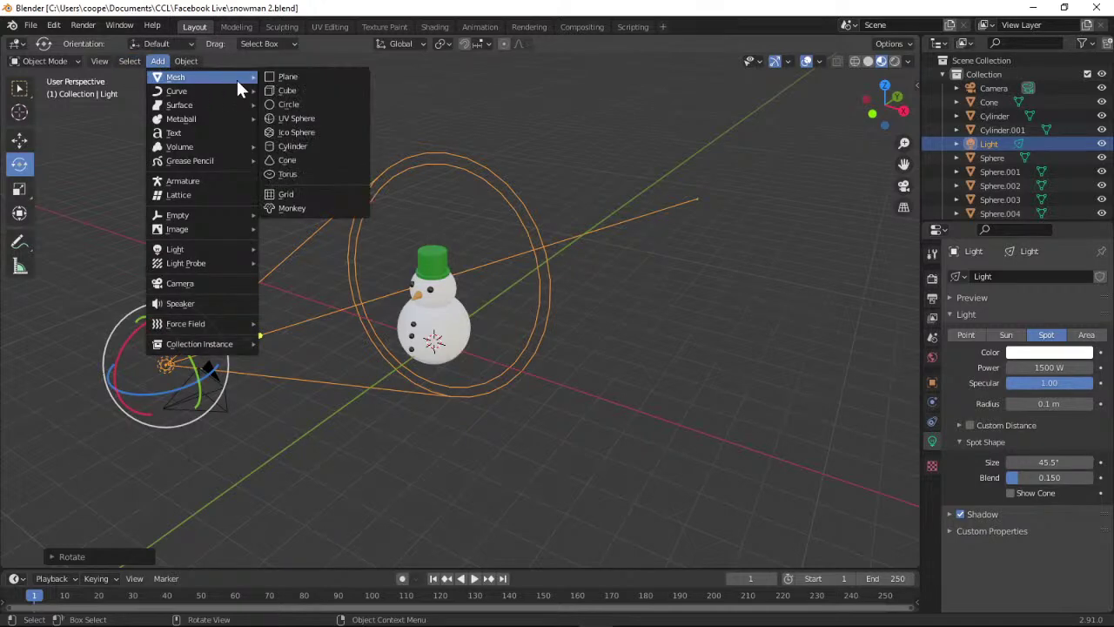
pyautogui.click(296, 90)
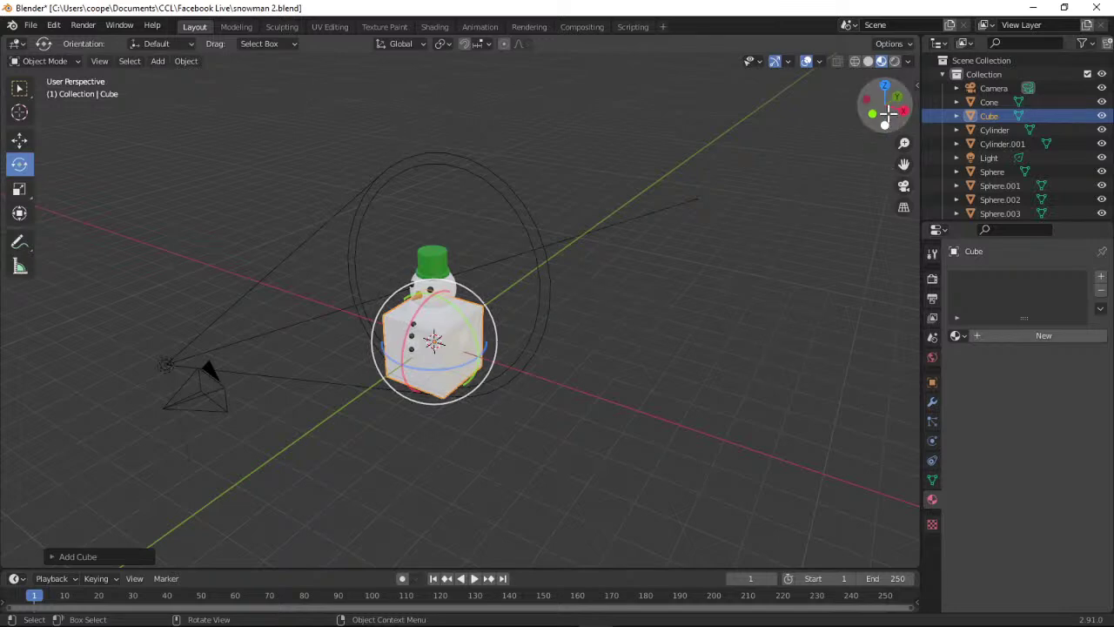
pyautogui.moveTo(887, 113); pyautogui.dragTo(828, 148)
pyautogui.moveTo(884, 104); pyautogui.dragTo(879, 107)
# Slide the cube sideways away from the snowman and adjust its height along Z.
pyautogui.click(19, 141)
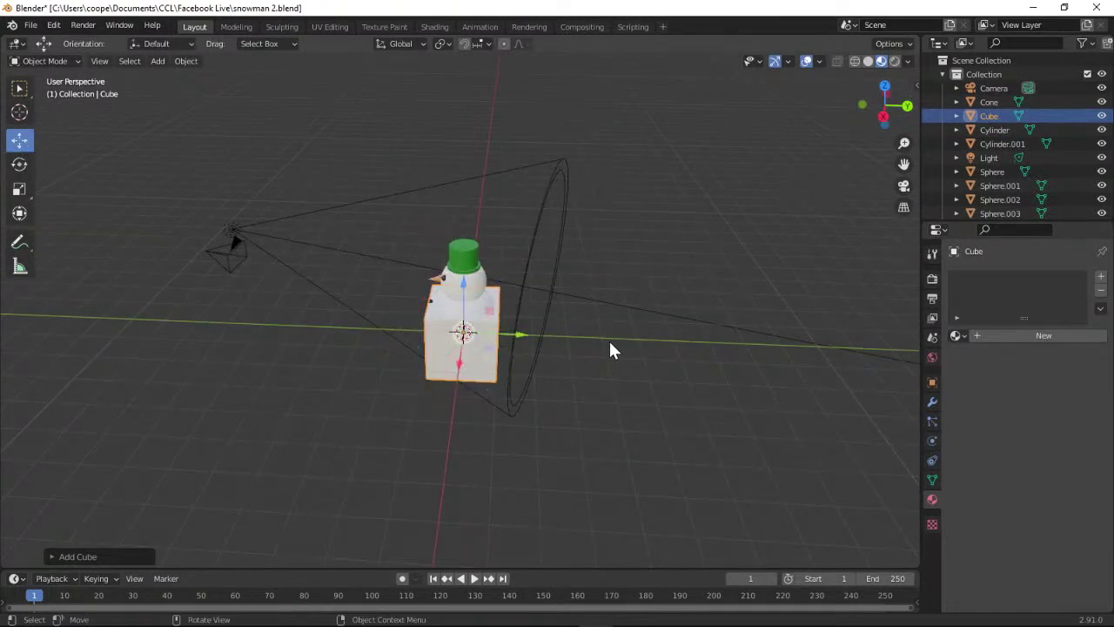
pyautogui.moveTo(516, 335); pyautogui.dragTo(844, 350)
pyautogui.moveTo(885, 110); pyautogui.dragTo(160, 151)
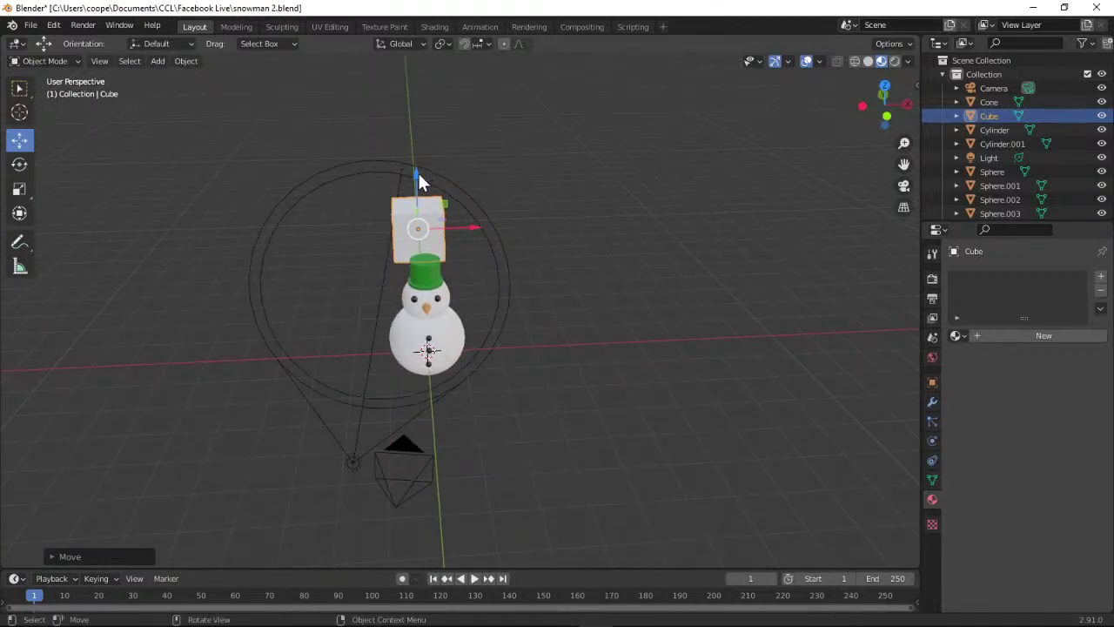
pyautogui.moveTo(417, 180); pyautogui.dragTo(426, 144)
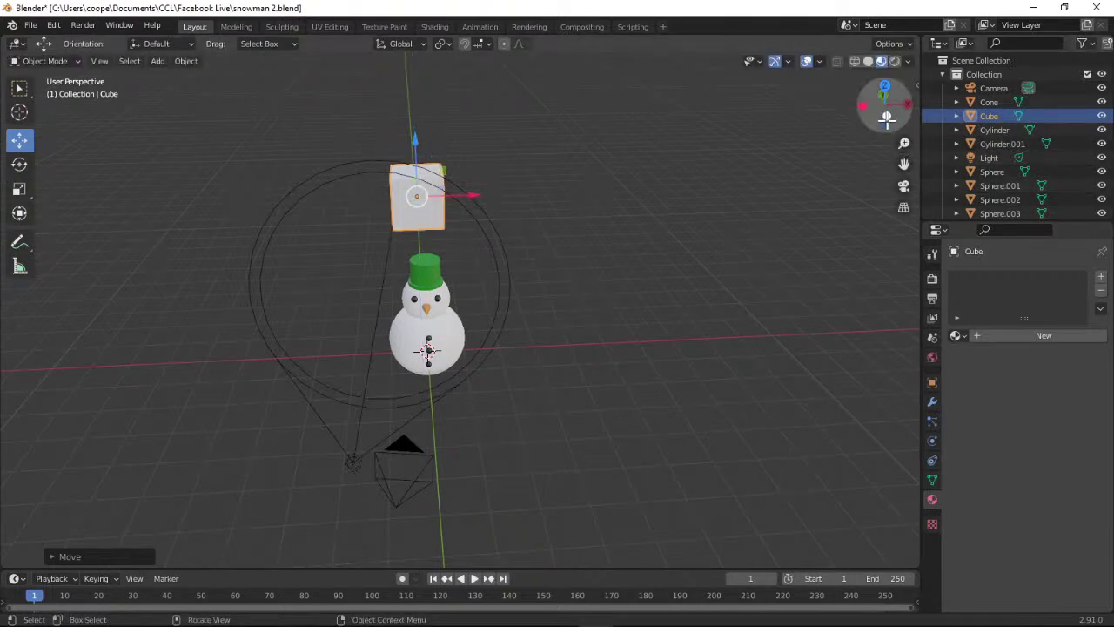
pyautogui.moveTo(888, 122); pyautogui.dragTo(901, 107)
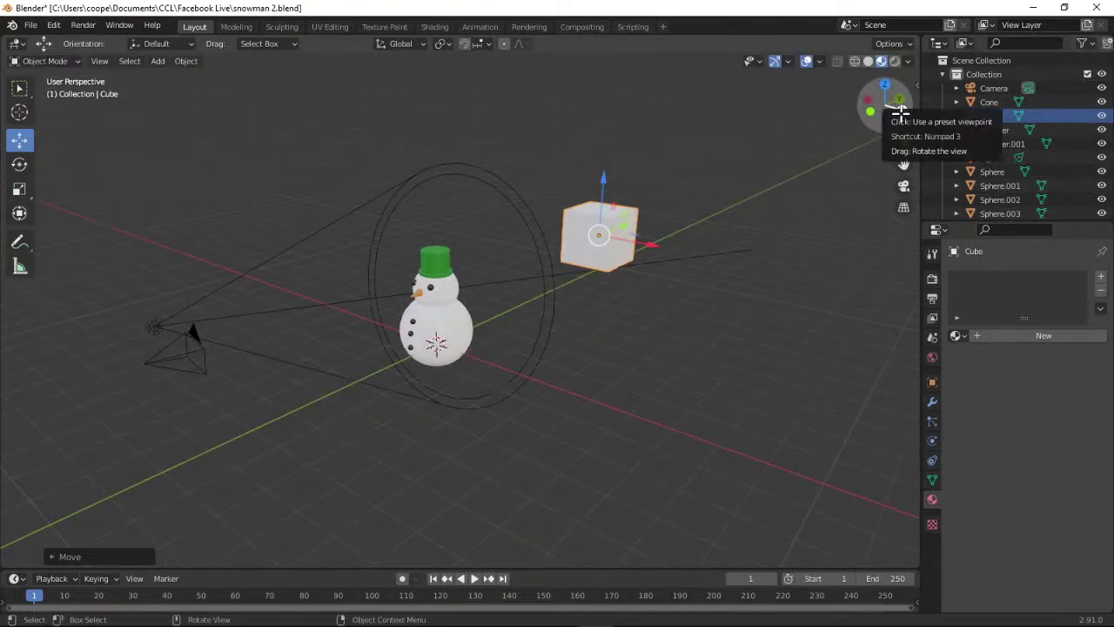
pyautogui.click(902, 107)
pyautogui.click(906, 106)
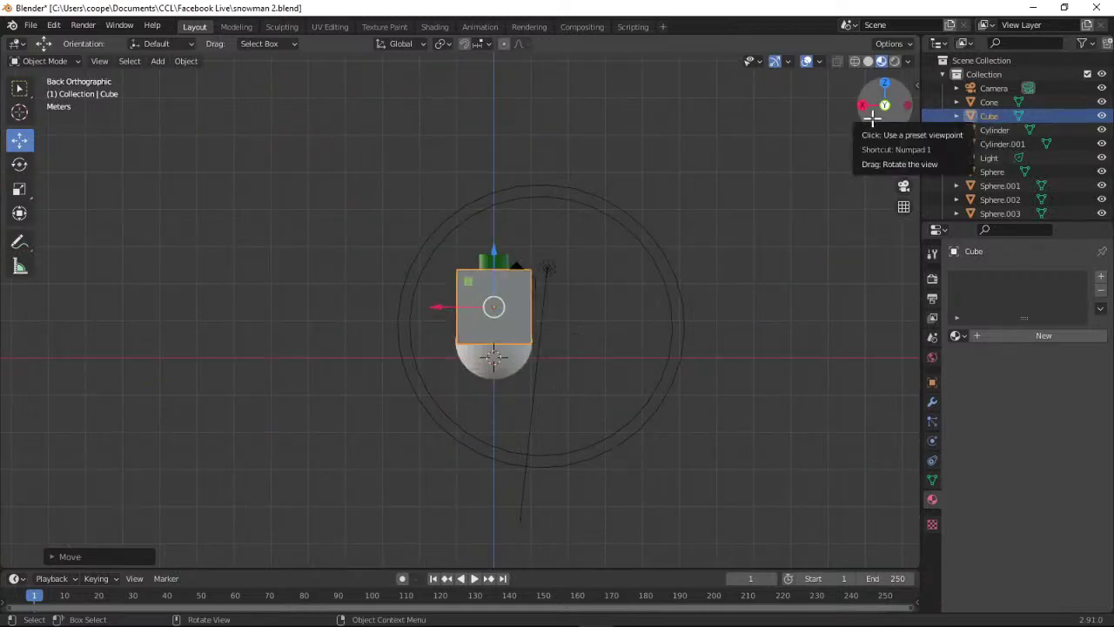
pyautogui.moveTo(879, 106); pyautogui.dragTo(850, 116)
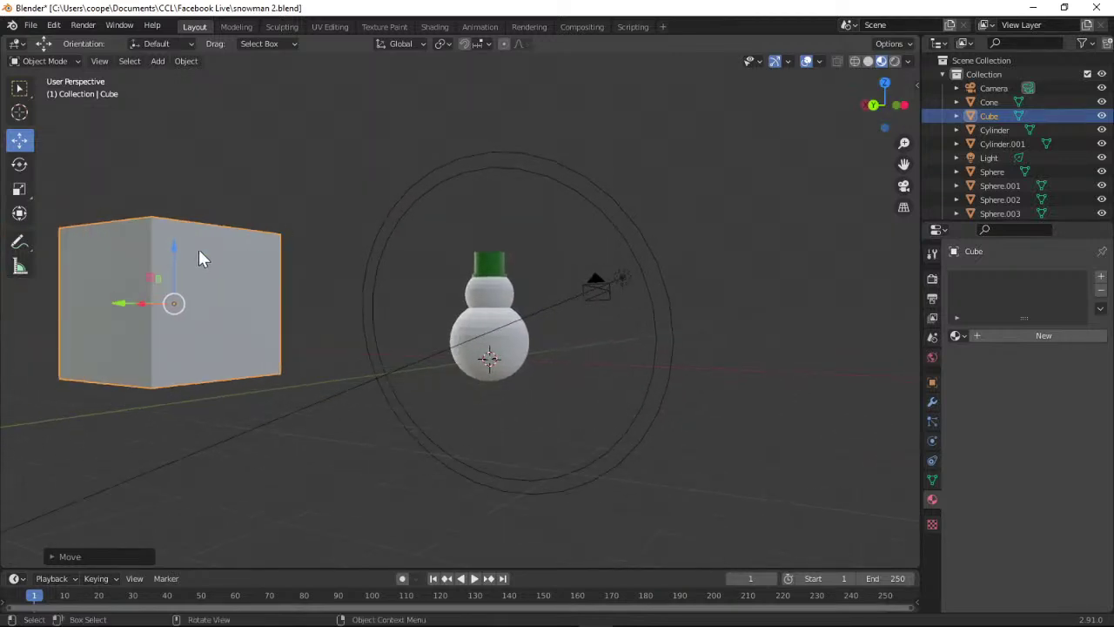
pyautogui.moveTo(176, 247); pyautogui.dragTo(192, 303)
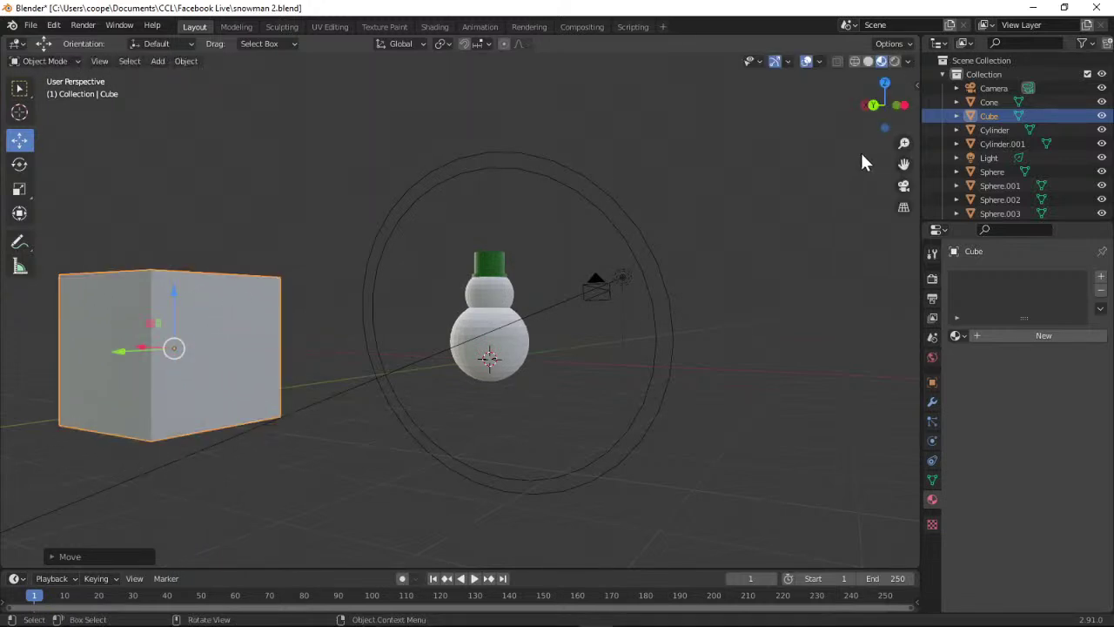
pyautogui.moveTo(875, 113); pyautogui.dragTo(874, 178)
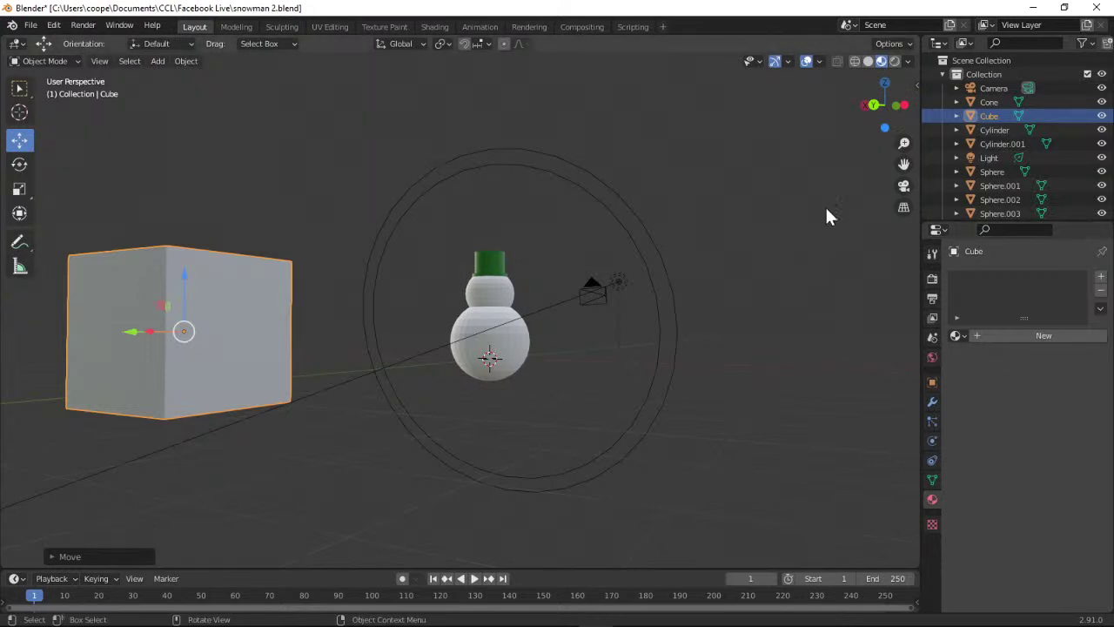
pyautogui.moveTo(870, 120)
pyautogui.mouseDown()
pyautogui.moveTo(892, 139)
pyautogui.moveTo(927, 120)
pyautogui.moveTo(910, 100)
pyautogui.moveTo(870, 113)
pyautogui.mouseUp()
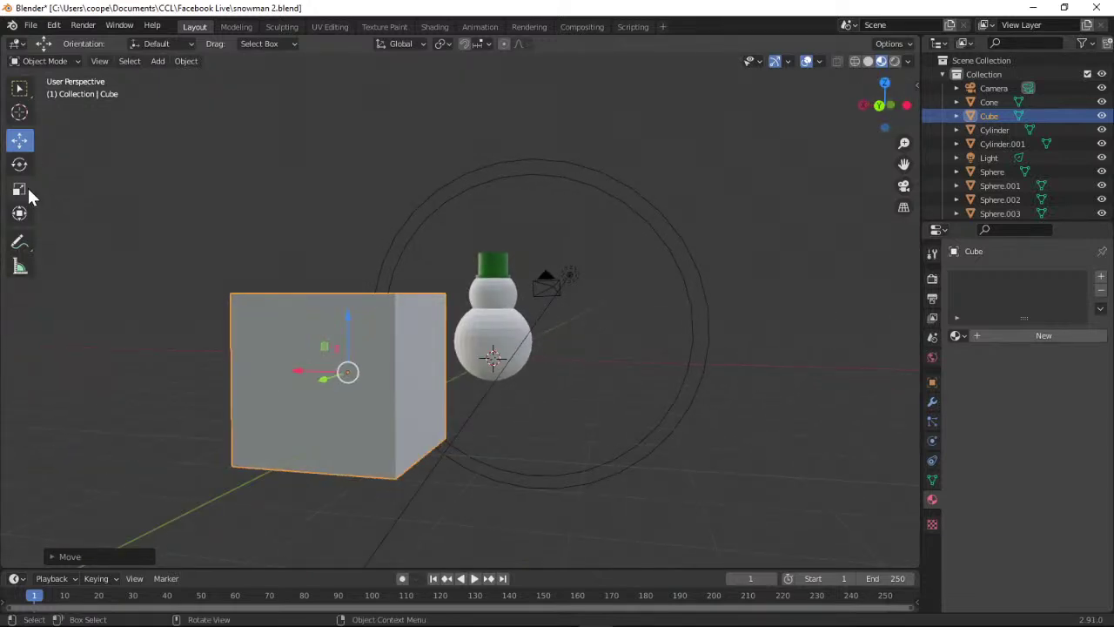
# Scale the cube up to about twice its original size.
pyautogui.click(18, 192)
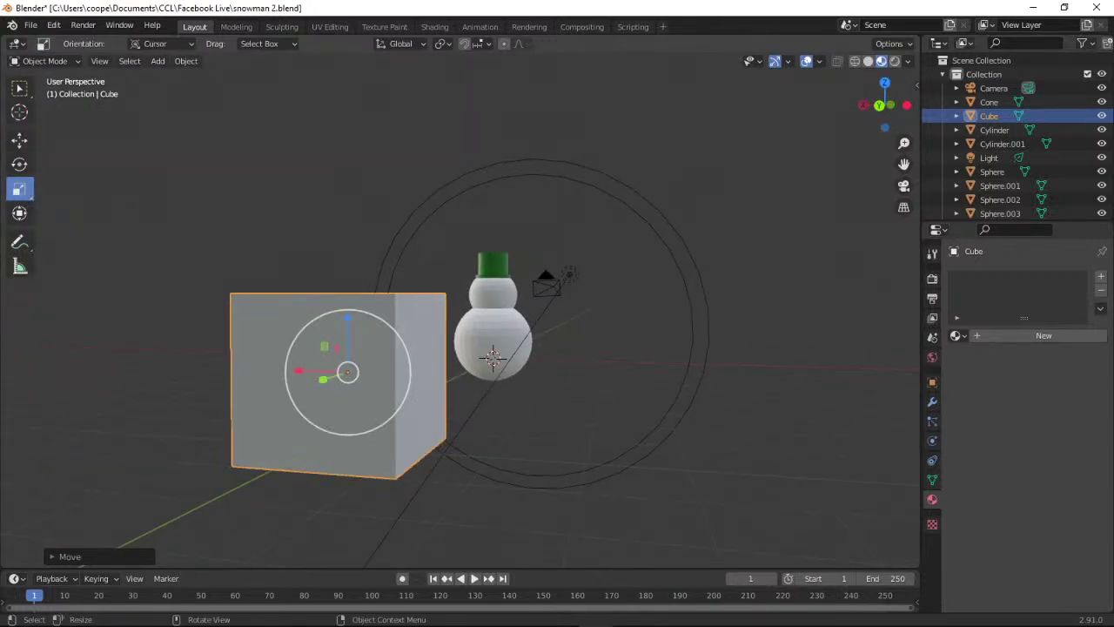
pyautogui.press('s')
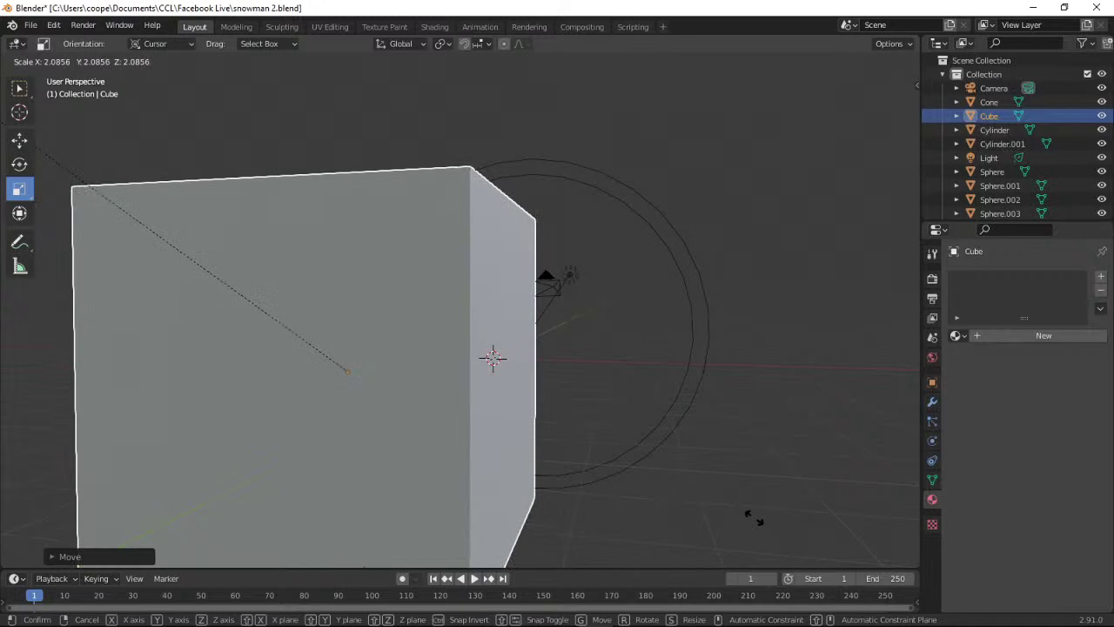
pyautogui.click(756, 524)
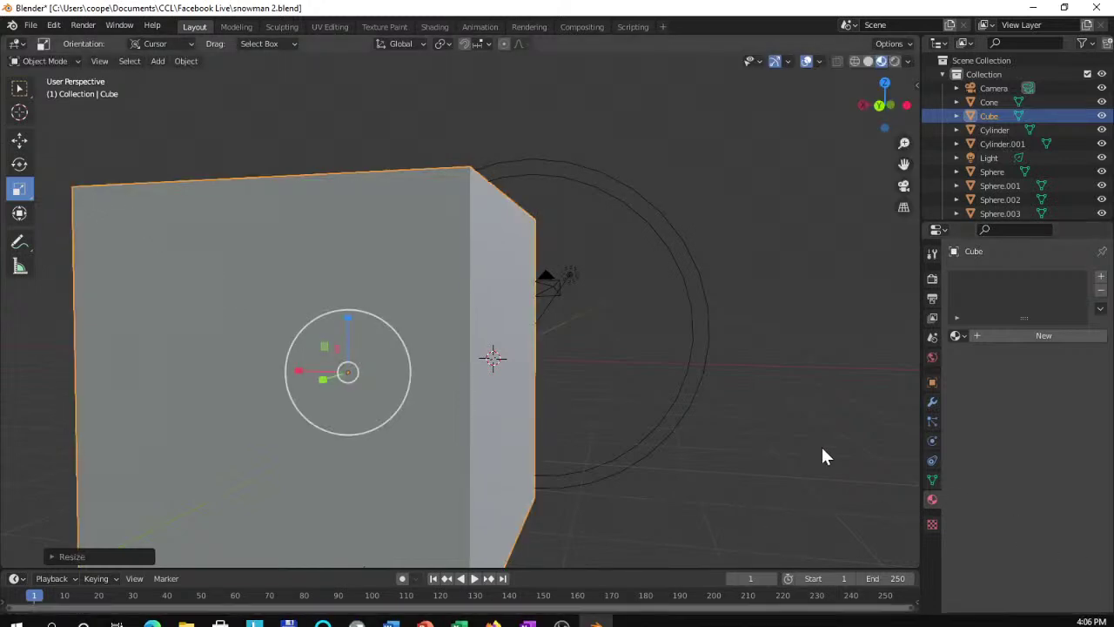
pyautogui.moveTo(903, 143); pyautogui.dragTo(904, 174)
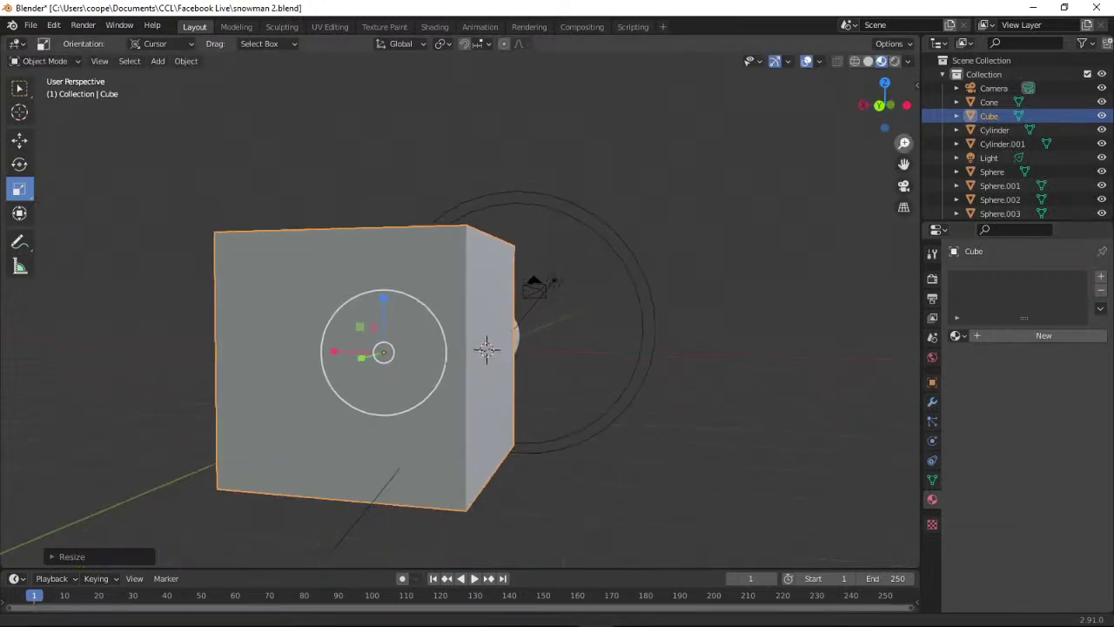
pyautogui.moveTo(884, 104); pyautogui.dragTo(907, 104)
# Raise the cube about 1.4 m in Right view so its base rests on the ground.
pyautogui.click(885, 84)
pyautogui.press('KP_3')
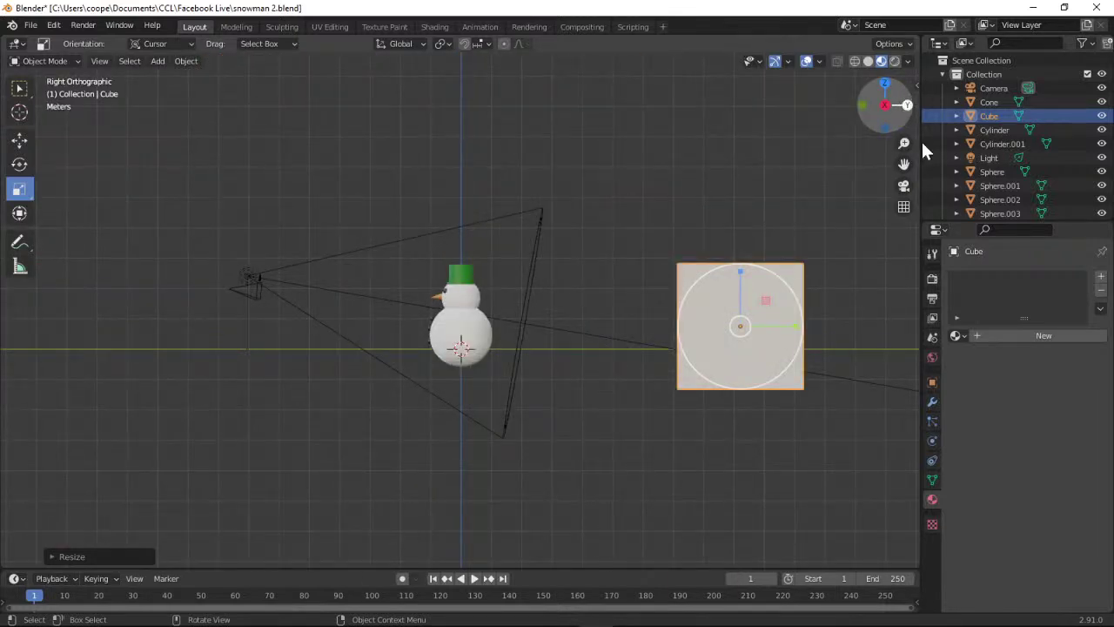
pyautogui.click(20, 142)
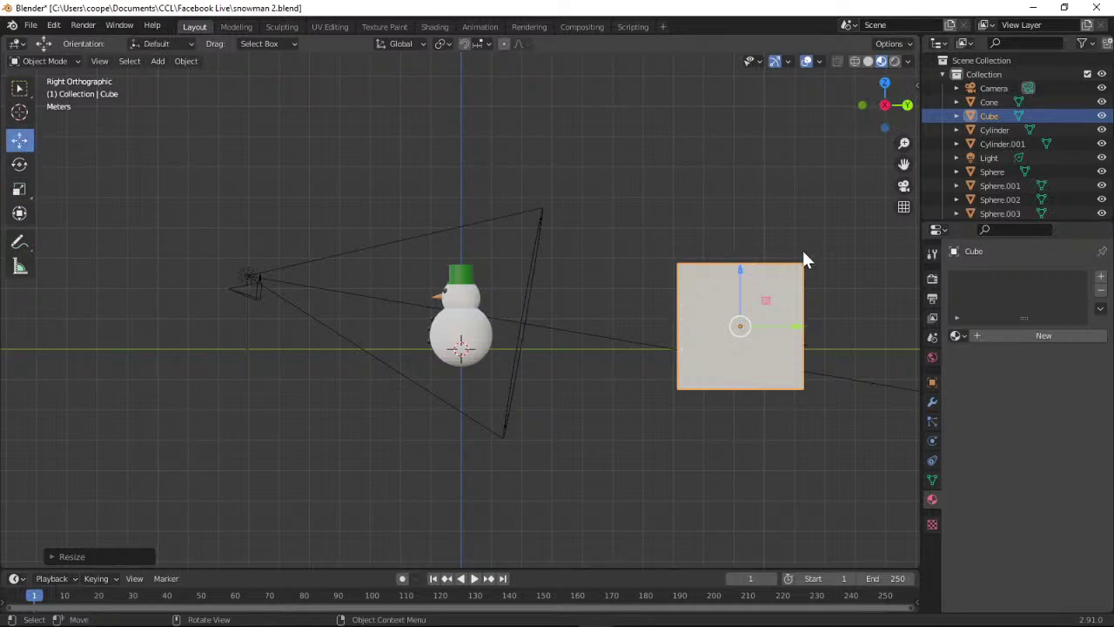
pyautogui.moveTo(739, 273); pyautogui.dragTo(734, 230)
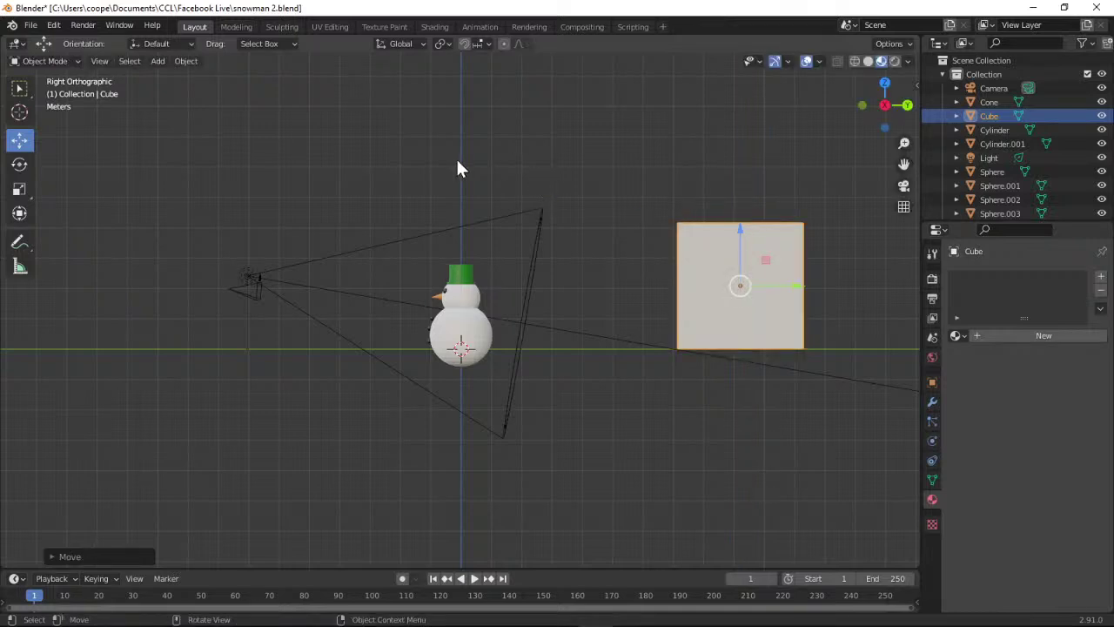
# Show the Mesh submenu of the Add menu with its list of shapes.
pyautogui.click(158, 61)
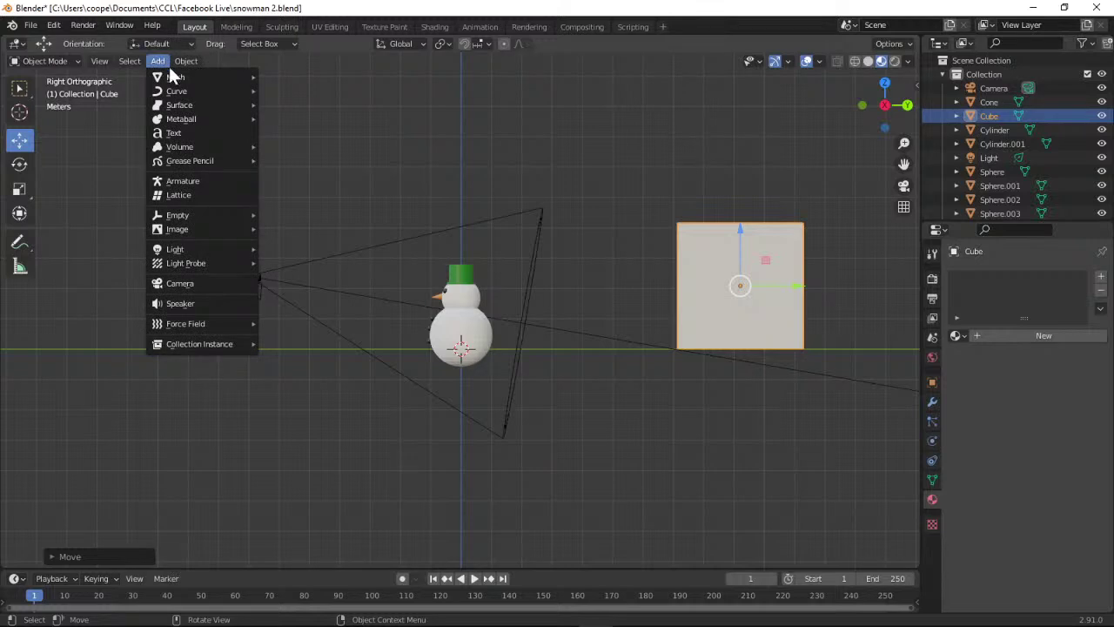
pyautogui.moveTo(182, 75)
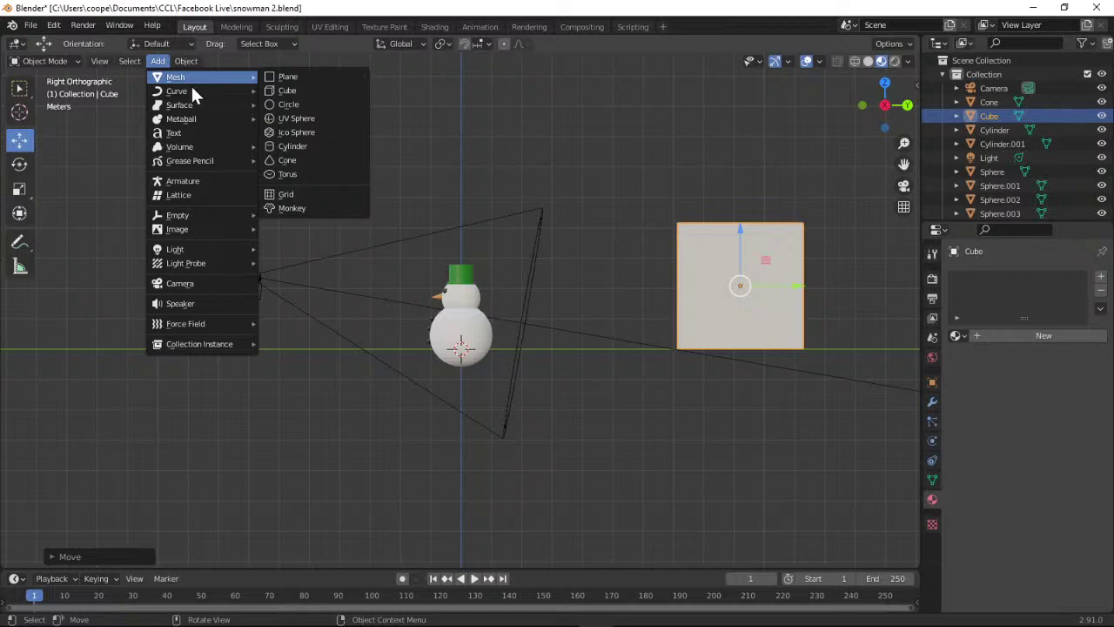
pyautogui.moveTo(195, 96)
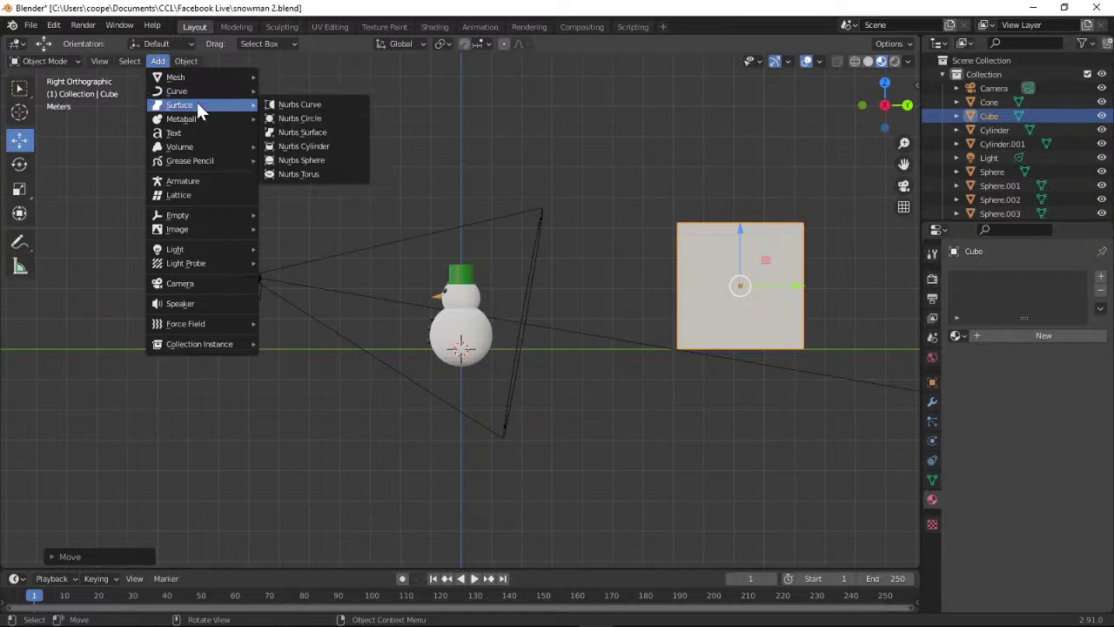
pyautogui.moveTo(222, 127)
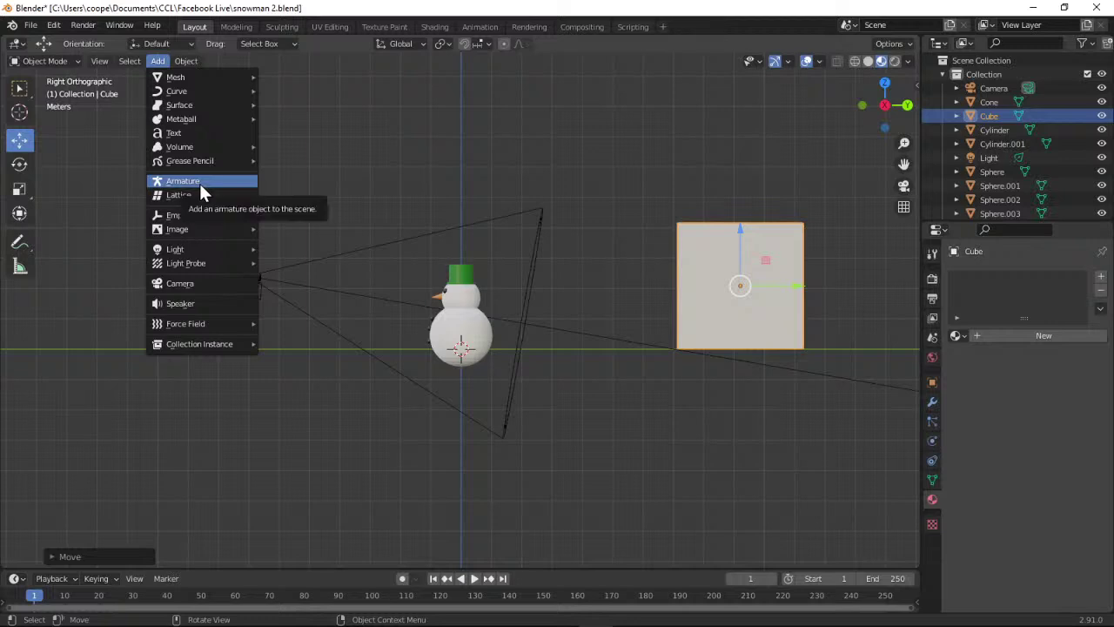
pyautogui.moveTo(199, 238)
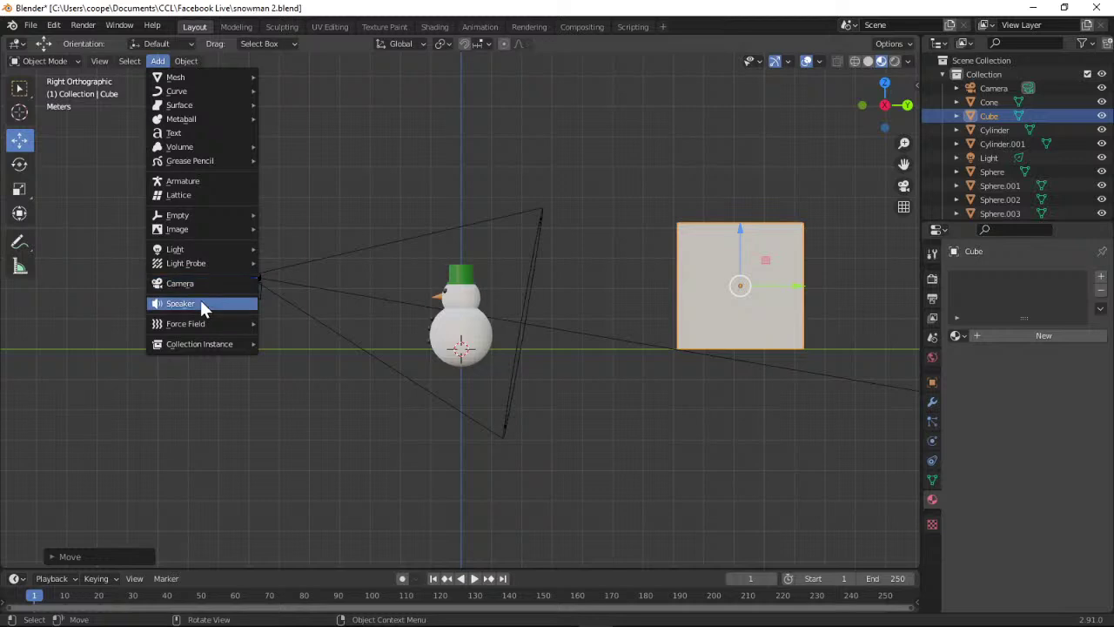
pyautogui.moveTo(198, 328)
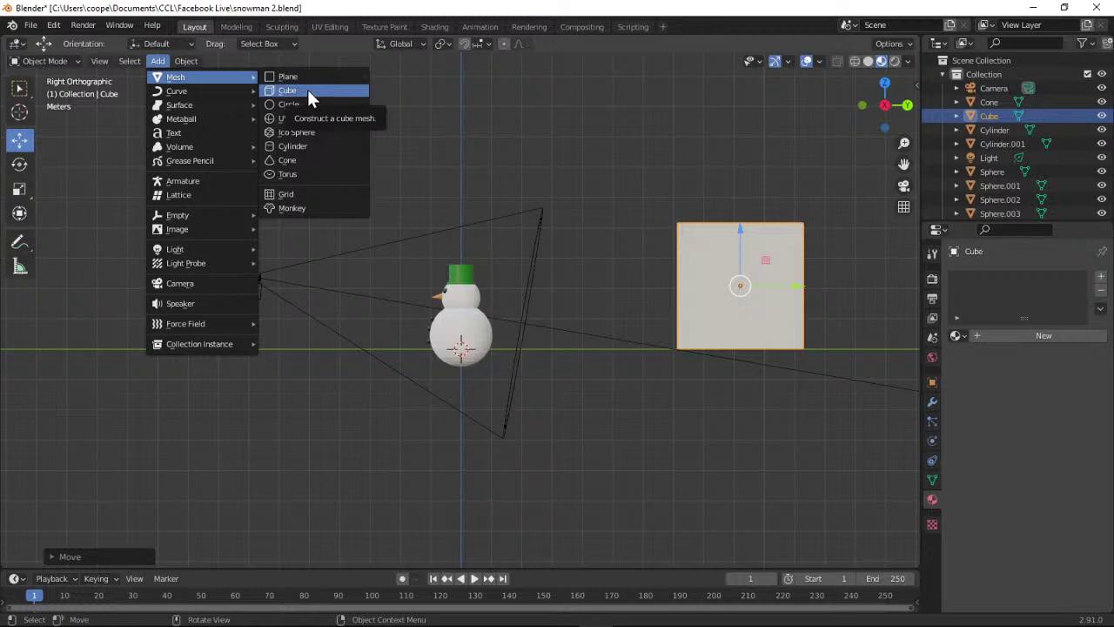
# Add a second cube and position it centred above the house block.
pyautogui.click(308, 88)
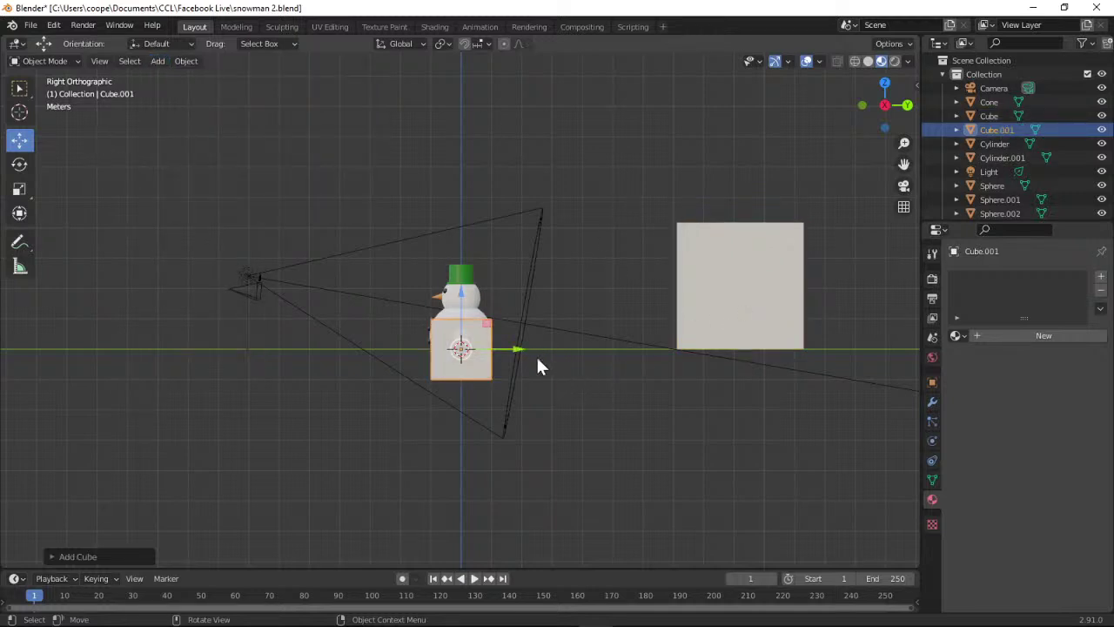
pyautogui.moveTo(521, 348); pyautogui.dragTo(808, 348)
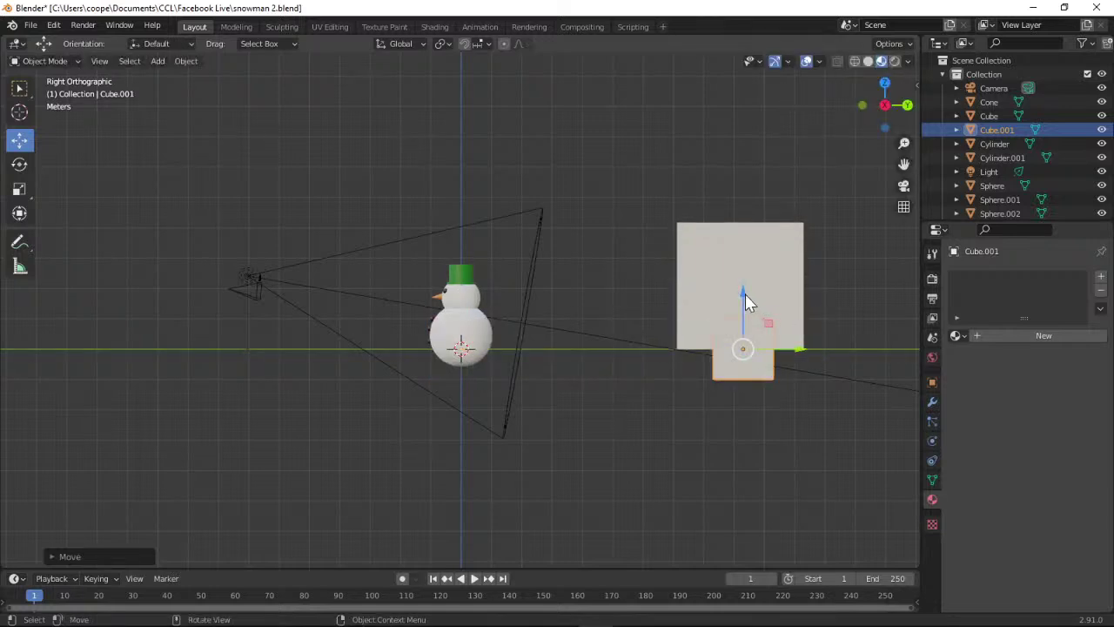
pyautogui.moveTo(745, 293); pyautogui.dragTo(742, 130)
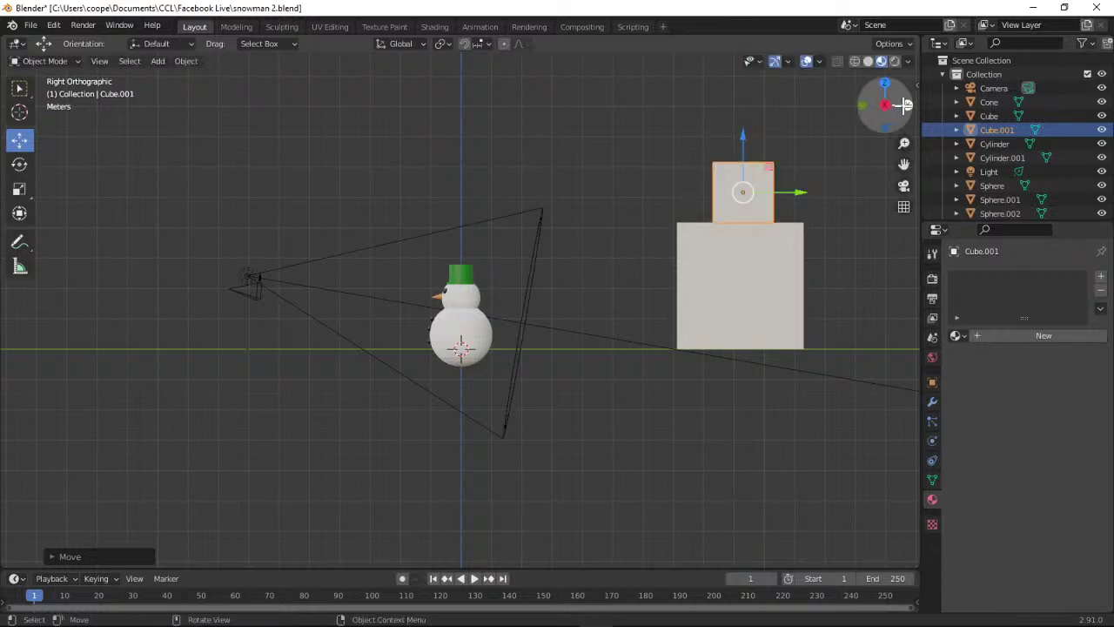
pyautogui.click(903, 104)
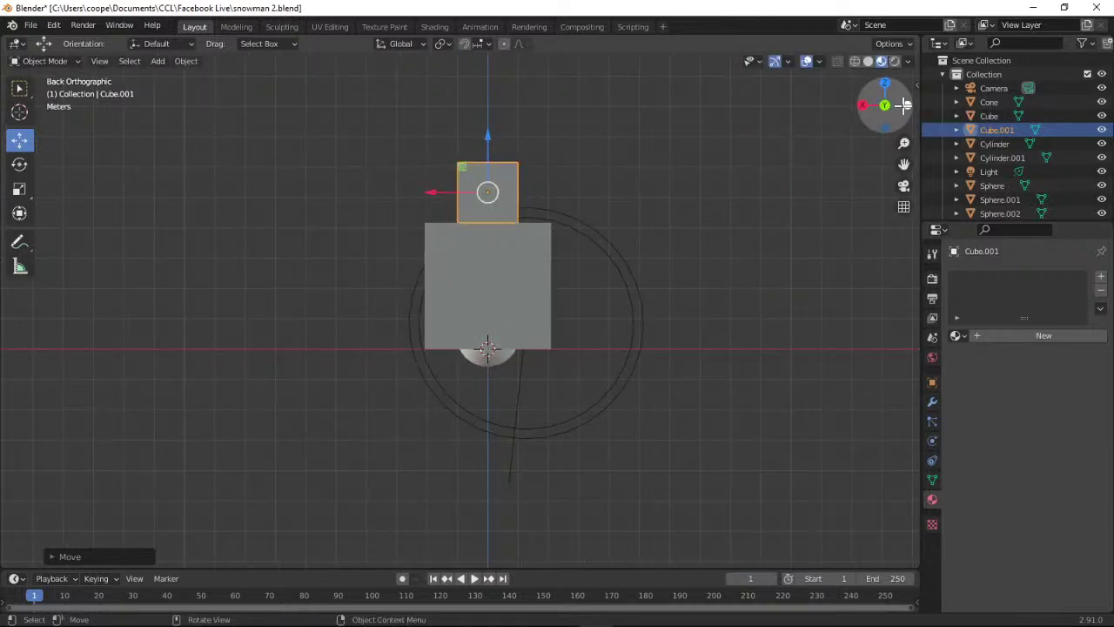
pyautogui.click(903, 105)
pyautogui.click(905, 104)
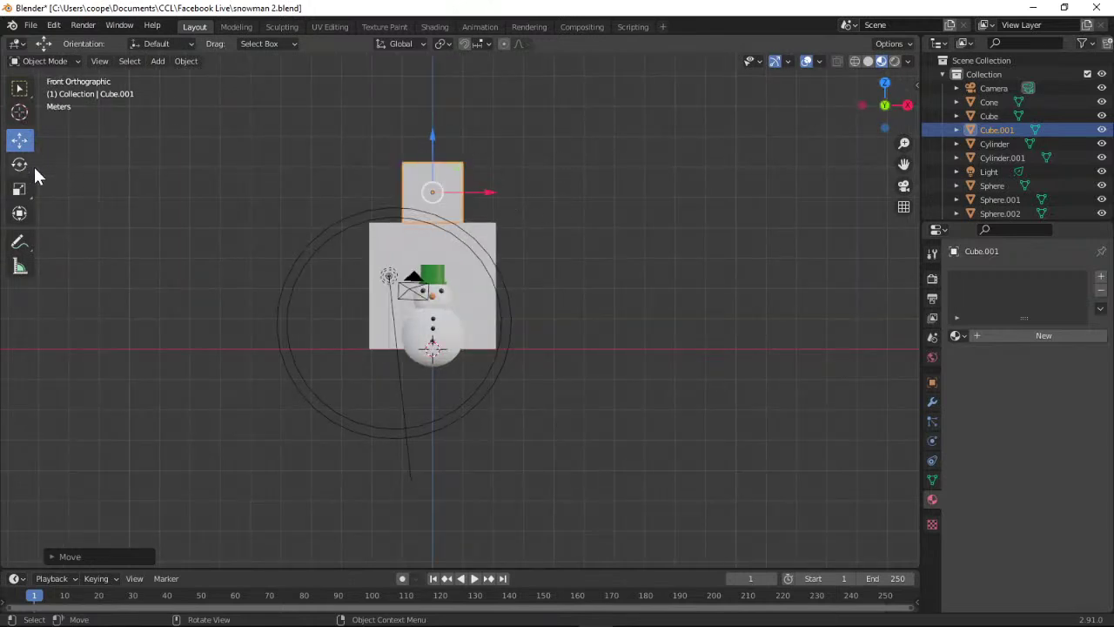
pyautogui.click(20, 189)
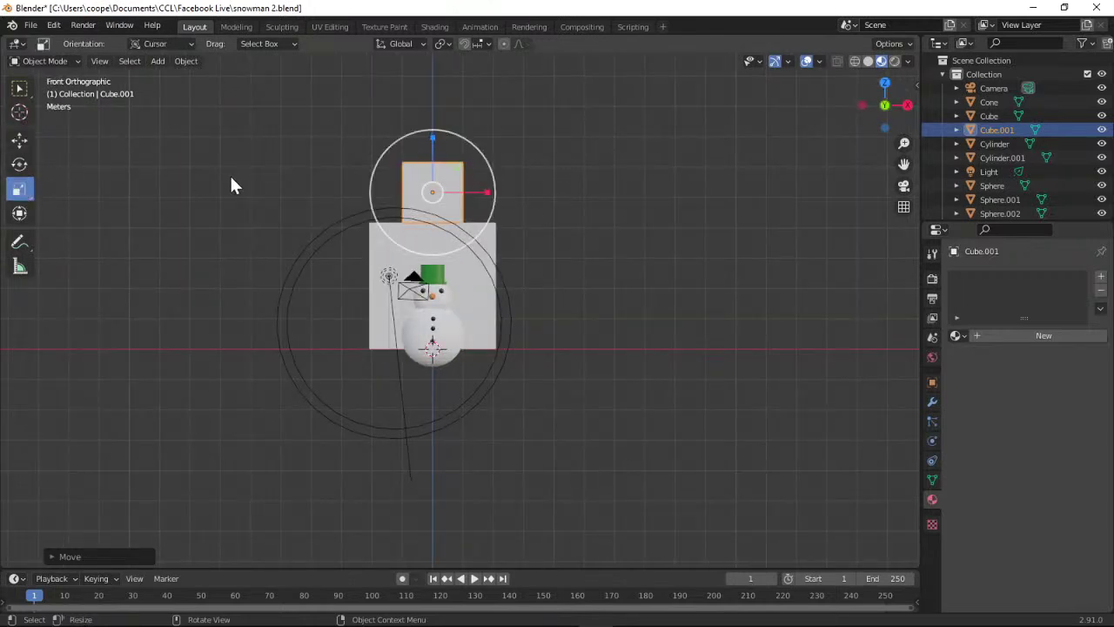
# Enlarge the second cube, tilt it about 45° corner-up, and lower it onto the house.
pyautogui.press('s')
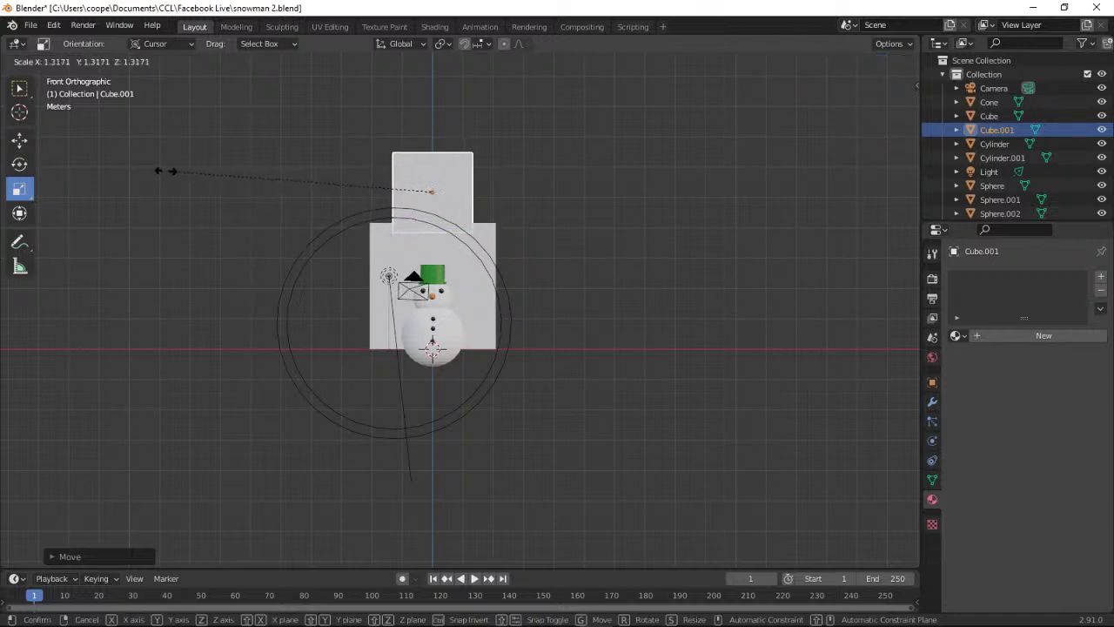
pyautogui.click(111, 164)
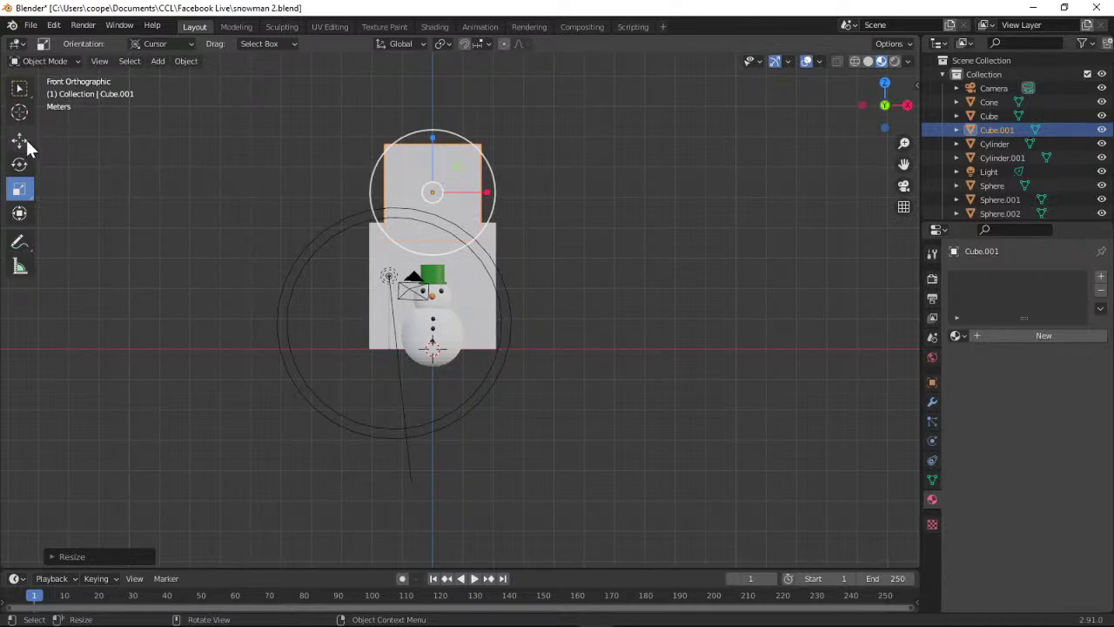
pyautogui.click(19, 163)
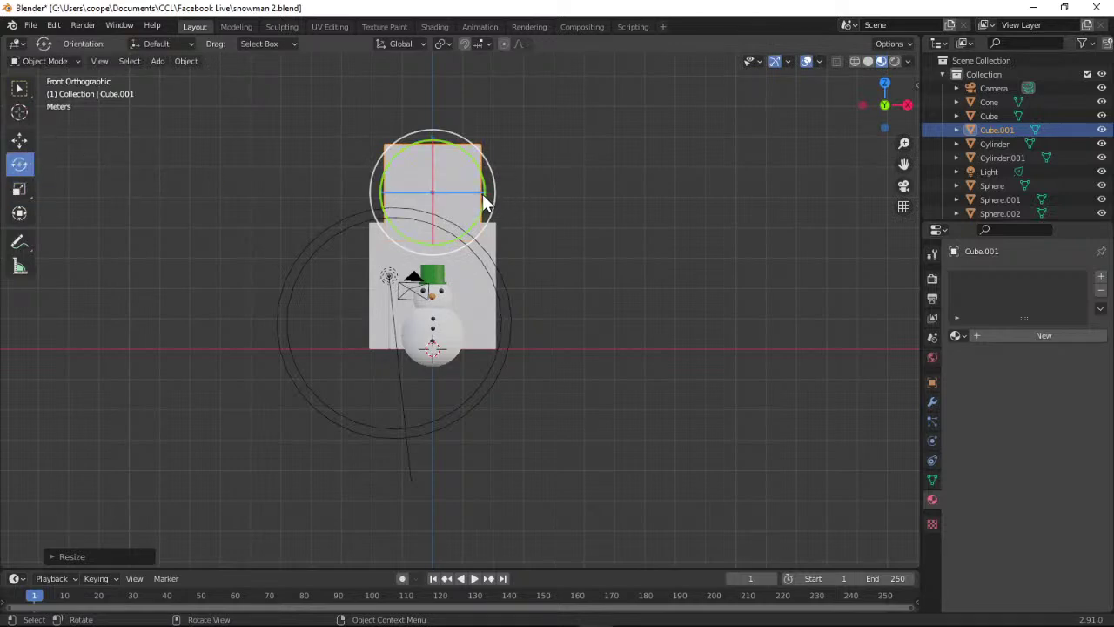
pyautogui.moveTo(485, 195); pyautogui.dragTo(467, 167)
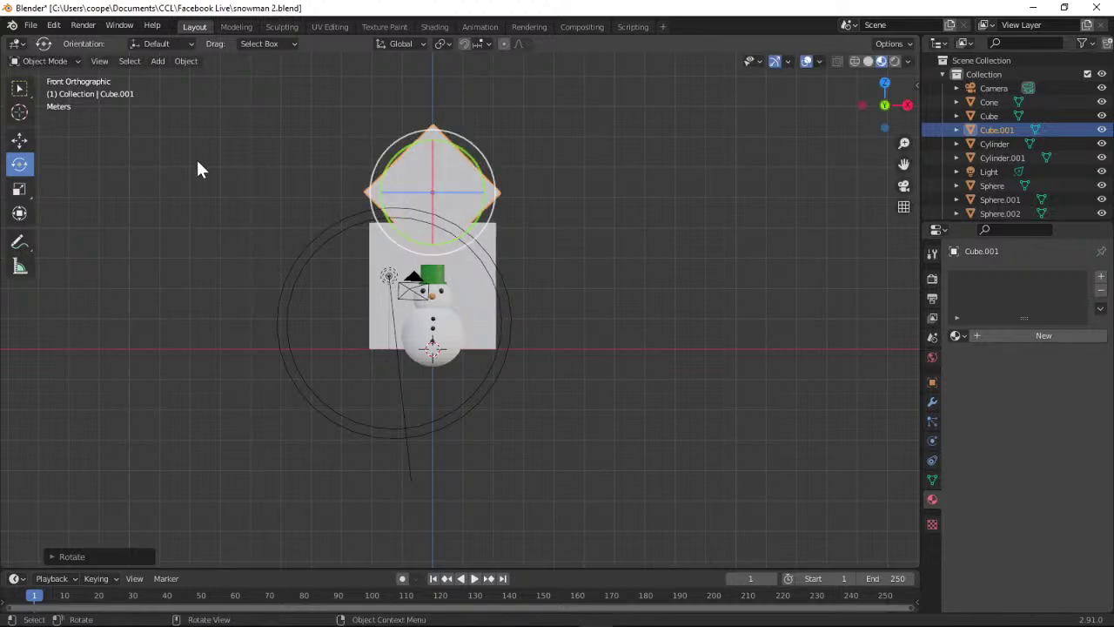
pyautogui.click(25, 140)
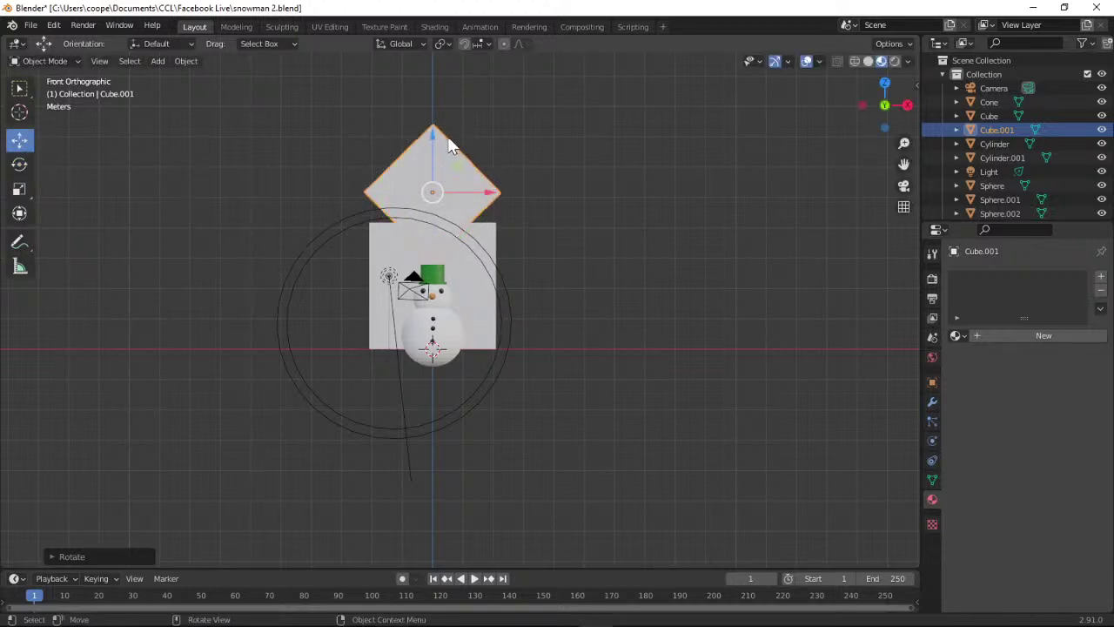
pyautogui.moveTo(433, 138); pyautogui.dragTo(436, 167)
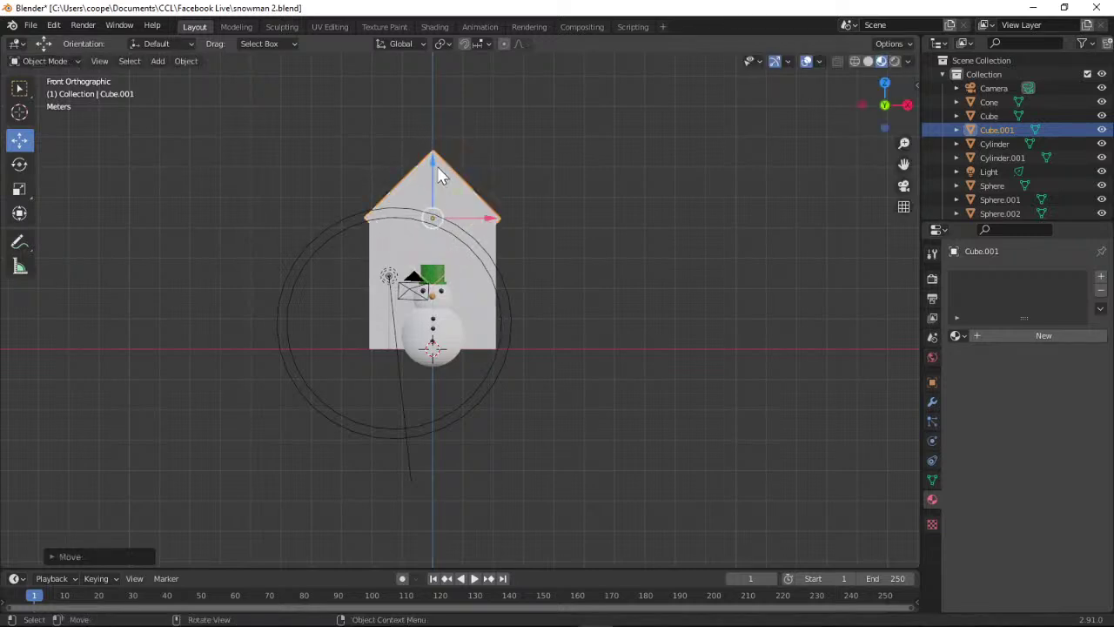
# Rescale the roof cube and line it up with the house's depth.
pyautogui.click(906, 105)
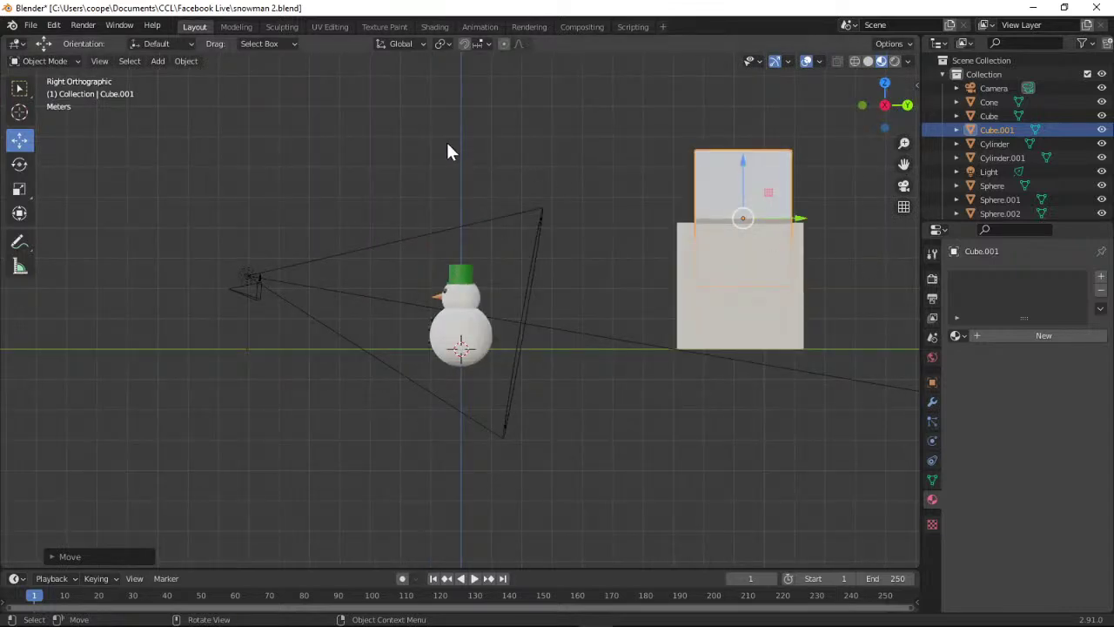
pyautogui.click(19, 188)
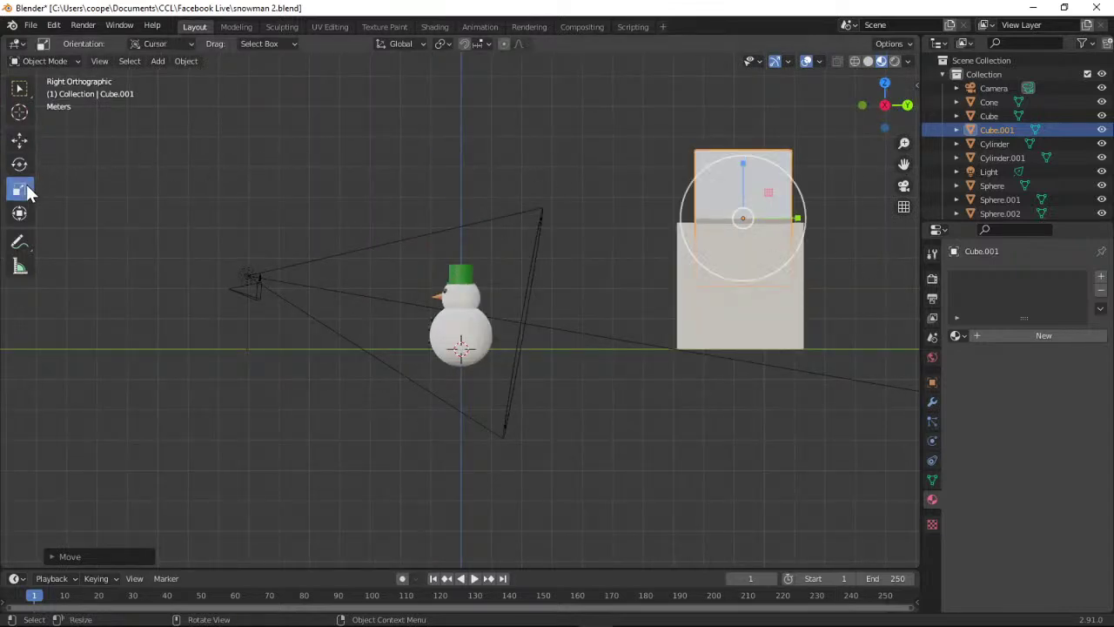
pyautogui.press('s')
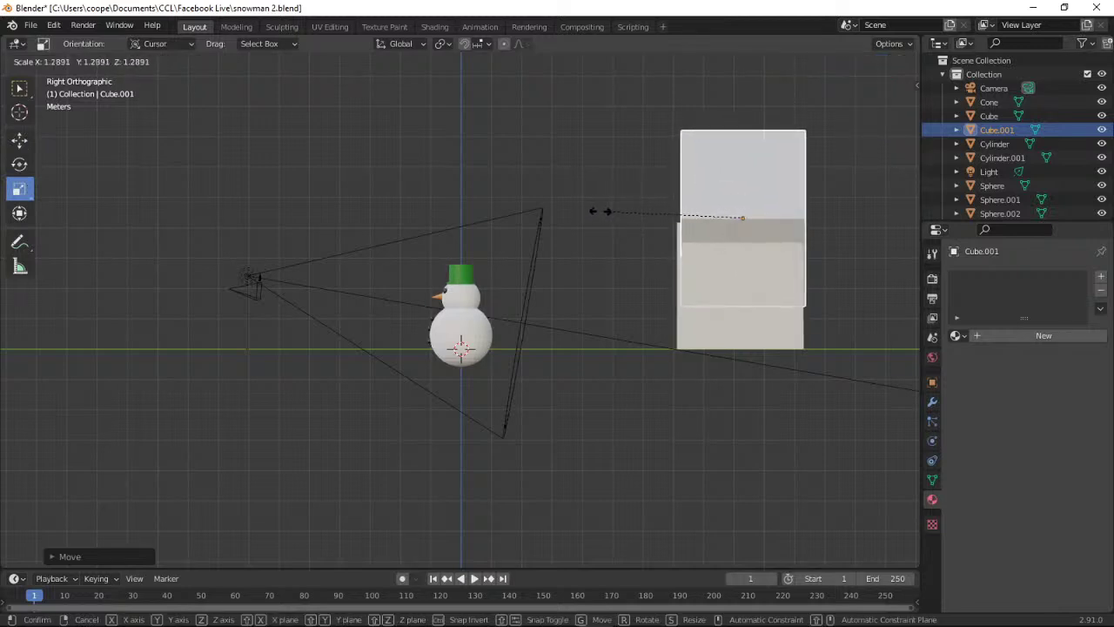
pyautogui.click(595, 210)
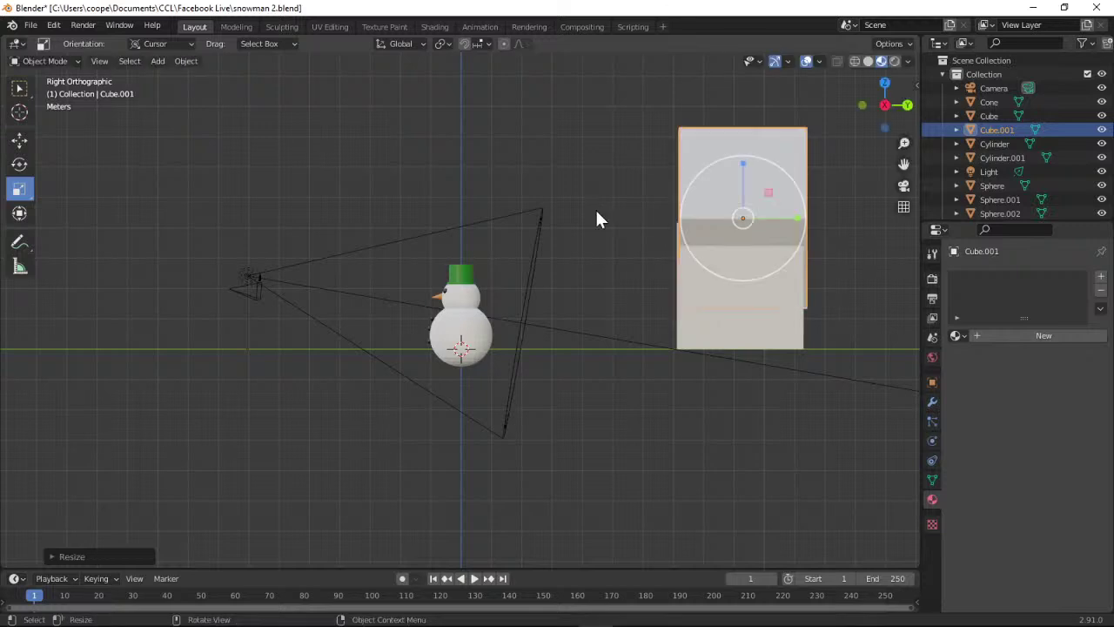
pyautogui.hotkey('shift', 'space')
pyautogui.press('g')
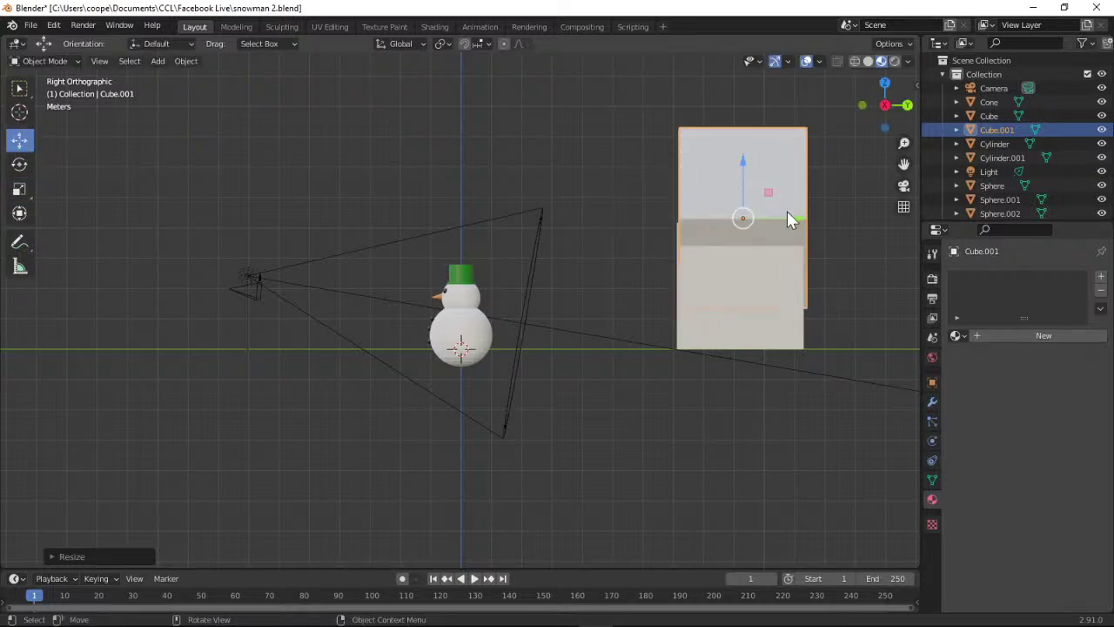
pyautogui.moveTo(797, 217); pyautogui.dragTo(792, 220)
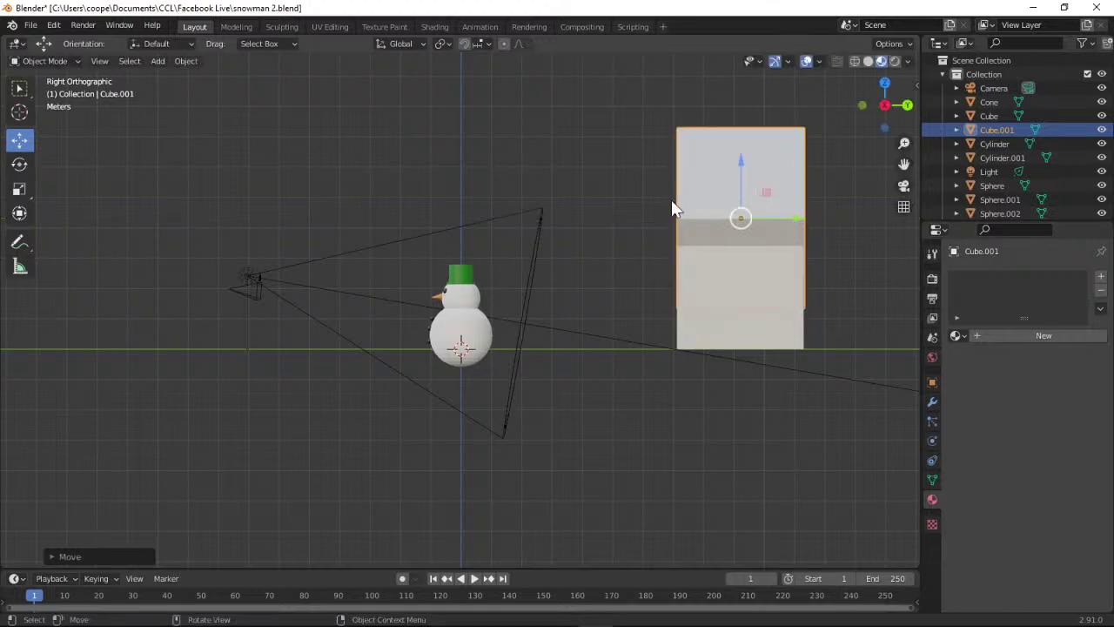
# Check the roof from several views, deselect it, and return to a perspective view.
pyautogui.click(883, 105)
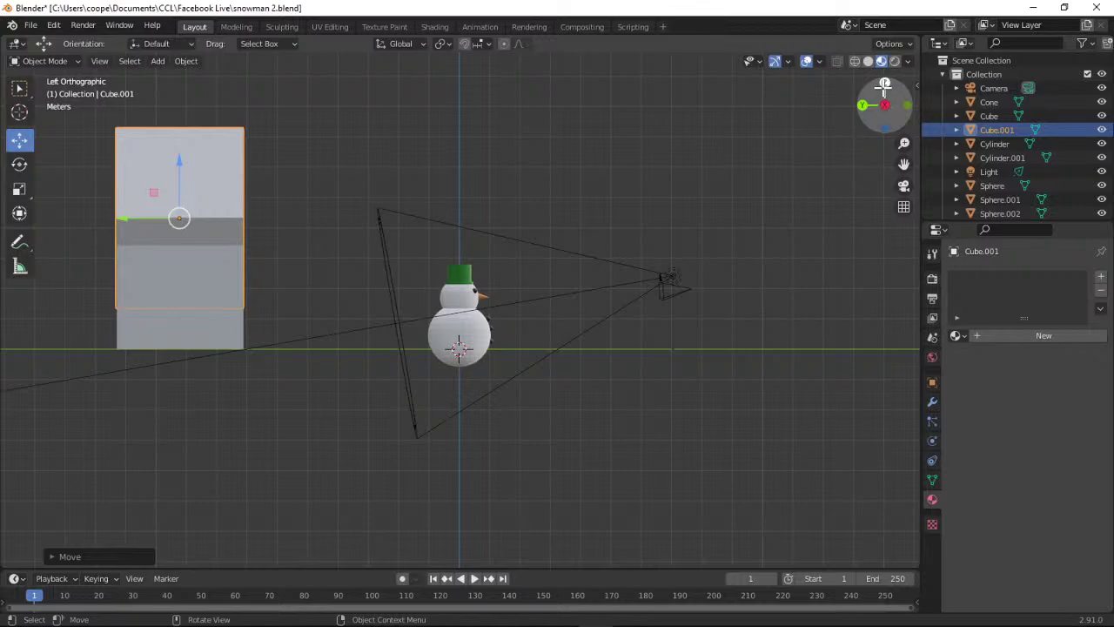
pyautogui.moveTo(883, 104); pyautogui.dragTo(905, 106)
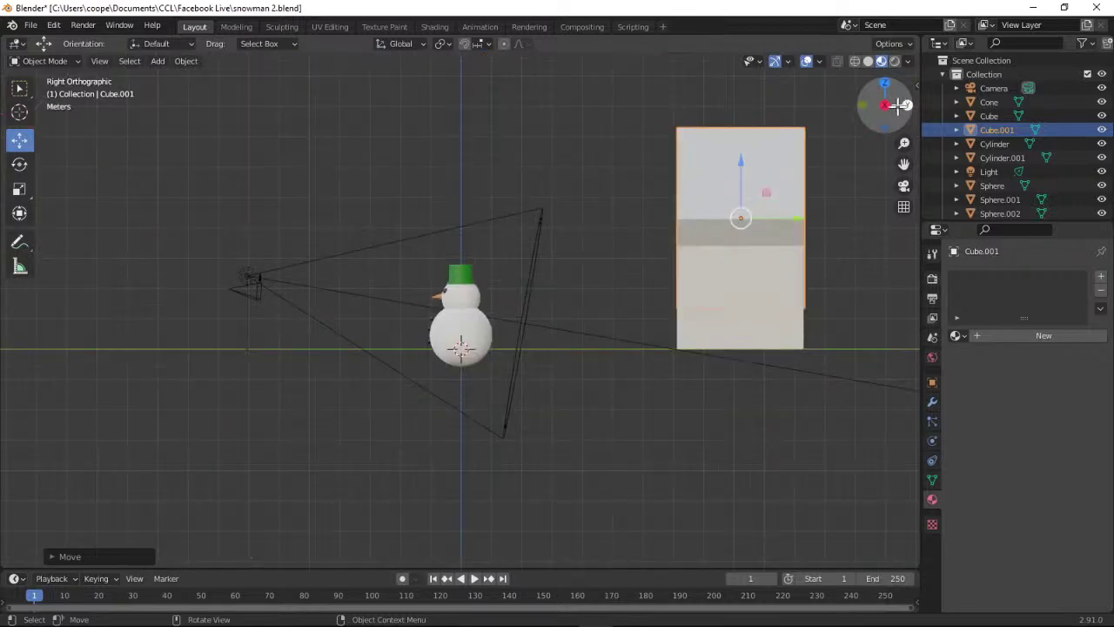
pyautogui.click(906, 105)
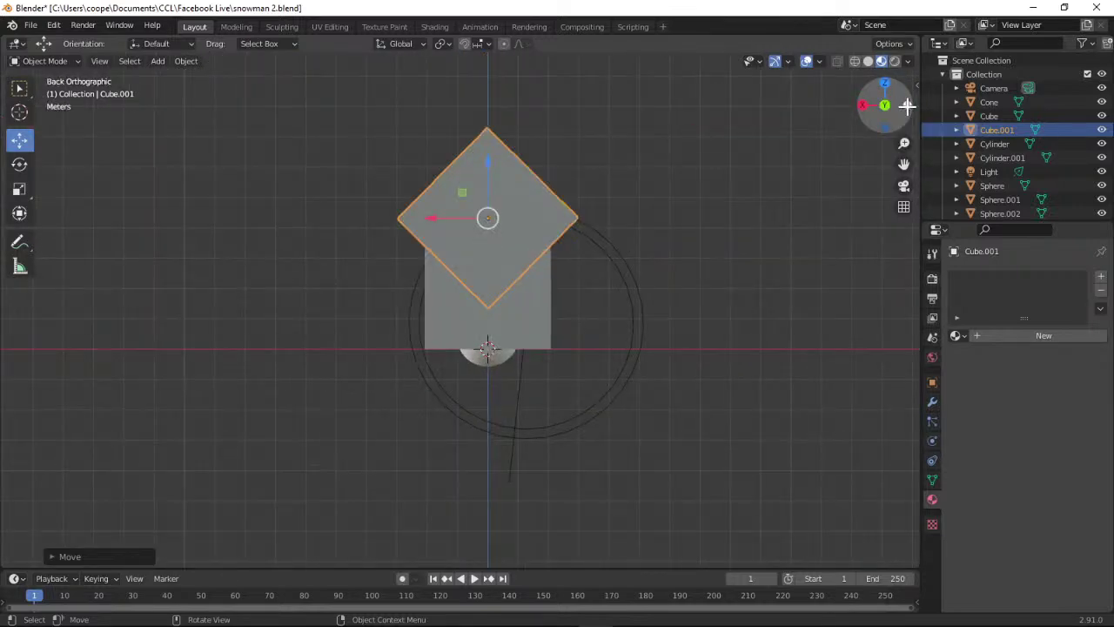
pyautogui.click(907, 105)
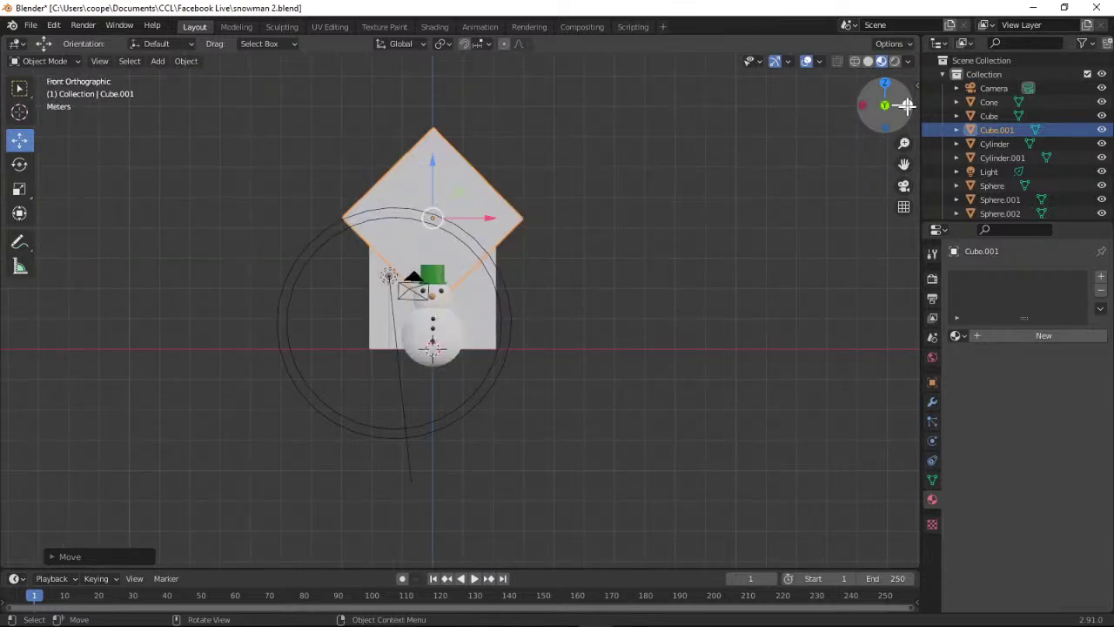
pyautogui.click(623, 270)
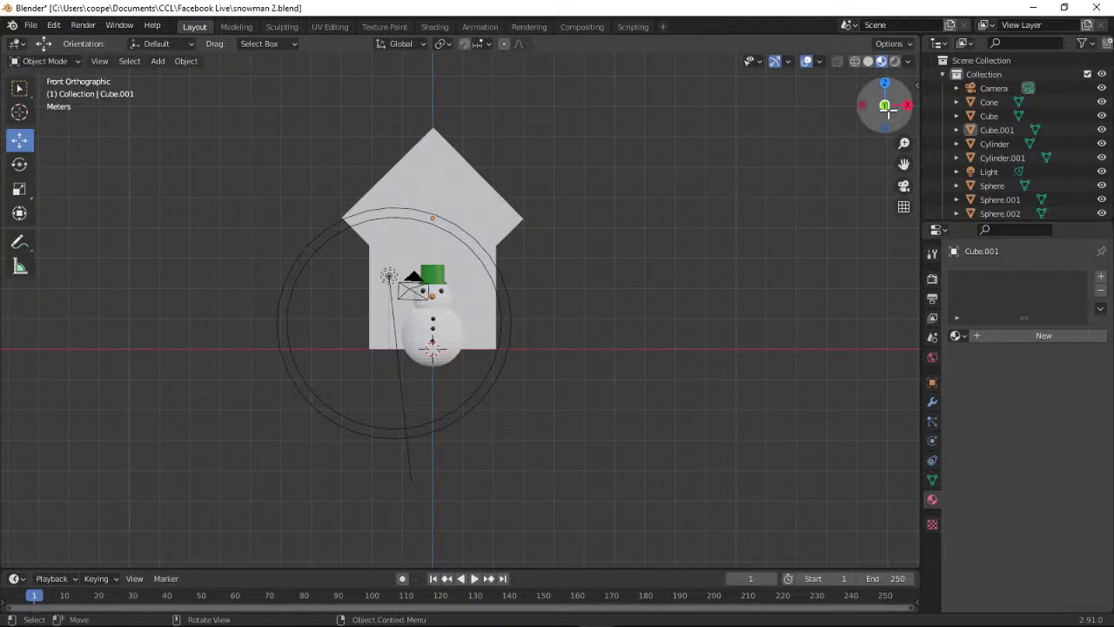
pyautogui.moveTo(884, 103); pyautogui.dragTo(831, 126)
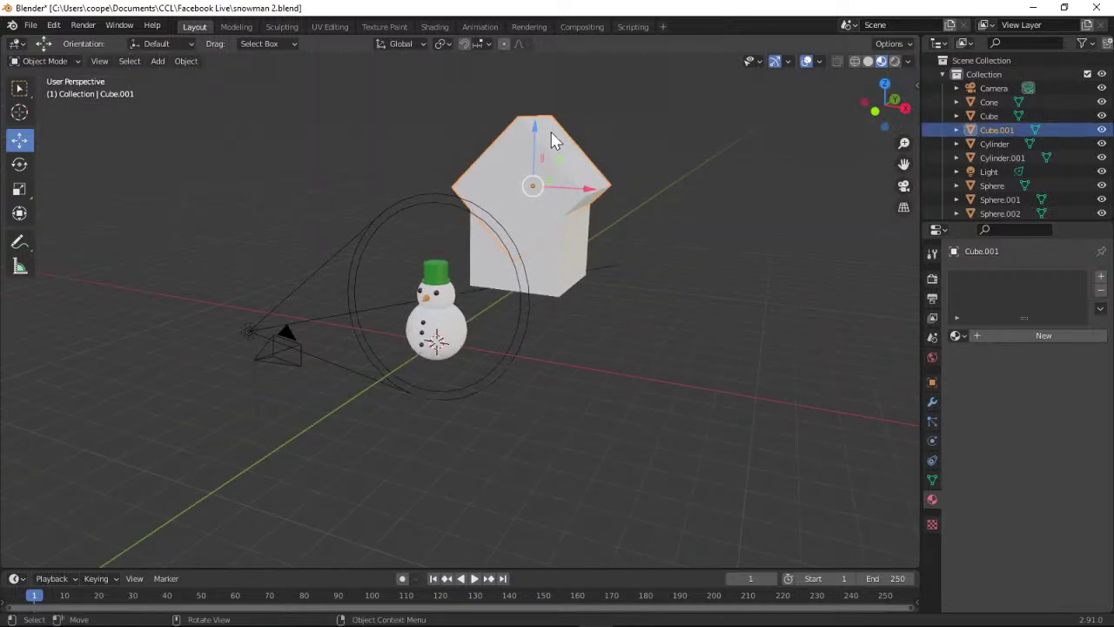
# Scale Cube.001 down and stretch it into a pointed roof cap on the house cube.
pyautogui.click(22, 193)
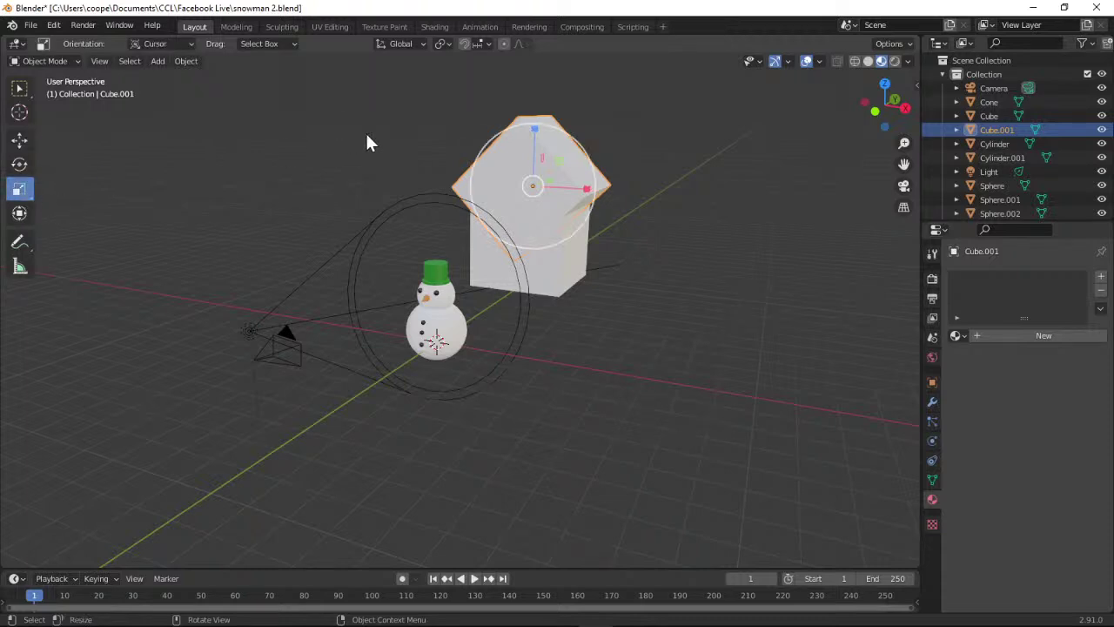
pyautogui.press('s')
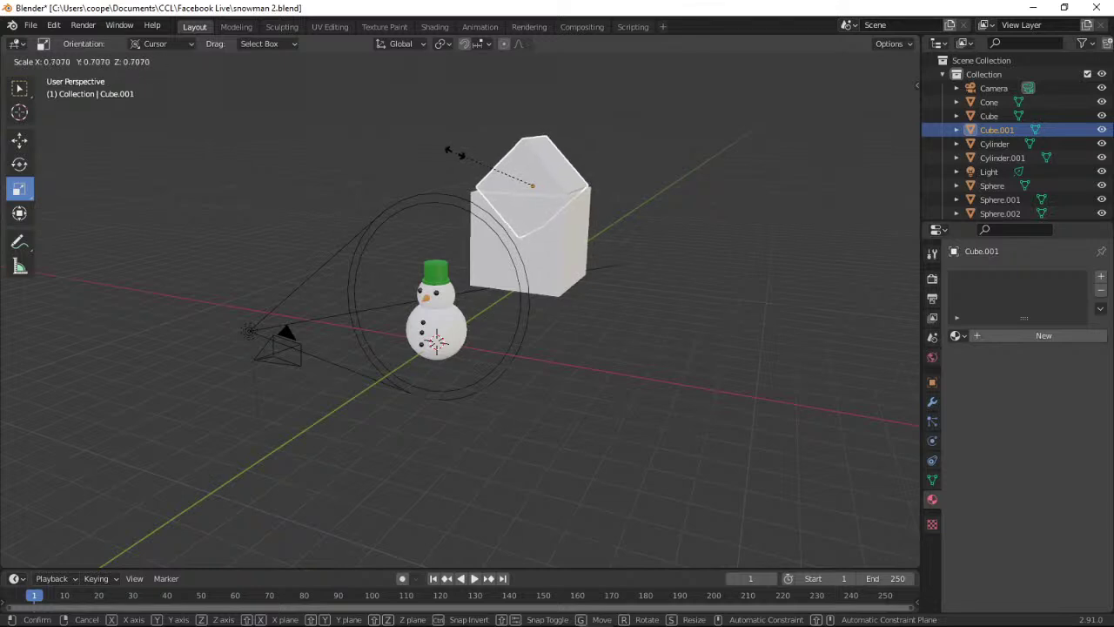
pyautogui.click(451, 155)
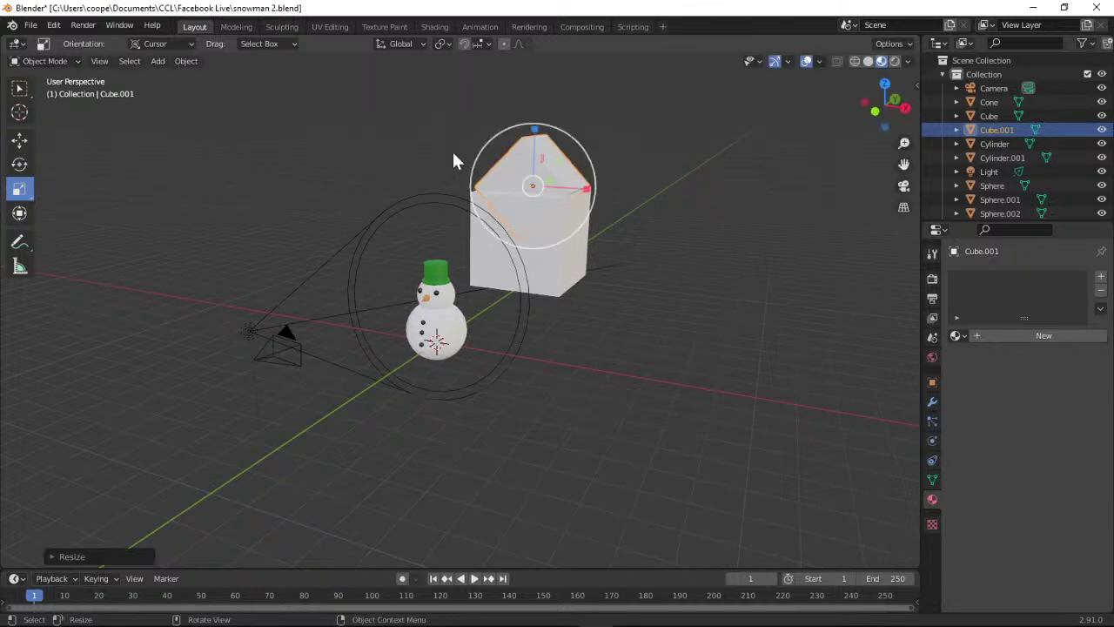
pyautogui.moveTo(870, 109); pyautogui.dragTo(904, 188)
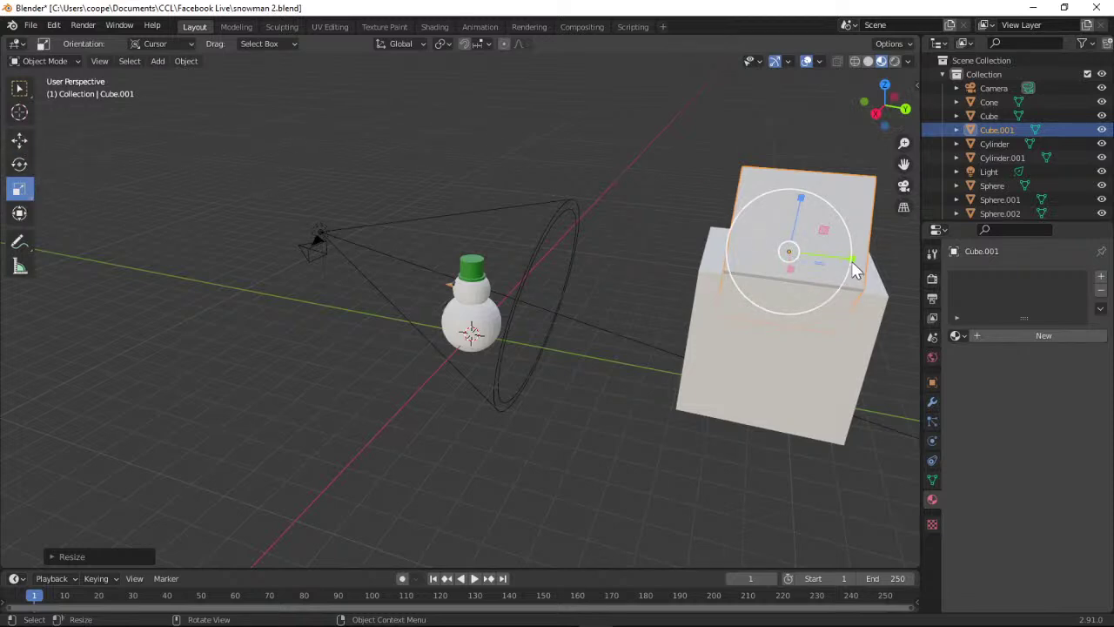
pyautogui.moveTo(852, 269); pyautogui.dragTo(880, 266)
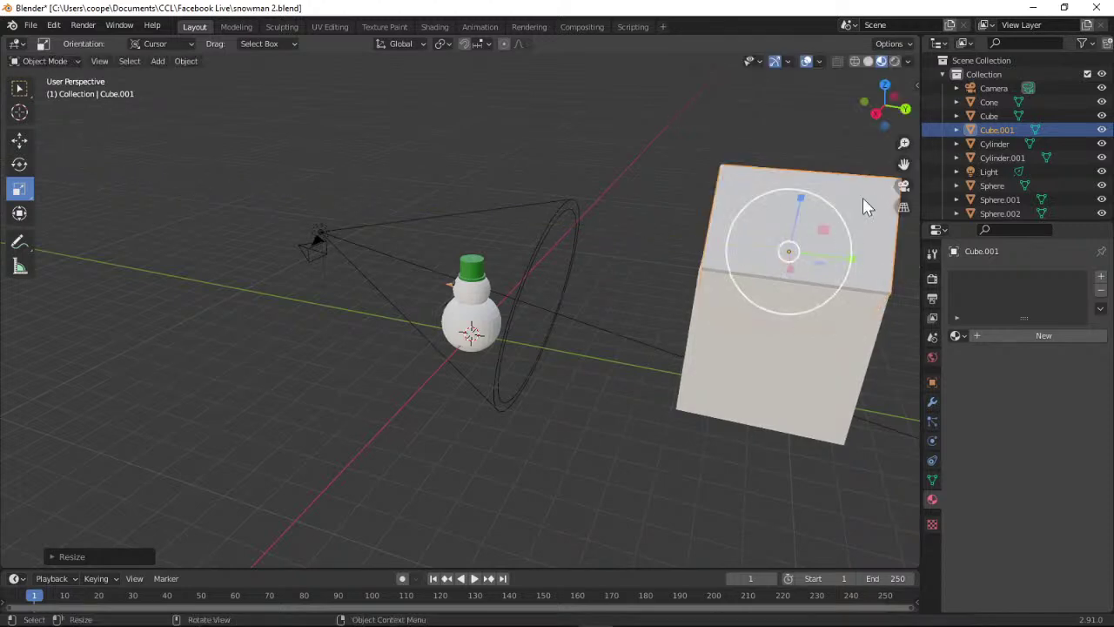
pyautogui.moveTo(882, 99)
pyautogui.mouseDown()
pyautogui.moveTo(836, 131)
pyautogui.moveTo(865, 154)
pyautogui.moveTo(961, 171)
pyautogui.moveTo(971, 198)
pyautogui.moveTo(866, 97)
pyautogui.mouseUp()
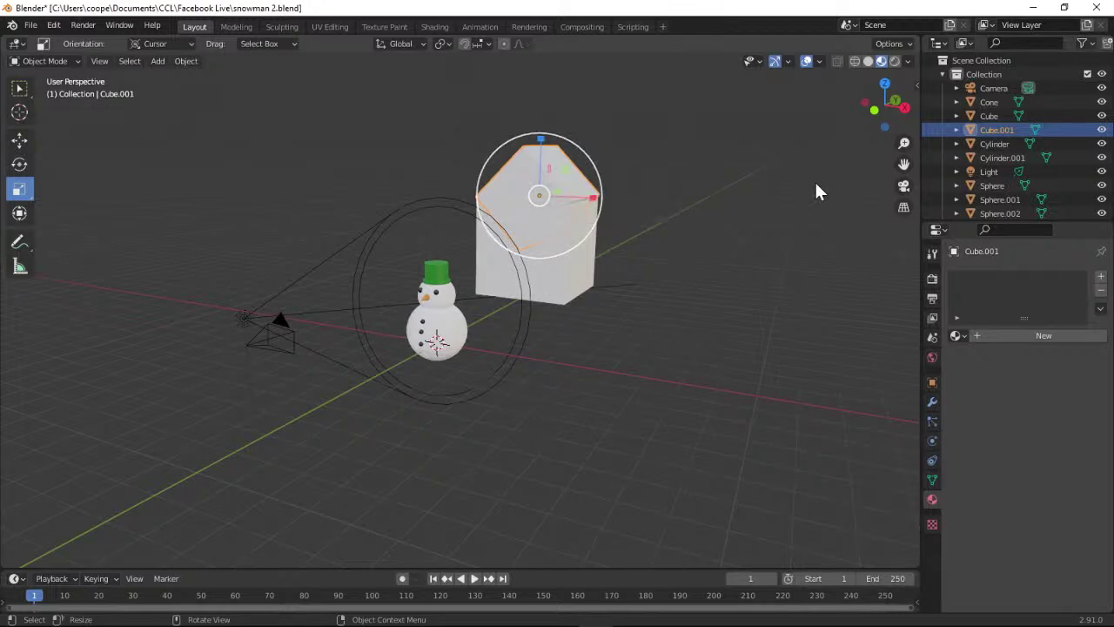
# Give the roof the greenhat material and add a new material to the house cube.
pyautogui.click(958, 336)
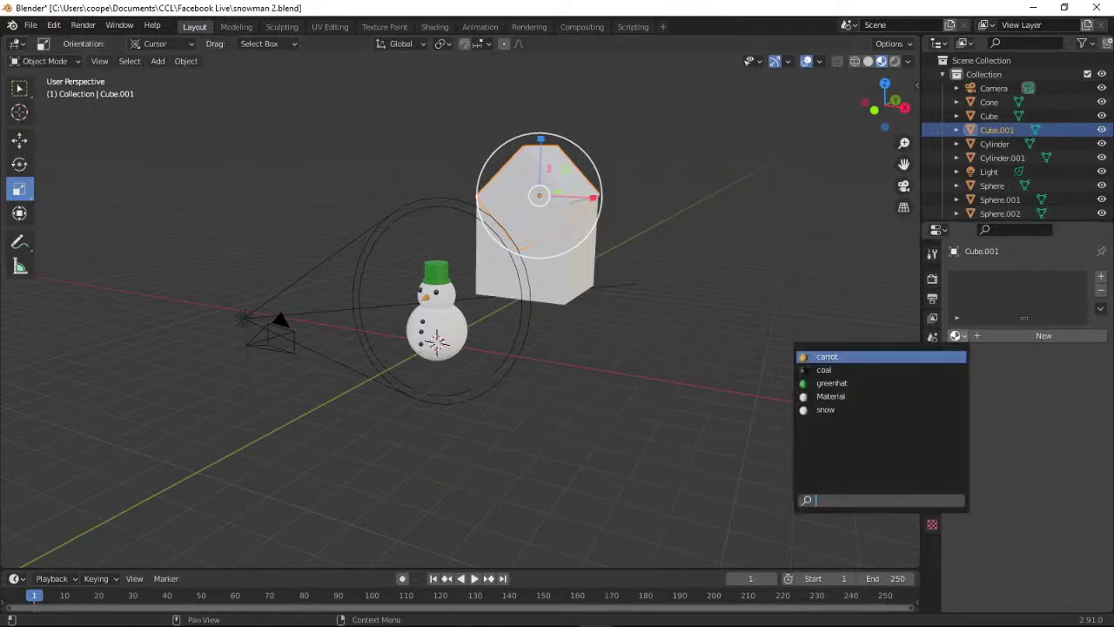
pyautogui.click(842, 383)
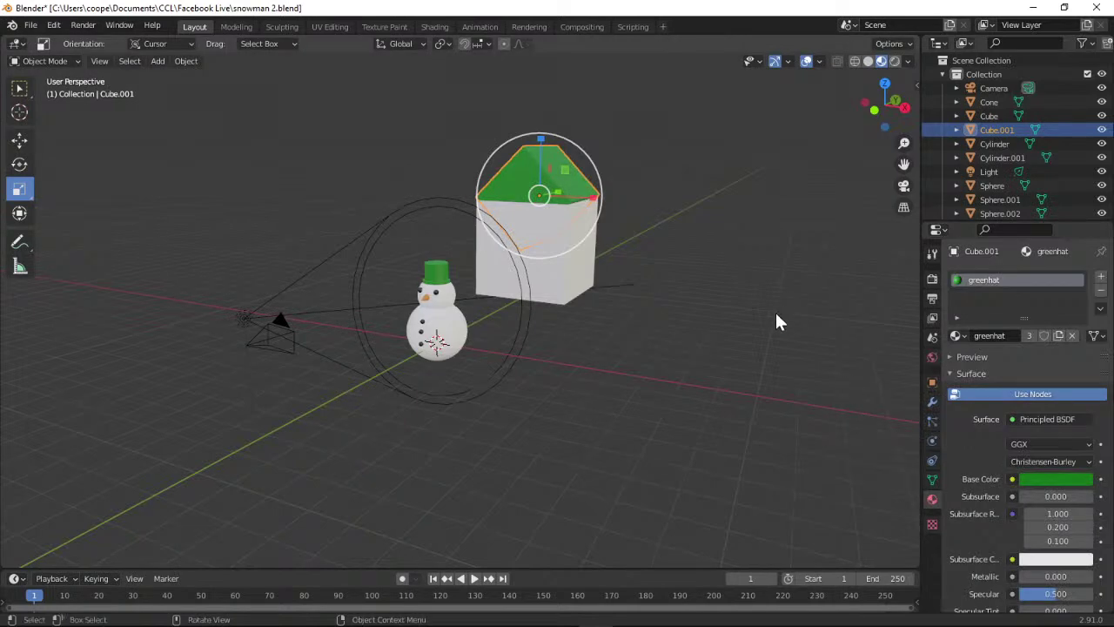
pyautogui.click(560, 288)
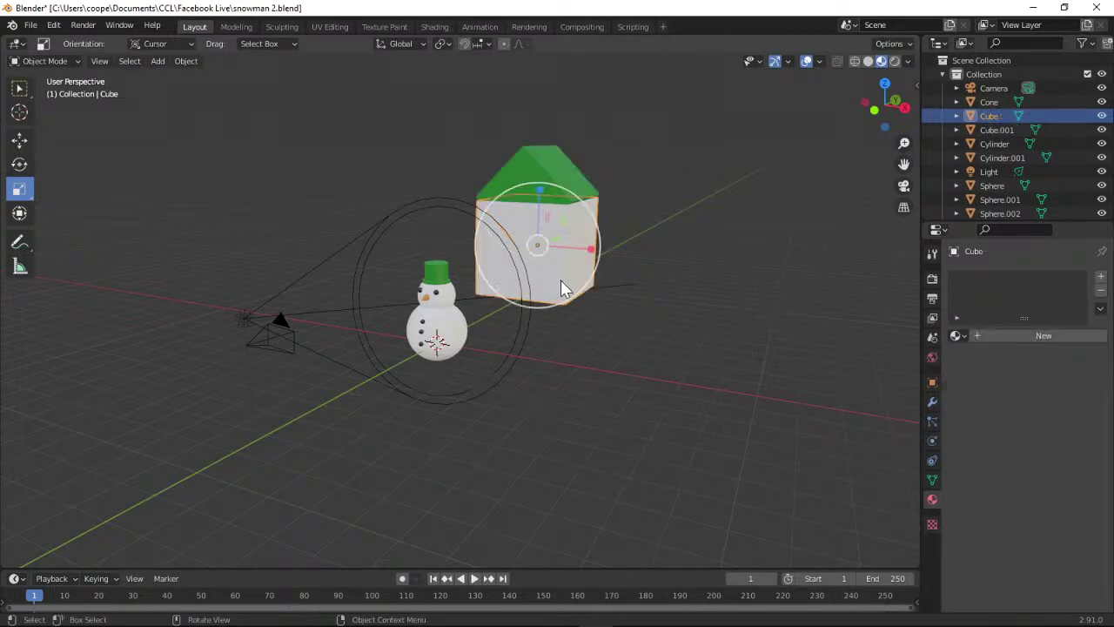
pyautogui.click(1045, 335)
# Name the house material 'brown' and set its base colour to brown.
pyautogui.click(1043, 482)
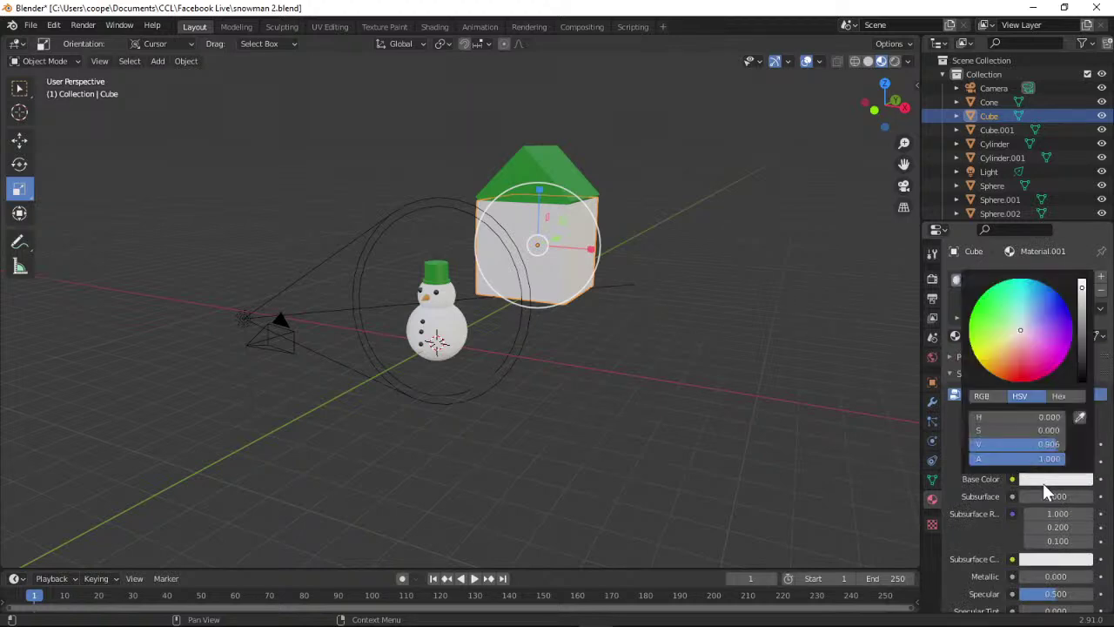
pyautogui.moveTo(1014, 344)
pyautogui.mouseDown()
pyautogui.moveTo(989, 337)
pyautogui.moveTo(1003, 358)
pyautogui.mouseUp()
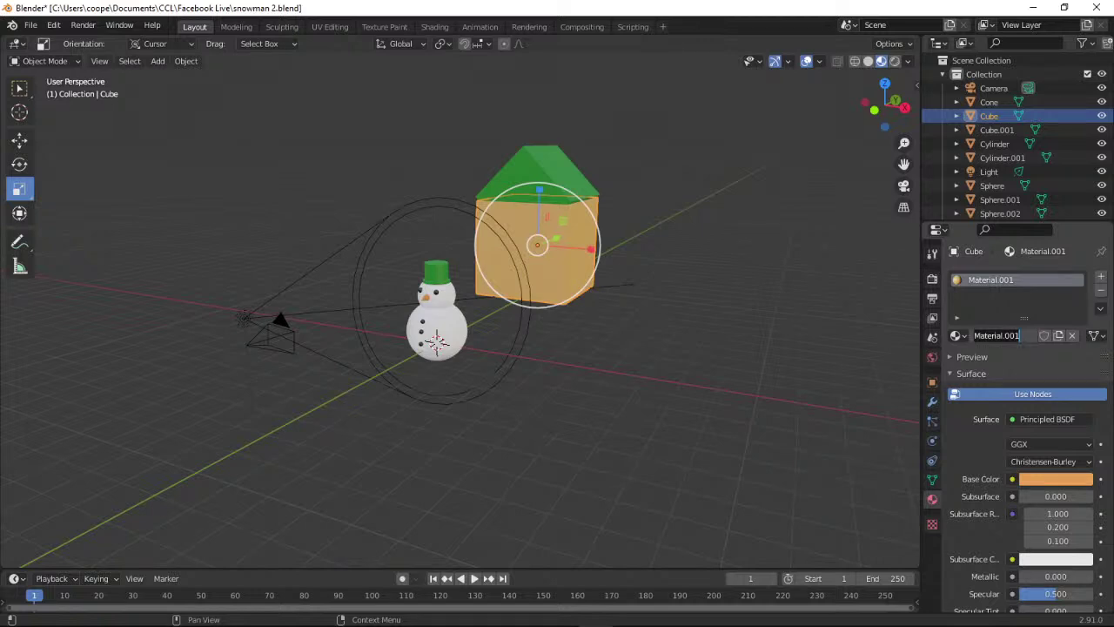
pyautogui.write('brown')
pyautogui.press('Return')
pyautogui.click(1038, 480)
pyautogui.moveTo(1050, 381); pyautogui.dragTo(990, 355)
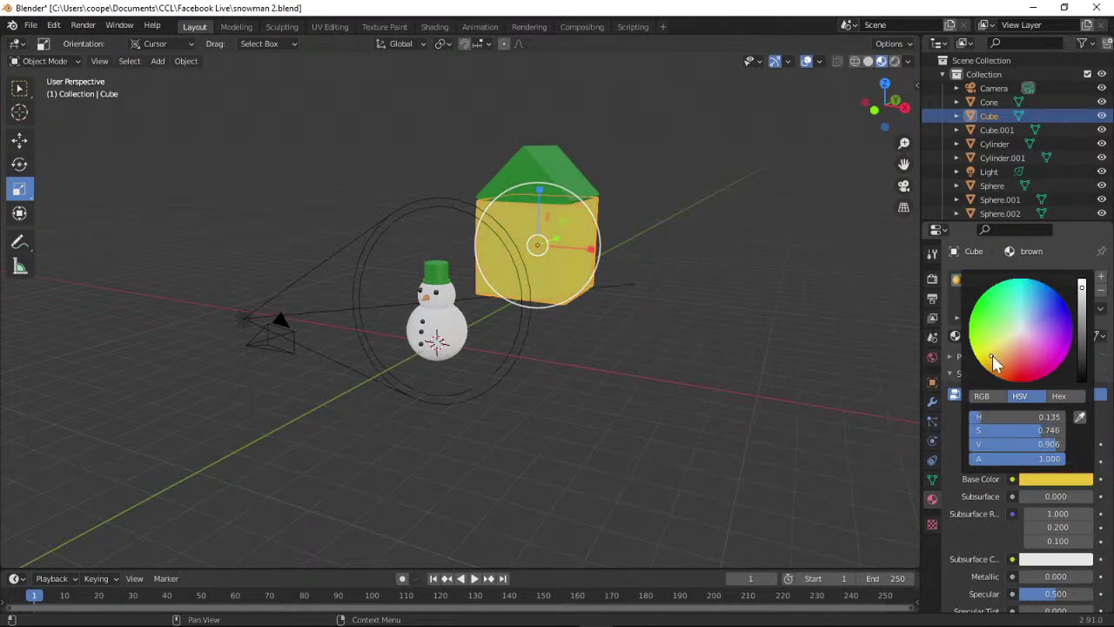
pyautogui.moveTo(1082, 289); pyautogui.dragTo(1081, 344)
pyautogui.moveTo(992, 363)
pyautogui.mouseDown()
pyautogui.moveTo(1006, 354)
pyautogui.moveTo(1012, 376)
pyautogui.moveTo(1004, 353)
pyautogui.mouseUp()
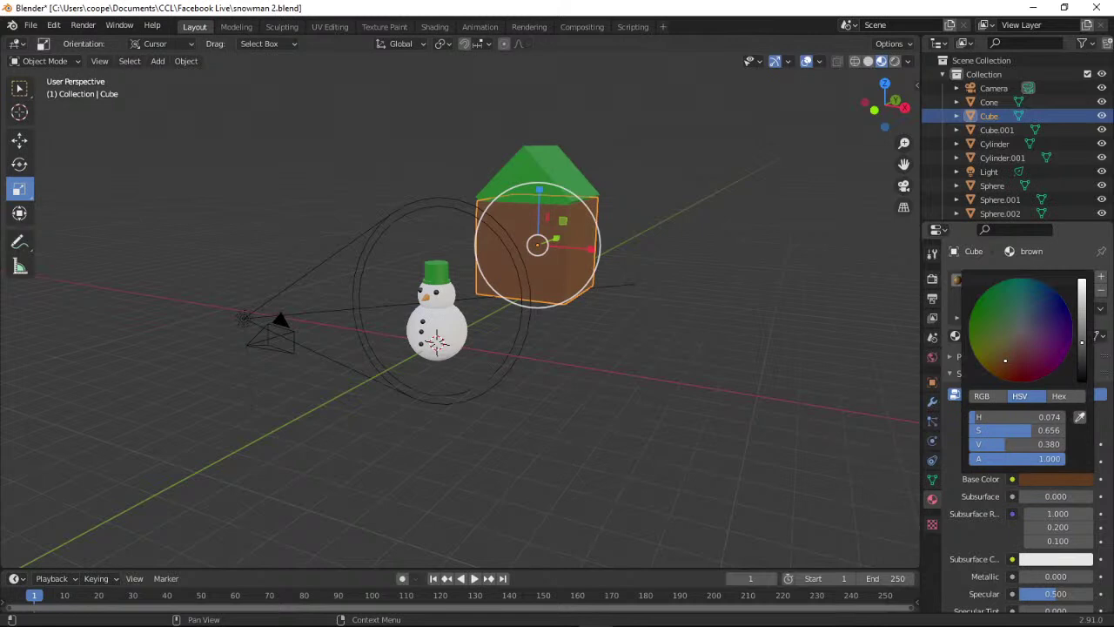
pyautogui.click(816, 393)
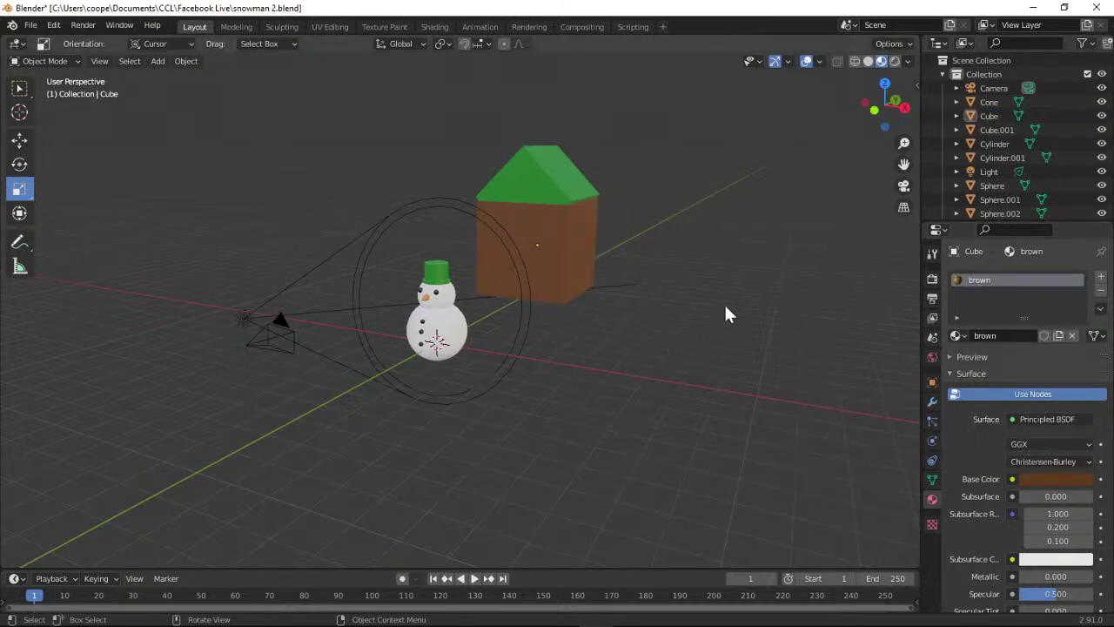
# Save the scene to snowman 2.blend.
pyautogui.moveTo(884, 103); pyautogui.dragTo(851, 114)
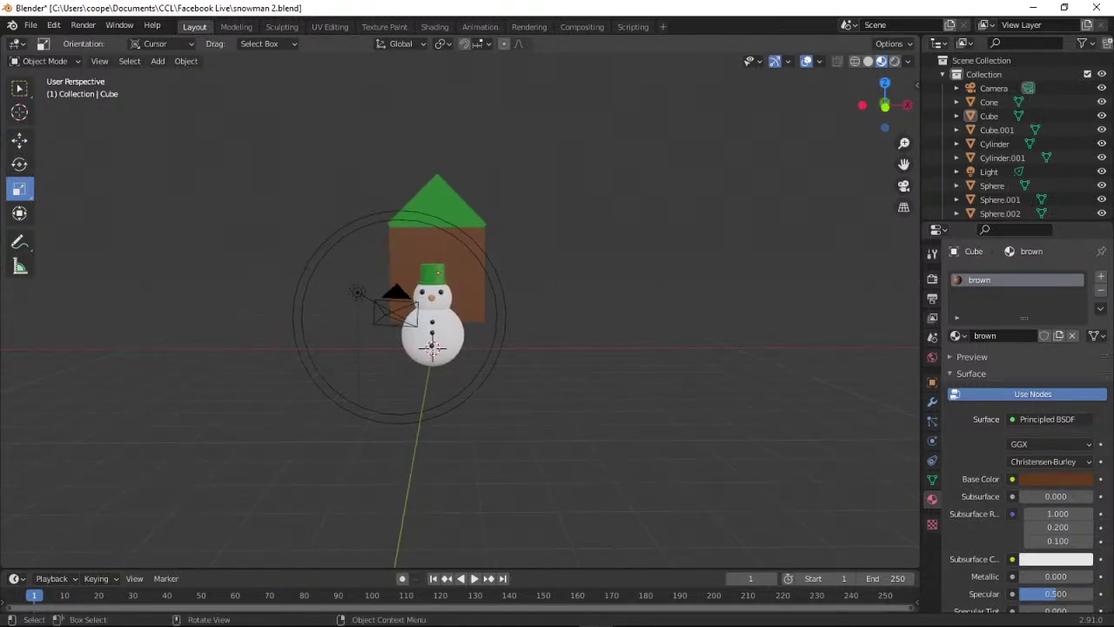
pyautogui.click(31, 24)
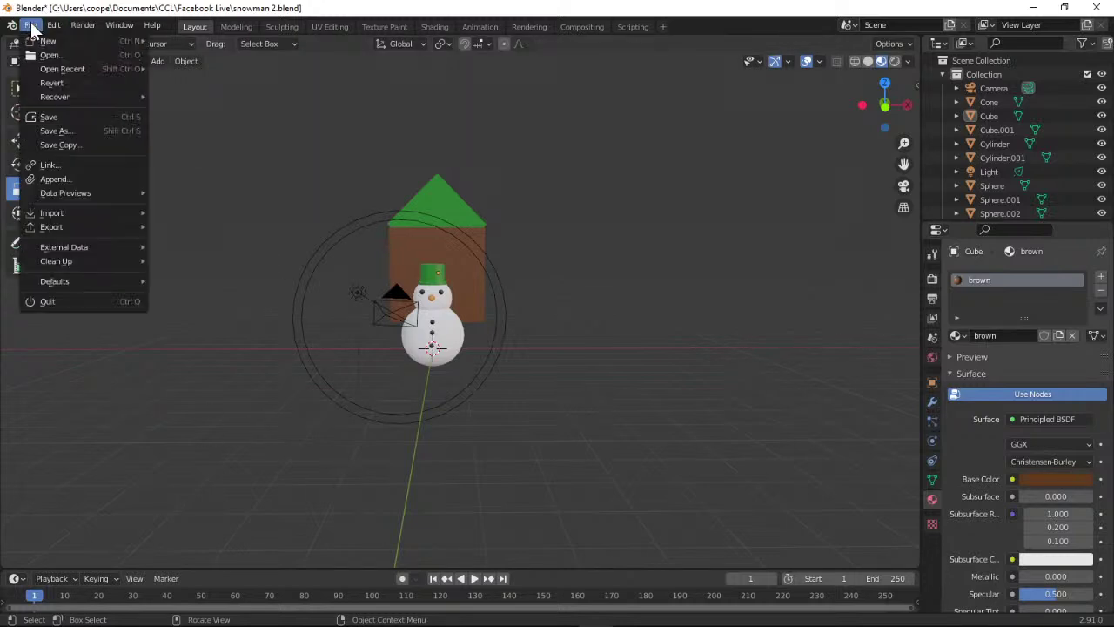
pyautogui.click(52, 114)
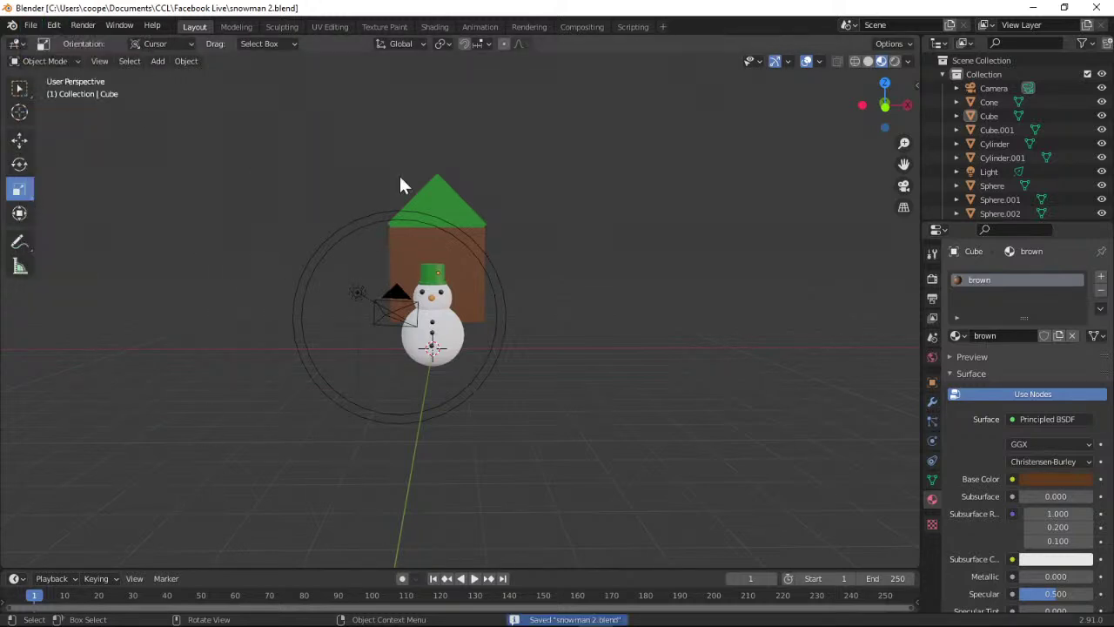
pyautogui.moveTo(882, 106); pyautogui.dragTo(833, 88)
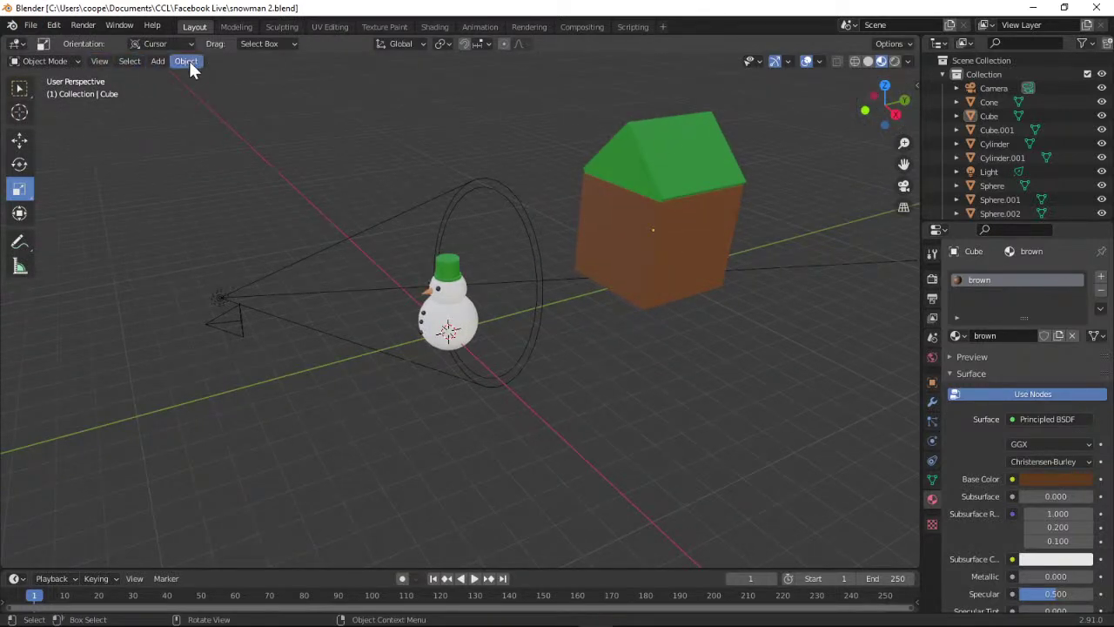
# Add a new mesh cube and move it over to the house.
pyautogui.click(157, 64)
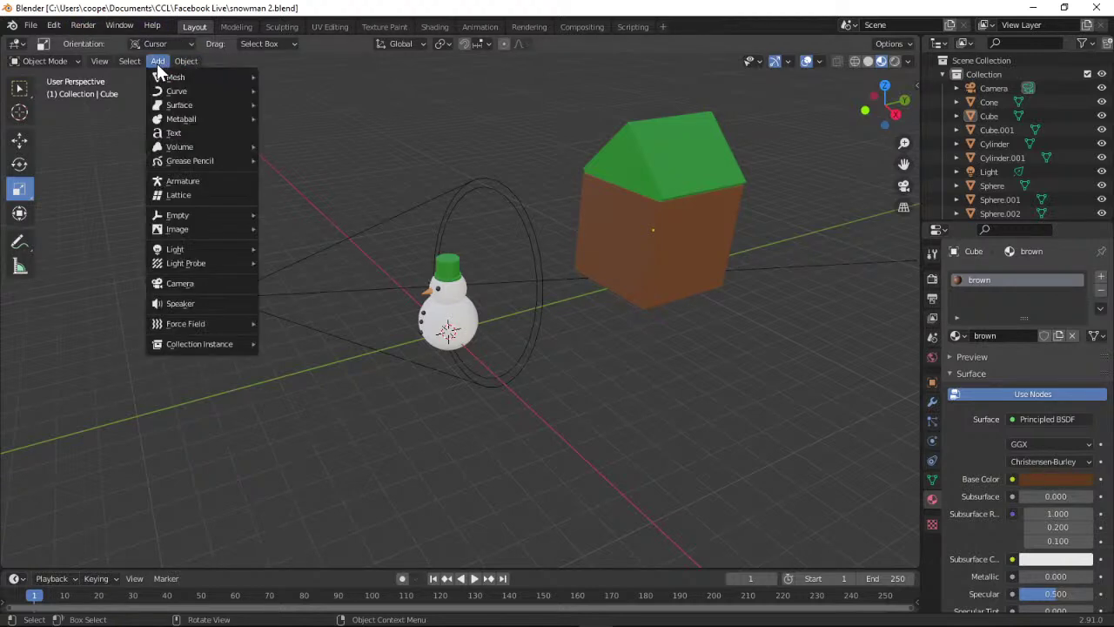
pyautogui.moveTo(195, 77)
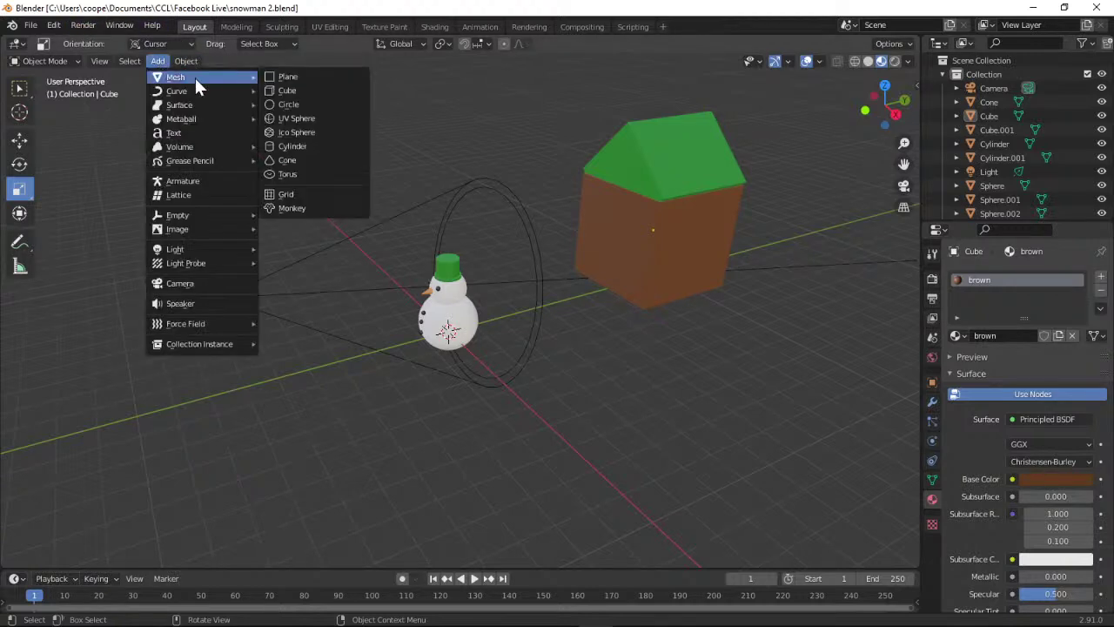
pyautogui.click(317, 93)
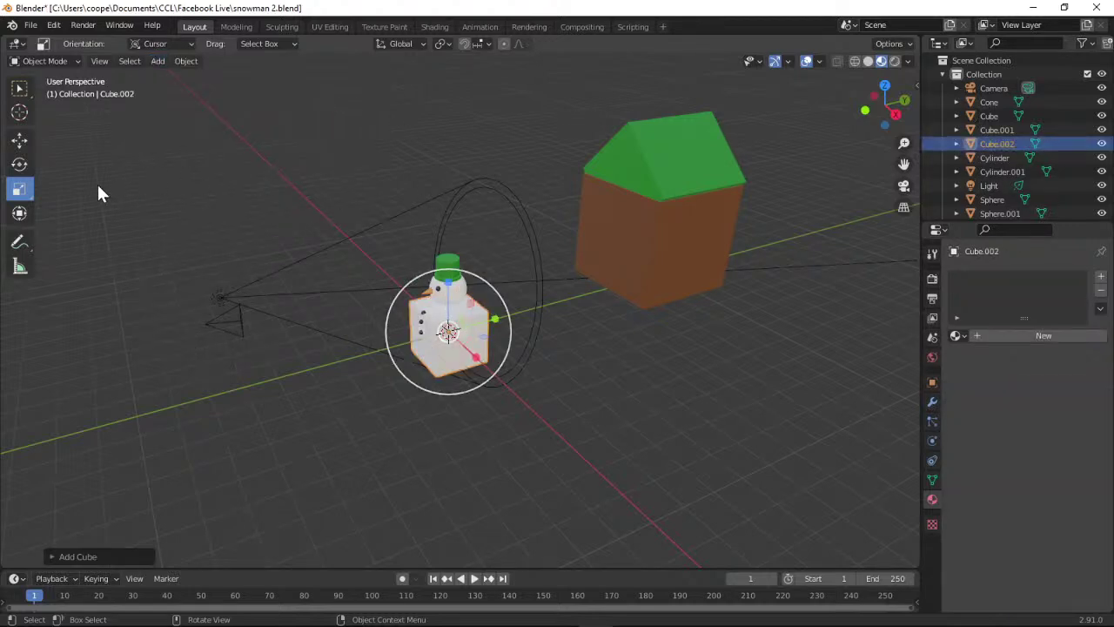
pyautogui.click(20, 139)
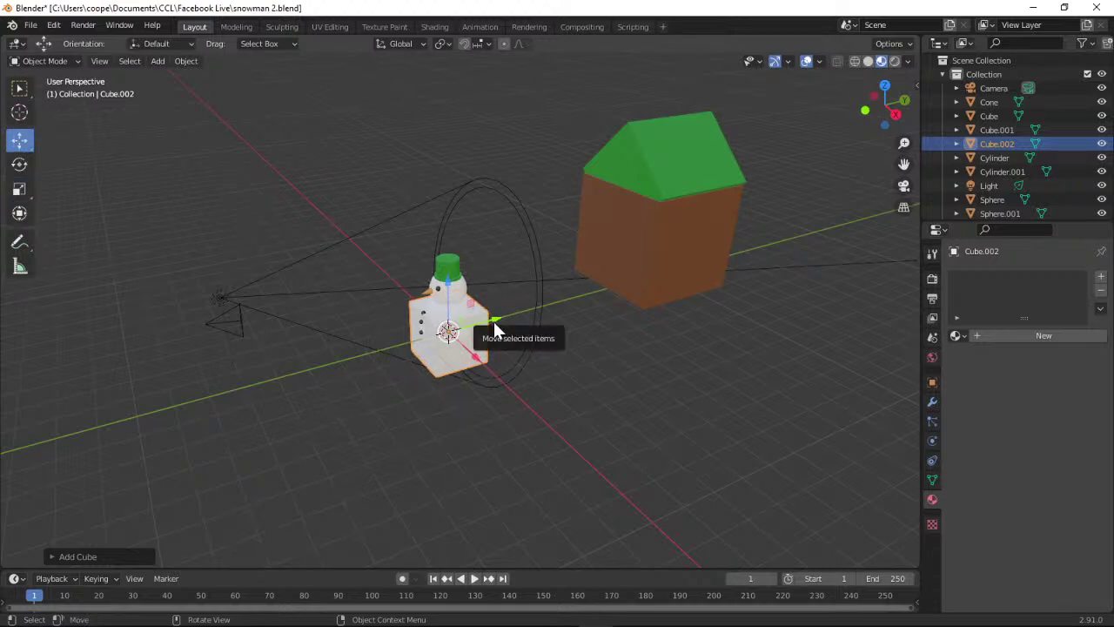
pyautogui.moveTo(493, 321); pyautogui.dragTo(676, 284)
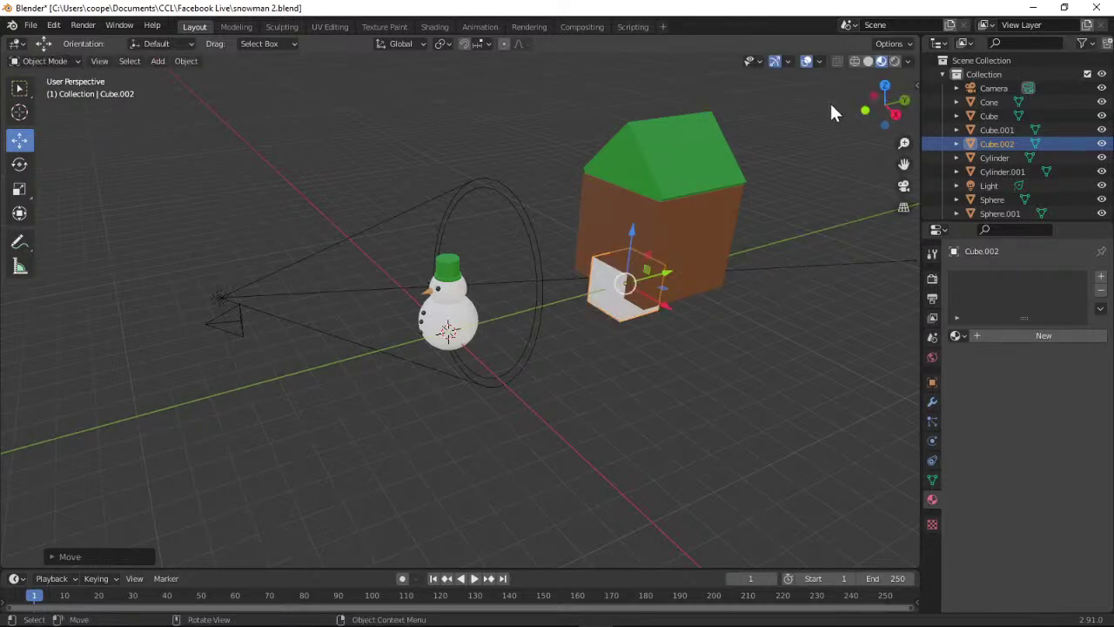
pyautogui.moveTo(866, 108); pyautogui.dragTo(903, 149)
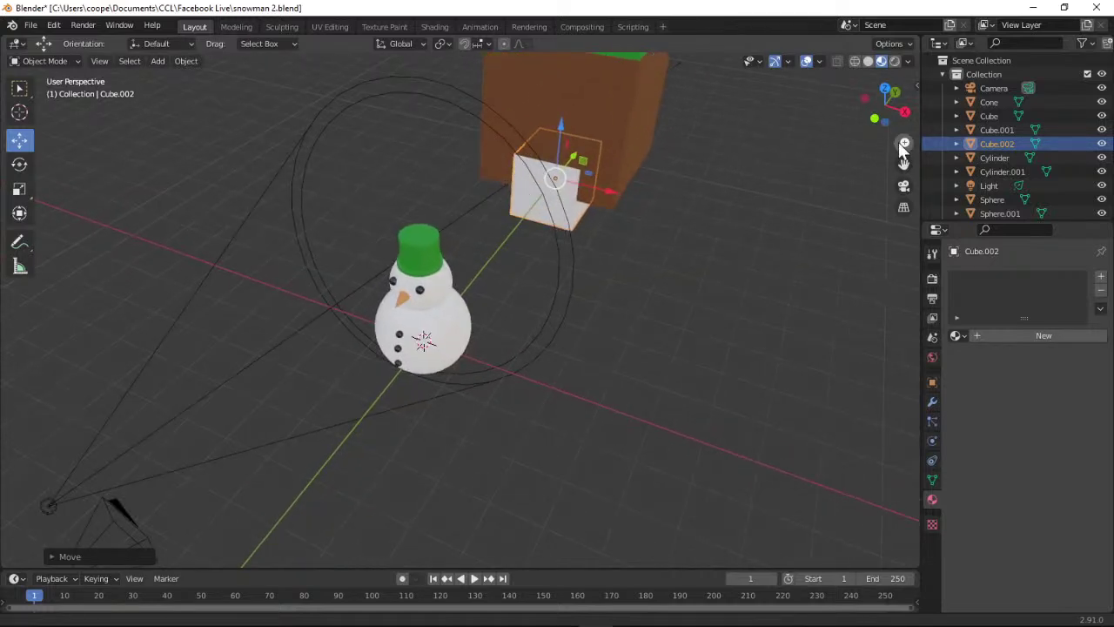
pyautogui.moveTo(883, 105); pyautogui.dragTo(859, 125)
# Scale the new cube tall and narrow into a door shape.
pyautogui.click(19, 188)
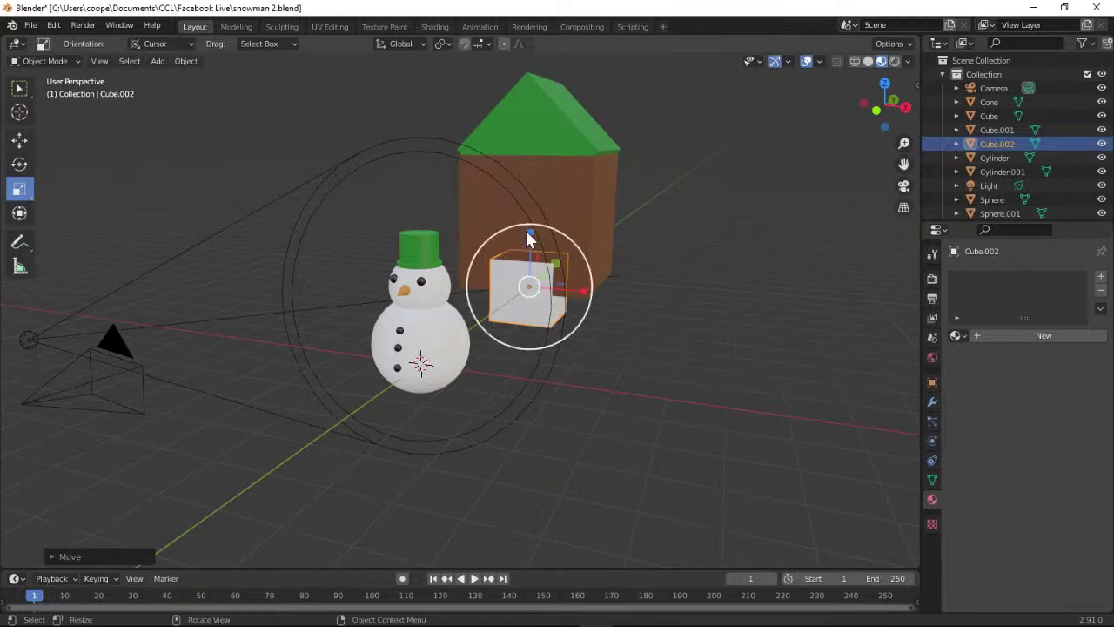
pyautogui.moveTo(532, 237); pyautogui.dragTo(510, 172)
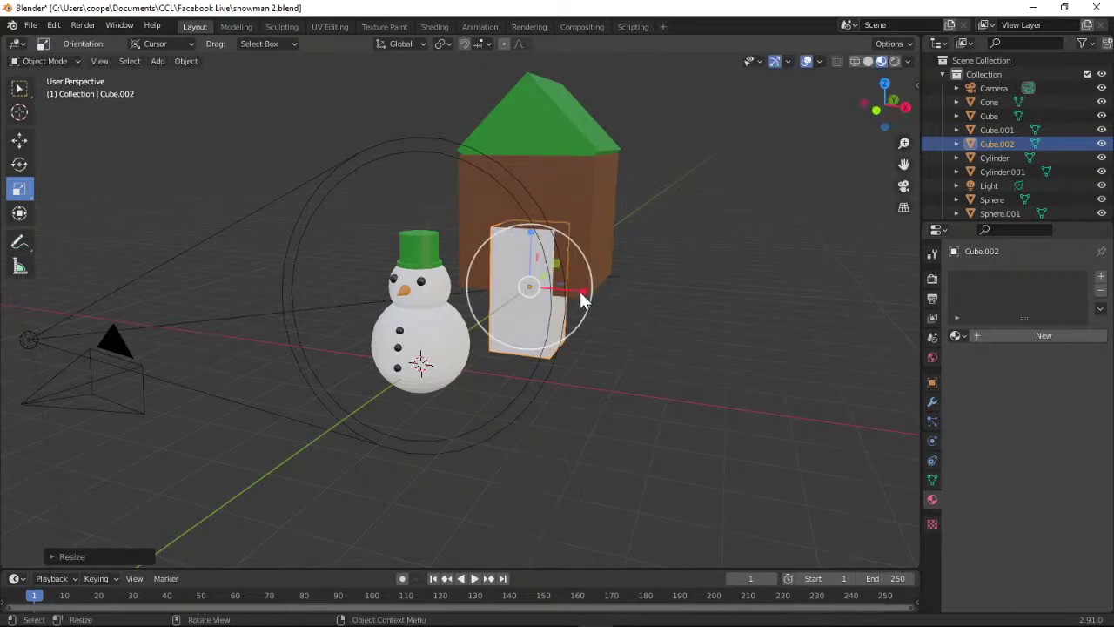
pyautogui.moveTo(579, 296)
pyautogui.mouseDown()
pyautogui.moveTo(561, 290)
pyautogui.moveTo(572, 291)
pyautogui.mouseUp()
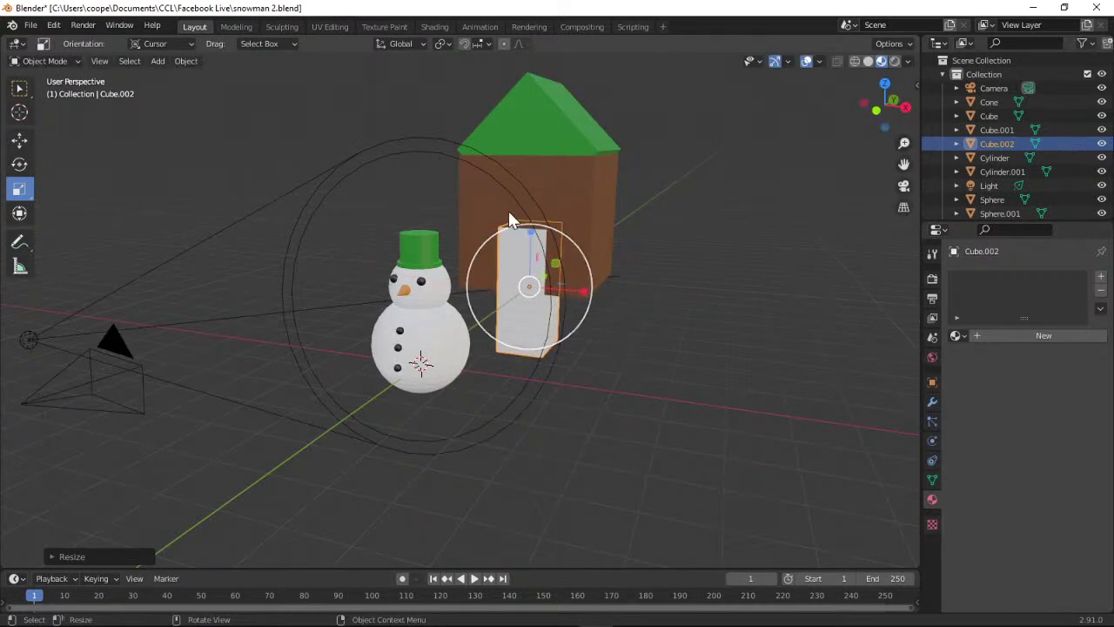
pyautogui.moveTo(529, 234); pyautogui.dragTo(531, 223)
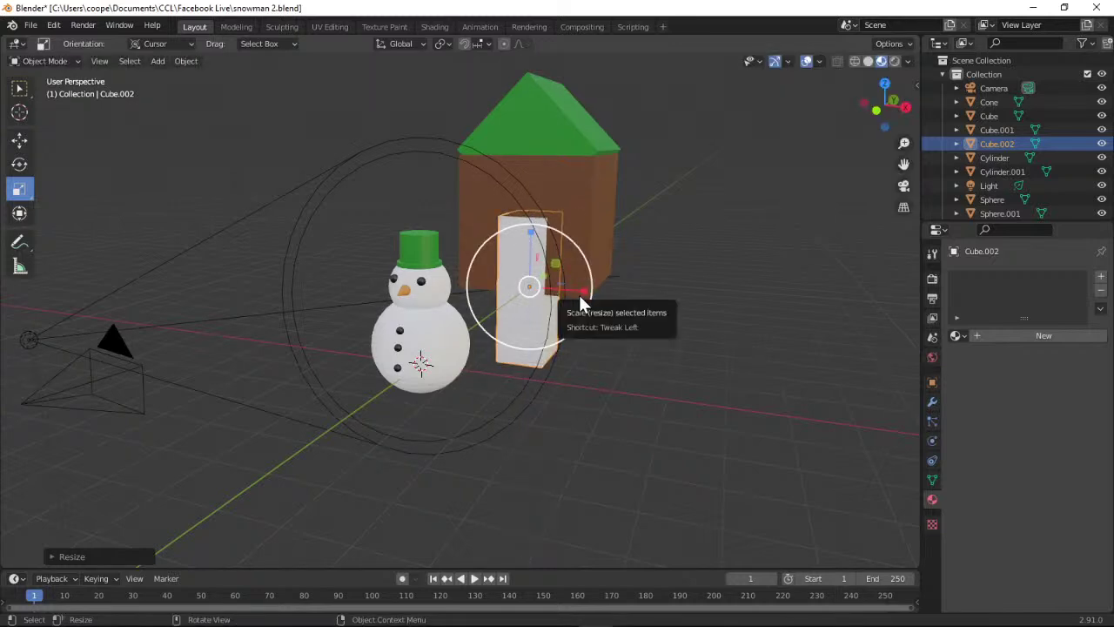
pyautogui.moveTo(583, 298); pyautogui.dragTo(592, 297)
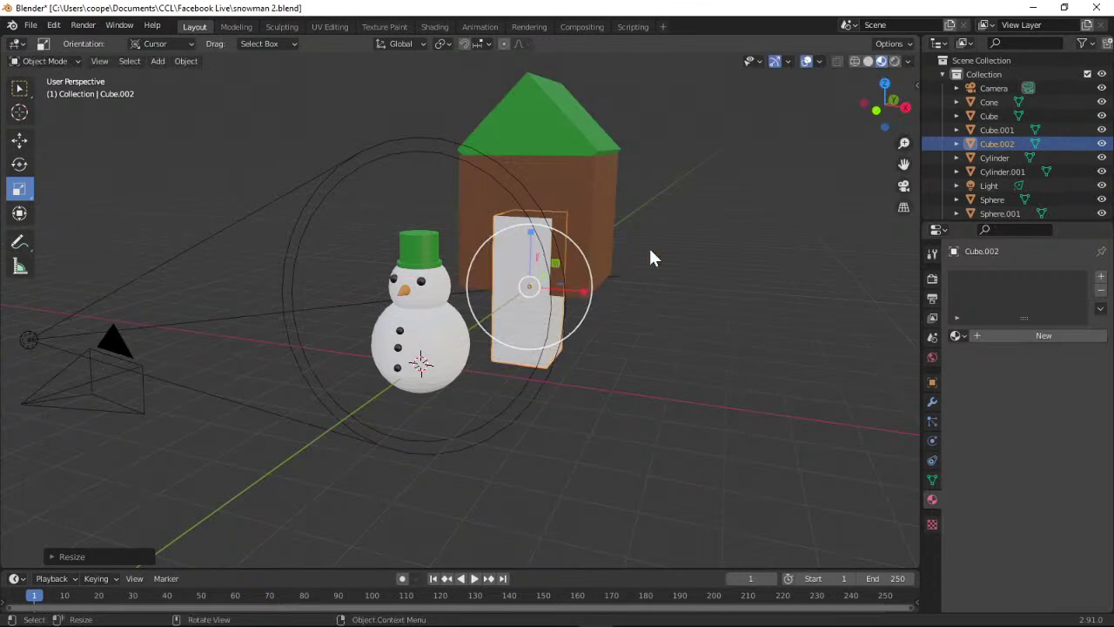
# In front orthographic view, raise the door cube against the house front.
pyautogui.click(909, 107)
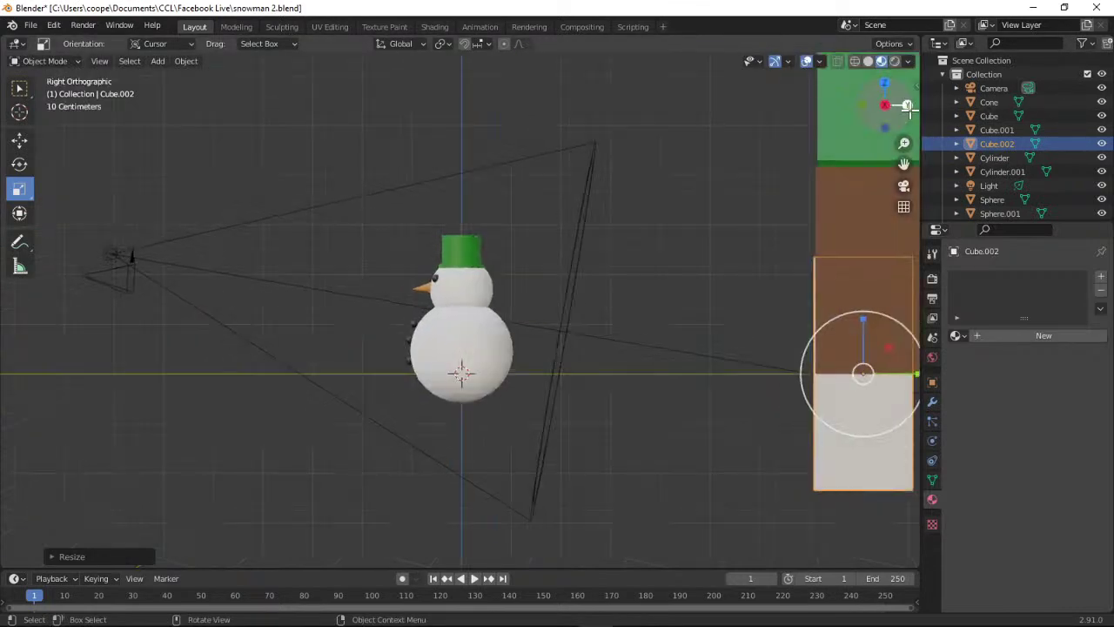
pyautogui.click(910, 107)
pyautogui.click(909, 107)
pyautogui.click(908, 107)
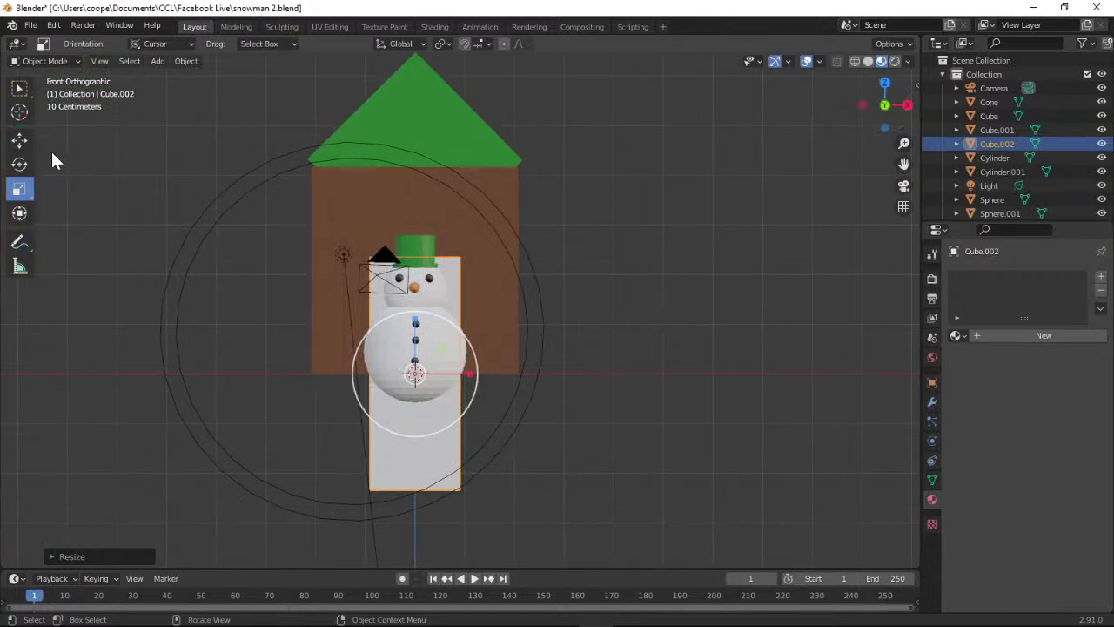
pyautogui.click(20, 143)
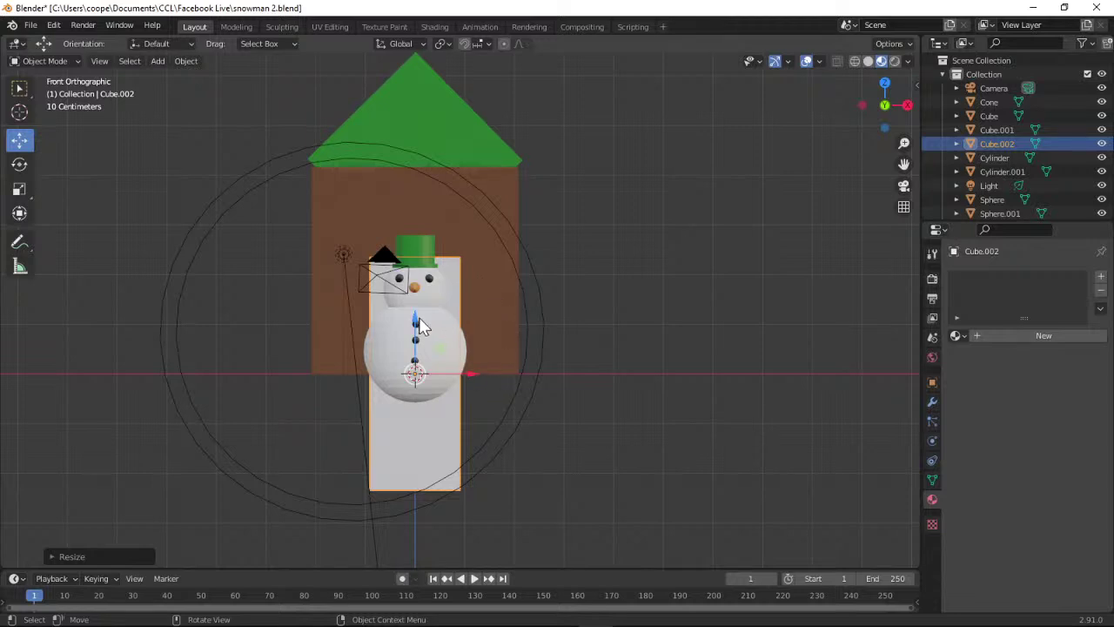
pyautogui.moveTo(419, 317); pyautogui.dragTo(422, 279)
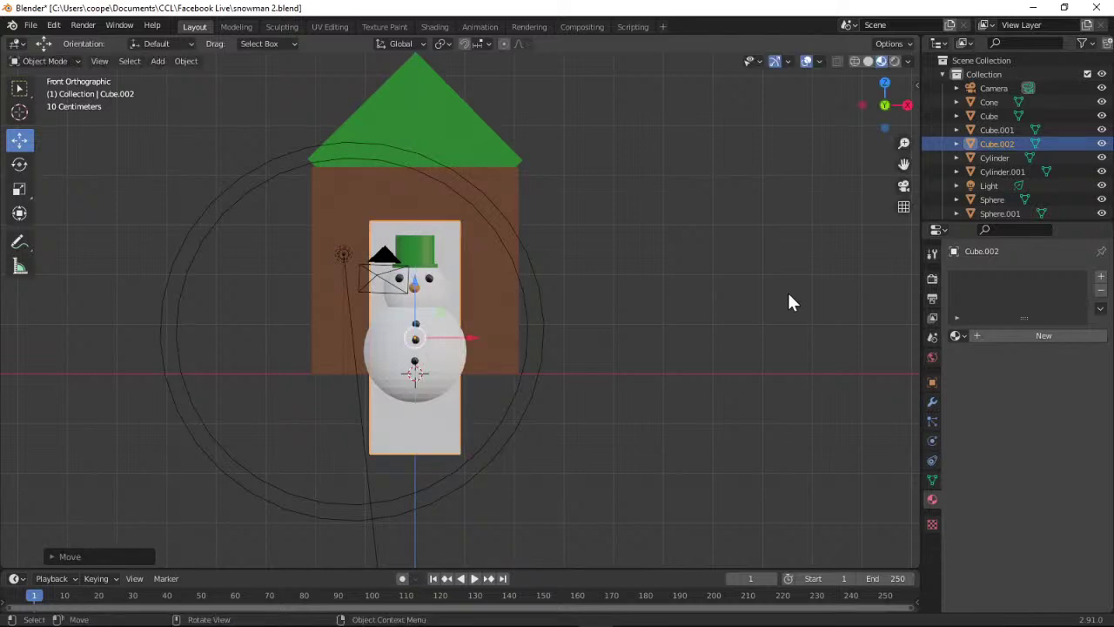
pyautogui.click(957, 336)
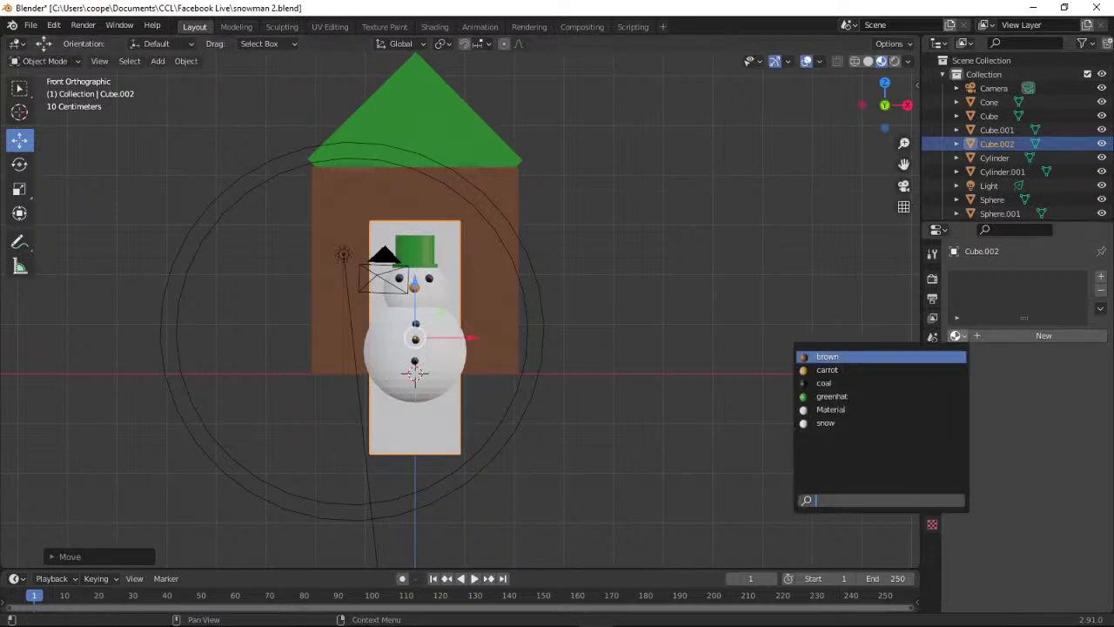
# Apply the black coal material to the door cube, Cube.002.
pyautogui.press('Down')
pyautogui.press('Down')
pyautogui.press('Down')
pyautogui.press('Down')
pyautogui.press('Down')
pyautogui.press('Up')
pyautogui.press('Up')
pyautogui.press('Up')
pyautogui.press('Up')
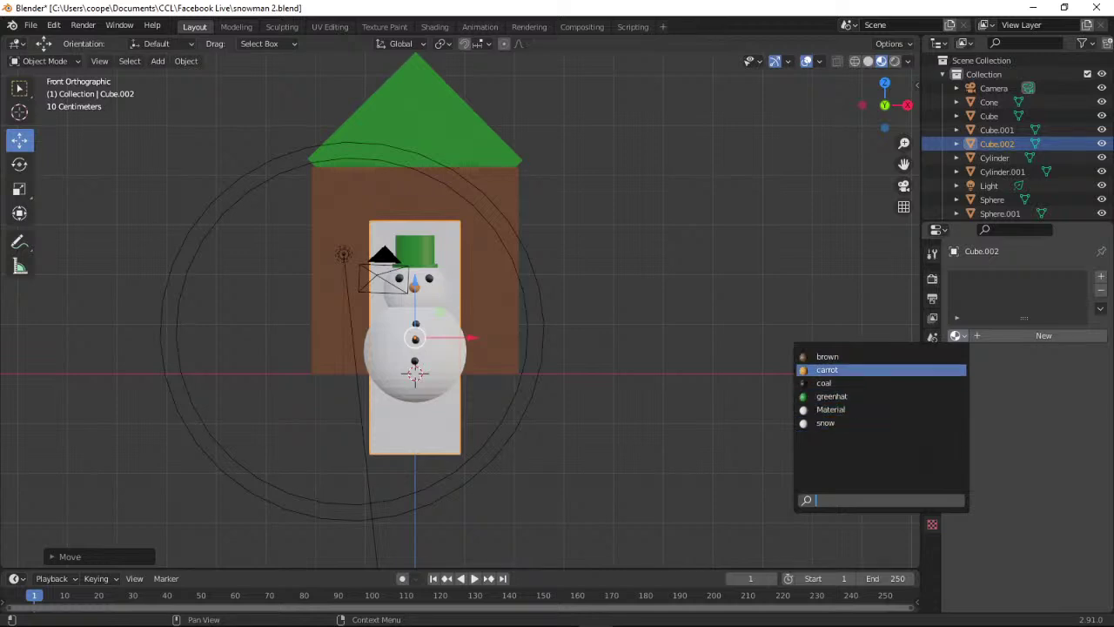
pyautogui.click(829, 382)
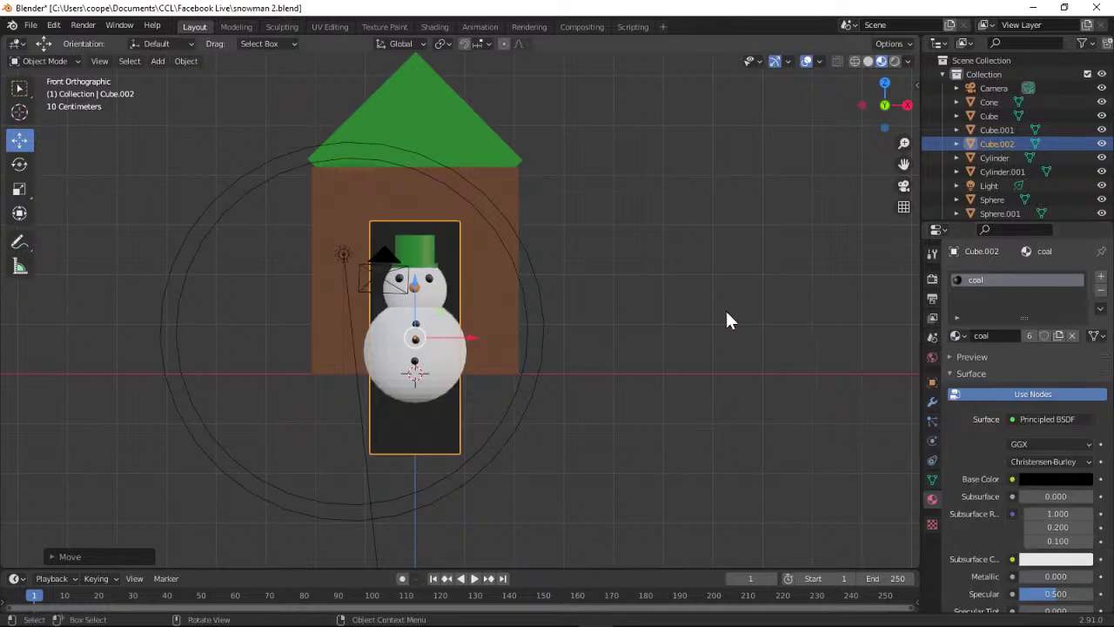
pyautogui.moveTo(884, 111); pyautogui.dragTo(665, 140)
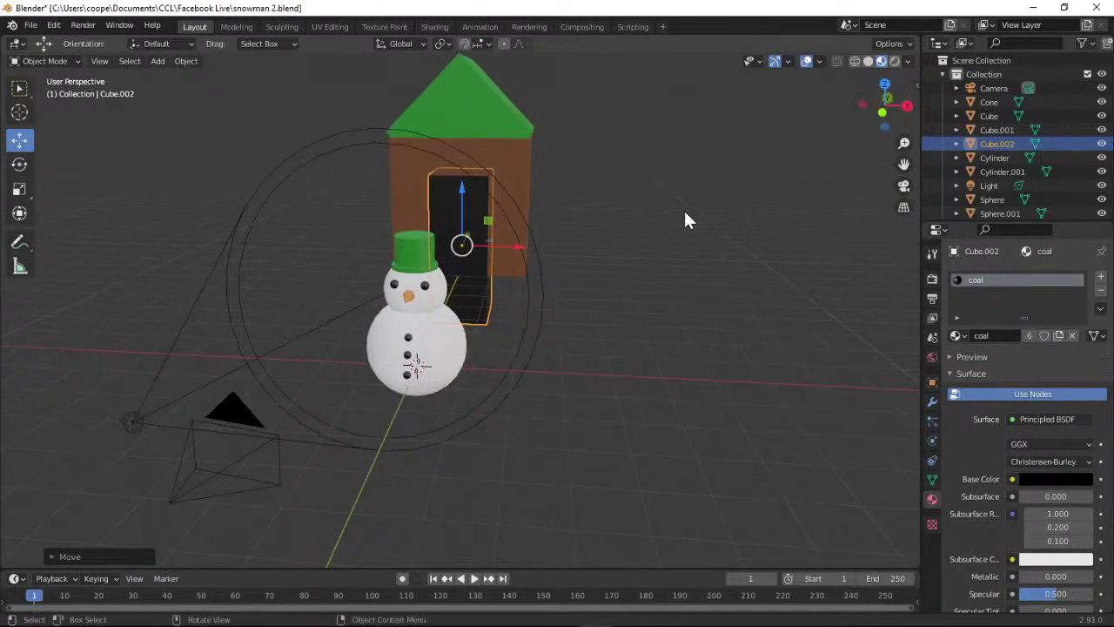
pyautogui.click(683, 208)
pyautogui.moveTo(892, 105)
pyautogui.mouseDown()
pyautogui.moveTo(875, 106)
pyautogui.moveTo(888, 106)
pyautogui.mouseUp()
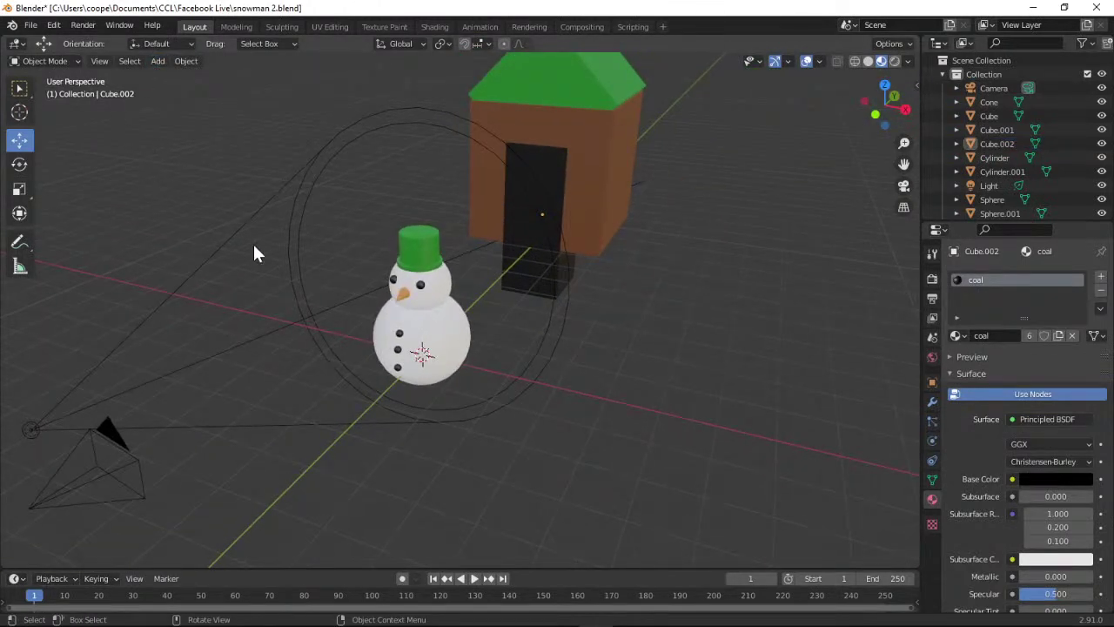
# Duplicate the snowman's lower coal button and place the copy beside the door.
pyautogui.click(400, 336)
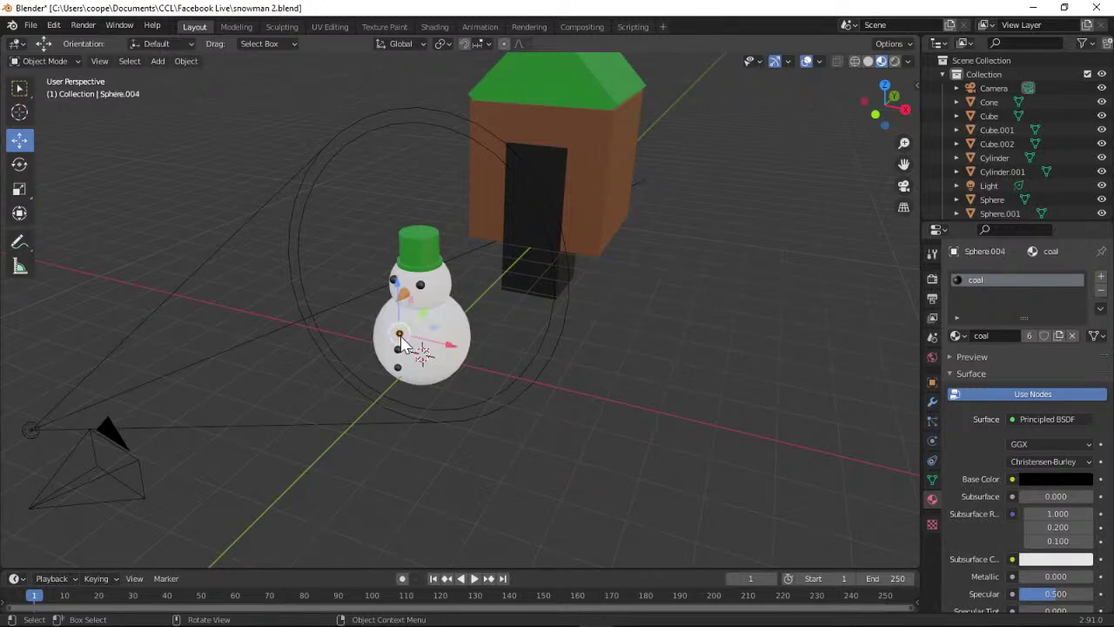
pyautogui.rightClick(401, 341)
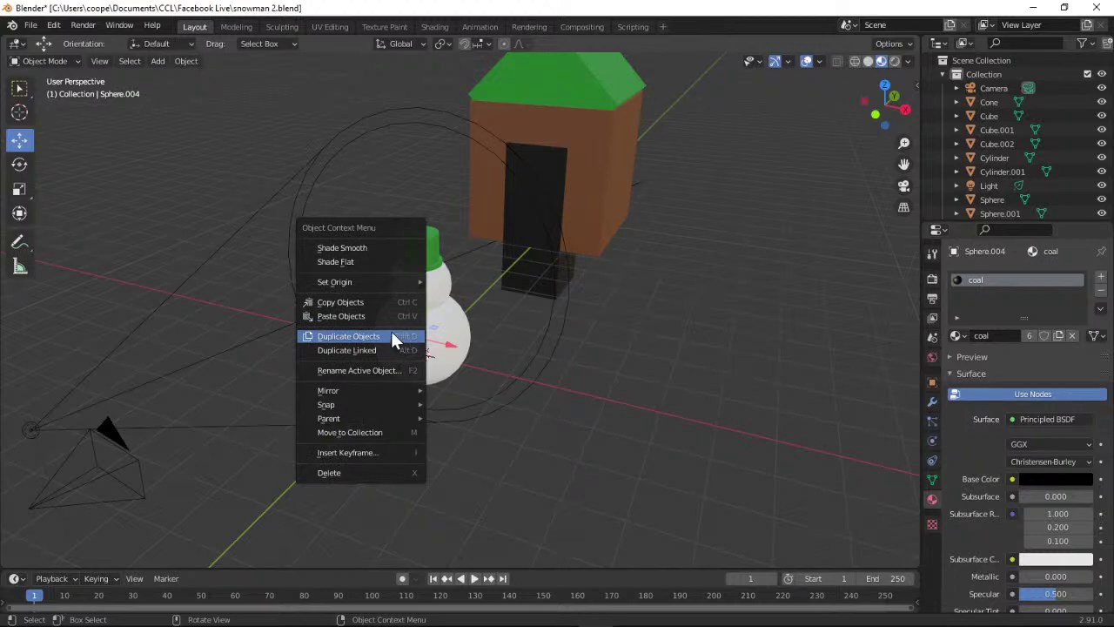
pyautogui.click(347, 302)
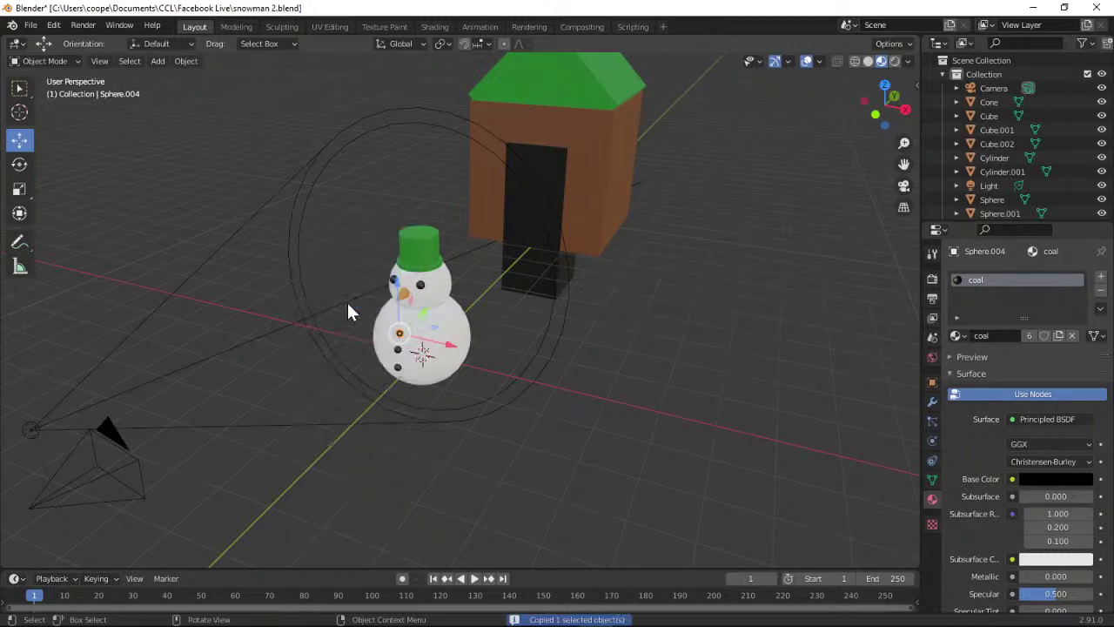
pyautogui.rightClick(400, 341)
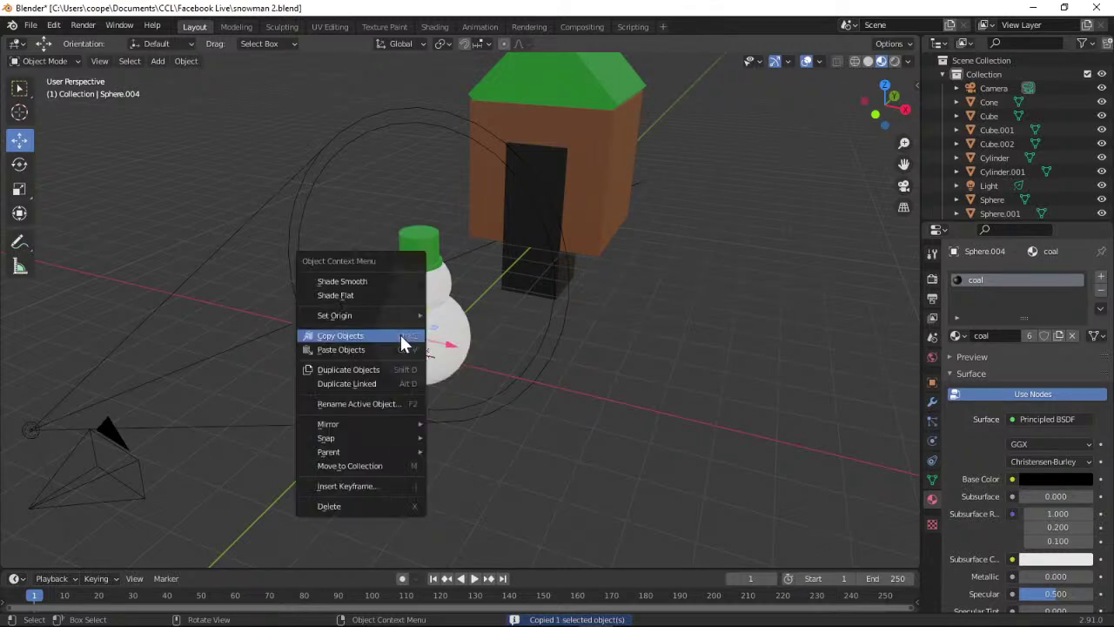
pyautogui.click(370, 369)
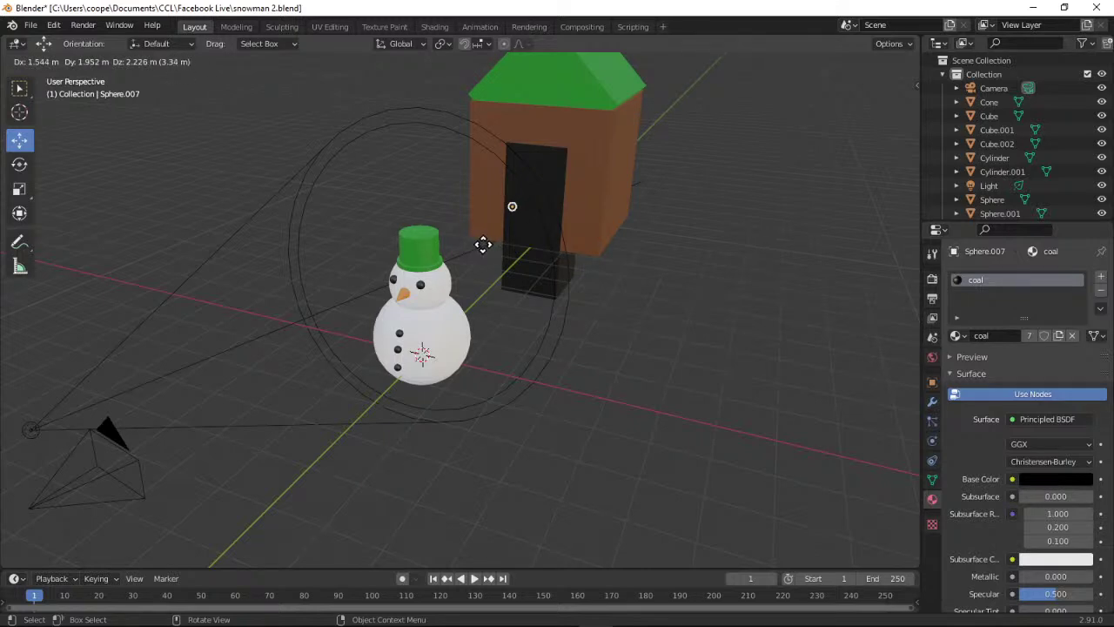
pyautogui.click(483, 244)
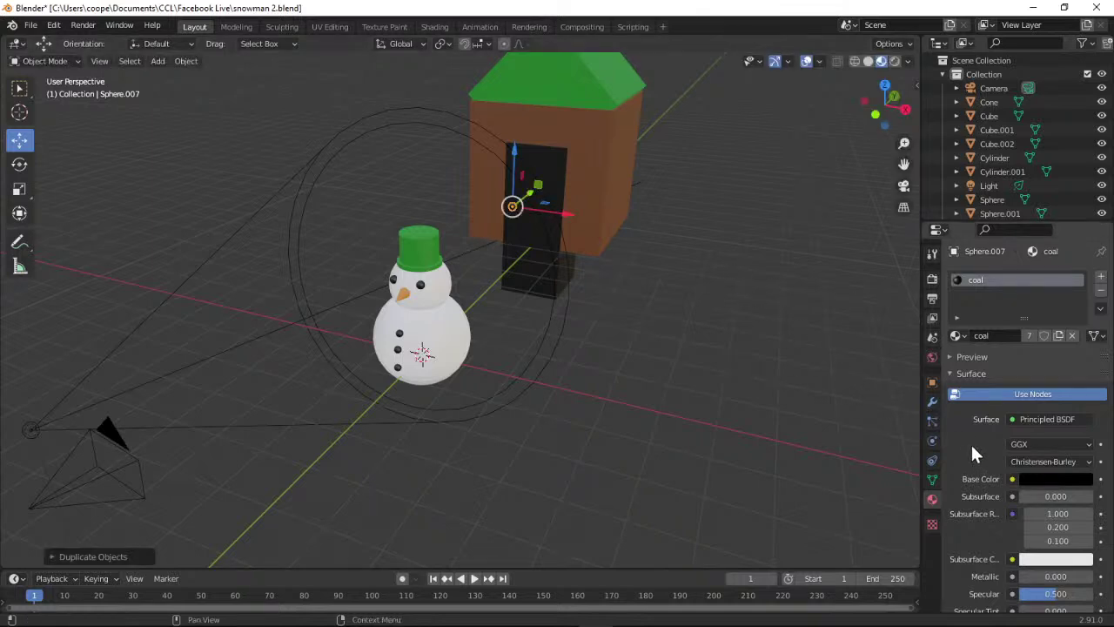
# Switch the new doorknob's material from coal to the orange carrot material.
pyautogui.click(957, 335)
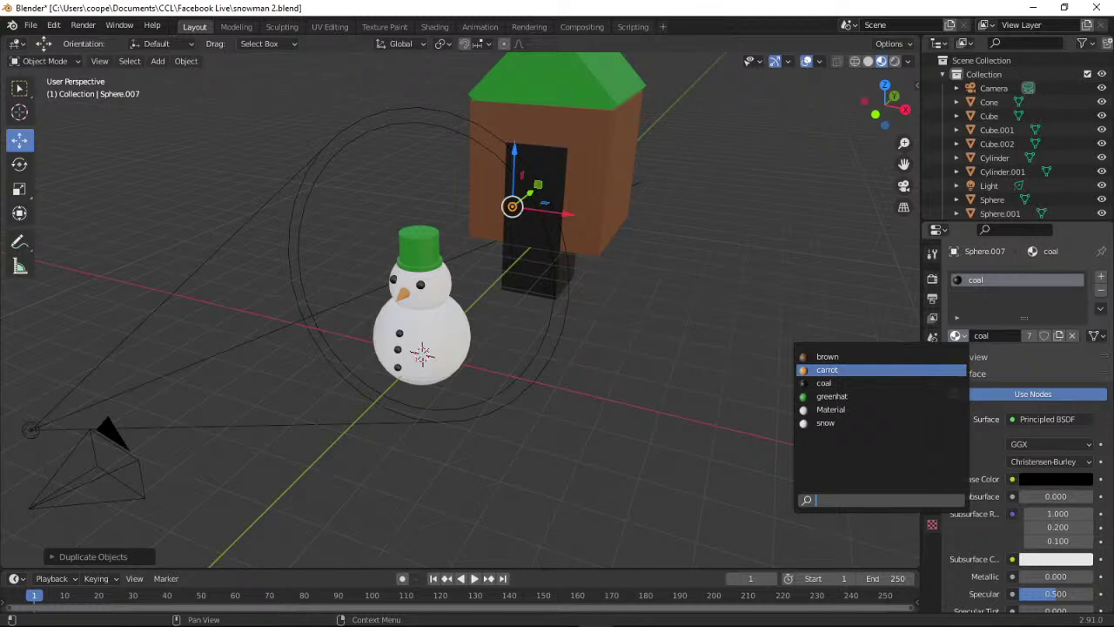
pyautogui.press('Up')
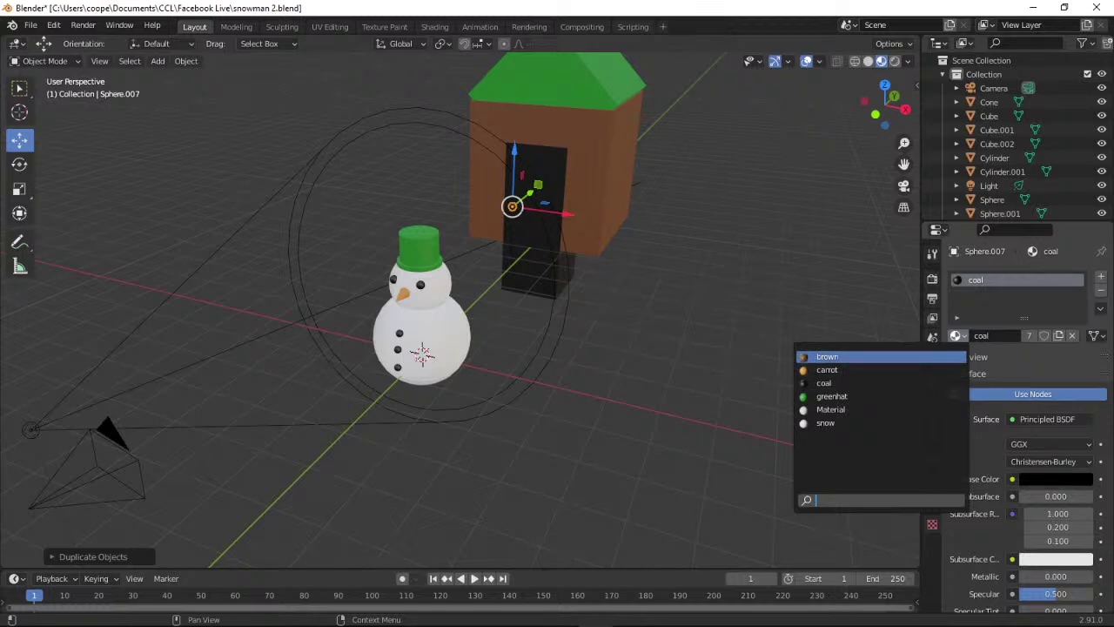
pyautogui.click(829, 369)
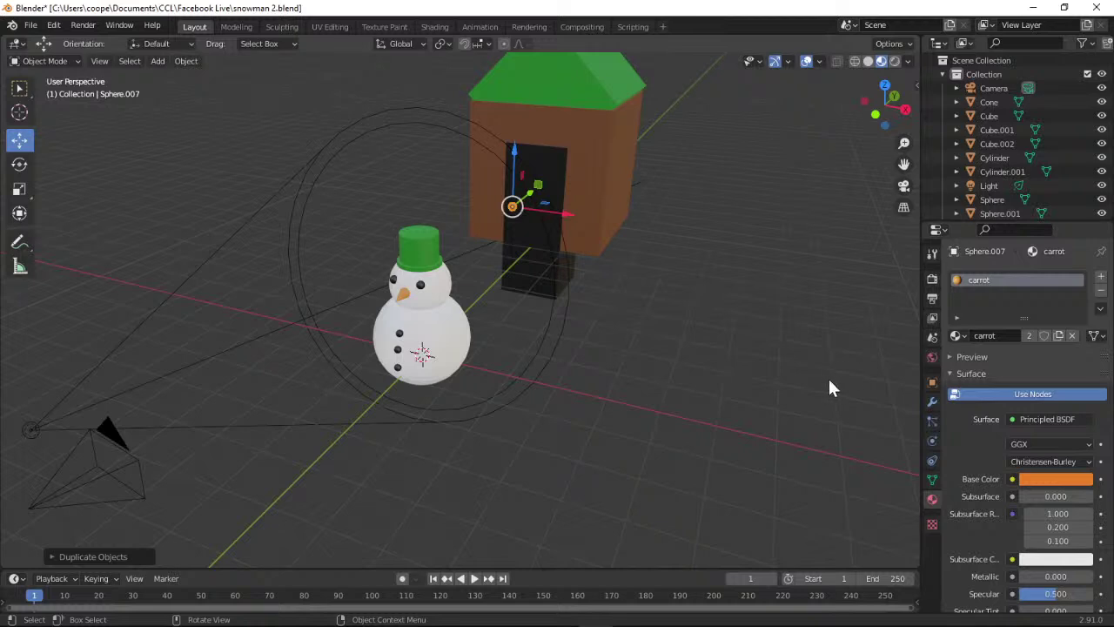
pyautogui.click(746, 332)
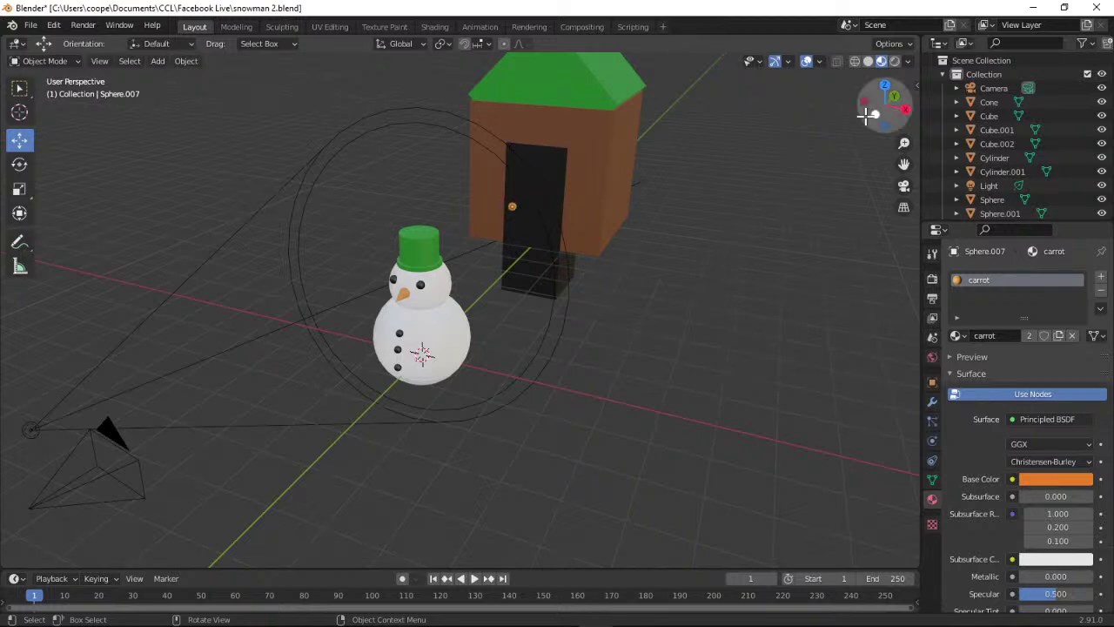
# Slide the orange doorknob along X toward the door and lower it along Z.
pyautogui.moveTo(884, 105)
pyautogui.mouseDown()
pyautogui.moveTo(881, 131)
pyautogui.moveTo(901, 122)
pyautogui.moveTo(896, 97)
pyautogui.moveTo(907, 105)
pyautogui.moveTo(896, 113)
pyautogui.mouseUp()
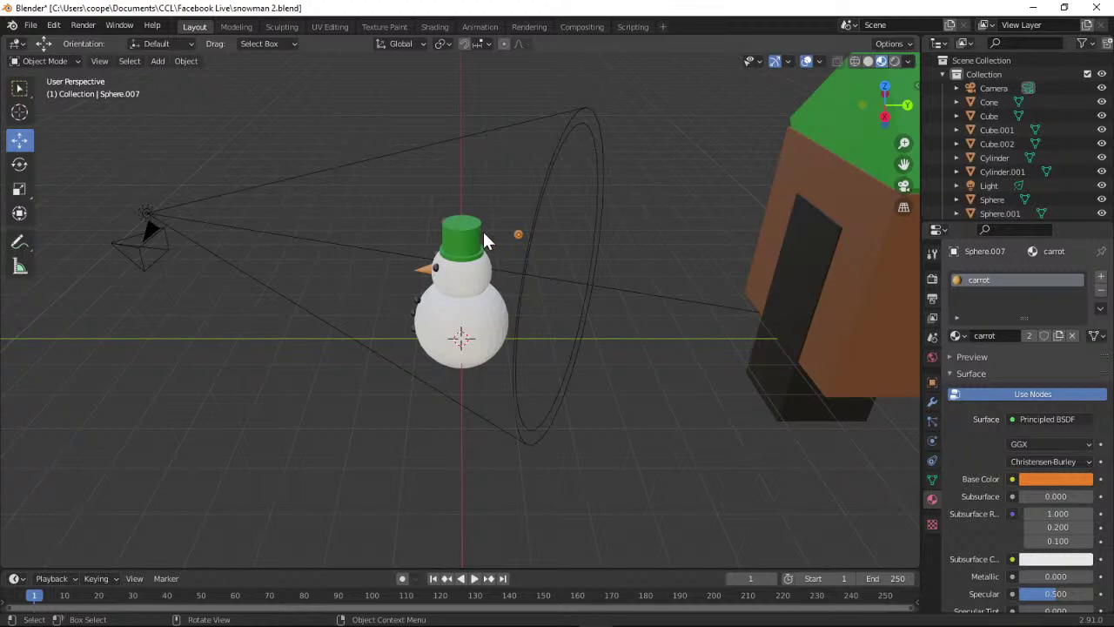
pyautogui.click(519, 235)
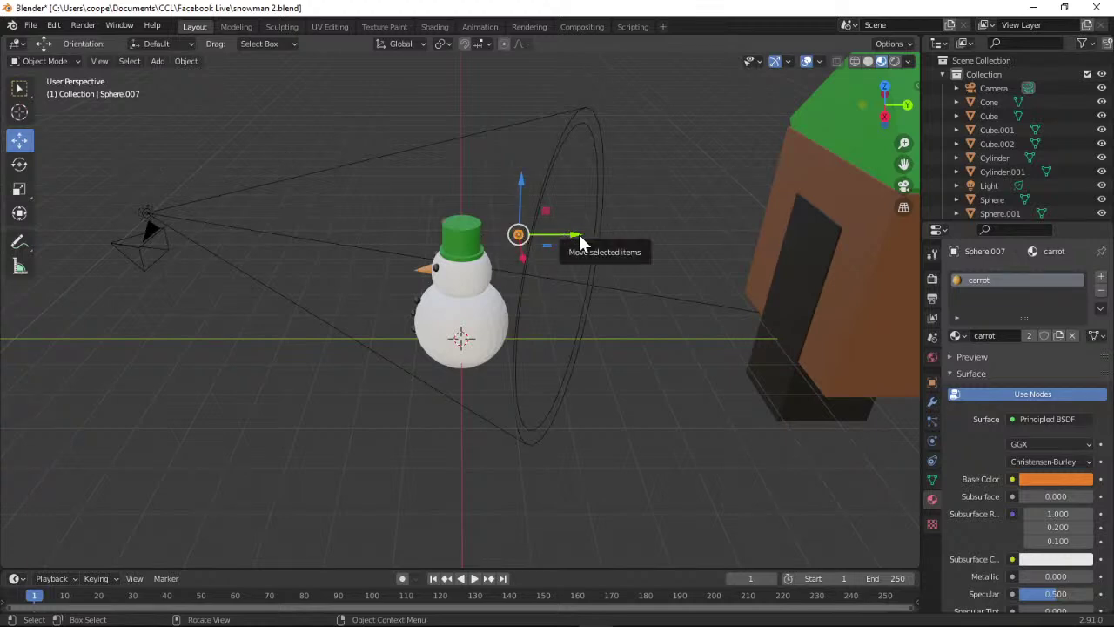
pyautogui.moveTo(580, 237); pyautogui.dragTo(873, 257)
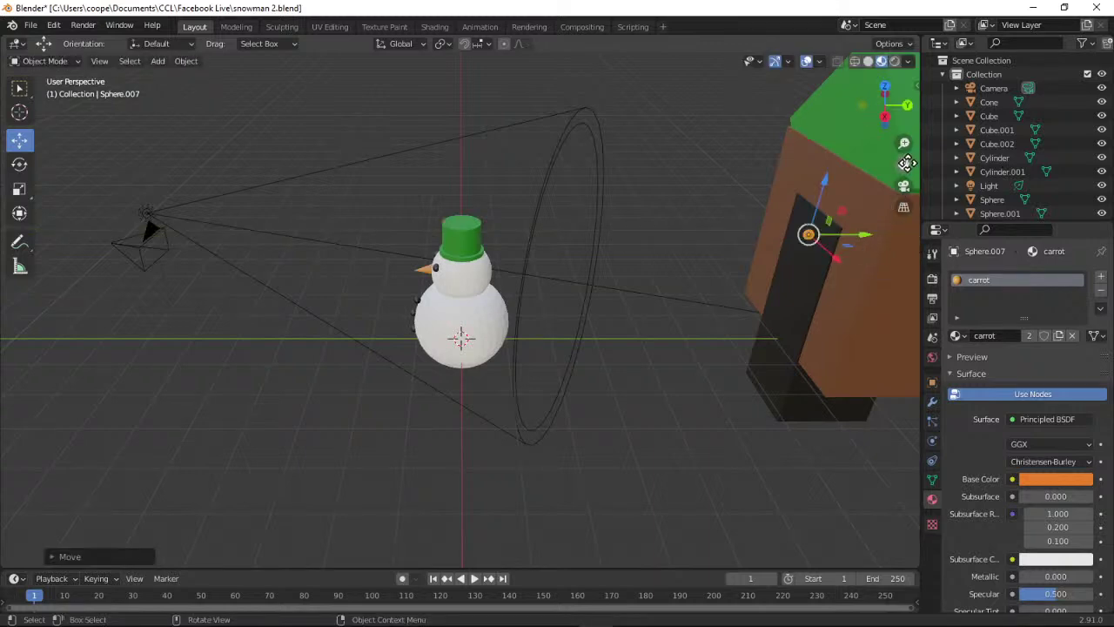
pyautogui.moveTo(903, 164); pyautogui.dragTo(633, 286)
pyautogui.moveTo(491, 230); pyautogui.dragTo(540, 236)
pyautogui.moveTo(484, 177); pyautogui.dragTo(481, 278)
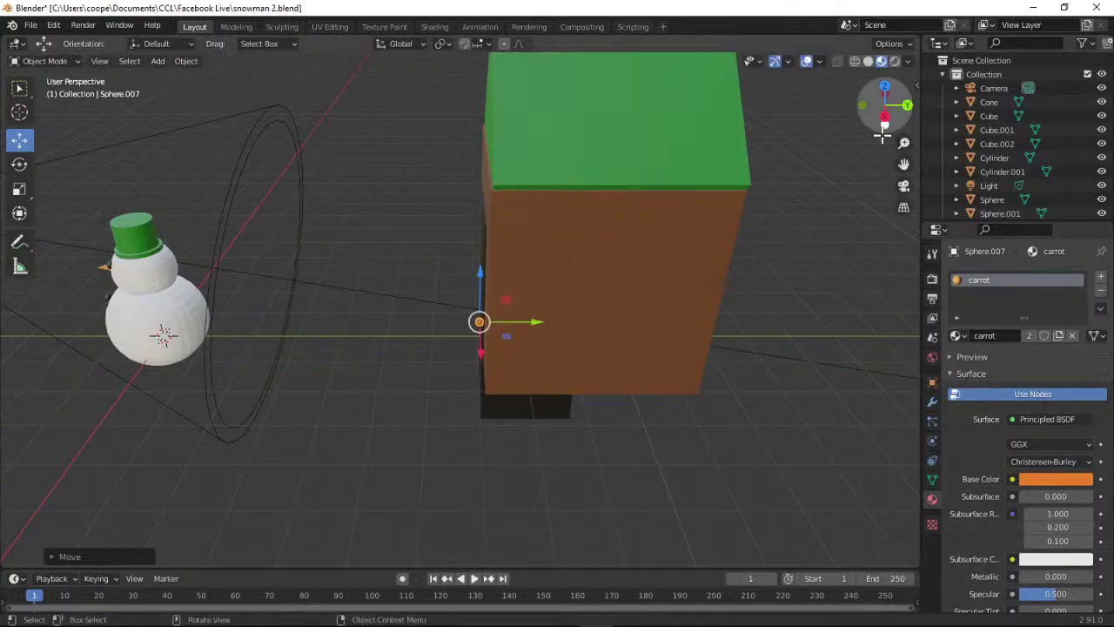
# From the front view, set the doorknob on the door's face near its left edge.
pyautogui.click(906, 103)
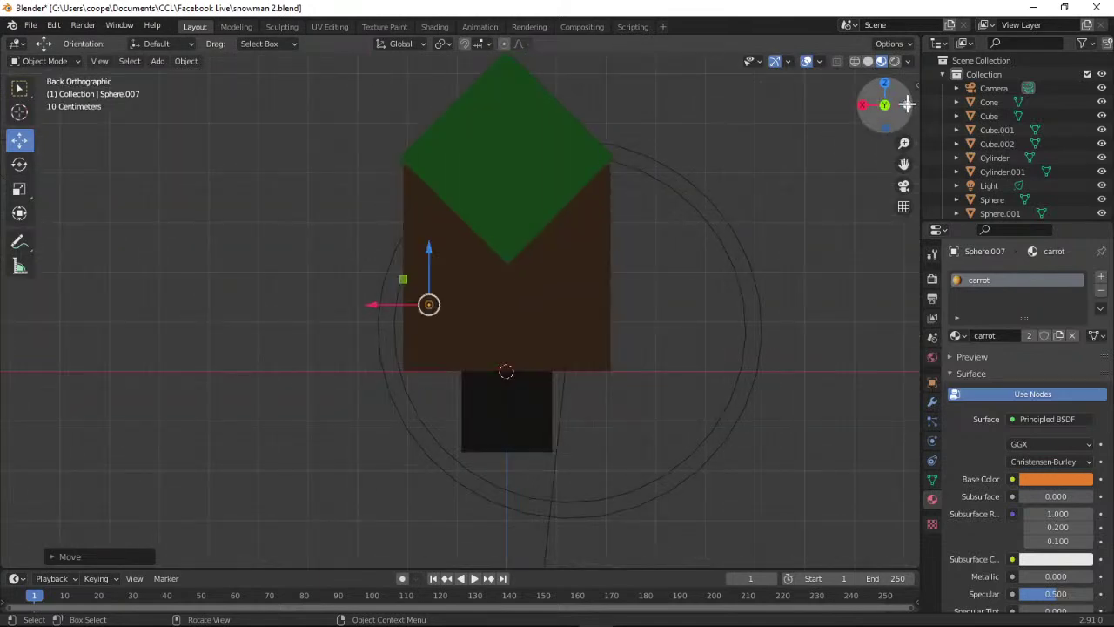
pyautogui.click(907, 103)
pyautogui.click(907, 103)
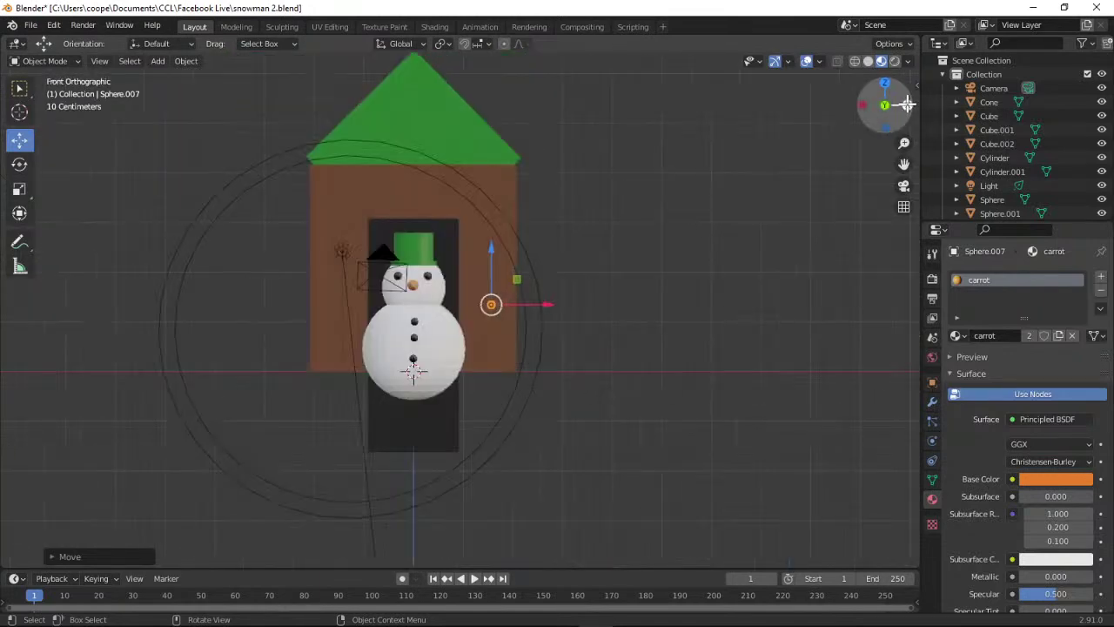
pyautogui.moveTo(498, 309); pyautogui.dragTo(376, 301)
pyautogui.moveTo(901, 115); pyautogui.dragTo(815, 113)
pyautogui.click(533, 327)
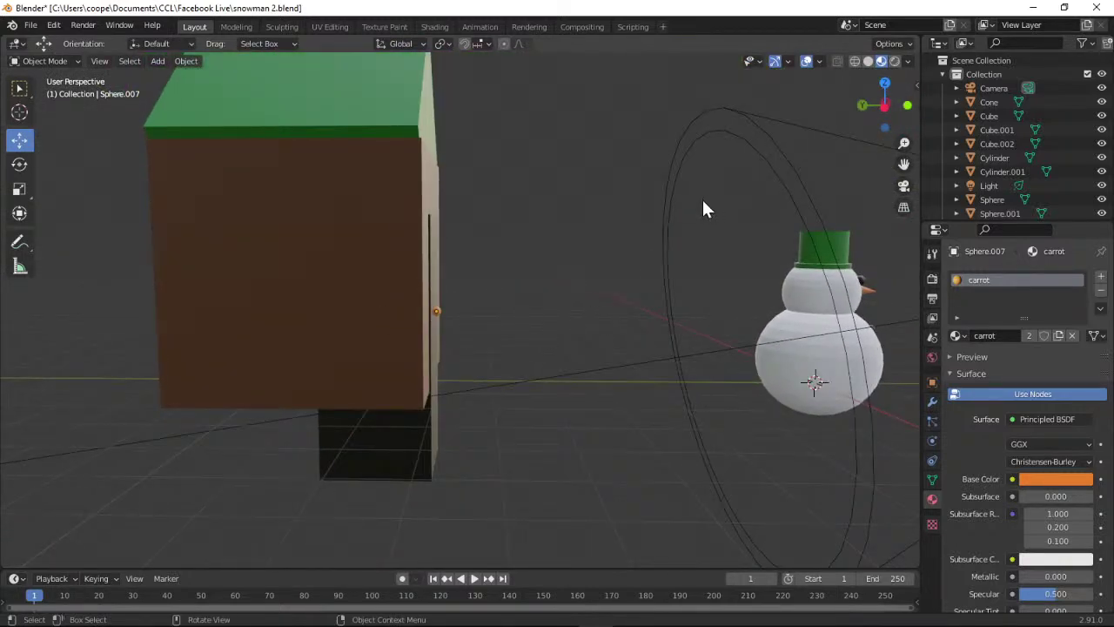
pyautogui.moveTo(884, 104)
pyautogui.mouseDown()
pyautogui.moveTo(853, 111)
pyautogui.moveTo(870, 119)
pyautogui.mouseUp()
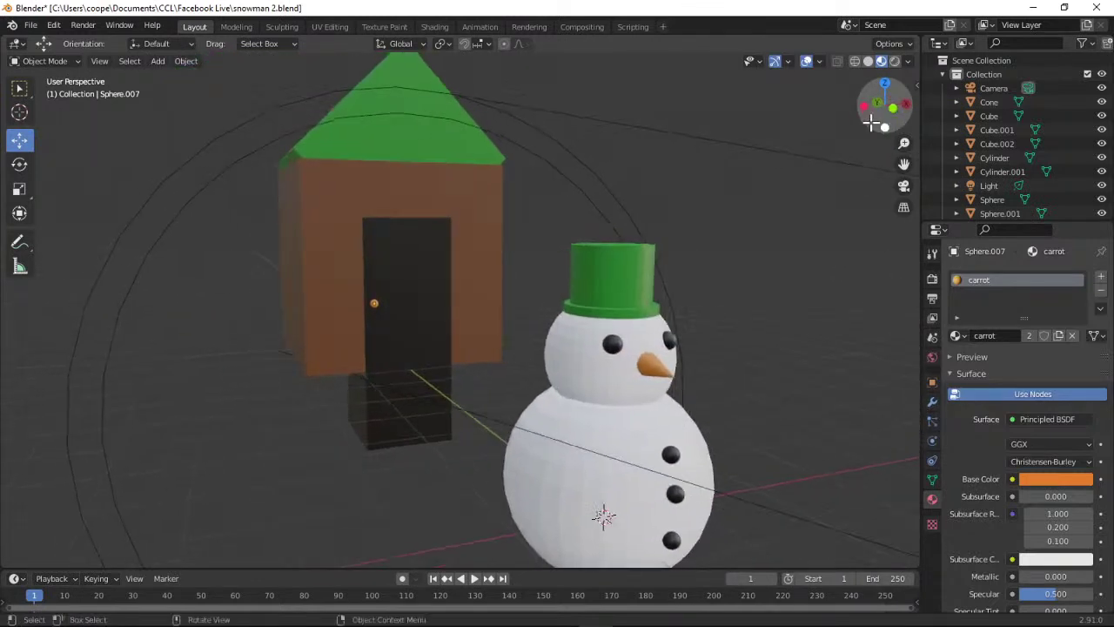
# Tilt the camera around its X axis so its shot frames the snowman before the house.
pyautogui.click(904, 185)
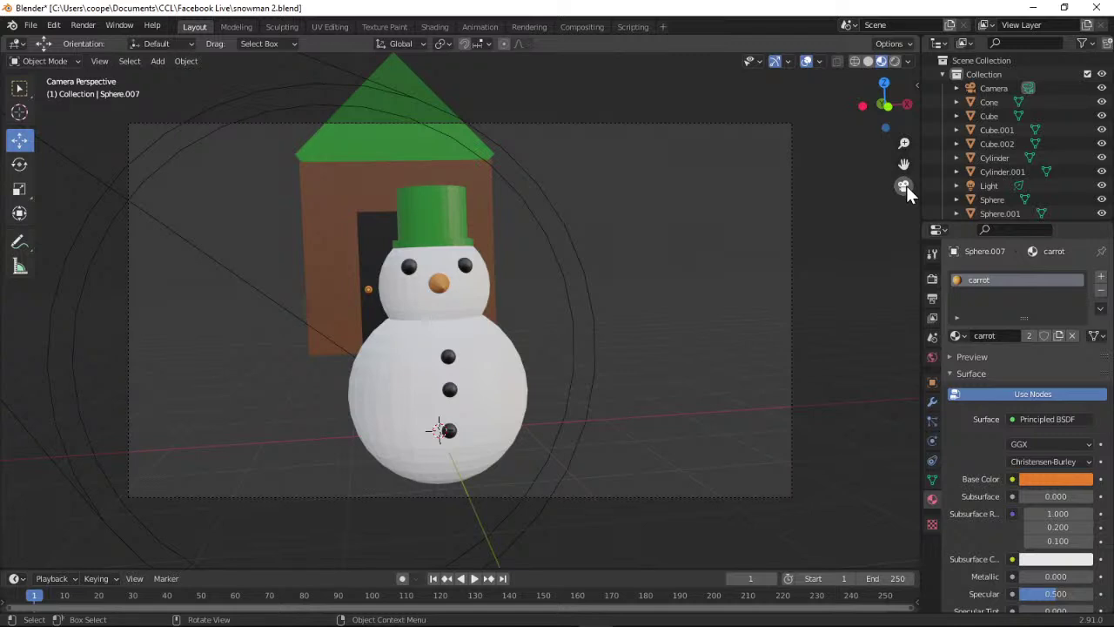
pyautogui.click(906, 185)
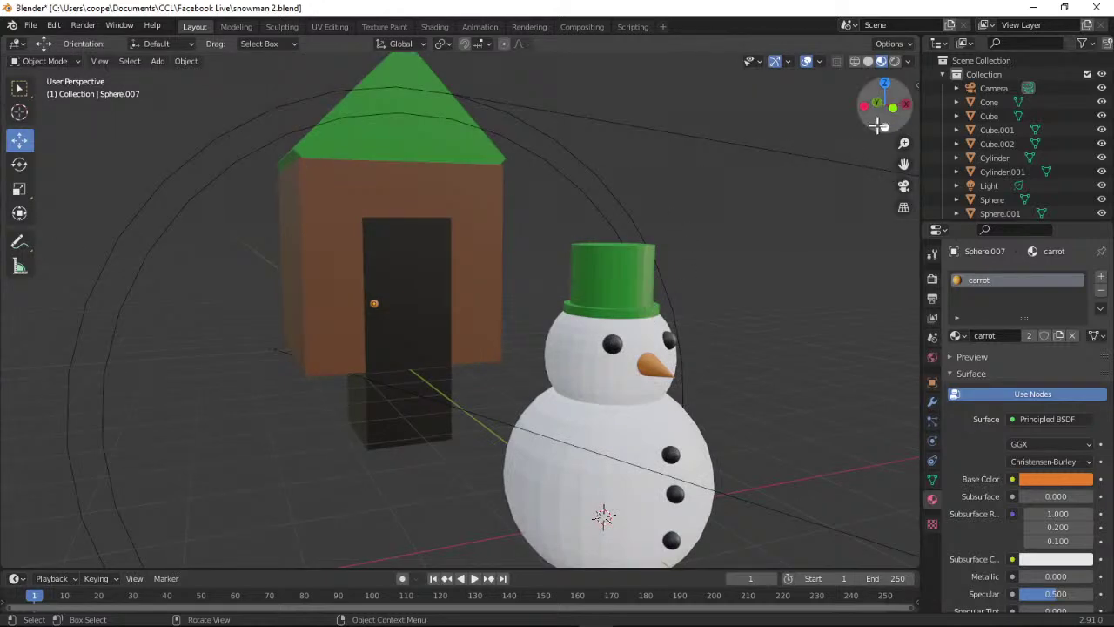
pyautogui.moveTo(903, 142)
pyautogui.mouseDown()
pyautogui.moveTo(903, 183)
pyautogui.moveTo(903, 153)
pyautogui.mouseUp()
pyautogui.click(782, 392)
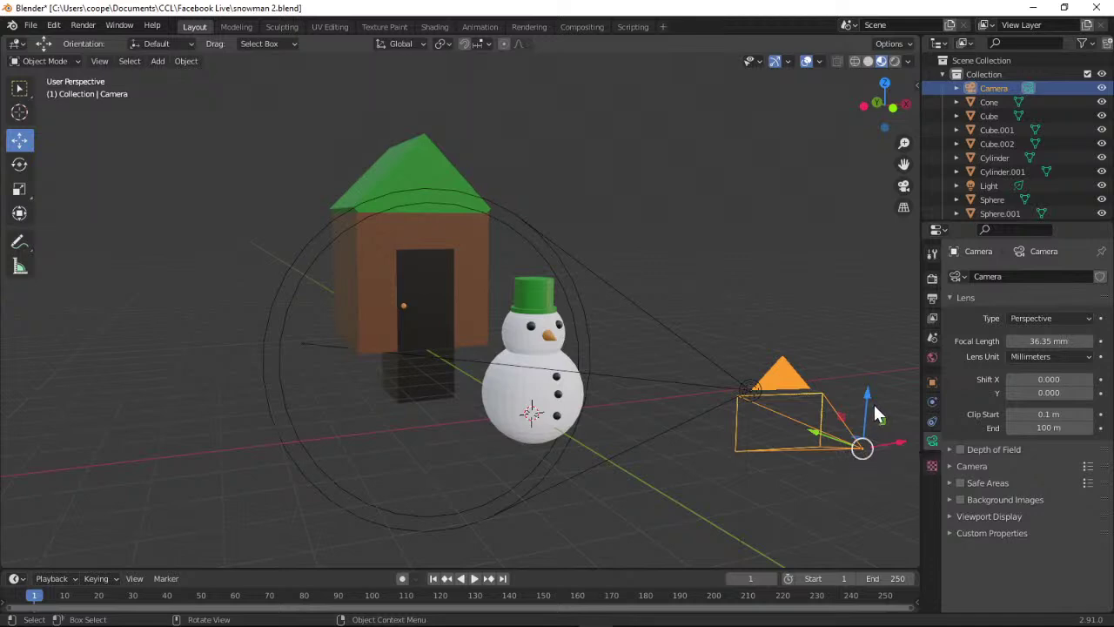
pyautogui.click(20, 164)
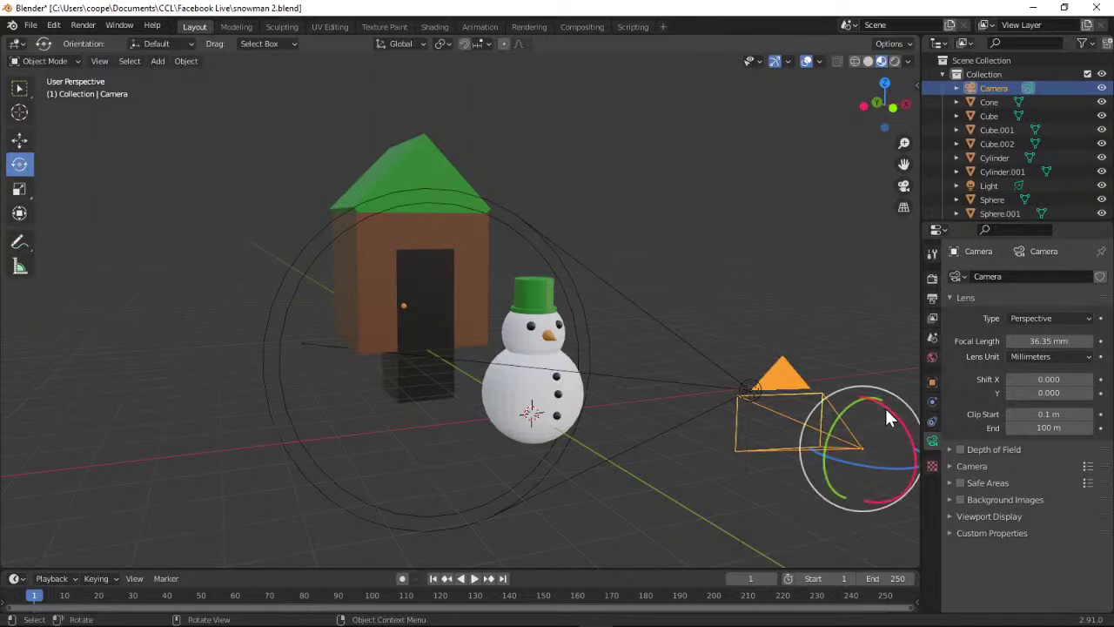
pyautogui.moveTo(886, 411); pyautogui.dragTo(896, 422)
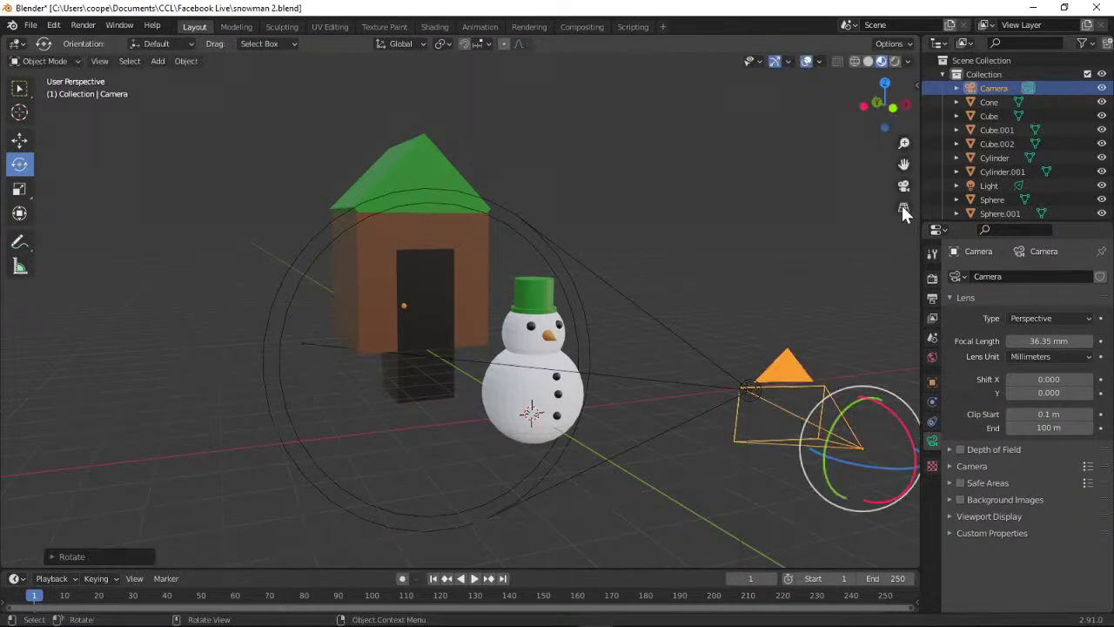
pyautogui.click(904, 186)
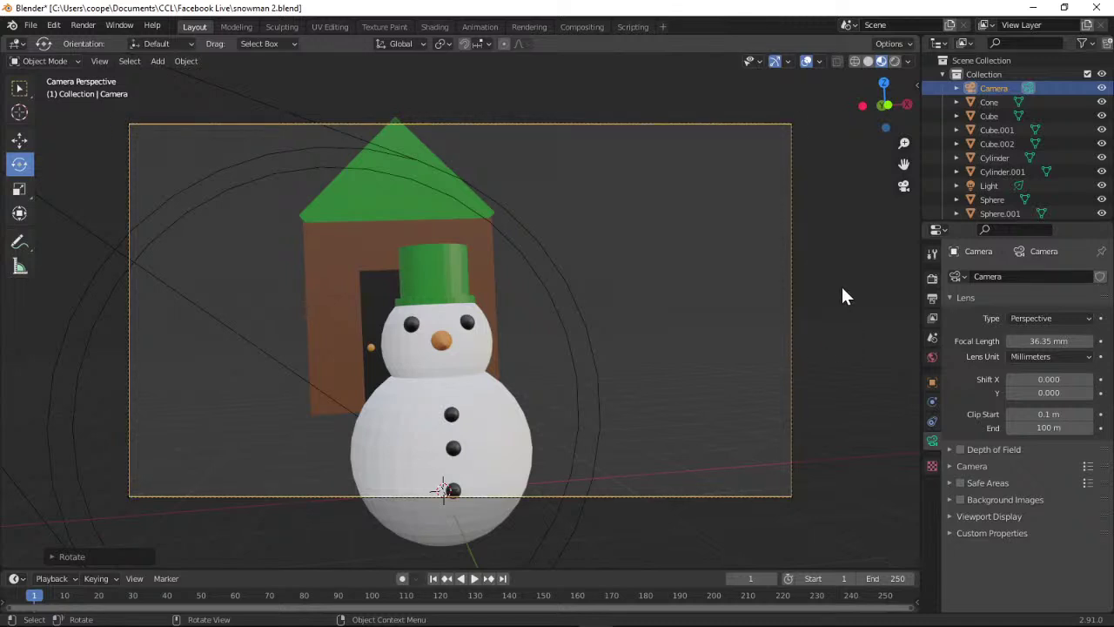
pyautogui.click(900, 186)
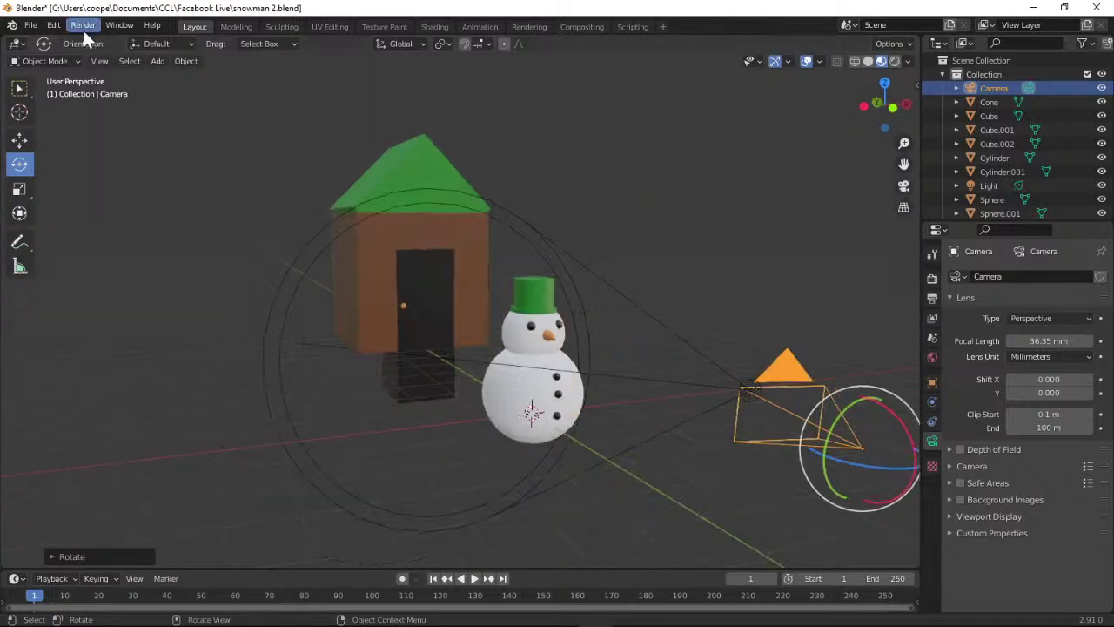
# Save the scene under the new name 'snowman 2 and house.blend'.
pyautogui.click(30, 26)
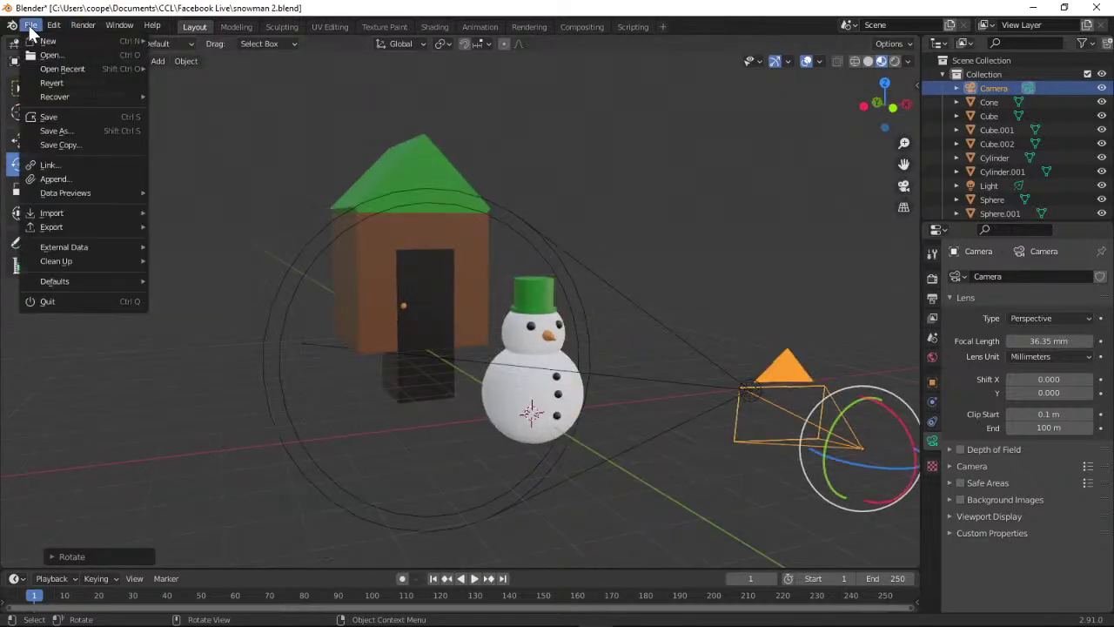
pyautogui.click(53, 130)
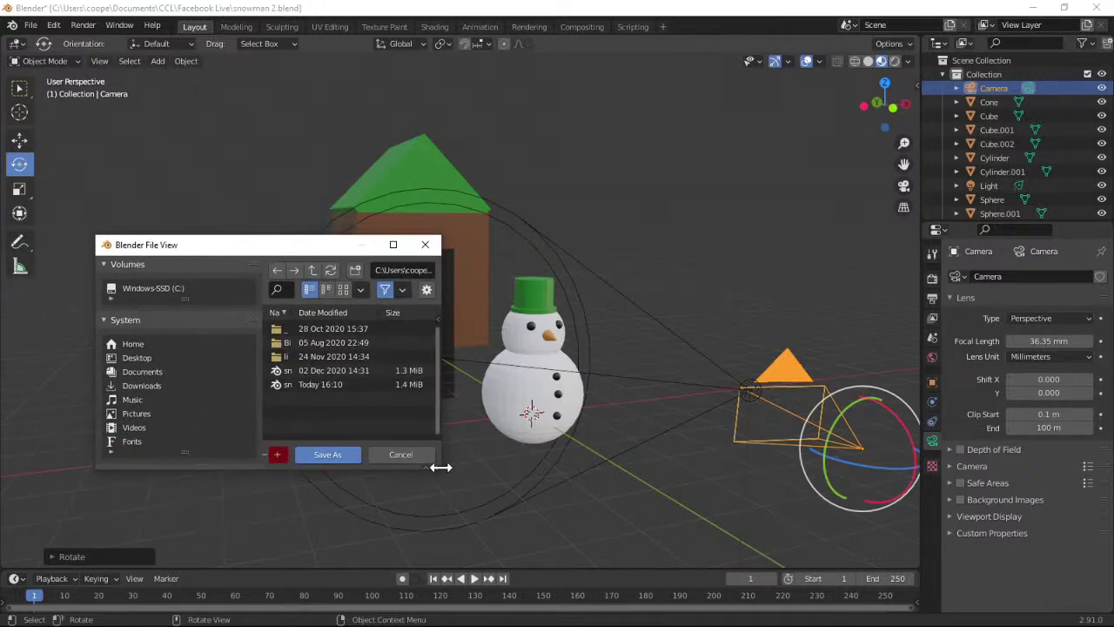
pyautogui.moveTo(438, 466); pyautogui.dragTo(613, 529)
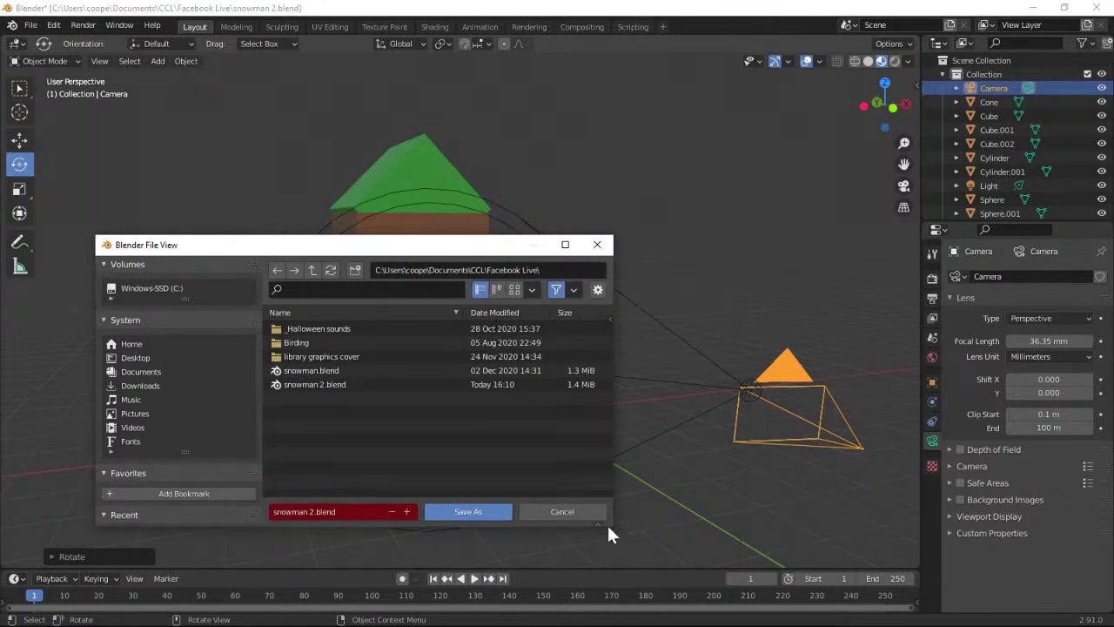
pyautogui.click(324, 511)
pyautogui.click(309, 512)
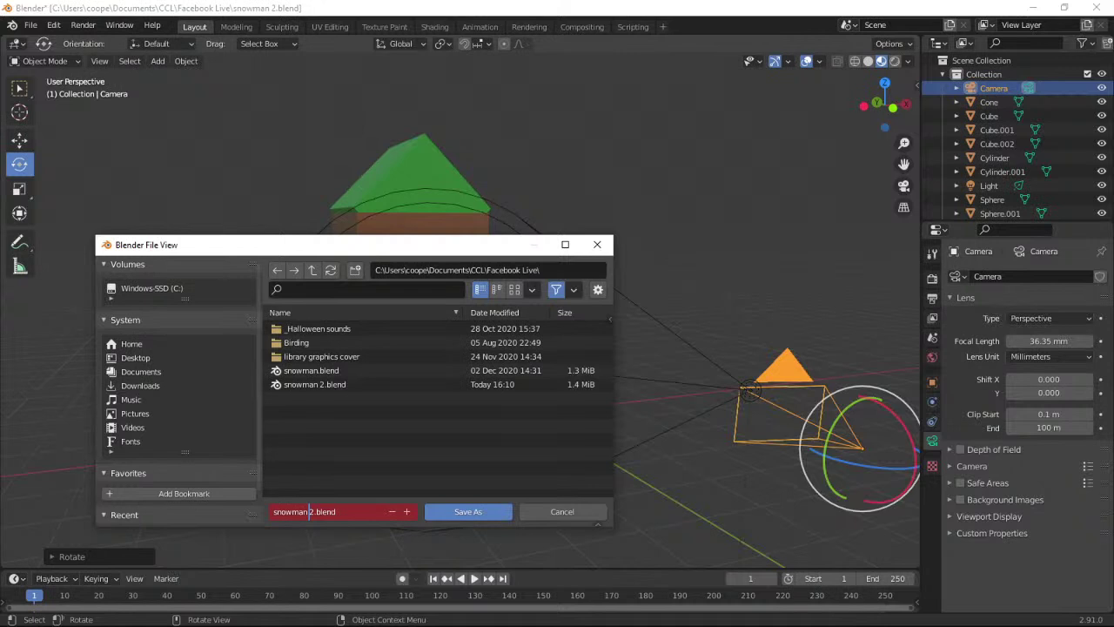
pyautogui.write('and house')
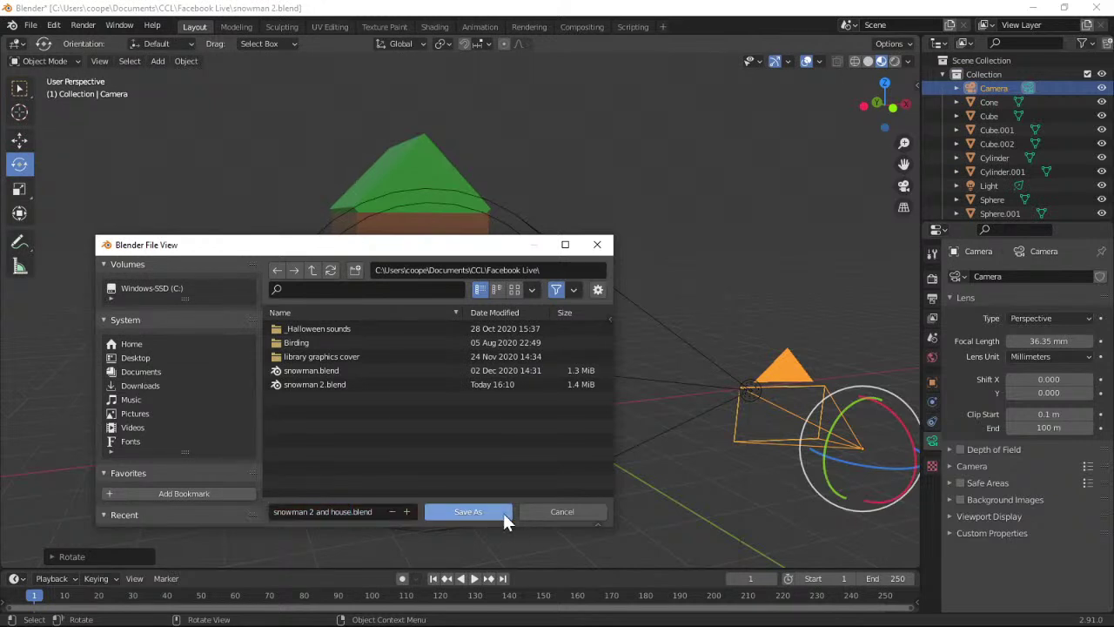
pyautogui.click(503, 512)
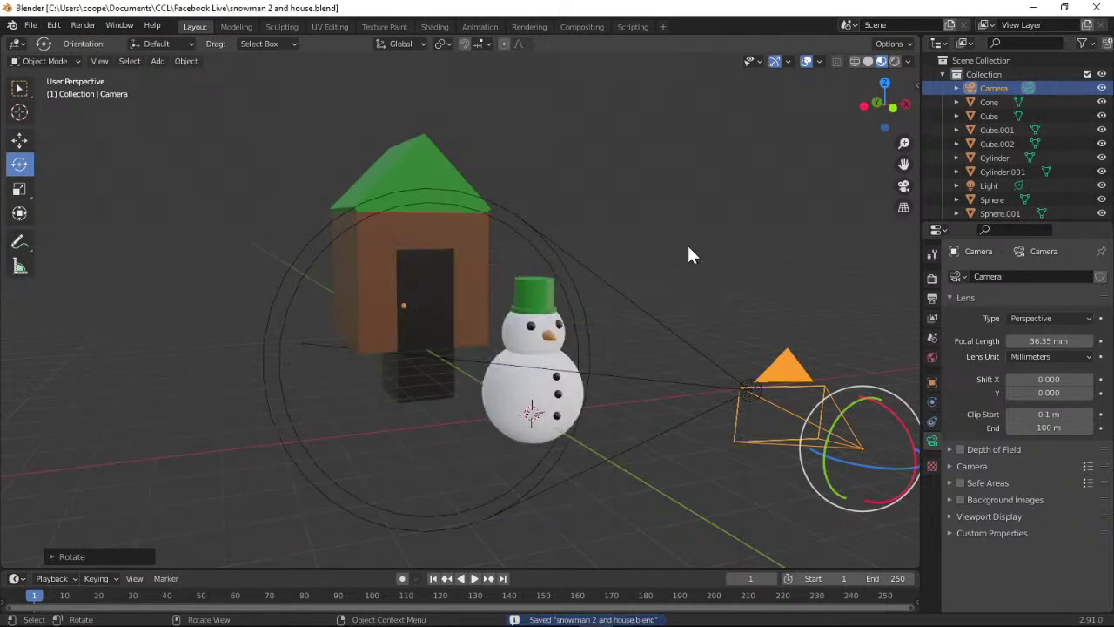
pyautogui.click(84, 26)
pyautogui.click(98, 40)
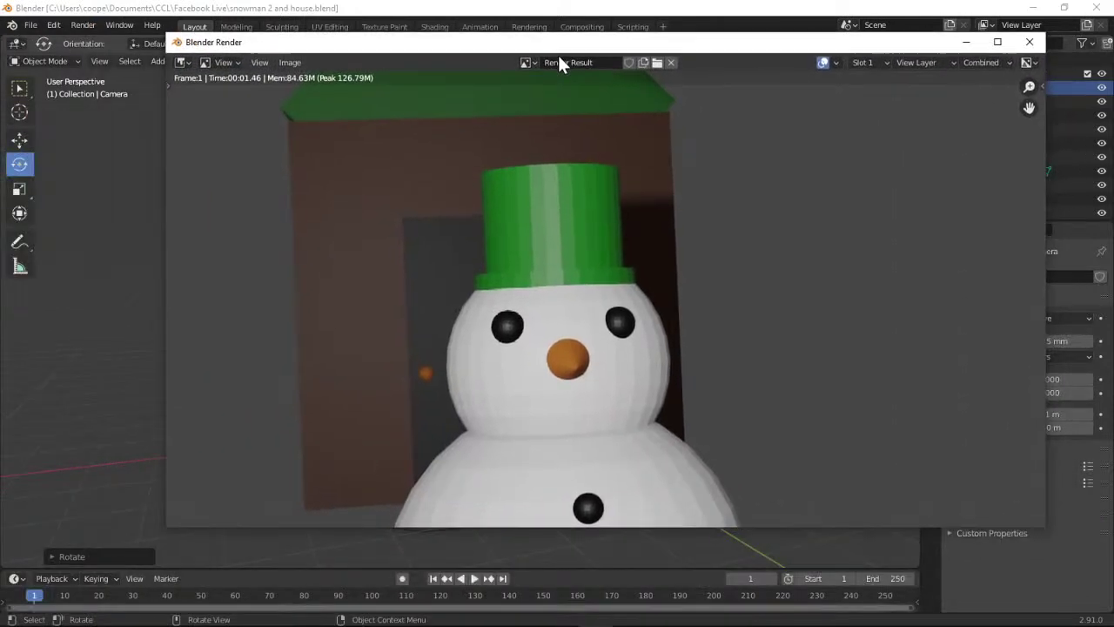
pyautogui.moveTo(558, 54); pyautogui.dragTo(545, 66)
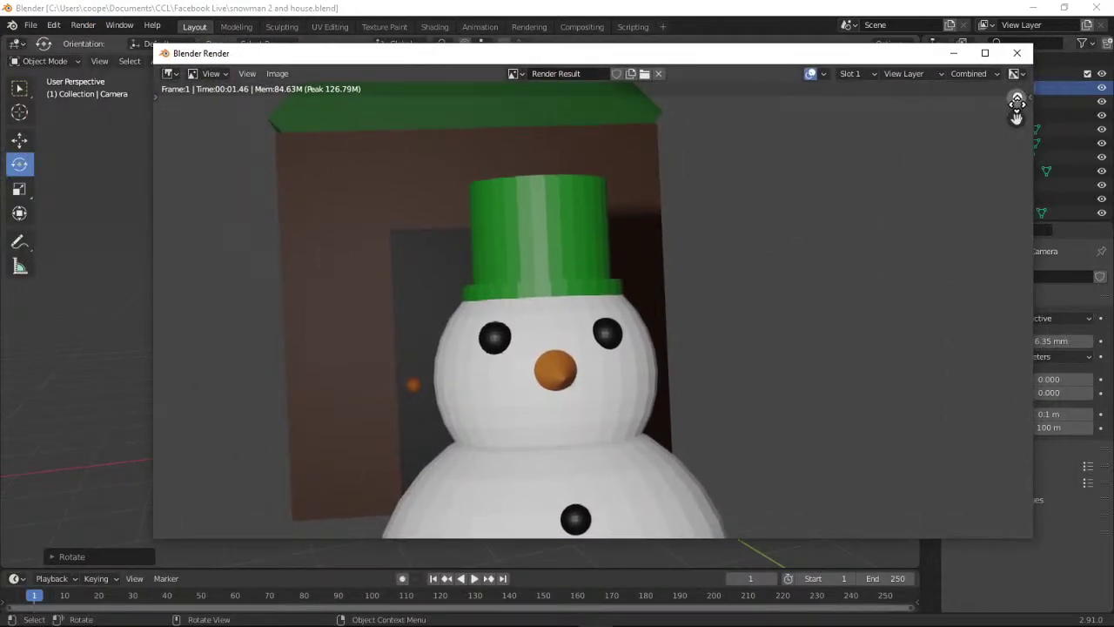
pyautogui.moveTo(1016, 97)
pyautogui.mouseDown()
pyautogui.moveTo(1013, 139)
pyautogui.moveTo(1015, 107)
pyautogui.mouseUp()
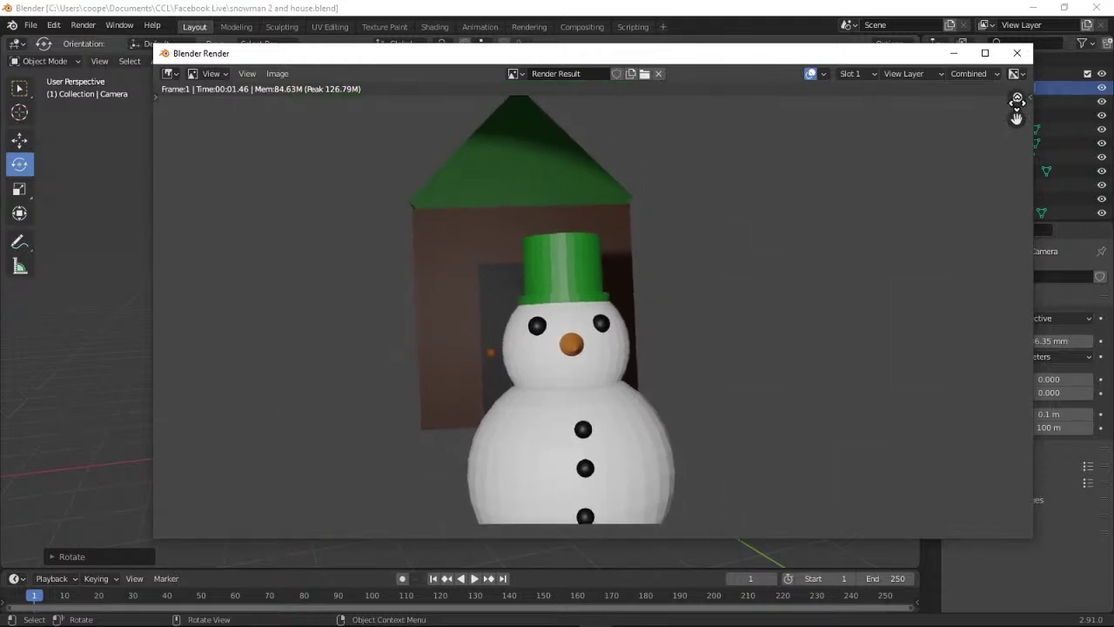
pyautogui.click(1016, 54)
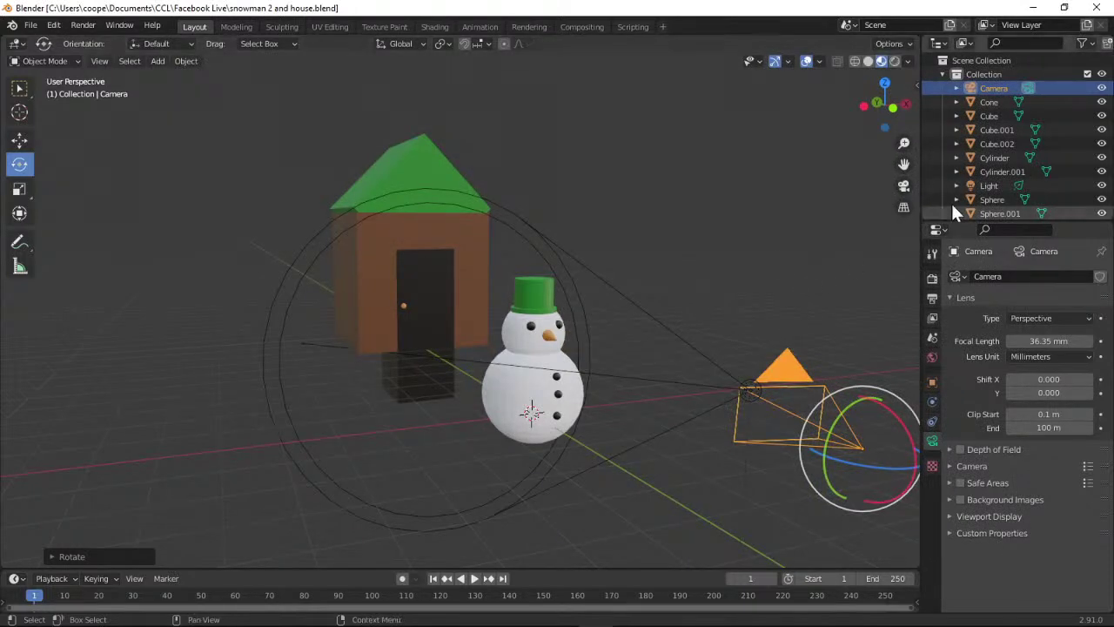
# Raise the spot light higher along Z and tilt it down around its X axis.
pyautogui.click(988, 186)
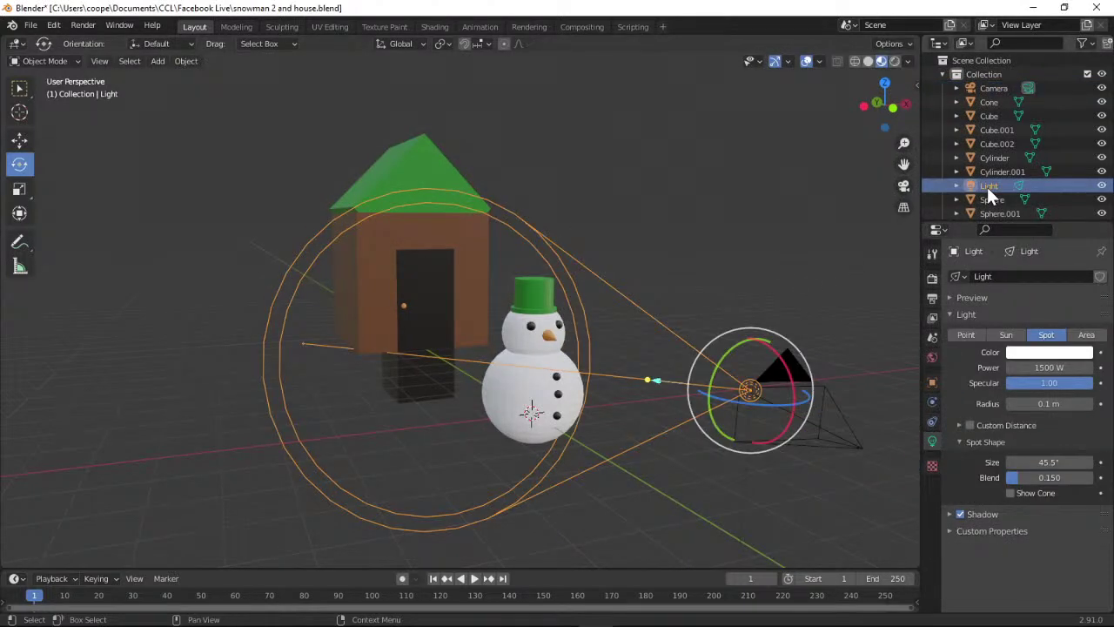
pyautogui.click(19, 140)
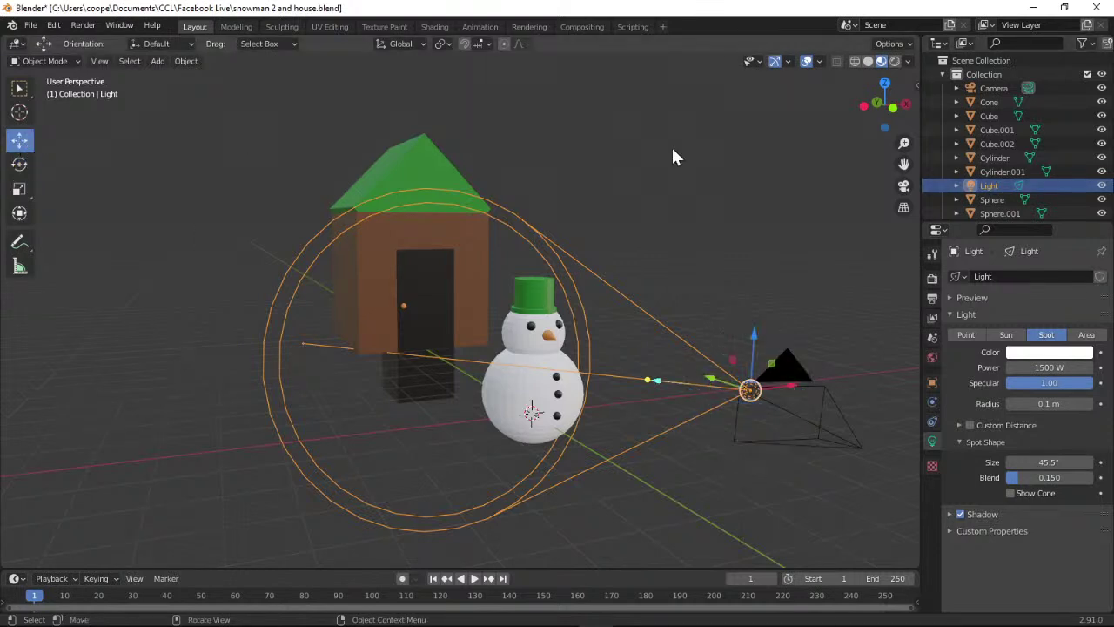
pyautogui.moveTo(755, 332); pyautogui.dragTo(809, 199)
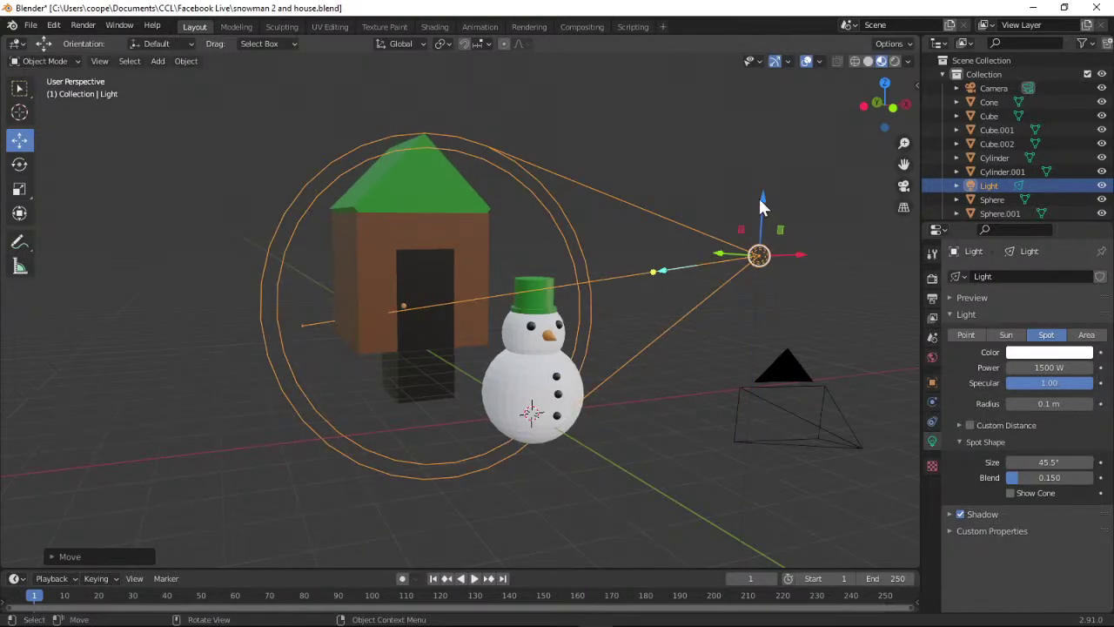
pyautogui.click(20, 166)
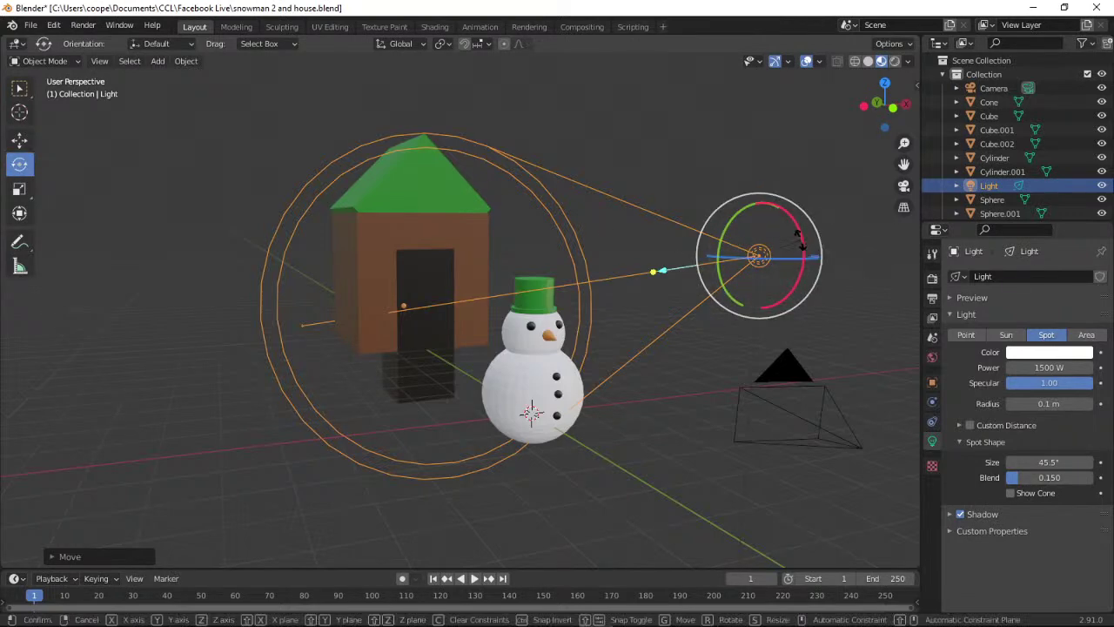
pyautogui.moveTo(801, 236); pyautogui.dragTo(800, 247)
# Render a test image from the camera view and close the render window.
pyautogui.click(903, 185)
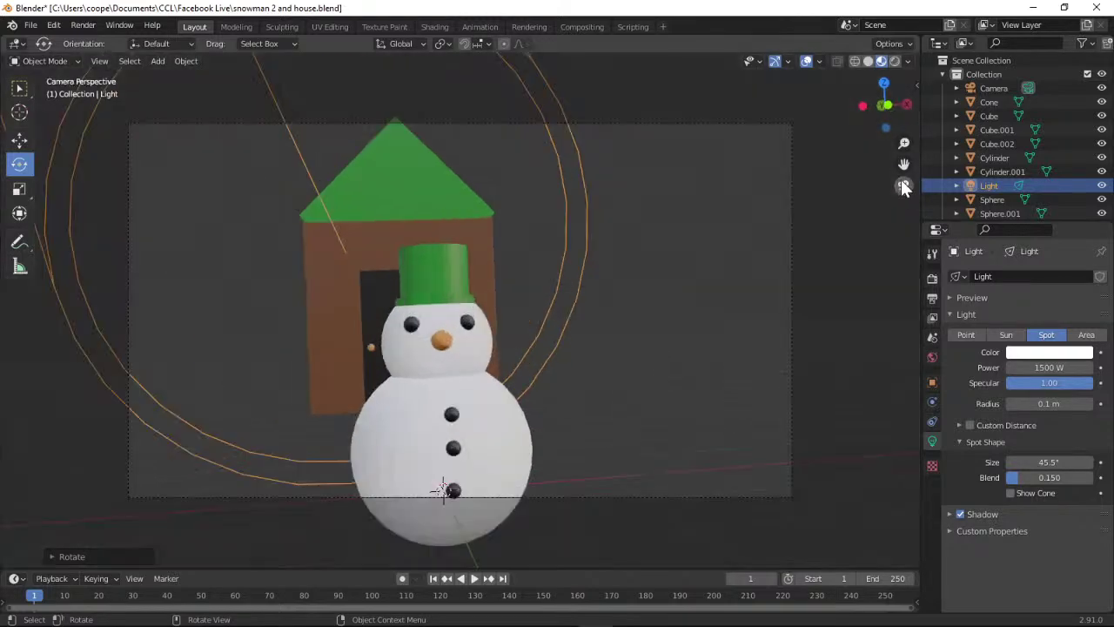
pyautogui.click(99, 23)
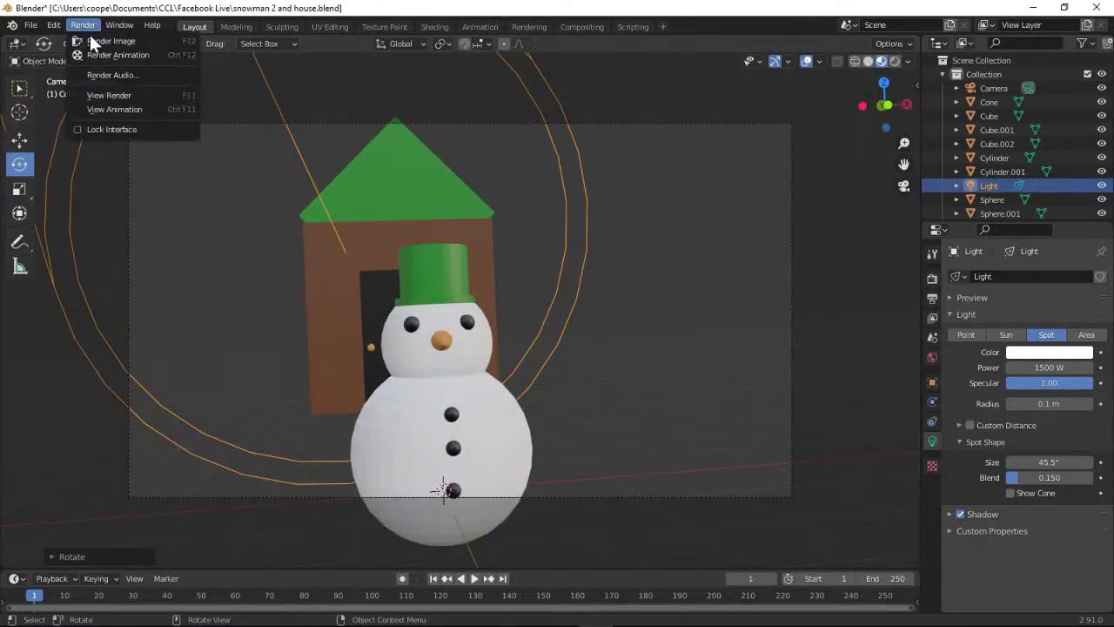
pyautogui.click(89, 35)
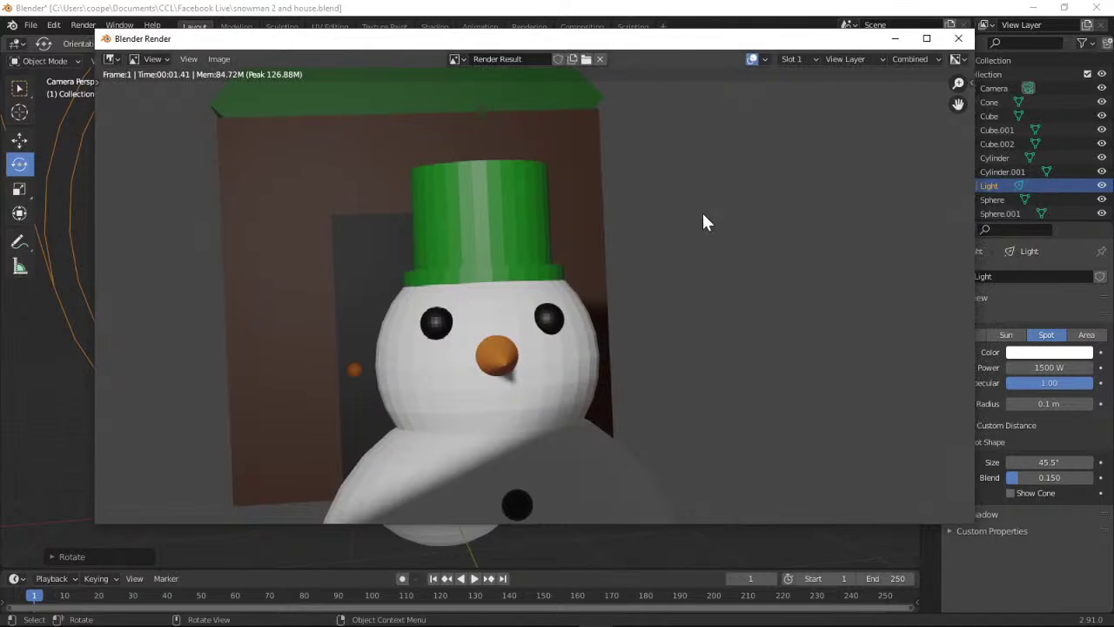
pyautogui.moveTo(958, 83)
pyautogui.mouseDown()
pyautogui.moveTo(953, 117)
pyautogui.moveTo(955, 102)
pyautogui.mouseUp()
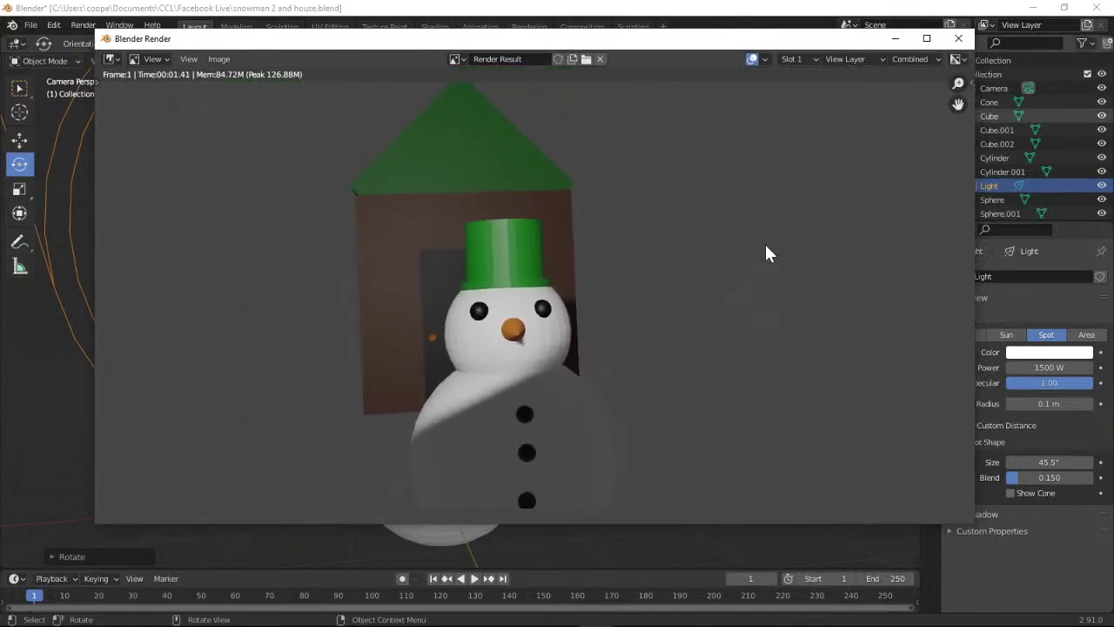
pyautogui.click(958, 39)
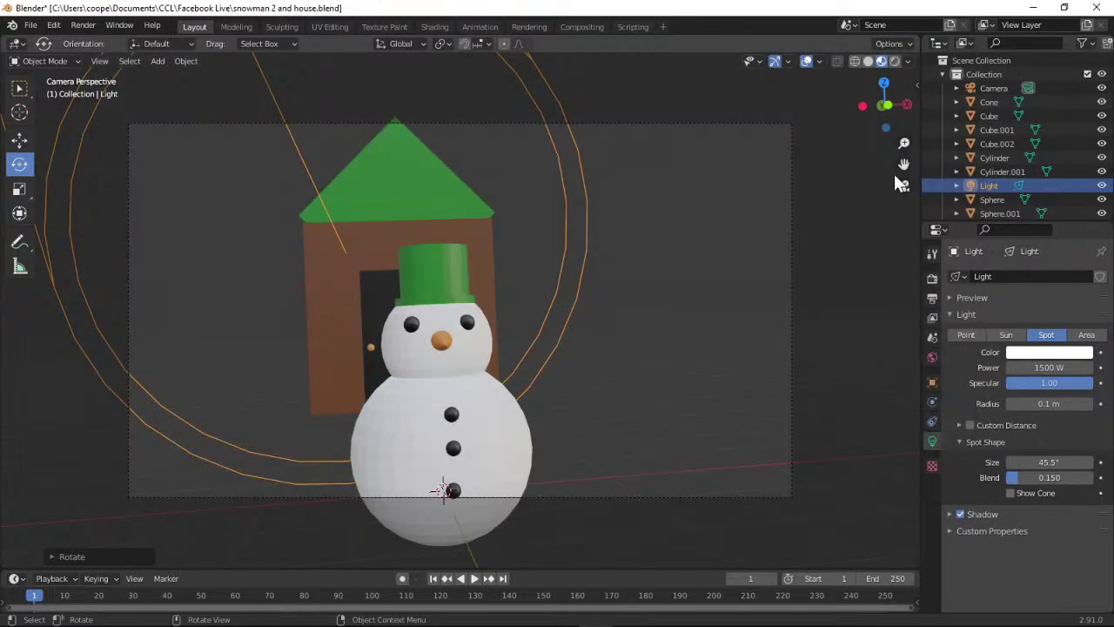
# Orbit out around the house and tilt the spot light around its X axis.
pyautogui.moveTo(903, 143); pyautogui.dragTo(904, 179)
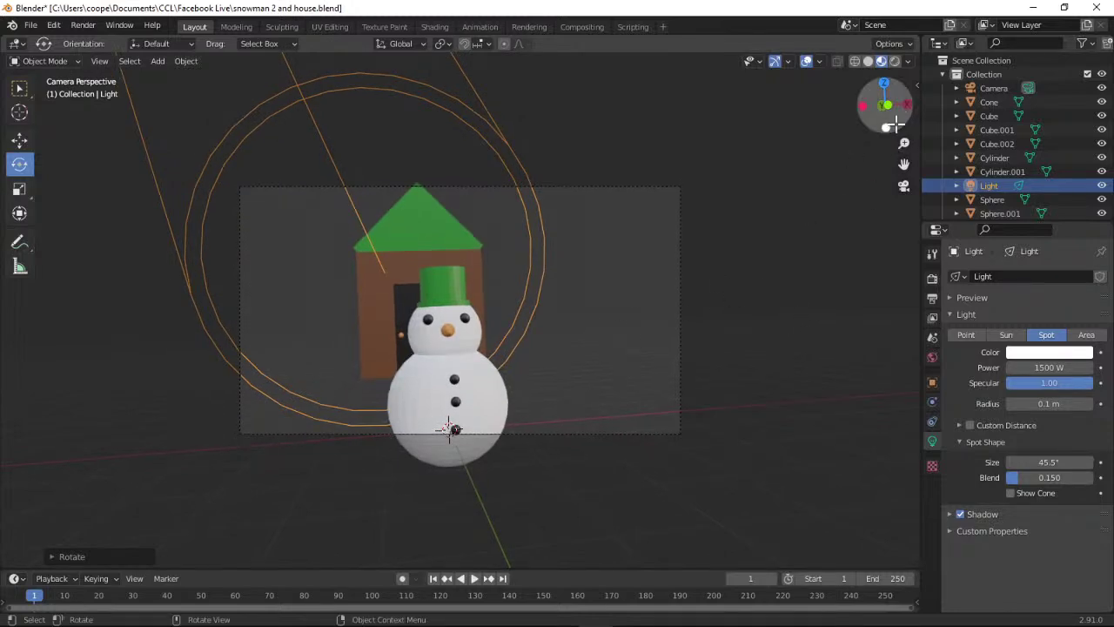
pyautogui.moveTo(883, 104); pyautogui.dragTo(801, 115)
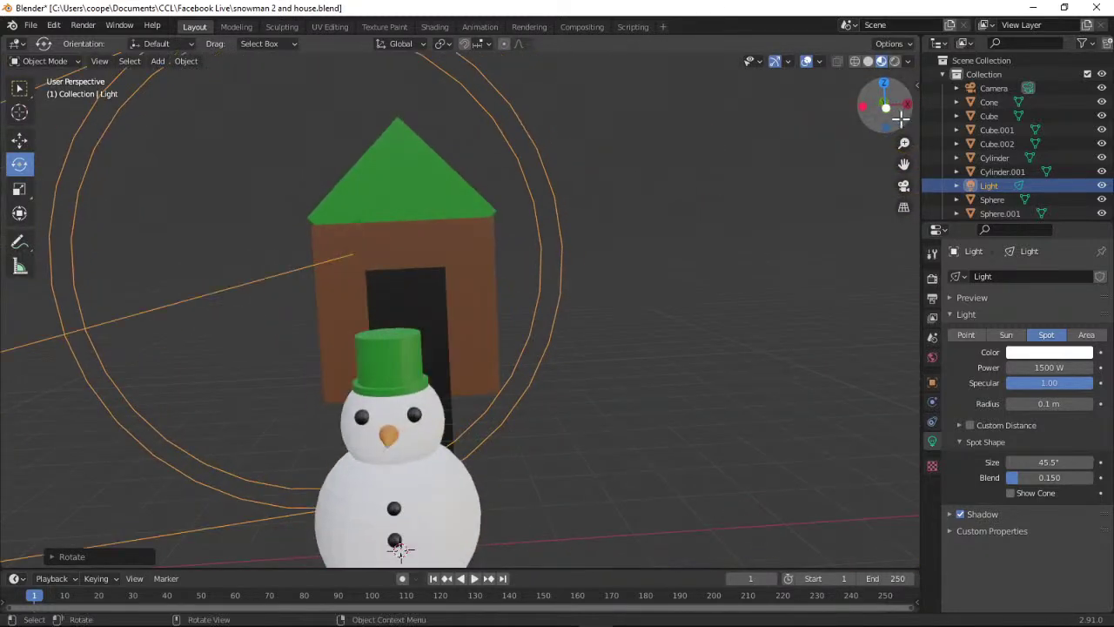
pyautogui.moveTo(903, 143); pyautogui.dragTo(903, 161)
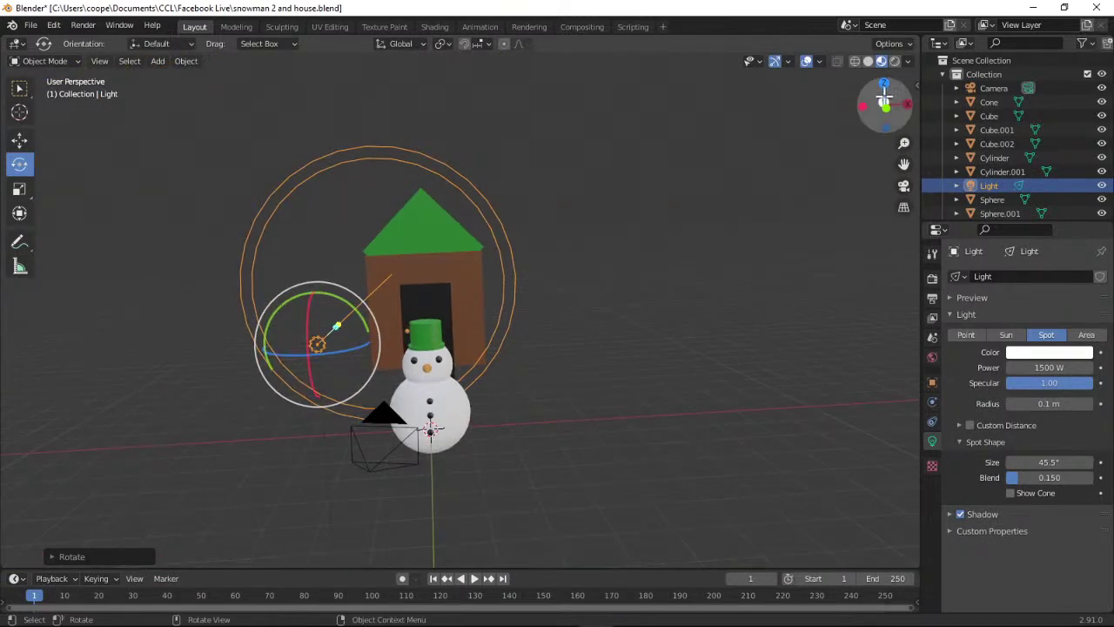
pyautogui.moveTo(883, 104); pyautogui.dragTo(878, 131)
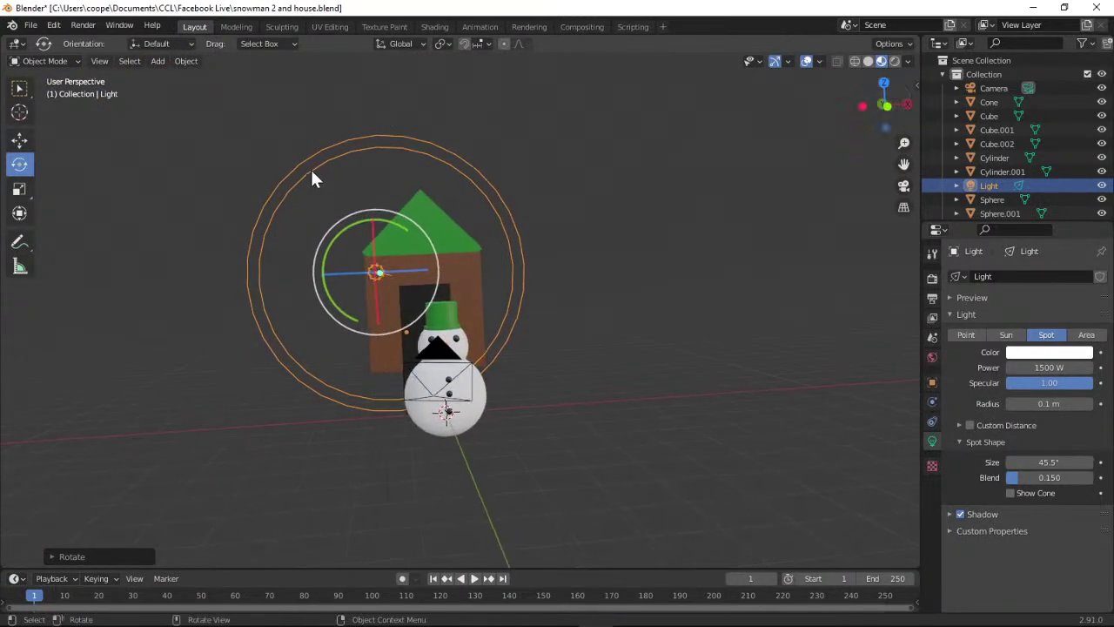
pyautogui.click(30, 141)
pyautogui.click(25, 162)
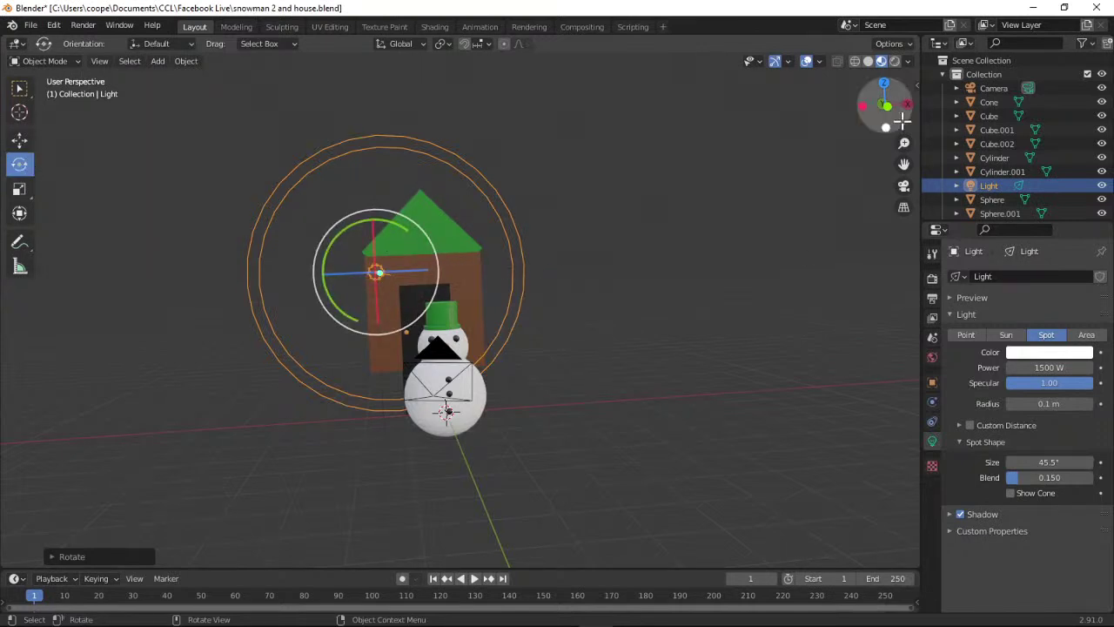
pyautogui.moveTo(902, 120)
pyautogui.mouseDown()
pyautogui.moveTo(866, 124)
pyautogui.moveTo(886, 118)
pyautogui.mouseUp()
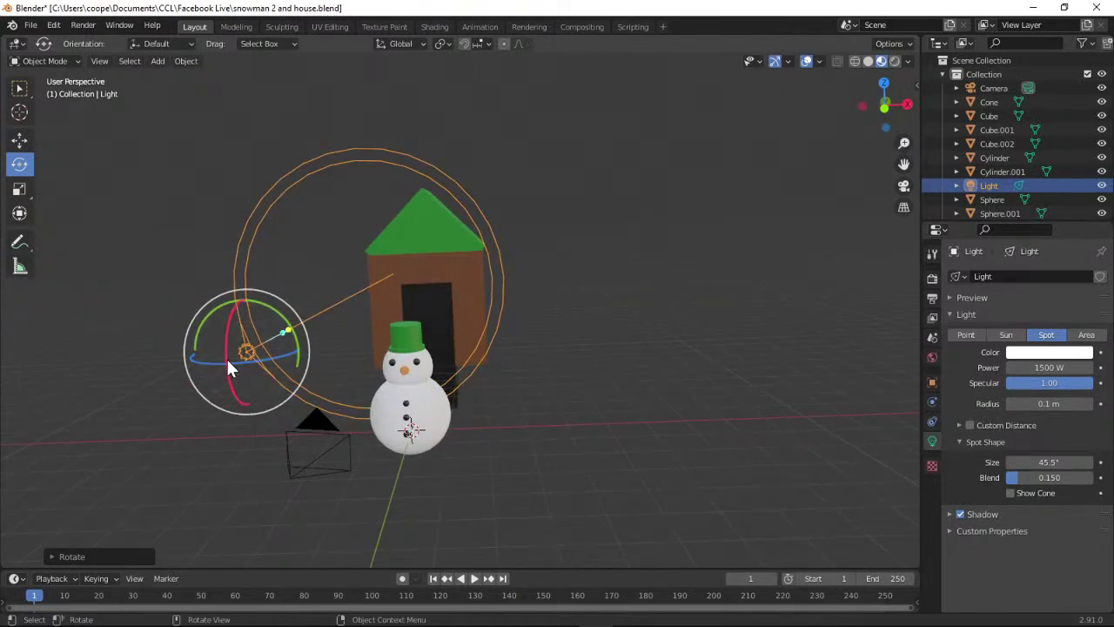
pyautogui.moveTo(225, 358); pyautogui.dragTo(232, 356)
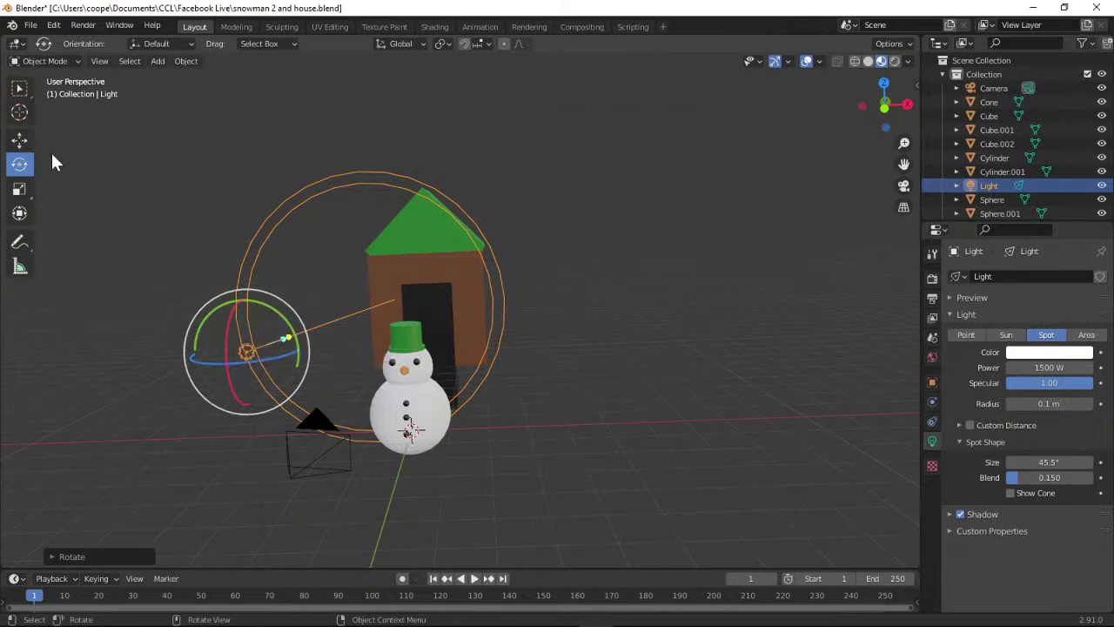
# Move the spot light down and to the left, turning it toward the house.
pyautogui.click(25, 137)
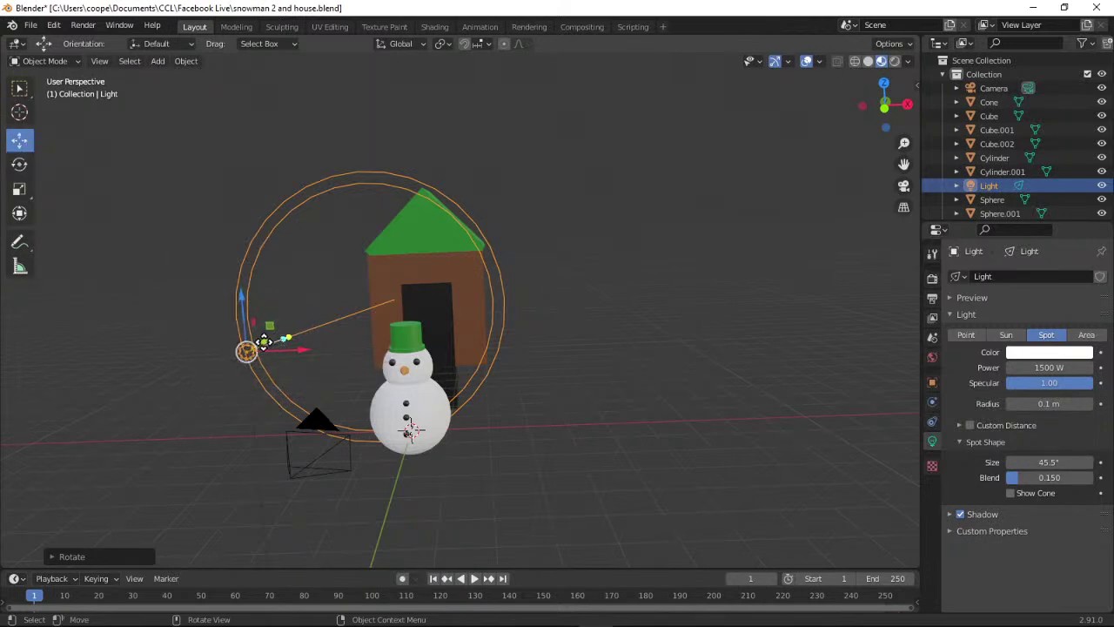
pyautogui.moveTo(263, 339); pyautogui.dragTo(161, 395)
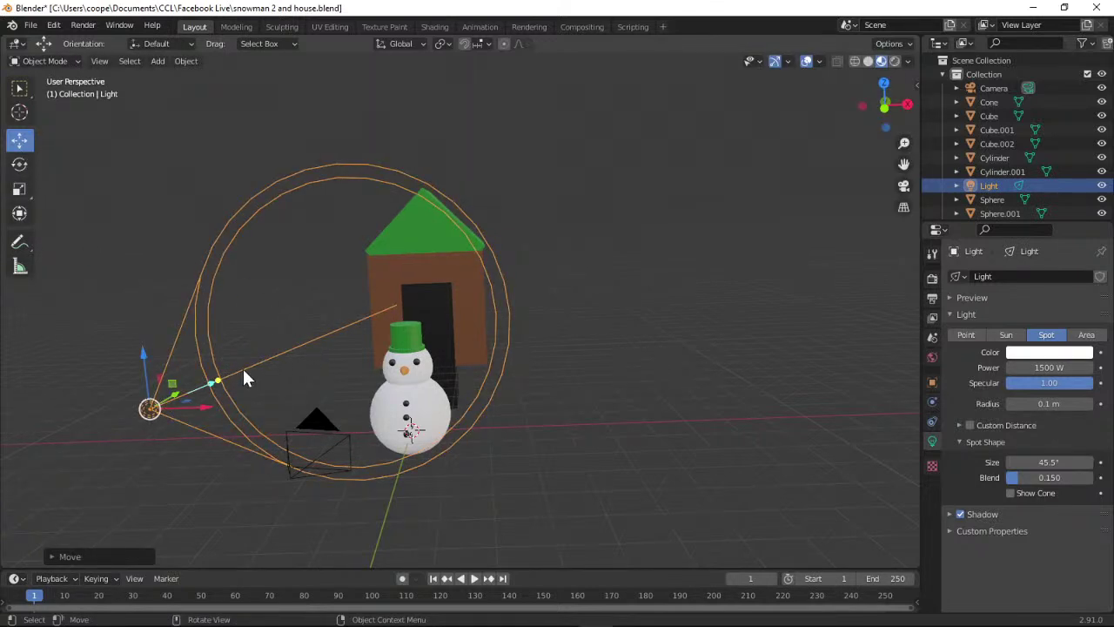
pyautogui.click(17, 165)
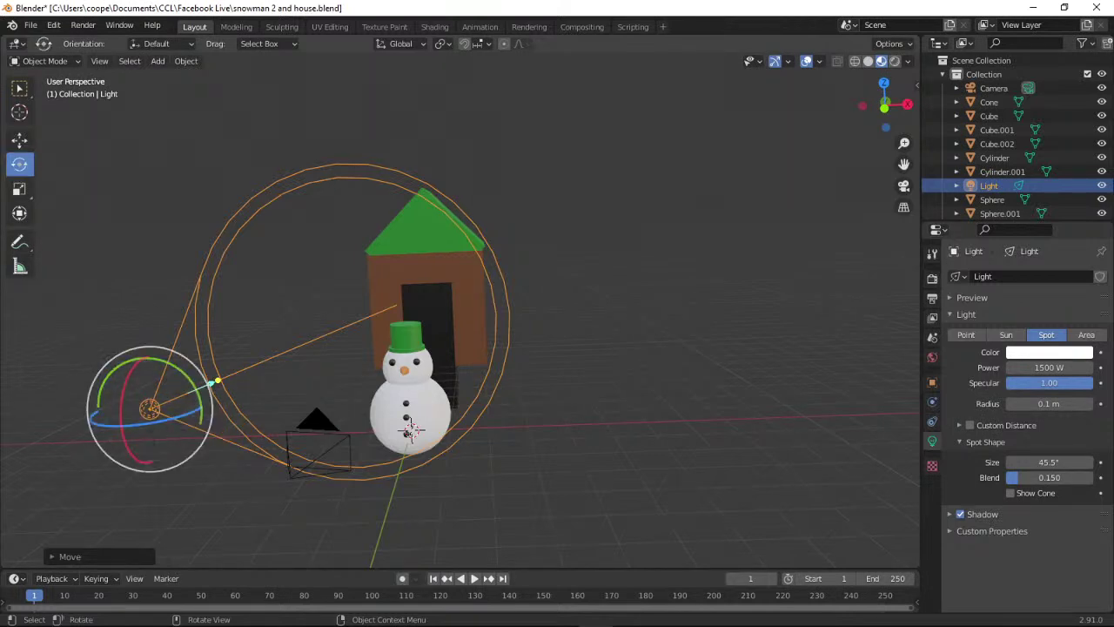
pyautogui.moveTo(168, 414); pyautogui.dragTo(163, 415)
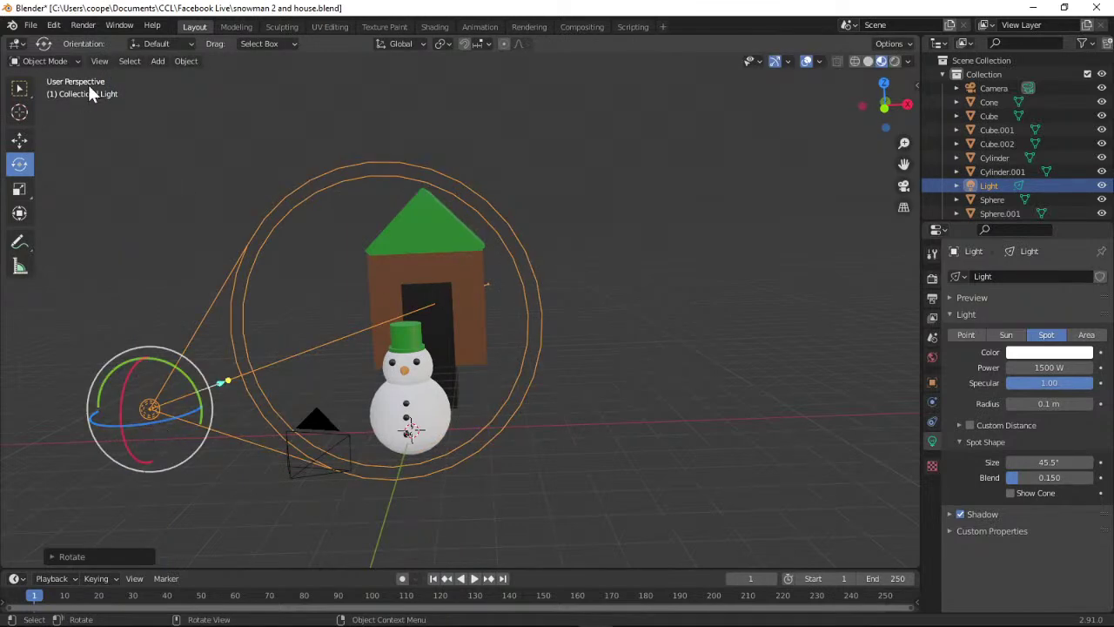
# Render another test image and close the render window.
pyautogui.click(87, 26)
pyautogui.click(98, 42)
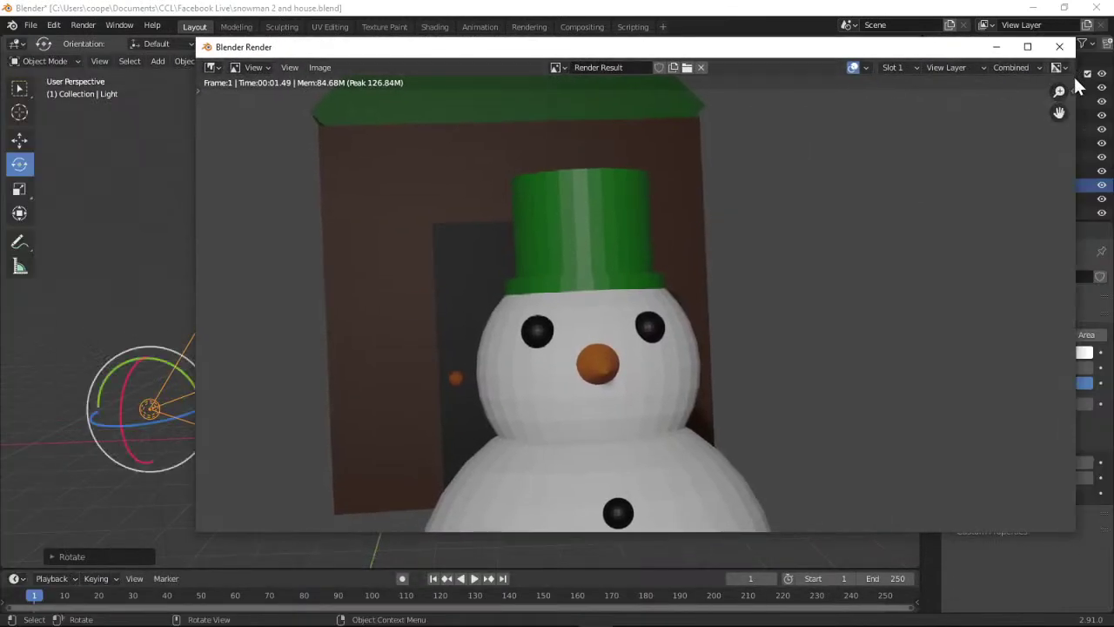
pyautogui.moveTo(1058, 91); pyautogui.dragTo(1040, 115)
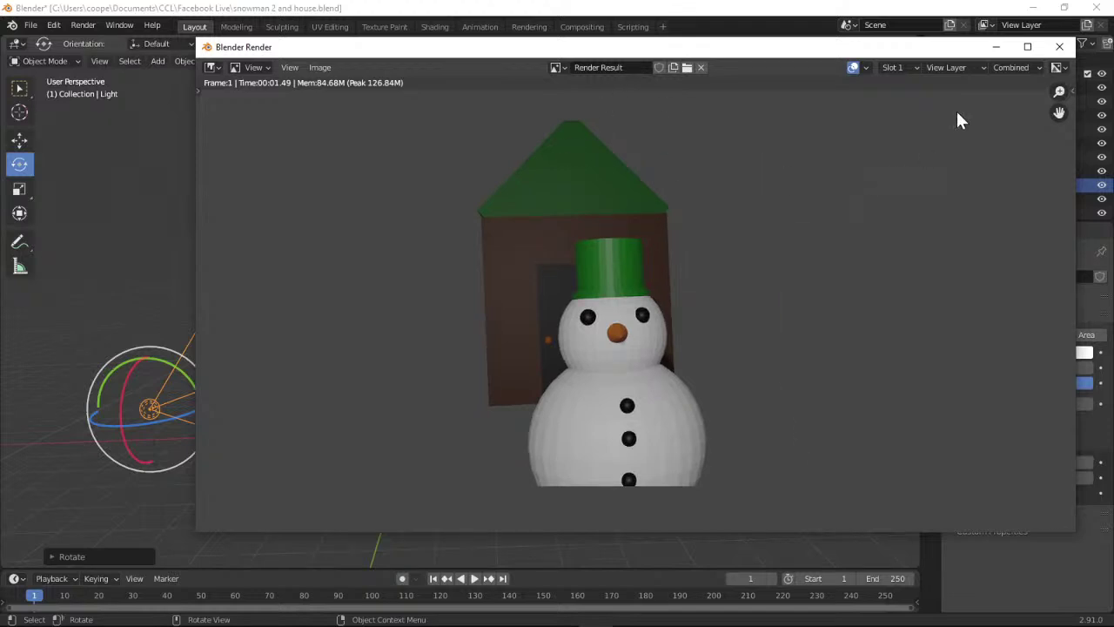
pyautogui.click(1059, 47)
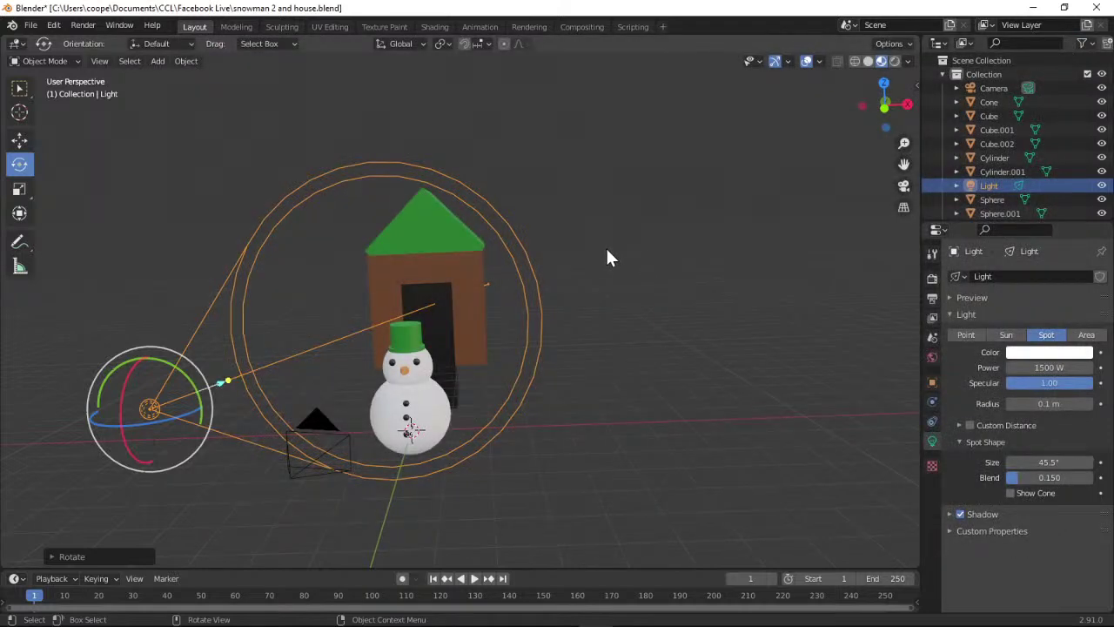
# Tilt the selected camera around its X axis, checking the shot through the camera view.
pyautogui.click(317, 441)
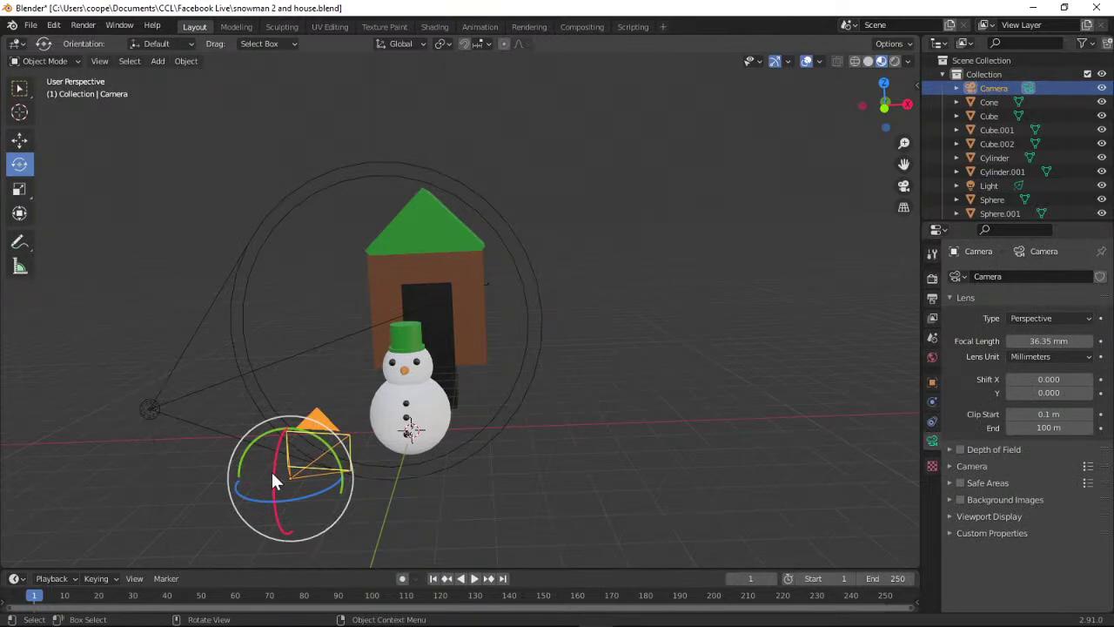
pyautogui.moveTo(273, 483); pyautogui.dragTo(279, 508)
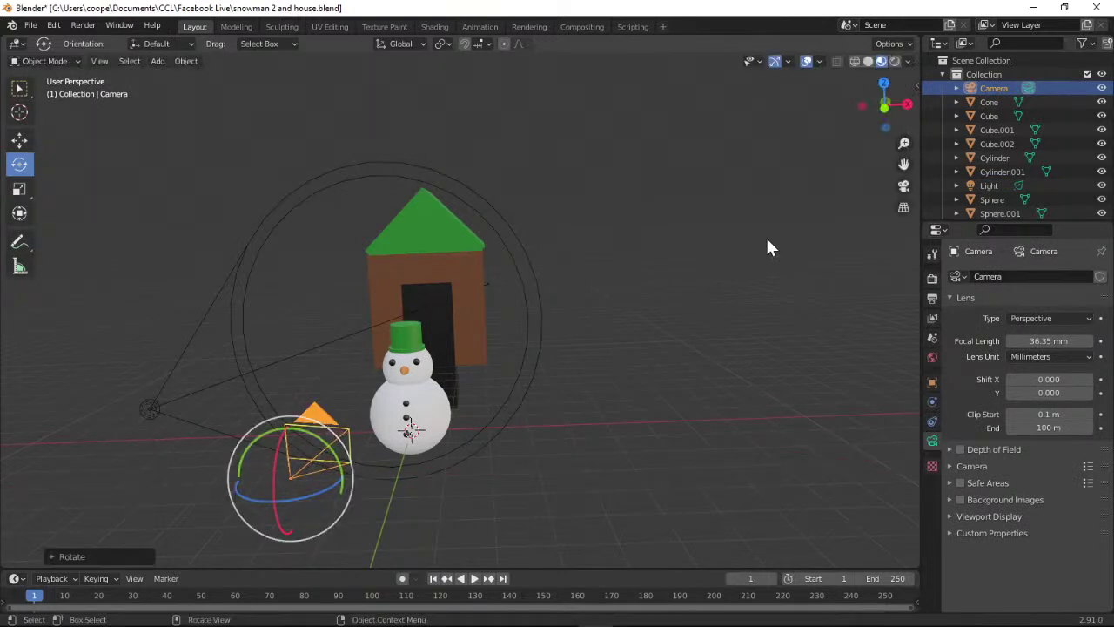
pyautogui.click(902, 186)
pyautogui.click(904, 188)
pyautogui.moveTo(277, 461)
pyautogui.mouseDown()
pyautogui.moveTo(280, 488)
pyautogui.moveTo(279, 465)
pyautogui.mouseUp()
pyautogui.click(903, 187)
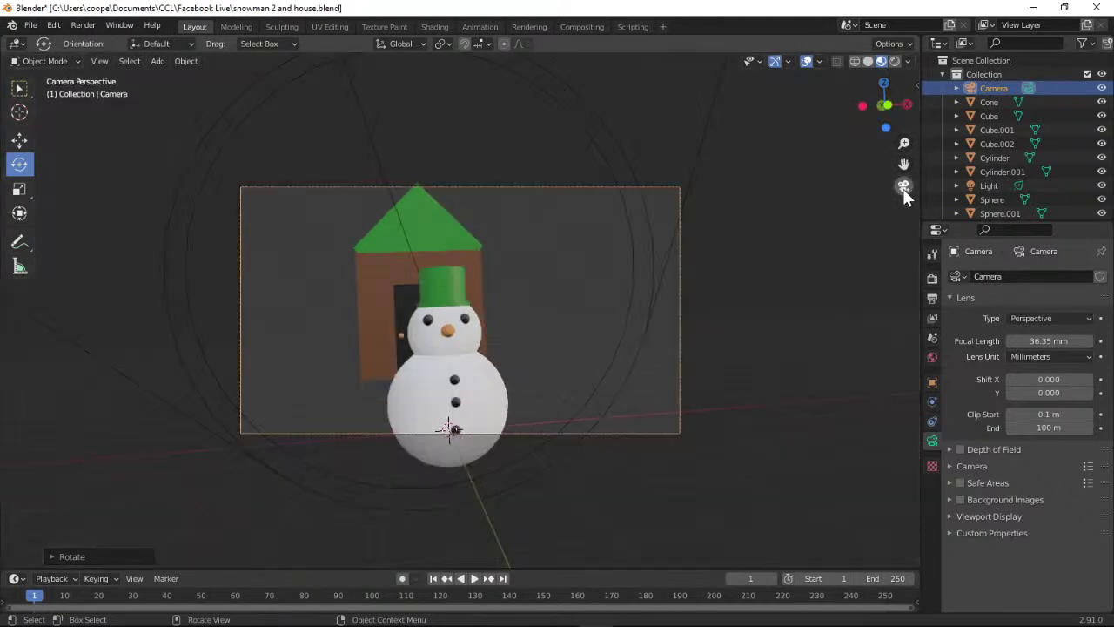
pyautogui.click(902, 187)
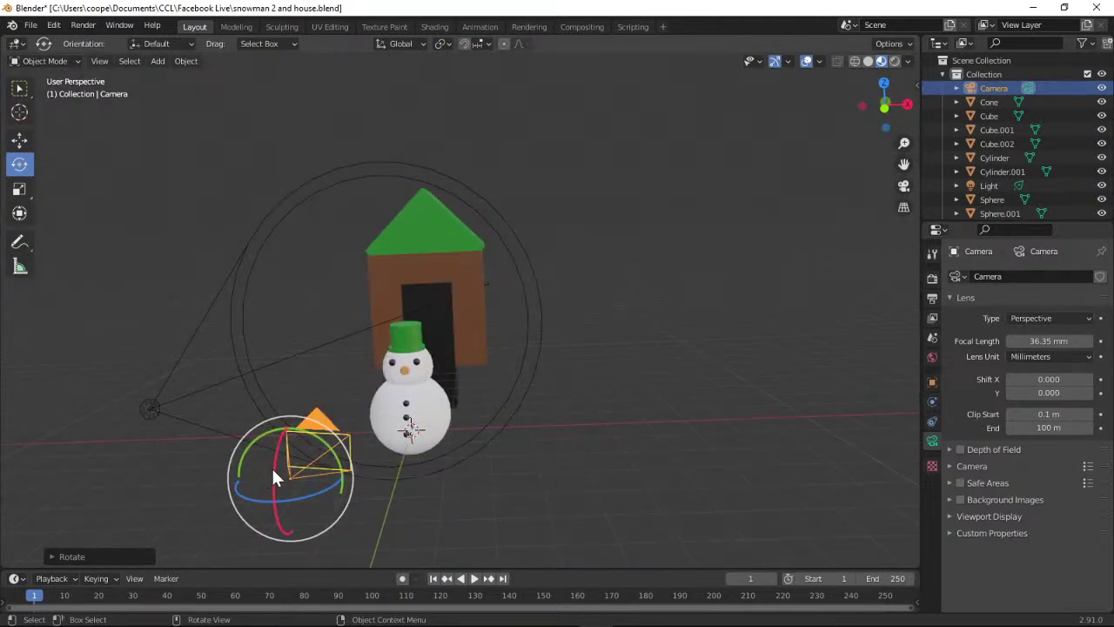
# Fine-tune the camera's X tilt with small adjustments, undoing the last rotation.
pyautogui.moveTo(271, 468); pyautogui.dragTo(273, 471)
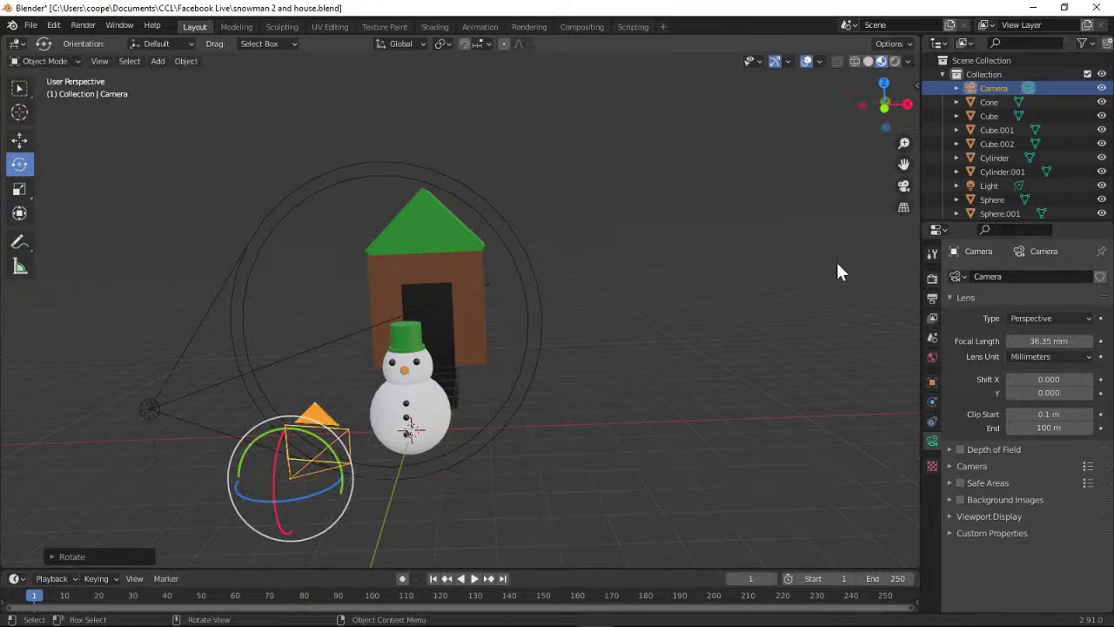
pyautogui.click(904, 188)
pyautogui.click(904, 188)
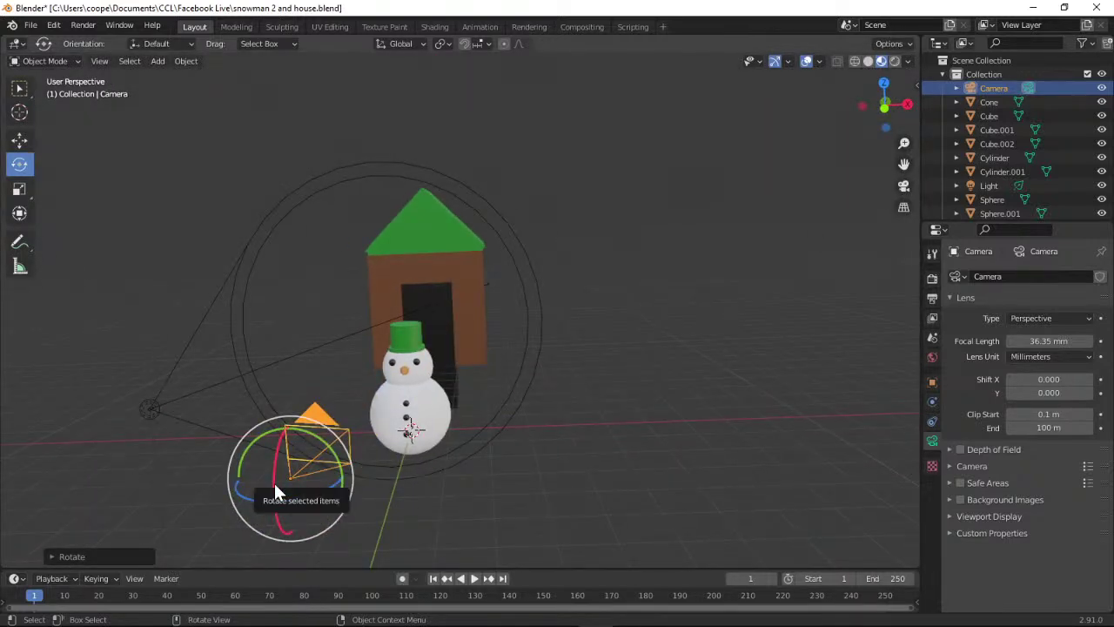
pyautogui.moveTo(274, 490); pyautogui.dragTo(273, 487)
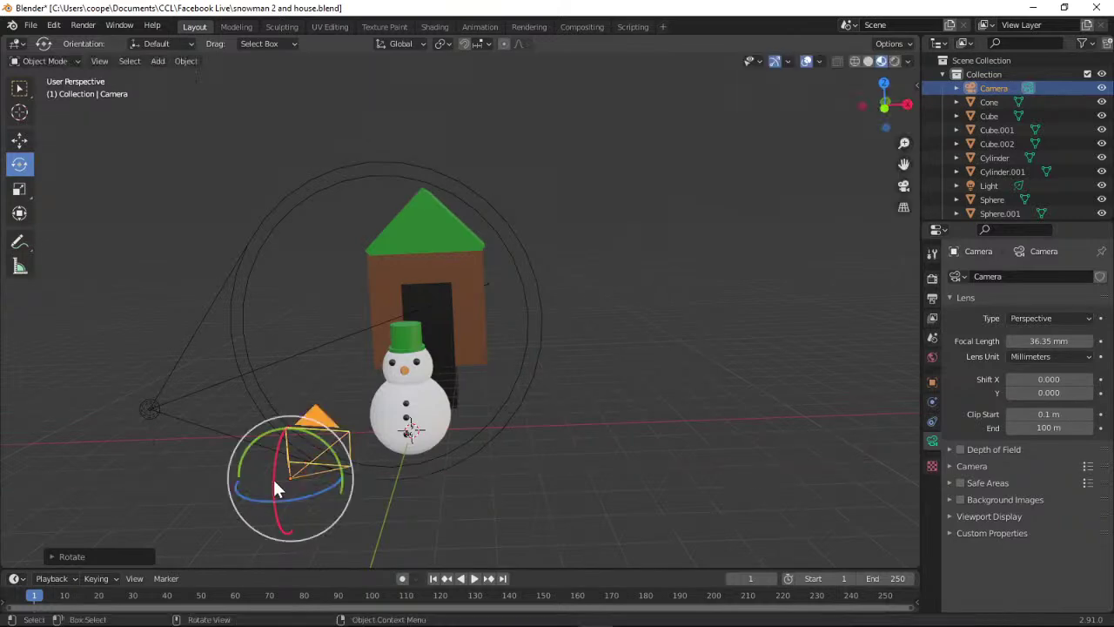
pyautogui.click(902, 186)
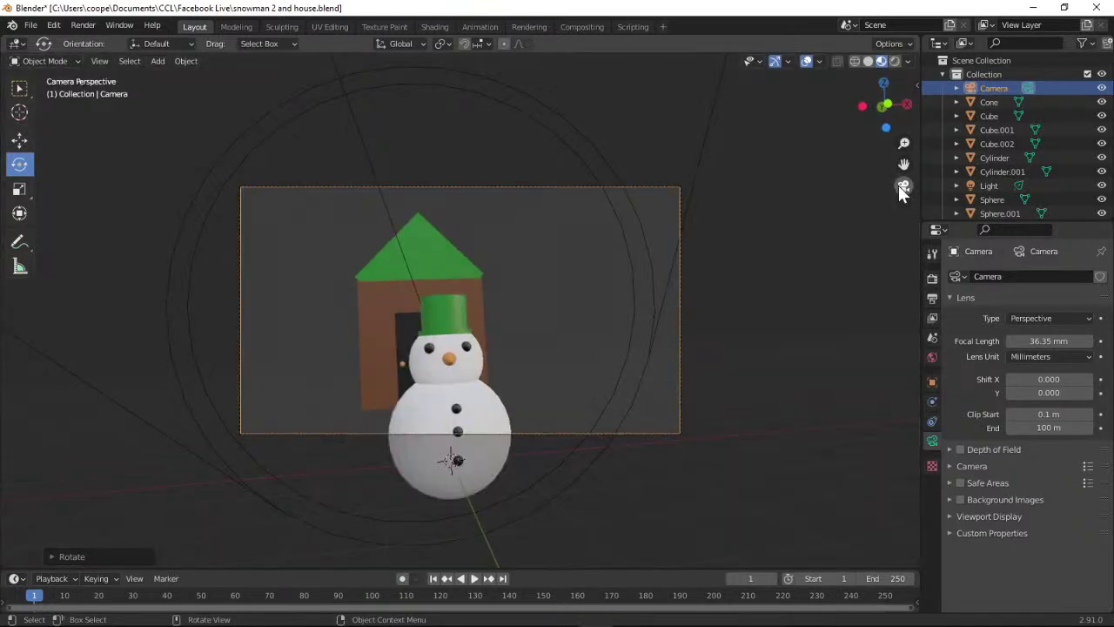
pyautogui.click(901, 186)
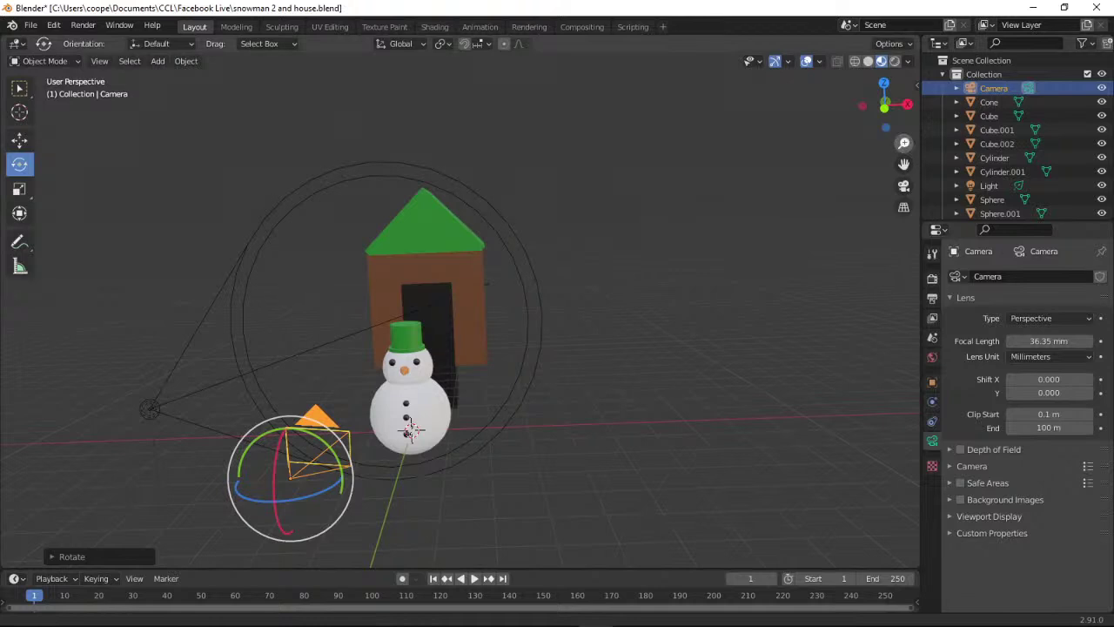
pyautogui.hotkey('ctrl', 'z')
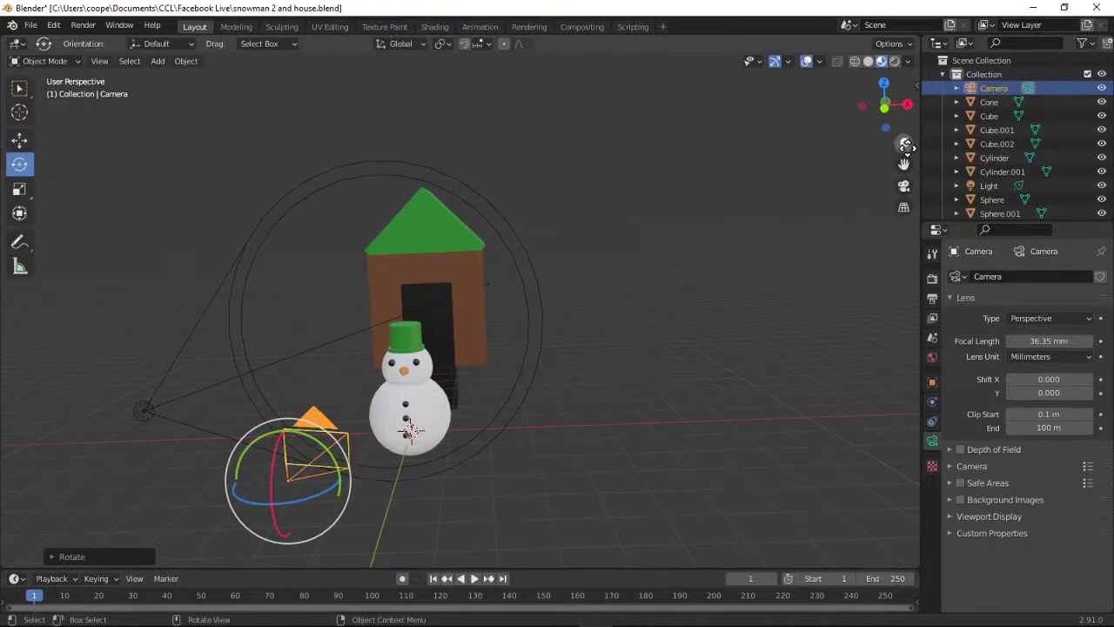
# Reselect the camera, confirm the final framing of snowman and house, and render the image.
pyautogui.moveTo(906, 146)
pyautogui.mouseDown()
pyautogui.moveTo(922, 155)
pyautogui.moveTo(905, 144)
pyautogui.mouseUp()
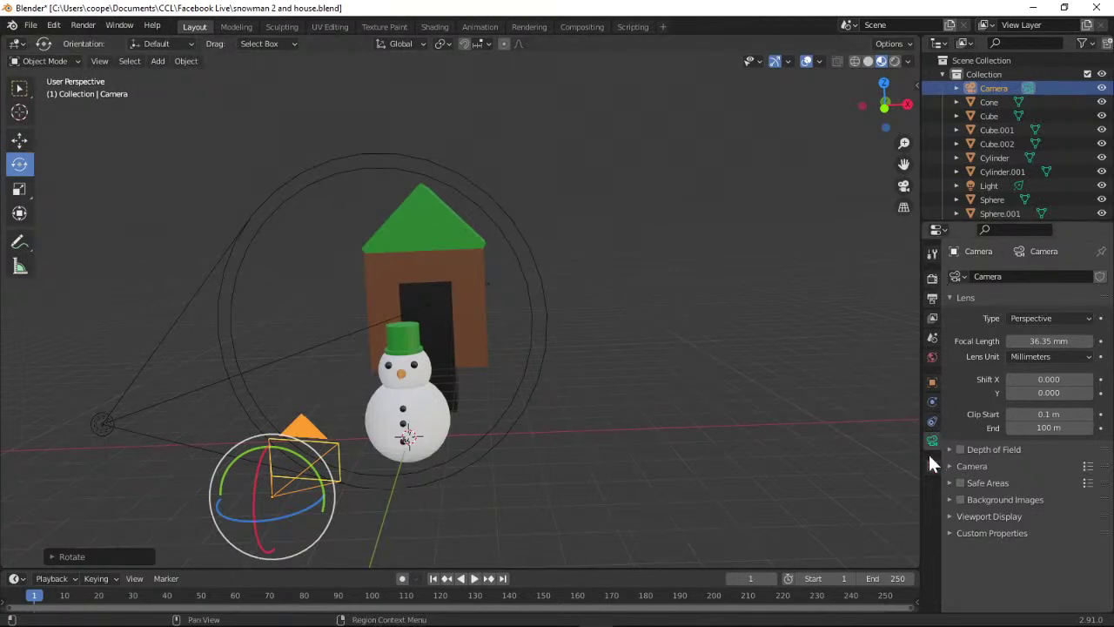
pyautogui.click(990, 100)
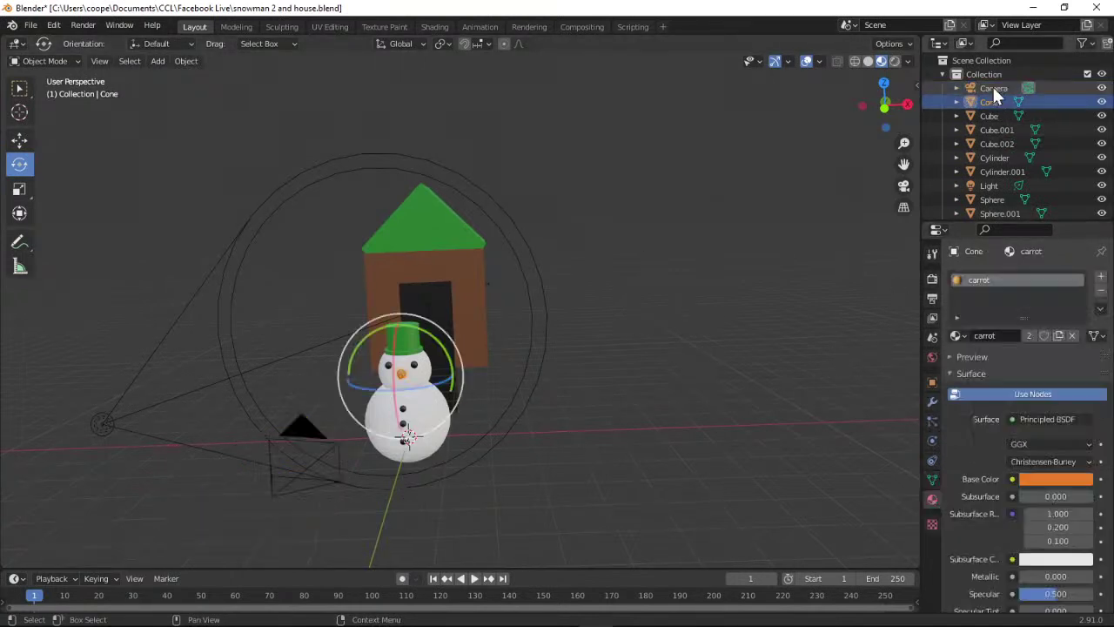
pyautogui.click(992, 85)
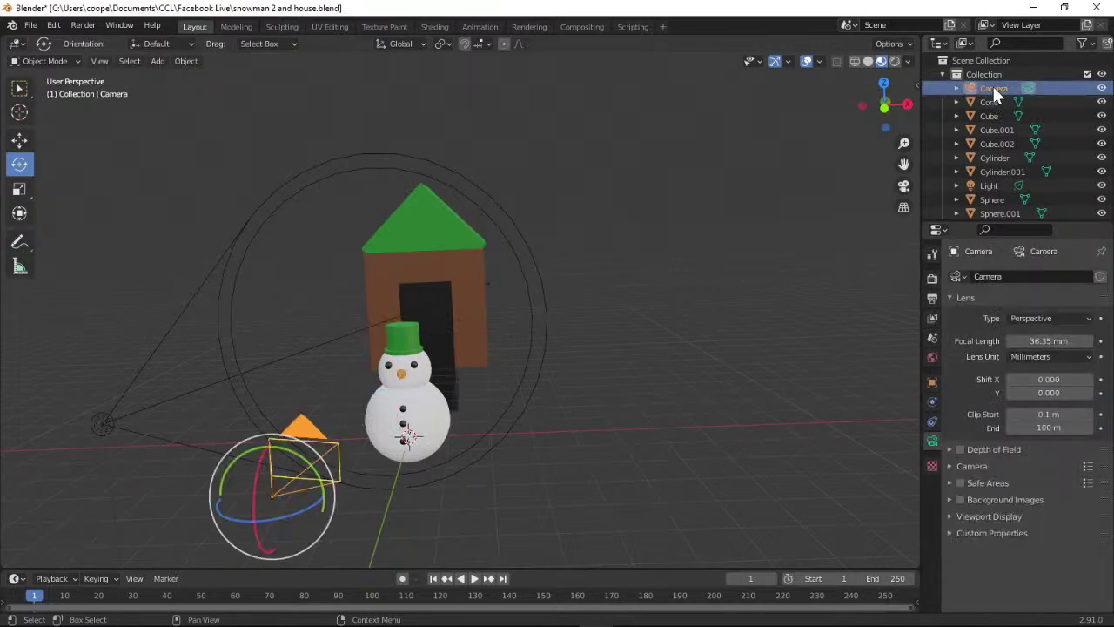
pyautogui.click(903, 185)
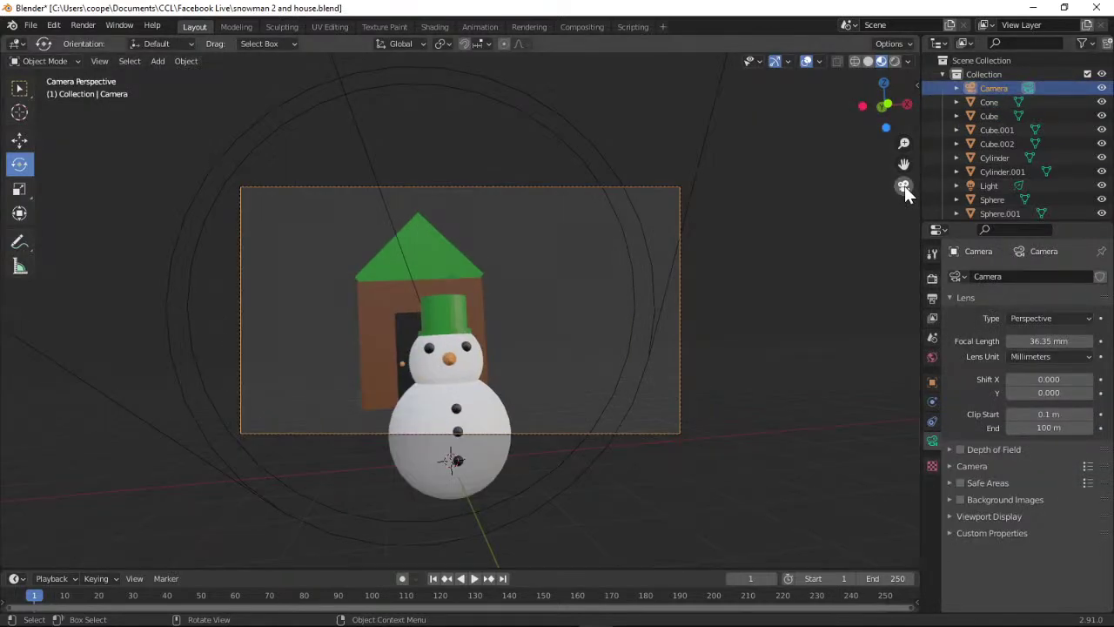
pyautogui.click(904, 185)
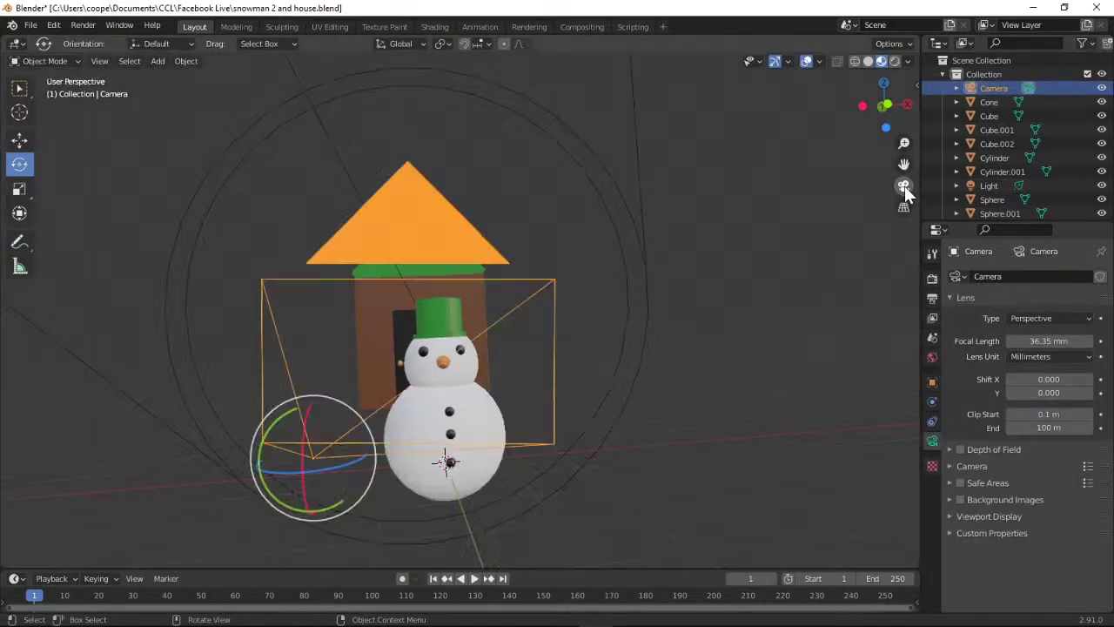
pyautogui.click(74, 27)
pyautogui.click(96, 41)
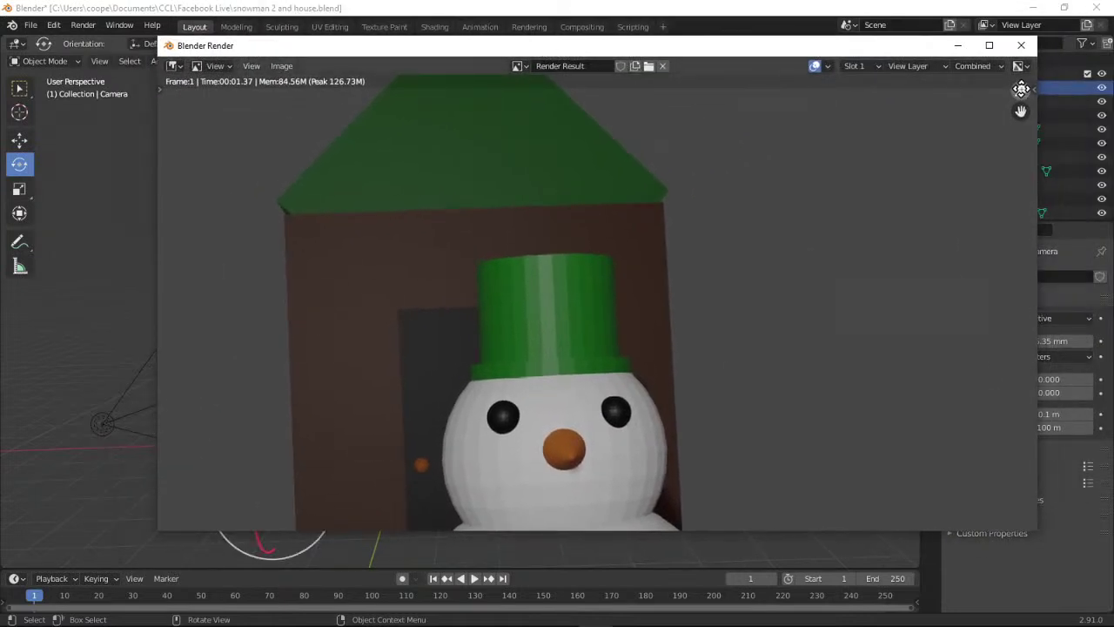
# Inspect the rendered snowman image, then minimize Blender and the browser and close the render window.
pyautogui.moveTo(1021, 88)
pyautogui.mouseDown()
pyautogui.moveTo(1020, 118)
pyautogui.moveTo(1020, 87)
pyautogui.mouseUp()
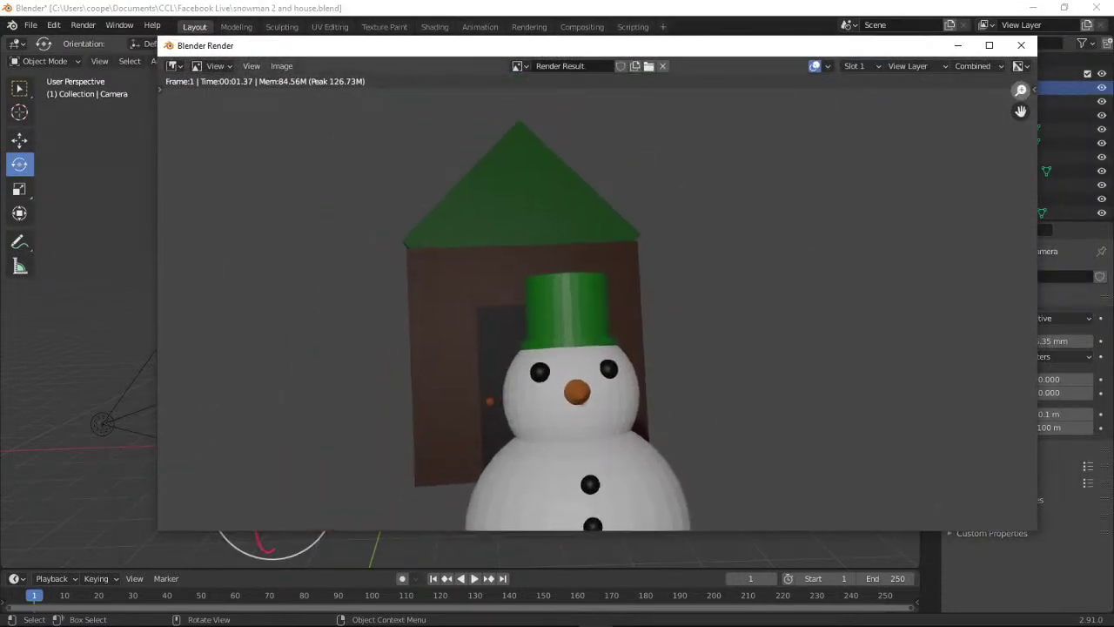
pyautogui.moveTo(820, 46); pyautogui.dragTo(682, 66)
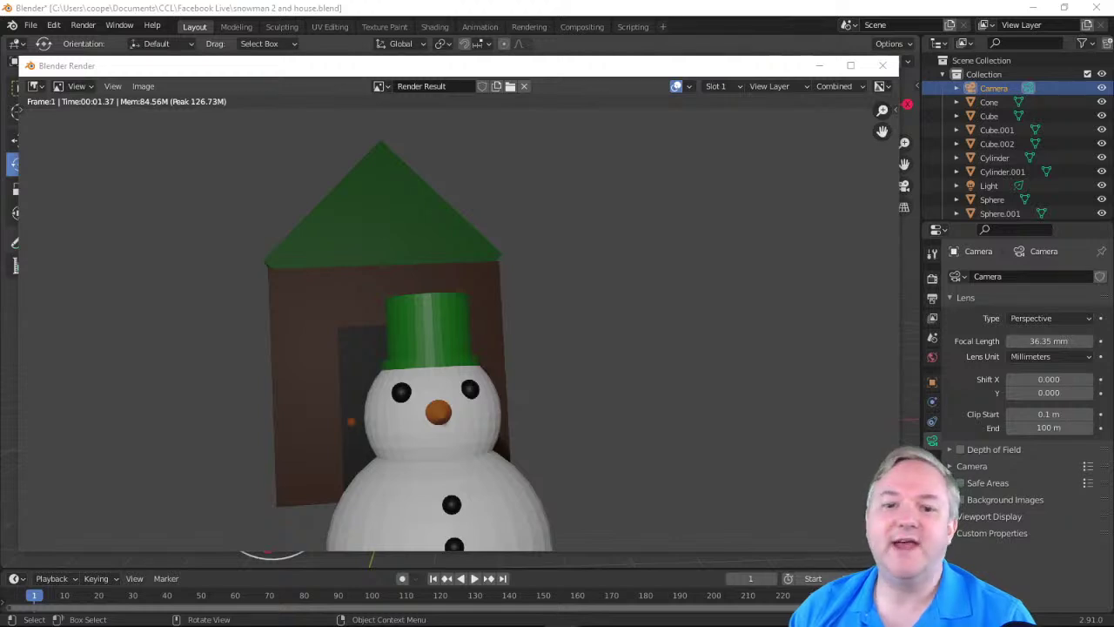
pyautogui.click(1036, 12)
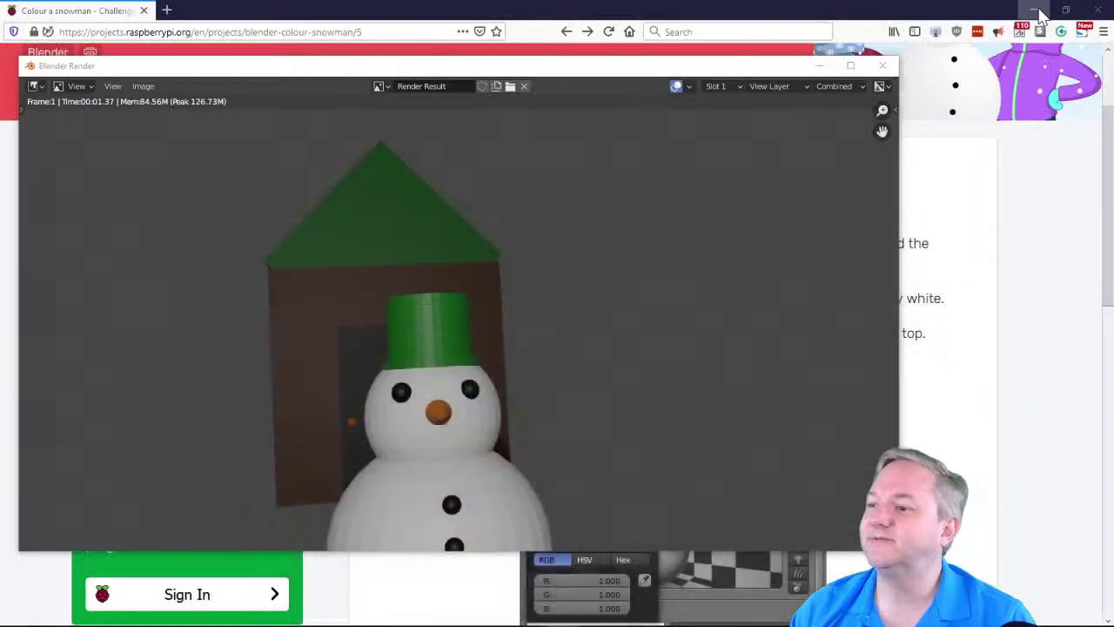
pyautogui.click(882, 66)
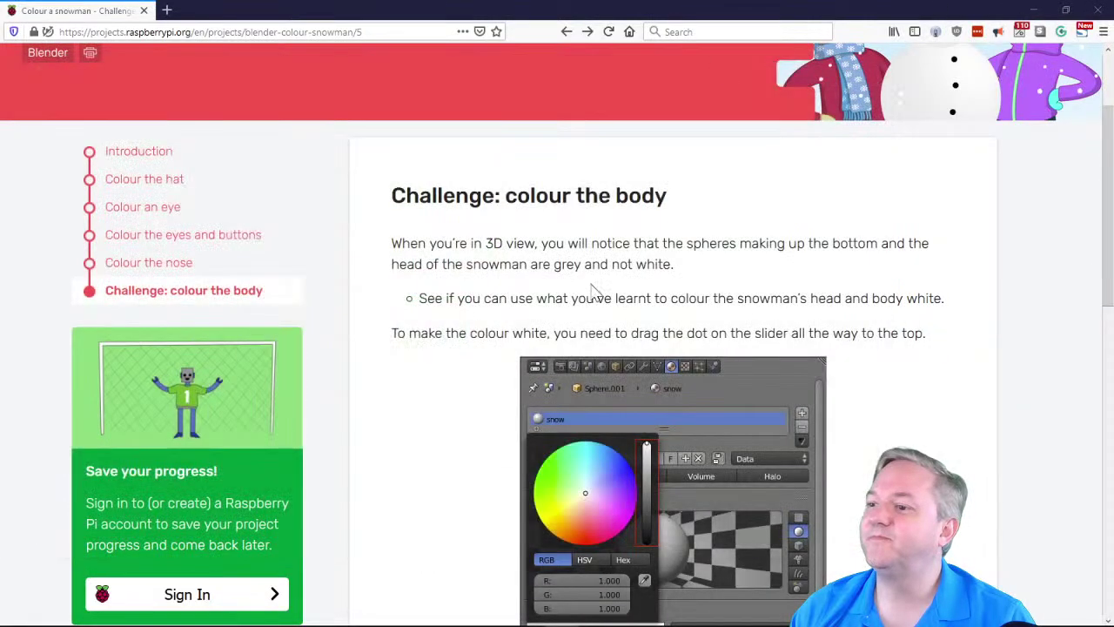
pyautogui.click(1033, 9)
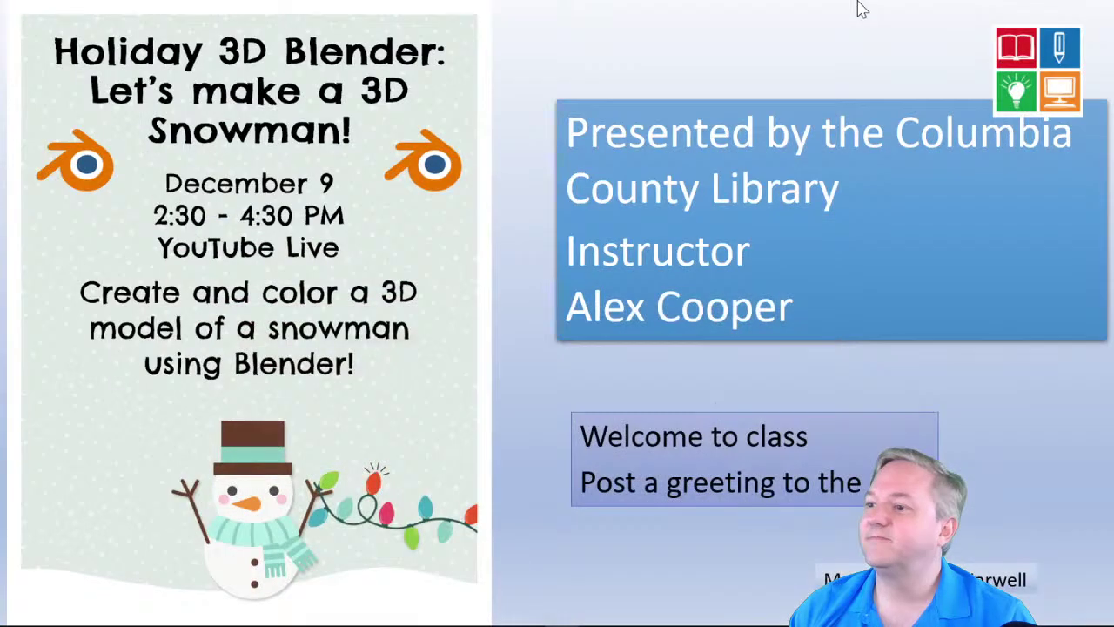
# Advance past the welcome slide to the December Online Classes schedule slide.
pyautogui.click(546, 336)
pyautogui.click(542, 331)
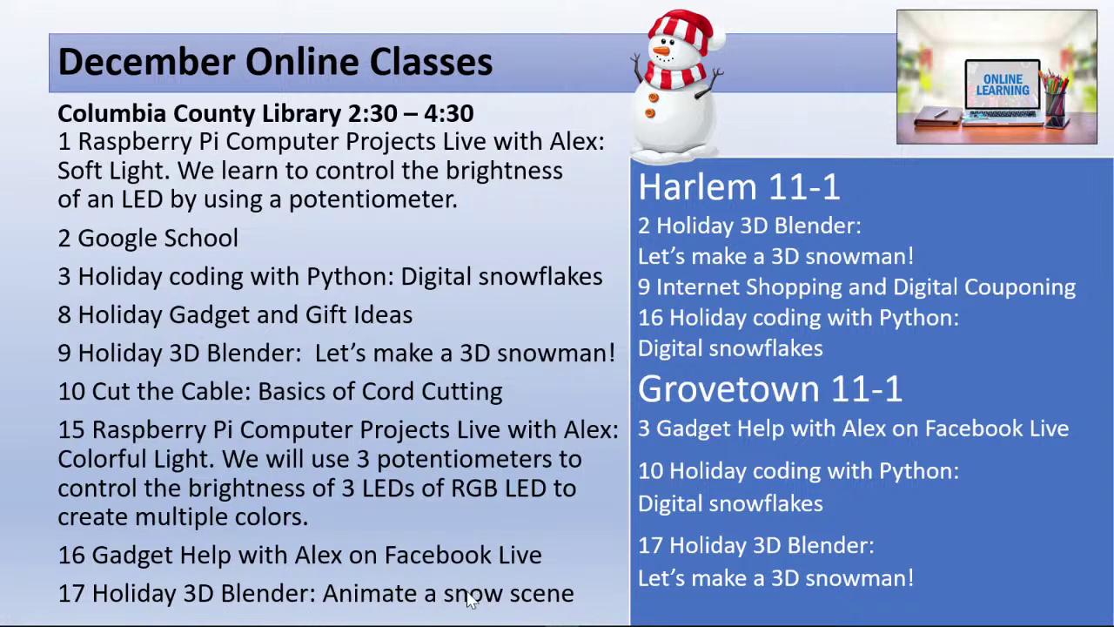
# Advance past the curbside holds pickup slide to the 'Thank you for attending!' slide.
pyautogui.click(569, 524)
pyautogui.click(250, 345)
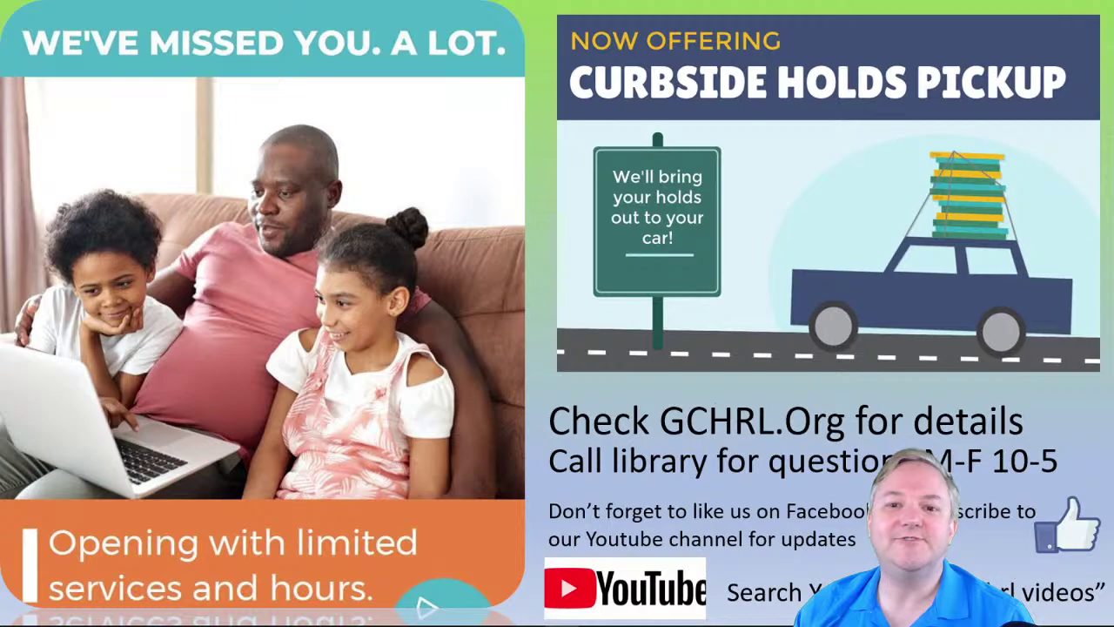
pyautogui.click(182, 278)
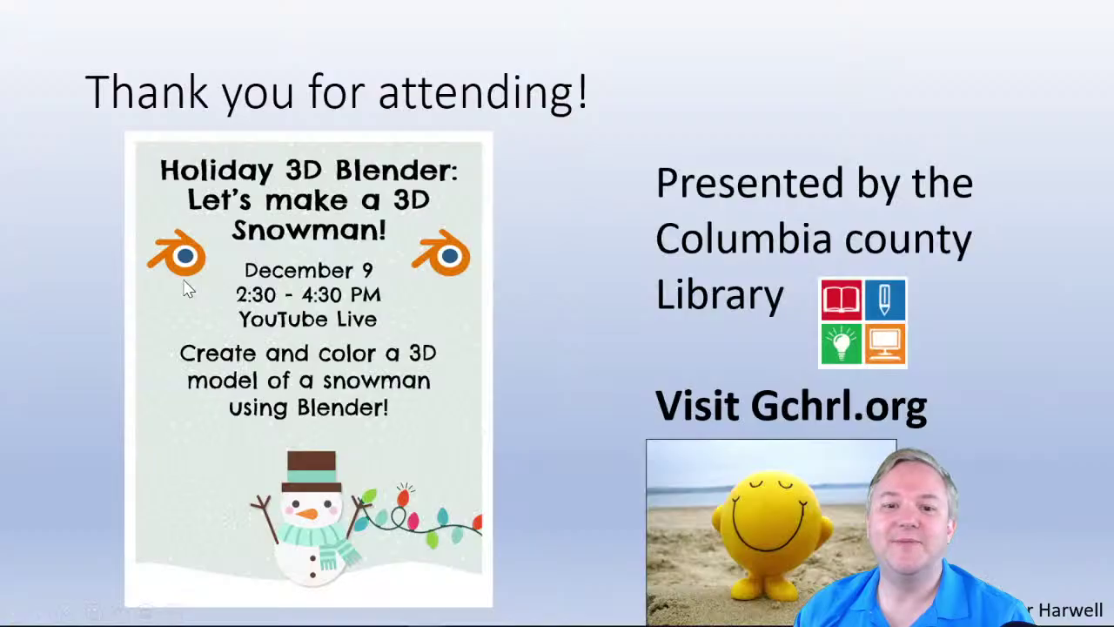